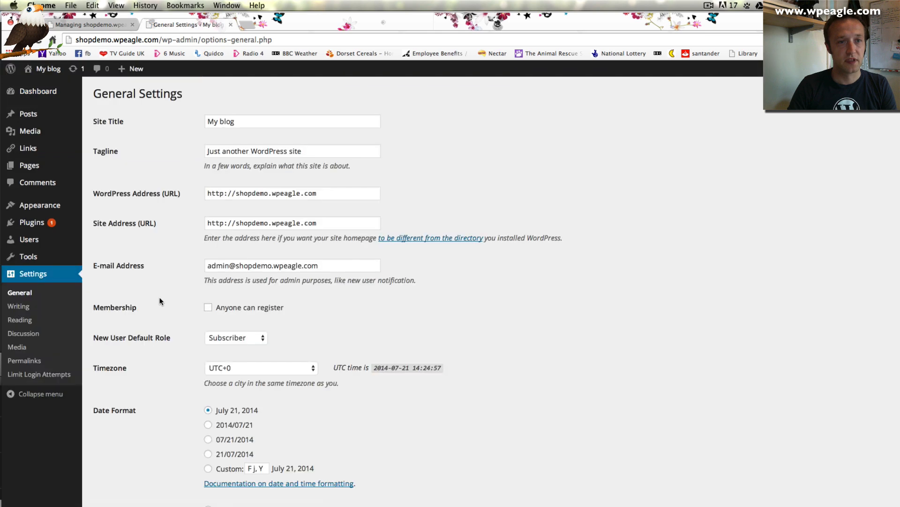
# Change the Site Title to 'WPEagle Shop Demo' and the Tagline to 'Another WPEagle Demo'
pyautogui.moveTo(286, 123); pyautogui.dragTo(198, 122)
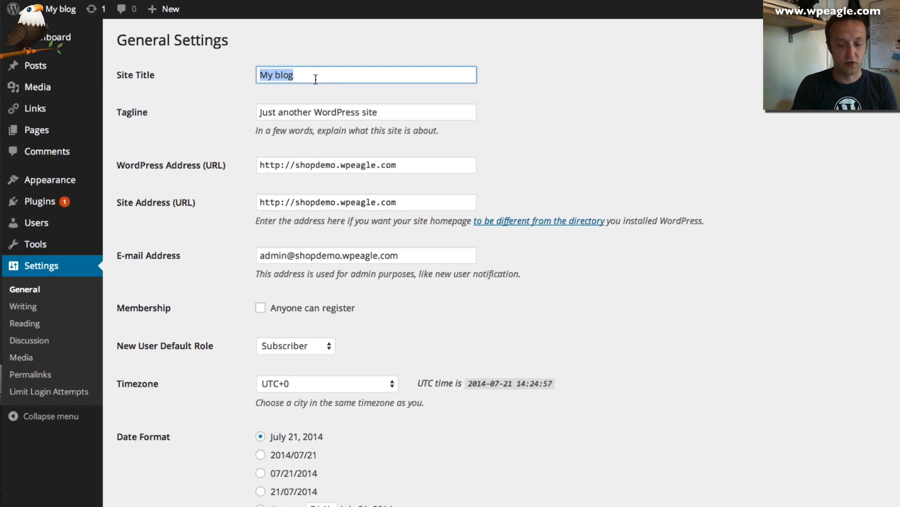
pyautogui.write('WP')
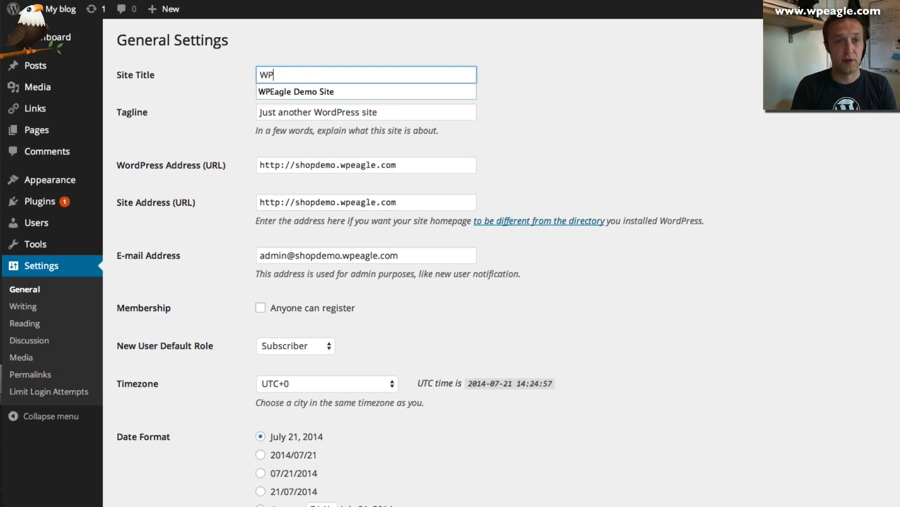
pyautogui.write('Eagle ')
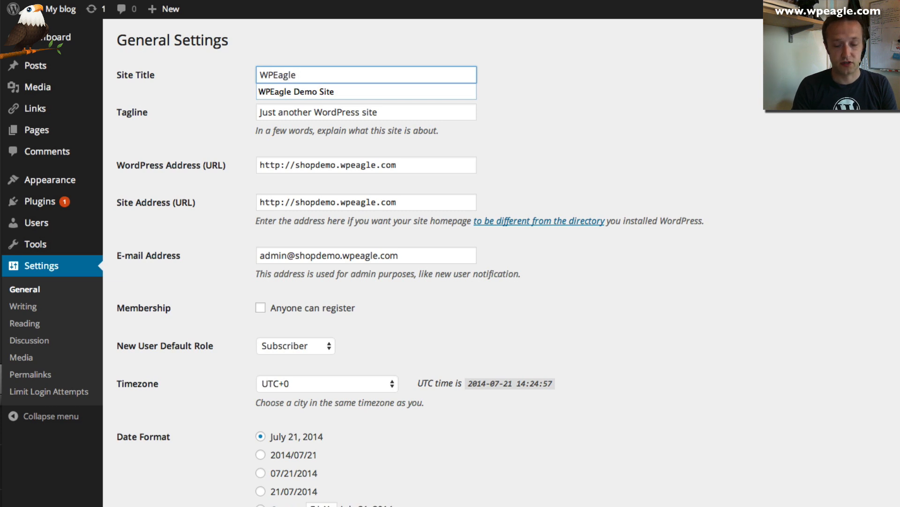
pyautogui.write('Shop Demo')
pyautogui.press('Tab')
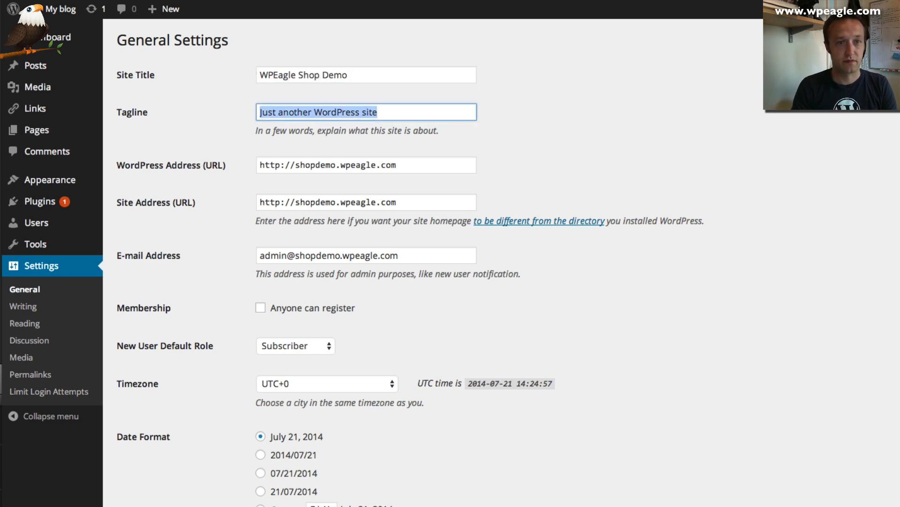
pyautogui.write('Another WPEAGl')
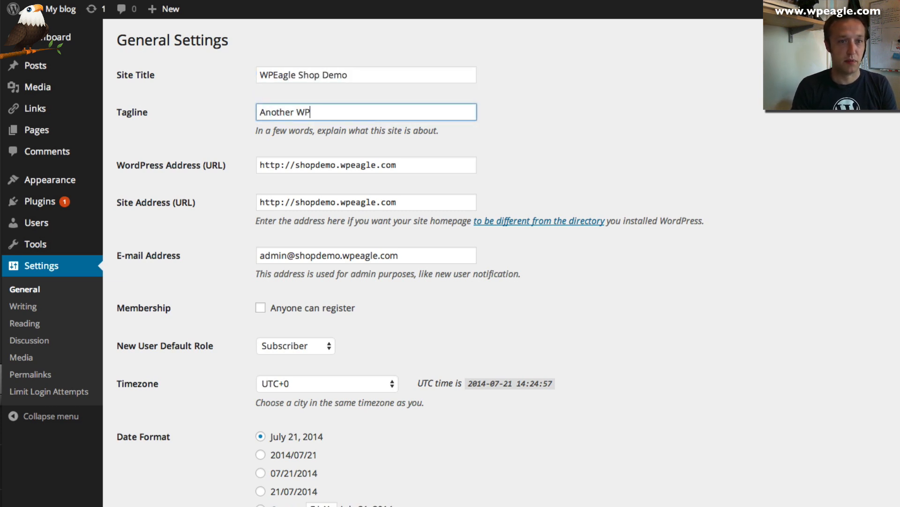
pyautogui.press('BackSpace')
pyautogui.press('BackSpace')
pyautogui.press('BackSpace')
pyautogui.write('ag')
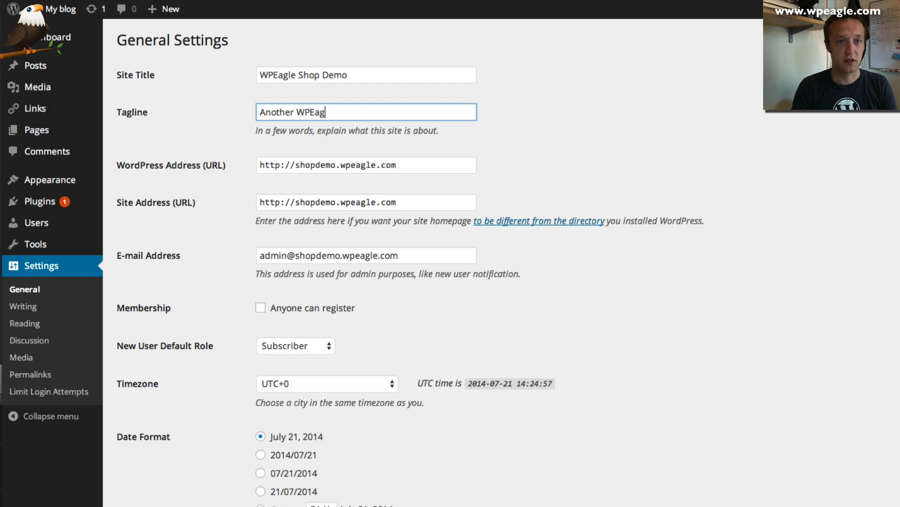
pyautogui.write('le Demo')
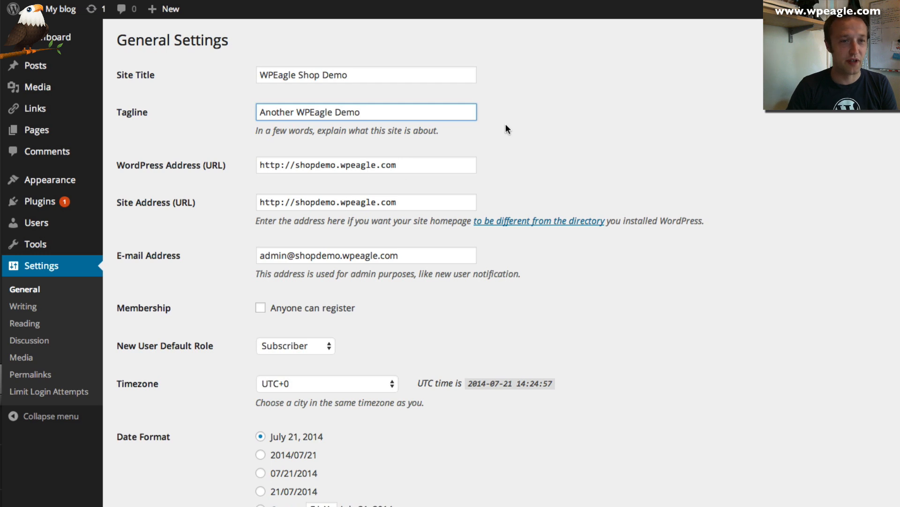
# Replace the admin e-mail address with the suggested new address
pyautogui.scroll(-1, 420, 86)
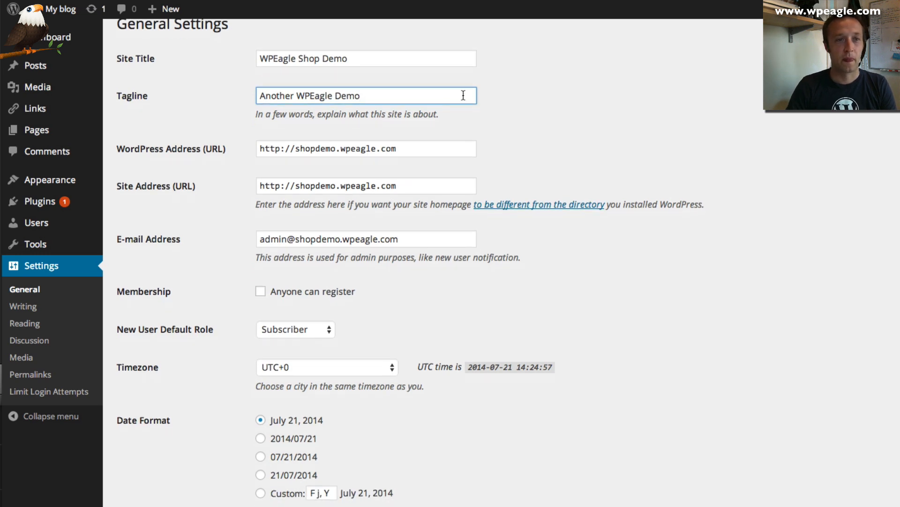
pyautogui.scroll(-2, 459, 133)
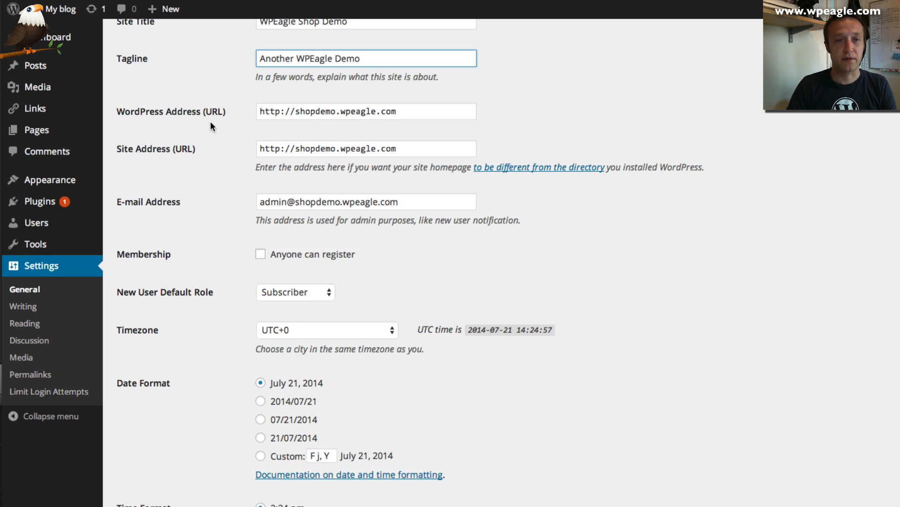
pyautogui.scroll(-2, 324, 124)
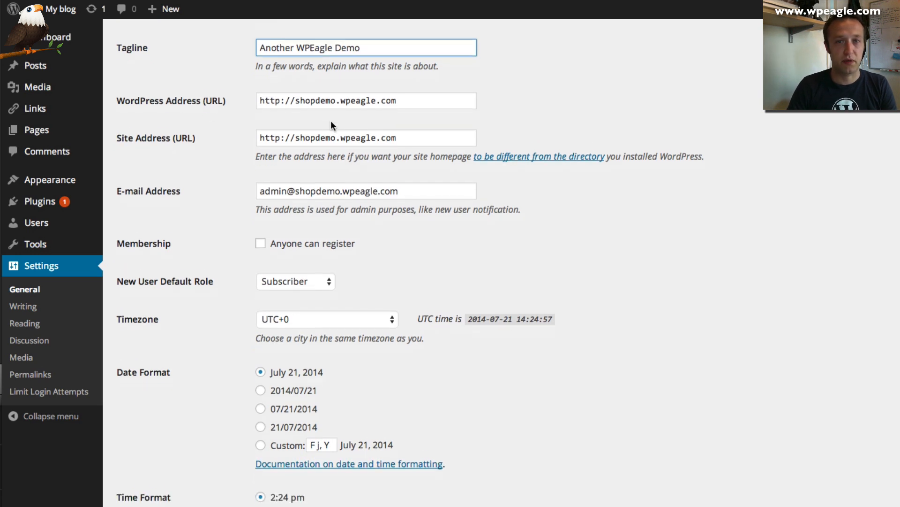
pyautogui.scroll(-3, 328, 124)
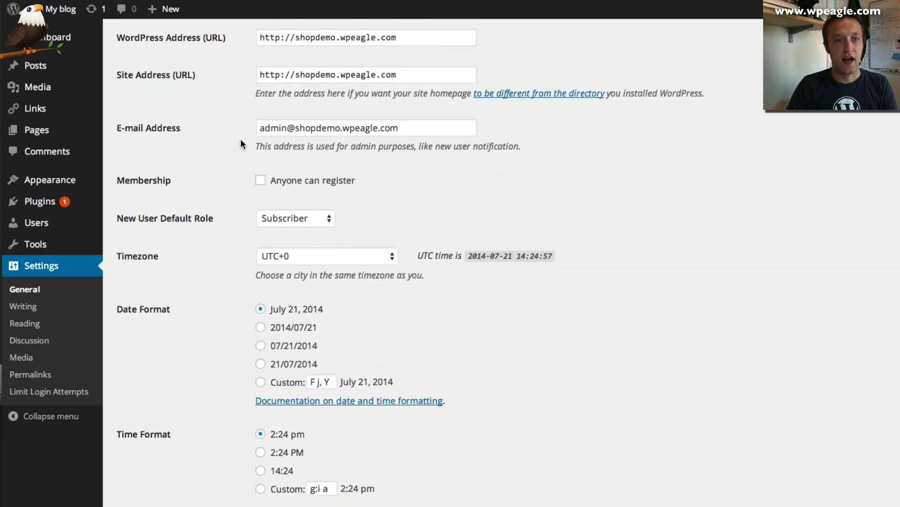
pyautogui.click(301, 134)
pyautogui.press('super+a')
pyautogui.write('eagle')
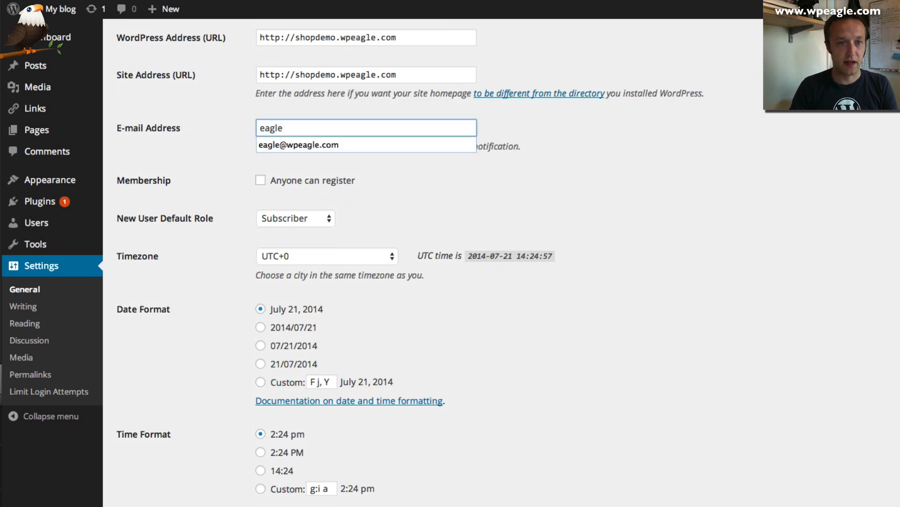
pyautogui.press('Down')
pyautogui.press('Return')
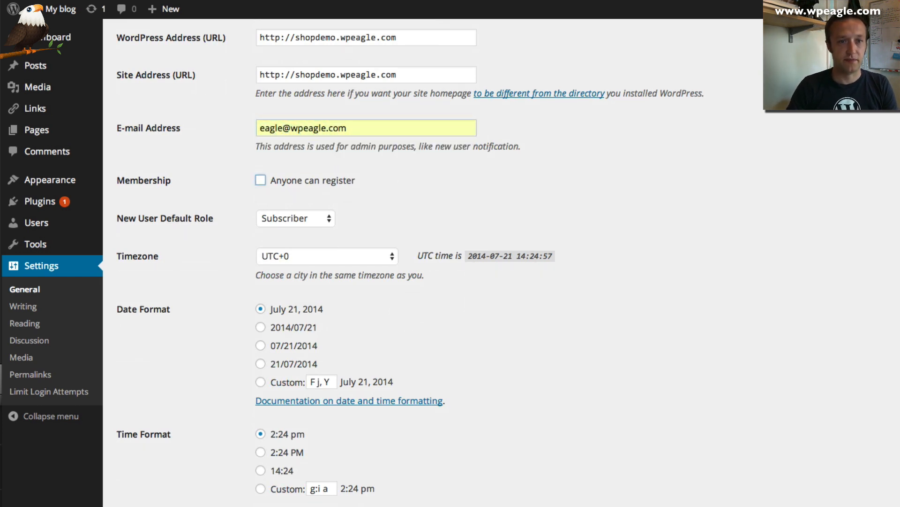
pyautogui.scroll(-1, 477, 158)
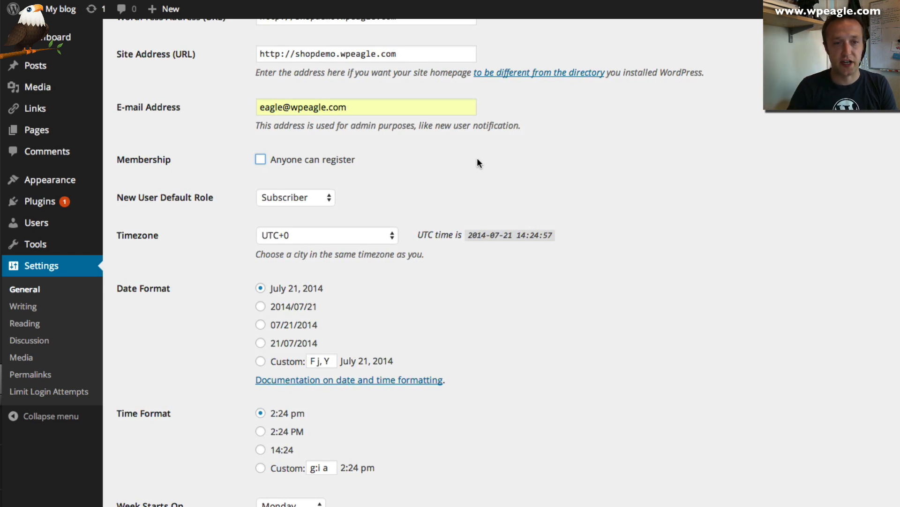
pyautogui.scroll(-2, 477, 163)
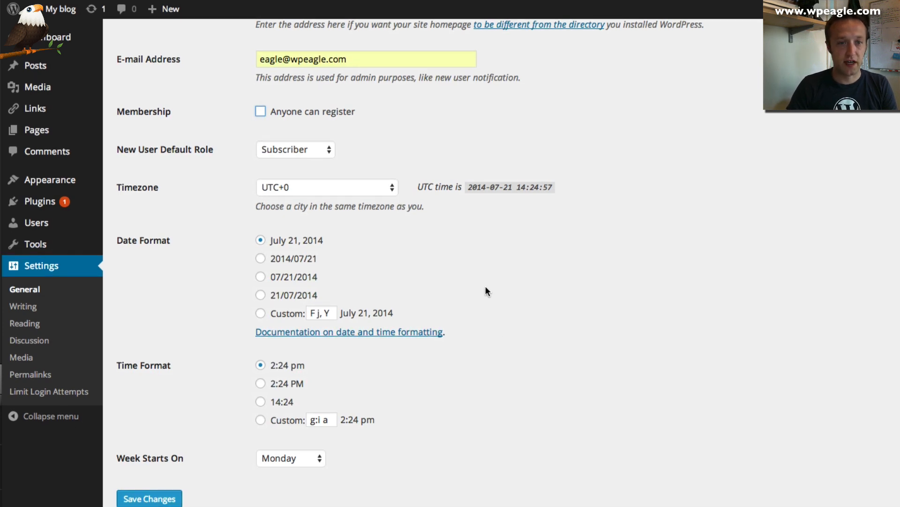
# Choose London from the Timezone list and save the General Settings
pyautogui.click(337, 193)
pyautogui.scroll(15, 342, 190)
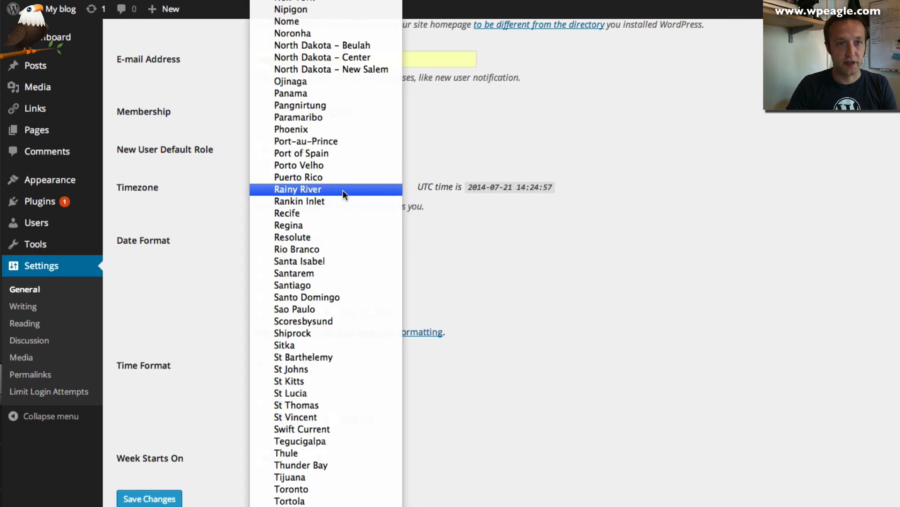
pyautogui.scroll(20, 342, 190)
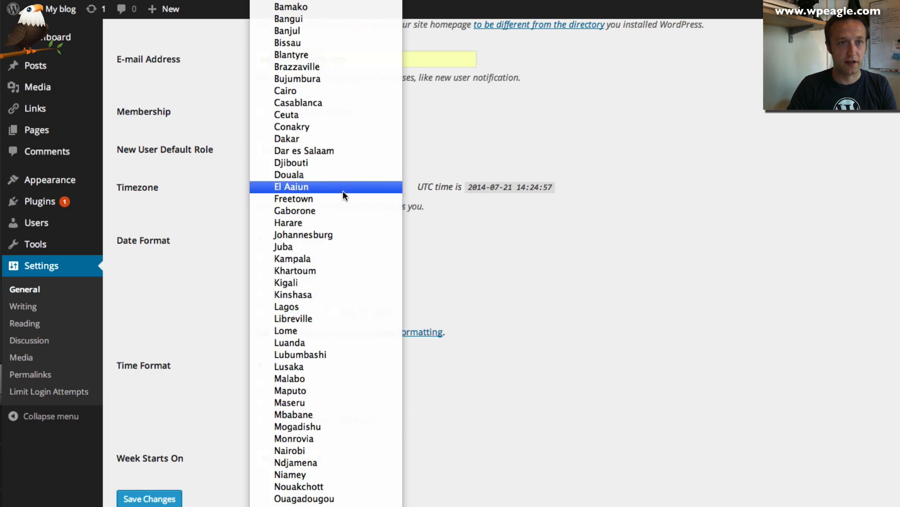
pyautogui.scroll(-5, 342, 191)
pyautogui.scroll(-20, 343, 193)
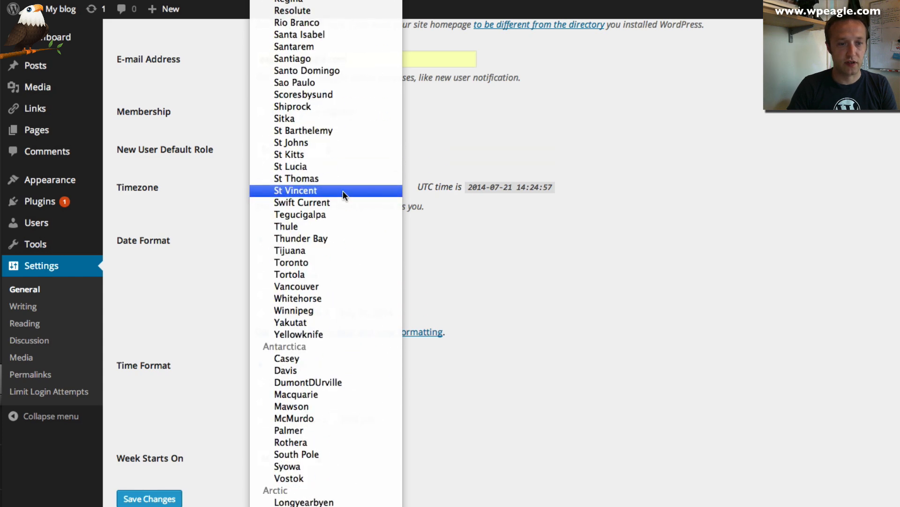
pyautogui.scroll(-4, 342, 191)
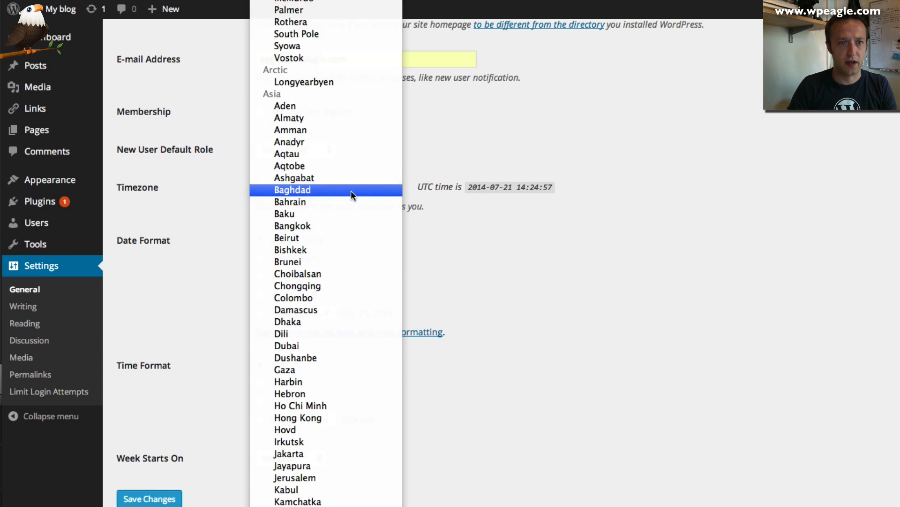
pyautogui.scroll(-20, 350, 189)
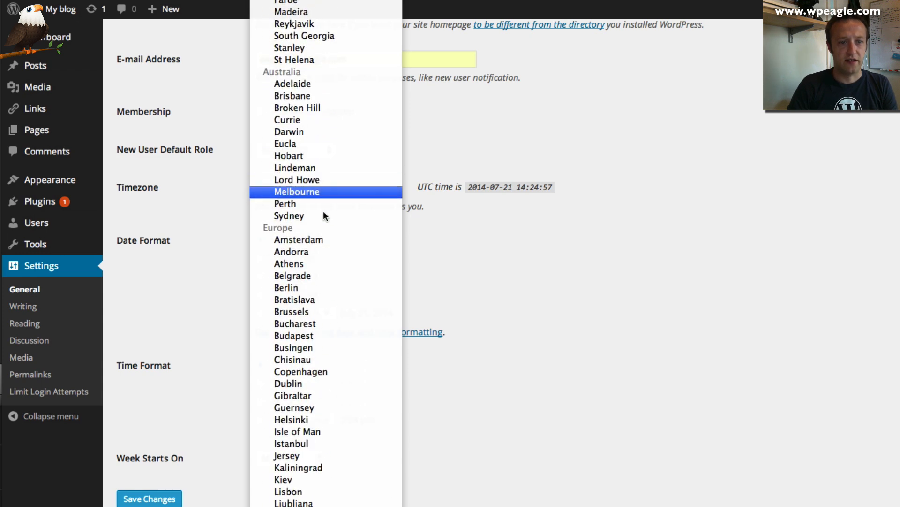
pyautogui.scroll(-3, 323, 220)
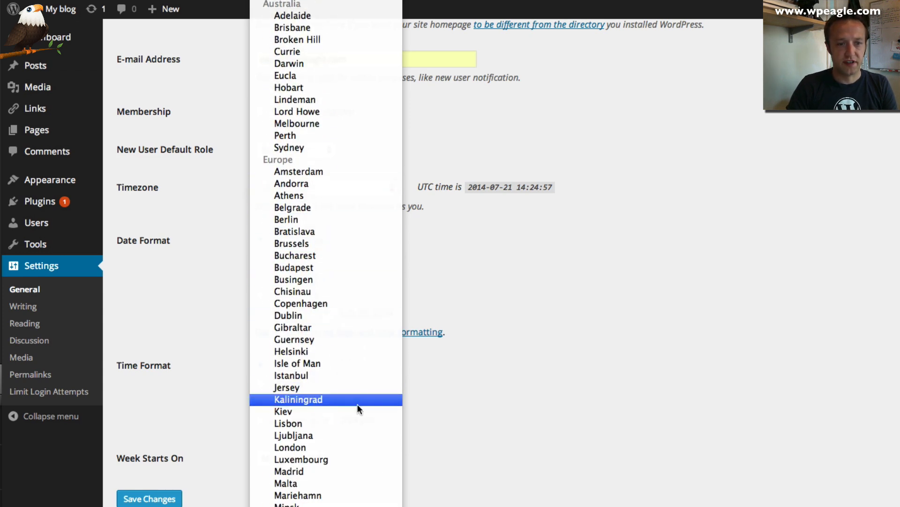
pyautogui.click(325, 448)
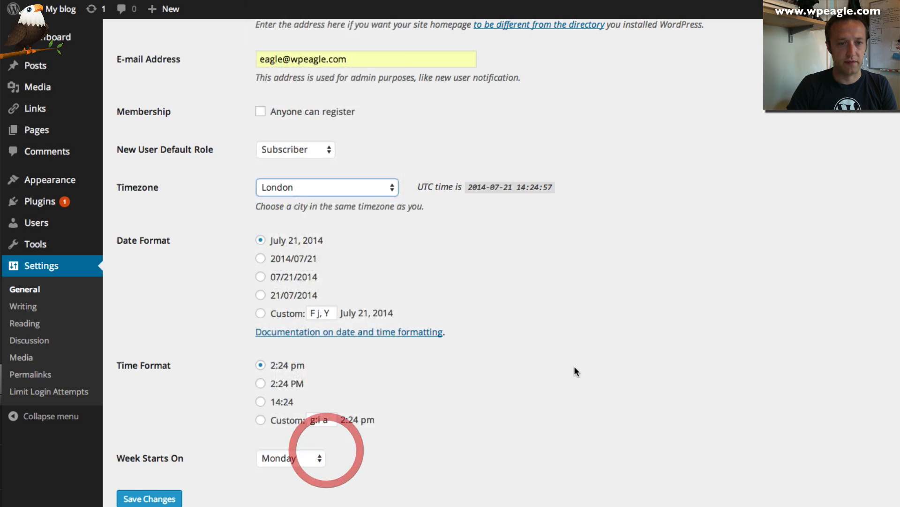
pyautogui.click(118, 501)
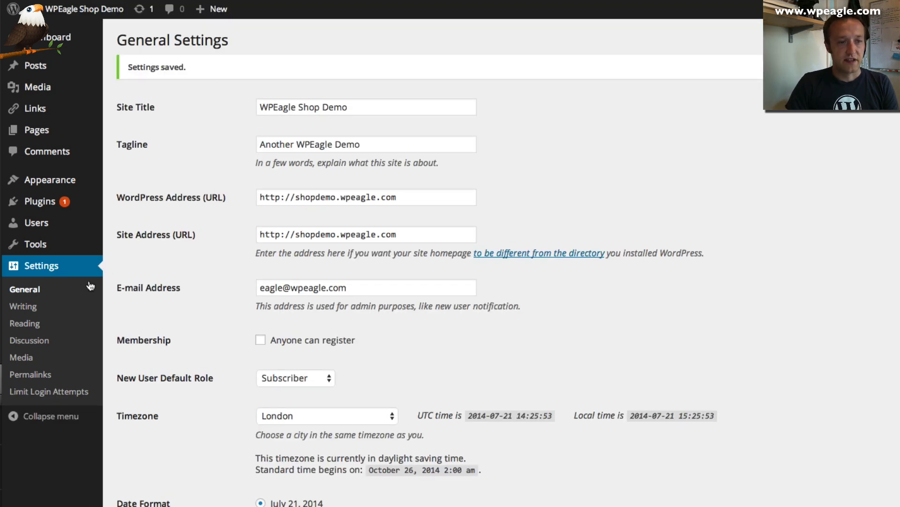
# Save the Permalink Settings with the custom structure /%category%/%postname%/
pyautogui.click(48, 375)
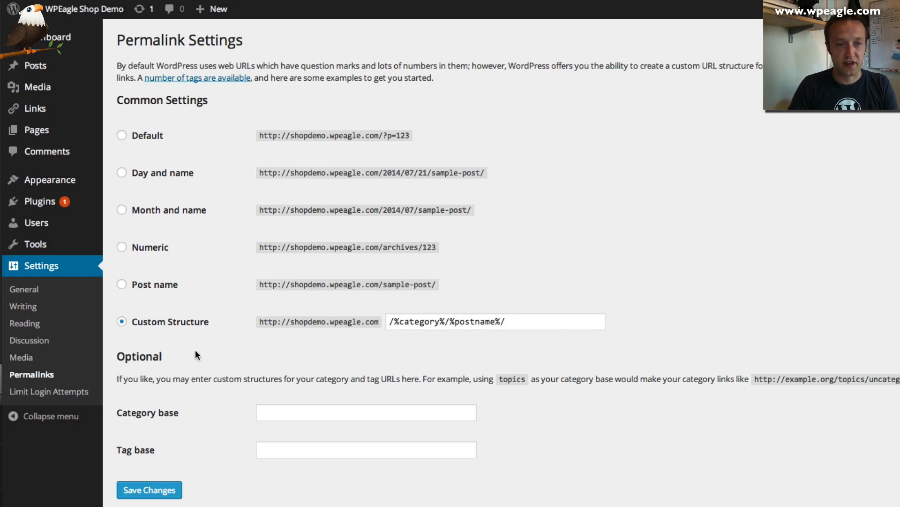
pyautogui.click(136, 488)
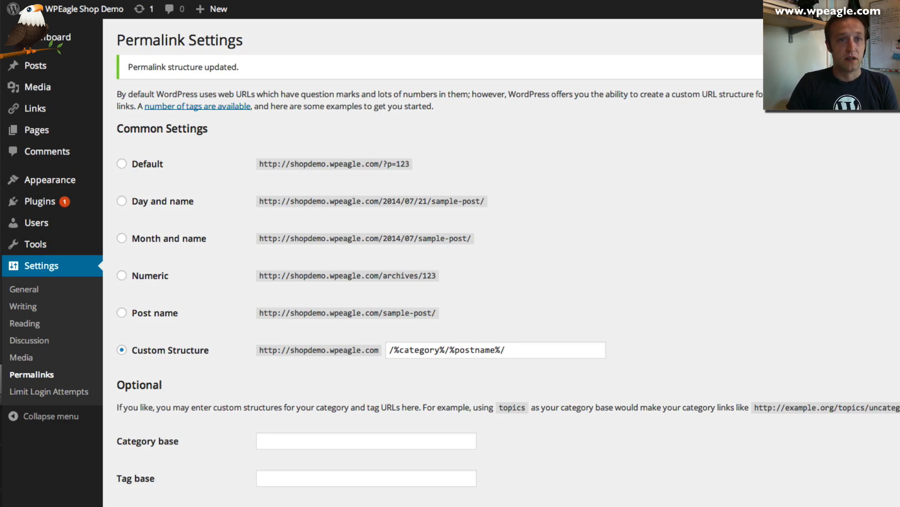
# Open themeforest.com in a new browser tab
pyautogui.press('super+t')
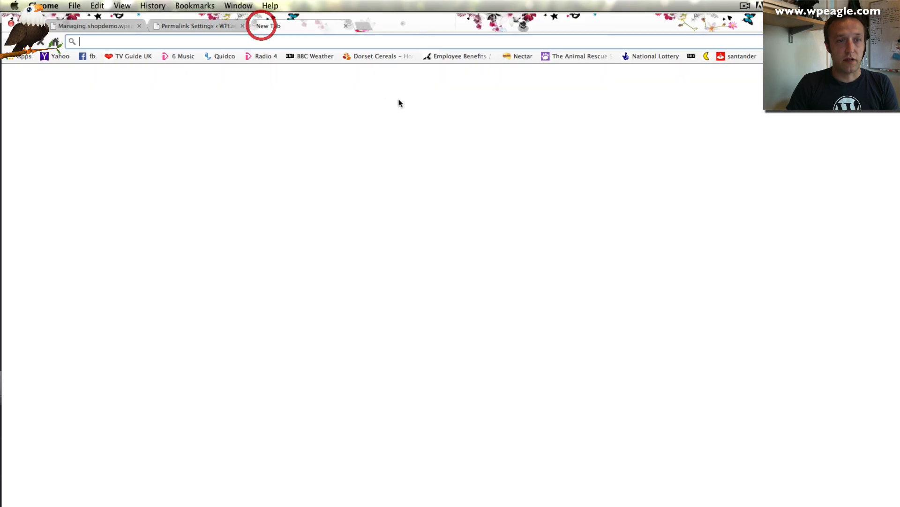
pyautogui.write('themeforest.com')
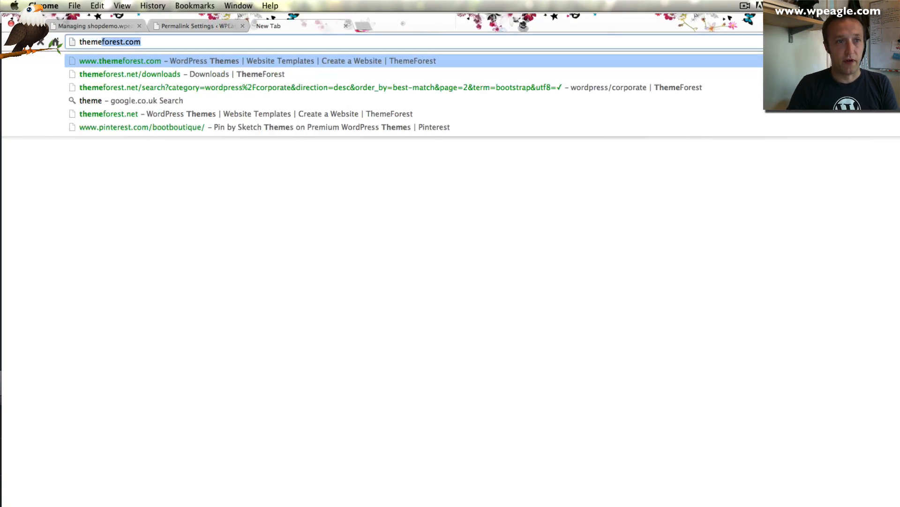
pyautogui.press('Return')
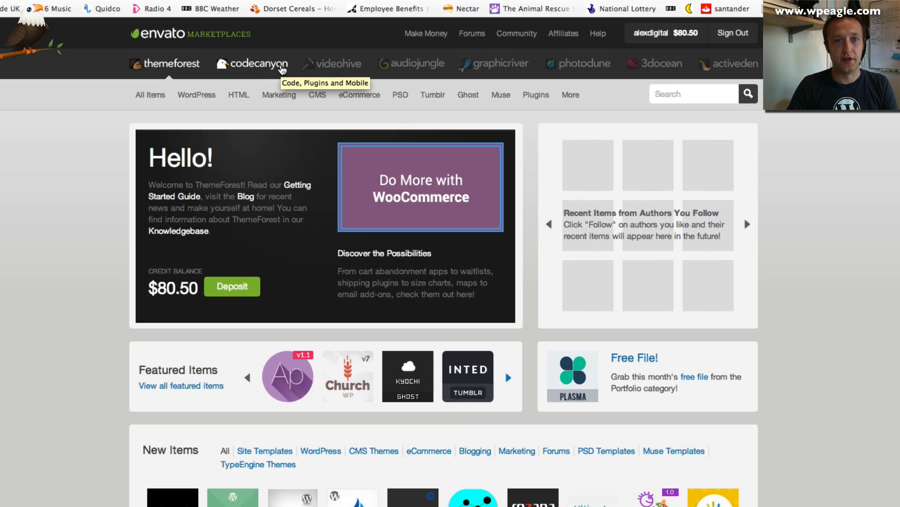
# Search the ThemeForest marketplace for 'the retailer'
pyautogui.click(677, 96)
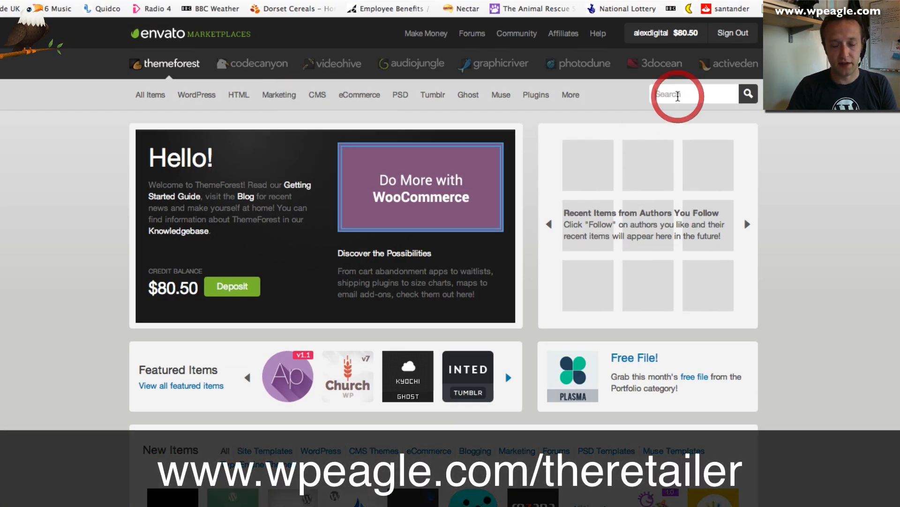
pyautogui.write('the re')
pyautogui.press('Down')
pyautogui.press('Return')
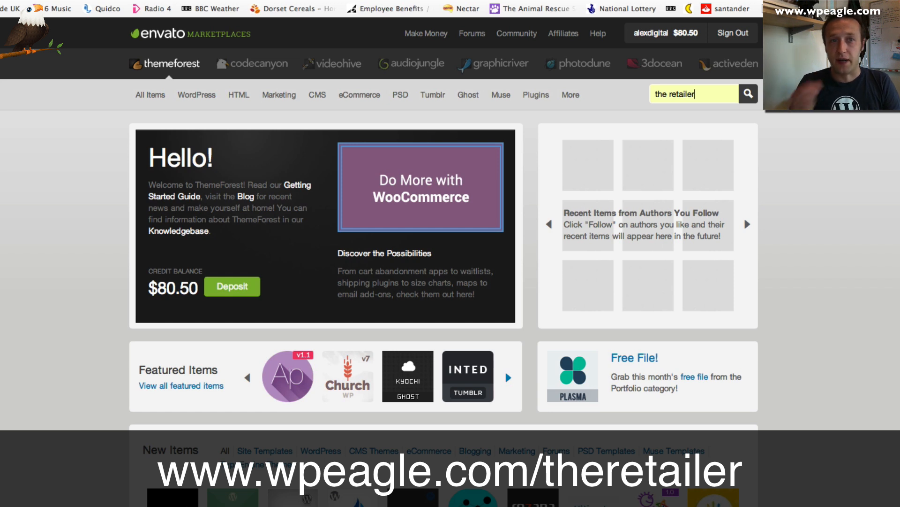
pyautogui.press('Return')
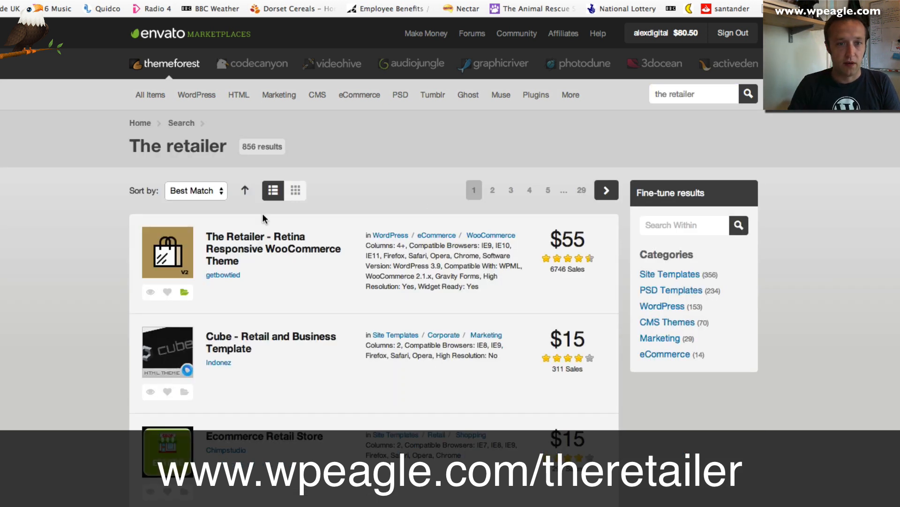
# Open The Retailer item page and save its theme zip into Downloads
pyautogui.click(253, 254)
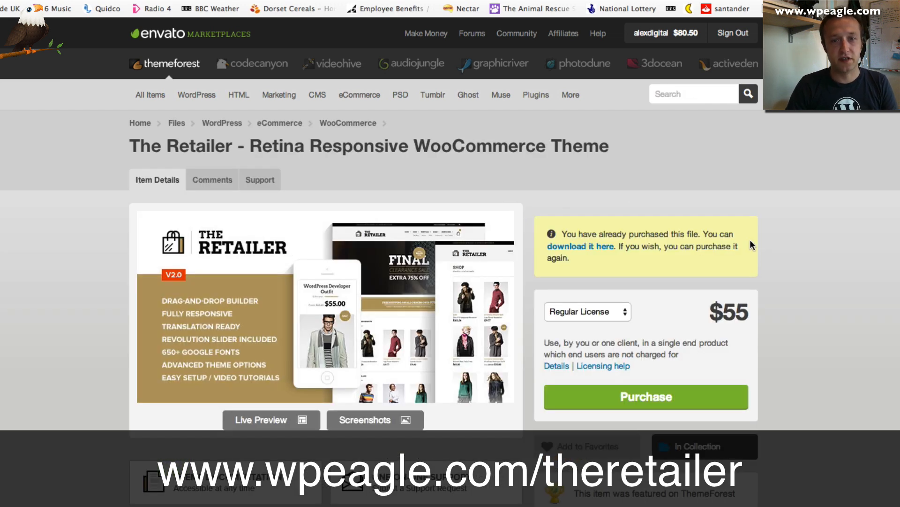
pyautogui.scroll(-1, 751, 244)
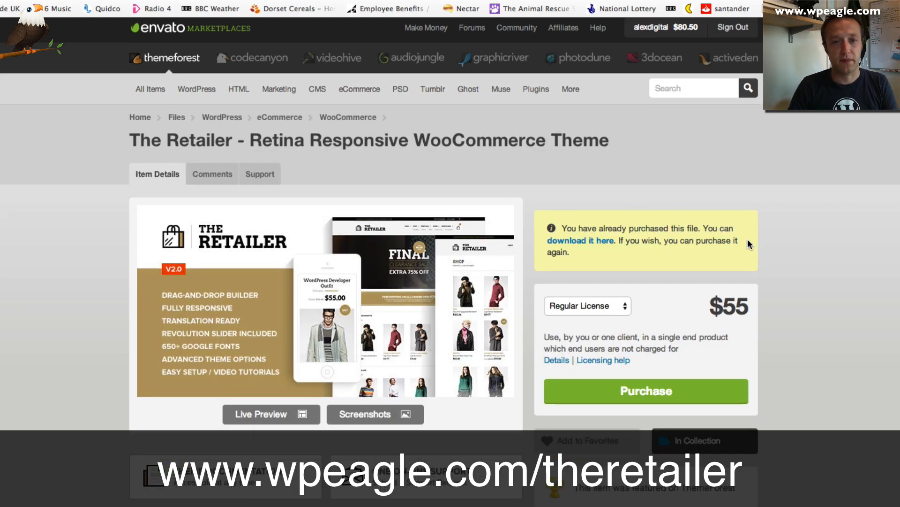
pyautogui.scroll(-3, 747, 238)
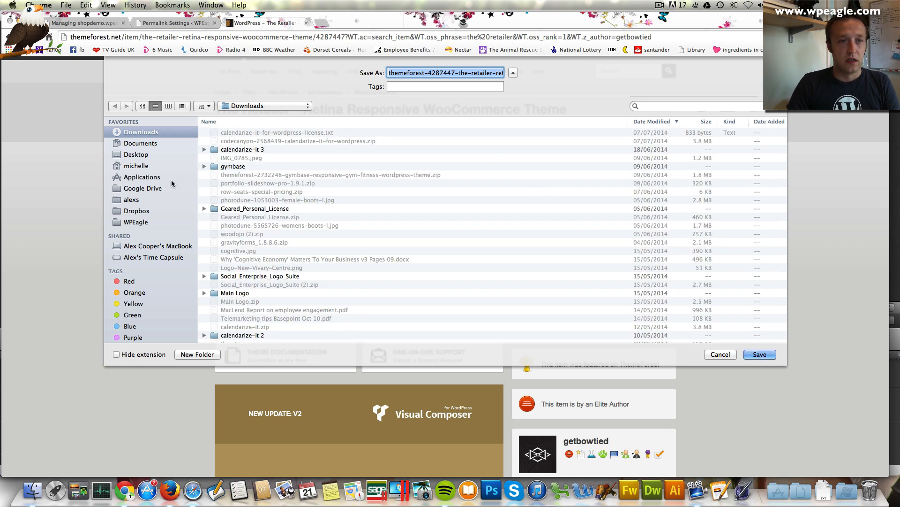
pyautogui.click(762, 354)
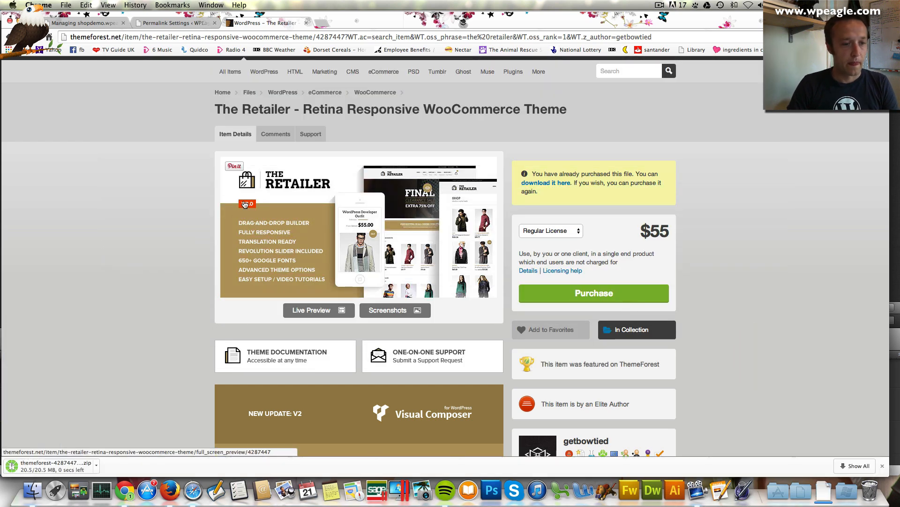
pyautogui.scroll(-1, 164, 272)
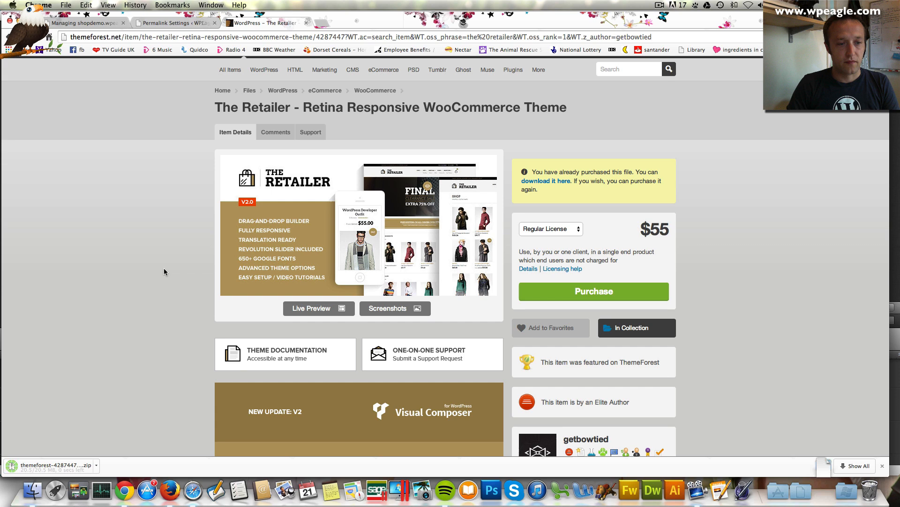
pyautogui.click(96, 466)
# Reveal the downloaded zip in Finder and unpack it with Archive Utility
pyautogui.click(131, 451)
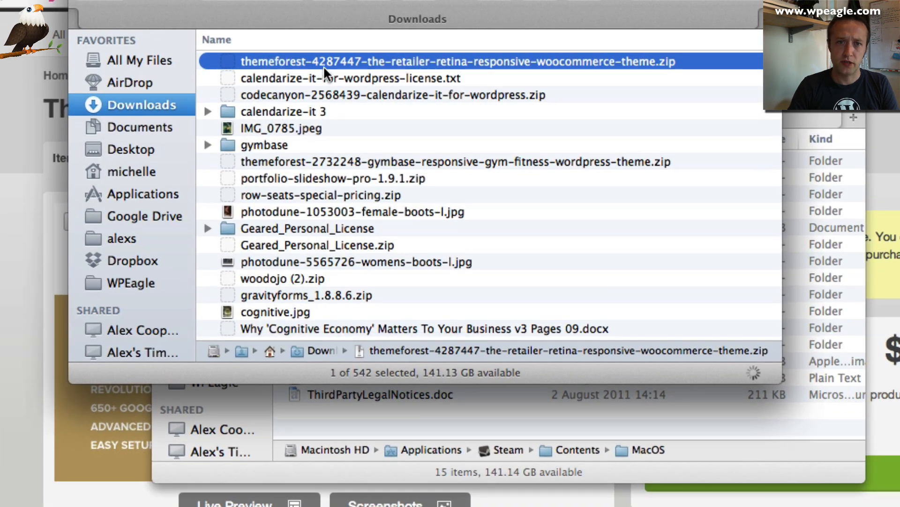
pyautogui.rightClick(329, 58)
pyautogui.moveTo(415, 85)
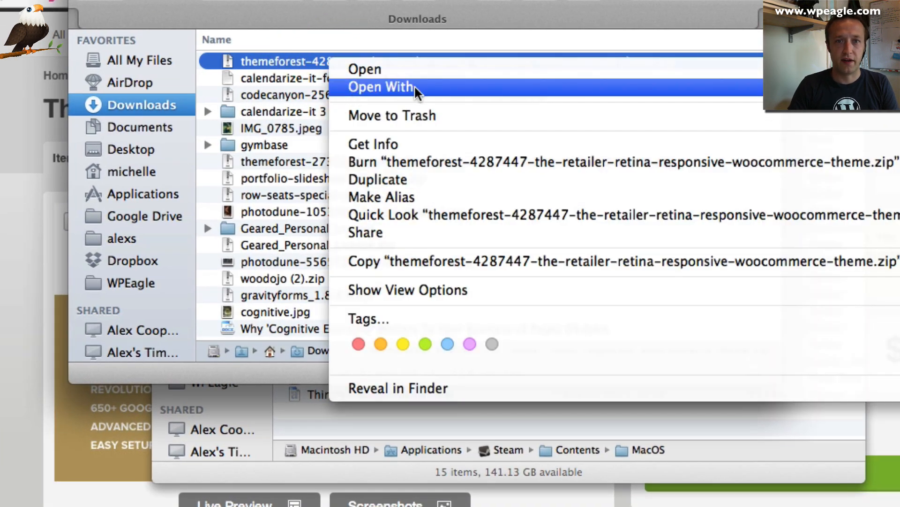
pyautogui.click(688, 131)
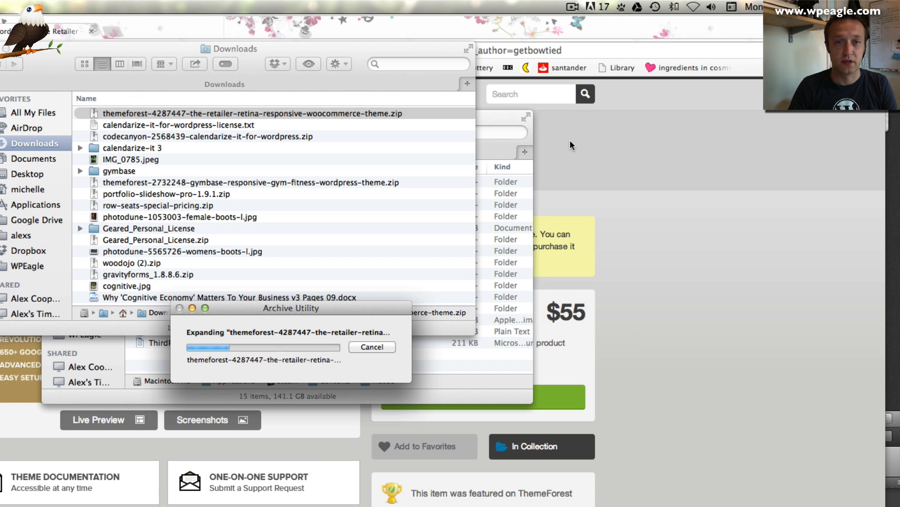
# Open The Retailer - Main > Theme Files to locate theretailer.zip and theretailer-child.zip
pyautogui.click(148, 123)
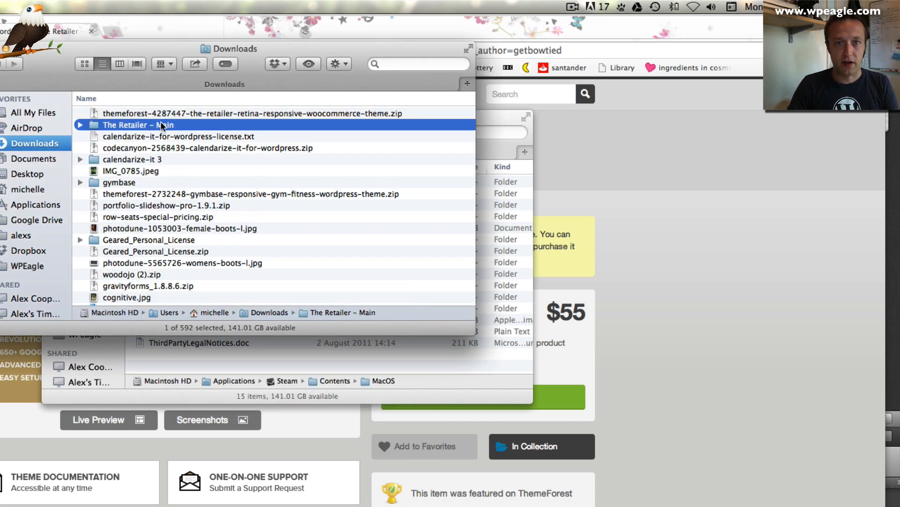
pyautogui.doubleClick(97, 124)
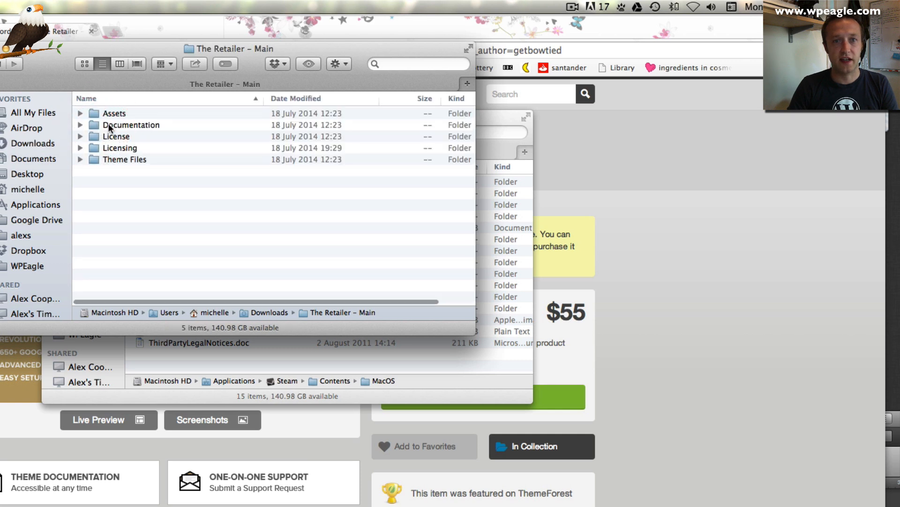
pyautogui.doubleClick(127, 159)
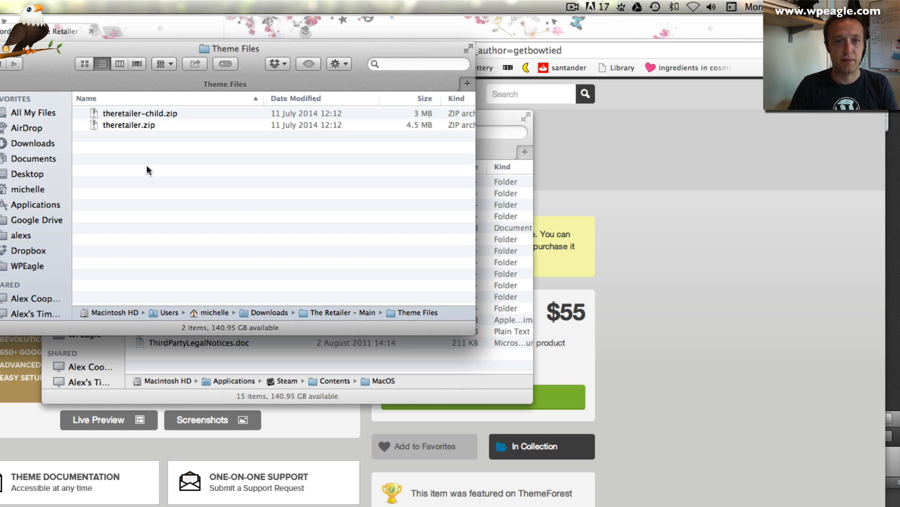
pyautogui.press('super+Tab')
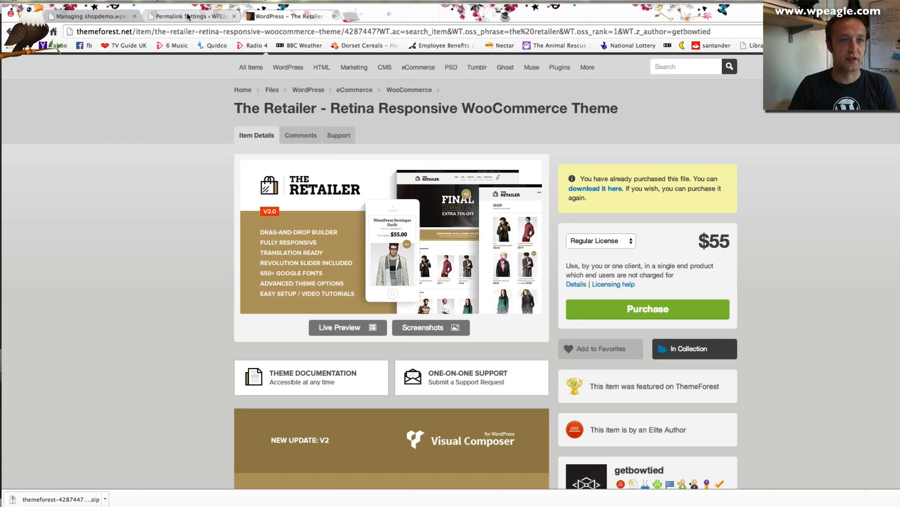
# Go to Appearance > Themes > Add New and switch to Upload Theme
pyautogui.click(189, 16)
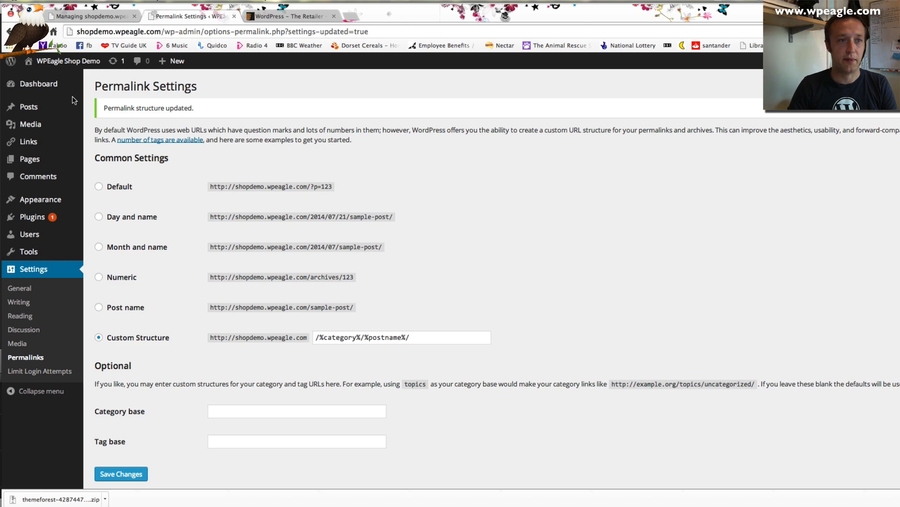
pyautogui.moveTo(51, 208)
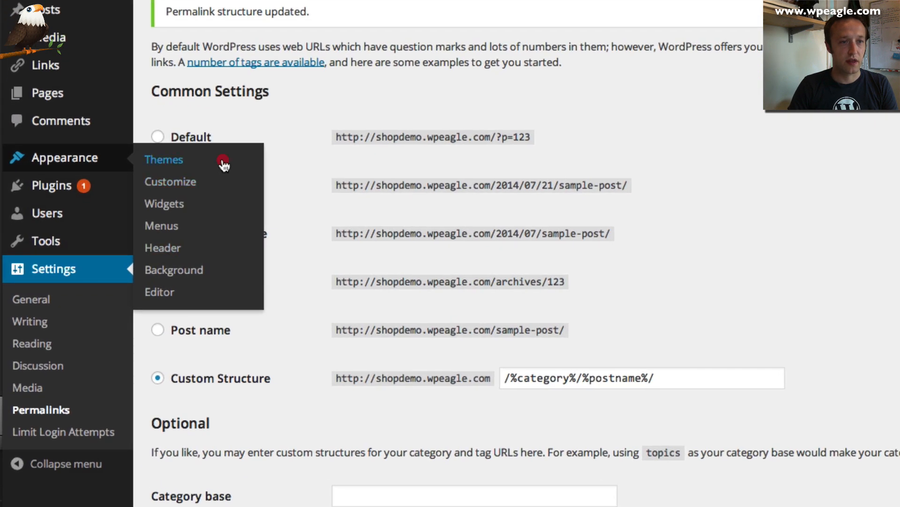
pyautogui.click(223, 163)
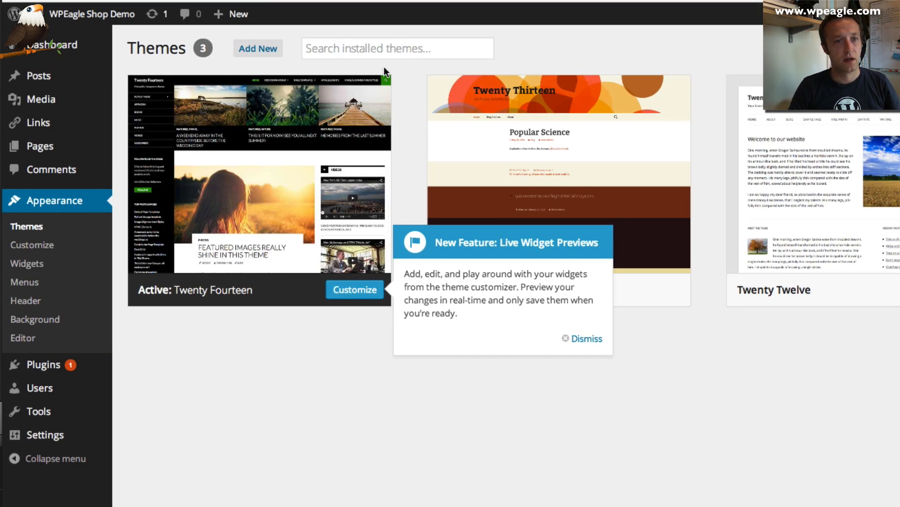
pyautogui.click(253, 49)
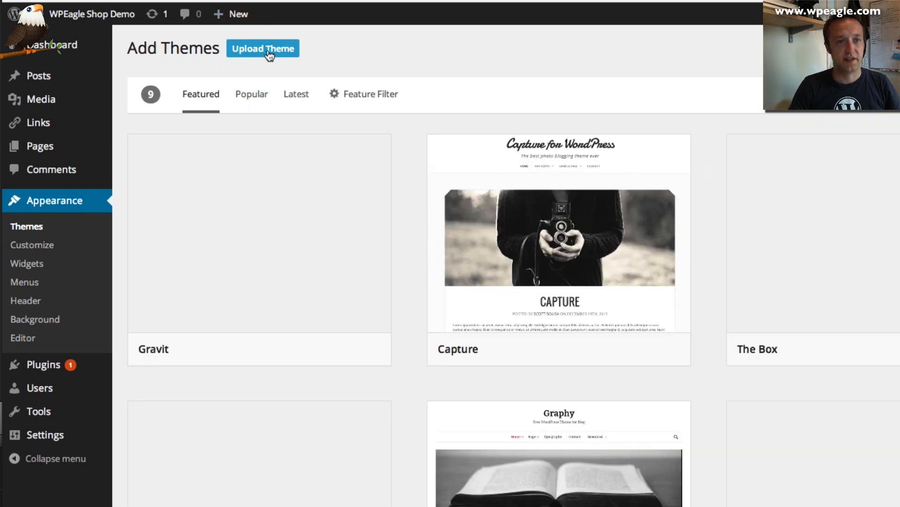
pyautogui.click(268, 54)
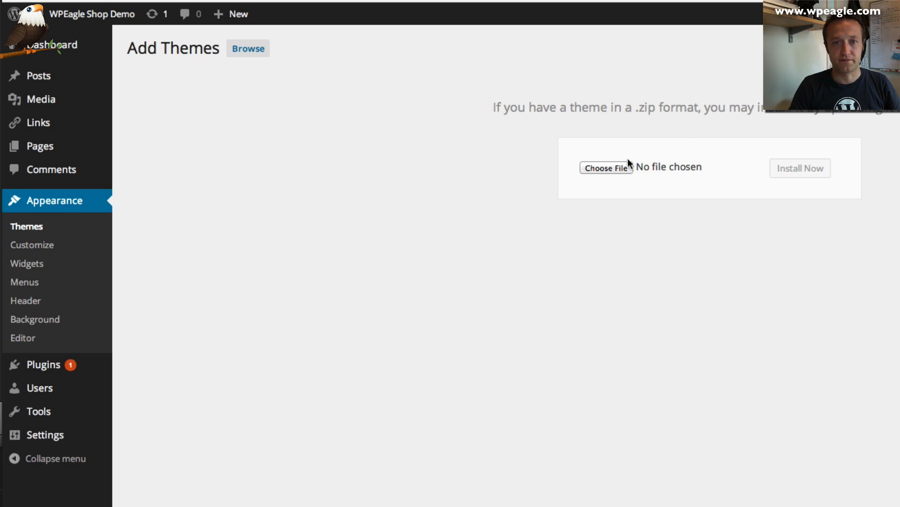
# Upload and install Theme Files/theretailer.zip, then return to the themes list
pyautogui.click(607, 168)
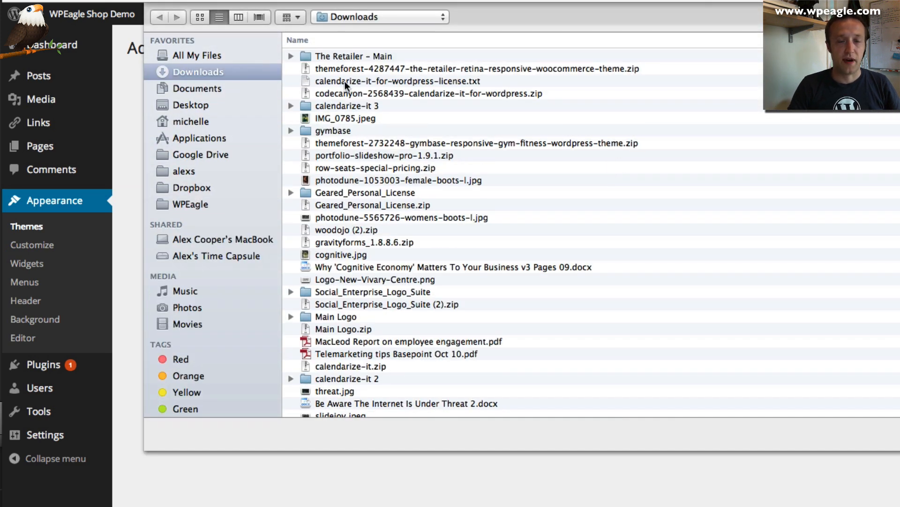
pyautogui.click(355, 57)
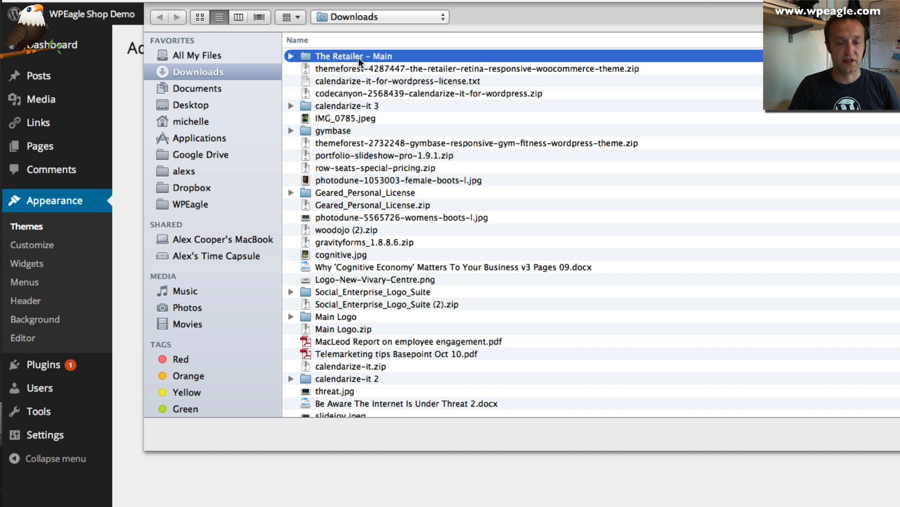
pyautogui.doubleClick(359, 58)
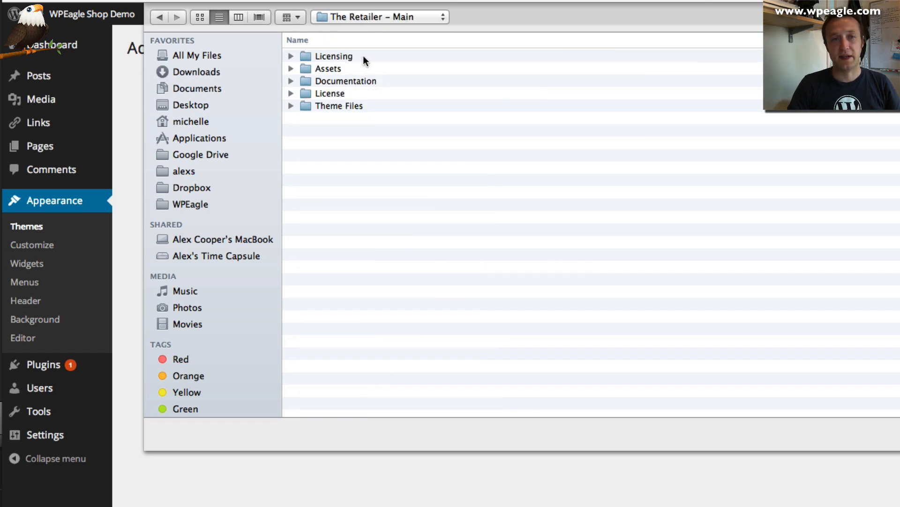
pyautogui.doubleClick(348, 105)
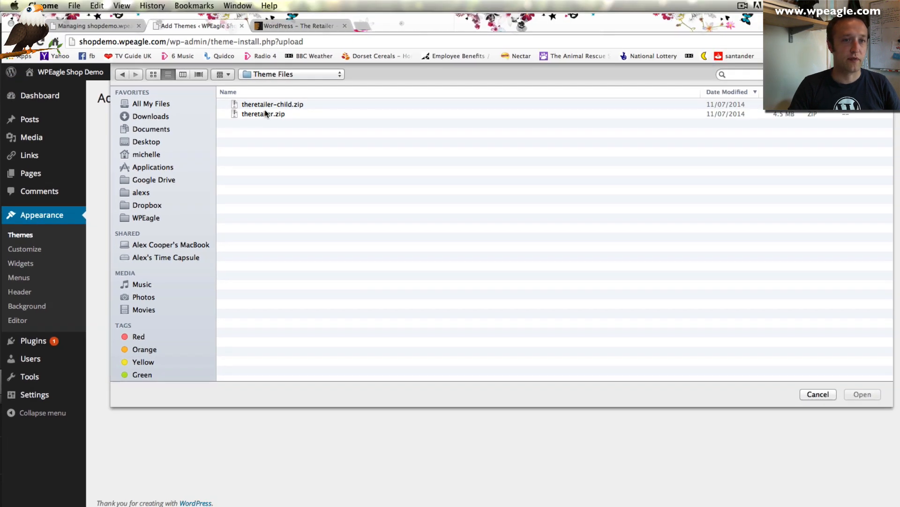
pyautogui.click(344, 68)
pyautogui.click(863, 394)
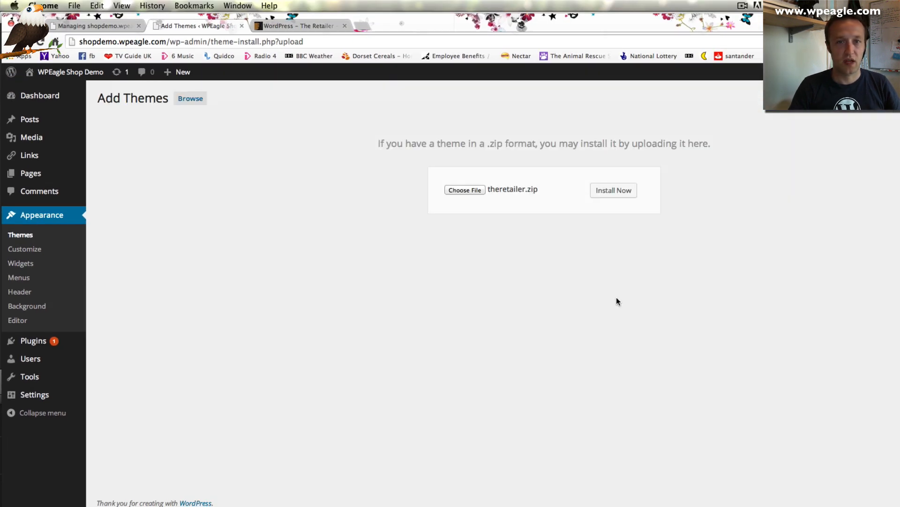
pyautogui.click(616, 190)
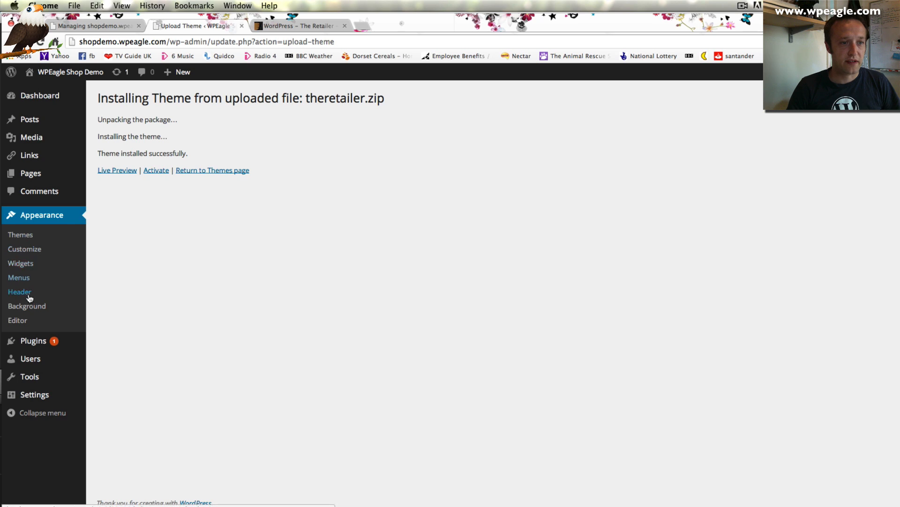
pyautogui.click(39, 239)
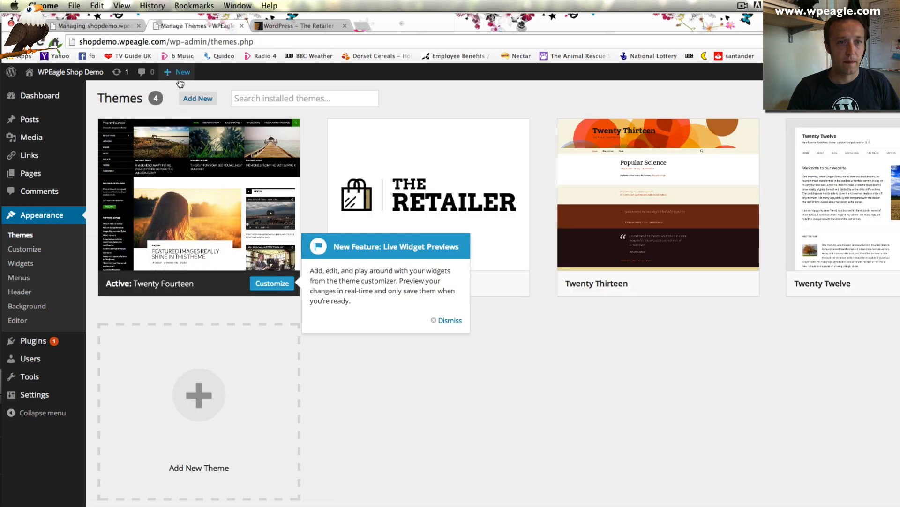
# Upload and install theretailer-child.zip, then activate The Retailer Child Theme
pyautogui.click(197, 99)
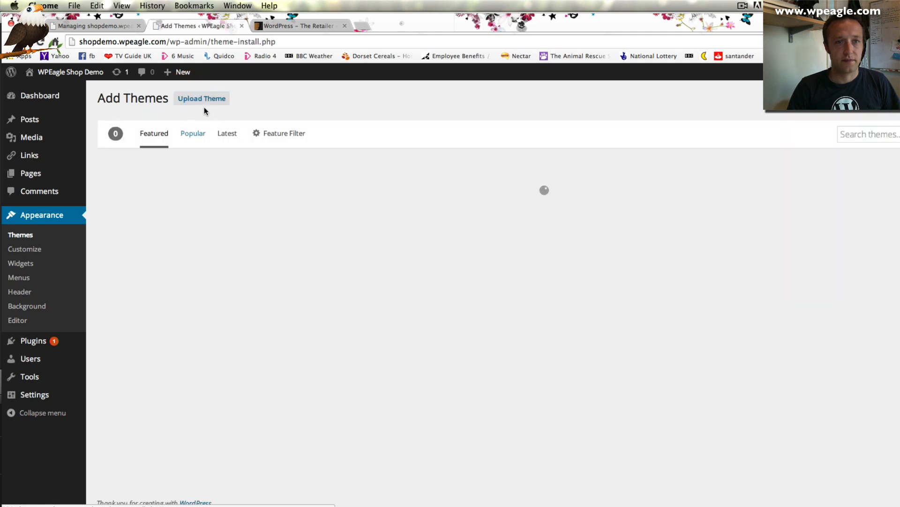
pyautogui.click(199, 99)
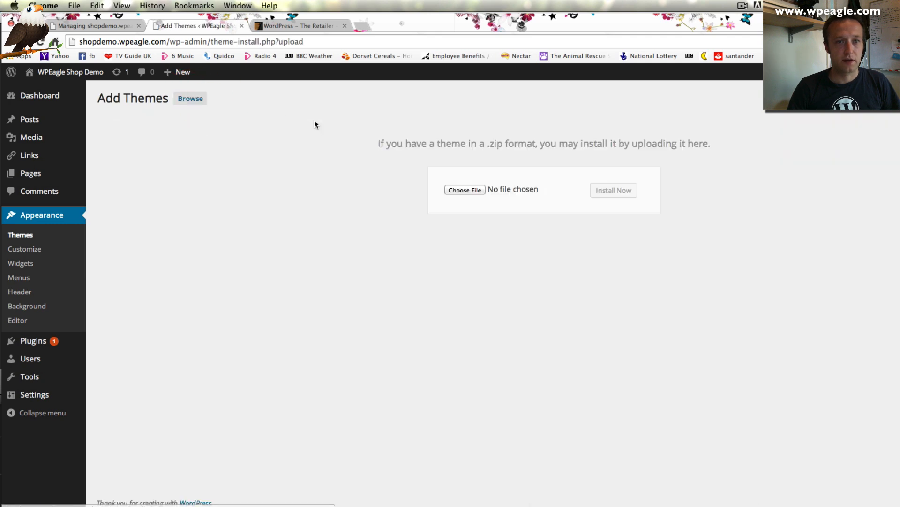
pyautogui.click(474, 190)
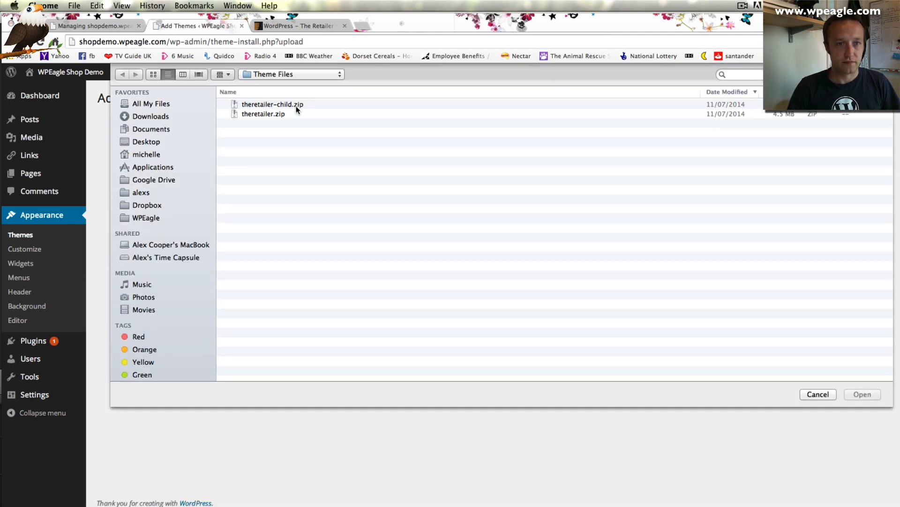
pyautogui.click(297, 104)
pyautogui.click(856, 397)
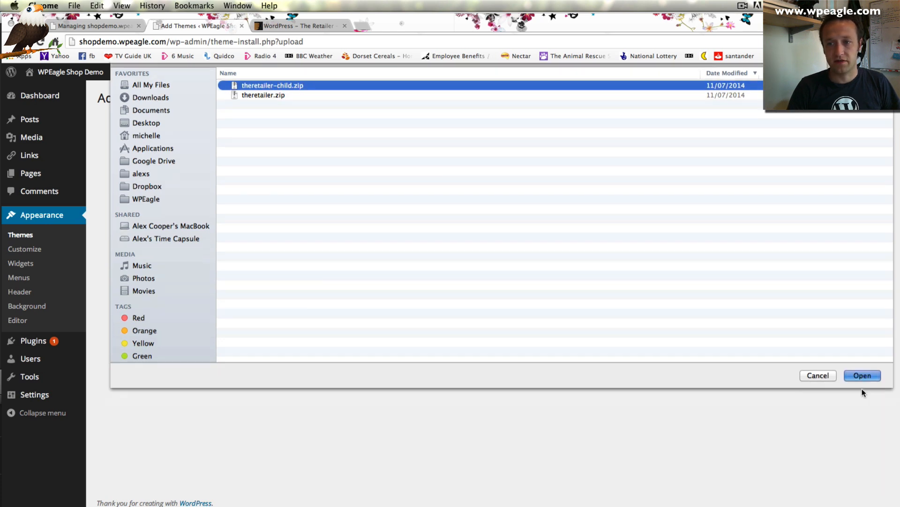
pyautogui.click(617, 191)
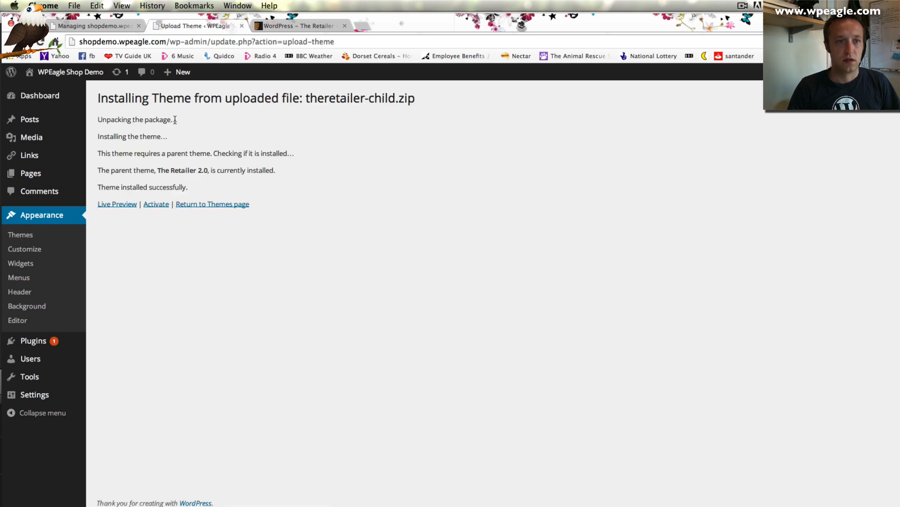
pyautogui.click(151, 206)
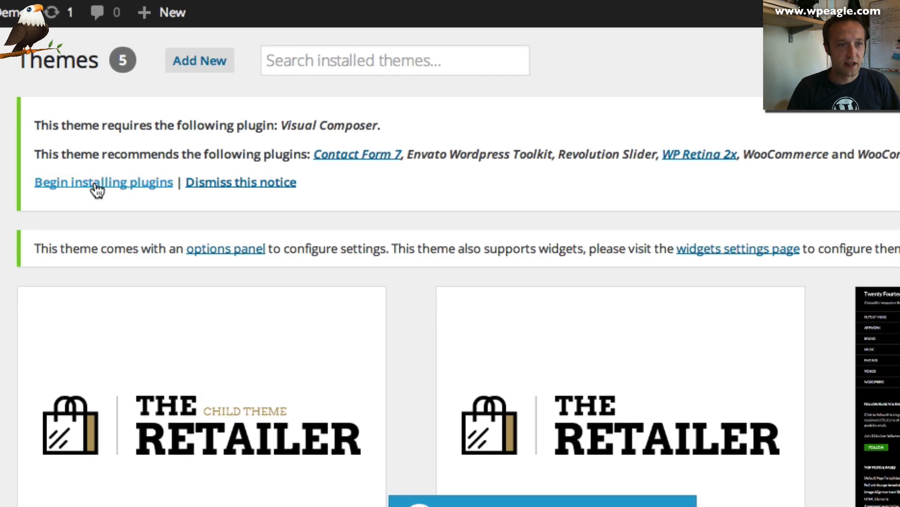
# Bulk-install all the theme's required plugins
pyautogui.click(96, 186)
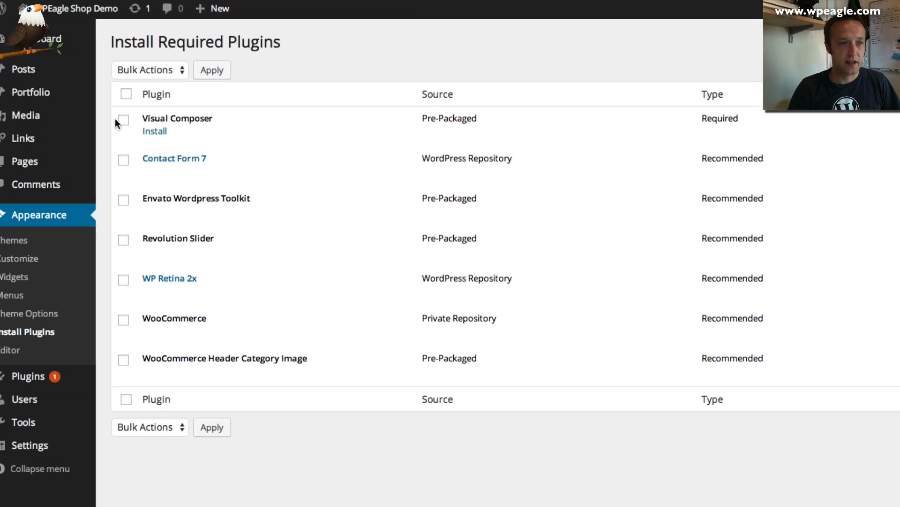
pyautogui.click(125, 94)
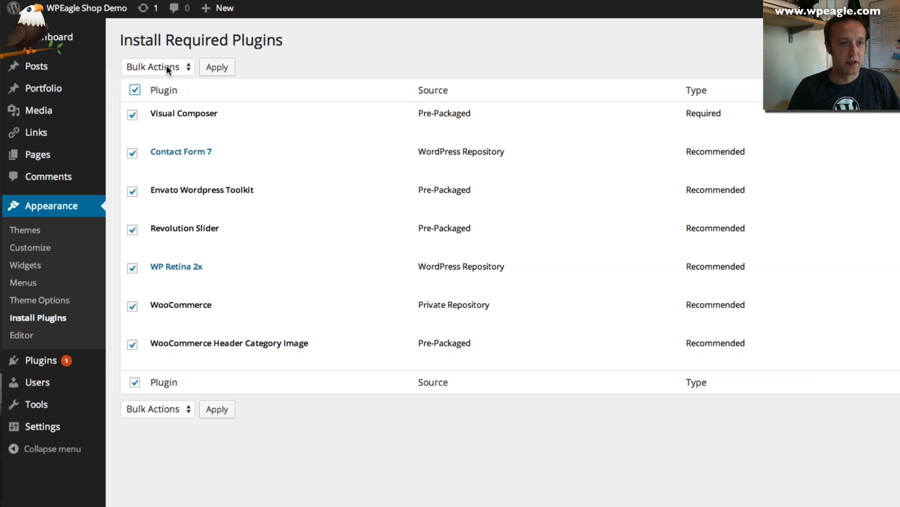
pyautogui.click(166, 67)
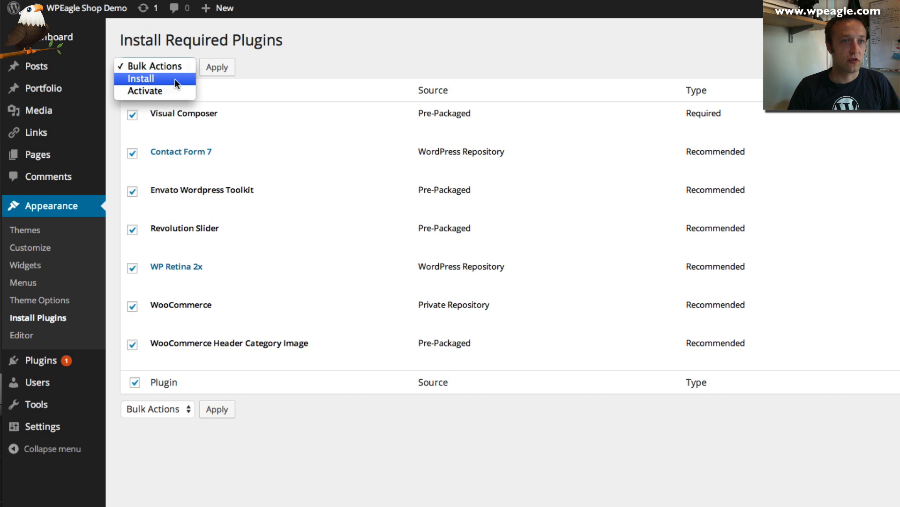
pyautogui.click(169, 79)
pyautogui.click(220, 69)
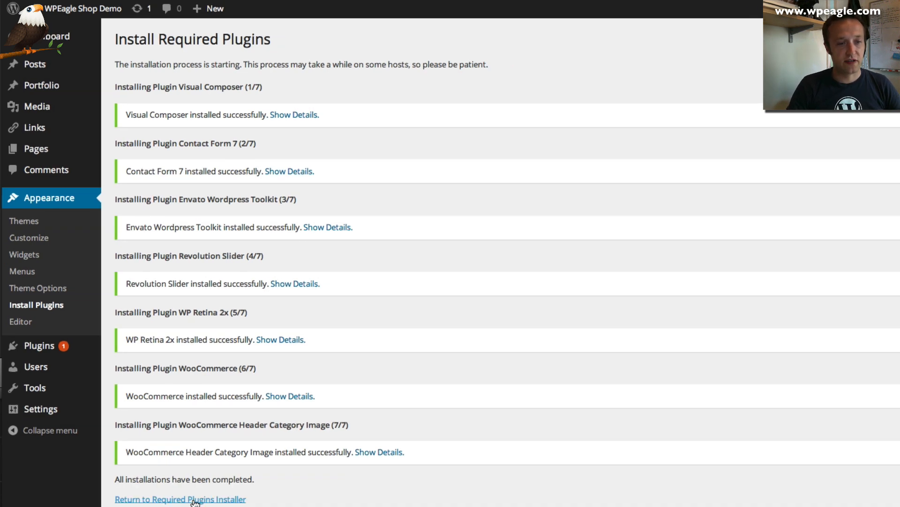
# Bulk-activate all the installed plugins and close the hosting panel tab
pyautogui.click(183, 474)
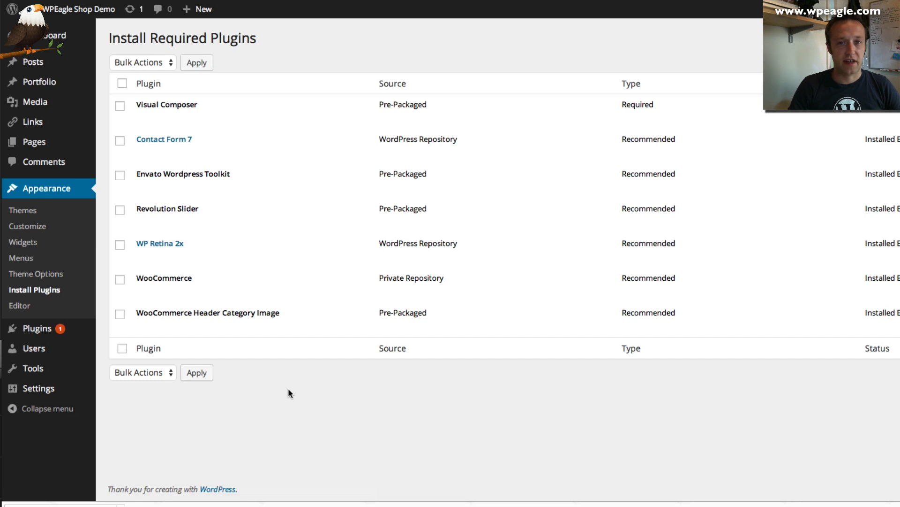
pyautogui.click(123, 84)
pyautogui.click(148, 63)
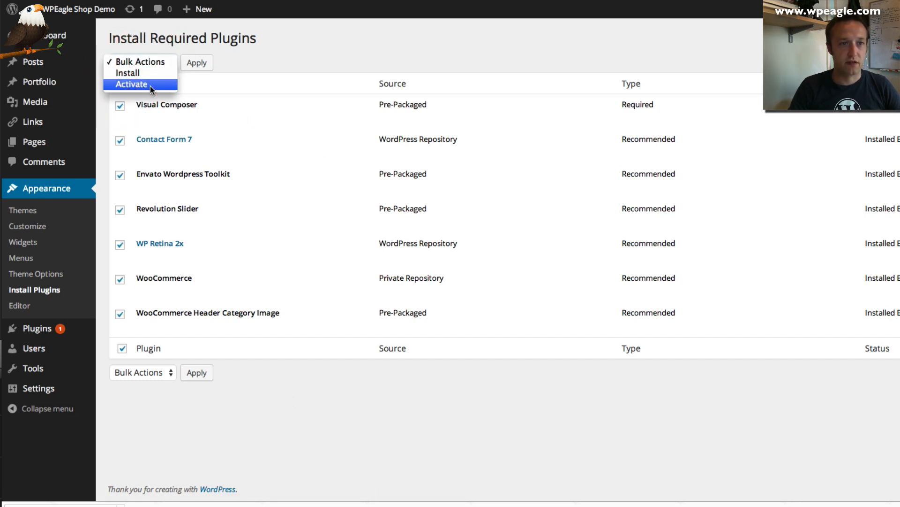
pyautogui.click(151, 86)
pyautogui.click(201, 65)
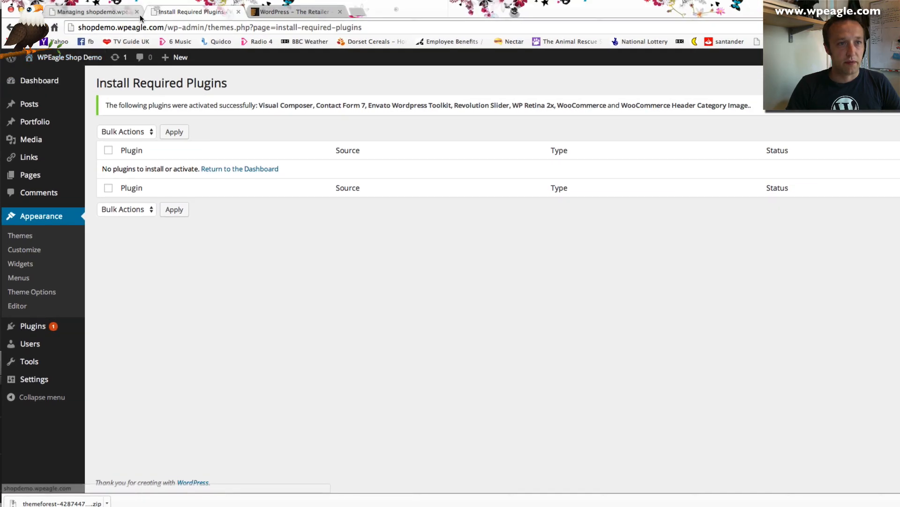
pyautogui.click(108, 10)
pyautogui.click(136, 12)
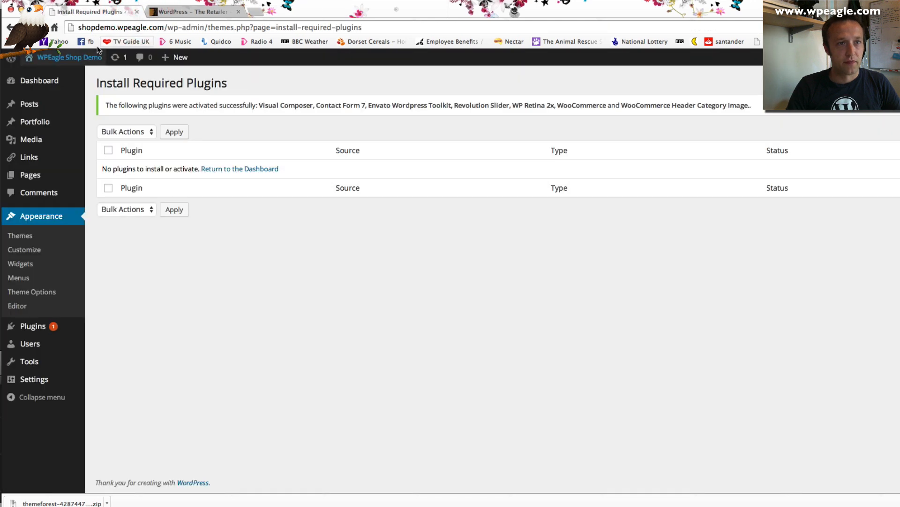
# View the storefront with The Retailer theme, then go back to the admin Dashboard
pyautogui.moveTo(71, 61)
pyautogui.click(63, 76)
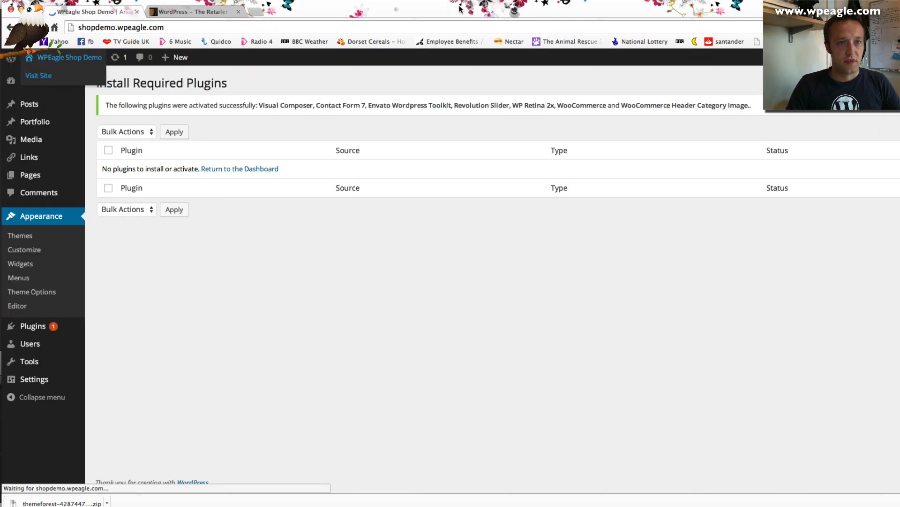
pyautogui.click(238, 12)
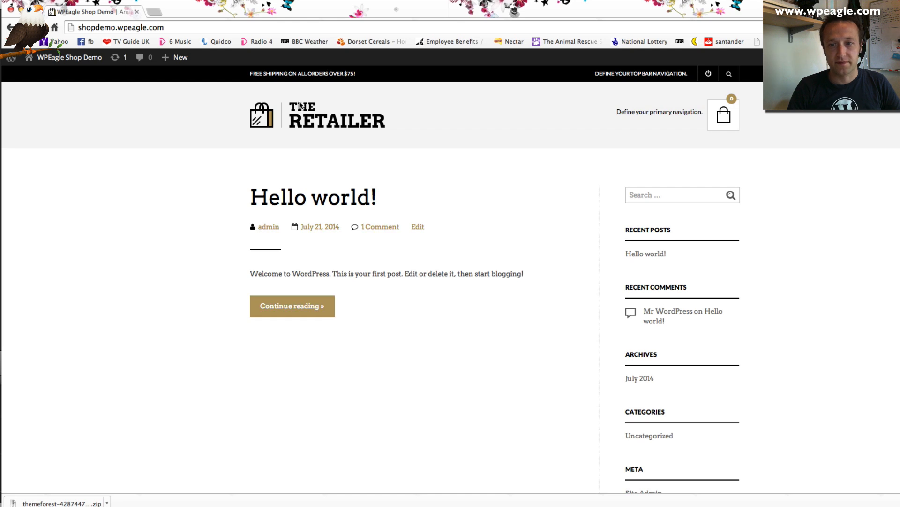
pyautogui.scroll(-2, 569, 164)
pyautogui.scroll(-10, 569, 161)
pyautogui.scroll(15, 569, 161)
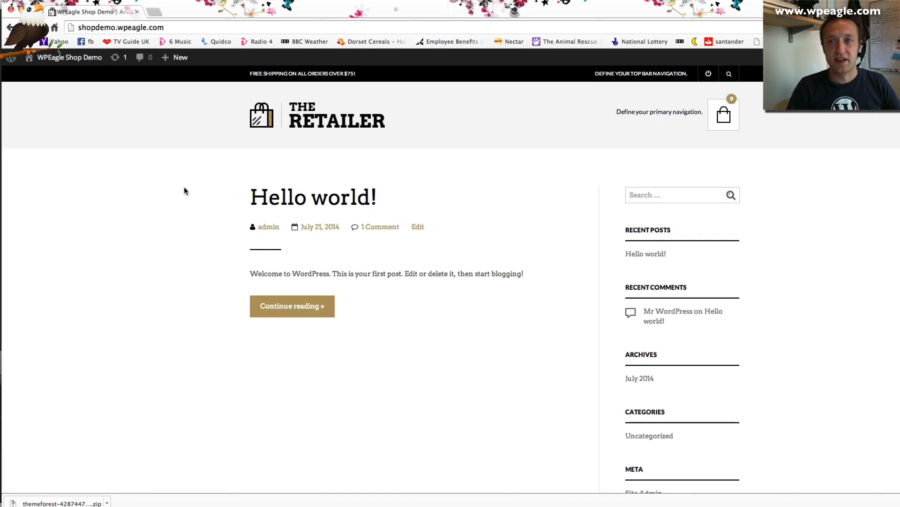
pyautogui.moveTo(94, 55)
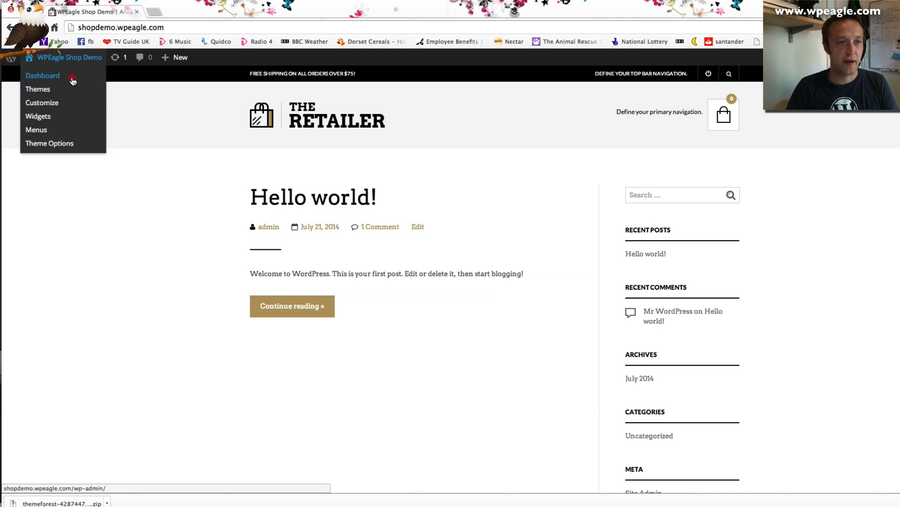
pyautogui.click(73, 80)
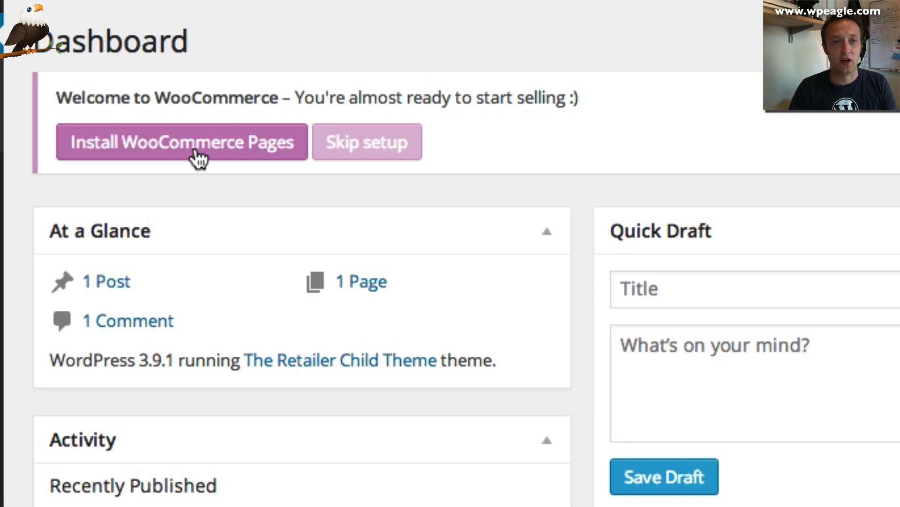
# Install the WooCommerce pages from the Dashboard notice and review the Welcome to WooCommerce 2.1 screen
pyautogui.click(195, 155)
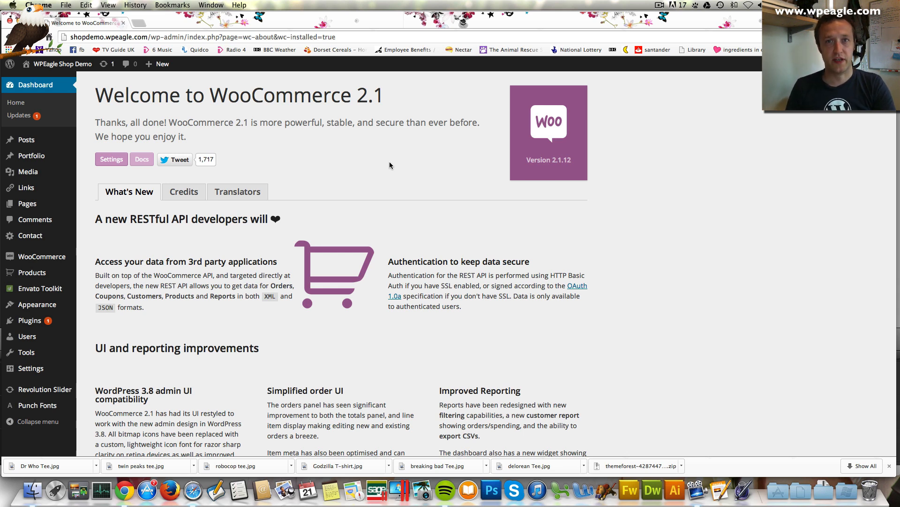
pyautogui.scroll(-1, 170, 157)
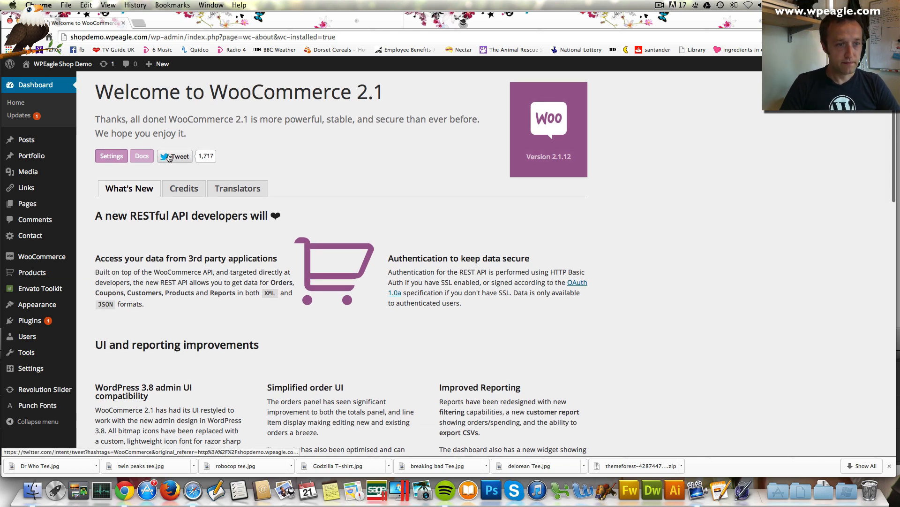
pyautogui.moveTo(65, 278)
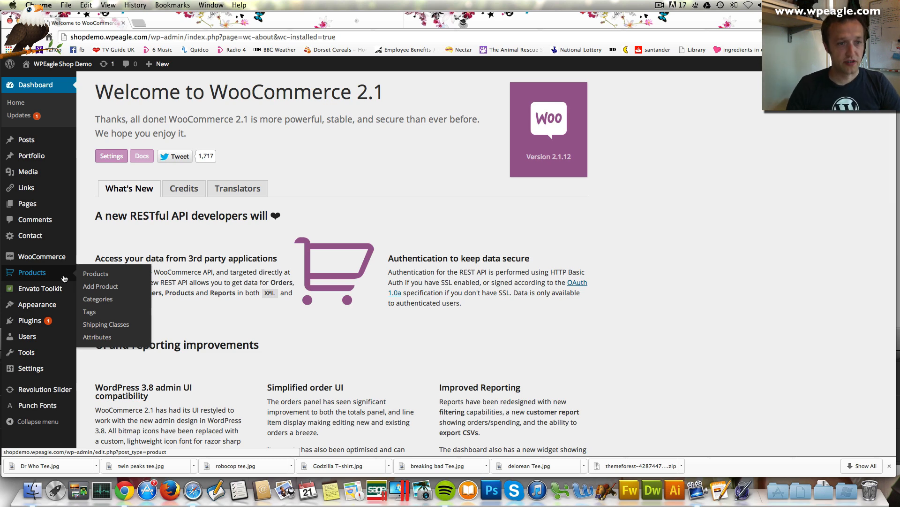
# Add a new product attribute named Size under Products > Attributes
pyautogui.click(111, 338)
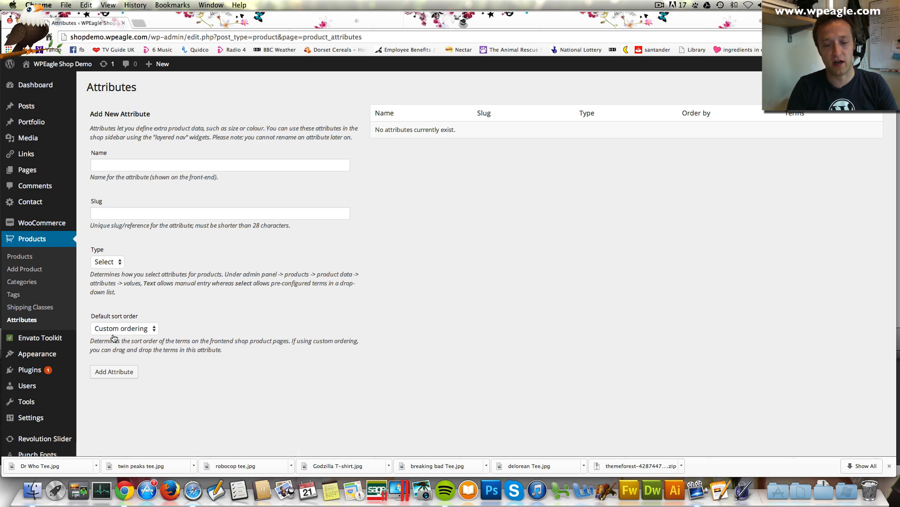
pyautogui.click(175, 166)
pyautogui.write('Size')
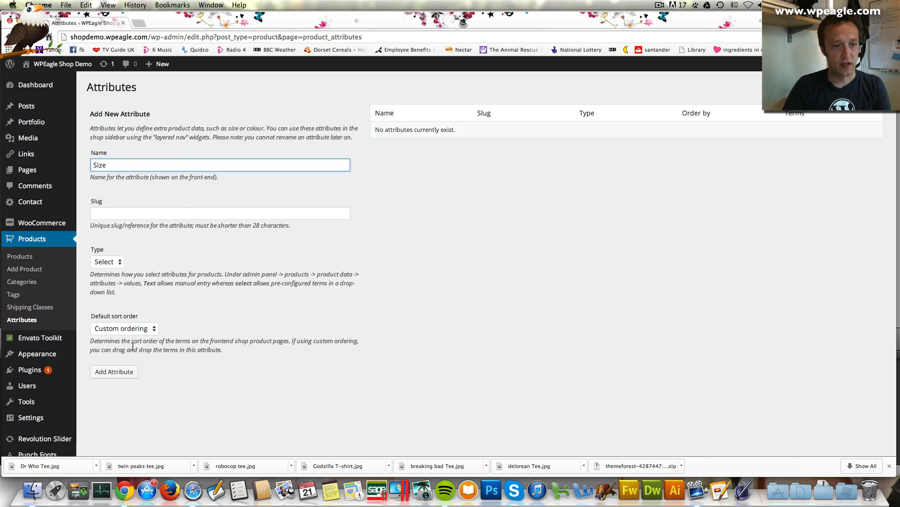
pyautogui.click(114, 372)
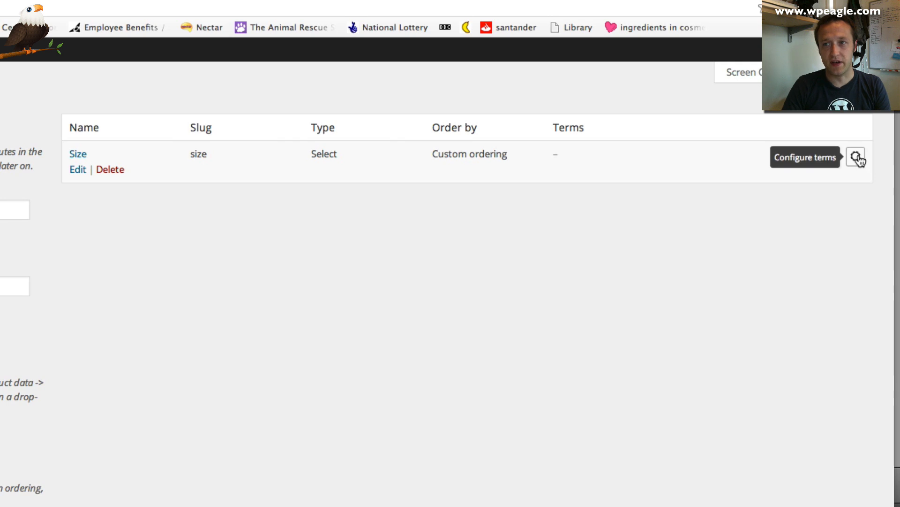
# Add Small, Medium and Large as Size terms, then return to the attributes list
pyautogui.click(872, 132)
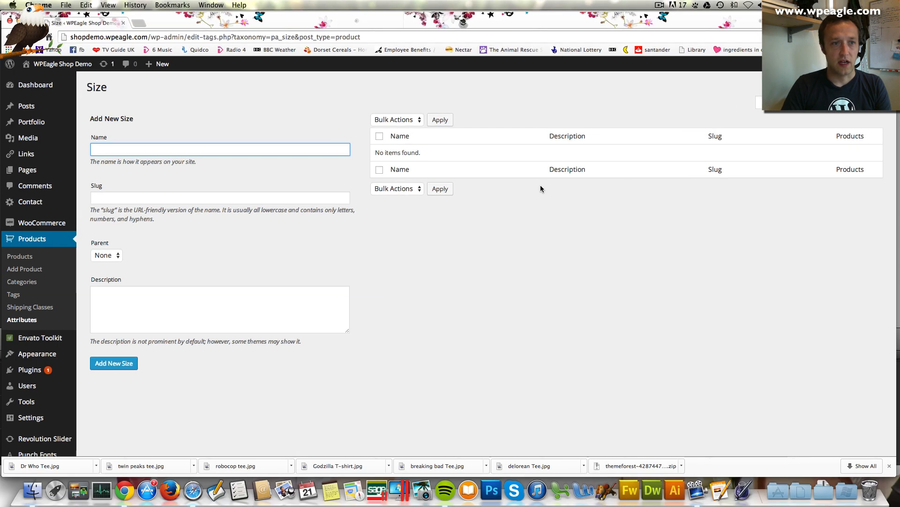
pyautogui.write('Small')
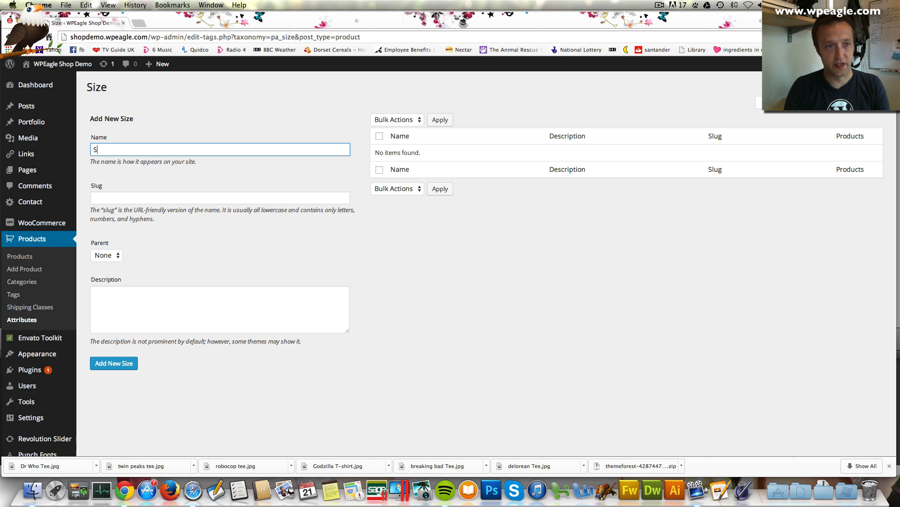
pyautogui.moveTo(73, 358)
pyautogui.moveTo(104, 360); pyautogui.dragTo(281, 356)
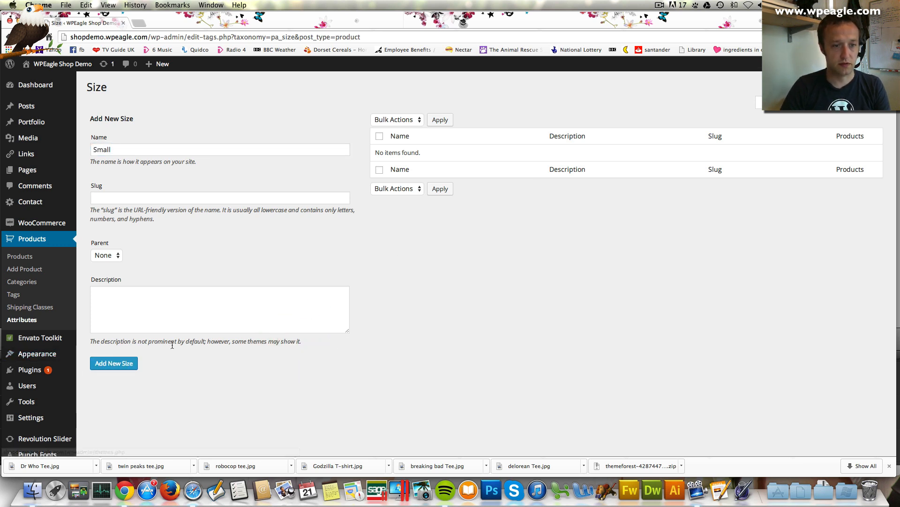
pyautogui.click(114, 363)
pyautogui.click(169, 149)
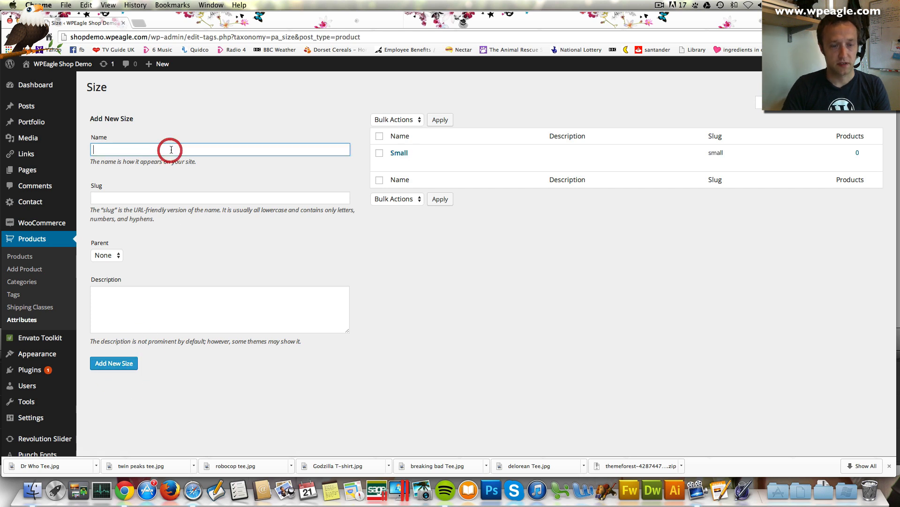
pyautogui.write('Medium')
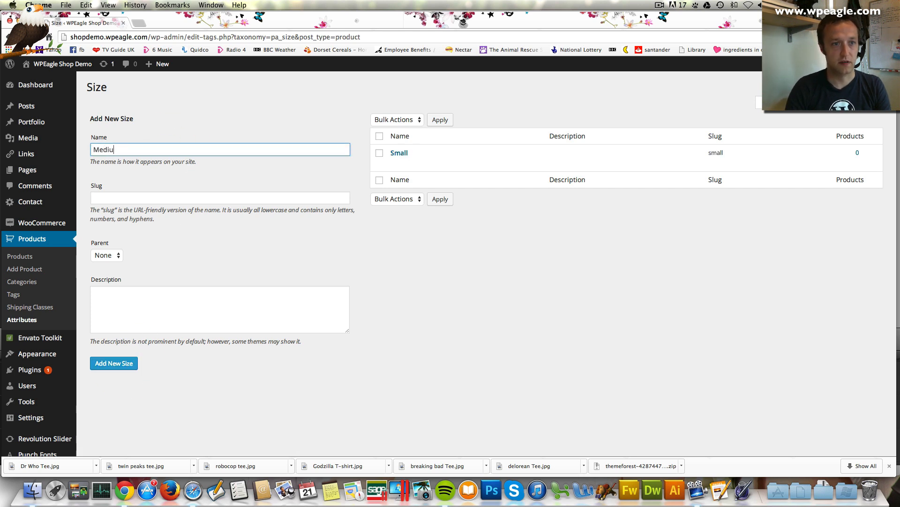
pyautogui.click(114, 363)
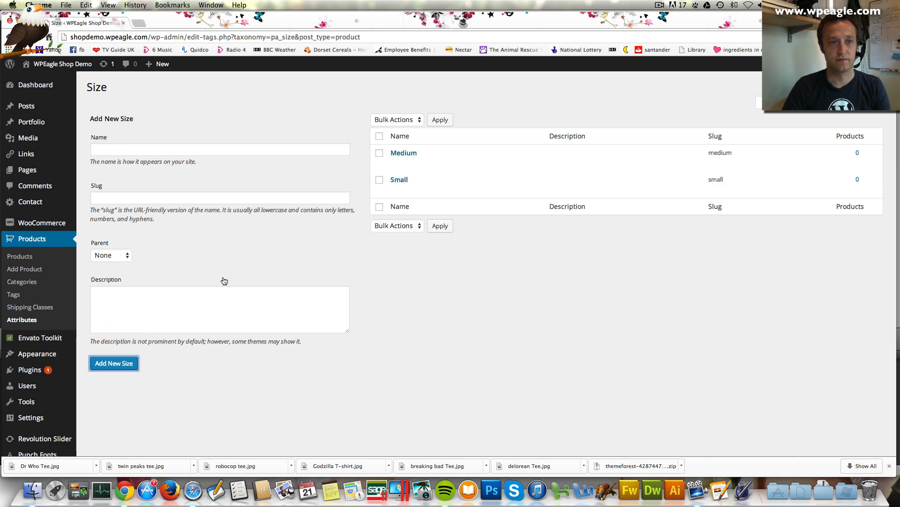
pyautogui.click(181, 149)
pyautogui.write('Large')
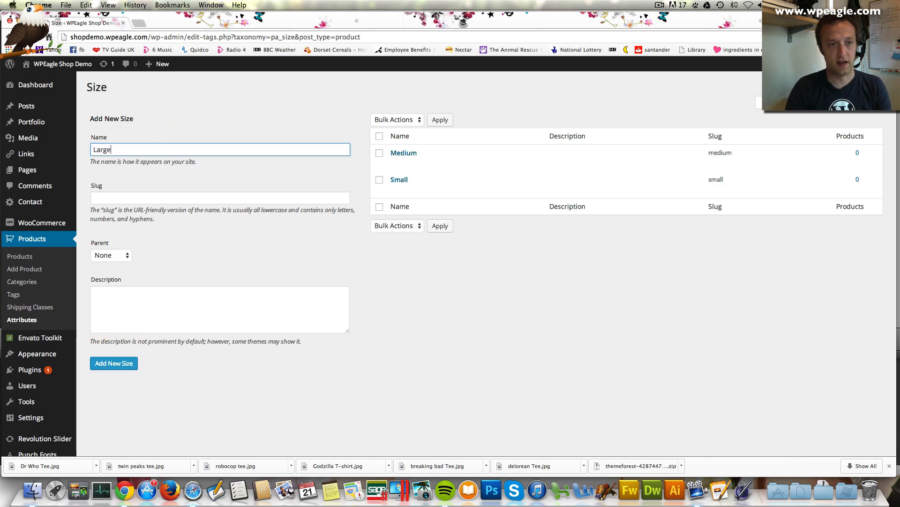
pyautogui.click(118, 363)
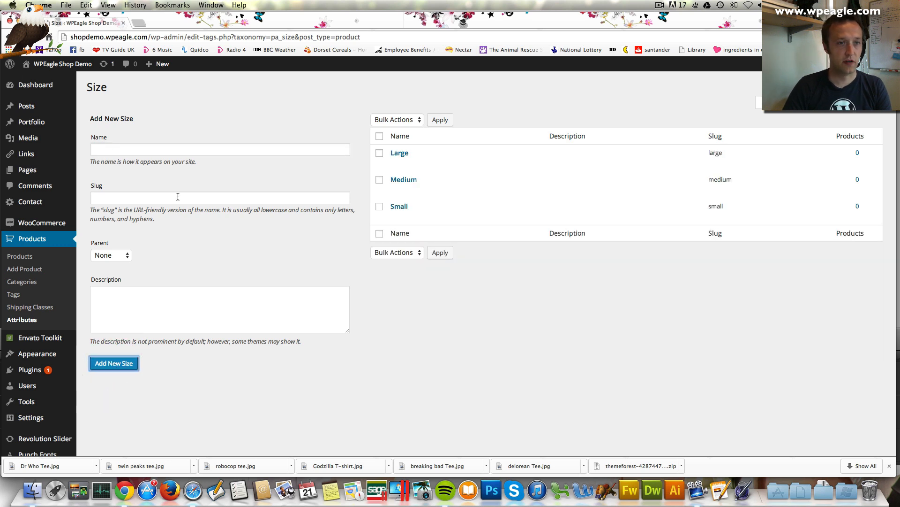
pyautogui.click(22, 320)
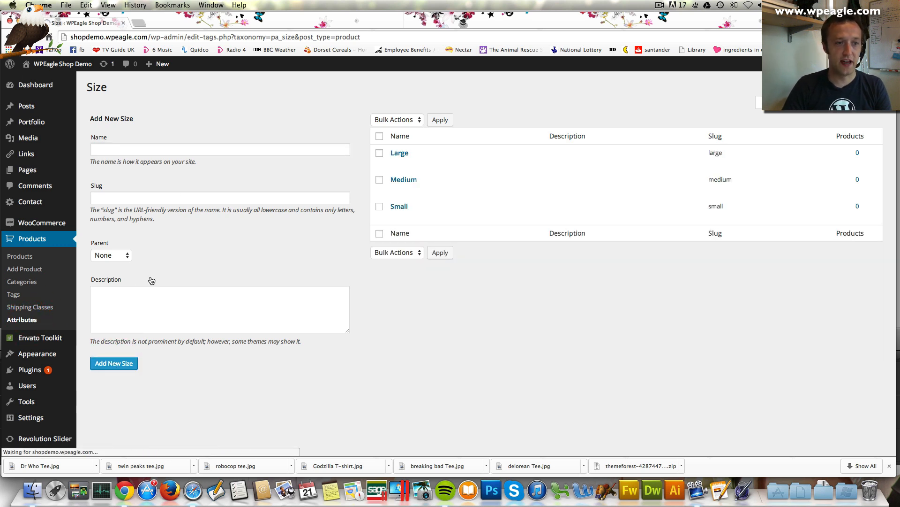
# Add a new product attribute named Colour
pyautogui.click(212, 165)
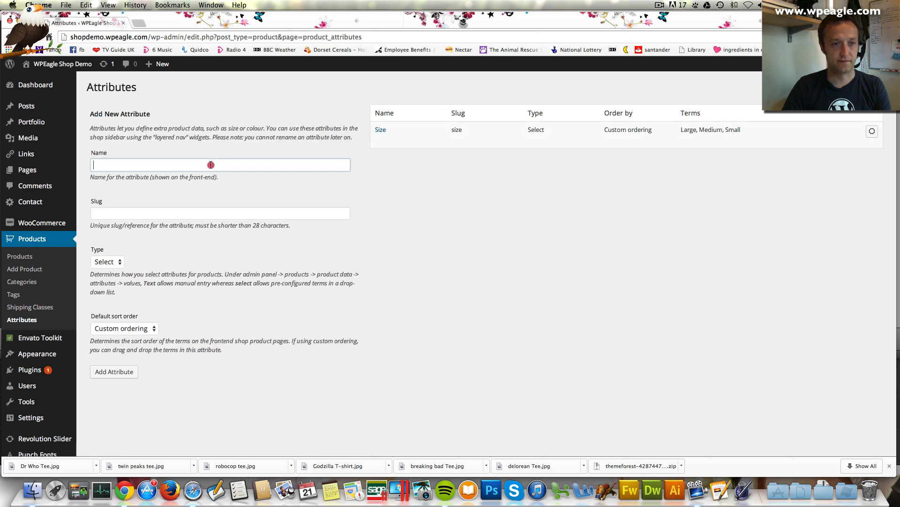
pyautogui.write('Colo')
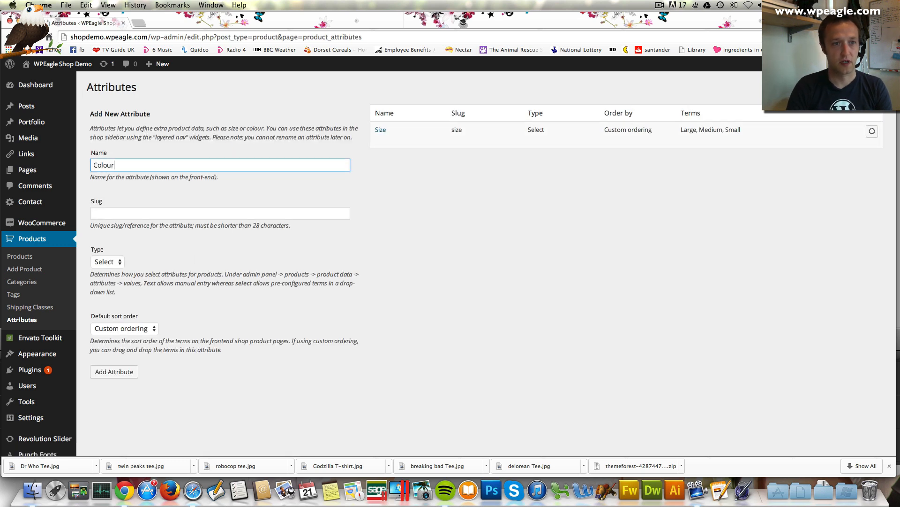
pyautogui.write('ur')
pyautogui.scroll(-1, 245, 248)
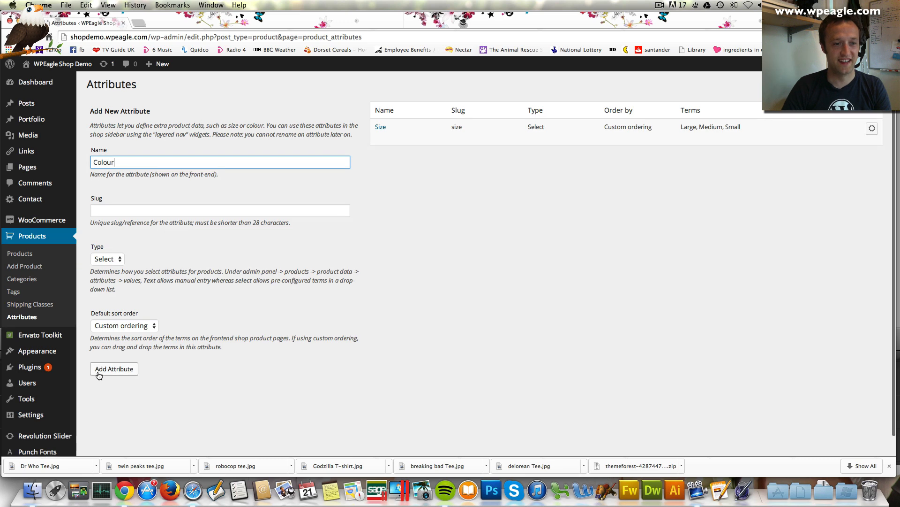
pyautogui.click(106, 370)
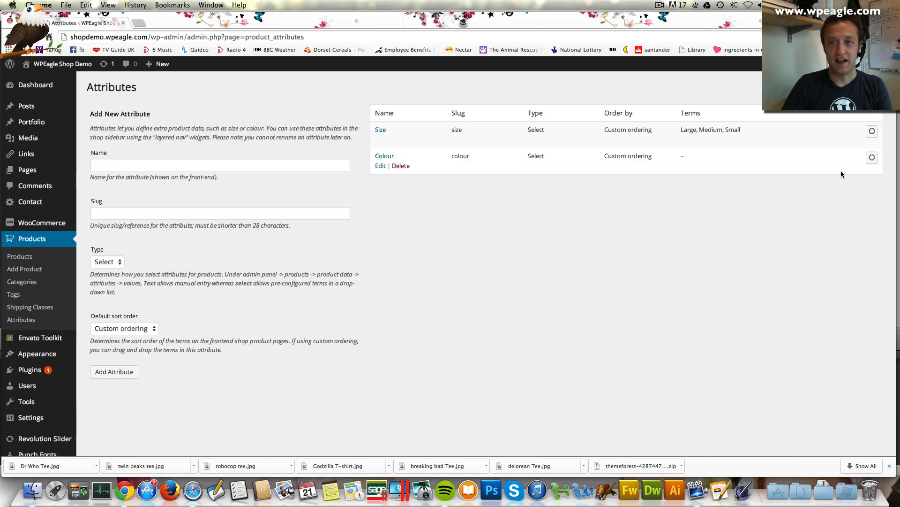
# Add Black, Blue and Red as terms of the Colour attribute
pyautogui.click(872, 157)
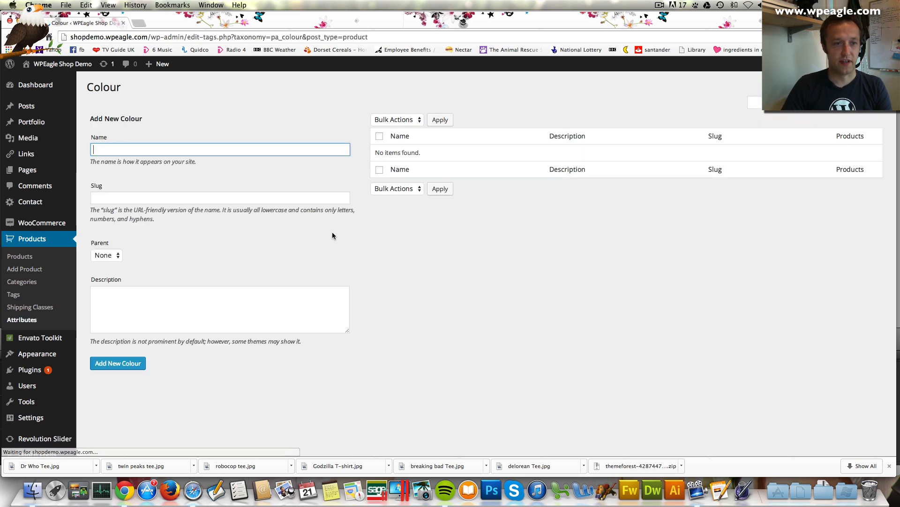
pyautogui.write('Black')
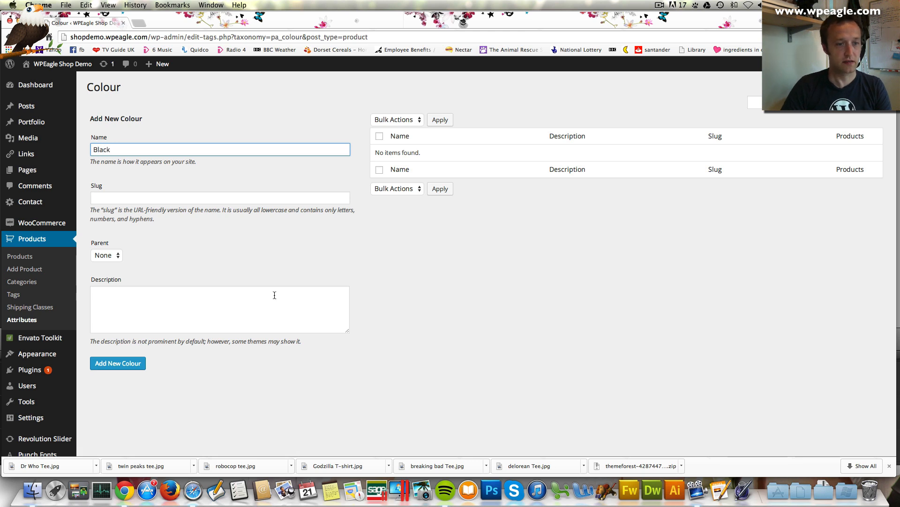
pyautogui.click(130, 363)
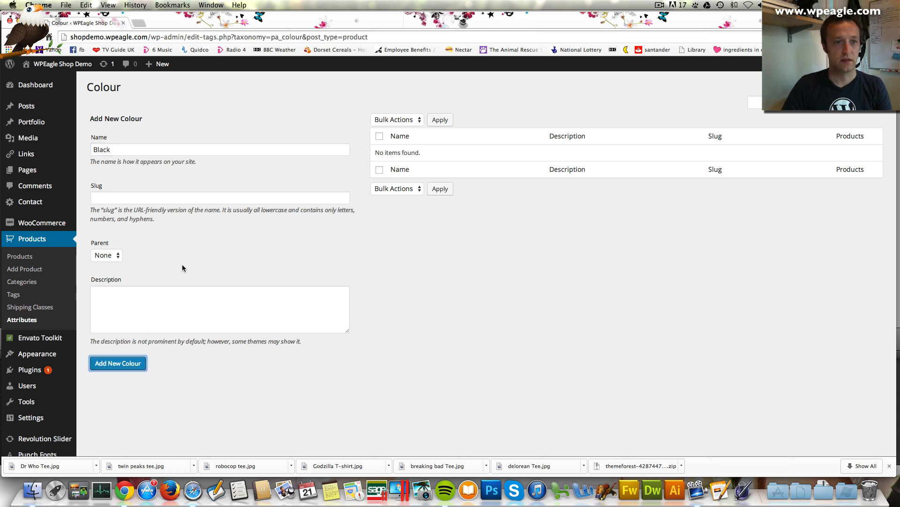
pyautogui.click(150, 148)
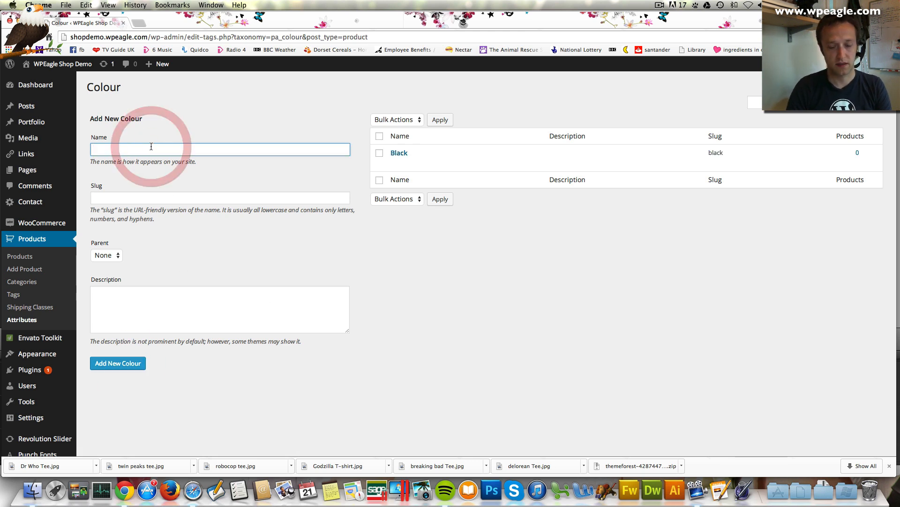
pyautogui.write('Blue')
pyautogui.click(134, 364)
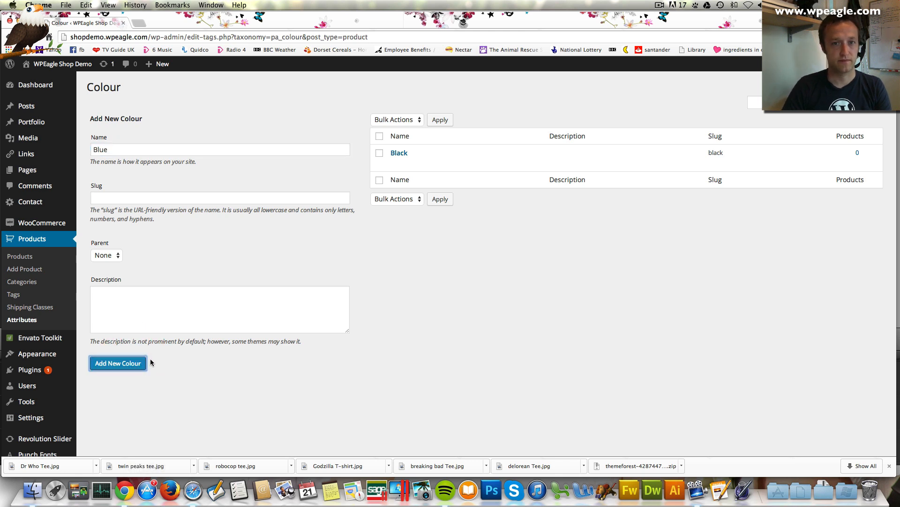
pyautogui.click(139, 148)
pyautogui.write('R')
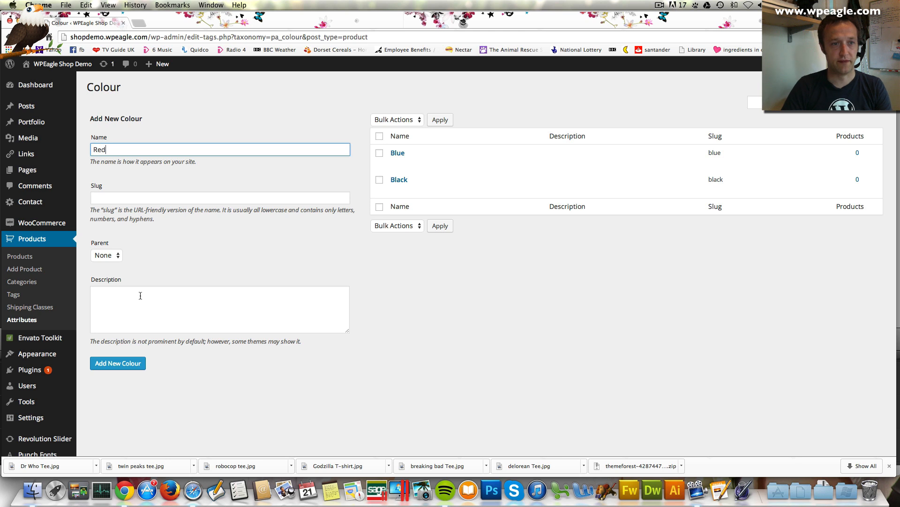
pyautogui.write('ed')
pyautogui.click(124, 364)
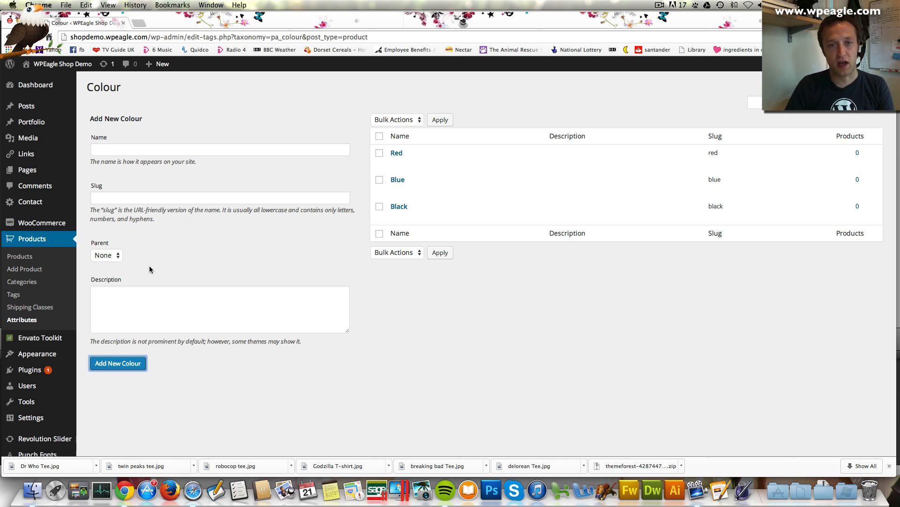
# Create a product category named Film under Products > Categories
pyautogui.click(39, 283)
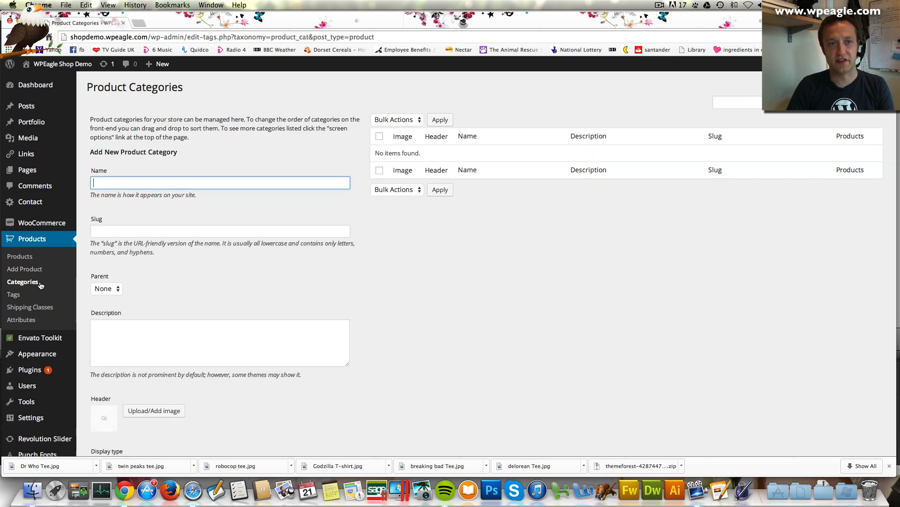
pyautogui.write('Film')
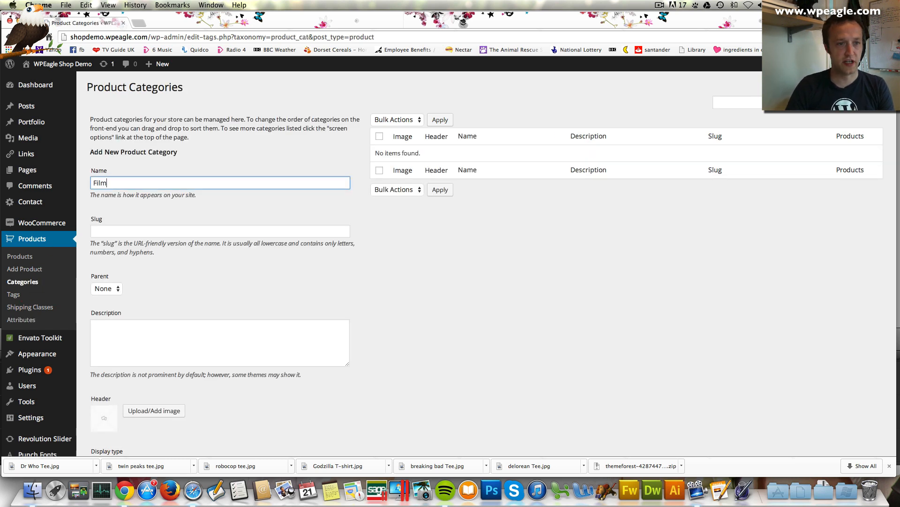
pyautogui.scroll(-3, 129, 209)
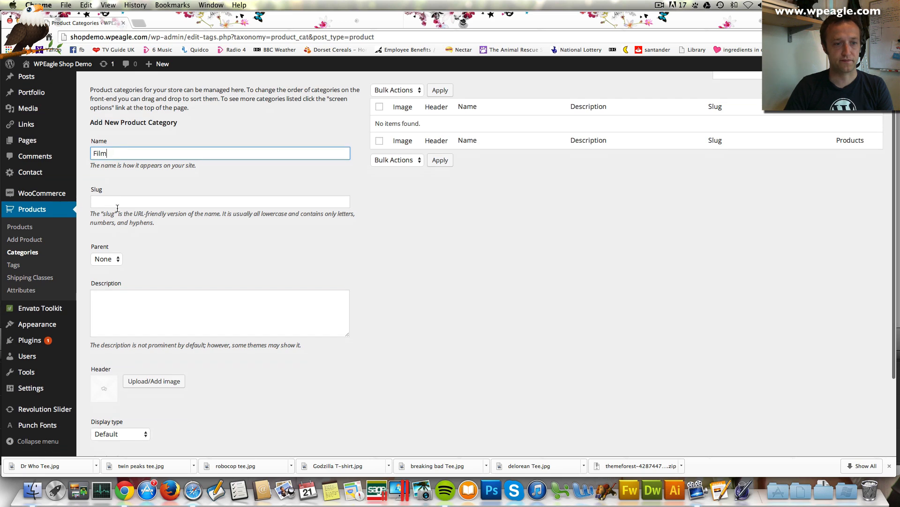
pyautogui.scroll(-2, 173, 339)
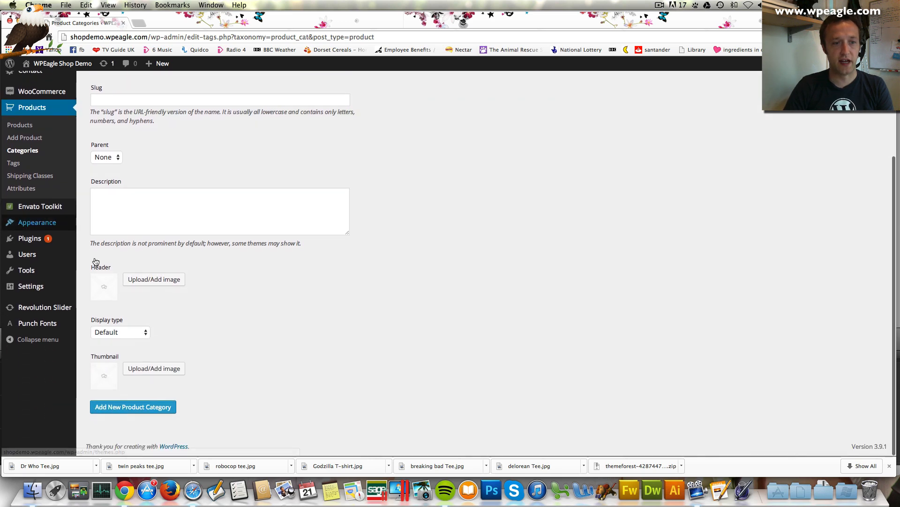
pyautogui.click(143, 216)
pyautogui.scroll(3, 143, 217)
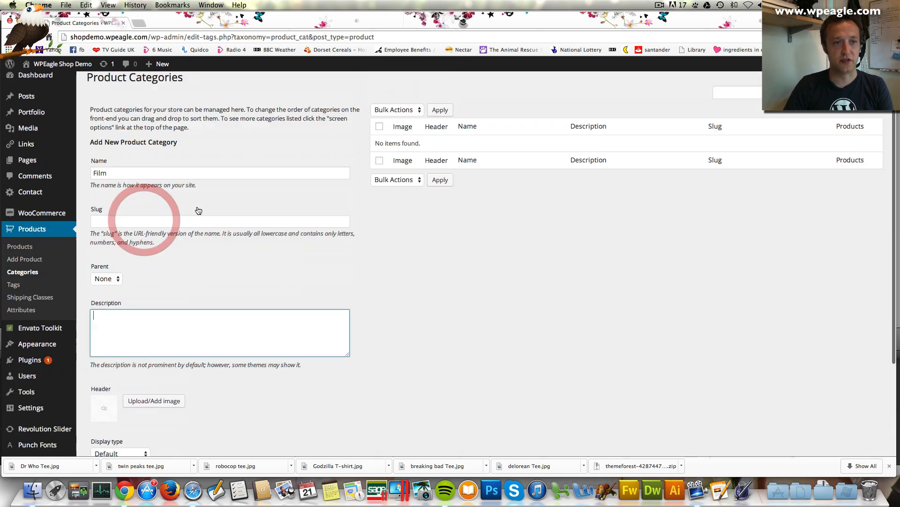
pyautogui.scroll(-3, 199, 210)
pyautogui.click(133, 433)
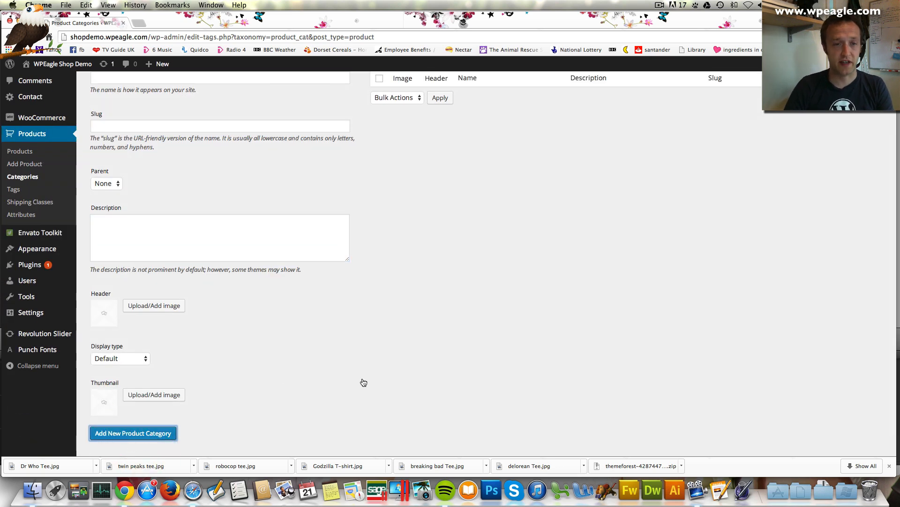
# Create a second product category named TV
pyautogui.scroll(3, 209, 244)
pyautogui.click(153, 180)
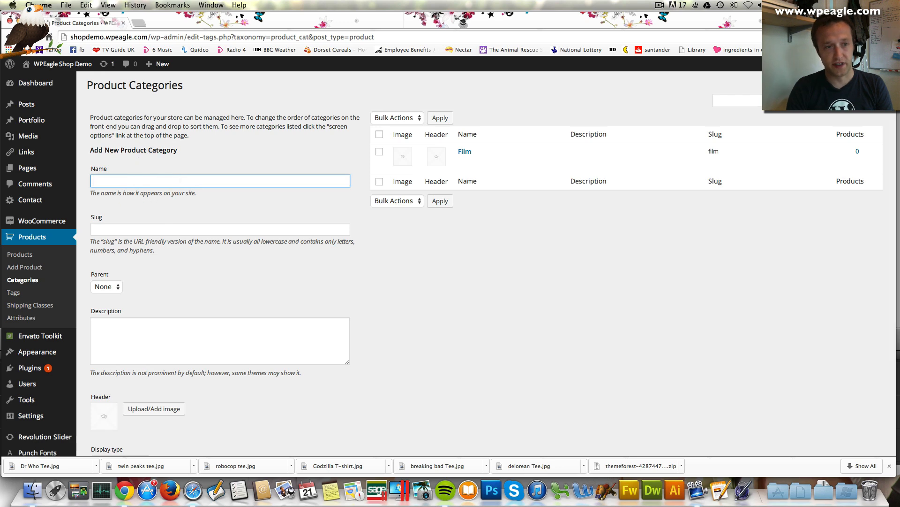
pyautogui.scroll(-3, 169, 187)
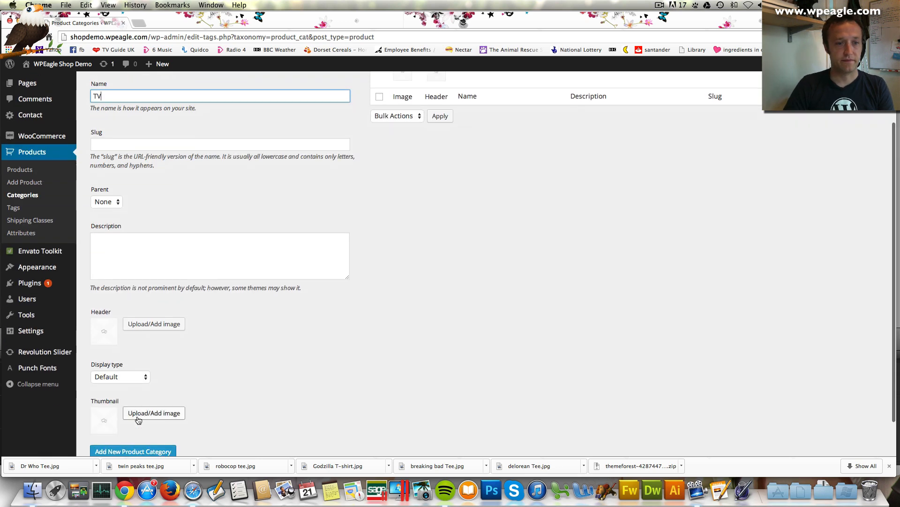
pyautogui.click(140, 449)
pyautogui.scroll(4, 285, 396)
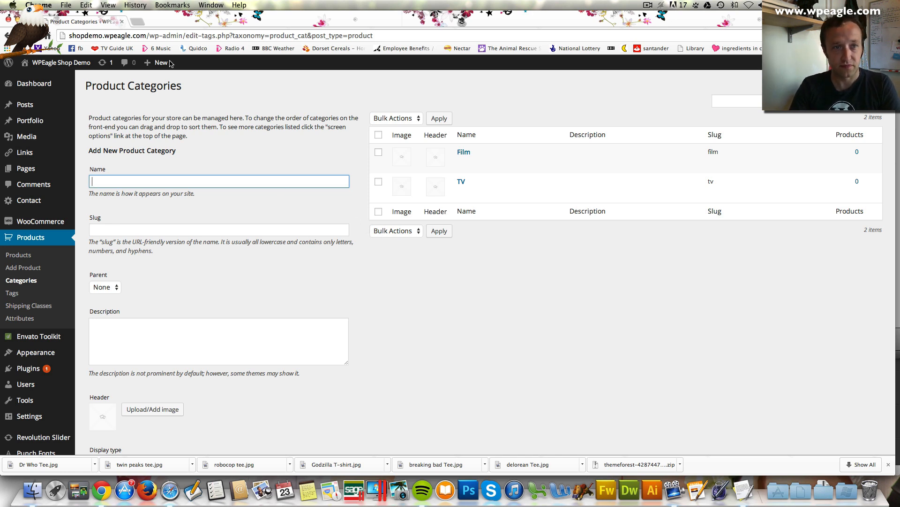
# Start a new product titled 'Doctor Who Tshirt', with the product text document placed alongside
pyautogui.moveTo(159, 63)
pyautogui.click(161, 128)
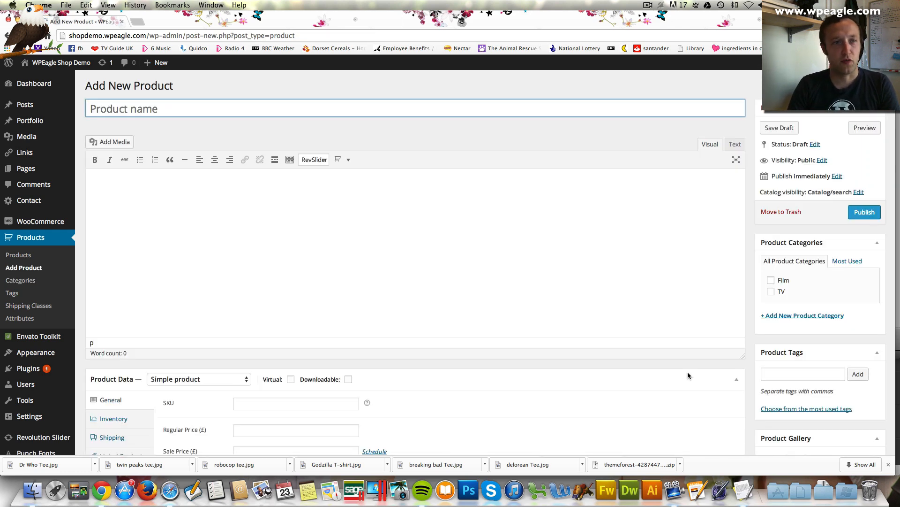
pyautogui.click(741, 500)
pyautogui.scroll(10, 241, 159)
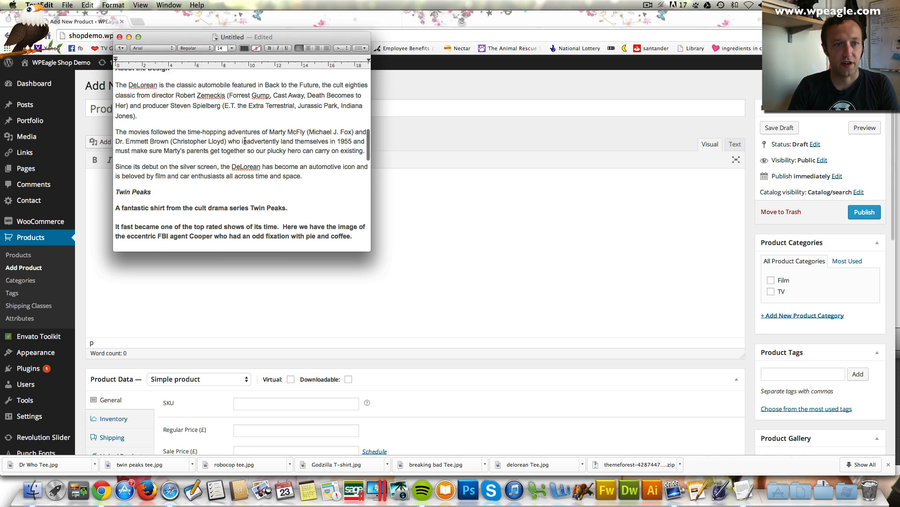
pyautogui.moveTo(280, 40); pyautogui.dragTo(640, 107)
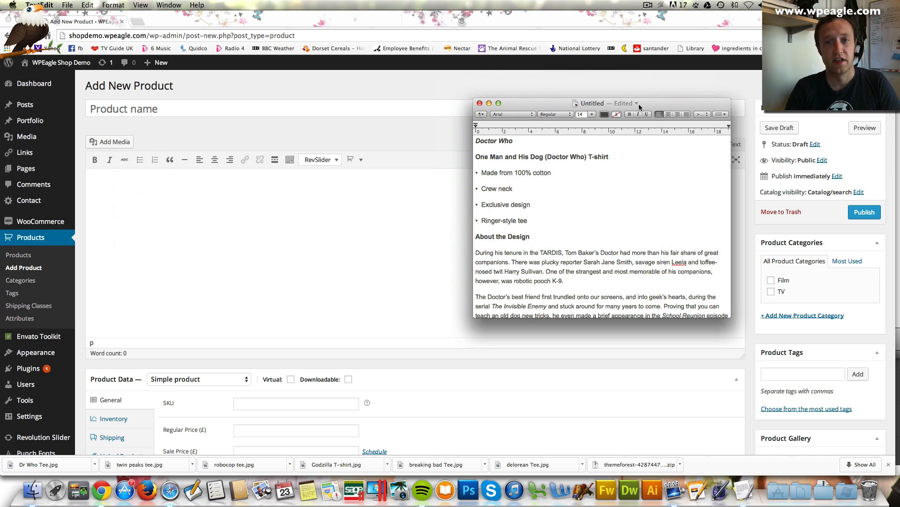
pyautogui.click(176, 109)
pyautogui.write('Do')
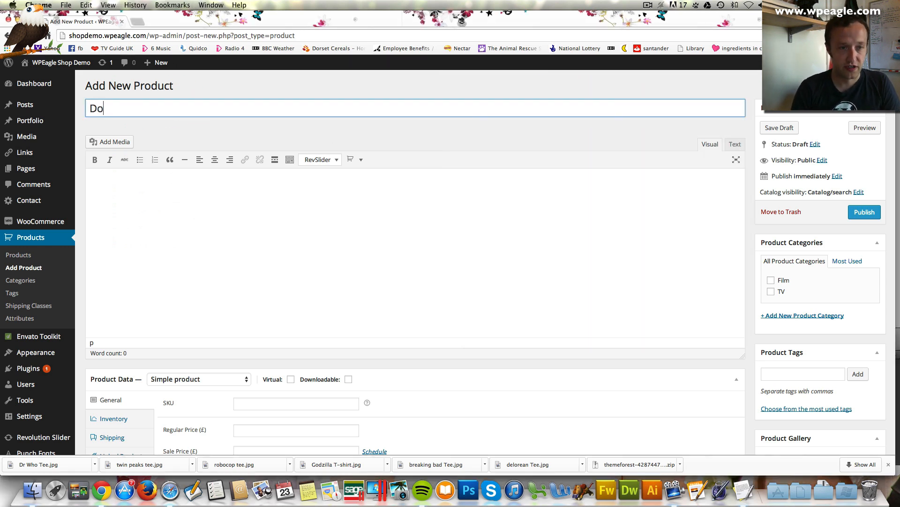
pyautogui.write('ctor Who T')
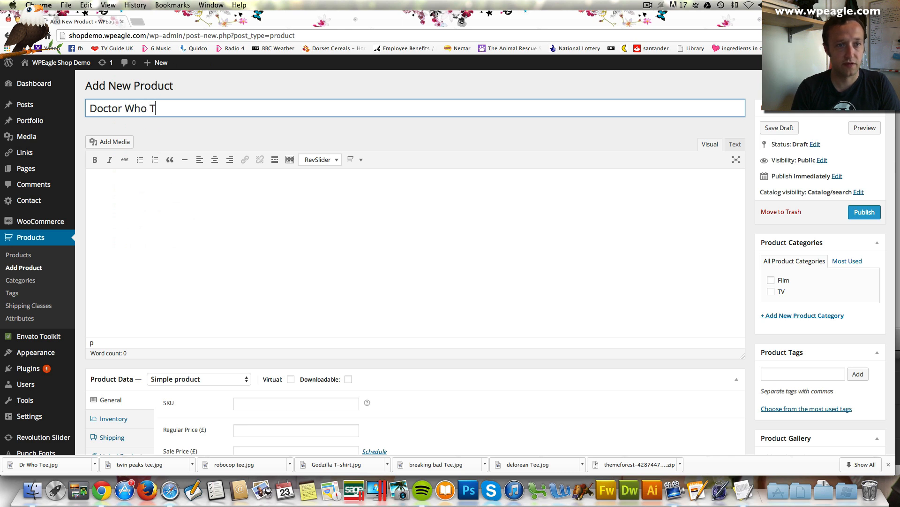
pyautogui.write('shirt')
pyautogui.press('Tab')
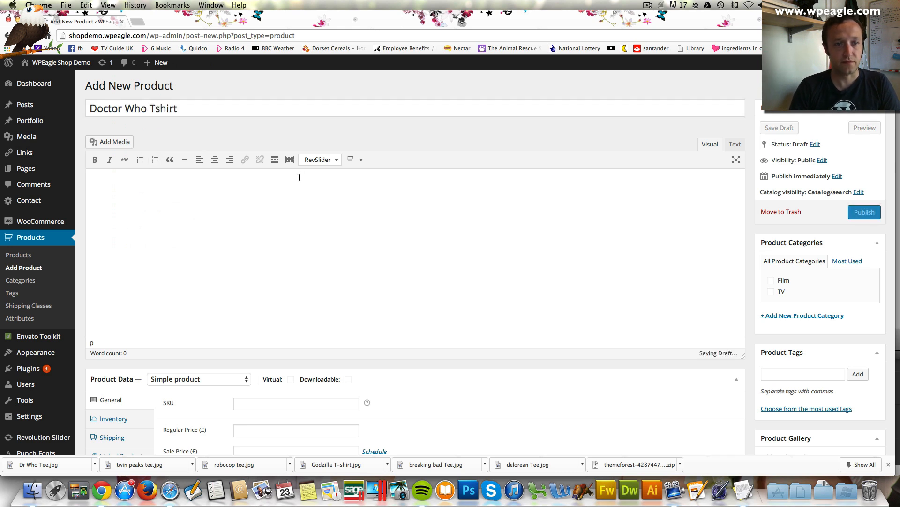
# Copy the One Man and His Dog T-shirt description from the text document into the product editor
pyautogui.scroll(-1, 300, 181)
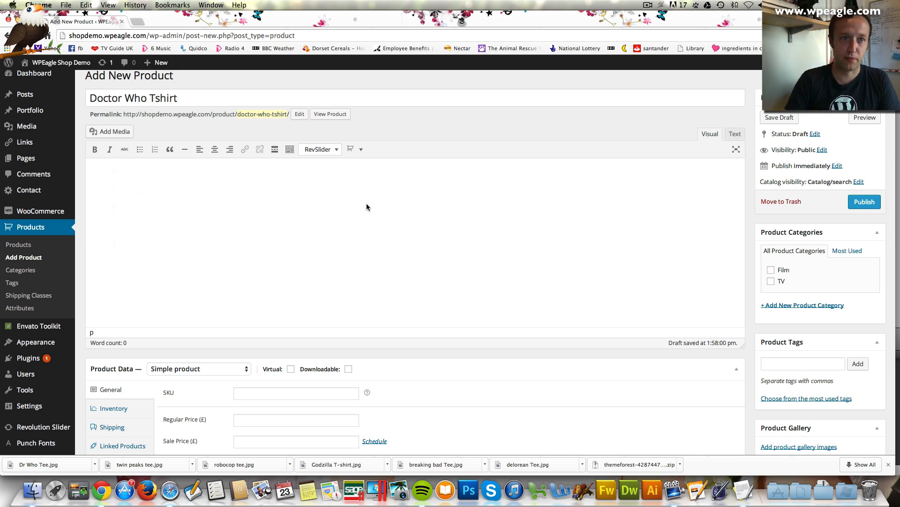
pyautogui.click(742, 490)
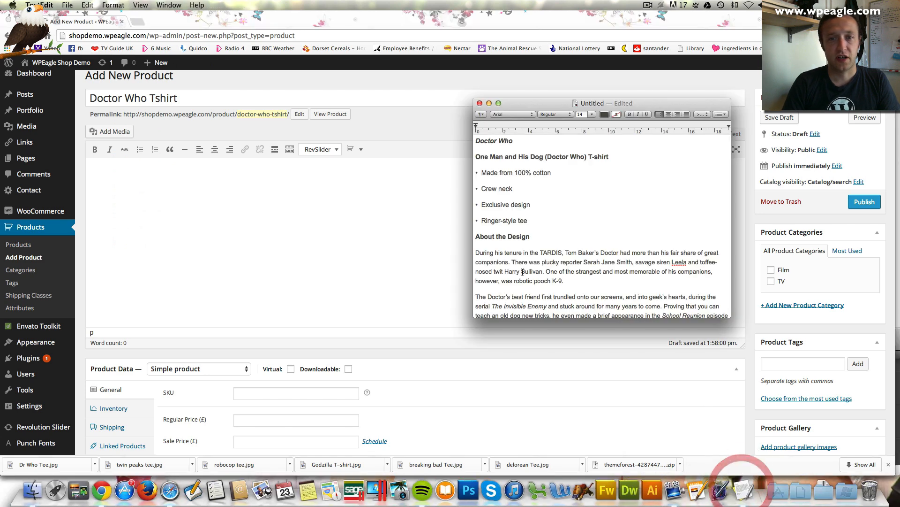
pyautogui.scroll(-3, 544, 217)
pyautogui.scroll(3, 545, 217)
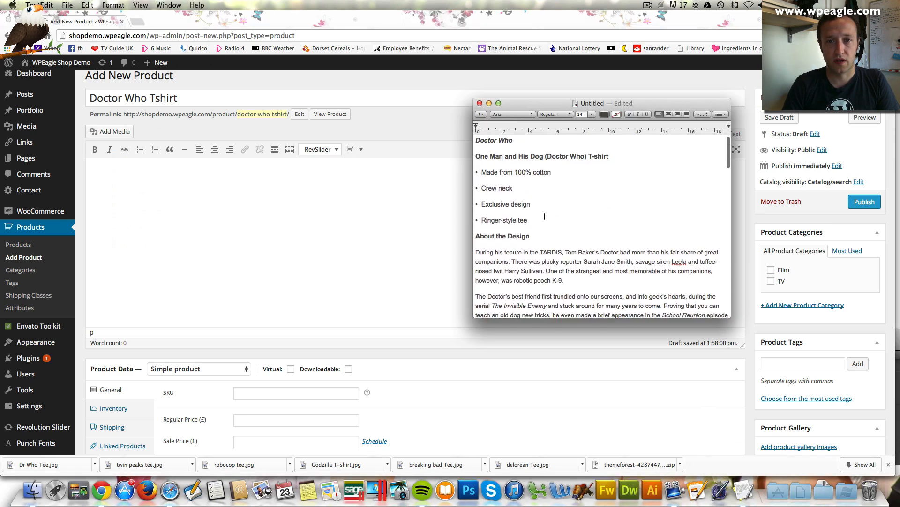
pyautogui.moveTo(478, 162); pyautogui.dragTo(668, 291)
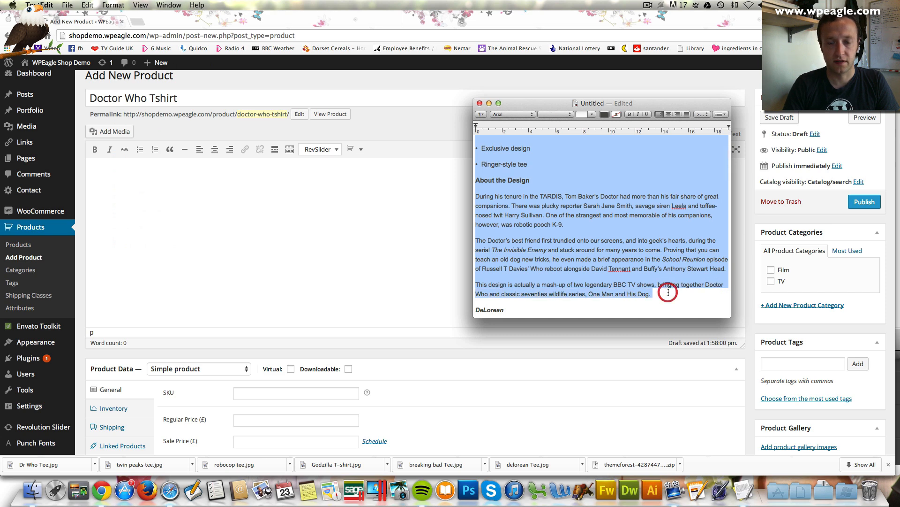
pyautogui.click(226, 204)
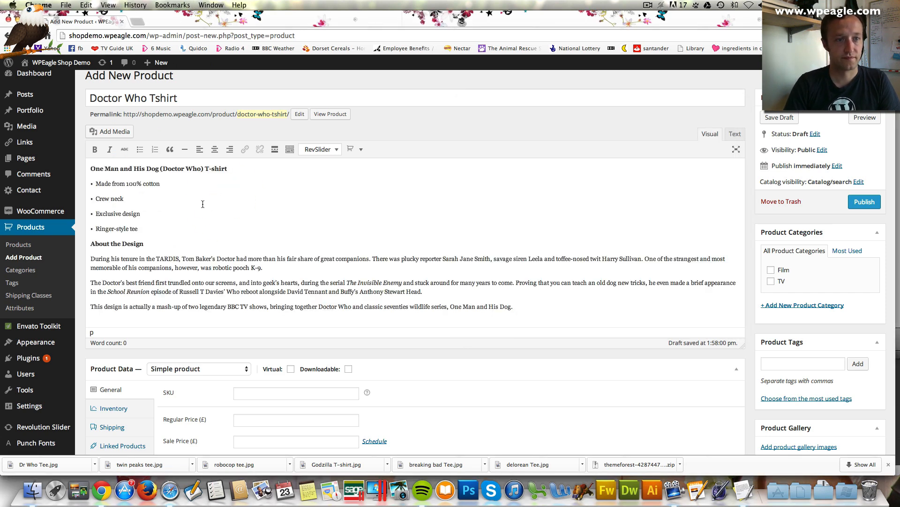
pyautogui.scroll(1, 202, 204)
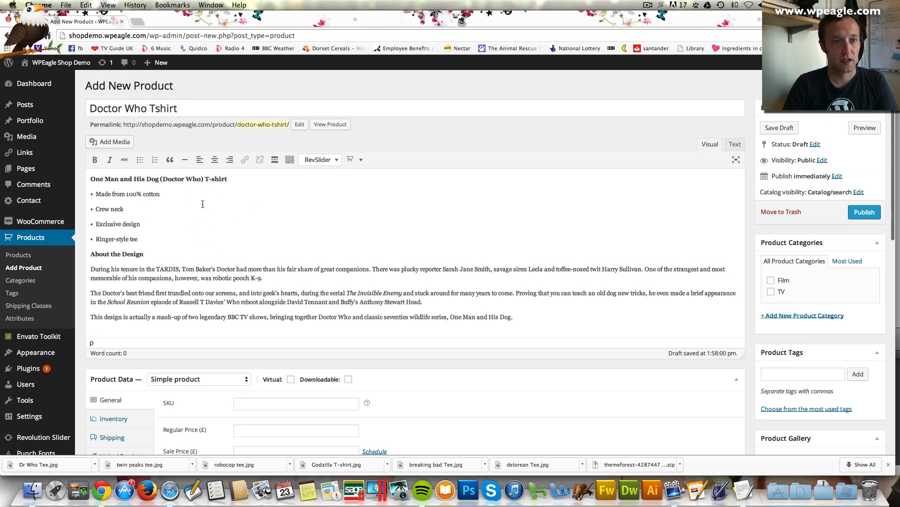
# Set the Product Data type to Variable product and enter SKU 264872647
pyautogui.scroll(-5, 203, 204)
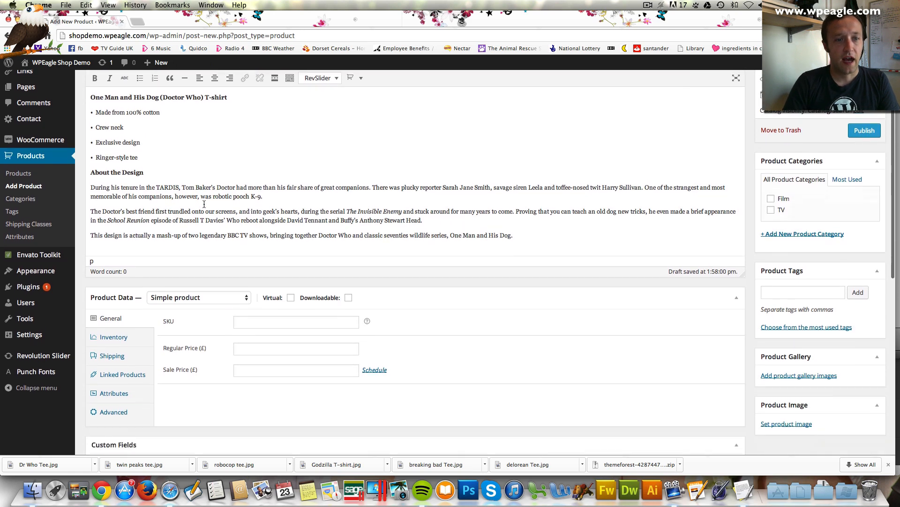
pyautogui.scroll(-1, 204, 204)
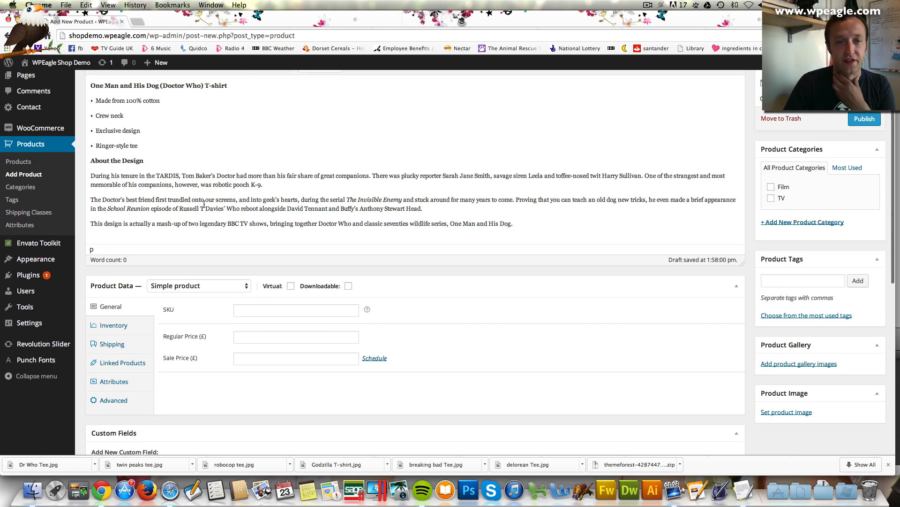
pyautogui.scroll(-4, 204, 204)
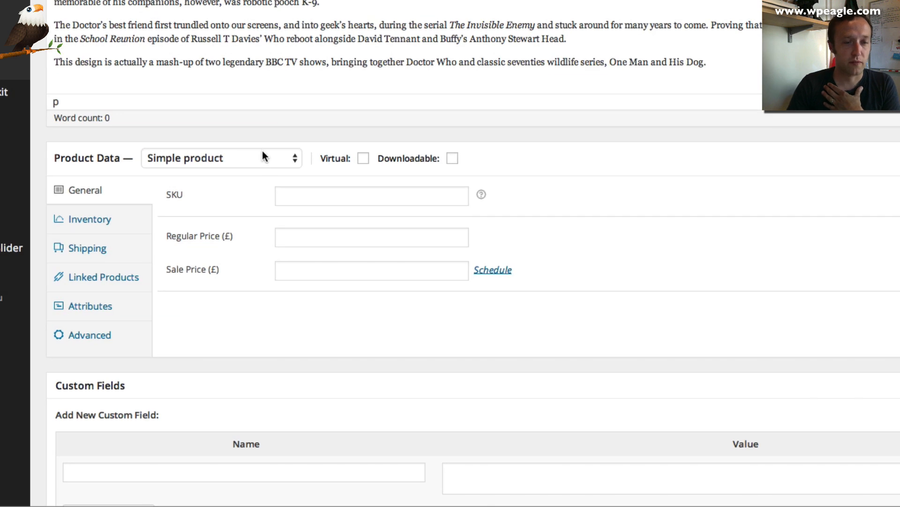
pyautogui.click(263, 156)
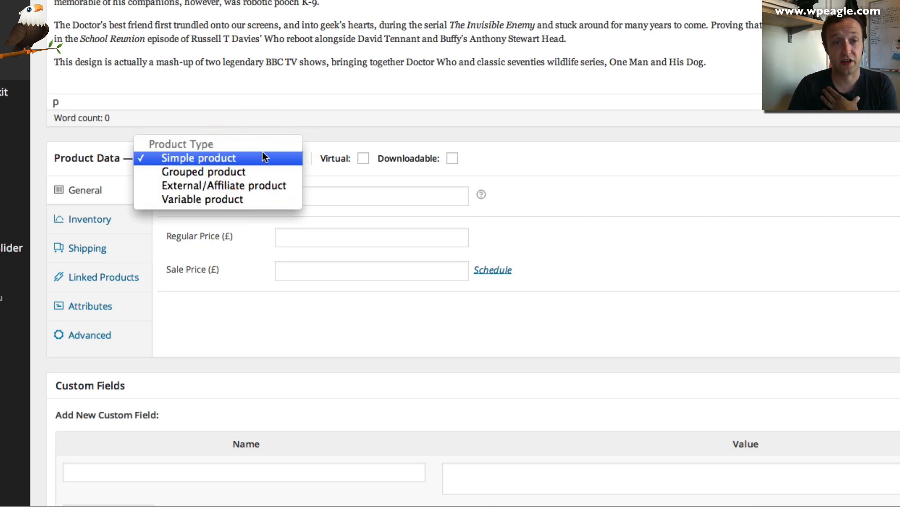
pyautogui.click(264, 200)
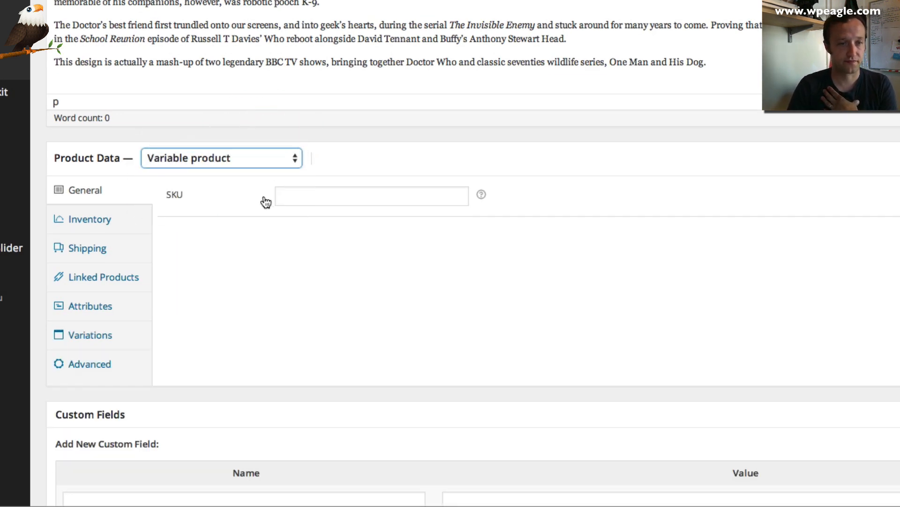
pyautogui.click(353, 197)
pyautogui.write('264872647')
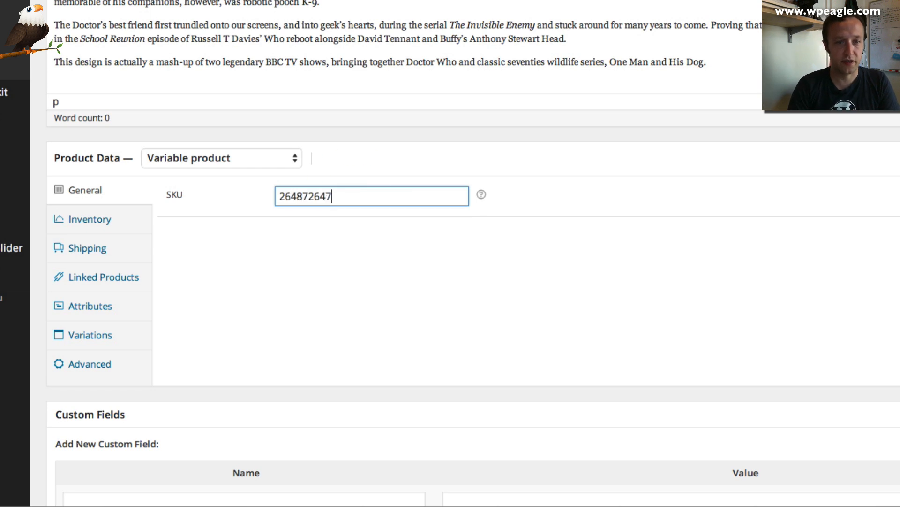
pyautogui.click(251, 282)
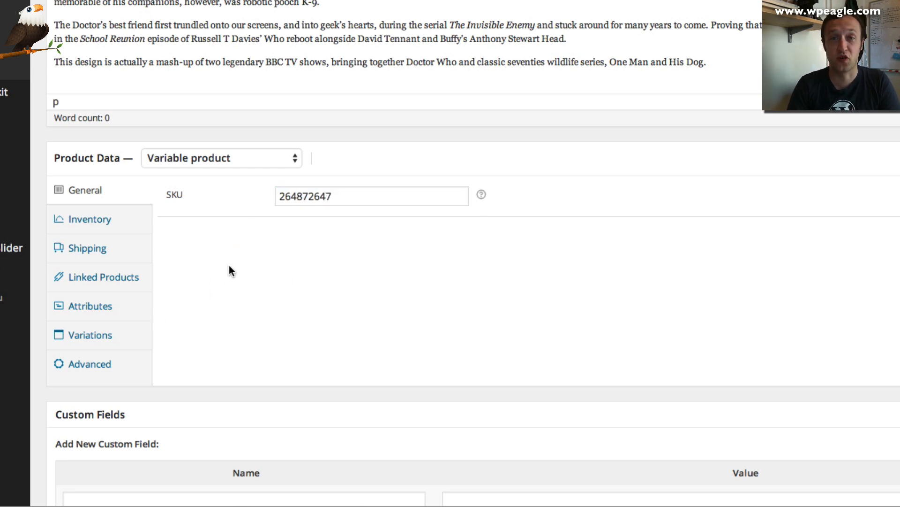
# Enable Manage stock on the Inventory tab with a stock quantity of 10
pyautogui.click(136, 221)
pyautogui.click(280, 194)
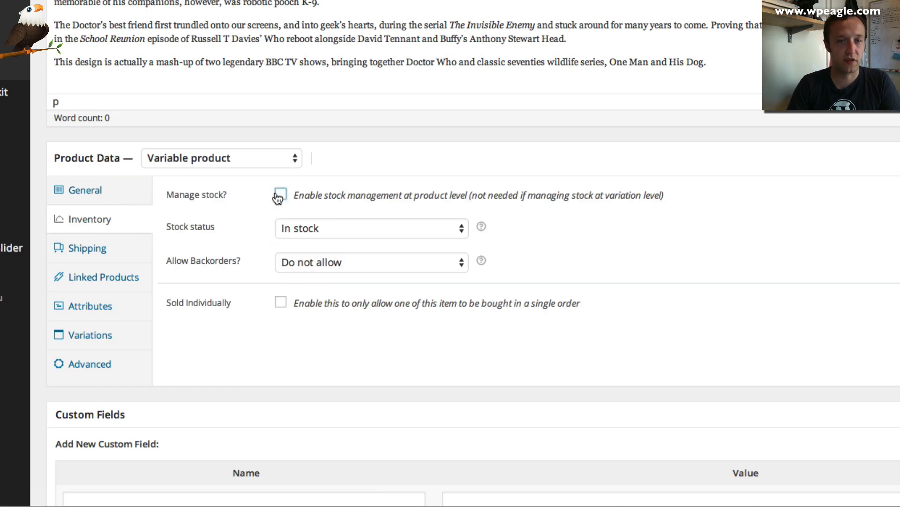
pyautogui.click(308, 231)
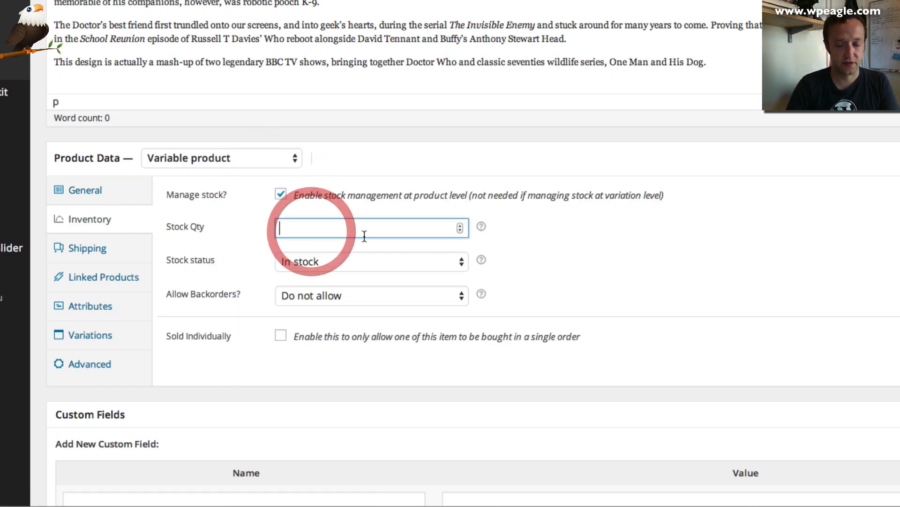
pyautogui.write('10')
# Review the Shipping and Linked Products settings, then bring up the Attributes section
pyautogui.scroll(-2, 258, 227)
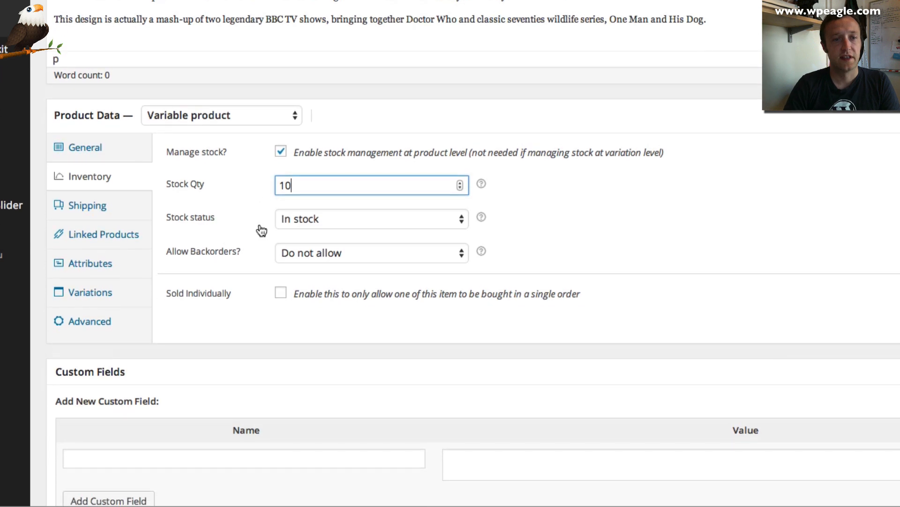
pyautogui.click(123, 208)
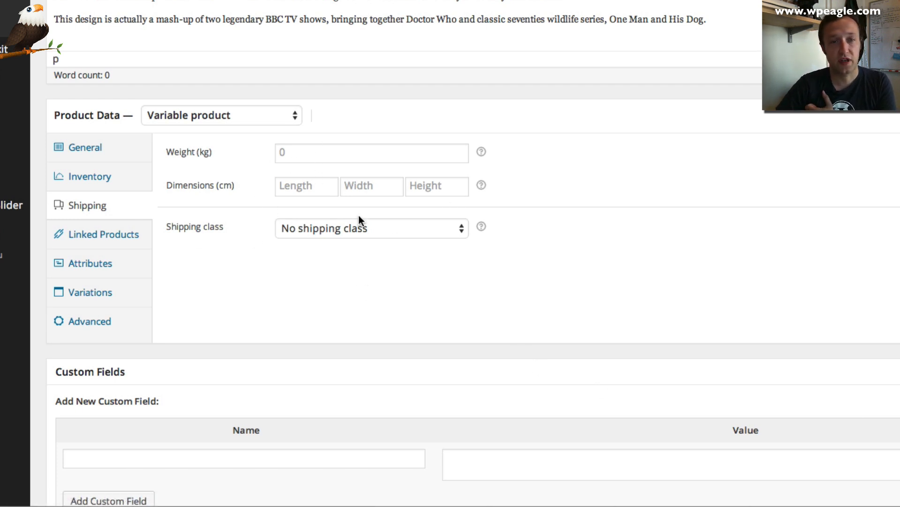
pyautogui.scroll(-2, 316, 223)
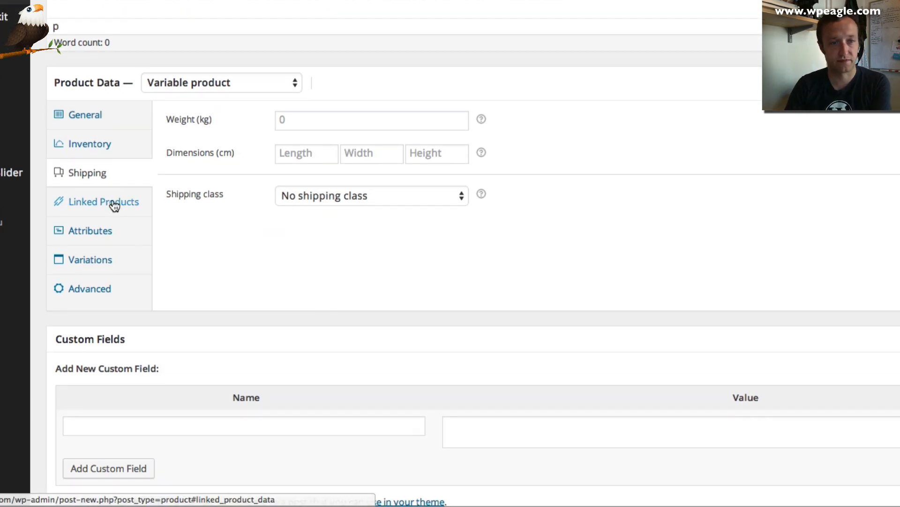
pyautogui.click(115, 205)
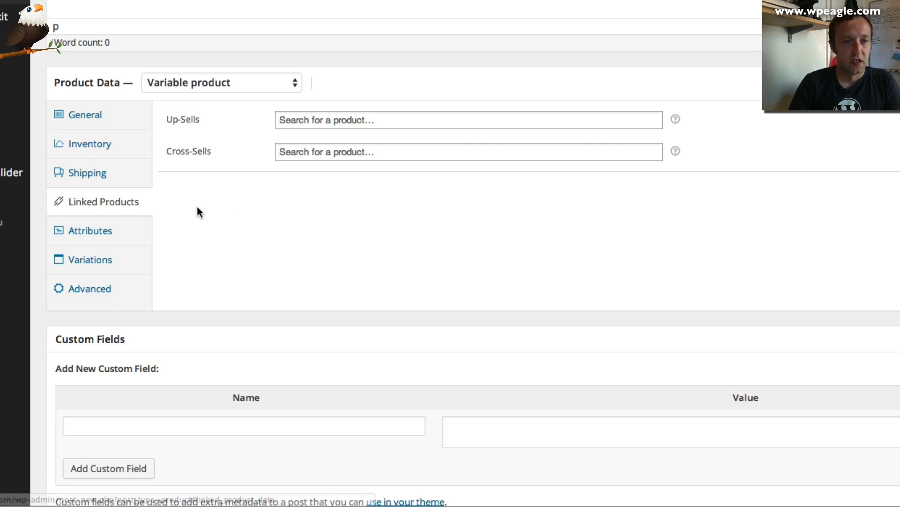
pyautogui.click(136, 233)
pyautogui.scroll(-1, 288, 182)
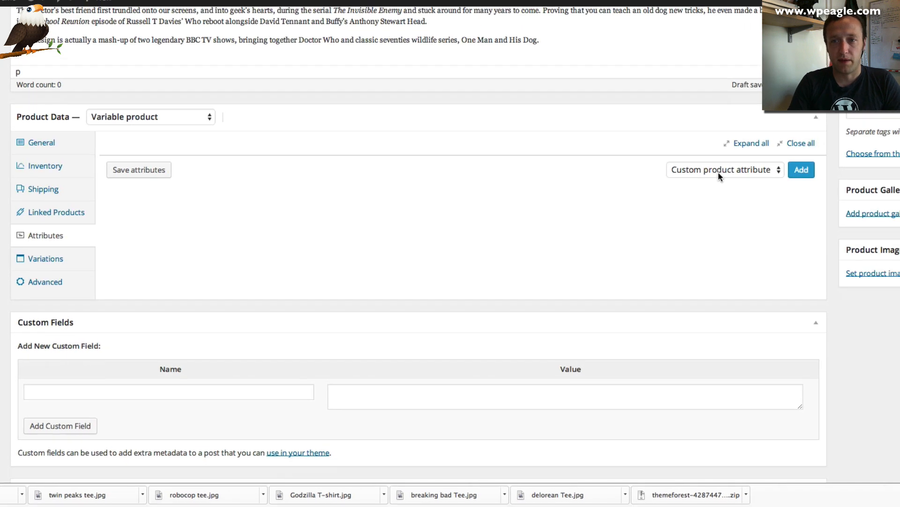
# Add Size with Large, Medium and Small, visible on the product page and used for variations
pyautogui.click(732, 173)
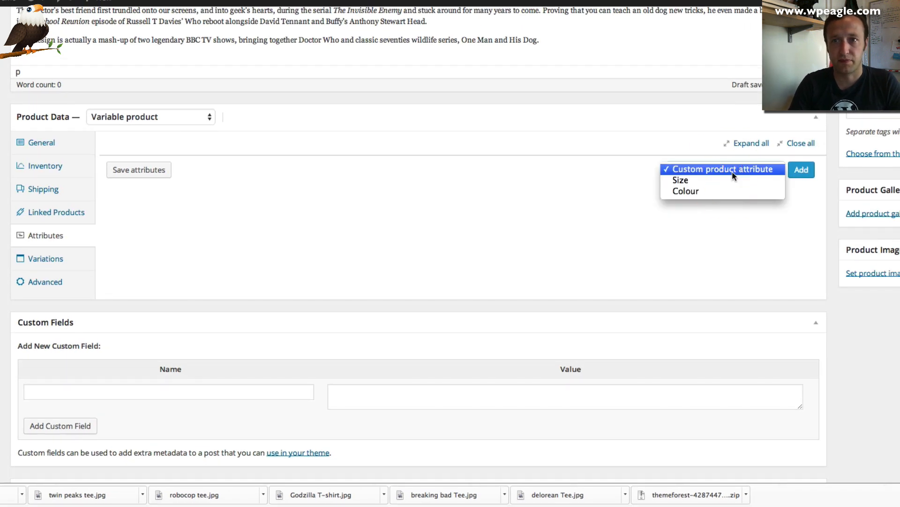
pyautogui.click(680, 180)
pyautogui.click(799, 170)
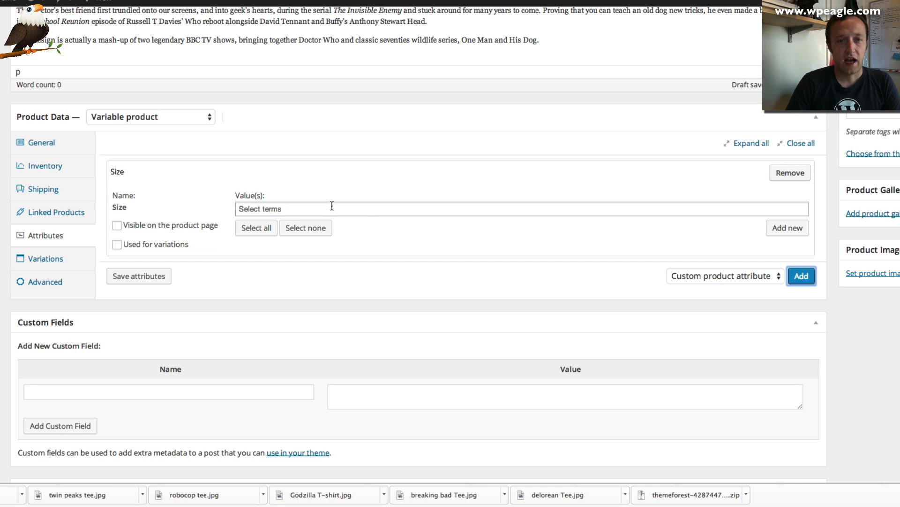
pyautogui.click(323, 211)
pyautogui.write('Lar')
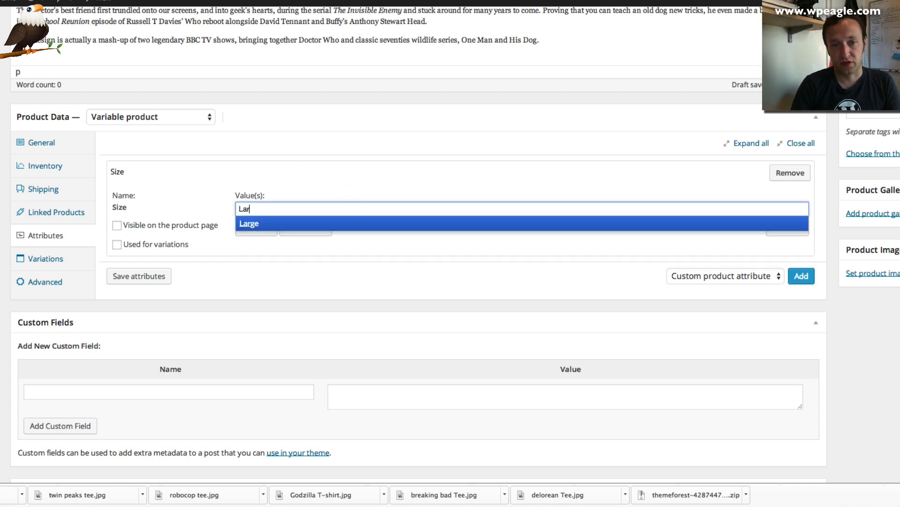
pyautogui.click(332, 223)
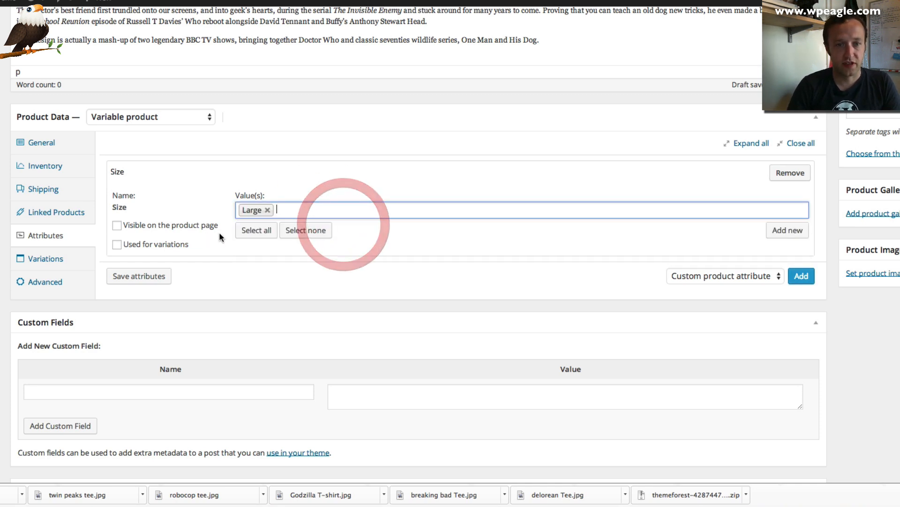
pyautogui.click(259, 231)
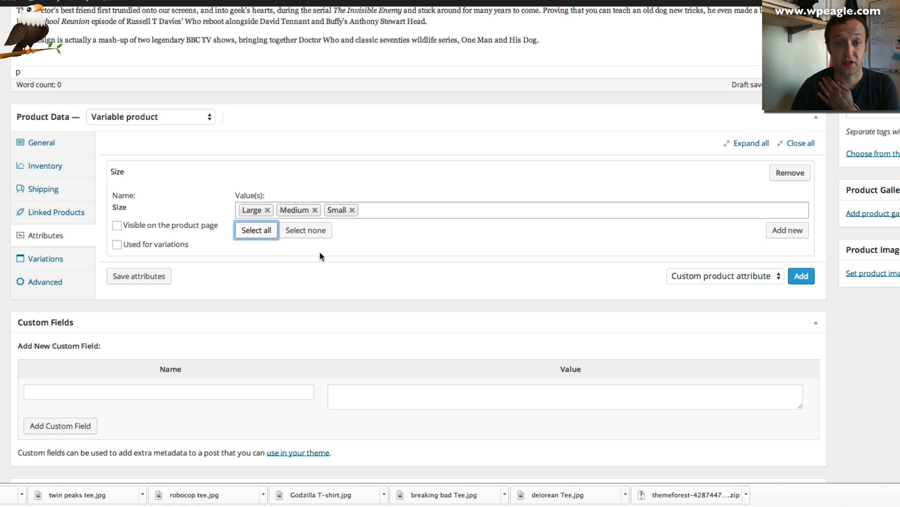
pyautogui.click(117, 226)
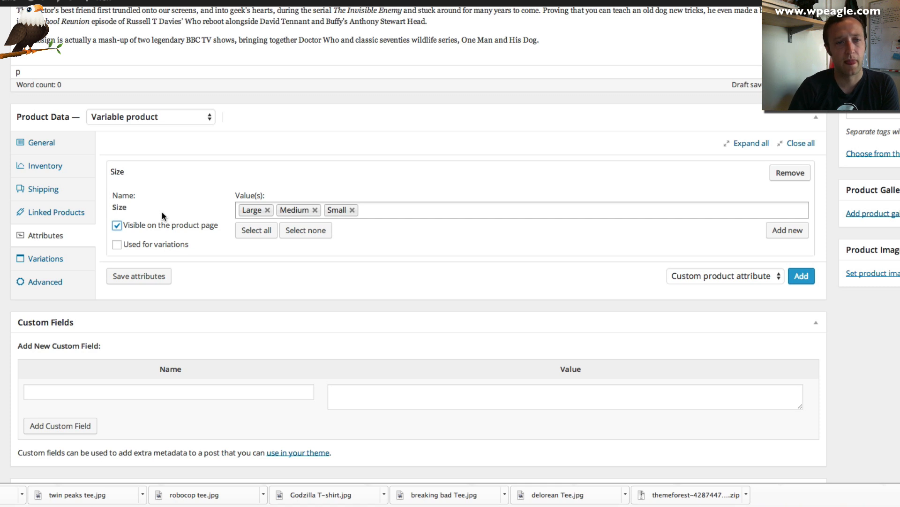
pyautogui.click(117, 244)
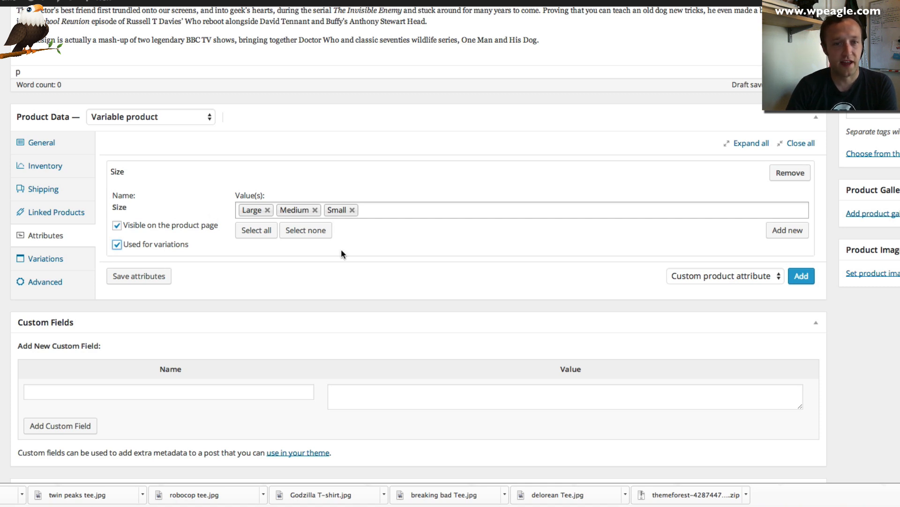
pyautogui.click(787, 233)
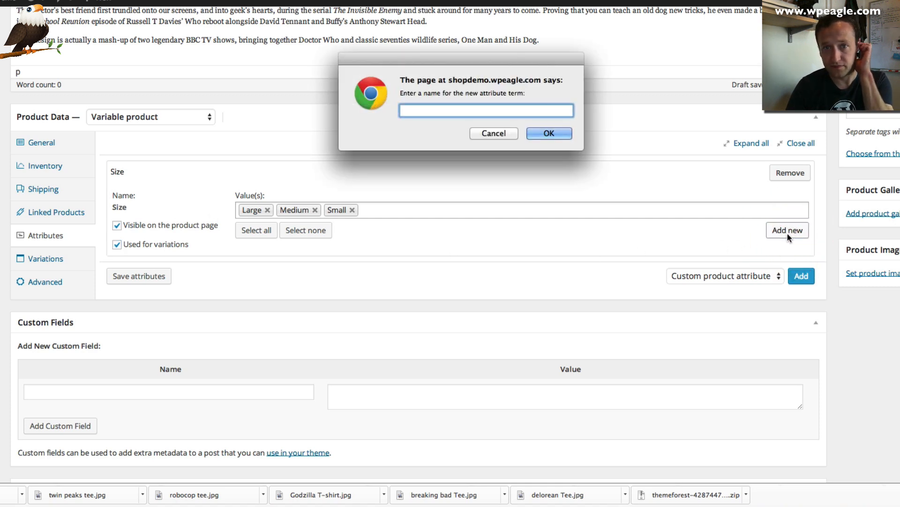
pyautogui.click(492, 133)
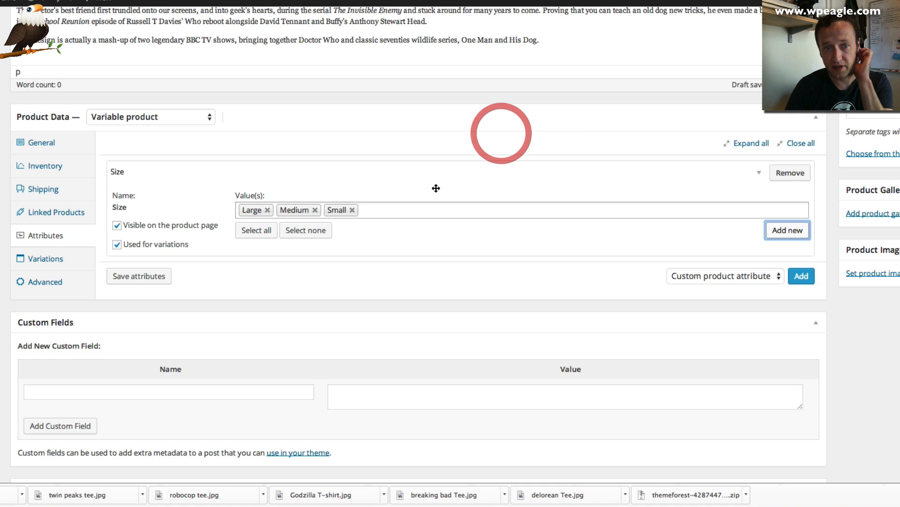
pyautogui.click(774, 273)
# Add Colour with all its values, visible and used for variations, save attributes, then open Variations
pyautogui.click(751, 298)
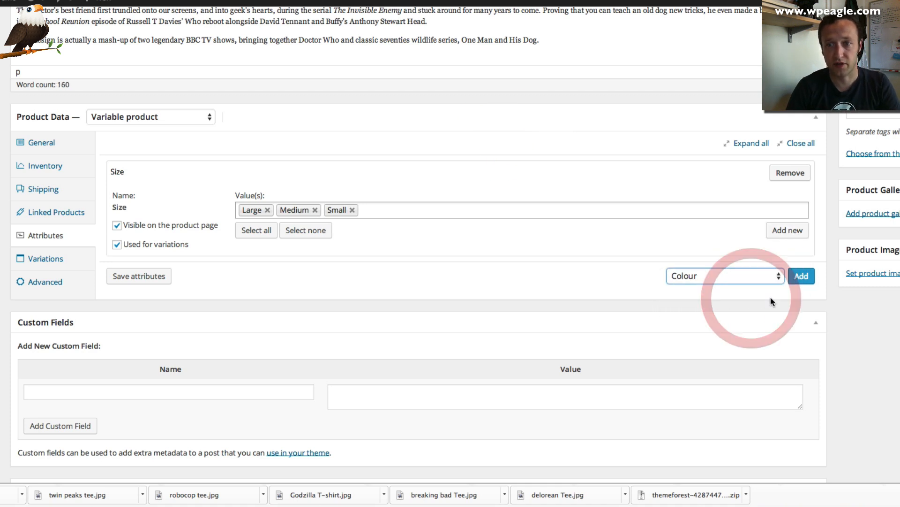
pyautogui.click(802, 276)
pyautogui.scroll(-2, 593, 237)
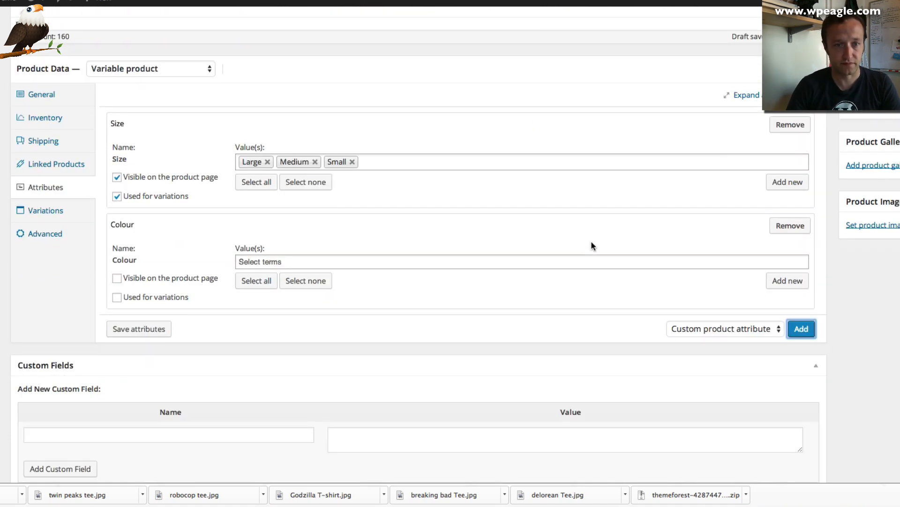
pyautogui.click(260, 281)
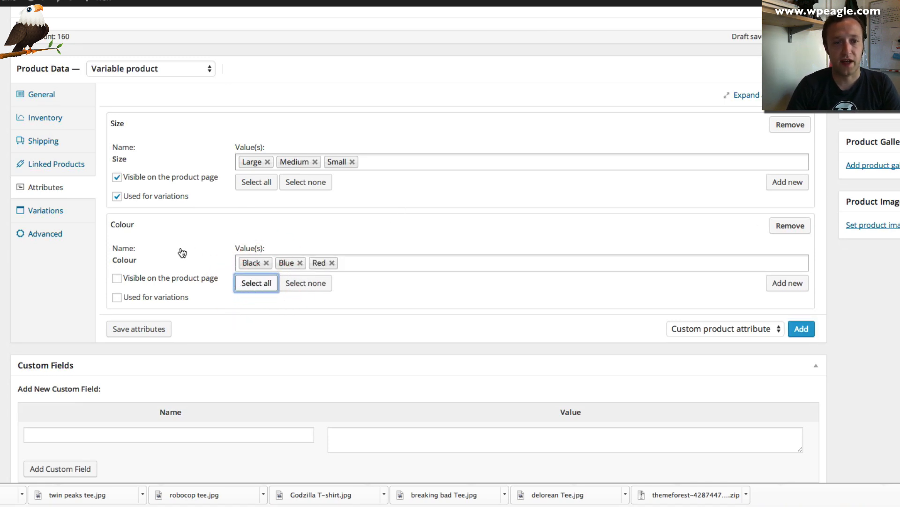
pyautogui.click(117, 277)
pyautogui.click(117, 296)
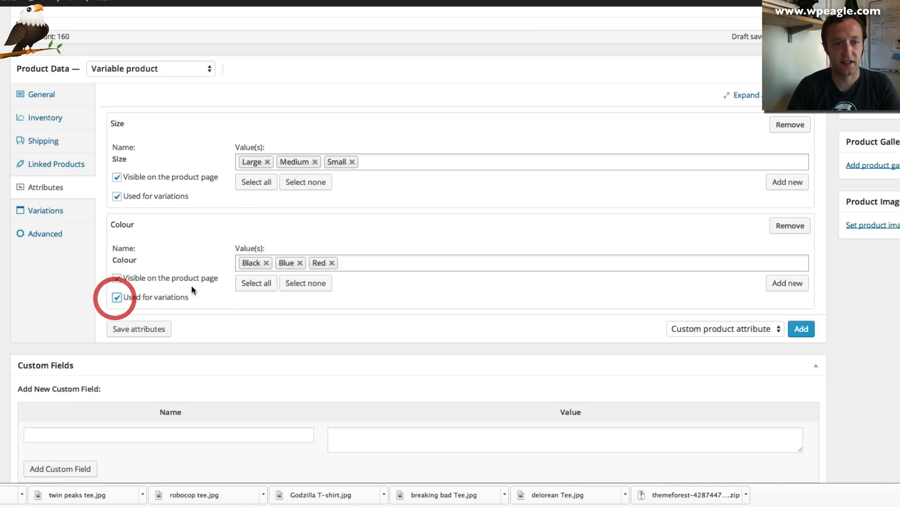
pyautogui.scroll(-1, 140, 309)
pyautogui.click(158, 324)
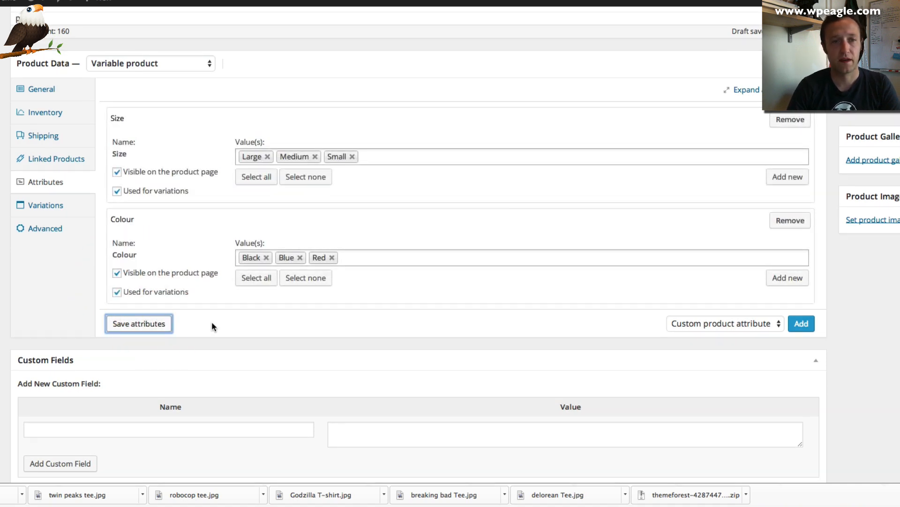
pyautogui.click(42, 205)
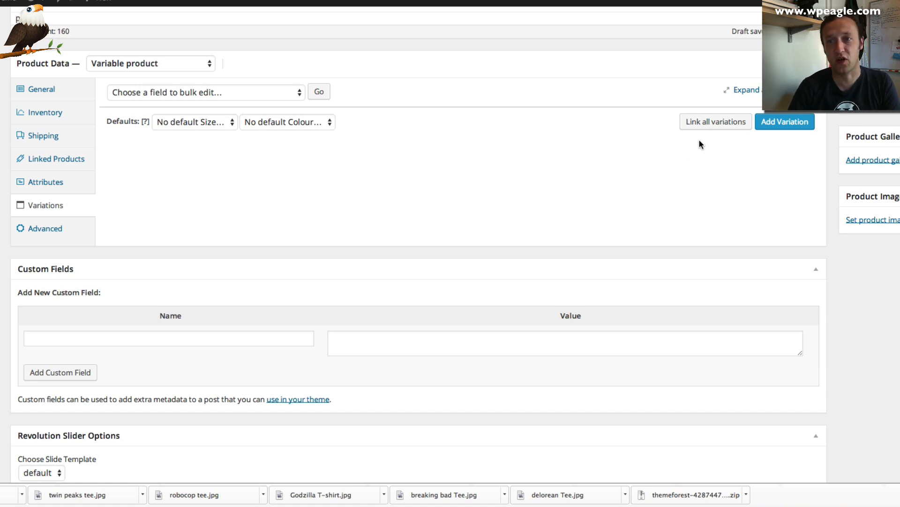
pyautogui.click(709, 132)
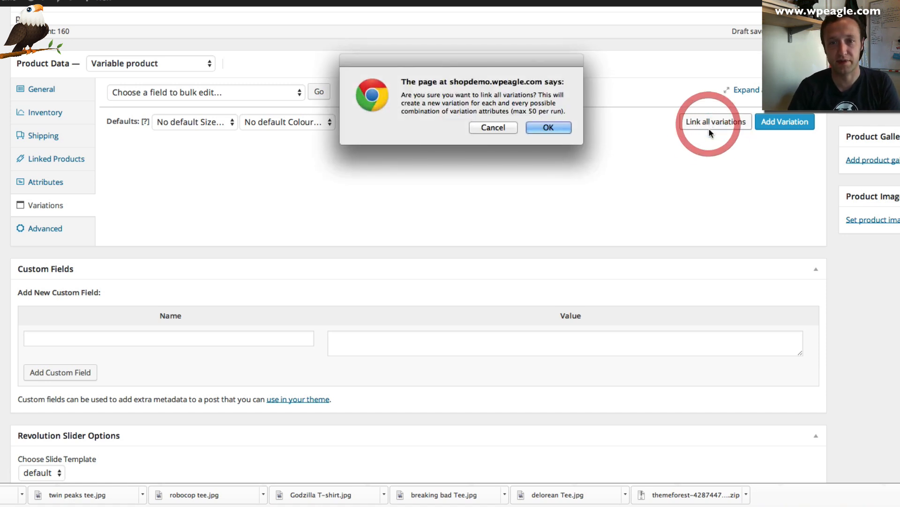
pyautogui.click(559, 129)
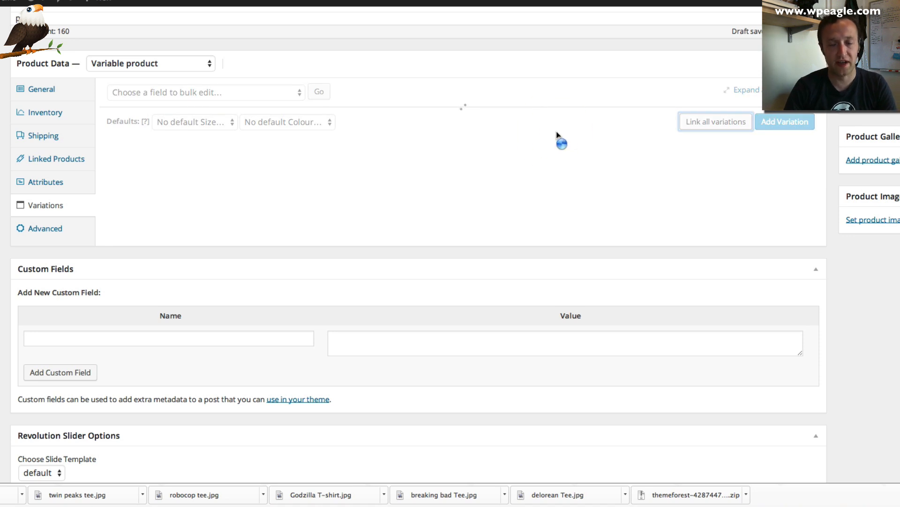
pyautogui.click(556, 130)
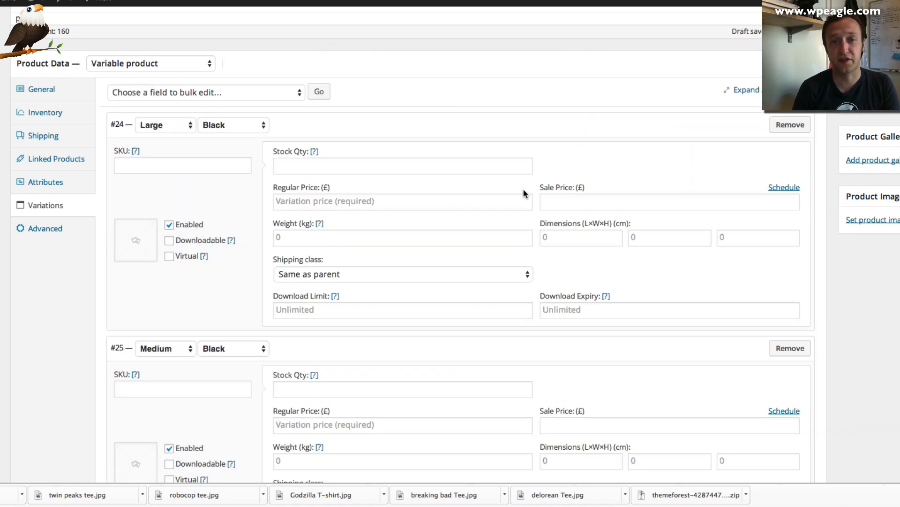
pyautogui.scroll(-2, 382, 192)
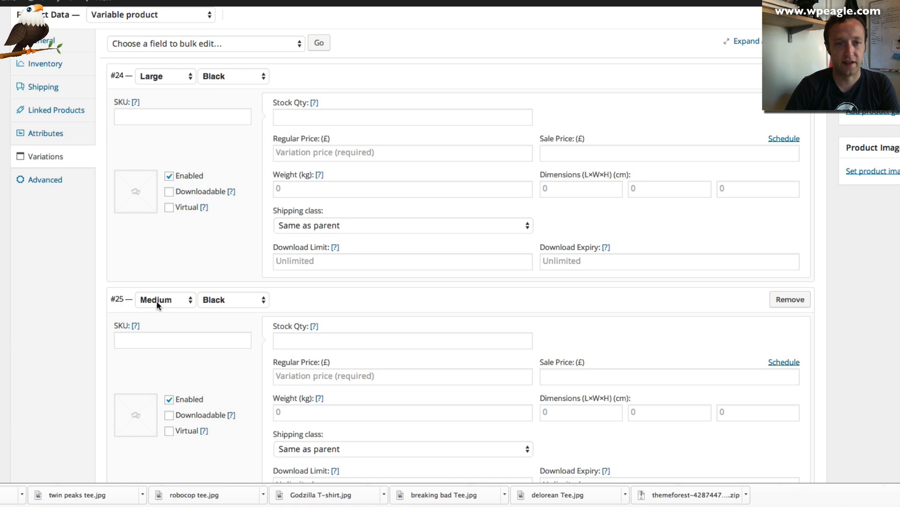
pyautogui.click(173, 341)
pyautogui.click(151, 112)
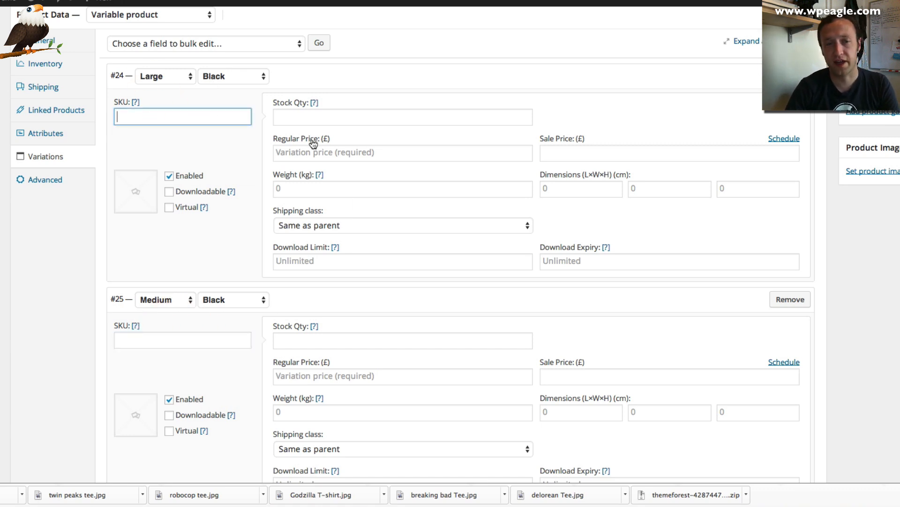
pyautogui.click(153, 341)
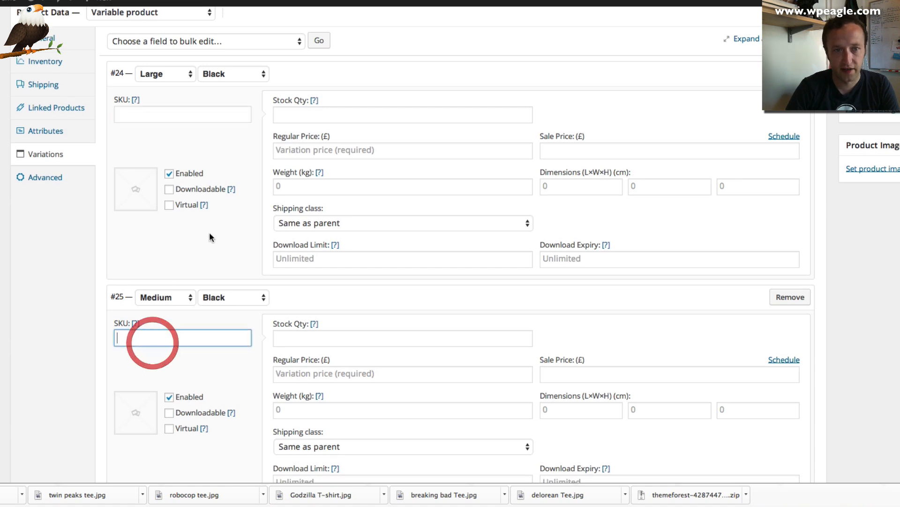
pyautogui.click(340, 114)
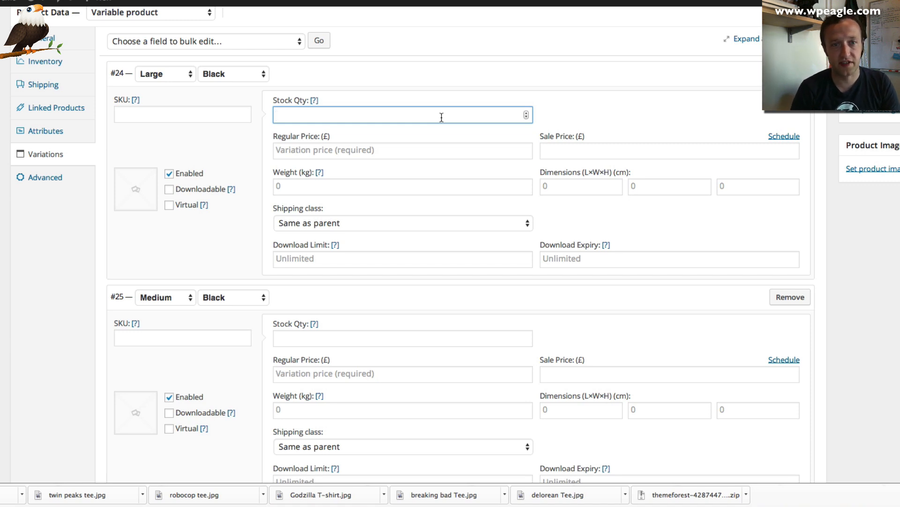
pyautogui.write('25')
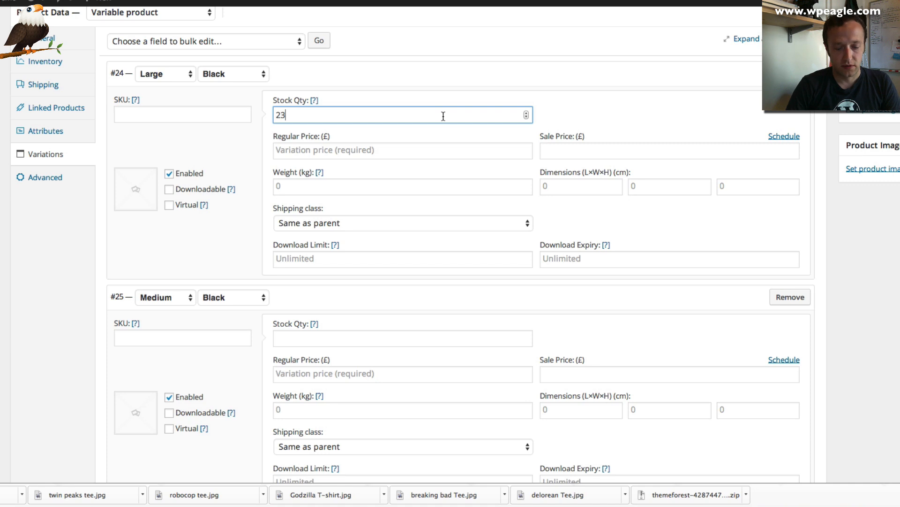
pyautogui.press('Tab')
pyautogui.doubleClick(273, 117)
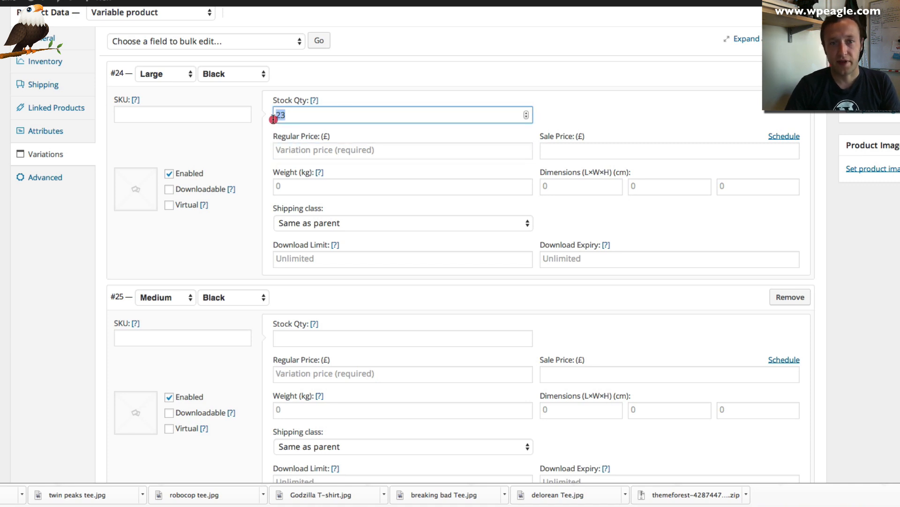
pyautogui.press('BackSpace')
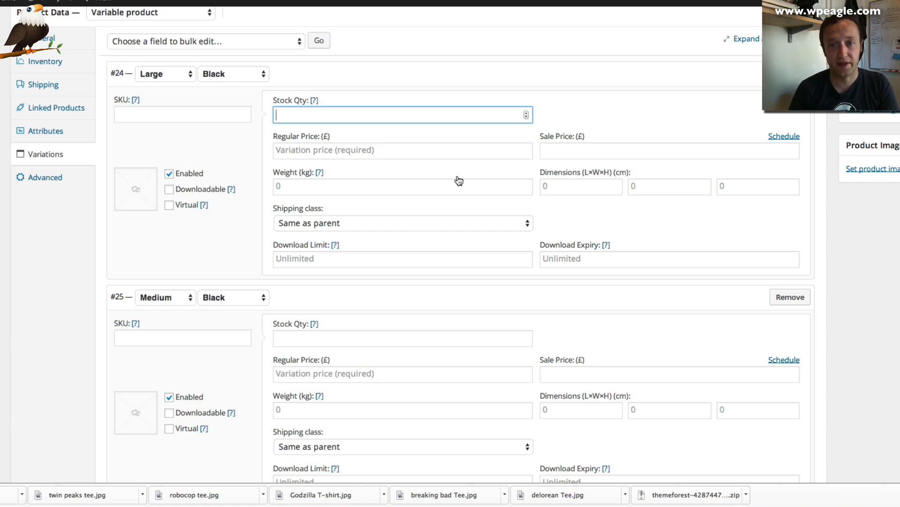
pyautogui.scroll(-3, 393, 183)
pyautogui.scroll(4, 394, 187)
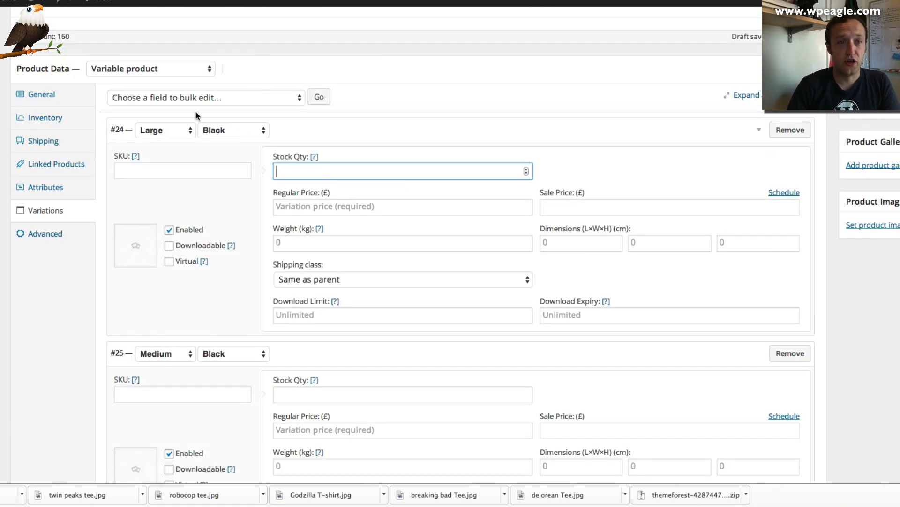
# Bulk-set every variation's regular price to 14.99, then choose sale prices for the next bulk edit
pyautogui.click(194, 96)
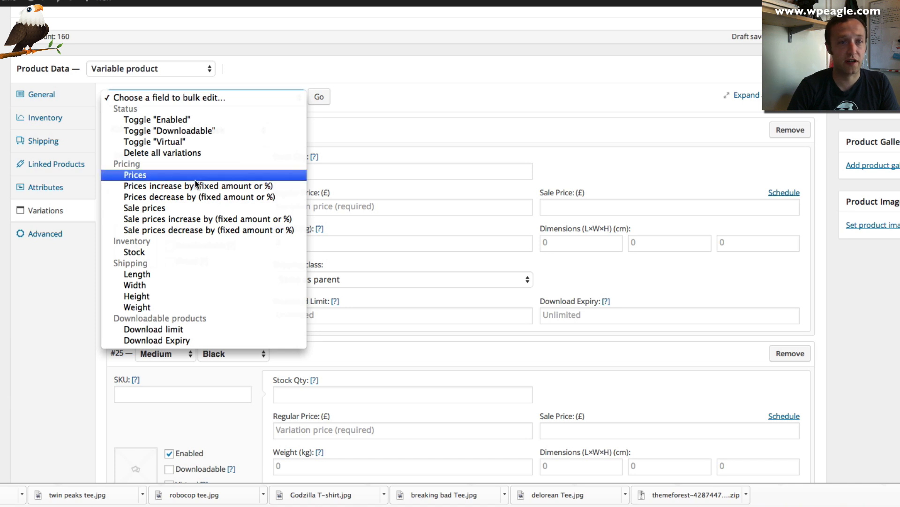
pyautogui.click(171, 174)
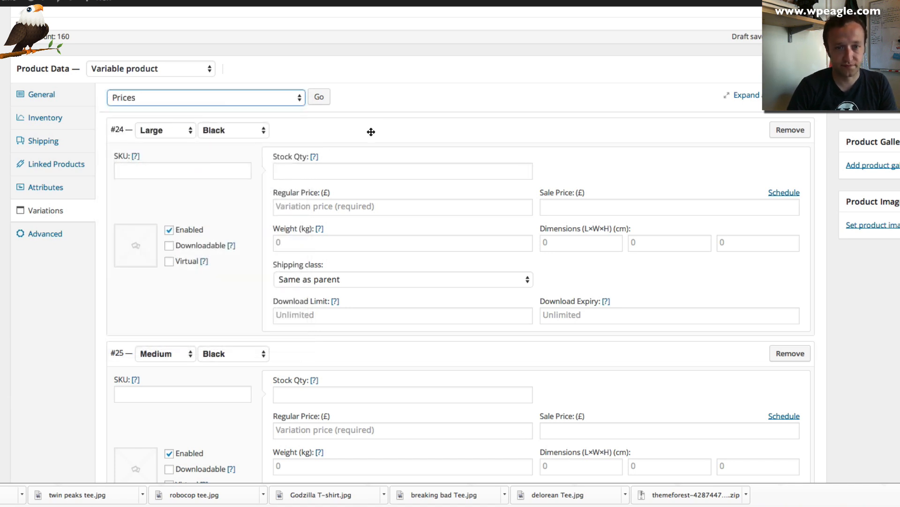
pyautogui.click(323, 99)
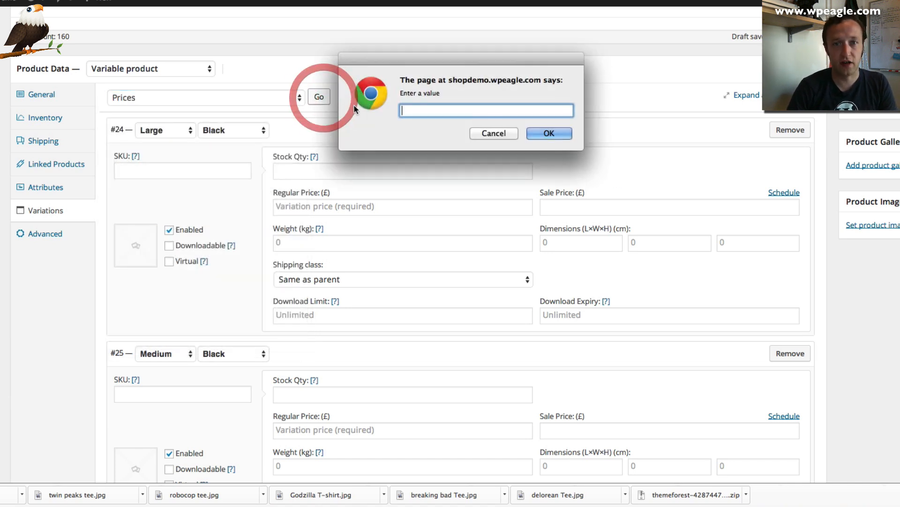
pyautogui.write('14.99')
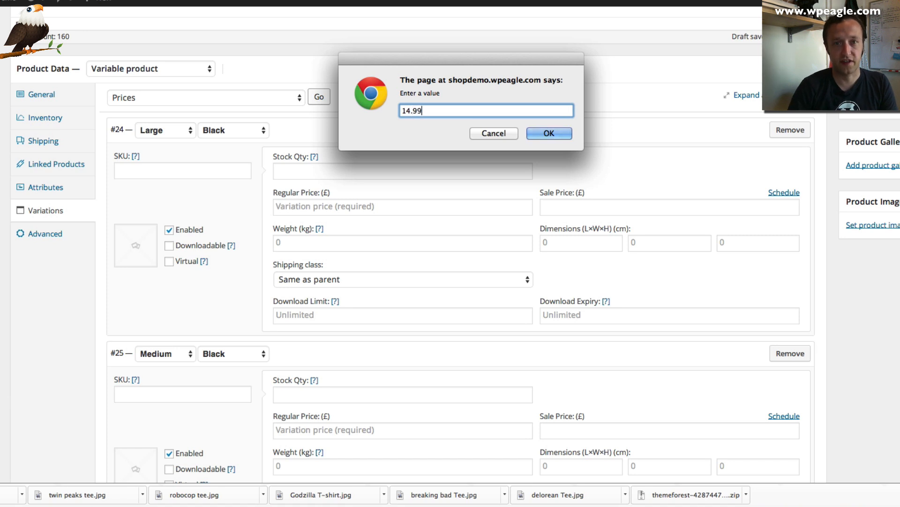
pyautogui.click(547, 132)
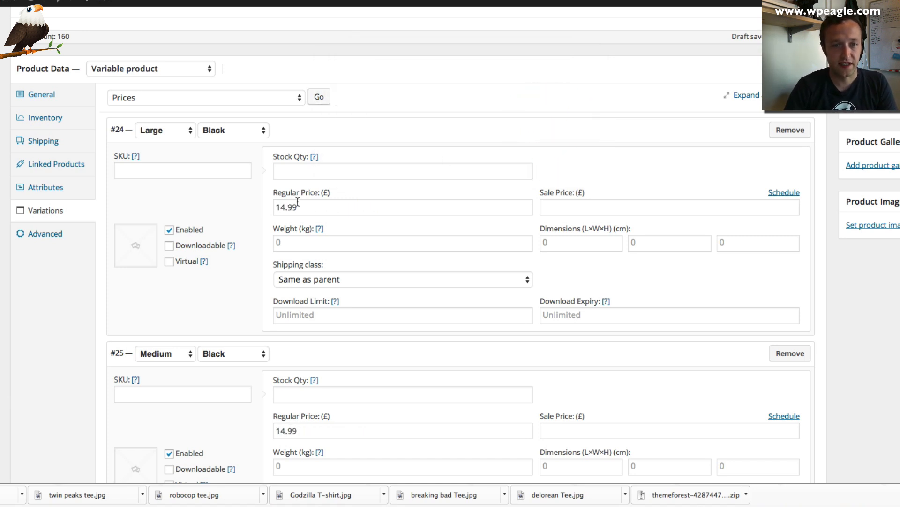
pyautogui.scroll(-5, 297, 207)
pyautogui.scroll(-5, 281, 250)
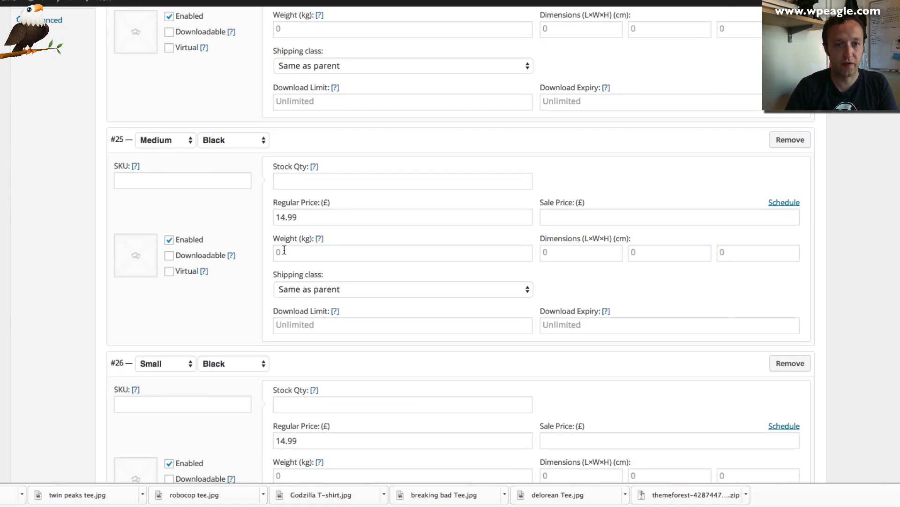
pyautogui.scroll(7, 320, 294)
pyautogui.scroll(6, 320, 293)
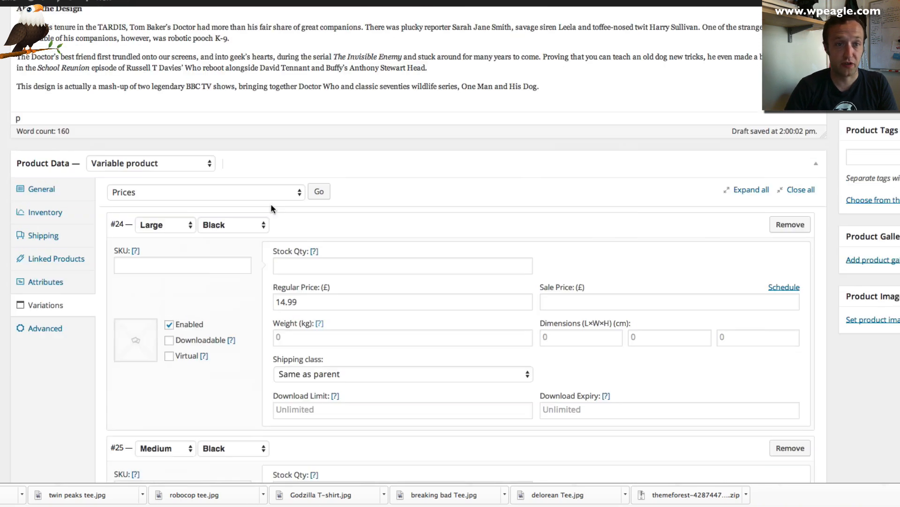
pyautogui.click(226, 230)
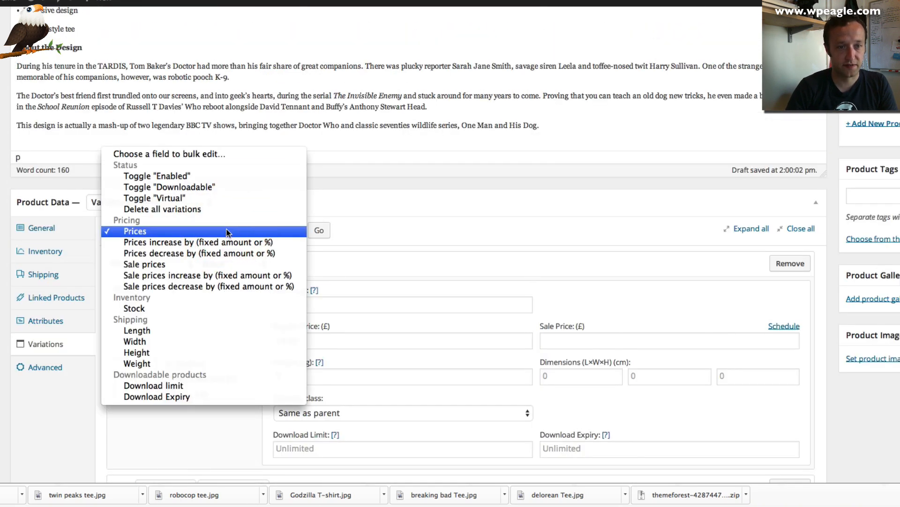
pyautogui.click(204, 264)
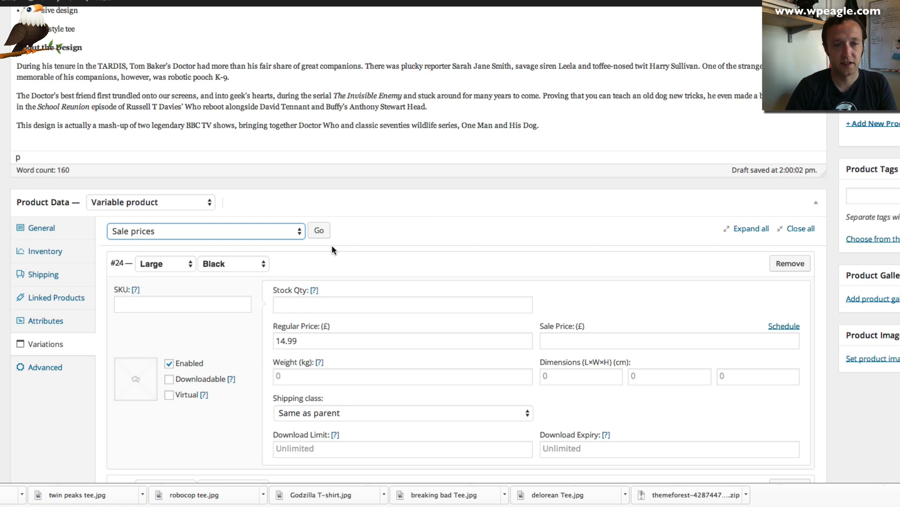
# Bulk-apply a sale price of 12.99 to all T-shirt variations
pyautogui.click(319, 230)
pyautogui.write('12.99')
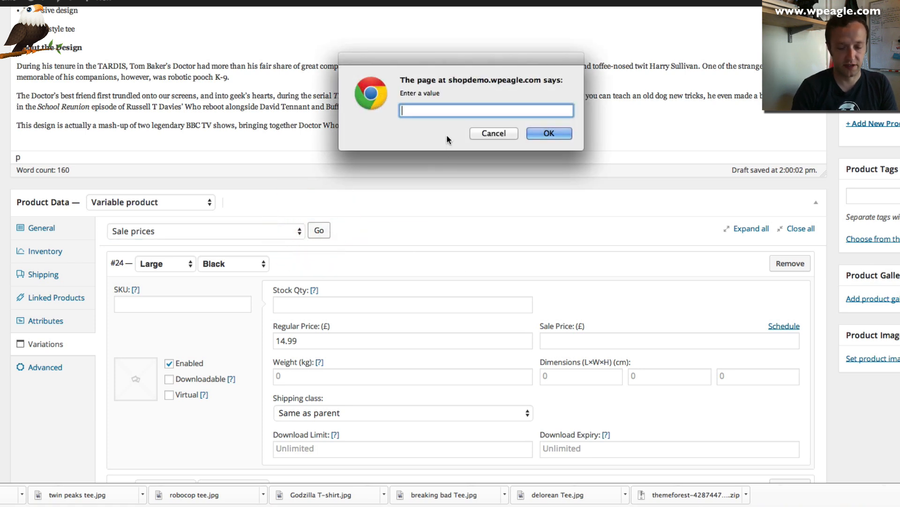
pyautogui.click(544, 133)
pyautogui.scroll(-1, 573, 341)
pyautogui.scroll(-5, 573, 341)
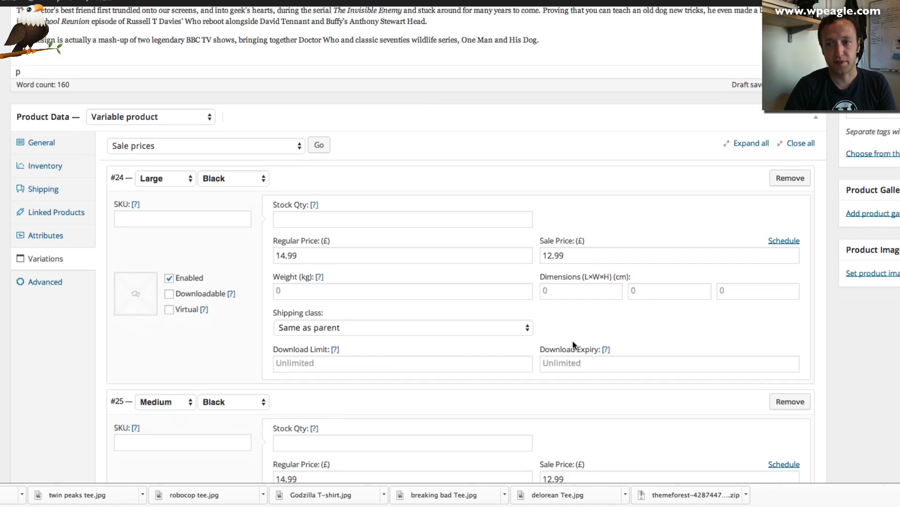
pyautogui.scroll(-4, 253, 217)
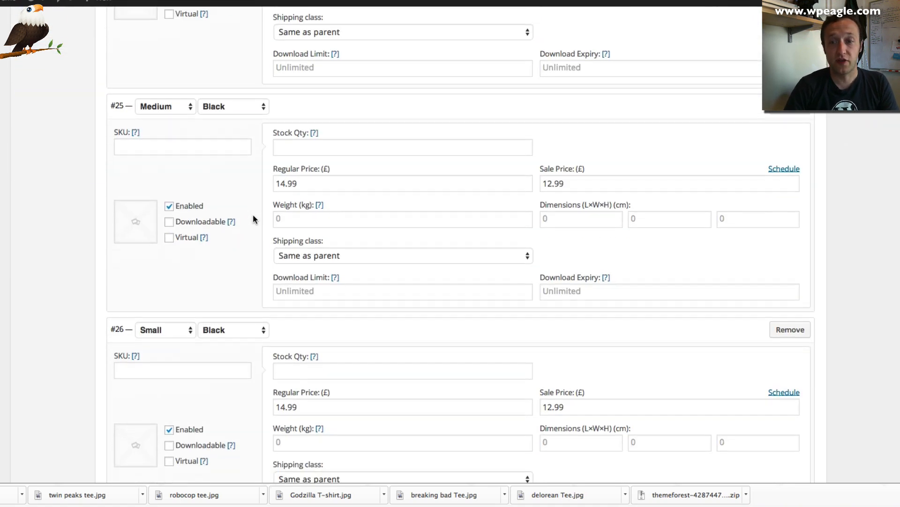
pyautogui.scroll(8, 253, 217)
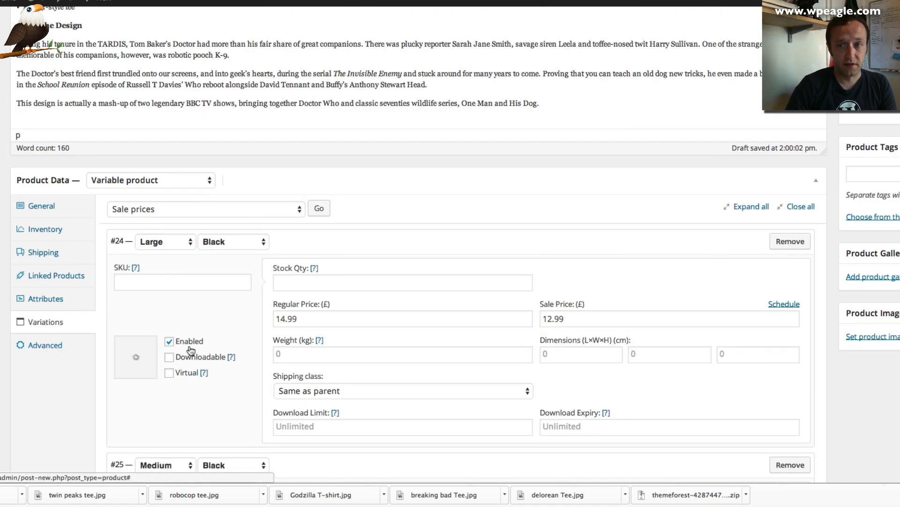
pyautogui.scroll(-20, 189, 346)
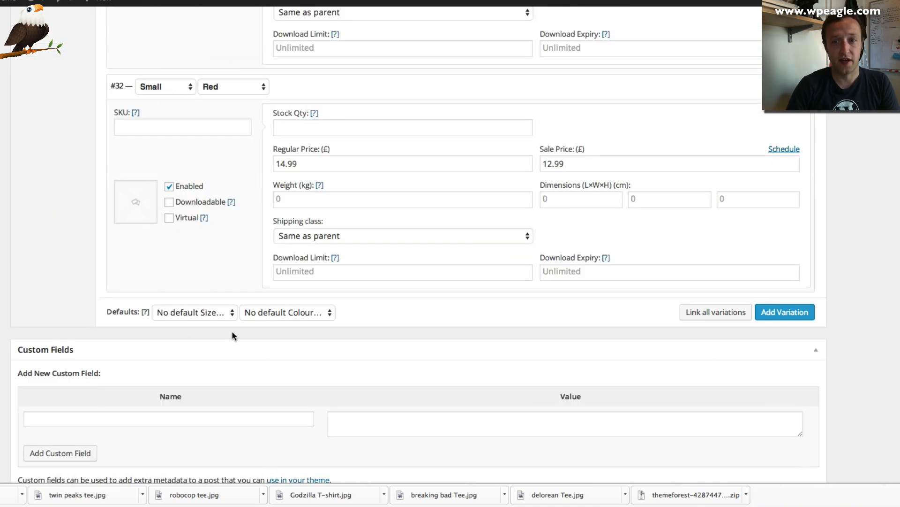
pyautogui.scroll(8, 381, 333)
pyautogui.scroll(20, 288, 319)
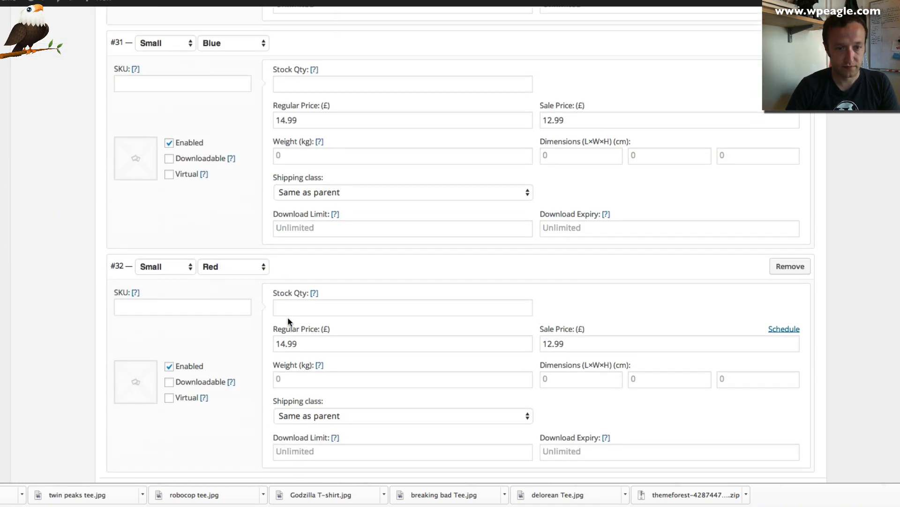
pyautogui.scroll(-3, 279, 318)
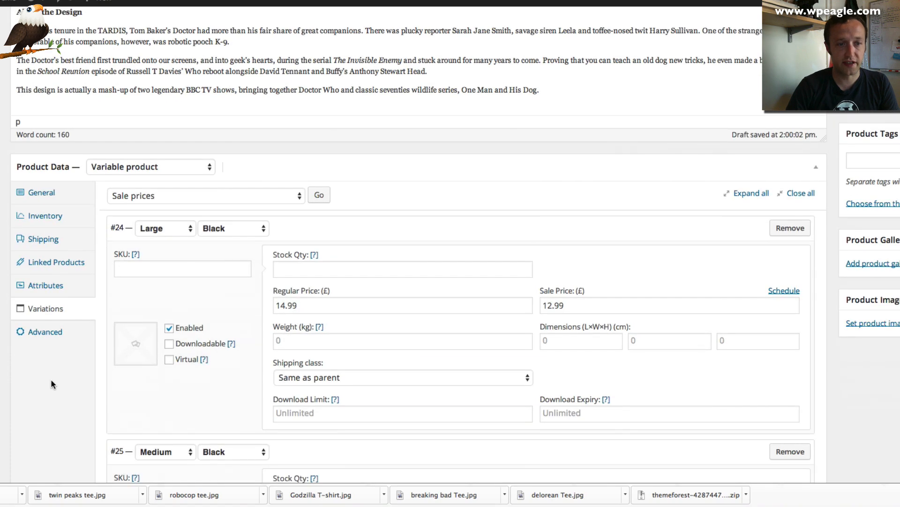
# Show the Advanced product settings and scroll down to the Product Short Description
pyautogui.click(45, 332)
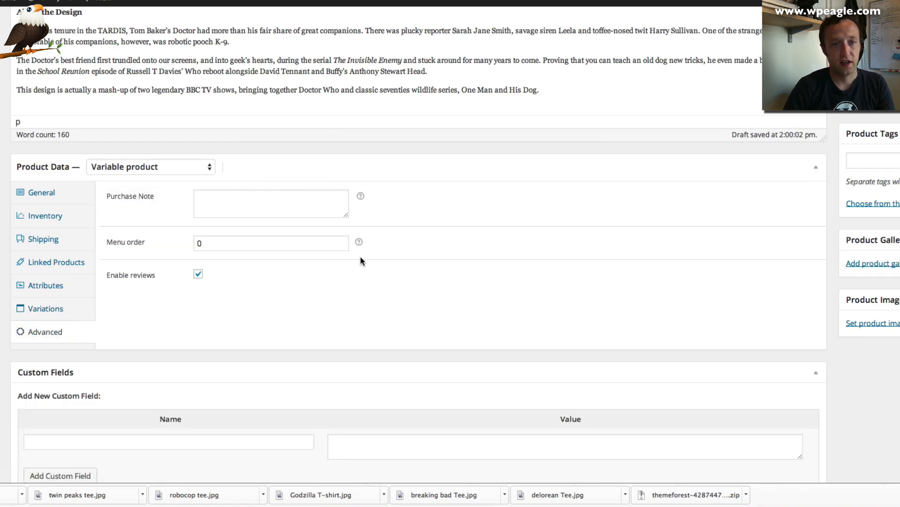
pyautogui.moveTo(360, 197)
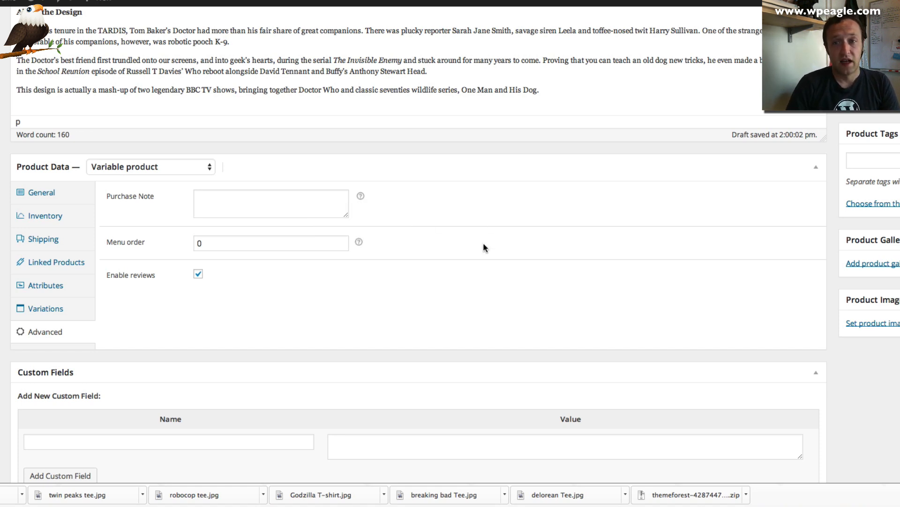
pyautogui.scroll(-3, 483, 245)
pyautogui.scroll(-4, 483, 247)
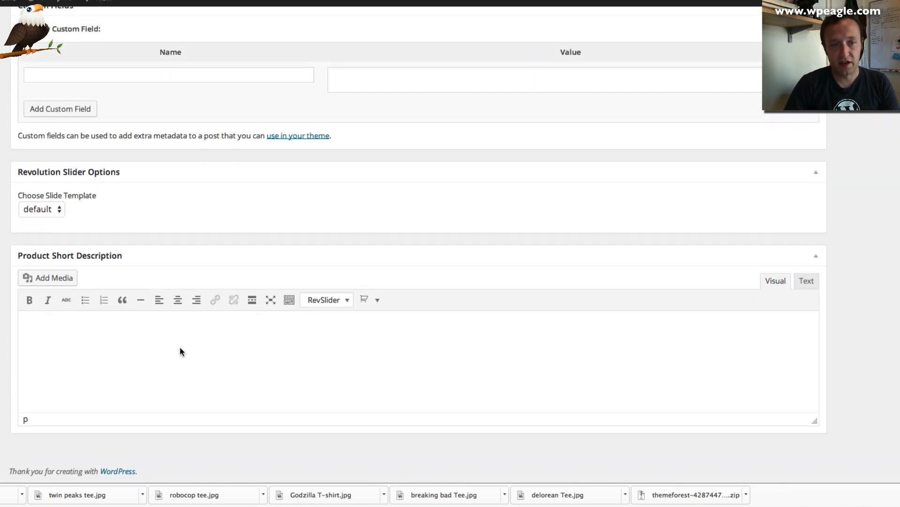
# Copy the One Man and His Dog heading and four bullets from TextEdit into the Product Short Description
pyautogui.click(180, 348)
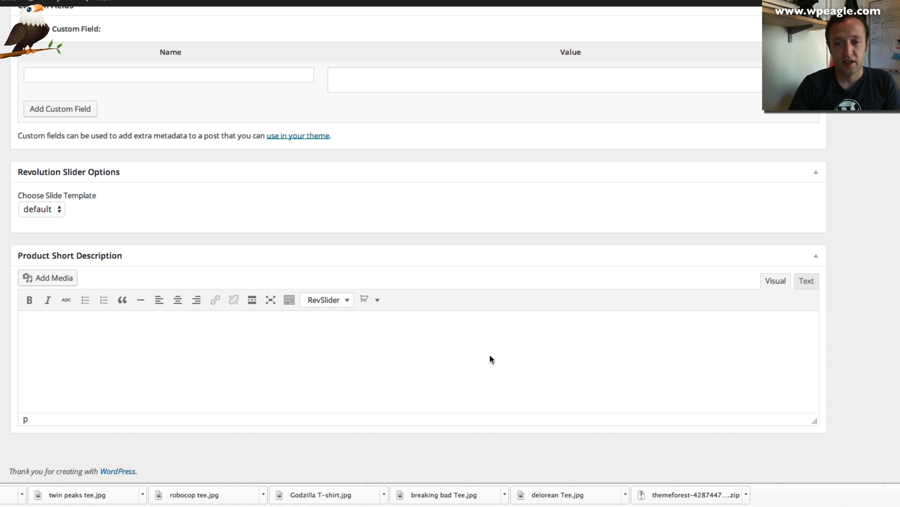
pyautogui.click(816, 497)
pyautogui.click(580, 171)
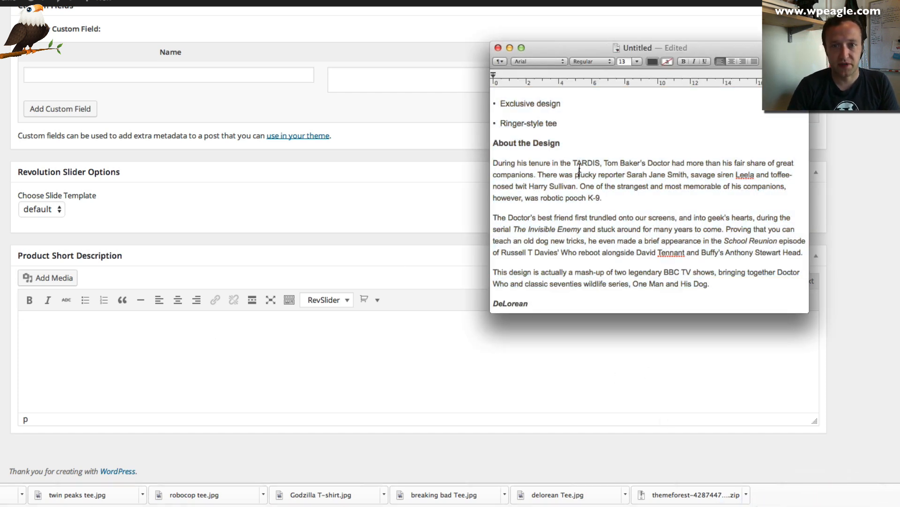
pyautogui.scroll(3, 567, 164)
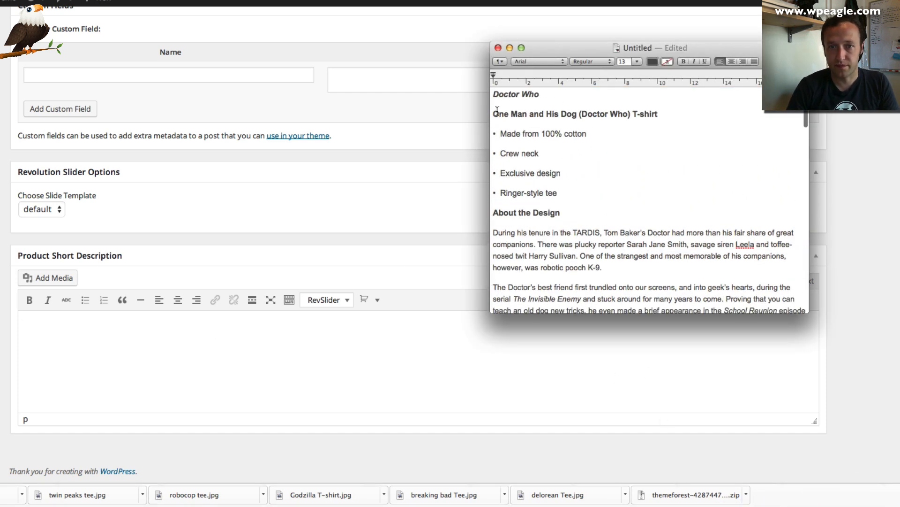
pyautogui.moveTo(494, 112); pyautogui.dragTo(589, 195)
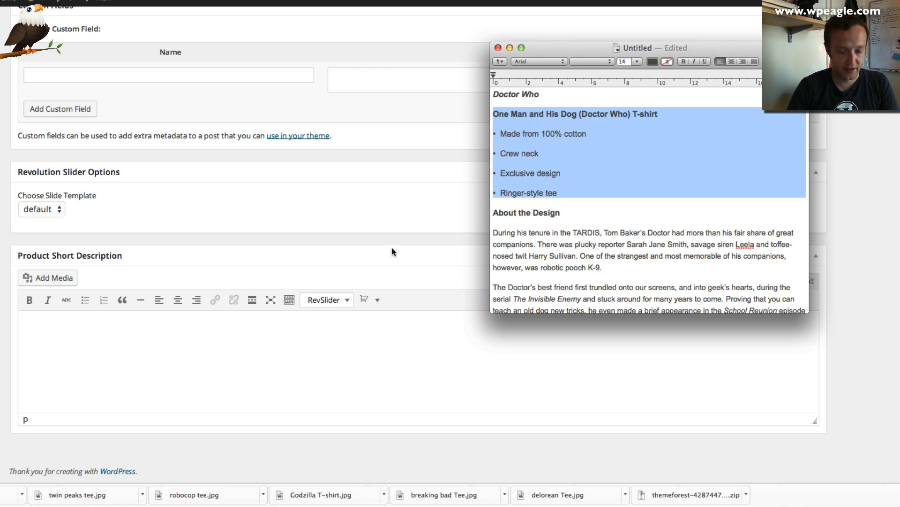
pyautogui.click(145, 352)
pyautogui.write('One Man and His Dog (Doctor Who) T-shirt Made from 100% cotton Crew neck Exclusive design Ringer-style tee')
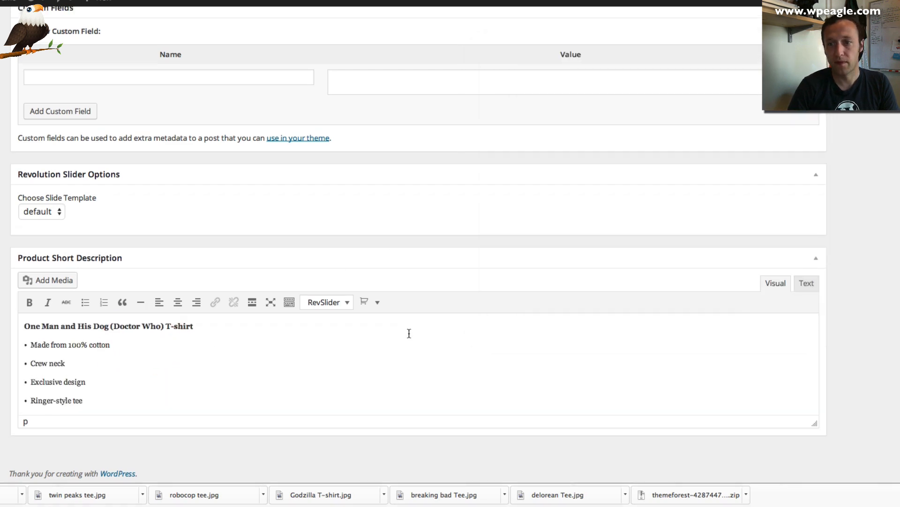
pyautogui.scroll(6, 409, 334)
pyautogui.scroll(5, 421, 324)
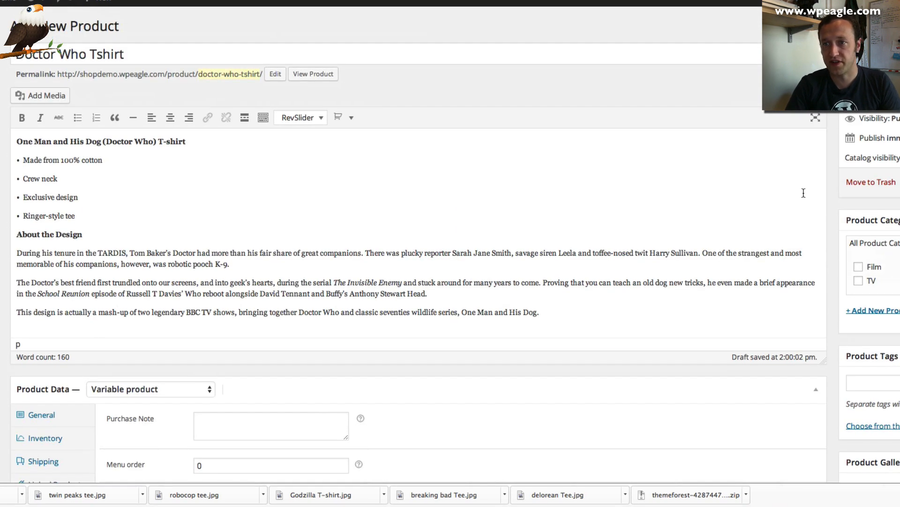
# Tick the TV category and add the tags BBC, Dr Who and Sci-Fi
pyautogui.scroll(-1, 774, 267)
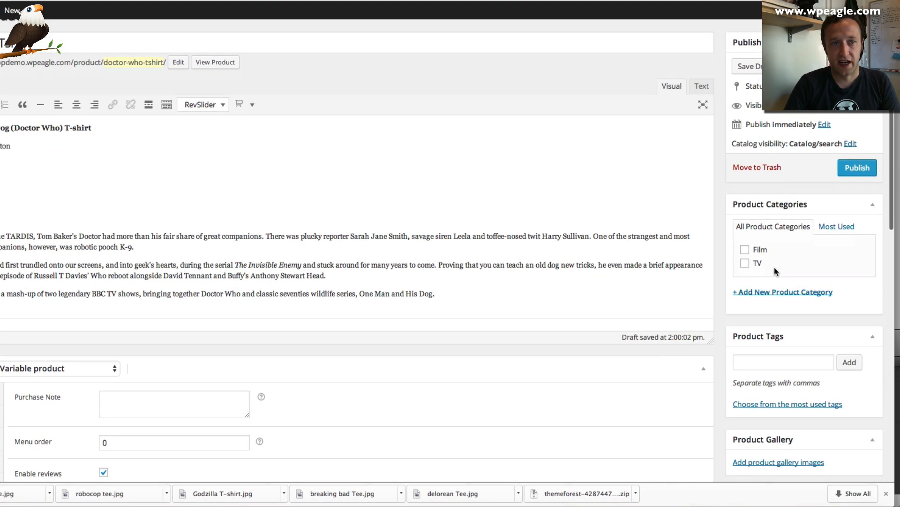
pyautogui.click(745, 264)
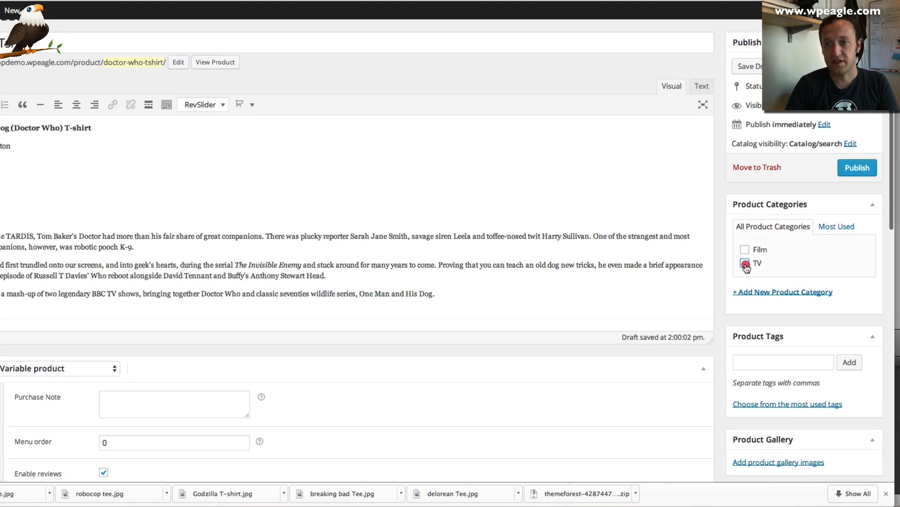
pyautogui.scroll(-3, 782, 249)
pyautogui.click(771, 253)
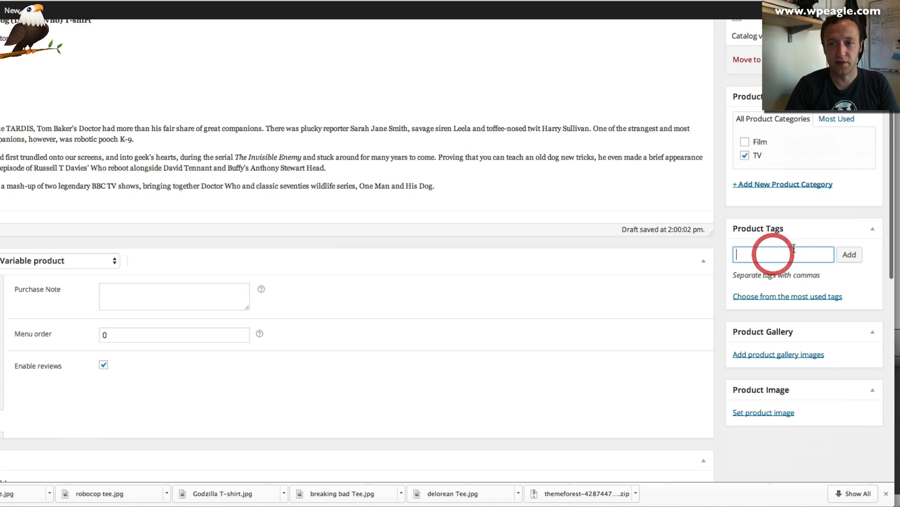
pyautogui.write('BBC,')
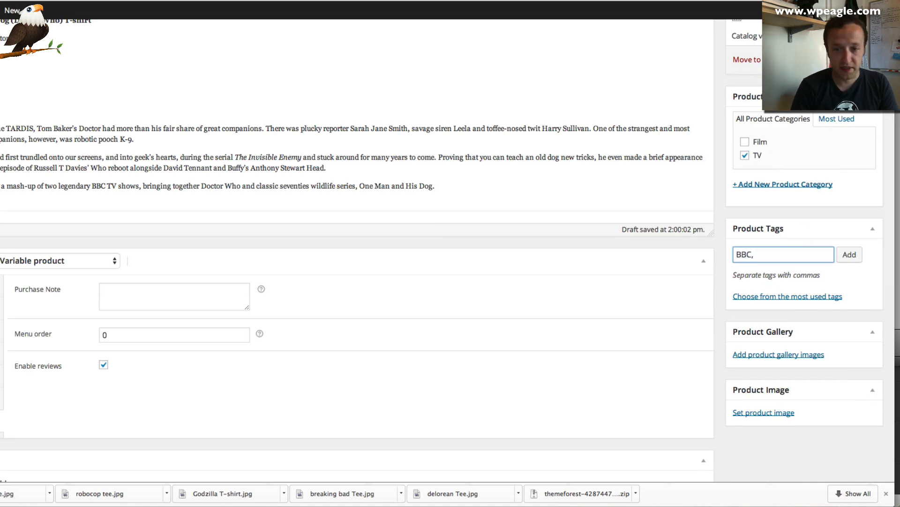
pyautogui.write(' Dr Who')
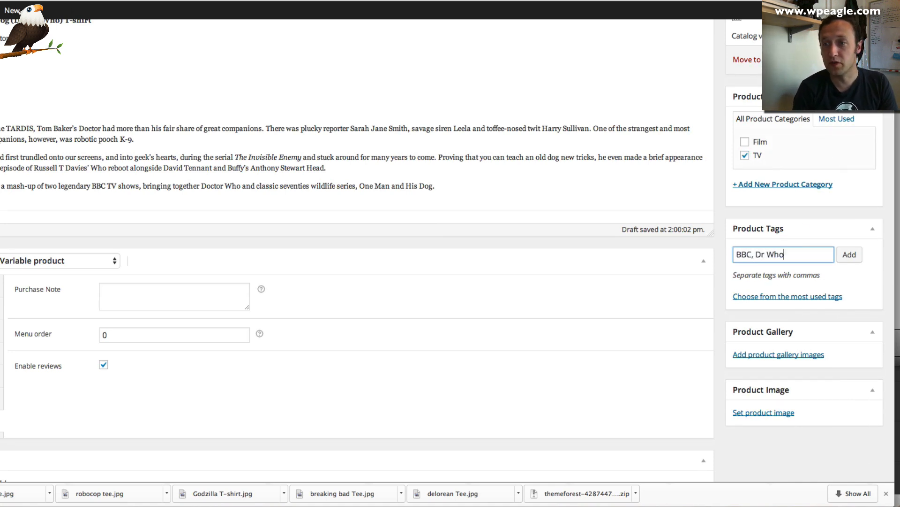
pyautogui.write(', Sci')
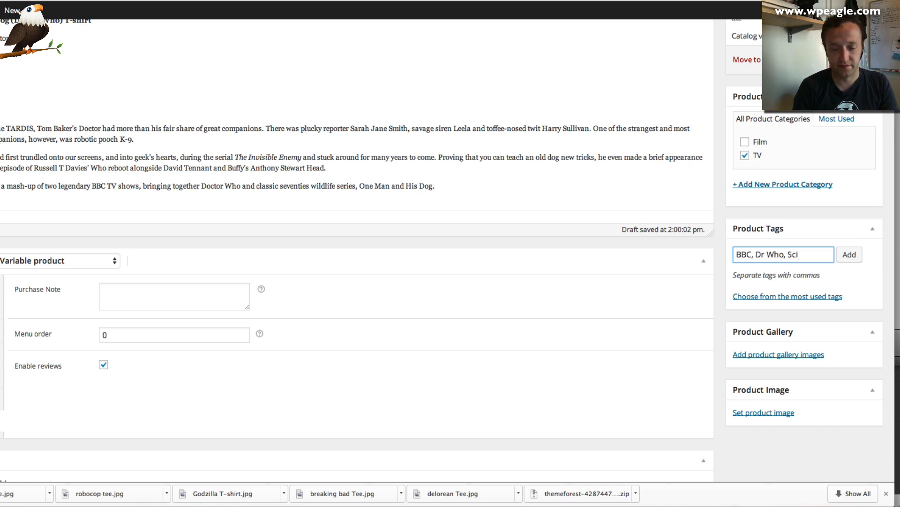
pyautogui.write('-Fi')
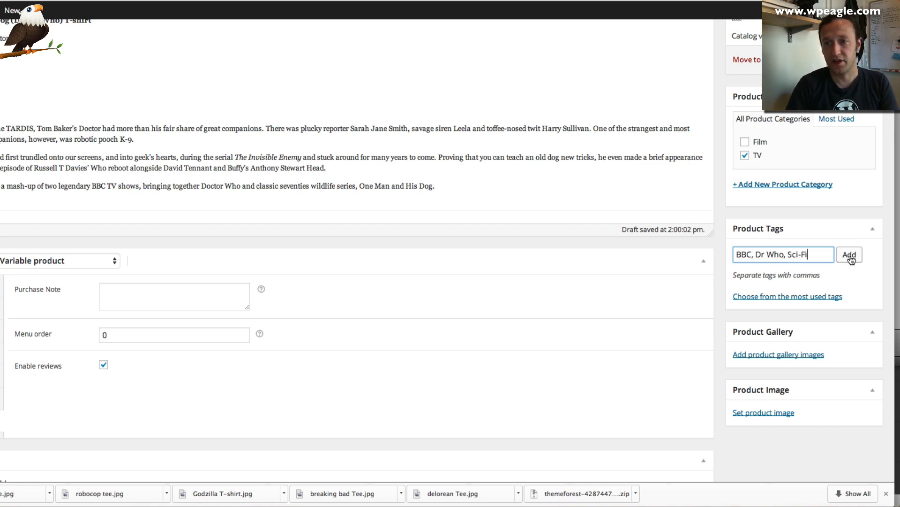
pyautogui.click(850, 254)
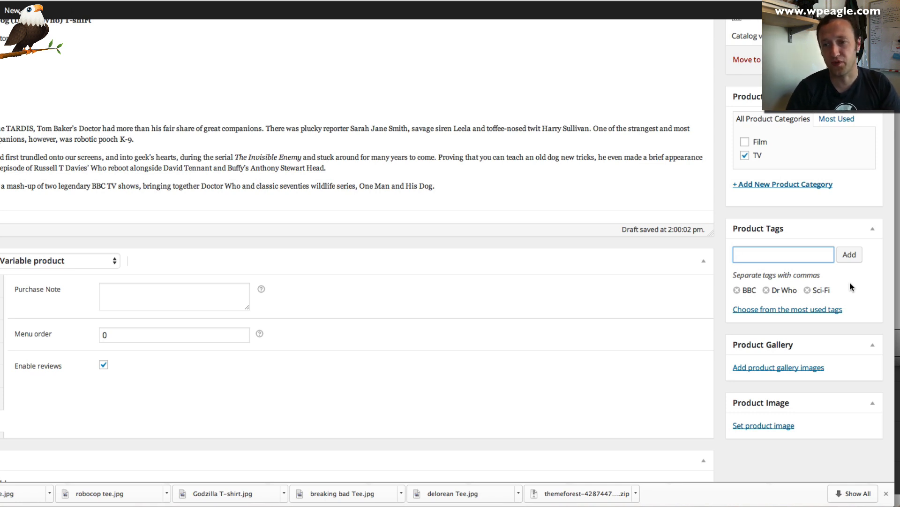
pyautogui.scroll(-2, 810, 269)
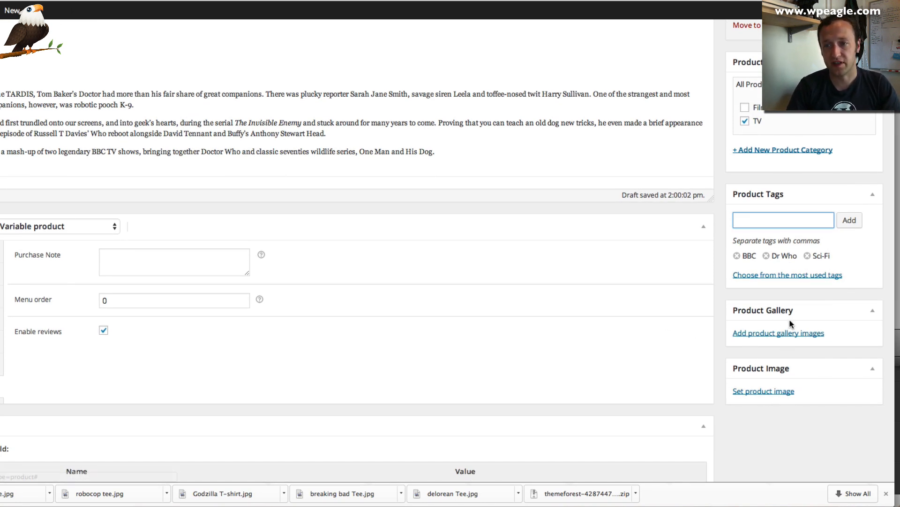
# Upload Dr Who Tee.jpg and set it as the product image
pyautogui.click(765, 396)
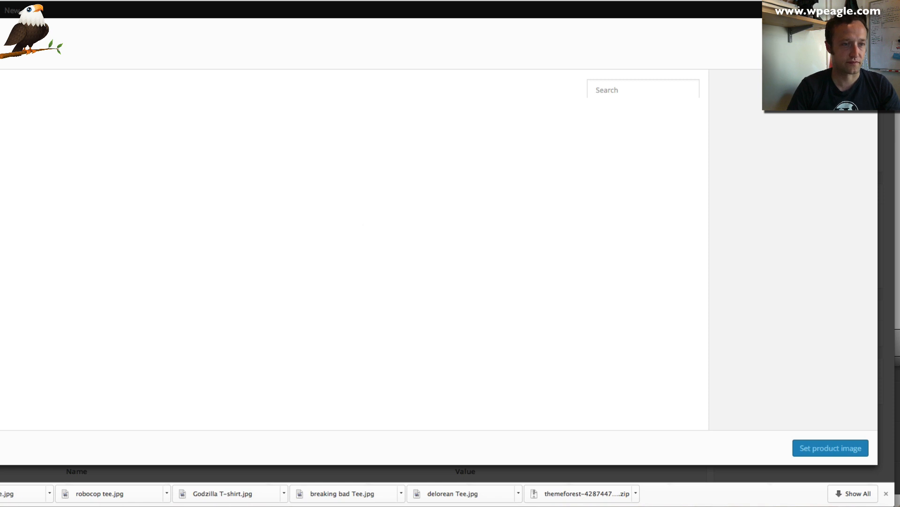
pyautogui.click(343, 252)
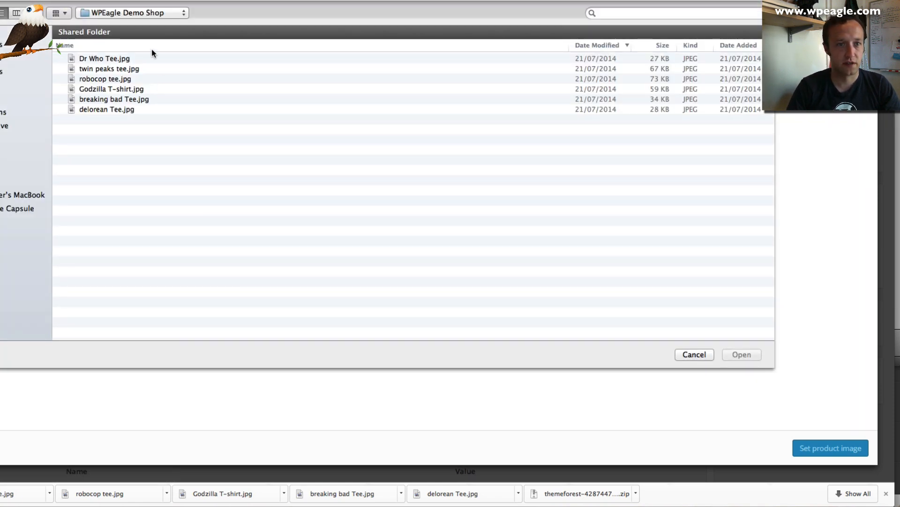
pyautogui.click(114, 59)
pyautogui.click(742, 354)
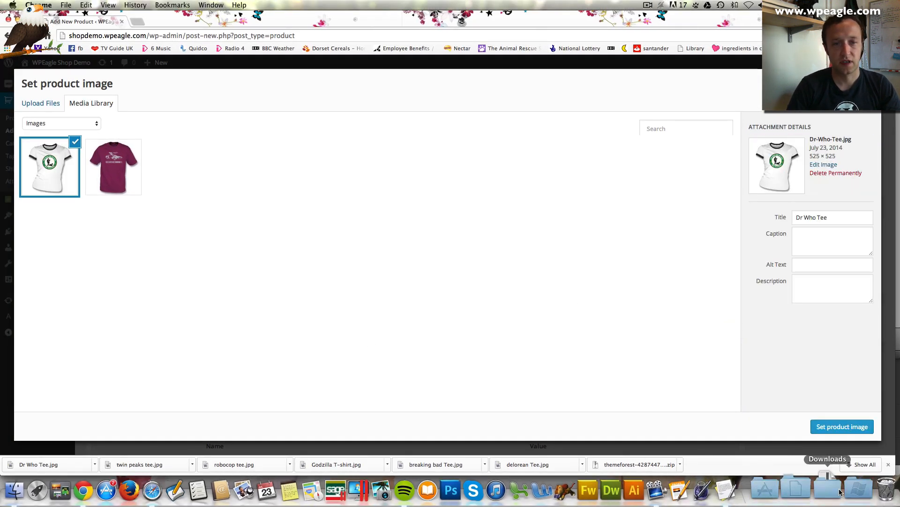
pyautogui.click(840, 426)
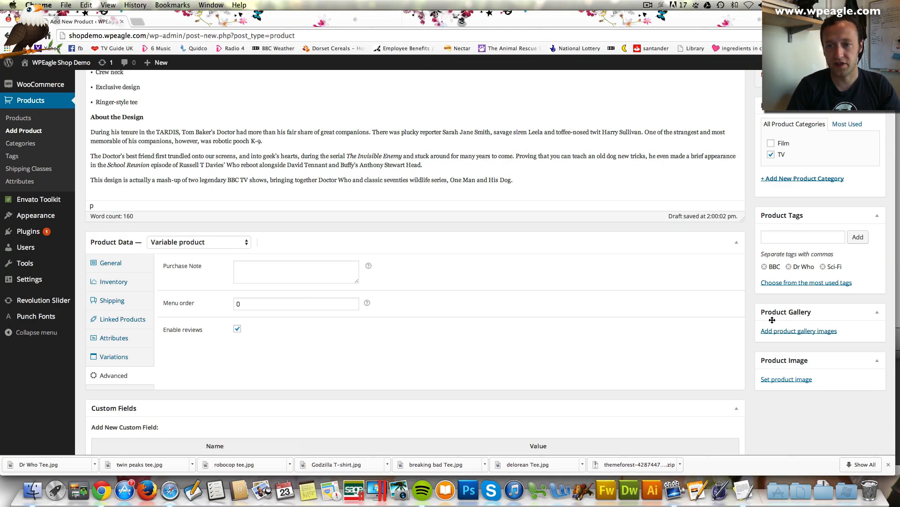
# Publish the Doctor Who Tshirt product
pyautogui.scroll(-2, 772, 320)
pyautogui.scroll(5, 837, 402)
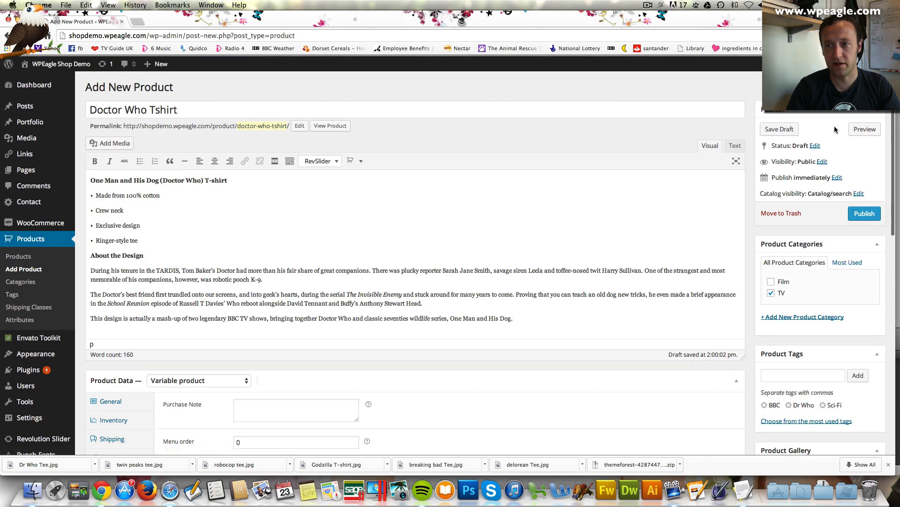
pyautogui.click(864, 213)
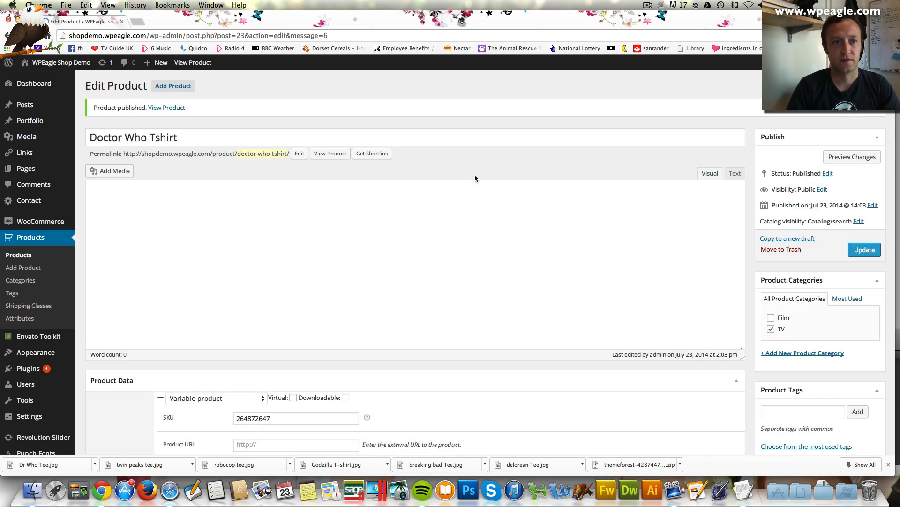
# View the published Doctor Who Tshirt page on the live site
pyautogui.click(168, 108)
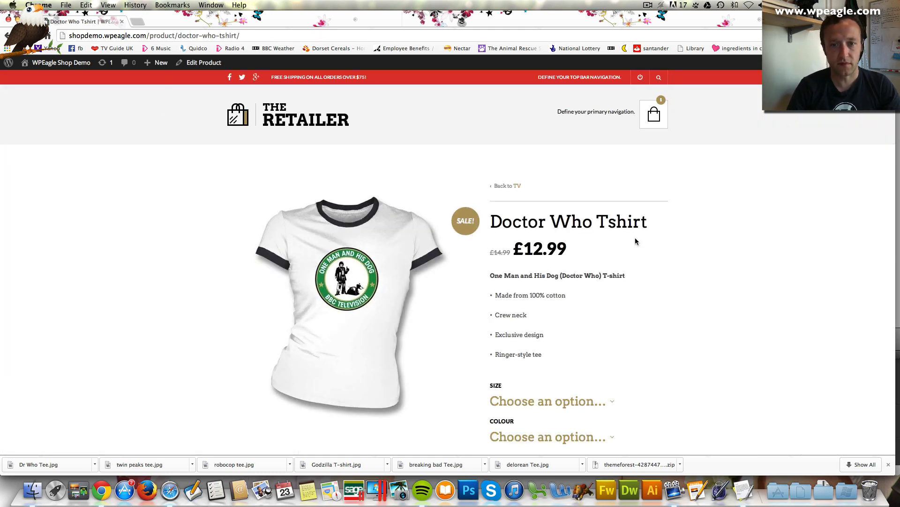
pyautogui.scroll(-1, 636, 242)
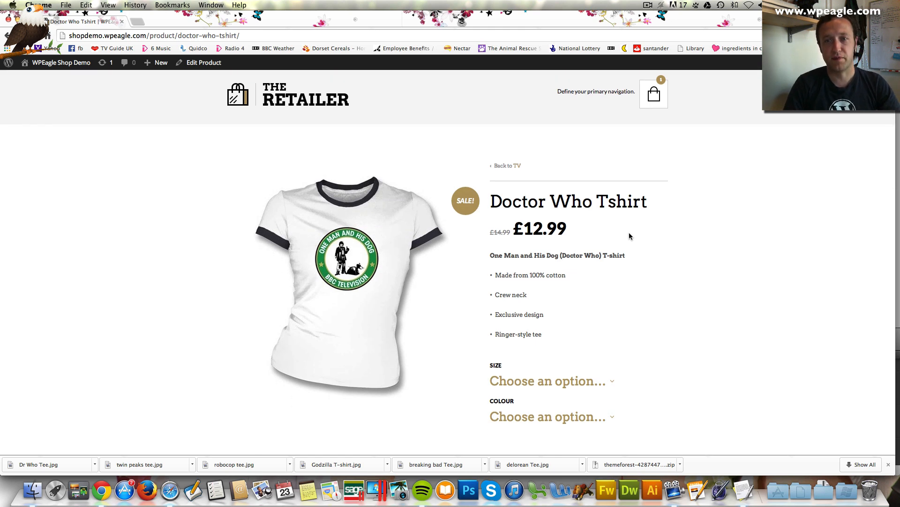
pyautogui.scroll(-5, 629, 234)
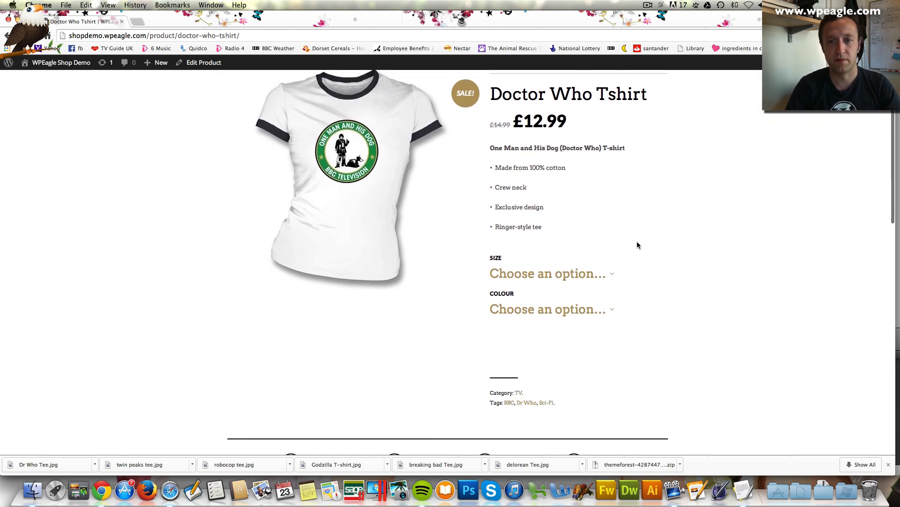
# Choose Large size and Black colour on the product page and look over the page
pyautogui.click(576, 273)
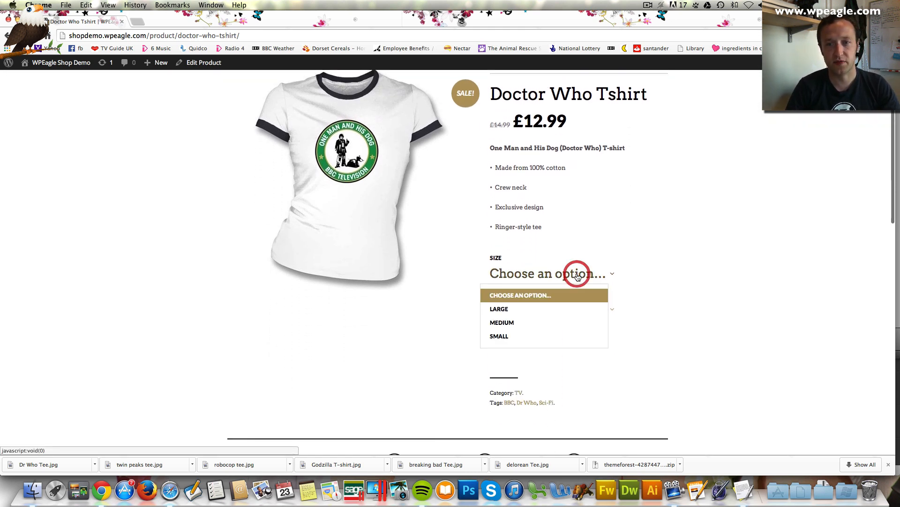
pyautogui.click(512, 308)
pyautogui.click(573, 309)
pyautogui.click(516, 349)
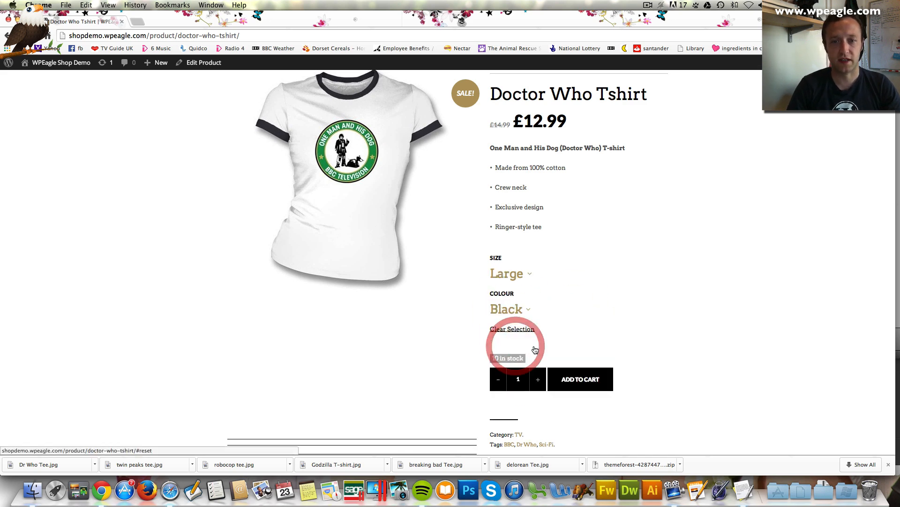
pyautogui.scroll(-2, 636, 342)
pyautogui.scroll(-10, 635, 346)
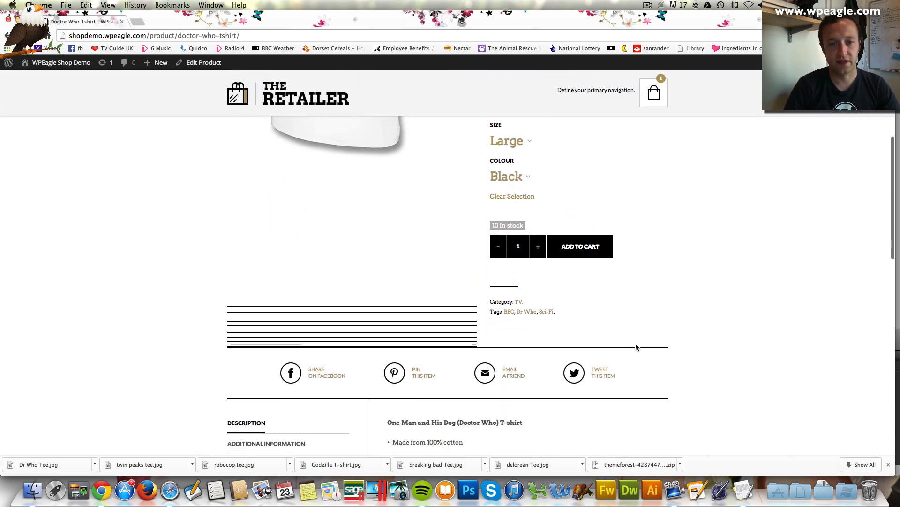
pyautogui.scroll(15, 635, 346)
pyautogui.scroll(-2, 443, 384)
pyautogui.scroll(-5, 442, 385)
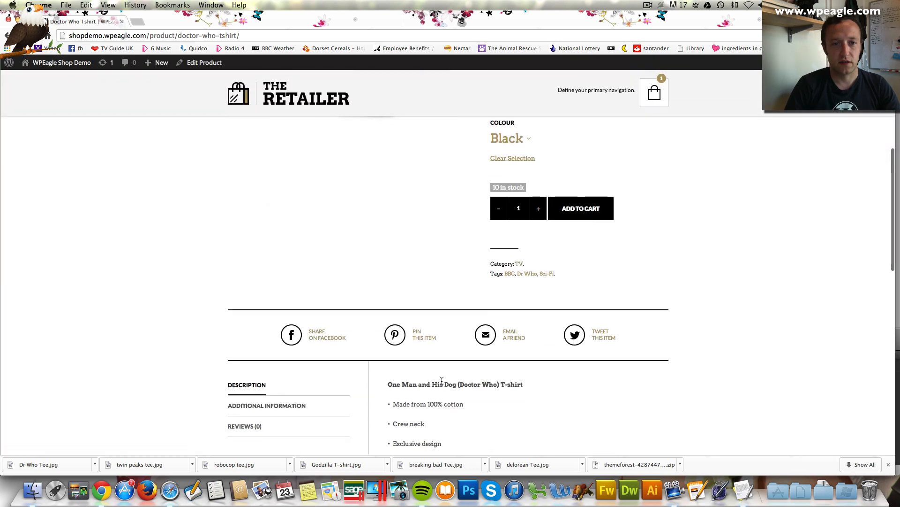
pyautogui.scroll(5, 443, 378)
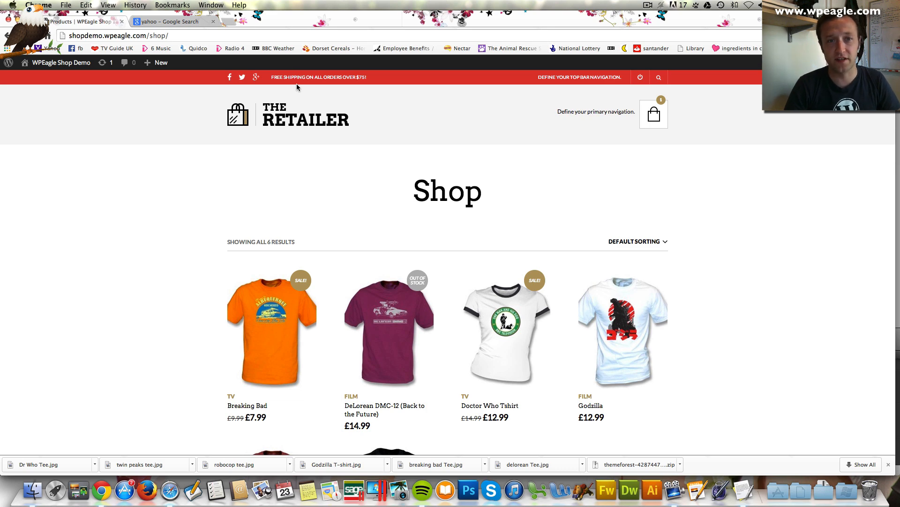
pyautogui.scroll(-5, 358, 143)
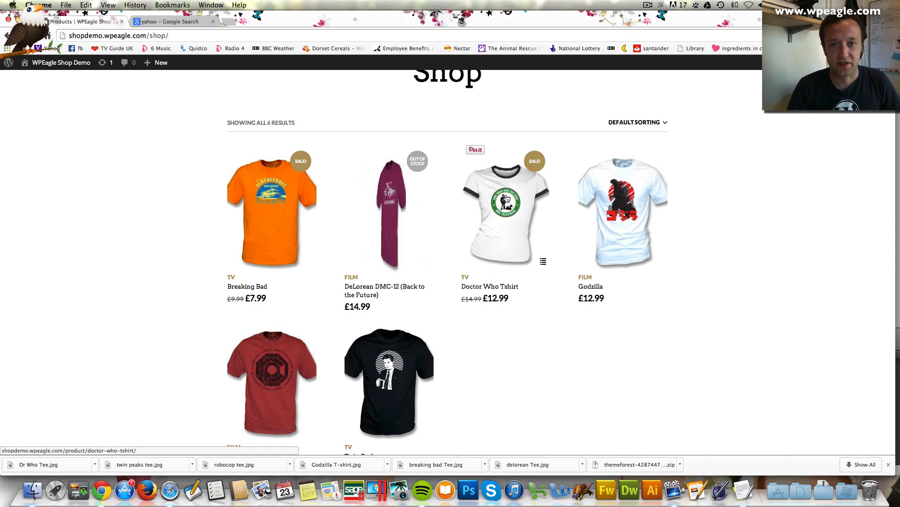
pyautogui.scroll(3, 593, 227)
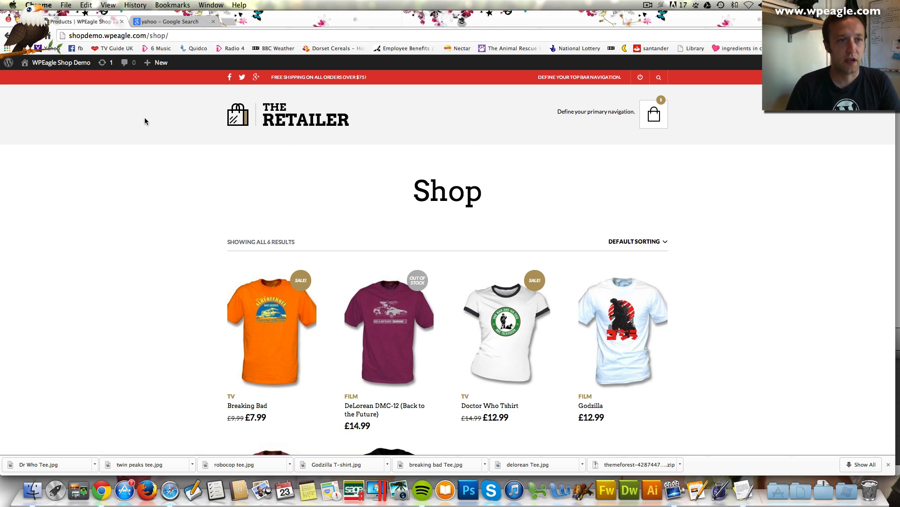
pyautogui.moveTo(70, 64)
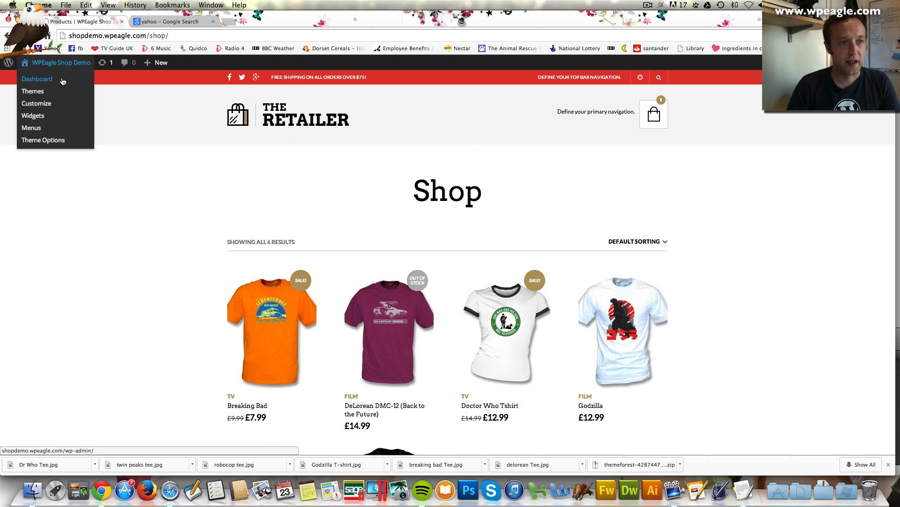
# Go to Appearance > Theme Options and view the Header tab's Top Bar settings
pyautogui.click(62, 81)
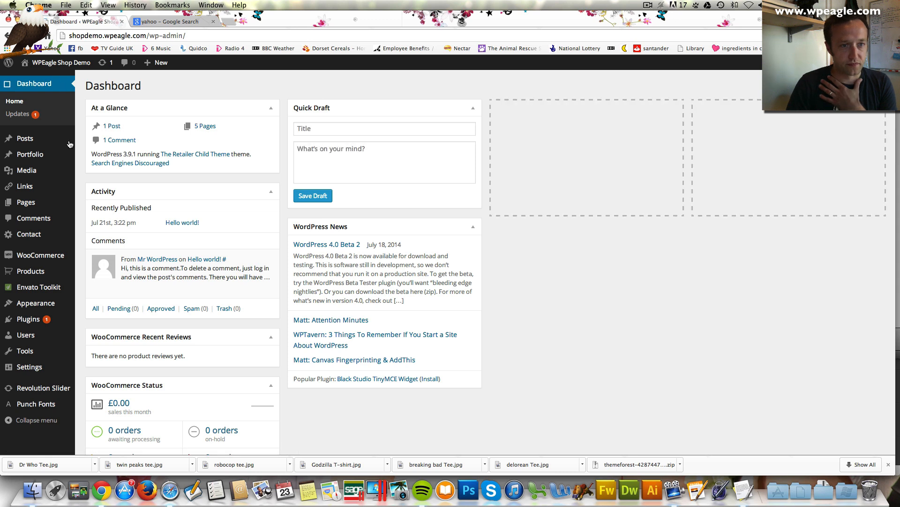
pyautogui.moveTo(34, 279)
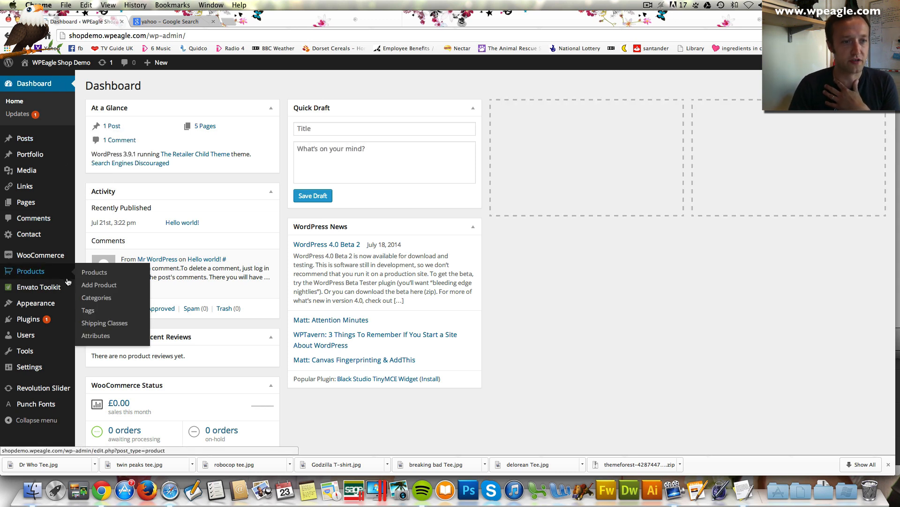
pyautogui.moveTo(44, 309)
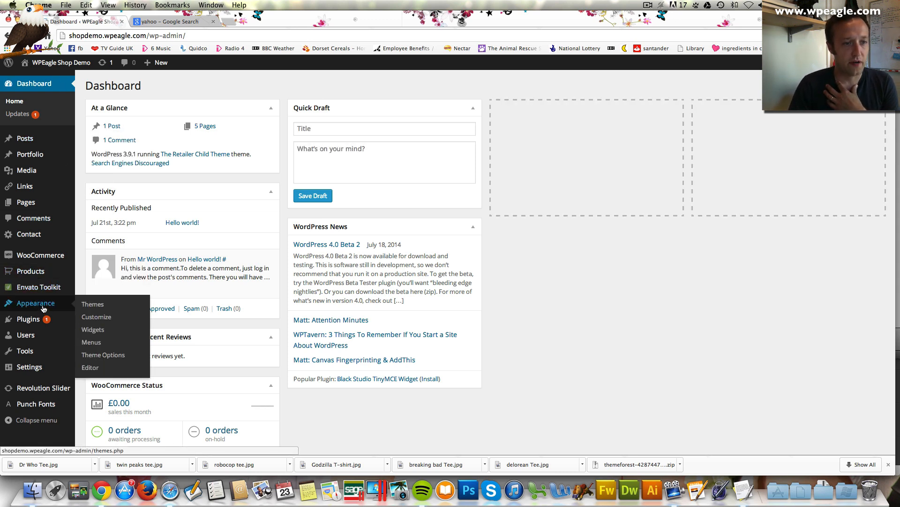
pyautogui.click(117, 358)
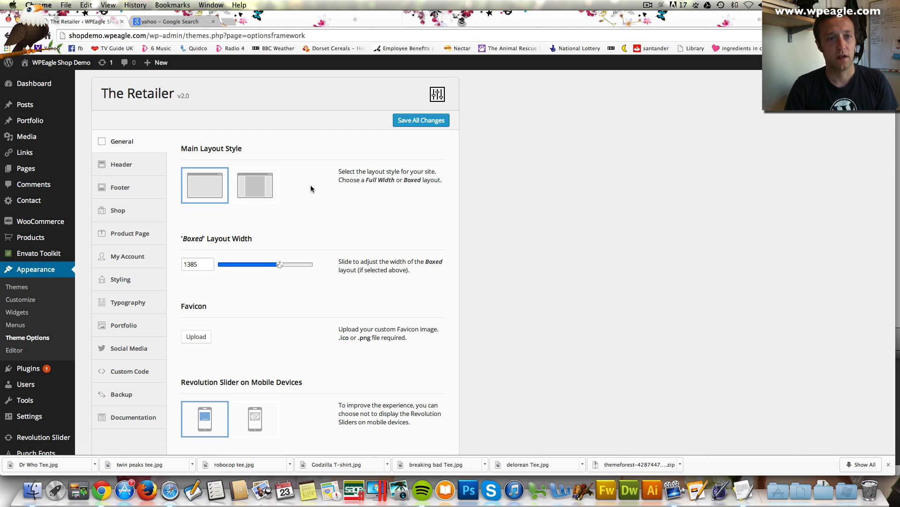
pyautogui.scroll(-1, 304, 177)
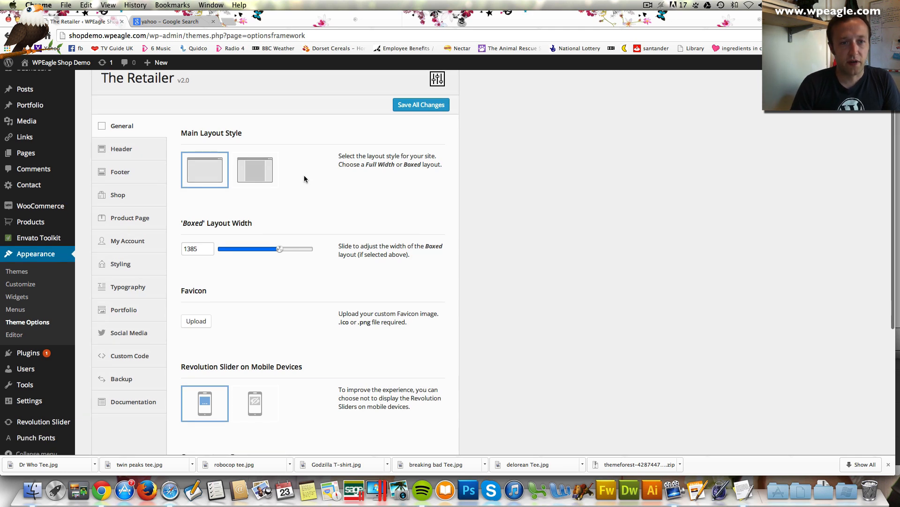
pyautogui.scroll(-7, 303, 179)
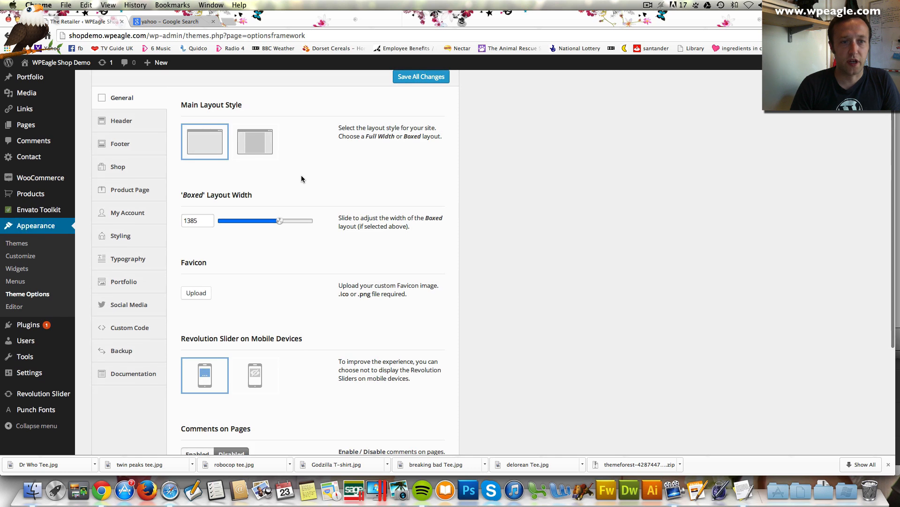
pyautogui.scroll(8, 304, 177)
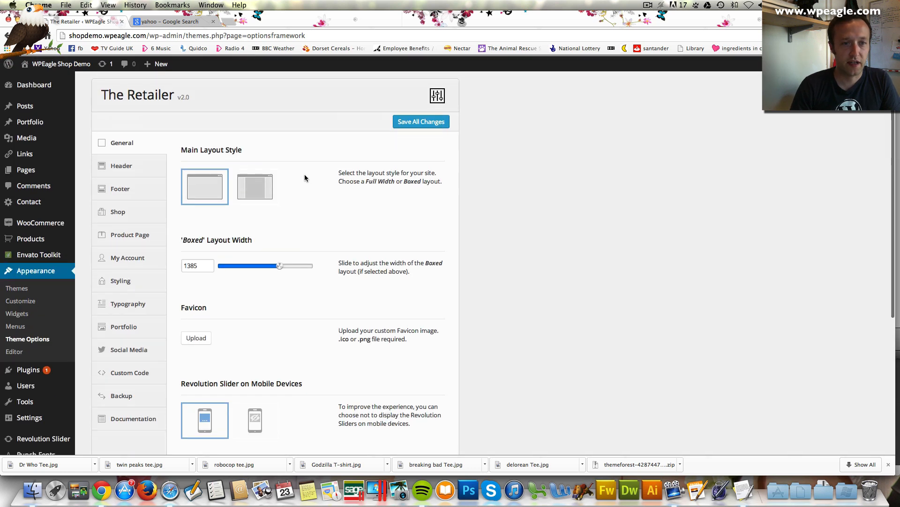
pyautogui.click(148, 171)
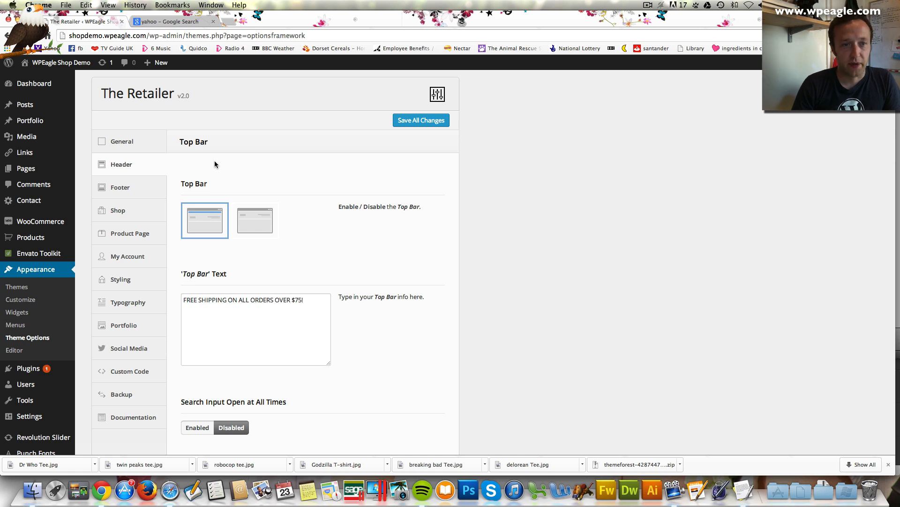
pyautogui.scroll(-1, 224, 162)
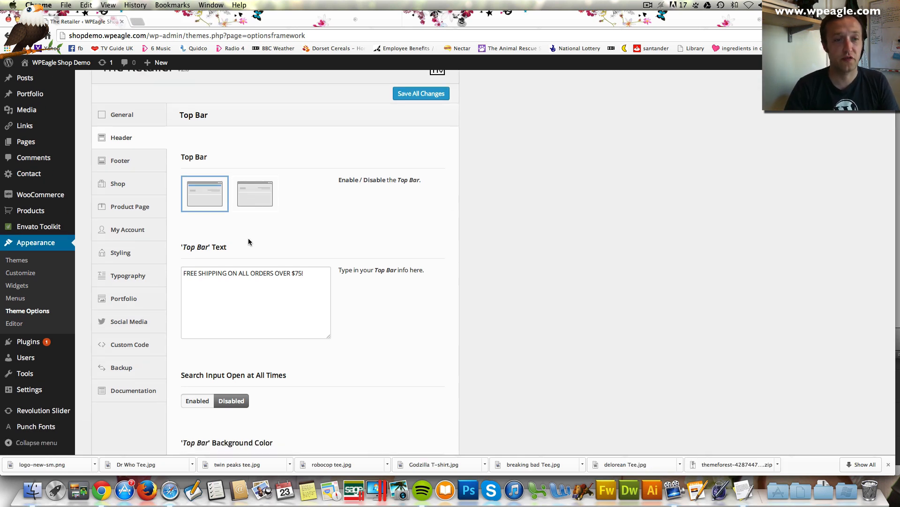
# Upload logo-new-sm.png as the logo on the Styling tab and save all changes
pyautogui.click(149, 254)
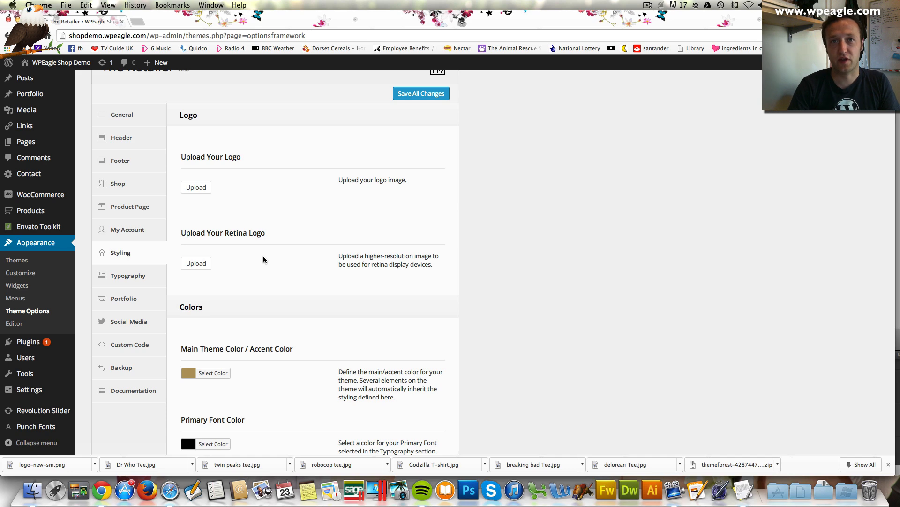
pyautogui.click(207, 187)
pyautogui.click(439, 263)
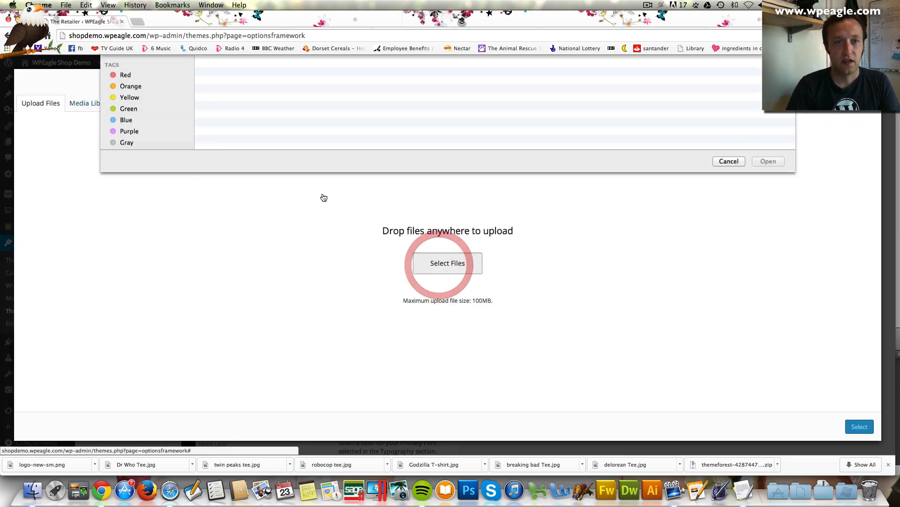
pyautogui.click(252, 100)
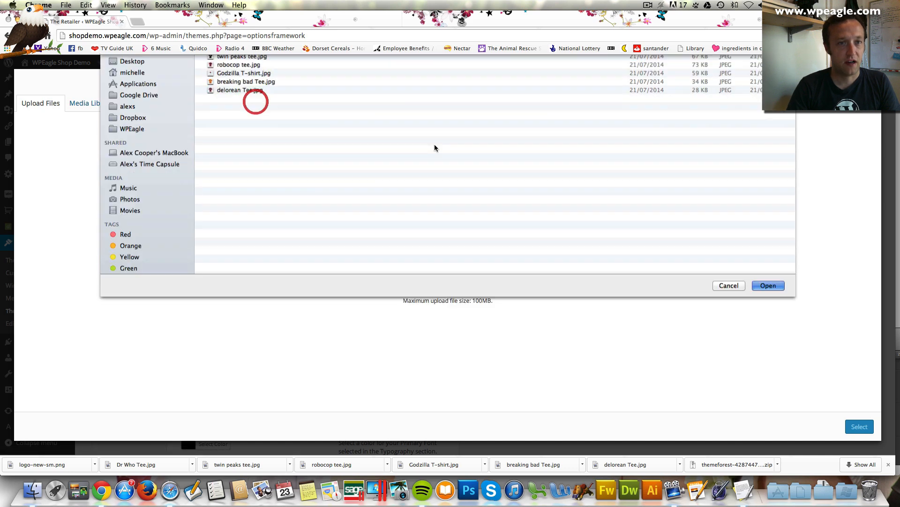
pyautogui.press('Return')
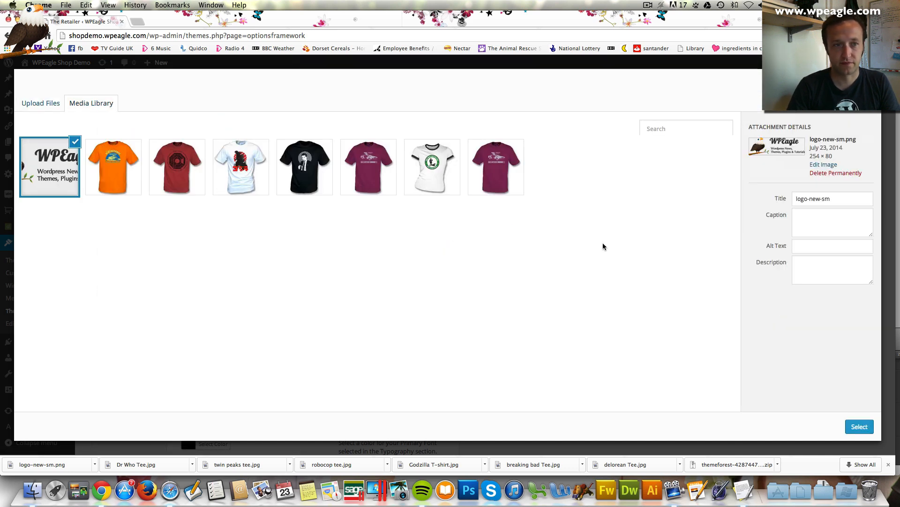
pyautogui.click(859, 426)
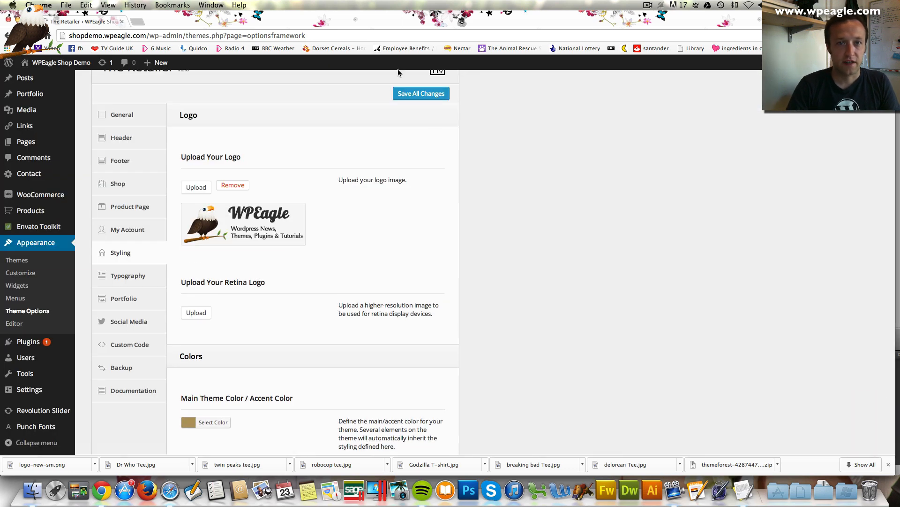
pyautogui.click(412, 93)
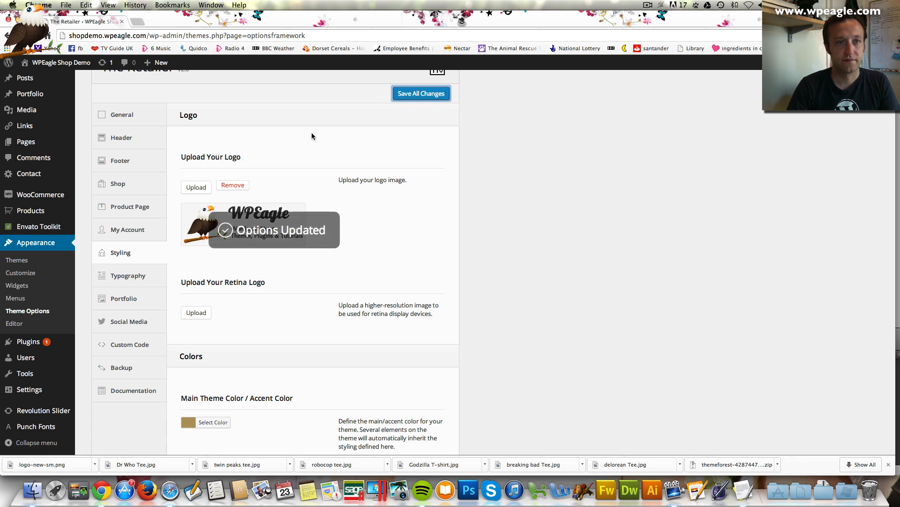
pyautogui.moveTo(57, 64)
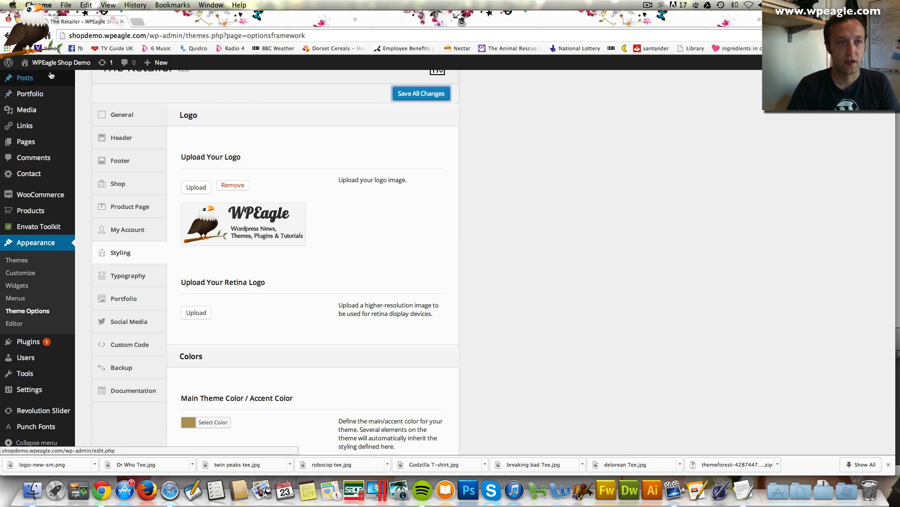
pyautogui.click(33, 79)
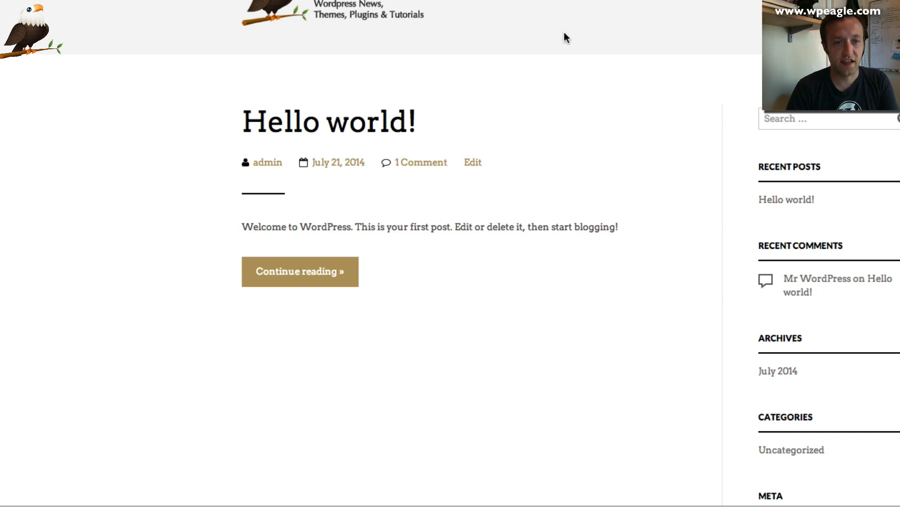
pyautogui.scroll(-1, 564, 32)
pyautogui.scroll(1, 564, 32)
pyautogui.moveTo(19, 2)
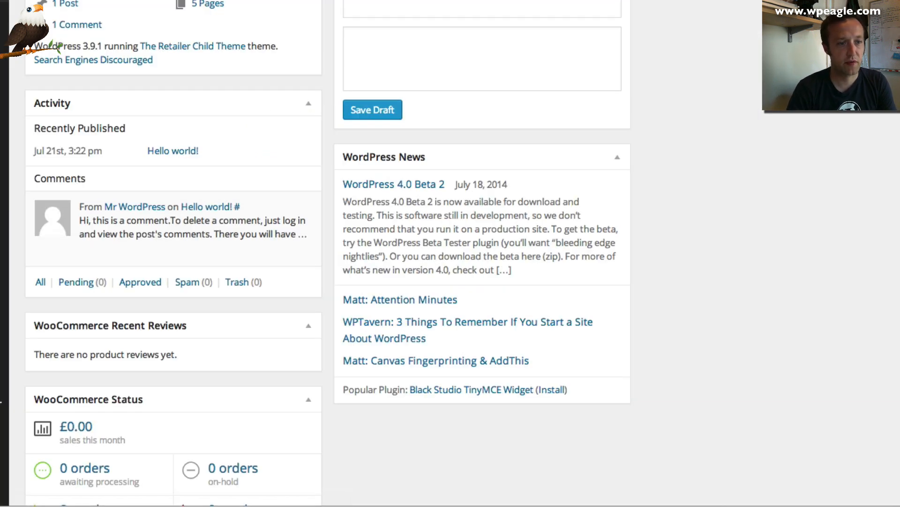
pyautogui.moveTo(4, 275)
pyautogui.click(41, 358)
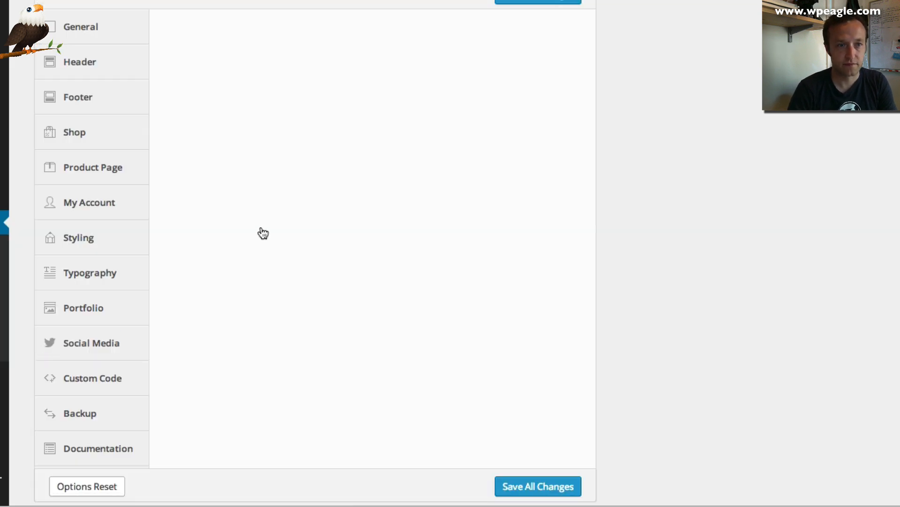
pyautogui.scroll(-6, 296, 181)
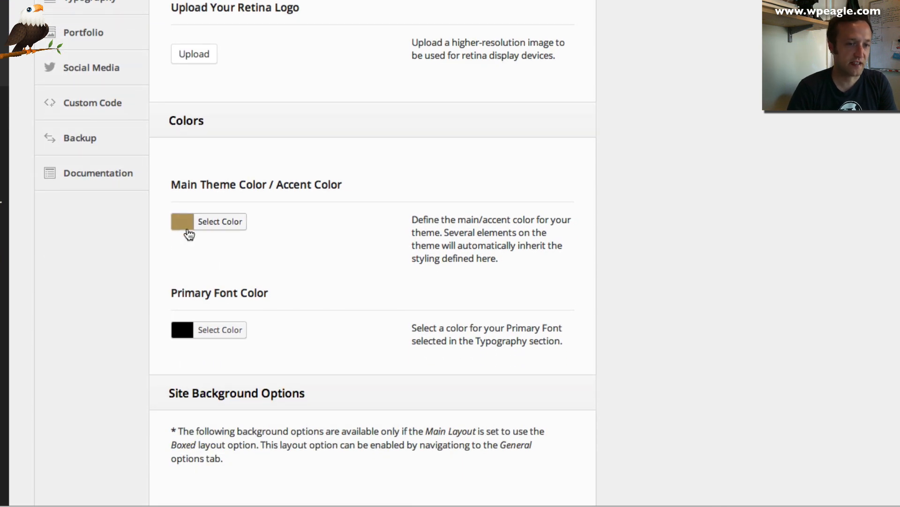
# Set the Main Theme Color to hex ee7f19 and save all changes
pyautogui.click(207, 222)
pyautogui.scroll(-1, 249, 226)
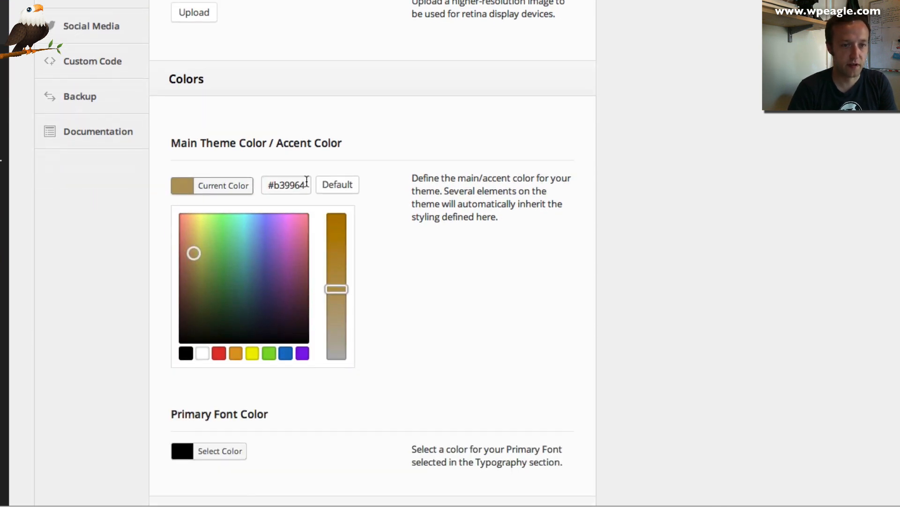
pyautogui.moveTo(304, 184); pyautogui.dragTo(274, 186)
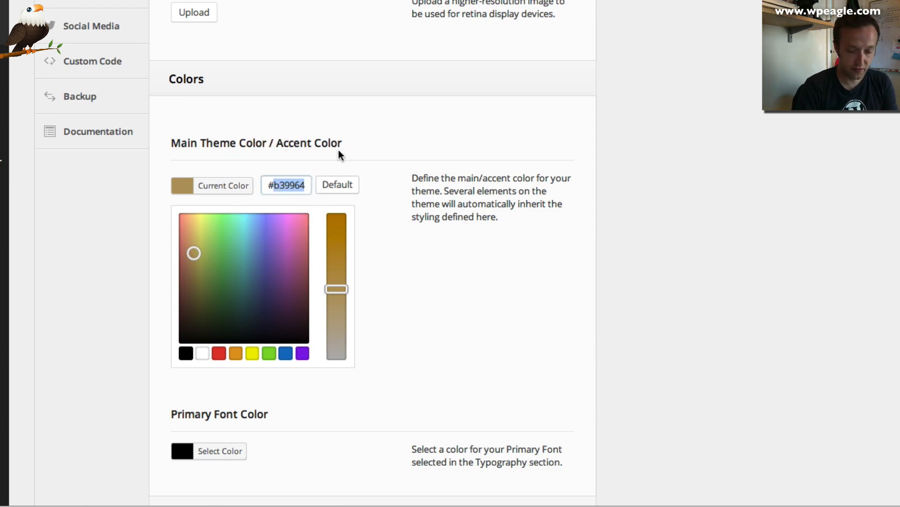
pyautogui.write('ee')
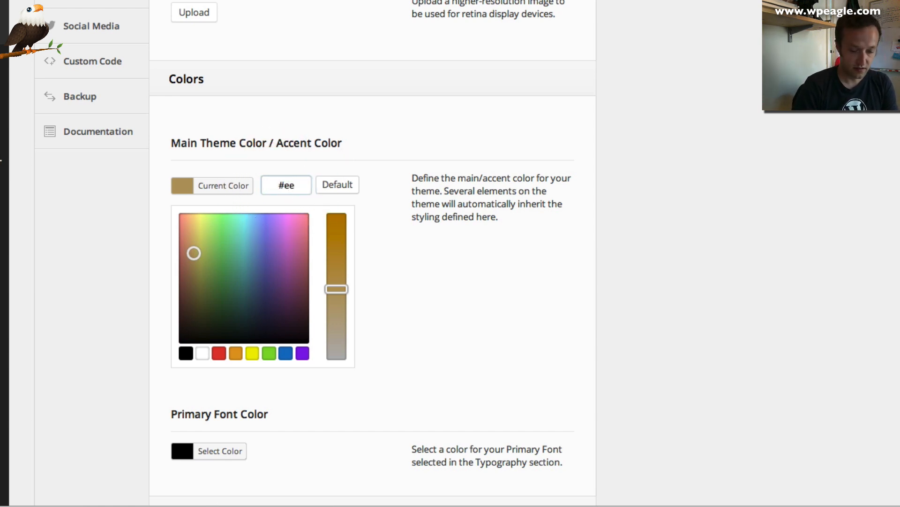
pyautogui.write('7f19')
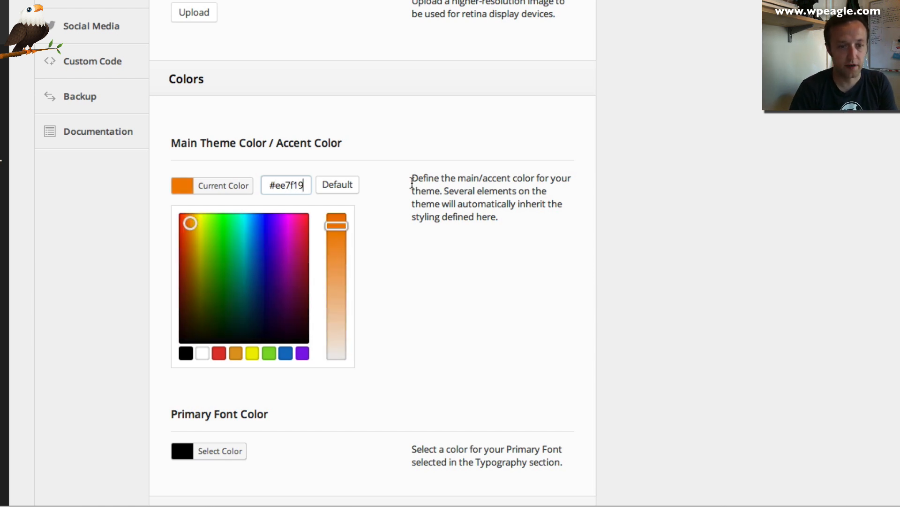
pyautogui.scroll(-8, 398, 195)
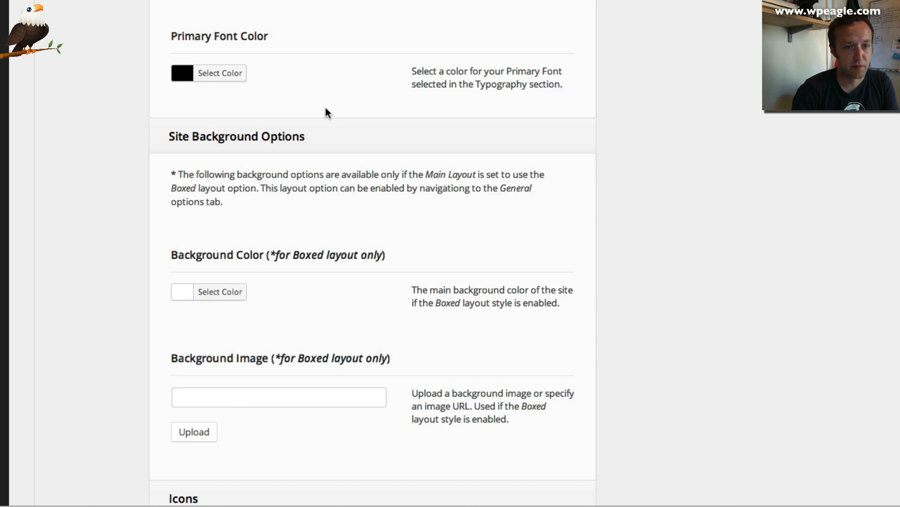
pyautogui.scroll(-7, 326, 110)
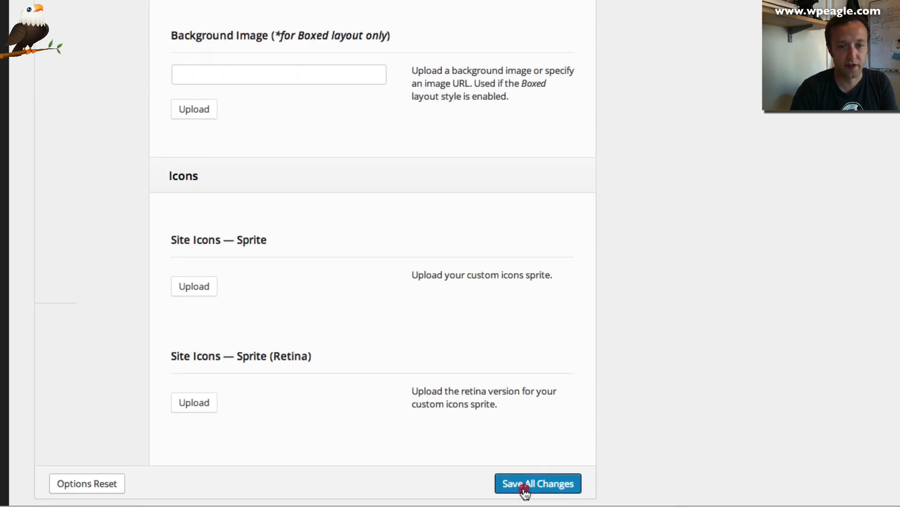
pyautogui.click(527, 486)
pyautogui.scroll(10, 384, 331)
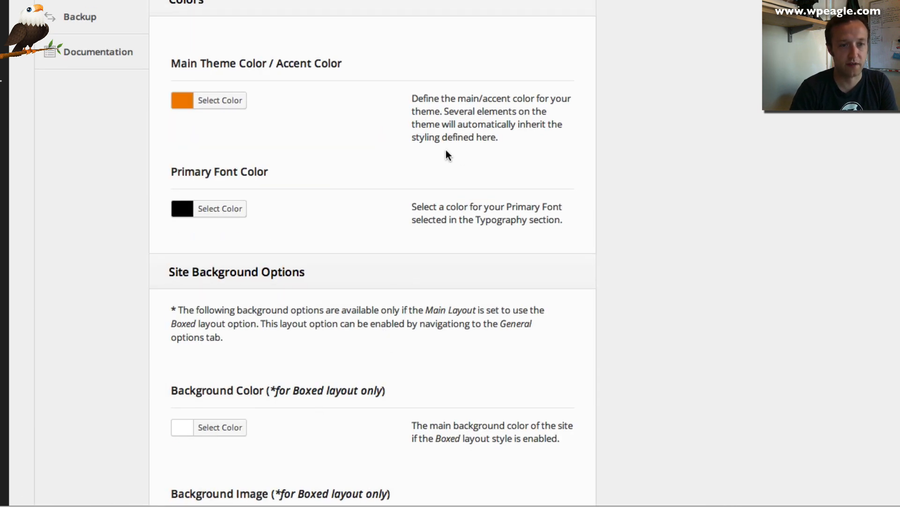
pyautogui.scroll(-10, 444, 145)
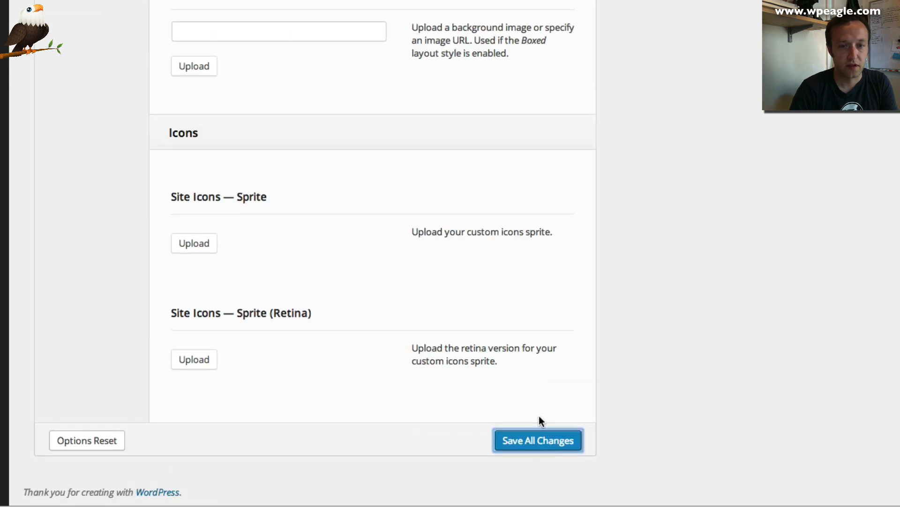
pyautogui.click(535, 440)
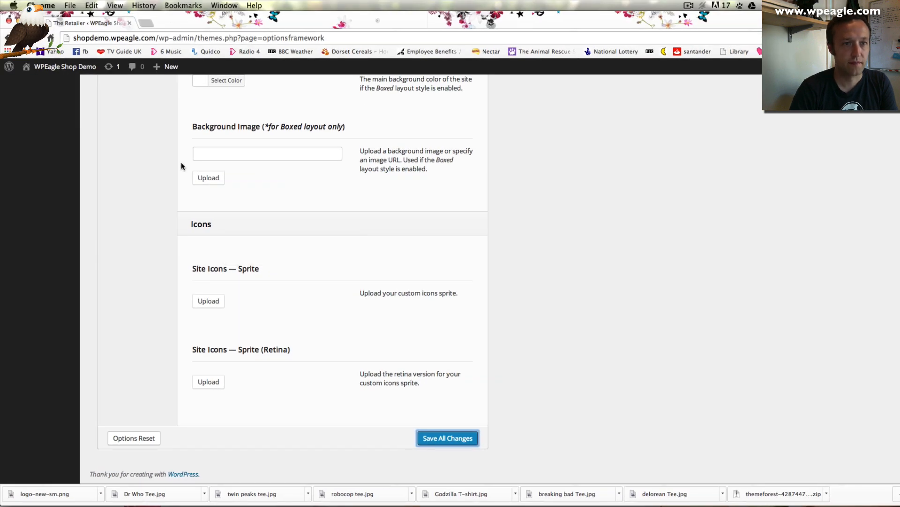
pyautogui.scroll(15, 181, 166)
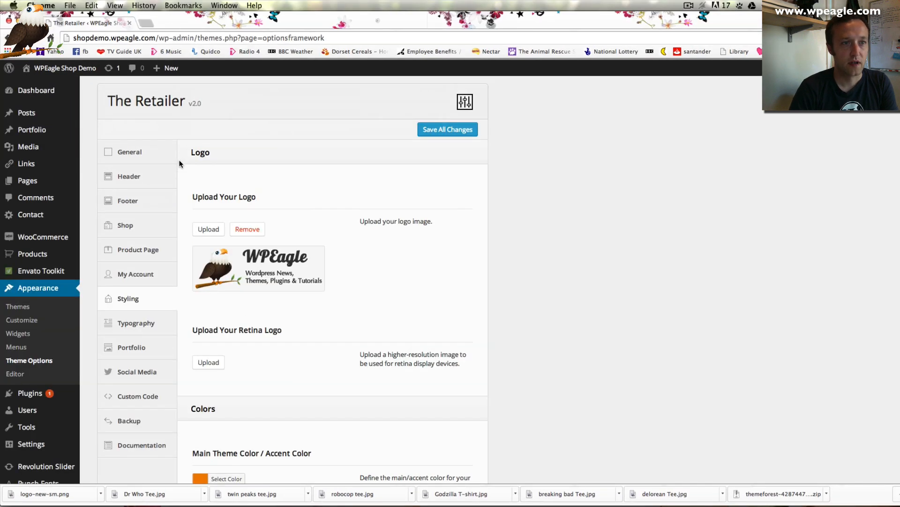
# Visit the live site and check the WPEagle logo and orange accents on the front page
pyautogui.moveTo(78, 70)
pyautogui.click(77, 88)
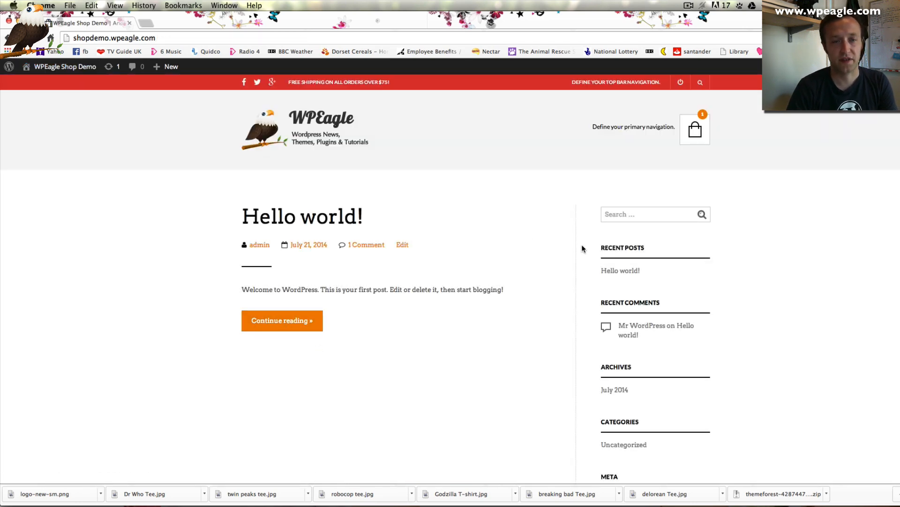
pyautogui.scroll(-10, 475, 174)
pyautogui.scroll(9, 475, 174)
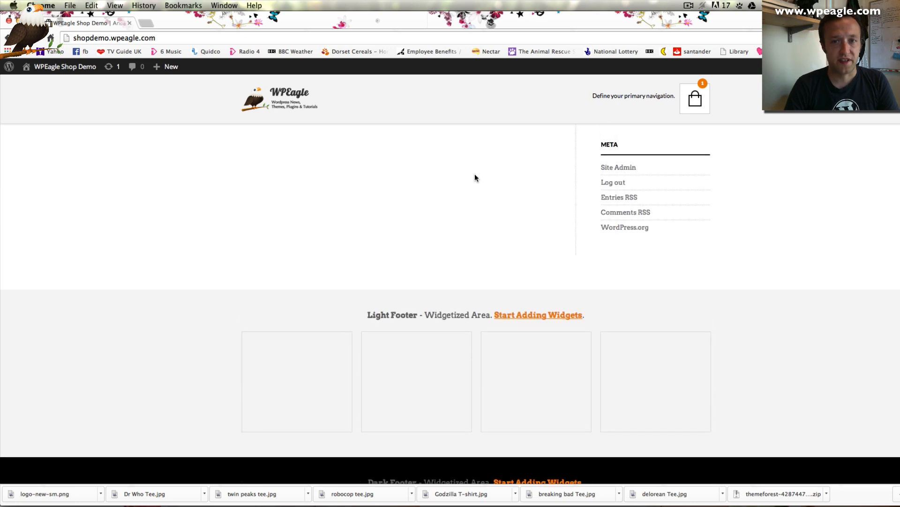
pyautogui.click(474, 174)
pyautogui.scroll(-10, 415, 231)
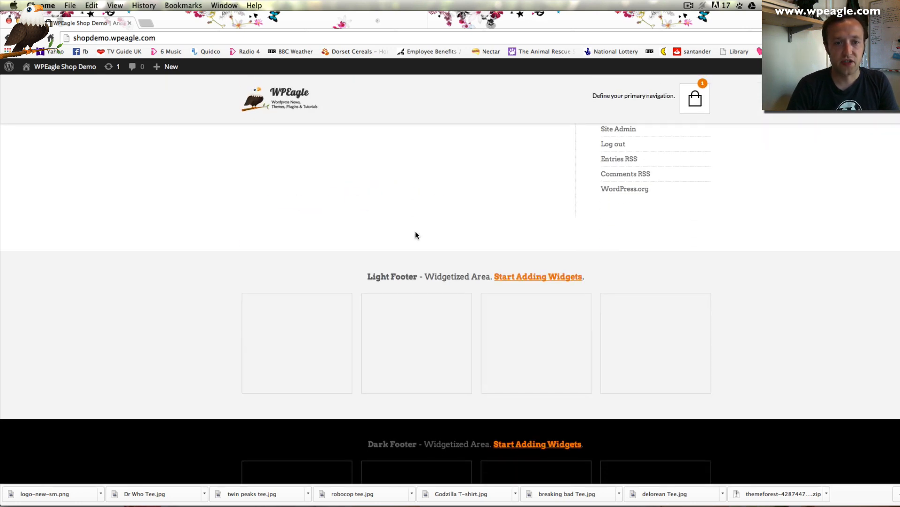
pyautogui.scroll(10, 420, 304)
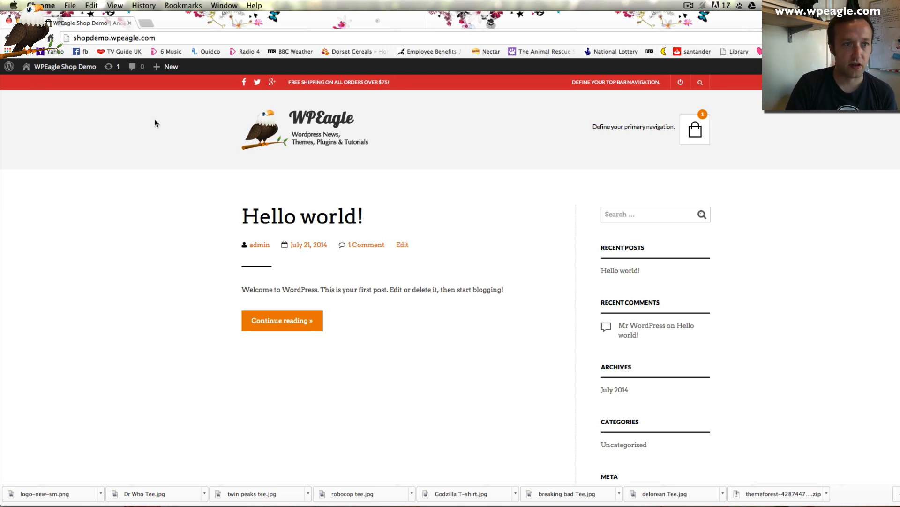
# Return to the Dashboard and go to Pages > All Pages
pyautogui.moveTo(65, 68)
pyautogui.click(63, 83)
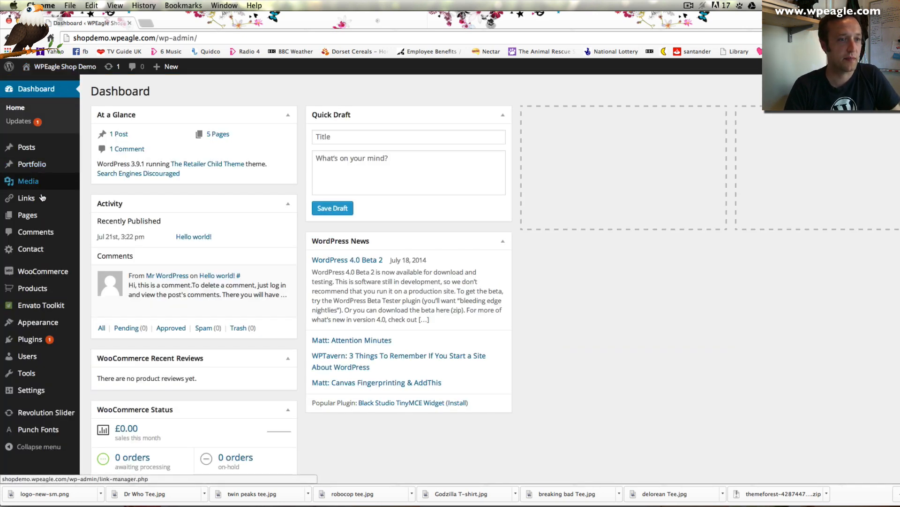
pyautogui.moveTo(45, 200)
pyautogui.moveTo(53, 221)
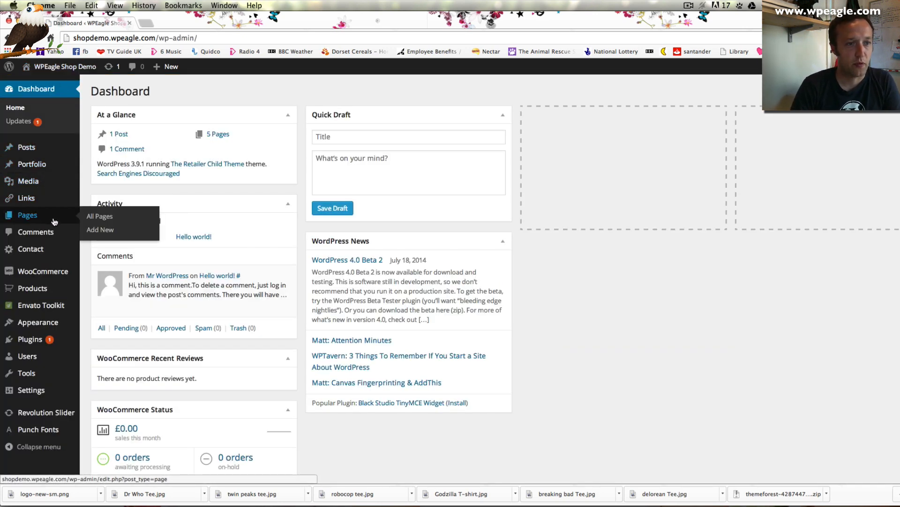
pyautogui.click(99, 216)
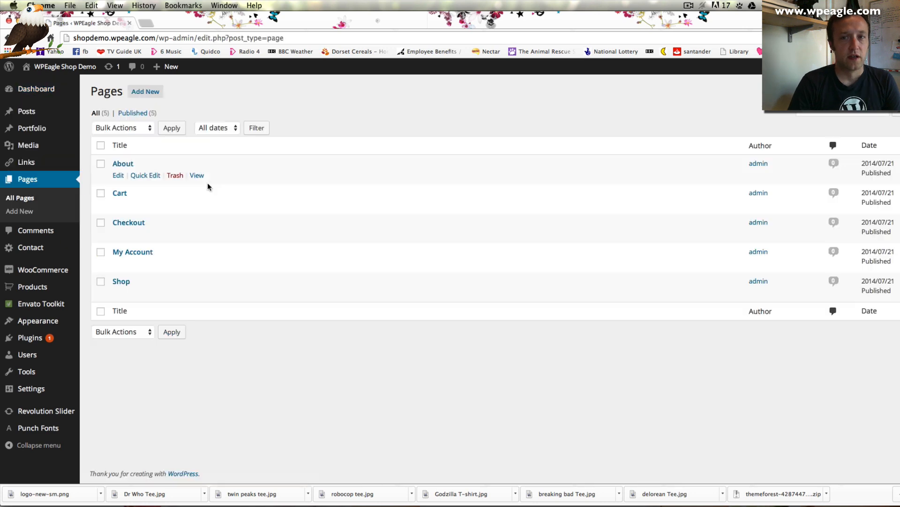
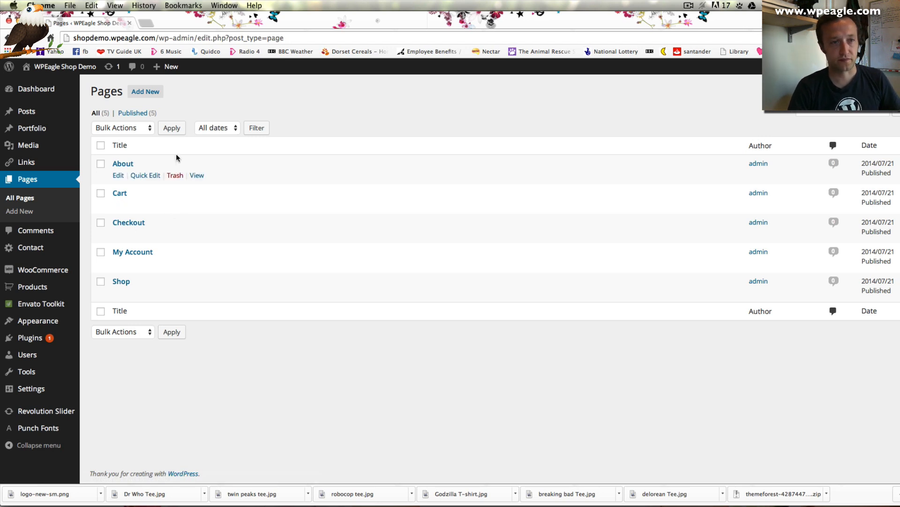
# Create and publish the Home and Contact us pages
pyautogui.click(150, 91)
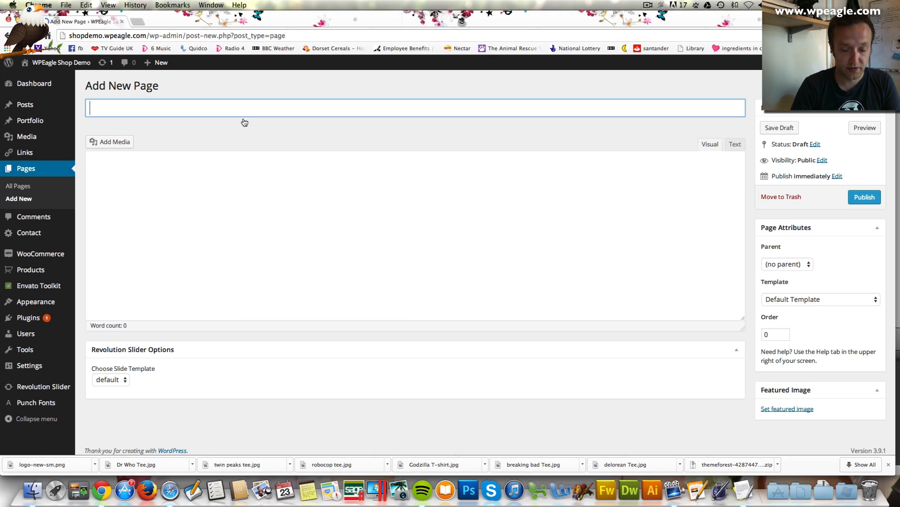
pyautogui.write('Home')
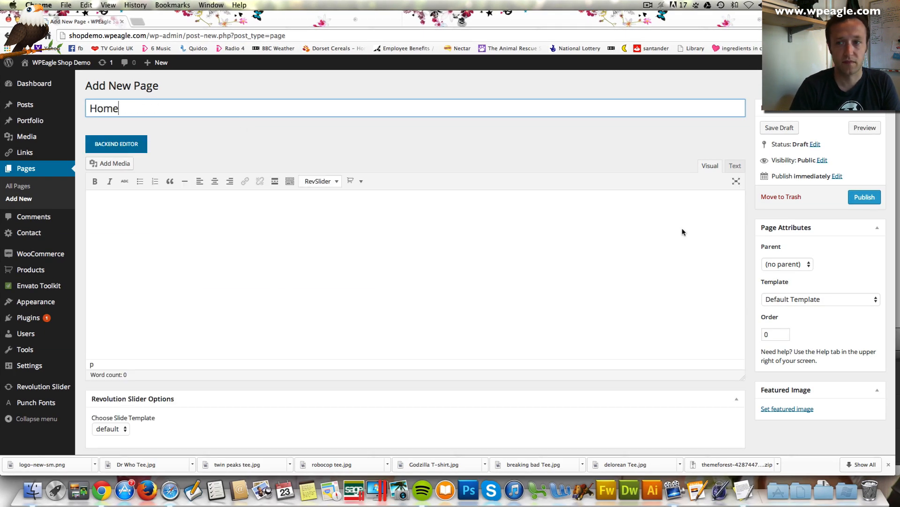
pyautogui.click(867, 197)
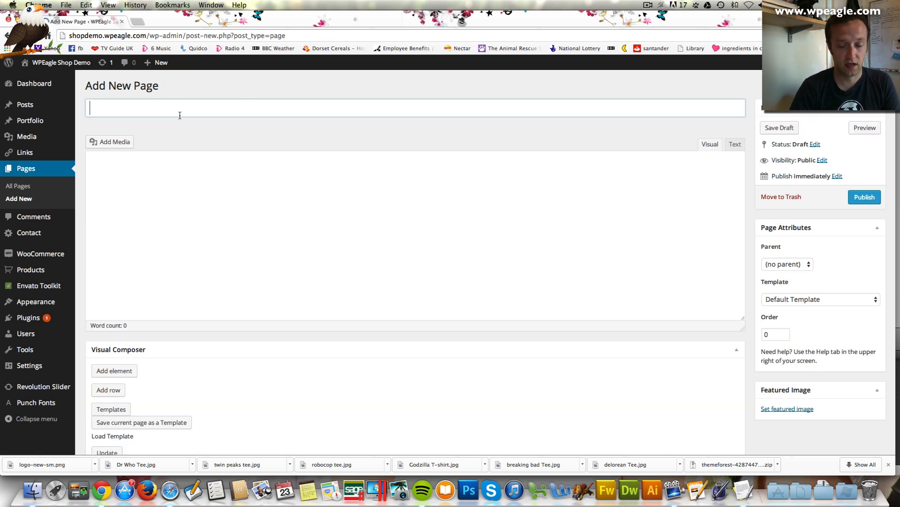
pyautogui.write('Contact us')
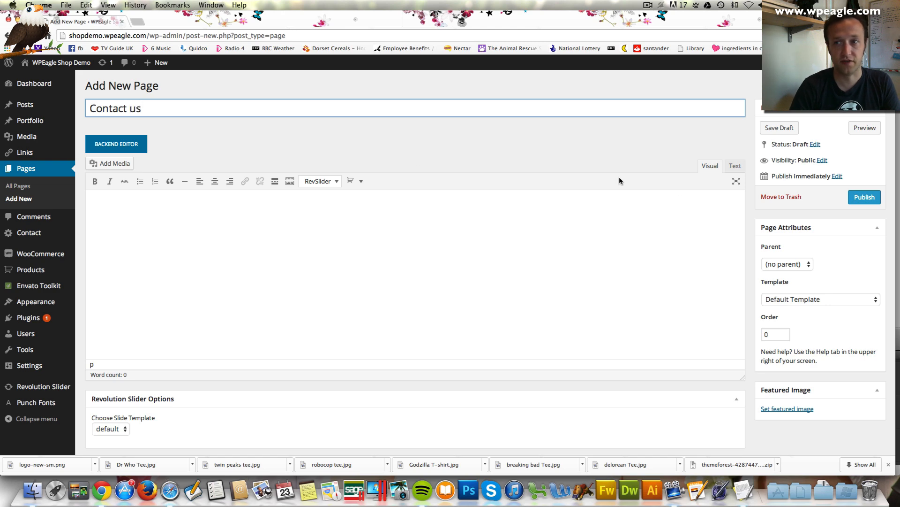
pyautogui.click(864, 196)
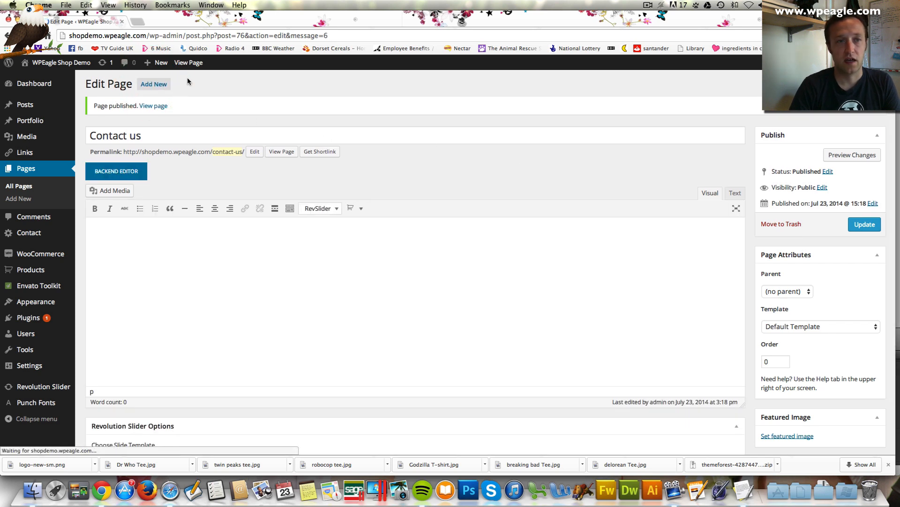
# Create and publish the Shipping and Returns pages
pyautogui.click(153, 84)
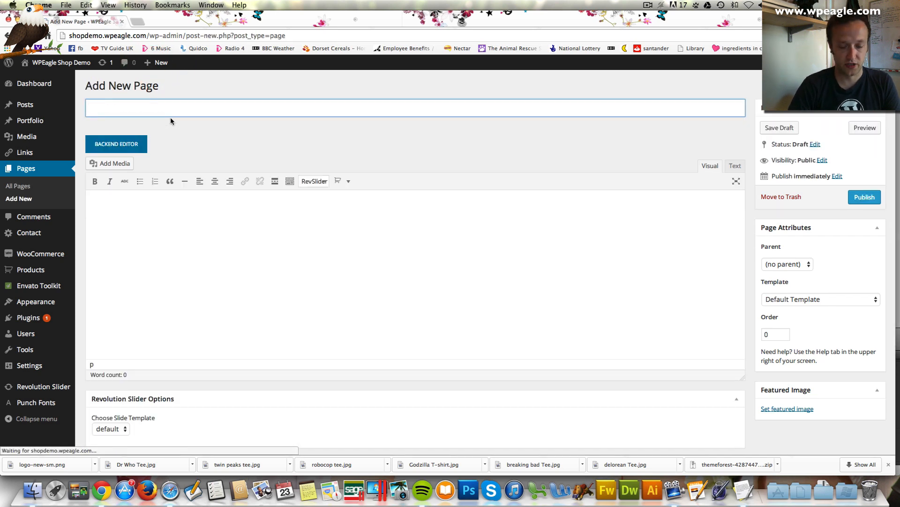
pyautogui.write('Shipping')
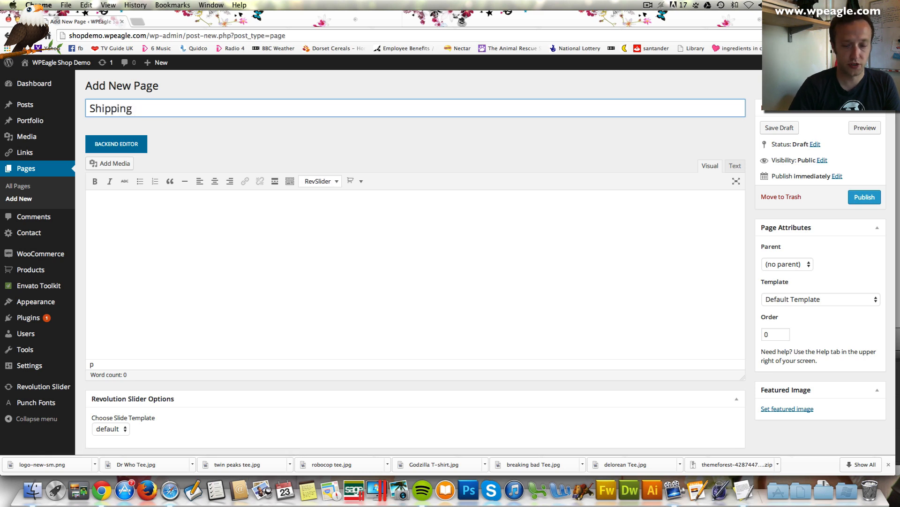
pyautogui.click(864, 197)
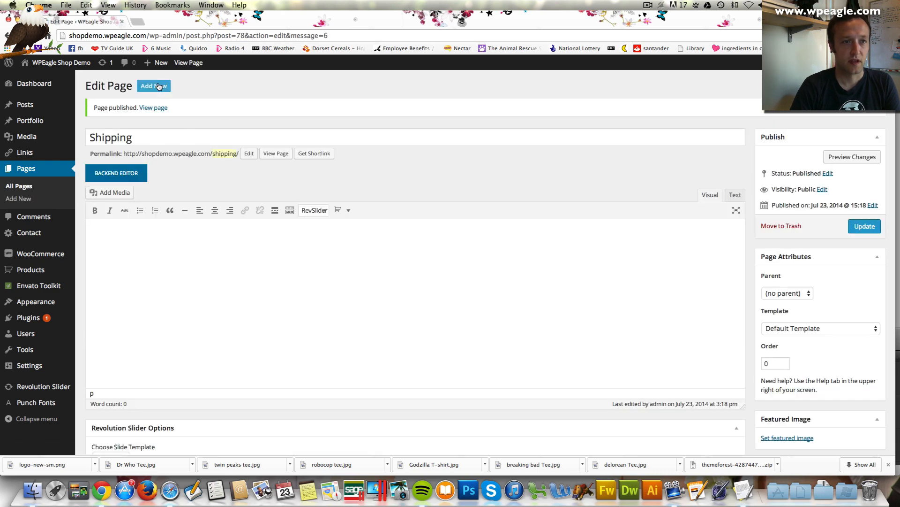
pyautogui.click(159, 86)
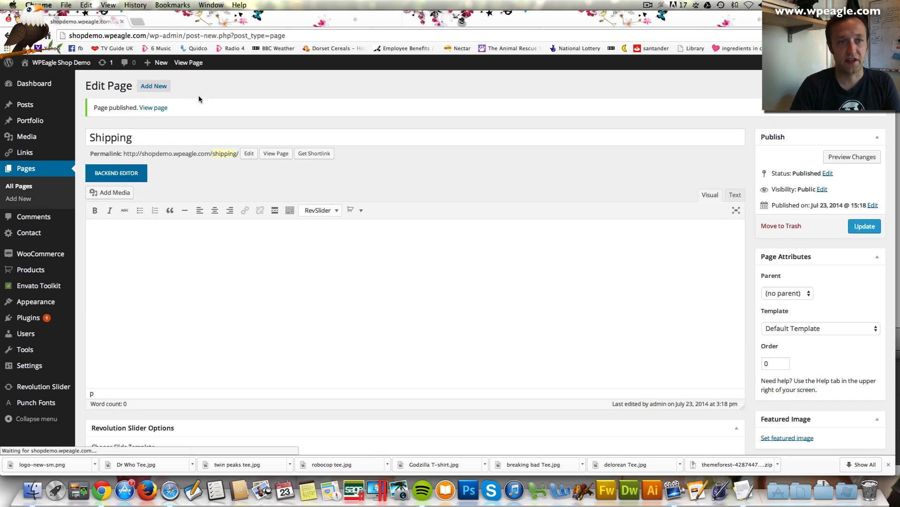
pyautogui.click(160, 112)
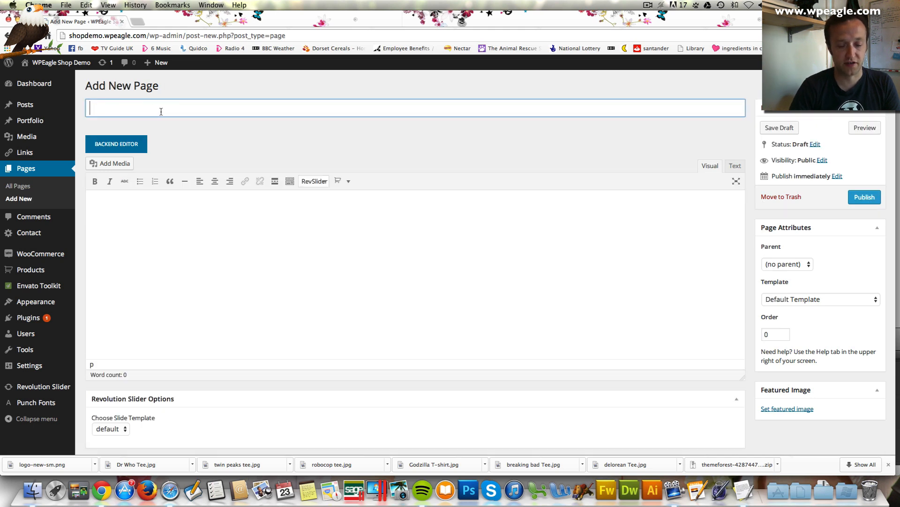
pyautogui.write('Returns')
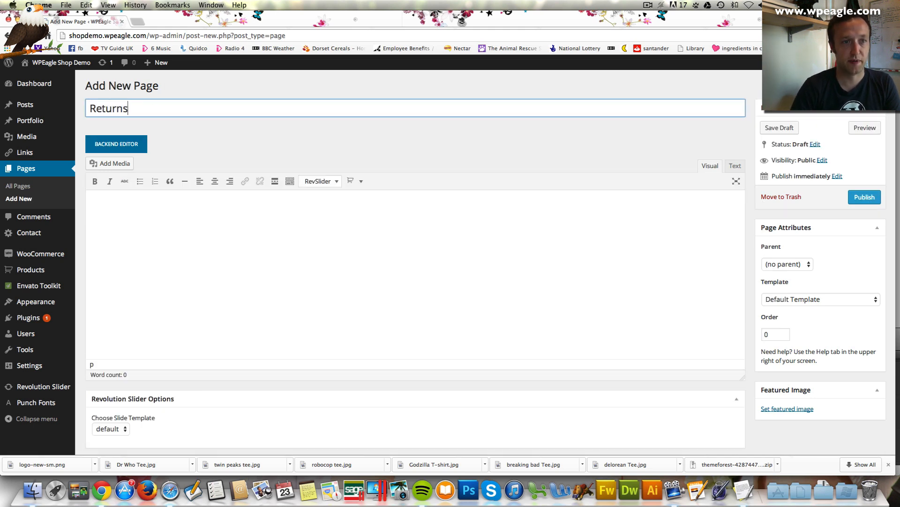
pyautogui.click(863, 197)
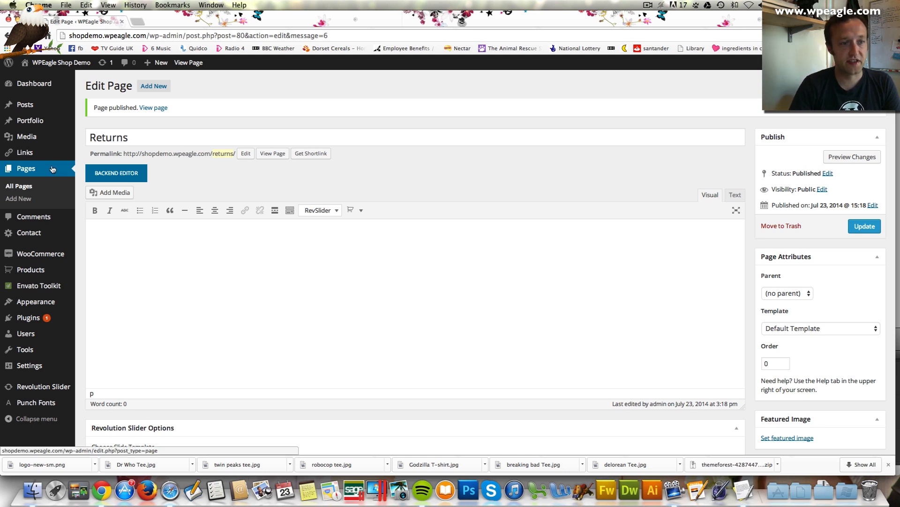
pyautogui.scroll(-1, 52, 174)
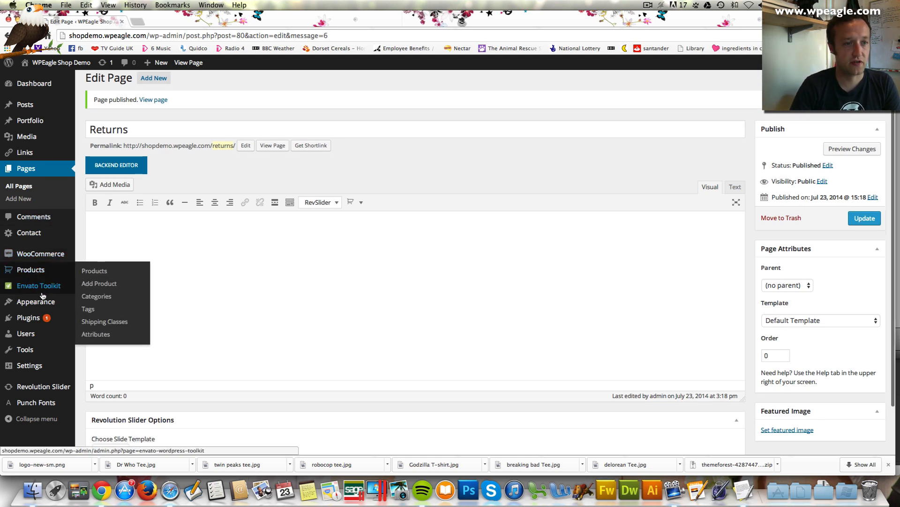
# Create a new menu named Main Menu and assign it as the Primary Menu
pyautogui.moveTo(44, 303)
pyautogui.click(101, 344)
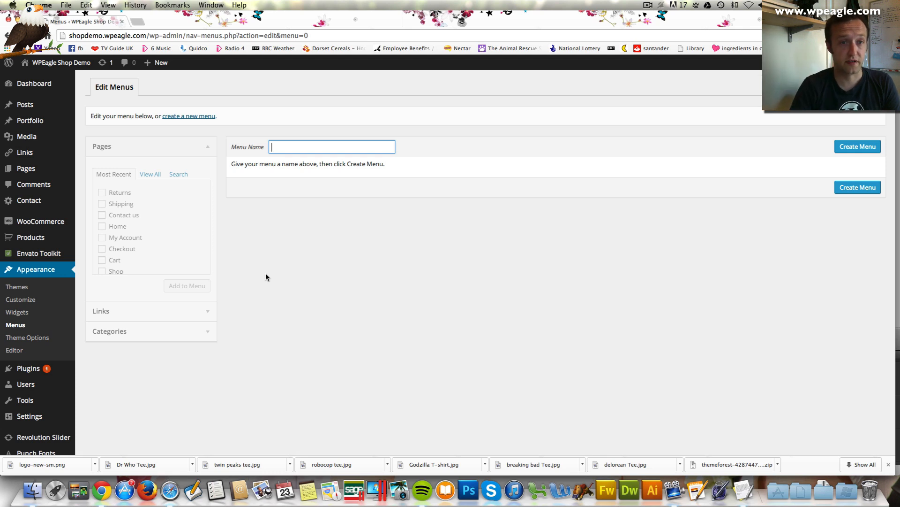
pyautogui.write('Main Menu')
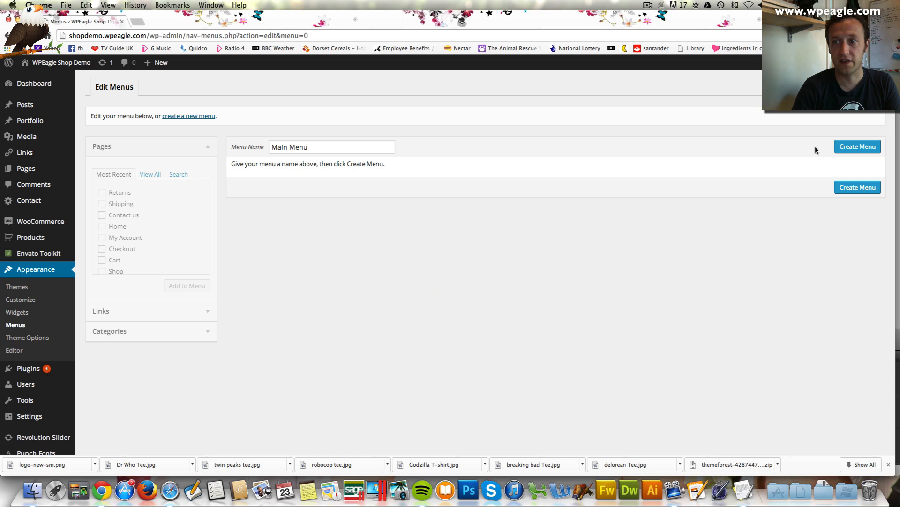
pyautogui.click(844, 146)
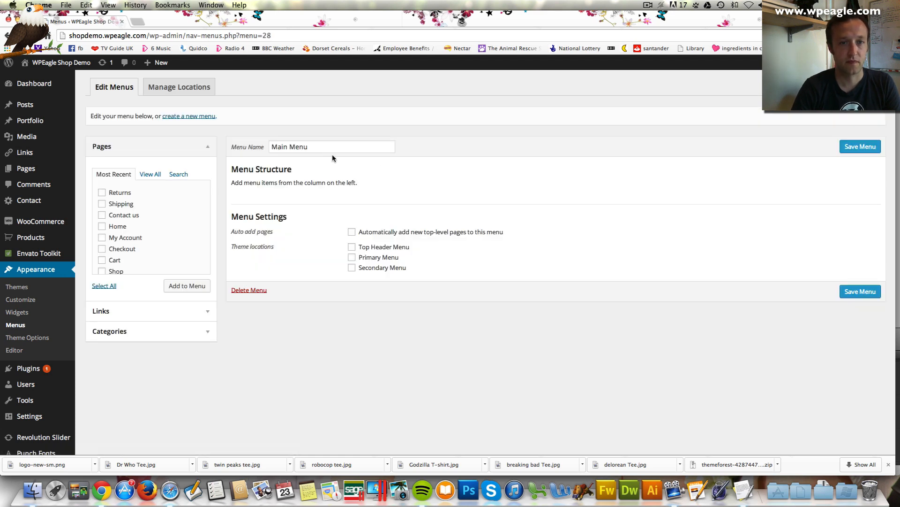
pyautogui.scroll(-1, 329, 158)
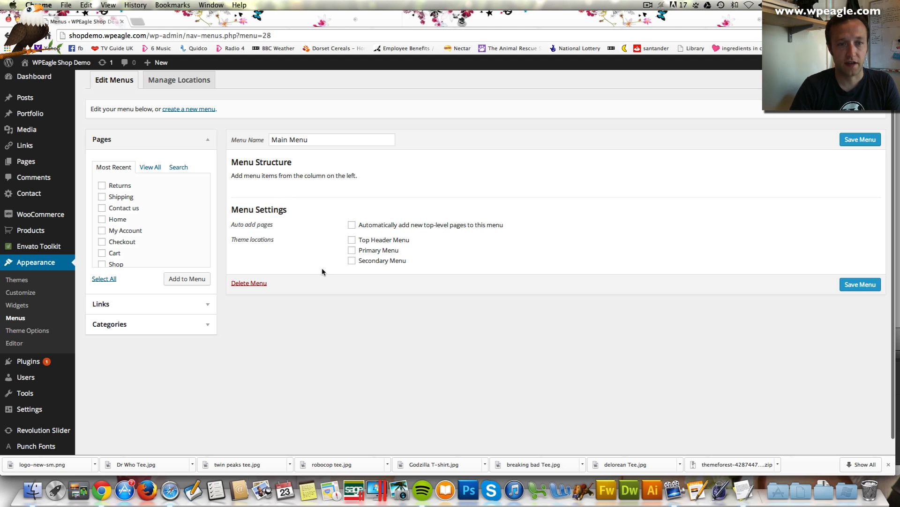
pyautogui.click(351, 252)
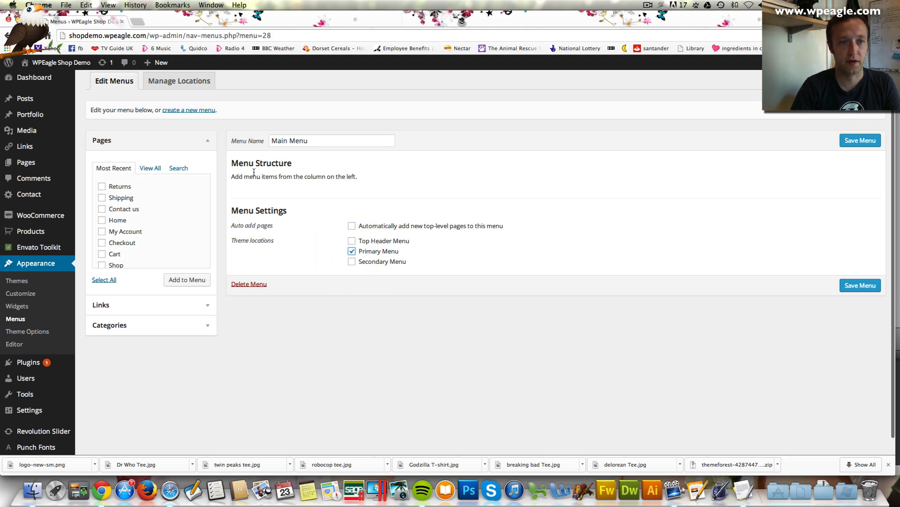
# Add the Home, Shop, About and Contact us pages to Main Menu
pyautogui.scroll(-1, 127, 204)
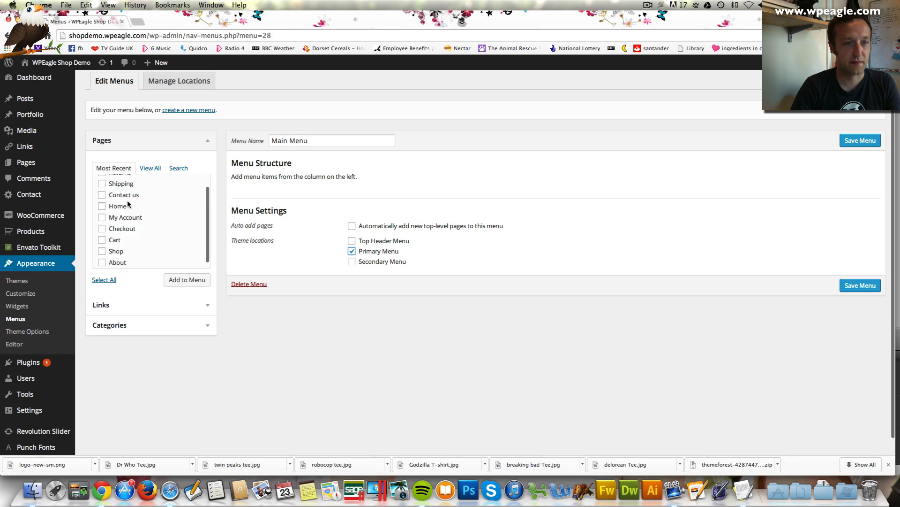
pyautogui.click(103, 206)
pyautogui.scroll(-1, 136, 215)
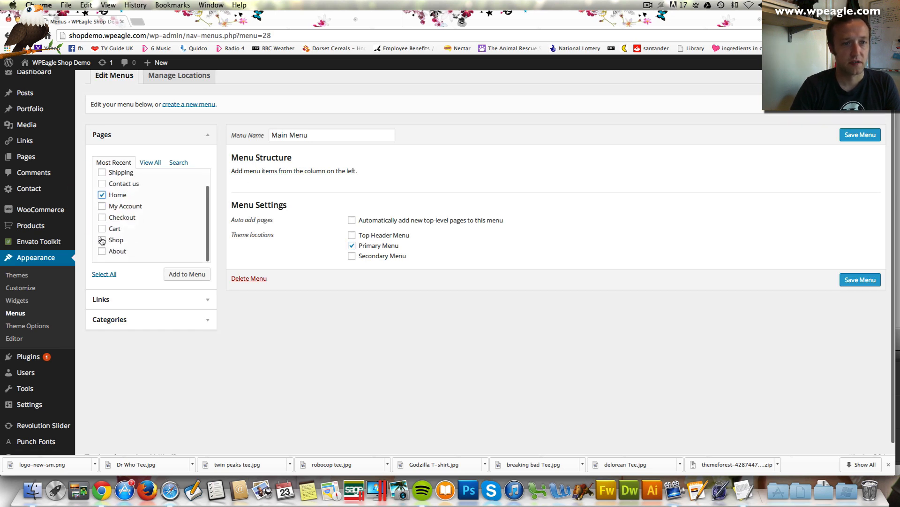
pyautogui.click(101, 240)
pyautogui.scroll(2, 146, 218)
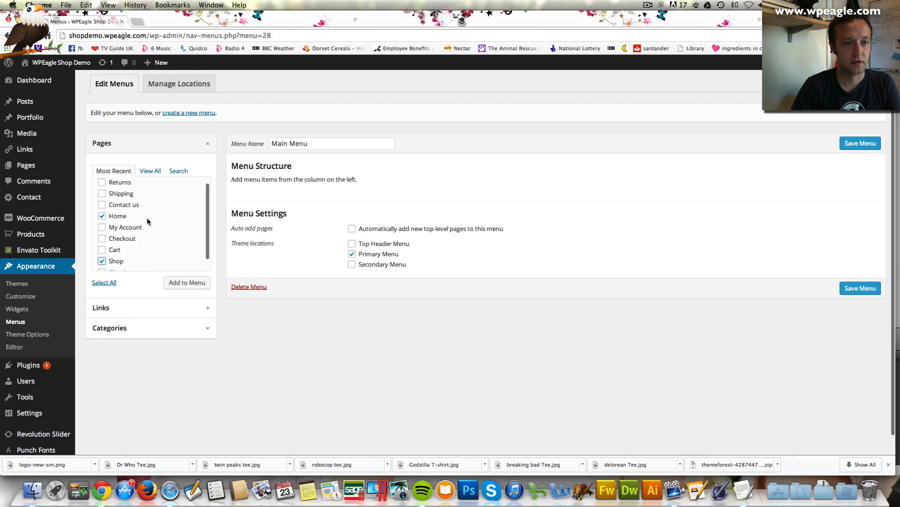
pyautogui.scroll(-1, 147, 219)
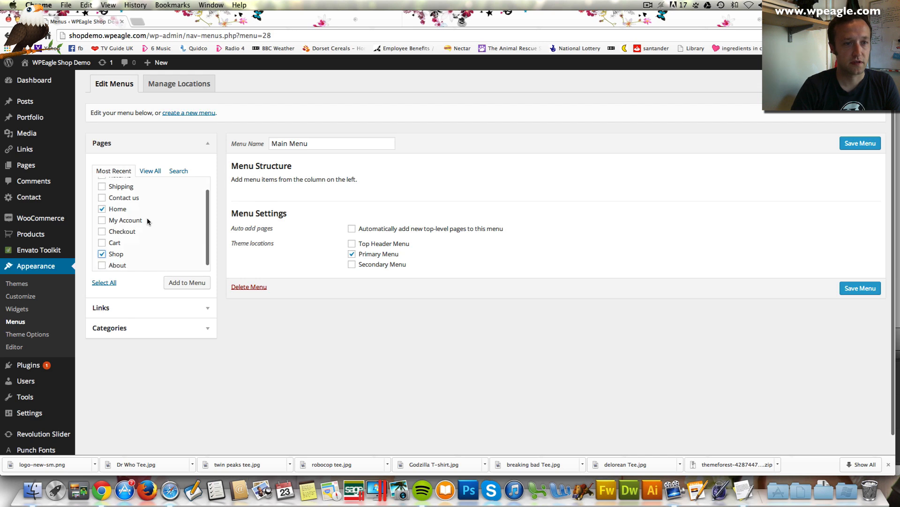
pyautogui.click(103, 263)
pyautogui.scroll(2, 147, 226)
pyautogui.scroll(-1, 146, 223)
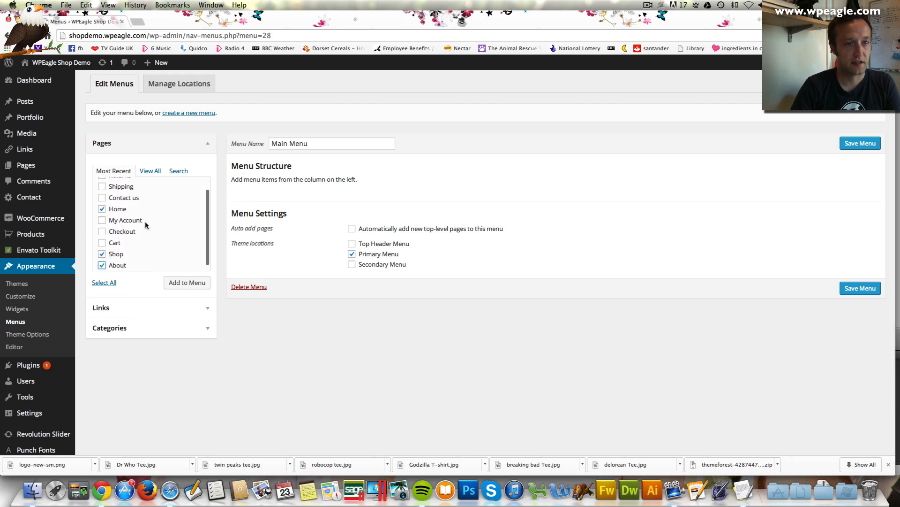
pyautogui.click(104, 198)
pyautogui.scroll(-1, 164, 198)
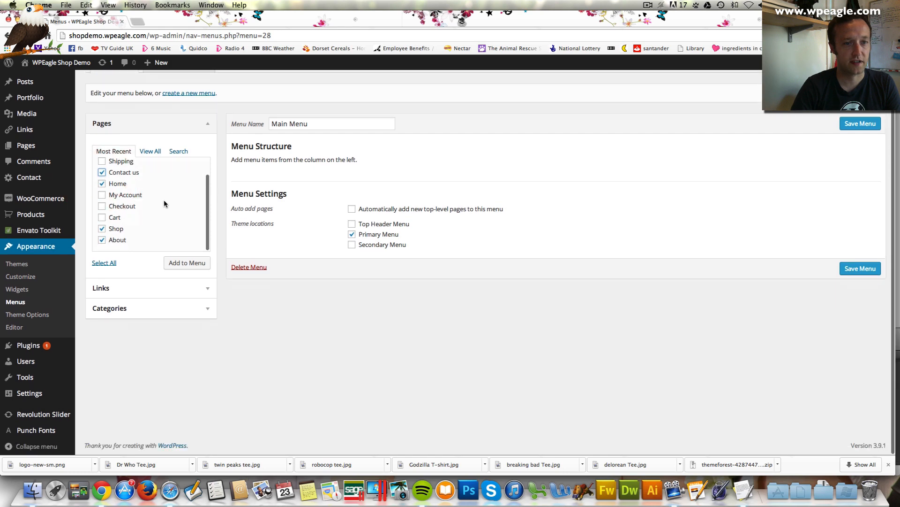
pyautogui.click(200, 265)
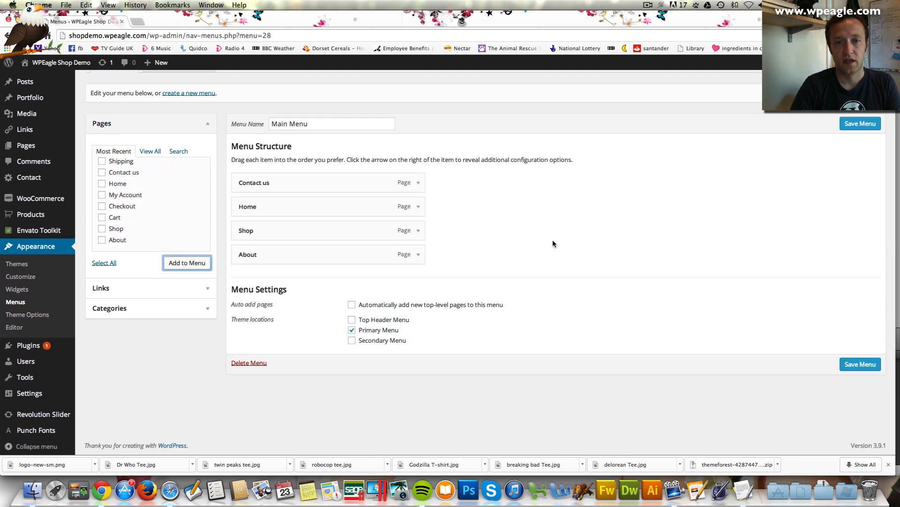
# Move Home to the top and Contact us to the end, then save Main Menu
pyautogui.moveTo(297, 209); pyautogui.dragTo(257, 169)
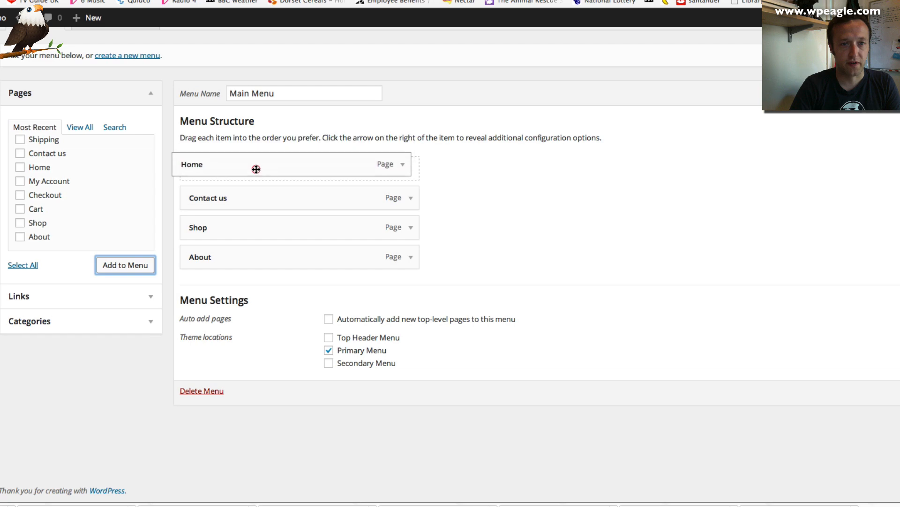
pyautogui.moveTo(266, 203); pyautogui.dragTo(297, 255)
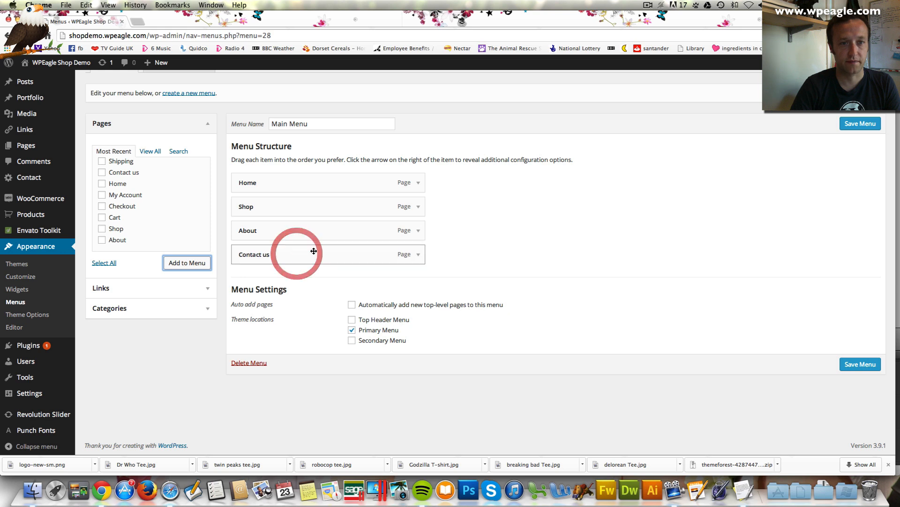
pyautogui.click(855, 125)
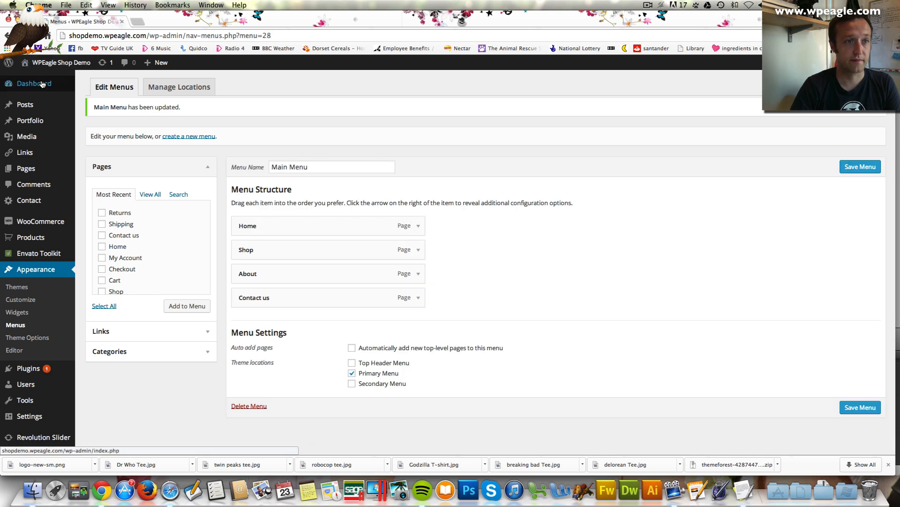
pyautogui.click(57, 81)
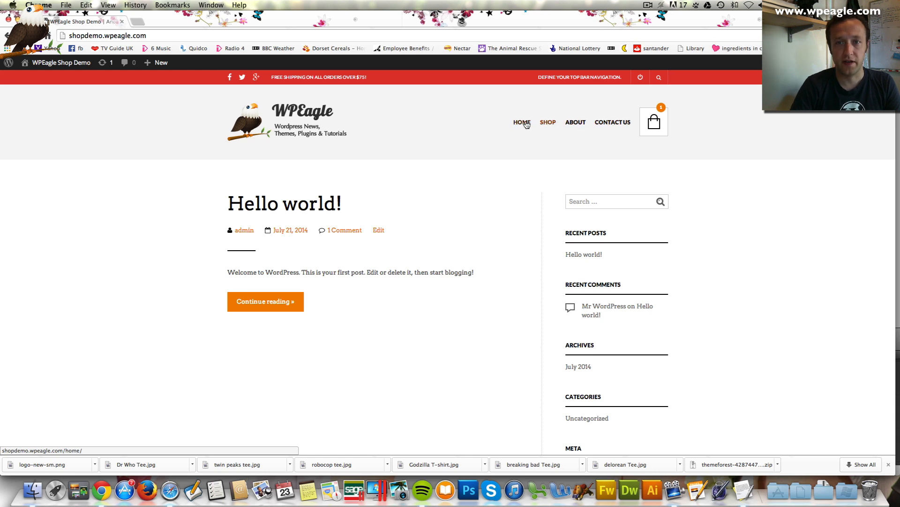
# Browse the live Shop, About and Contact us pages, then return to the Dashboard
pyautogui.click(550, 124)
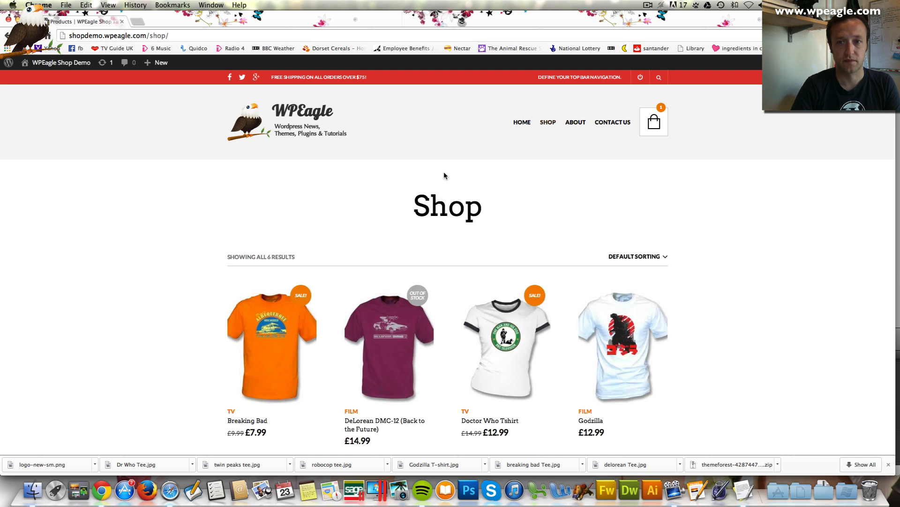
pyautogui.scroll(-5, 444, 176)
pyautogui.scroll(5, 444, 175)
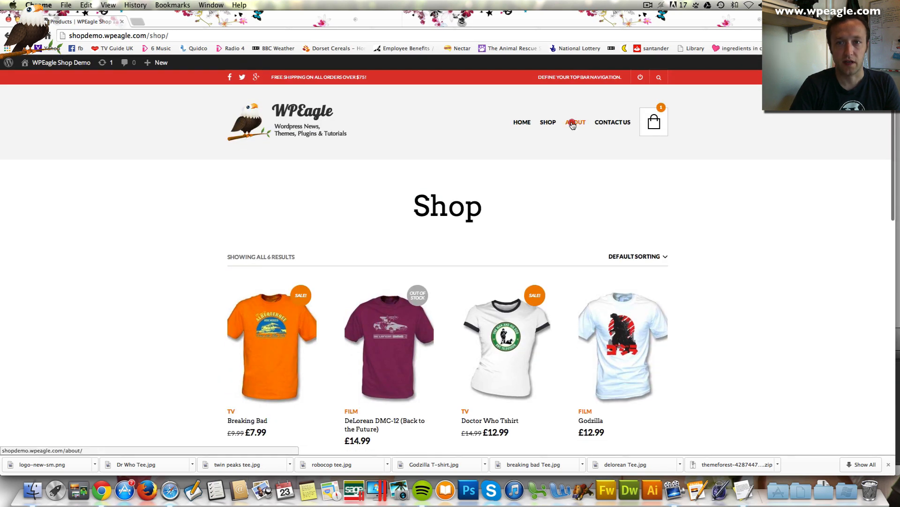
pyautogui.click(573, 123)
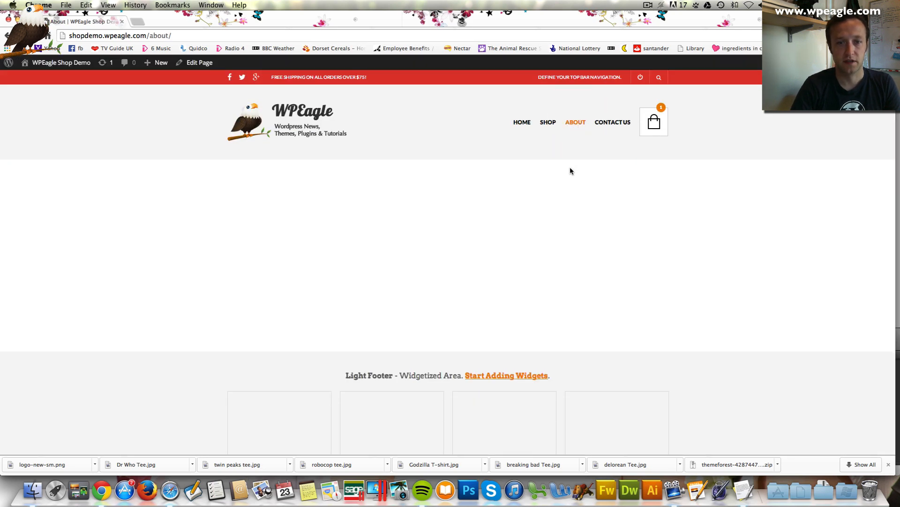
pyautogui.scroll(-1, 371, 187)
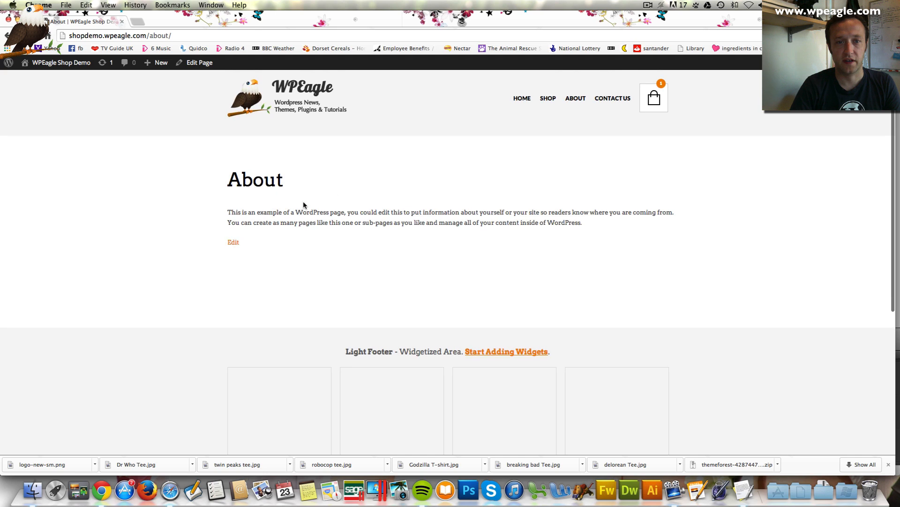
pyautogui.click(611, 101)
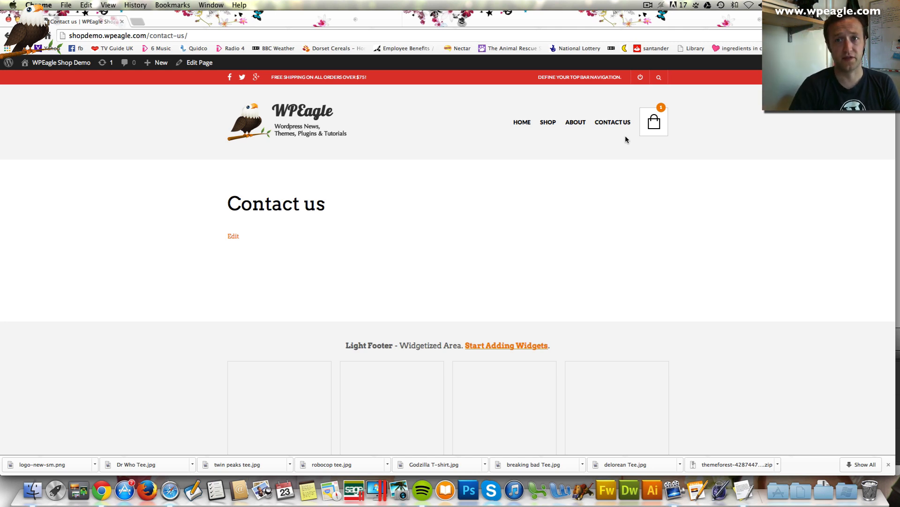
pyautogui.moveTo(61, 62)
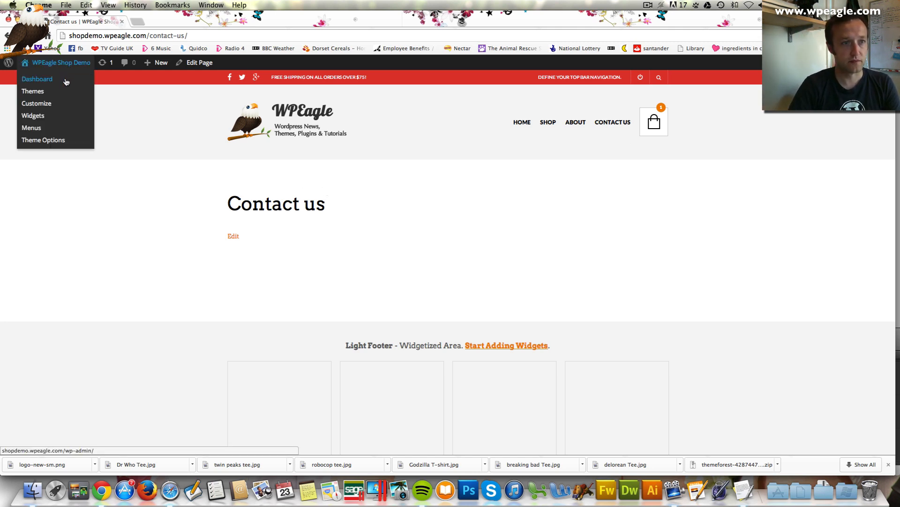
pyautogui.click(67, 81)
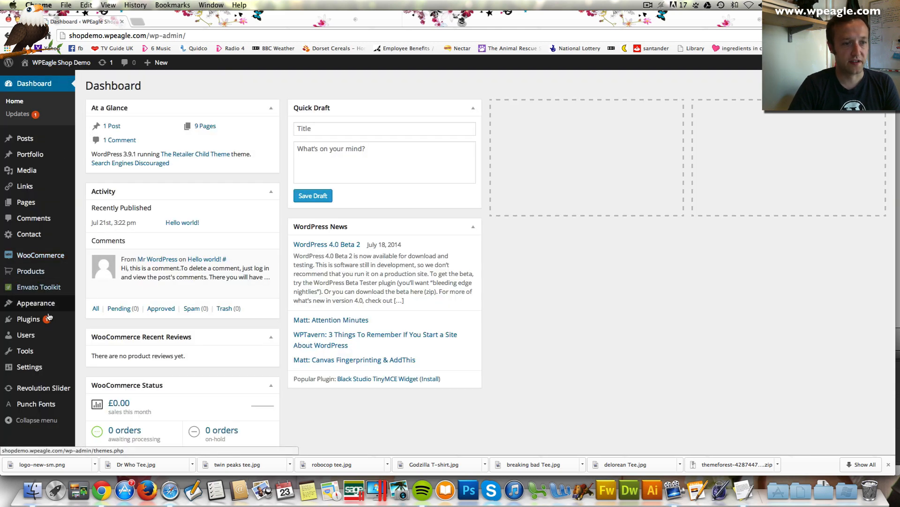
# Add the Shipping and Returns pages to Main Menu
pyautogui.moveTo(56, 307)
pyautogui.click(119, 334)
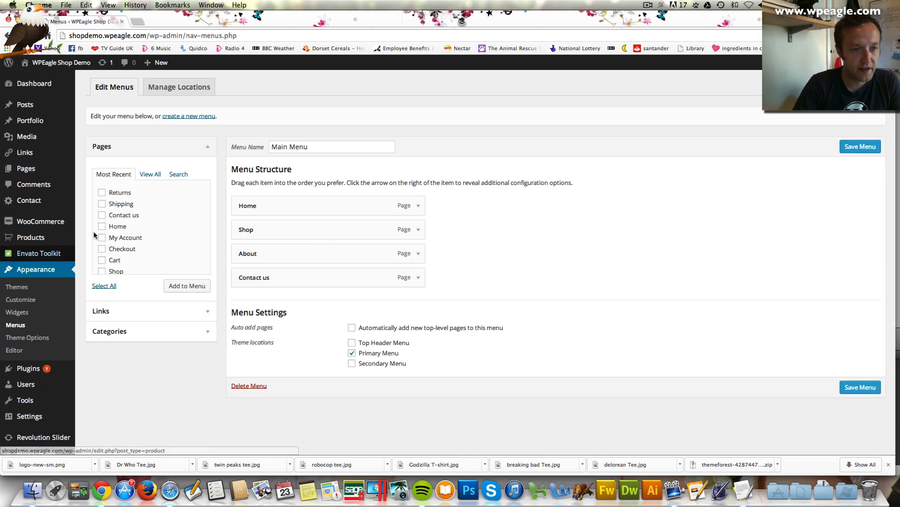
pyautogui.scroll(-2, 124, 236)
pyautogui.scroll(-1, 124, 236)
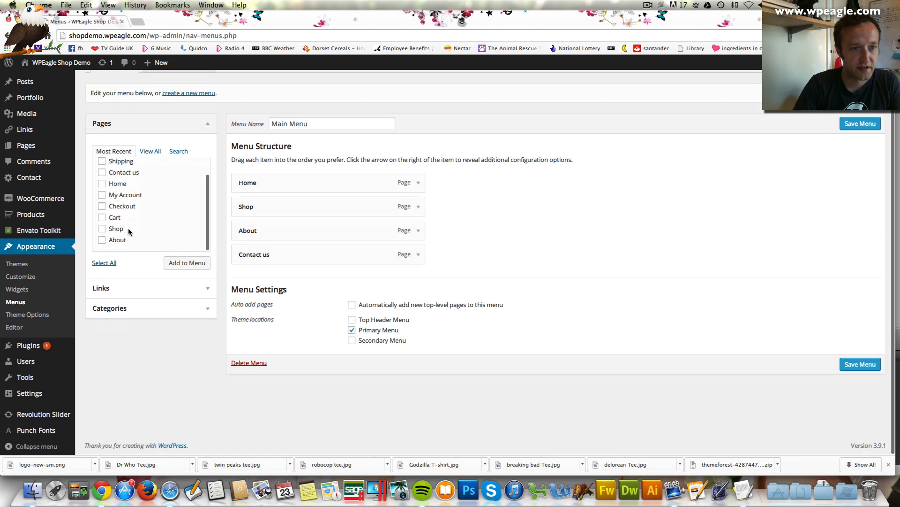
pyautogui.scroll(2, 128, 227)
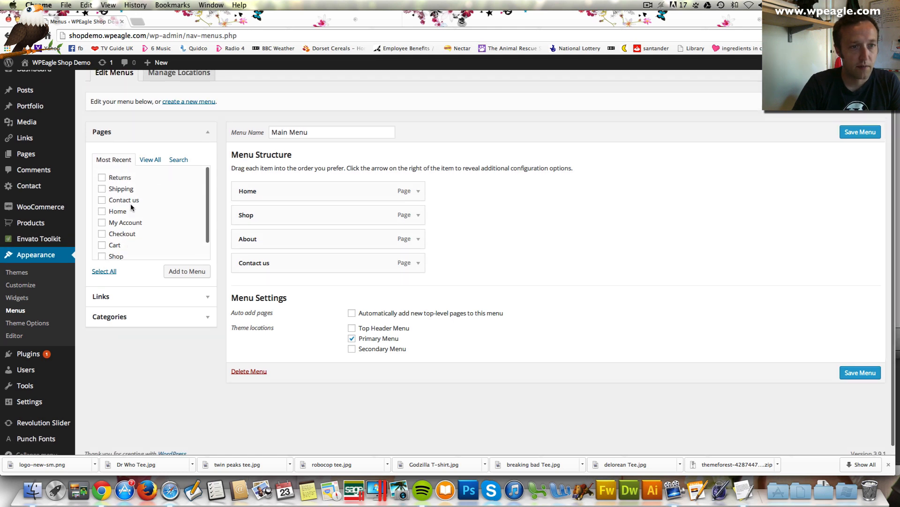
pyautogui.click(102, 189)
pyautogui.click(102, 177)
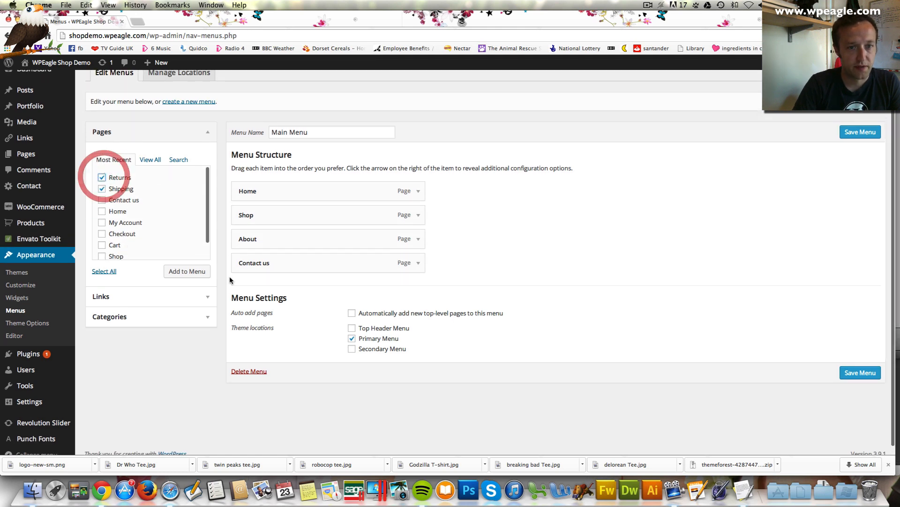
pyautogui.click(187, 271)
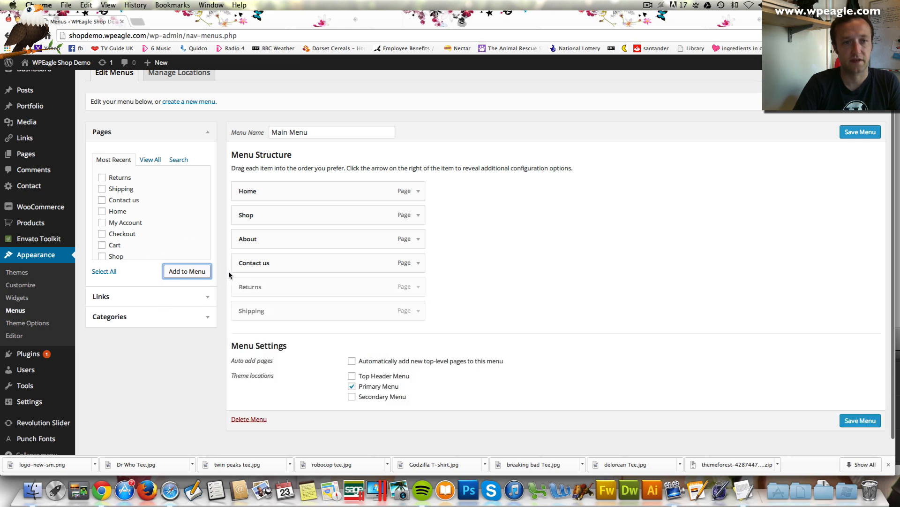
# Place Returns then Shipping between About and Contact us, and save Main Menu
pyautogui.moveTo(301, 287); pyautogui.dragTo(293, 268)
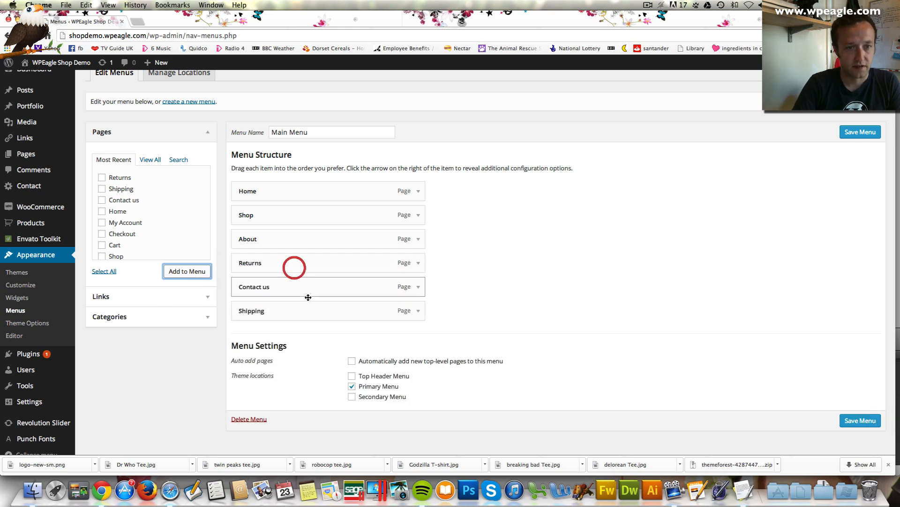
pyautogui.moveTo(297, 309); pyautogui.dragTo(296, 287)
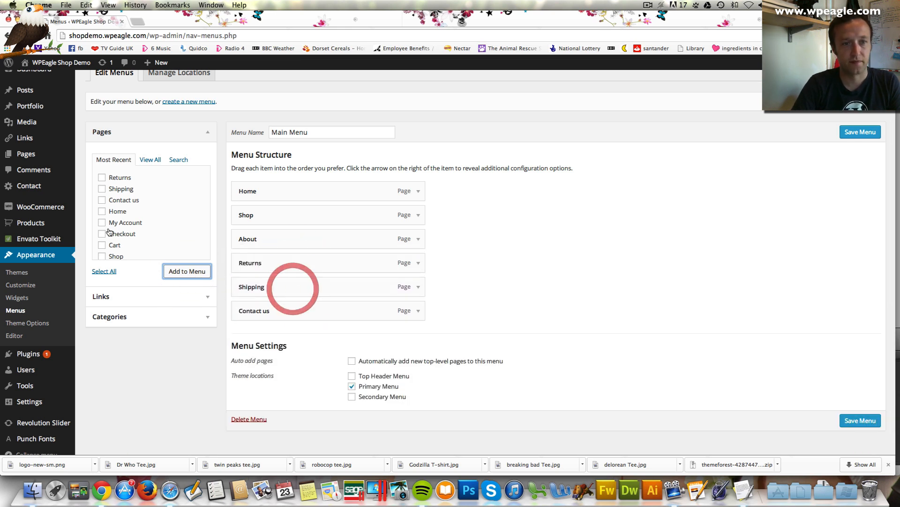
pyautogui.scroll(-3, 155, 207)
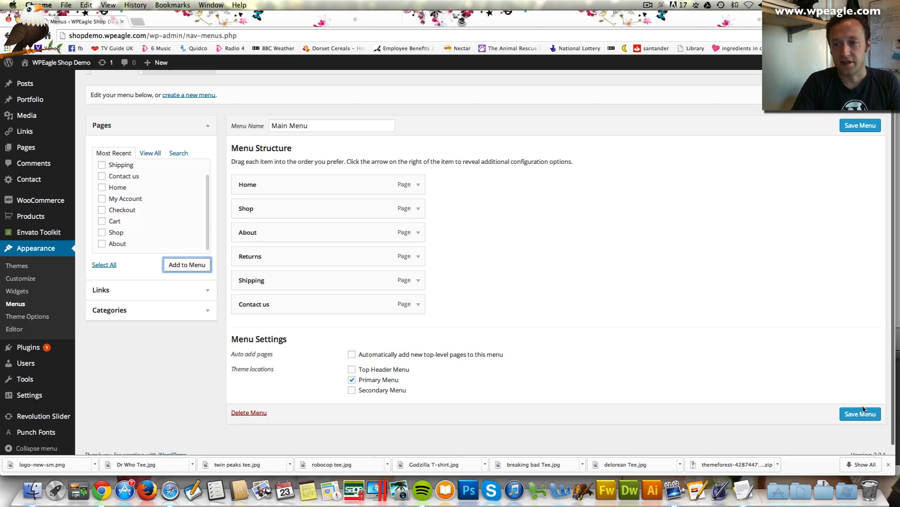
pyautogui.click(862, 413)
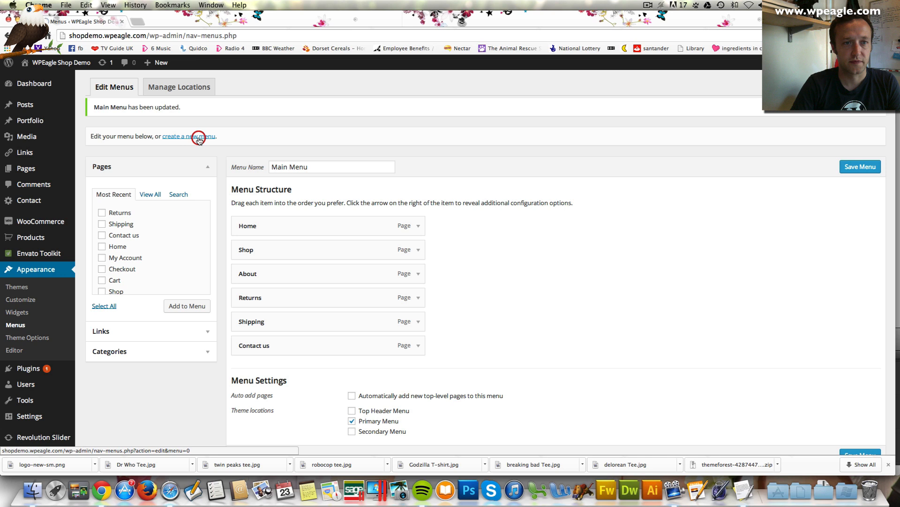
# Create a menu named Top Menu containing My Account and Contact us
pyautogui.click(198, 137)
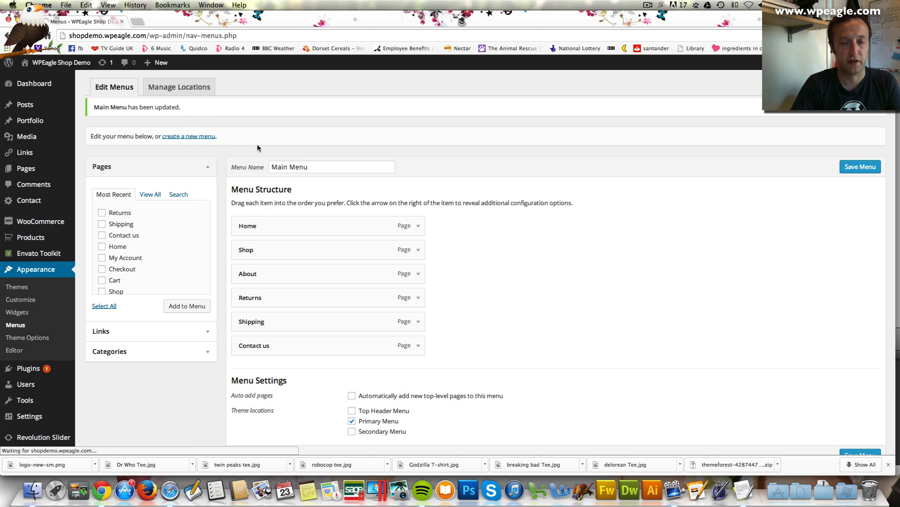
pyautogui.write('Top Menu')
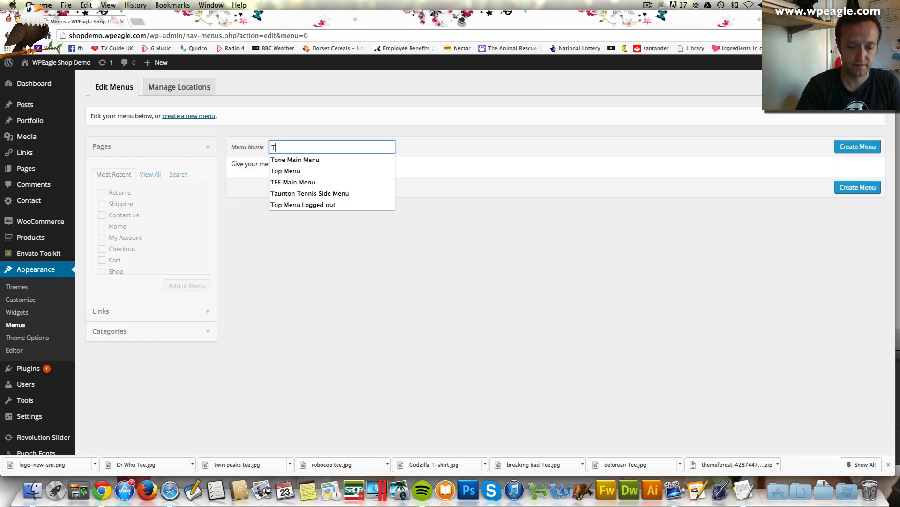
pyautogui.click(868, 154)
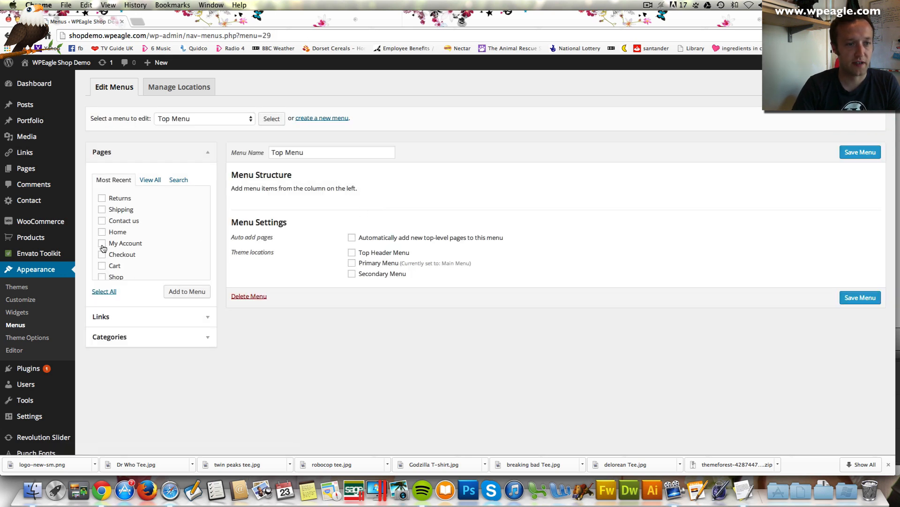
pyautogui.scroll(-2, 154, 241)
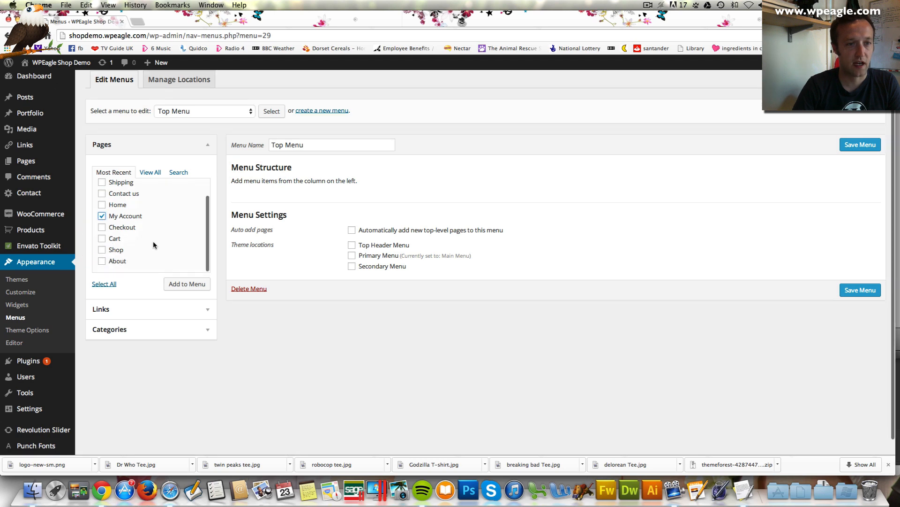
pyautogui.click(102, 196)
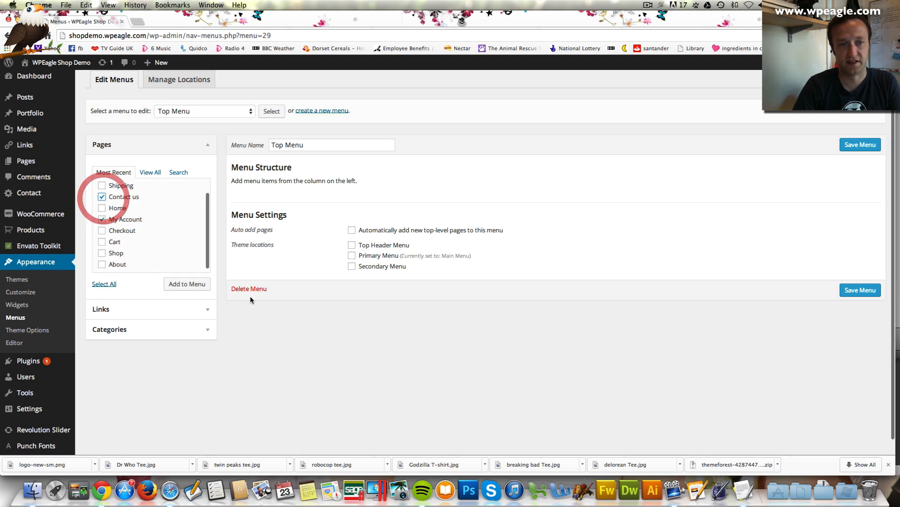
pyautogui.click(198, 285)
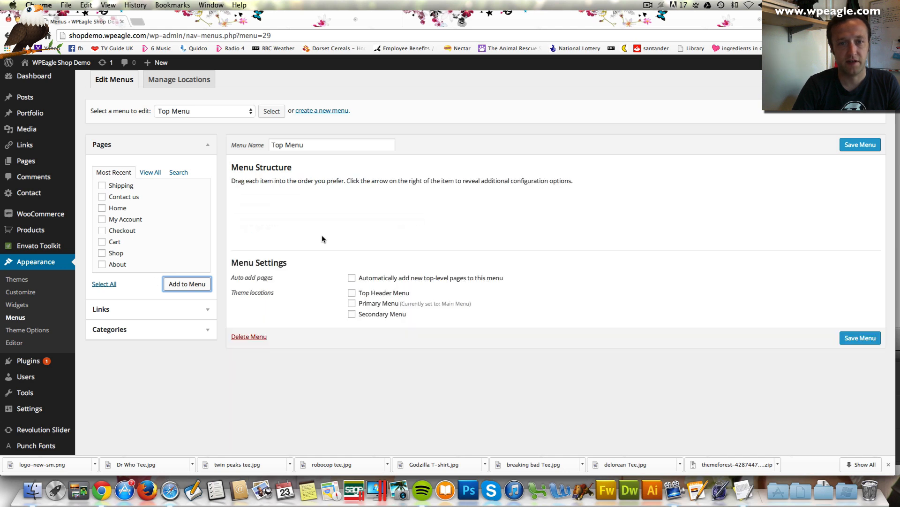
# Assign Top Menu to the Top Header Menu location and put Contact us after My Account
pyautogui.click(352, 316)
pyautogui.click(351, 292)
pyautogui.click(352, 314)
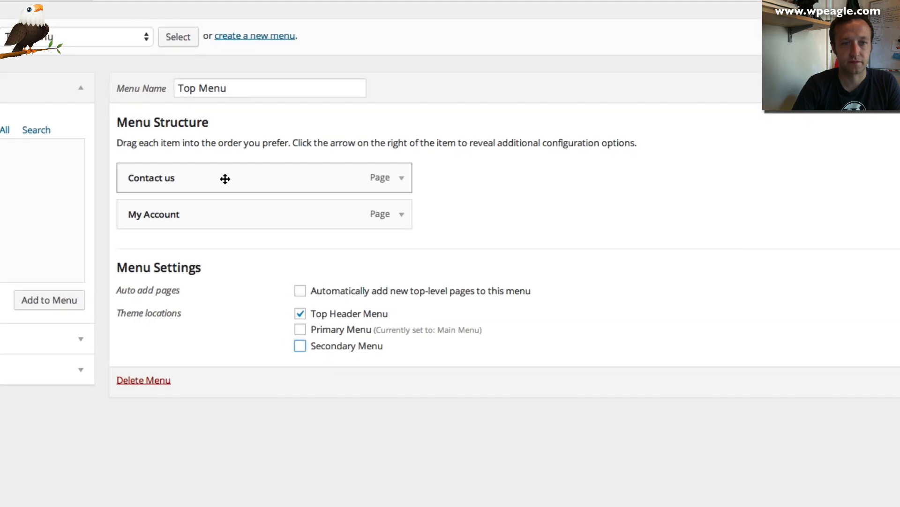
pyautogui.moveTo(302, 203); pyautogui.dragTo(305, 229)
pyautogui.moveTo(228, 216); pyautogui.dragTo(227, 216)
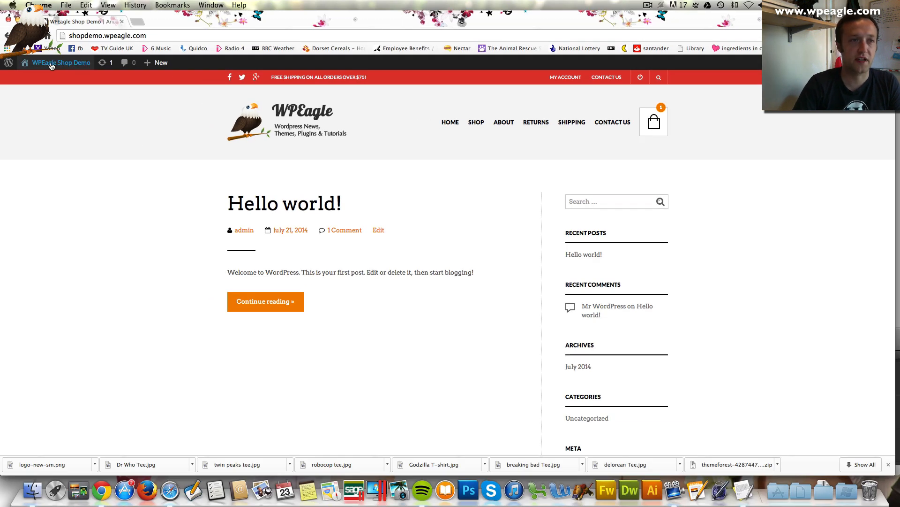
# Go back to Appearance > Menus in admin and start another new menu
pyautogui.moveTo(53, 62)
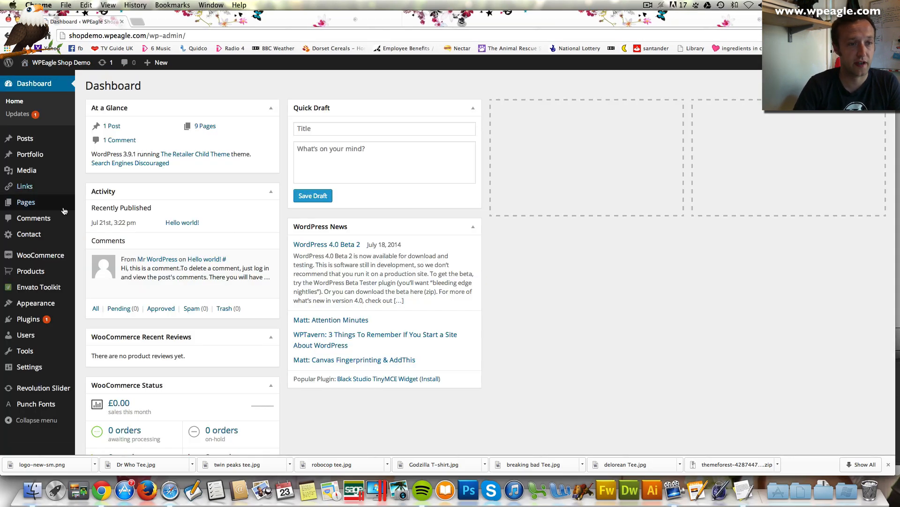
pyautogui.moveTo(75, 203)
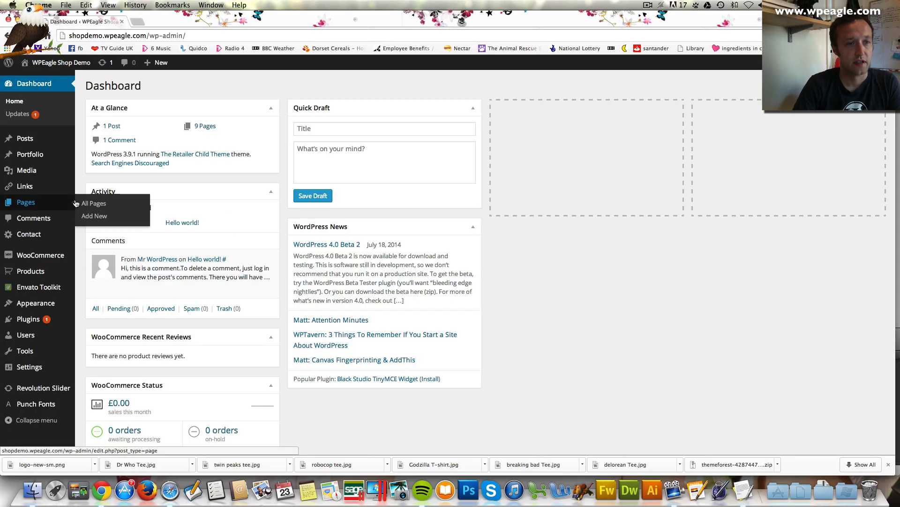
pyautogui.moveTo(73, 304)
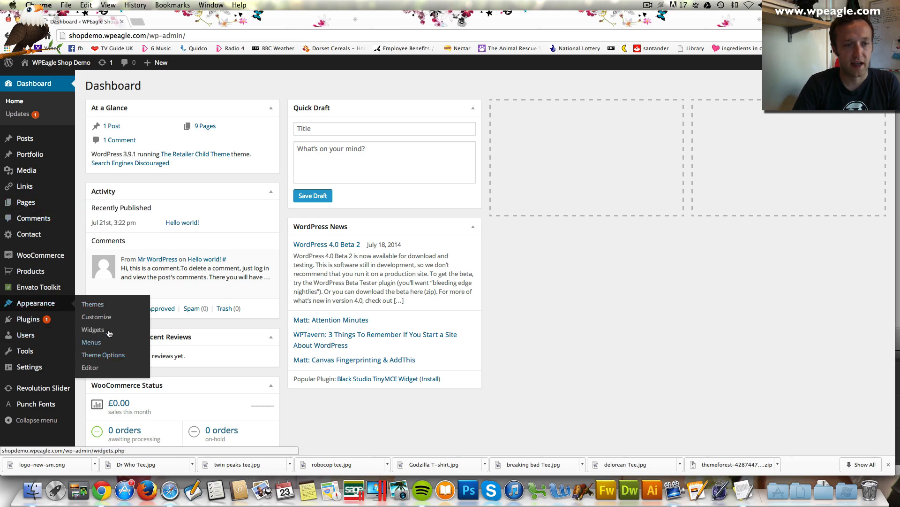
pyautogui.click(110, 346)
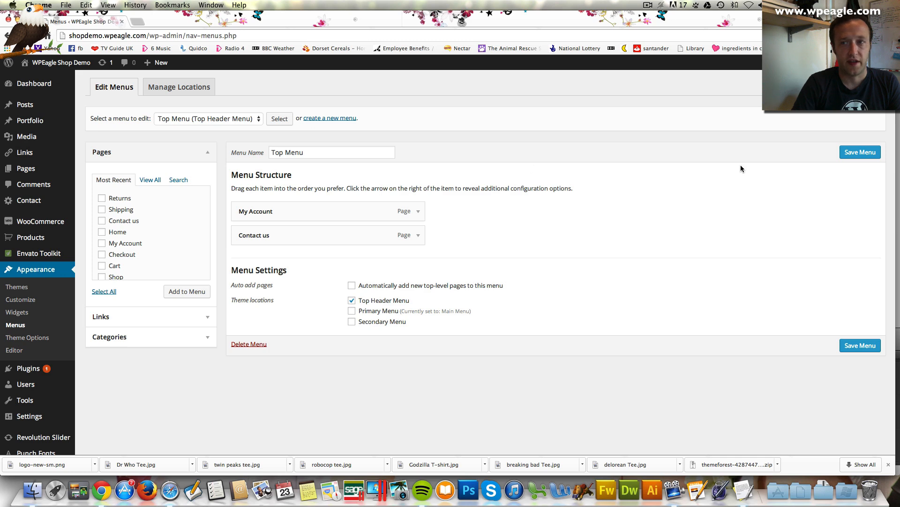
pyautogui.click(341, 117)
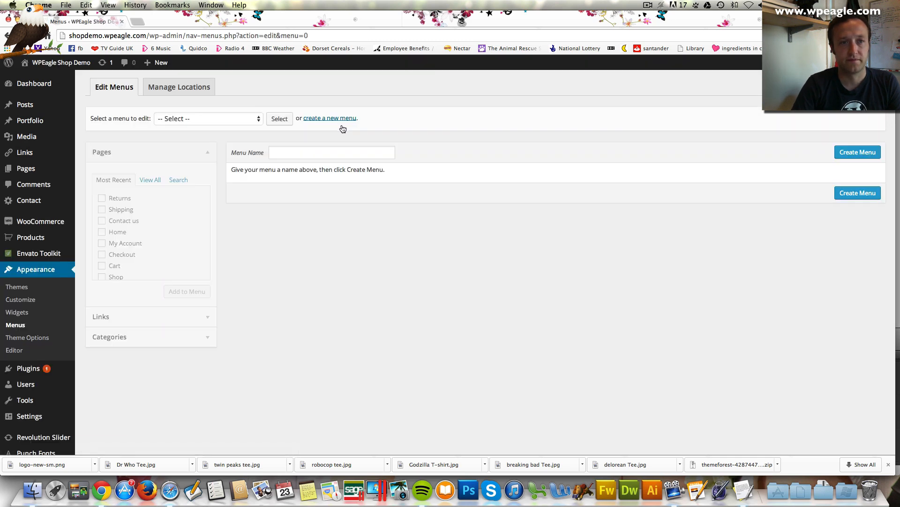
pyautogui.click(337, 147)
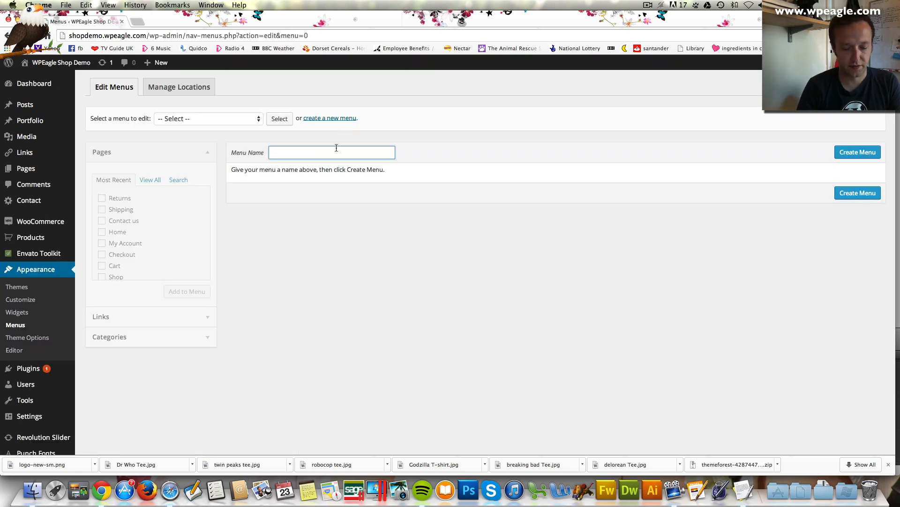
pyautogui.write('Sub ')
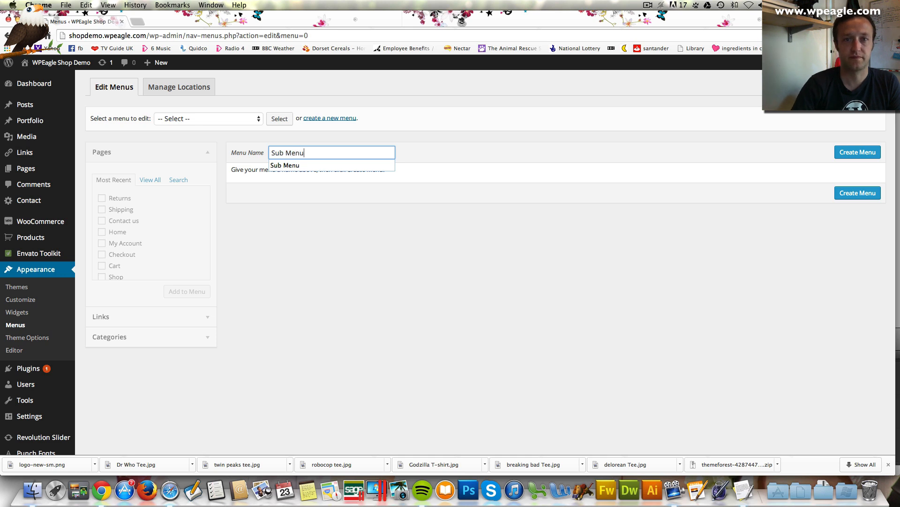
pyautogui.write('Menu')
pyautogui.click(539, 152)
pyautogui.click(858, 152)
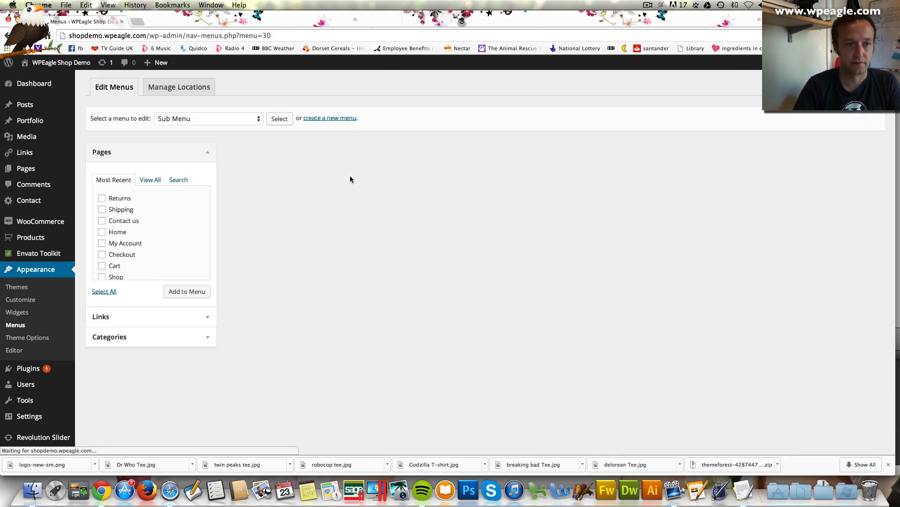
pyautogui.scroll(-4, 150, 253)
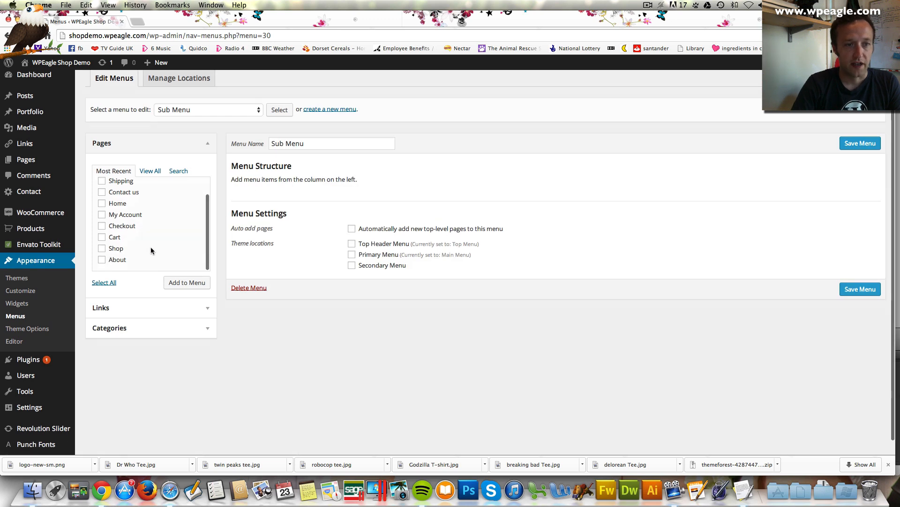
pyautogui.click(139, 320)
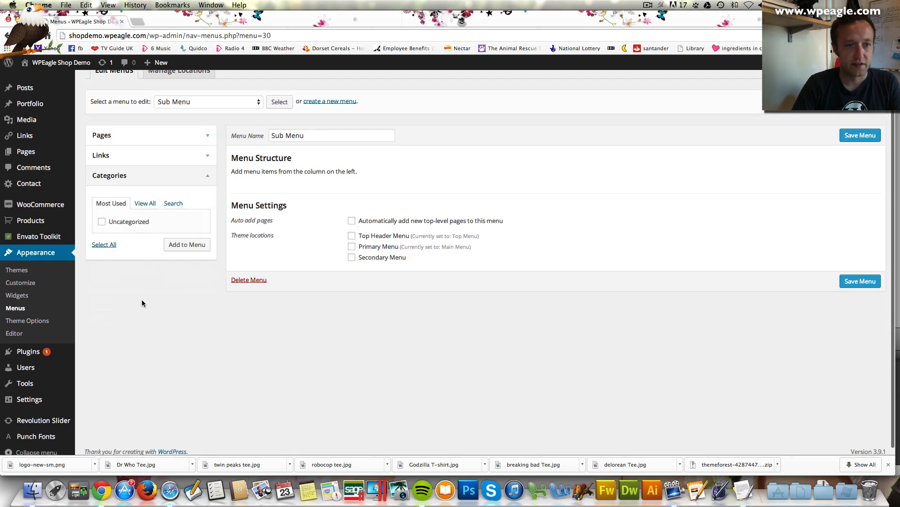
pyautogui.click(201, 175)
pyautogui.scroll(2, 199, 188)
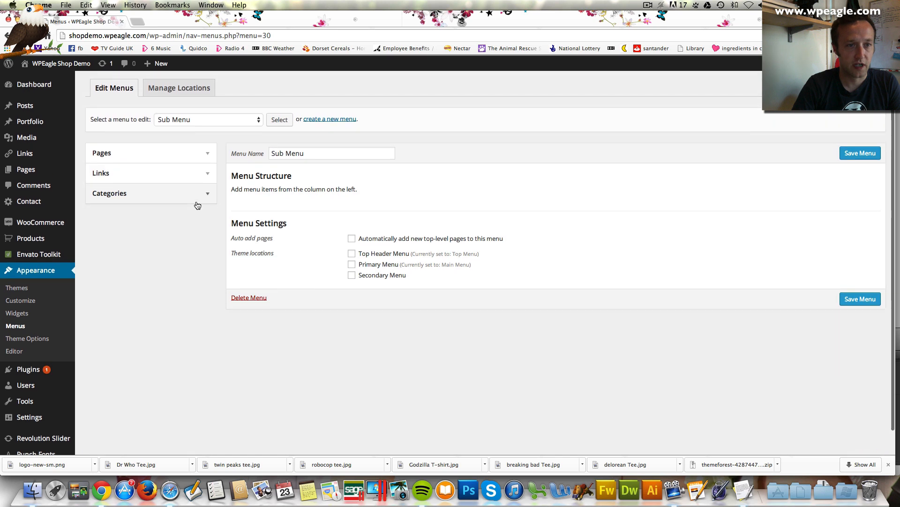
pyautogui.click(199, 194)
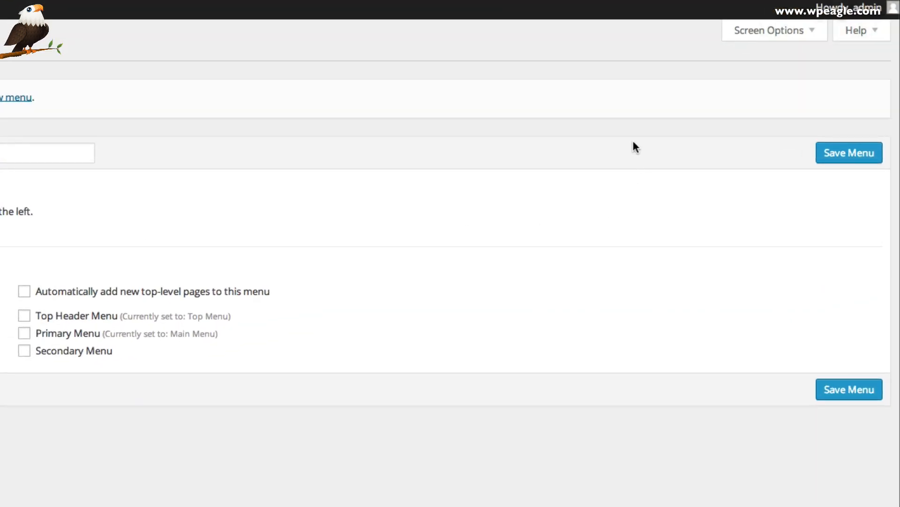
# Show the Product Categories box and add the Film and TV categories to Sub Menu
pyautogui.click(770, 32)
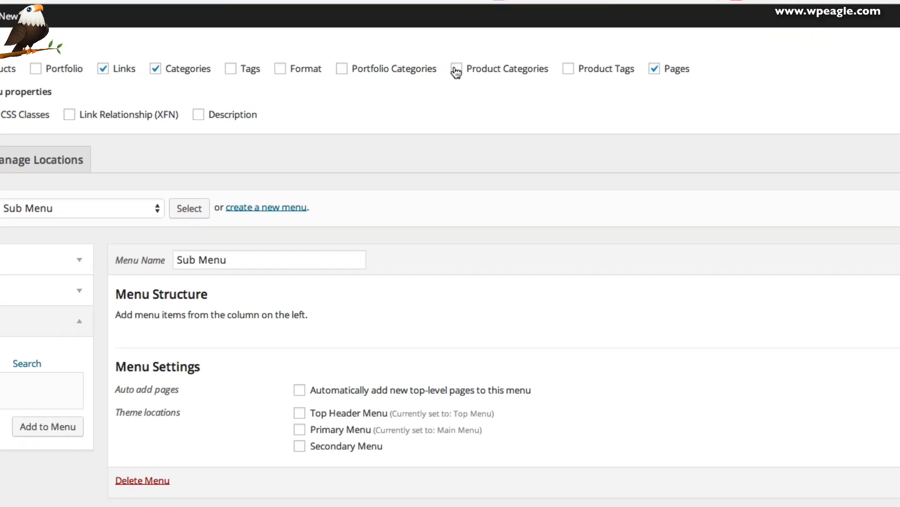
pyautogui.click(456, 70)
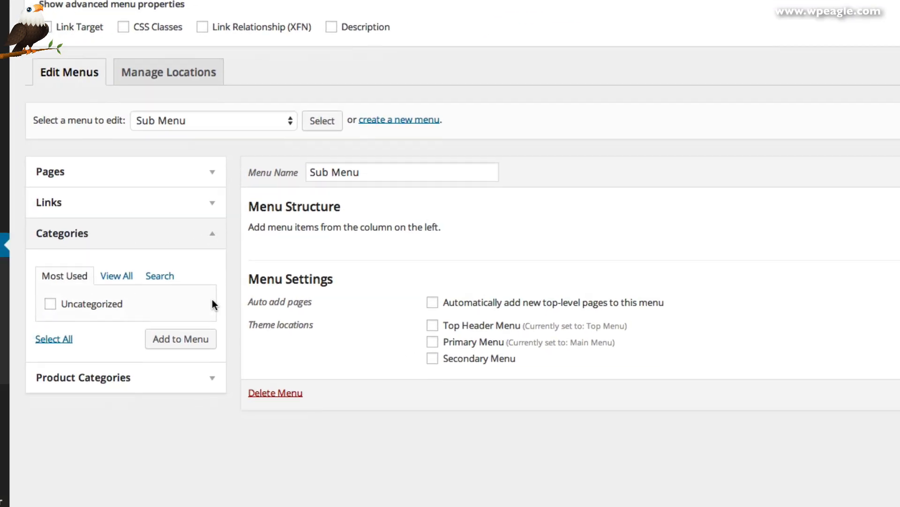
pyautogui.click(199, 378)
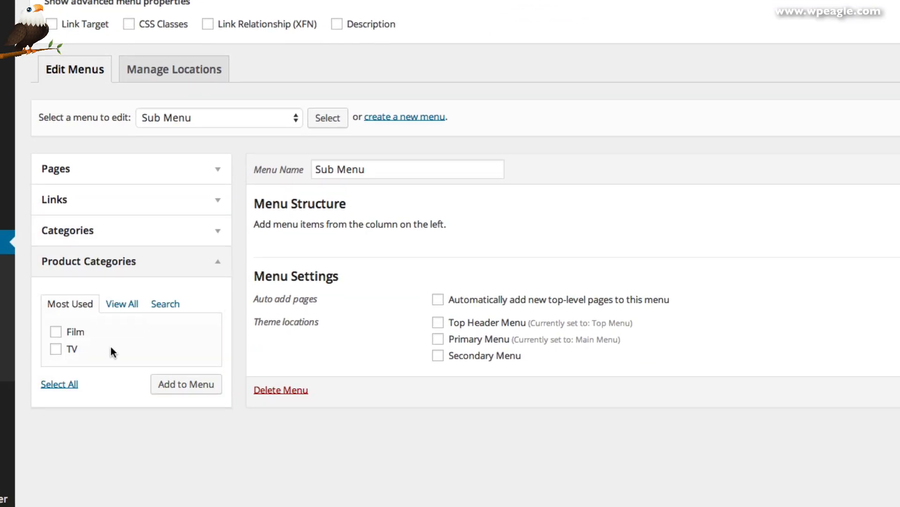
pyautogui.click(54, 336)
pyautogui.click(56, 350)
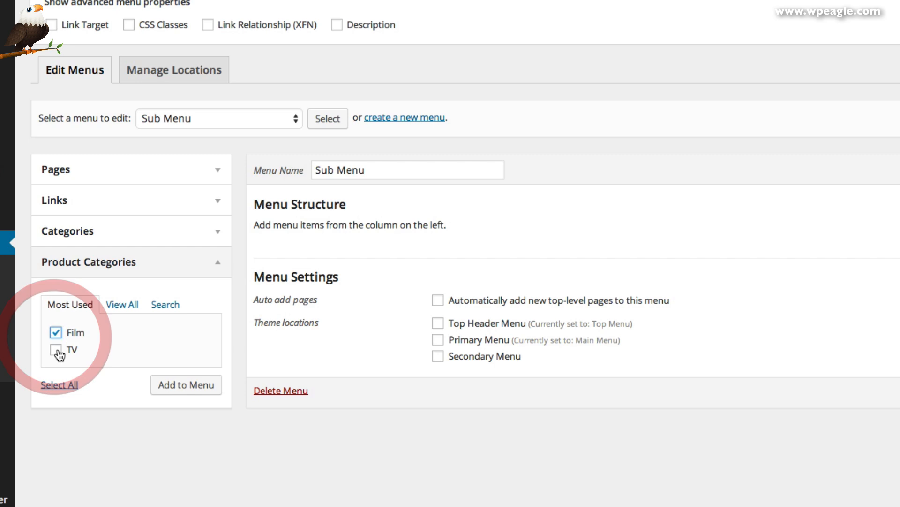
pyautogui.click(176, 385)
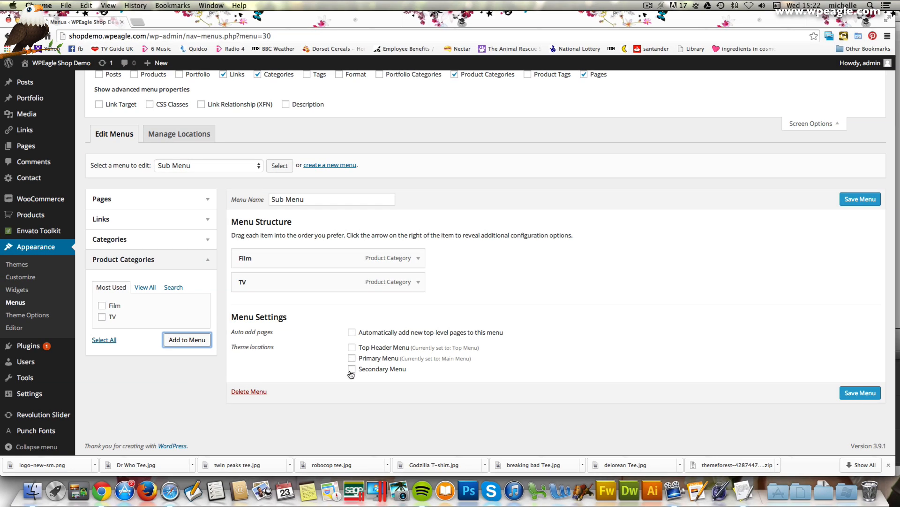
# Set Sub Menu as the Secondary Menu, save it, and view the live site
pyautogui.click(351, 369)
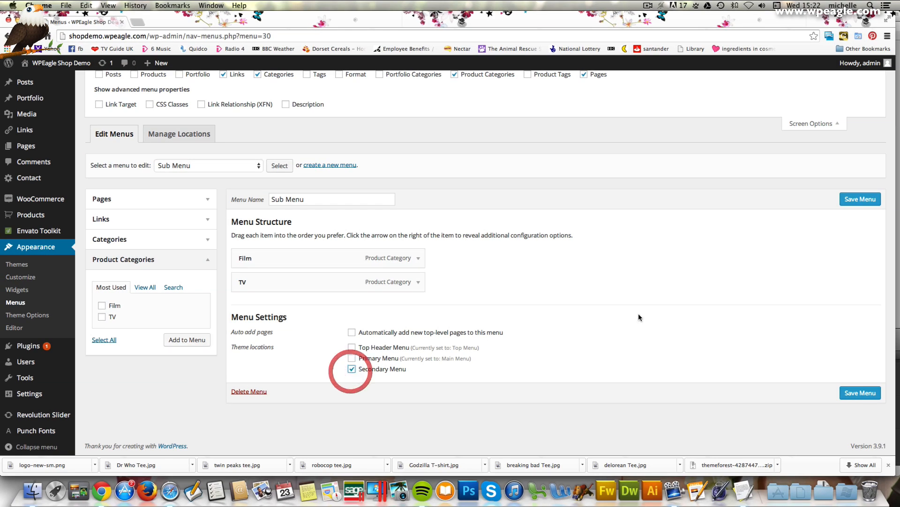
pyautogui.click(862, 199)
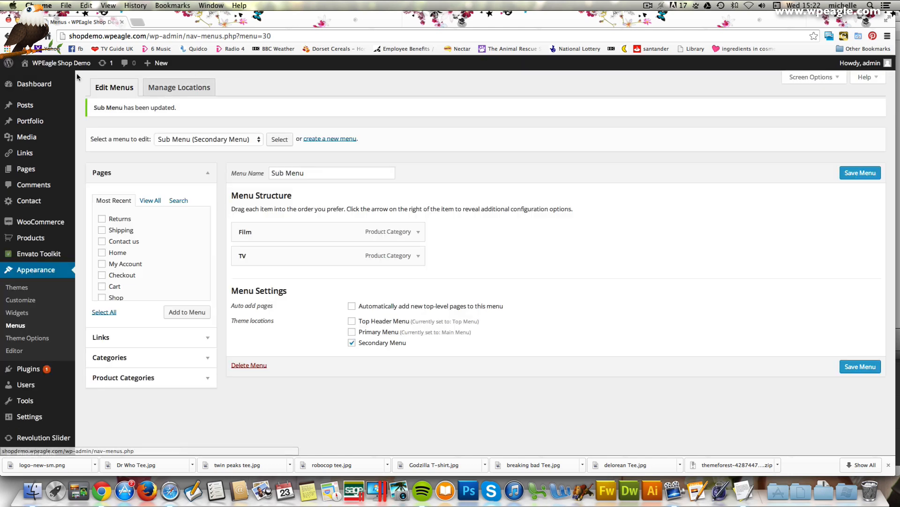
pyautogui.click(75, 82)
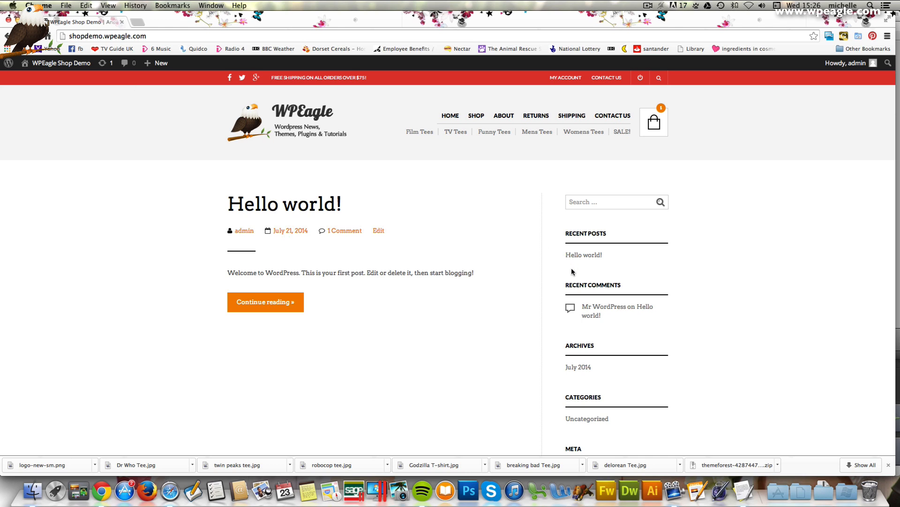
# Scroll the live front page to confirm the Hello world! post, then return to the Dashboard
pyautogui.scroll(-4, 469, 226)
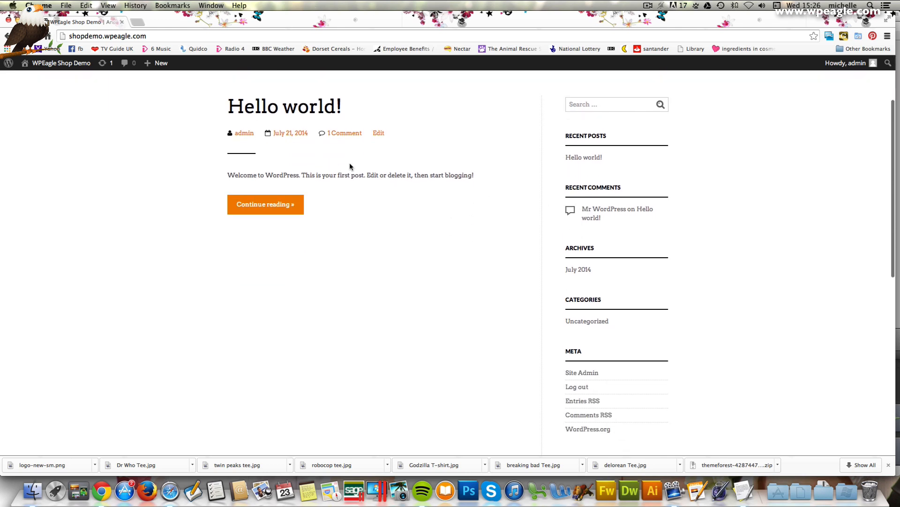
pyautogui.scroll(-8, 376, 169)
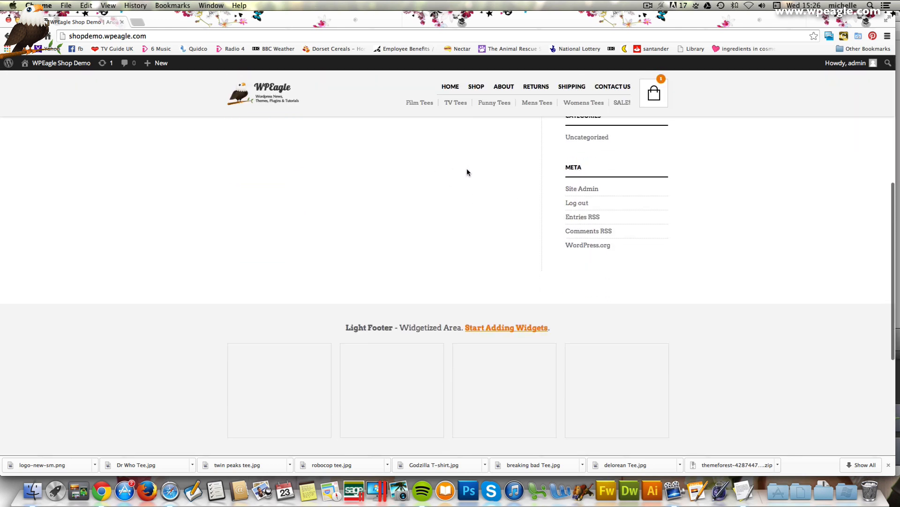
pyautogui.scroll(12, 468, 171)
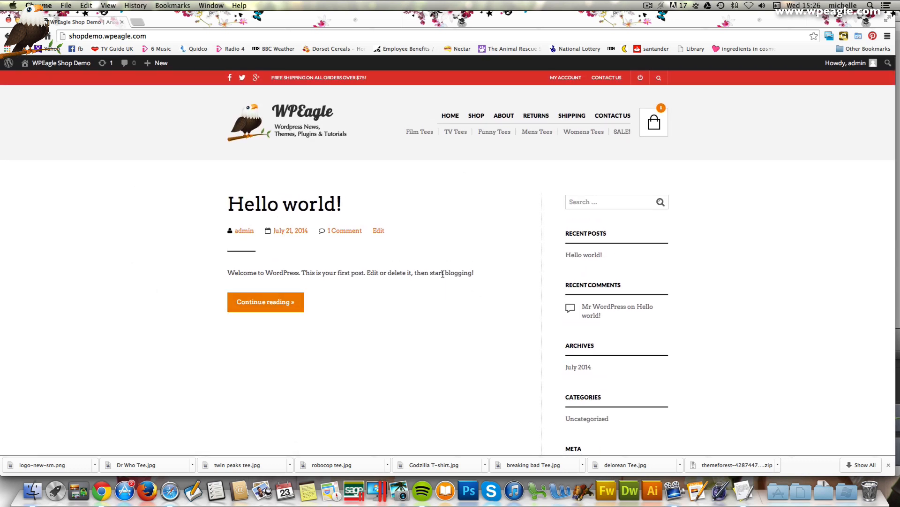
pyautogui.scroll(-3, 442, 276)
pyautogui.scroll(-5, 441, 276)
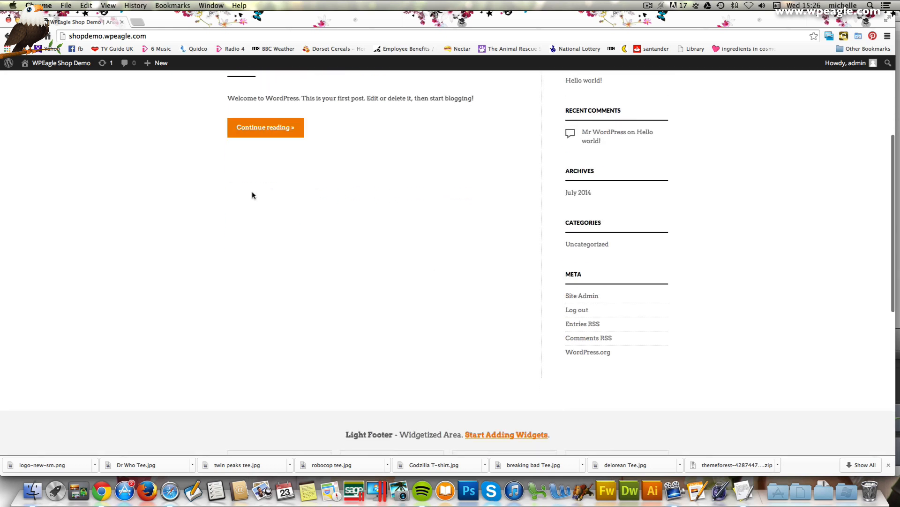
pyautogui.scroll(7, 458, 201)
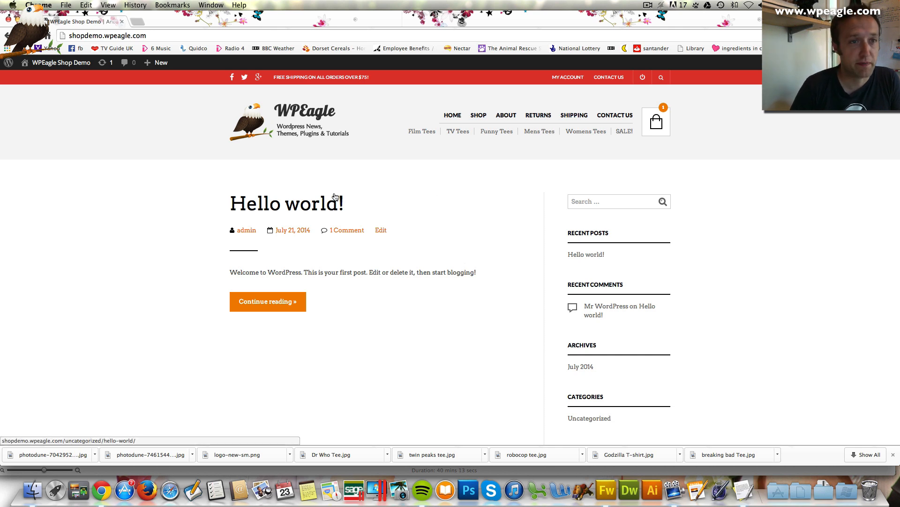
pyautogui.click(56, 79)
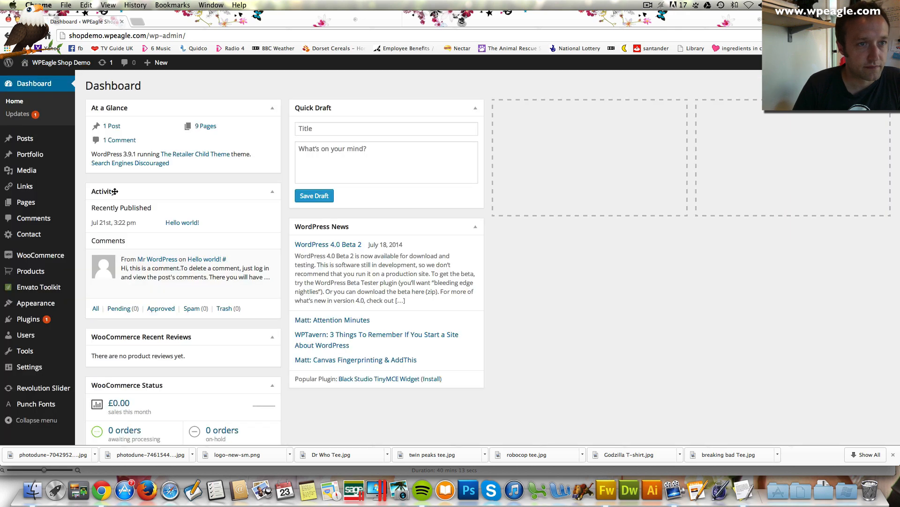
# In Reading Settings, set a static front page of Home, save, and view the site
pyautogui.scroll(-2, 83, 300)
pyautogui.scroll(-2, 83, 300)
pyautogui.moveTo(29, 367)
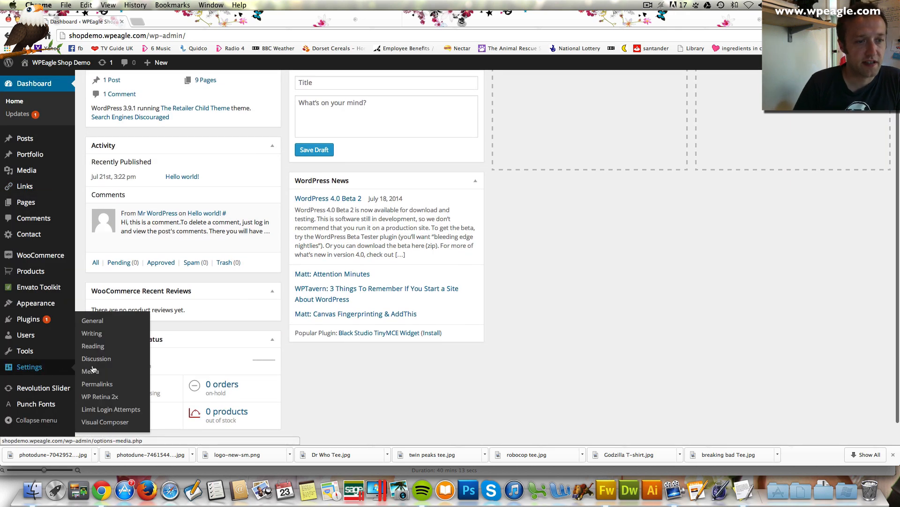
pyautogui.click(113, 347)
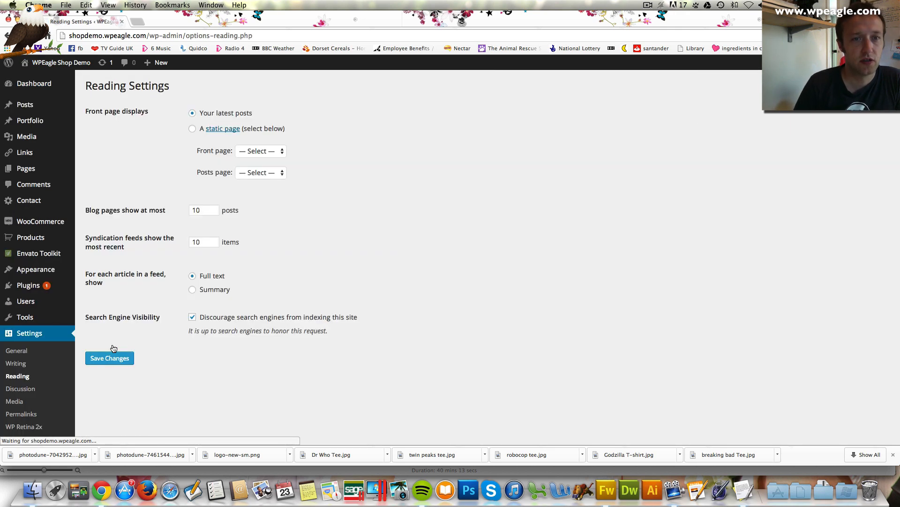
pyautogui.click(193, 127)
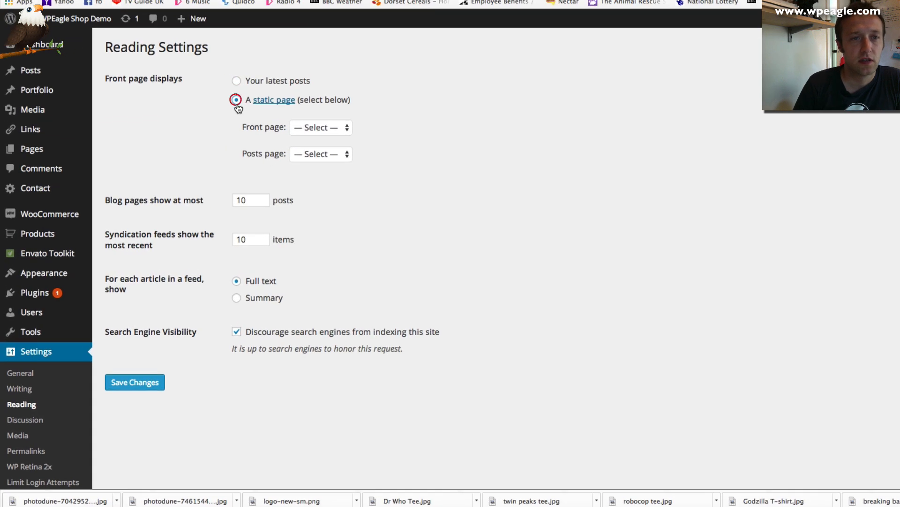
pyautogui.click(333, 127)
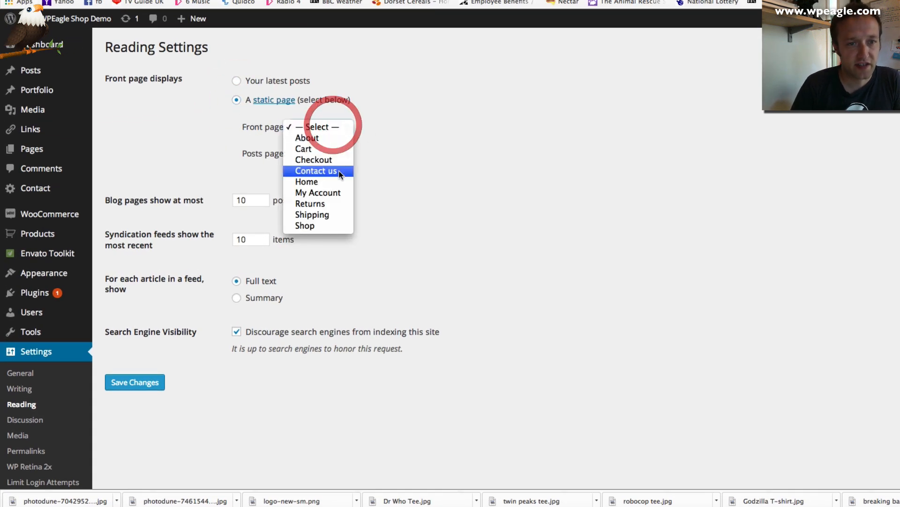
pyautogui.click(327, 184)
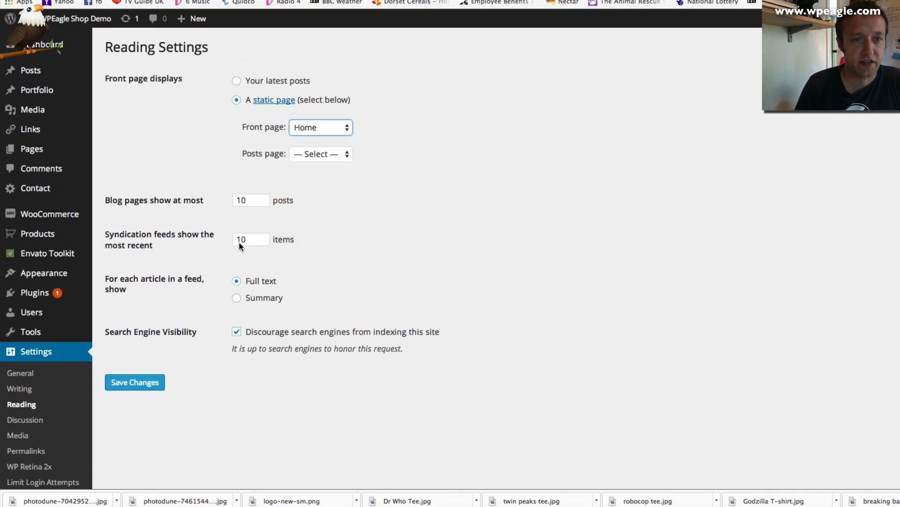
pyautogui.click(163, 384)
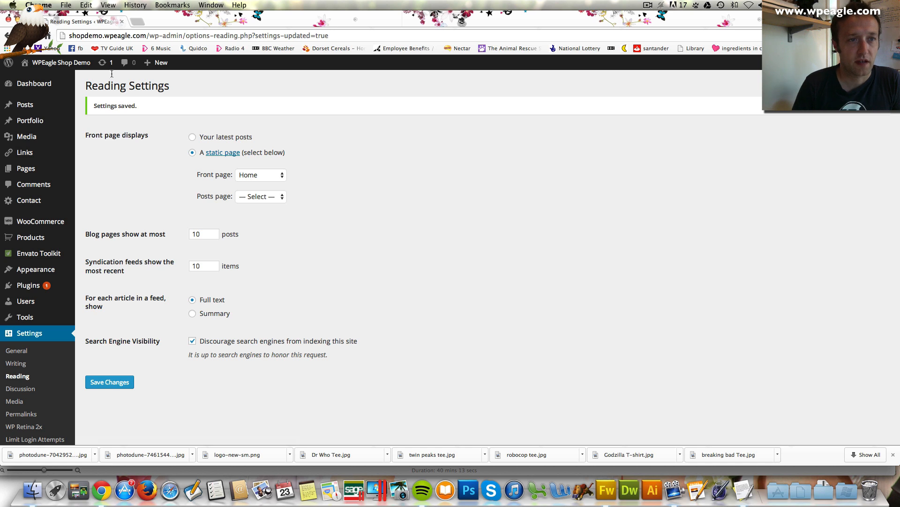
pyautogui.moveTo(61, 63)
pyautogui.click(35, 80)
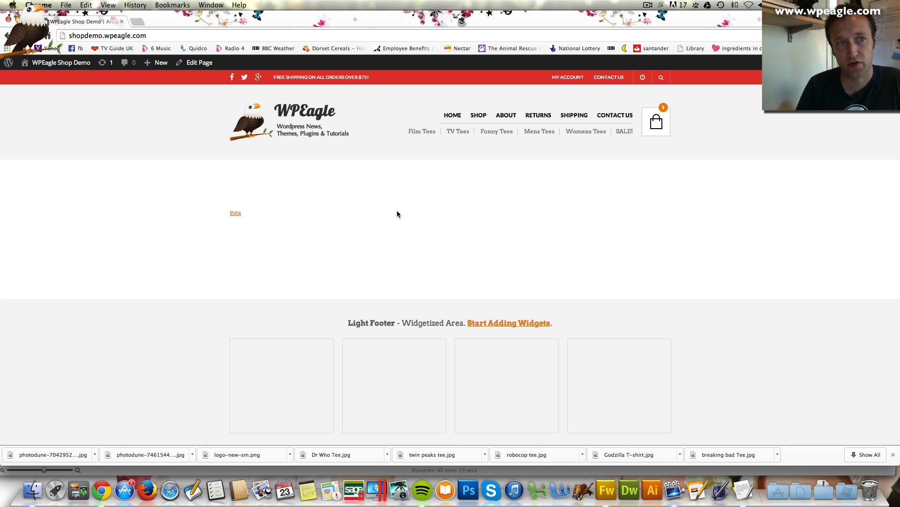
# Go back from the blank Home page to the WordPress admin Dashboard through the site-name menu
pyautogui.moveTo(56, 63)
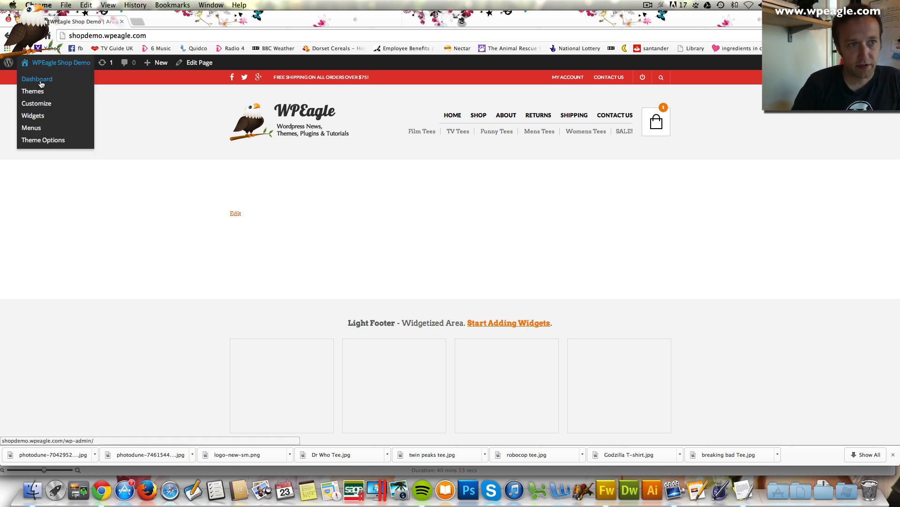
pyautogui.click(37, 79)
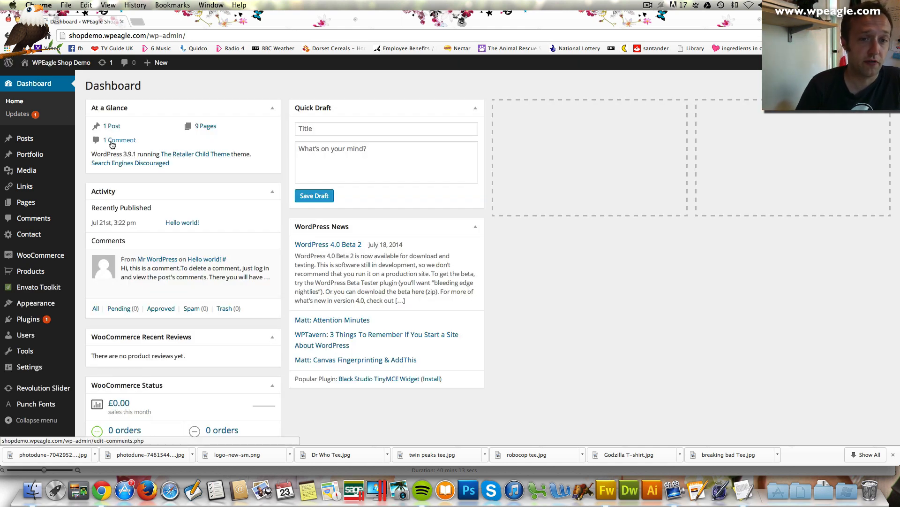
pyautogui.scroll(-1, 111, 145)
pyautogui.scroll(1, 112, 146)
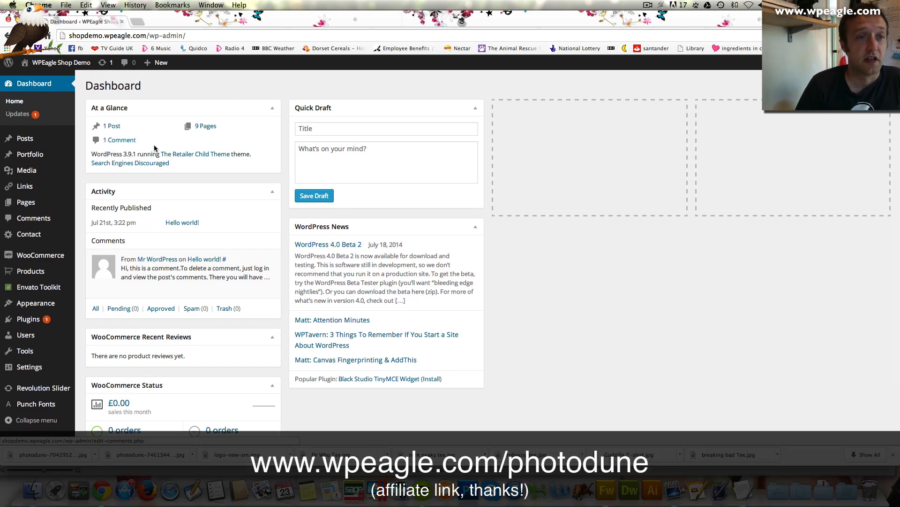
pyautogui.scroll(-1, 81, 173)
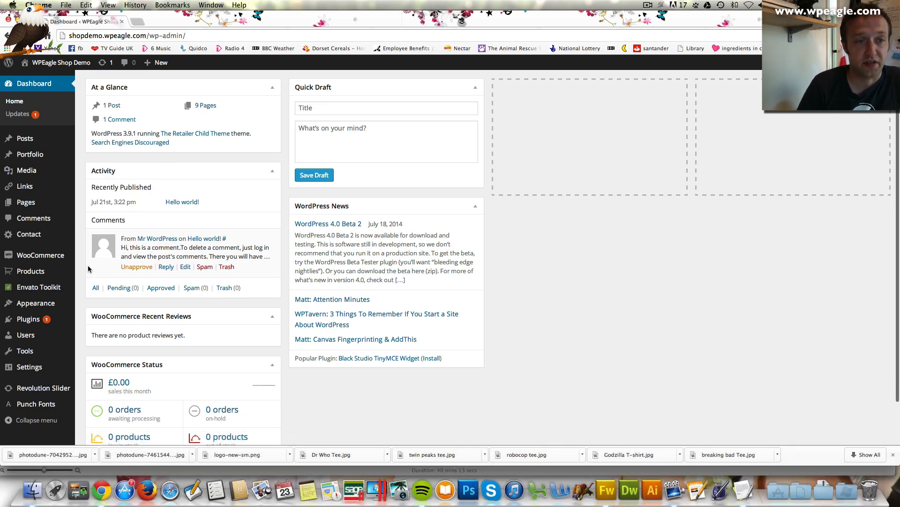
pyautogui.scroll(-1, 88, 266)
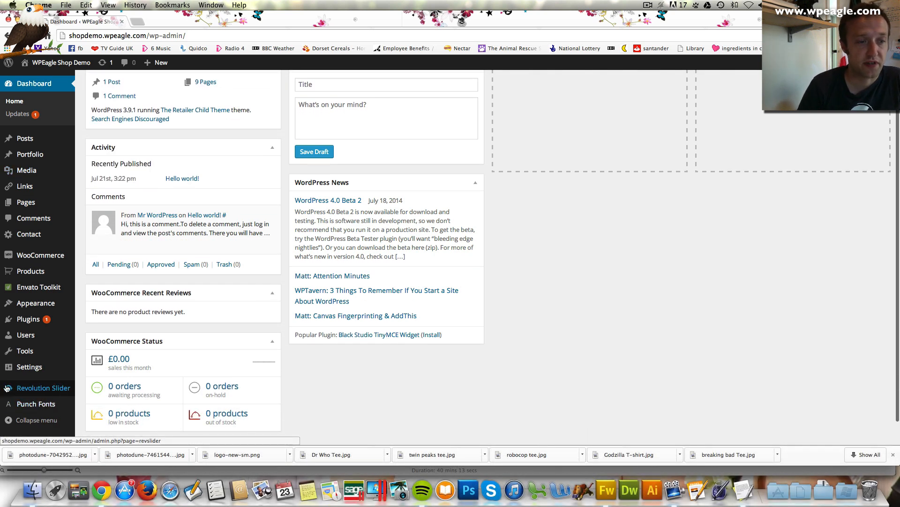
# Open Revolution Slider and start a new slider, showing the blank New Slider form
pyautogui.click(28, 390)
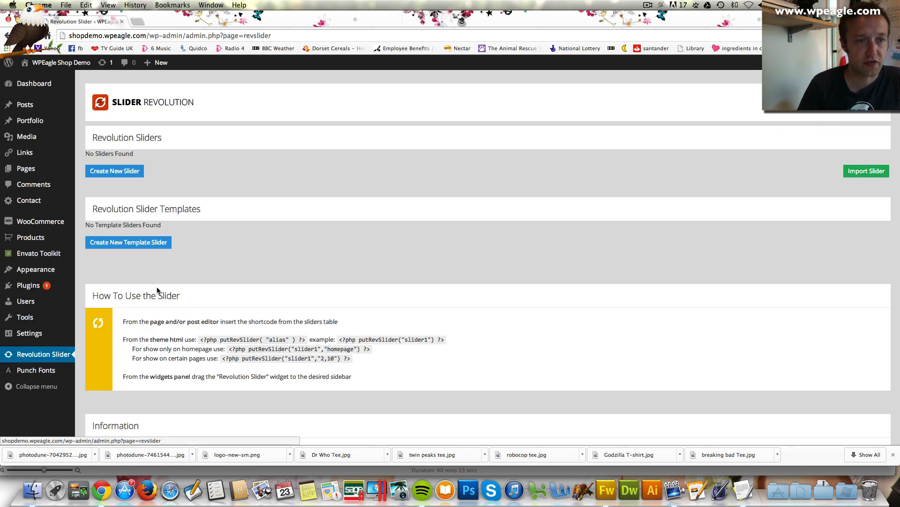
pyautogui.click(125, 172)
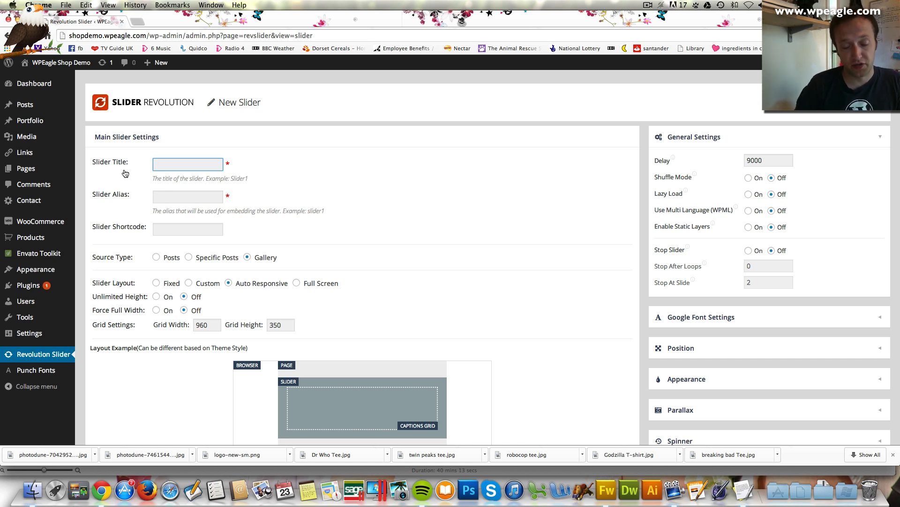
# Enter Homepage as the slider title and alias, and turn Force Full Width on
pyautogui.write('Homepage')
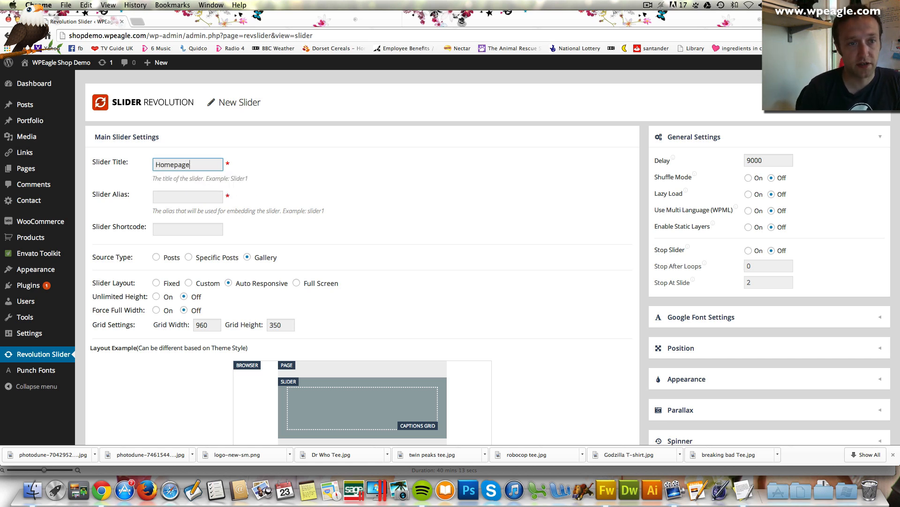
pyautogui.press('Tab')
pyautogui.write('Hom')
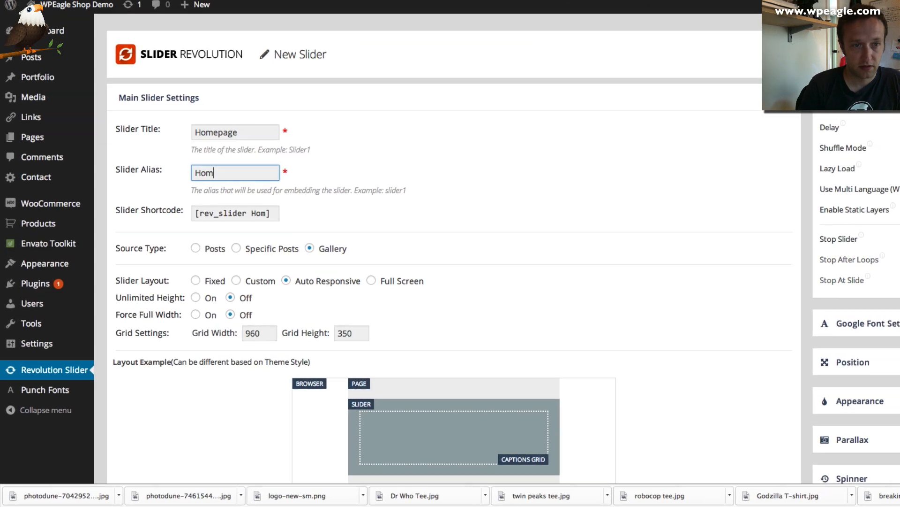
pyautogui.write('epage')
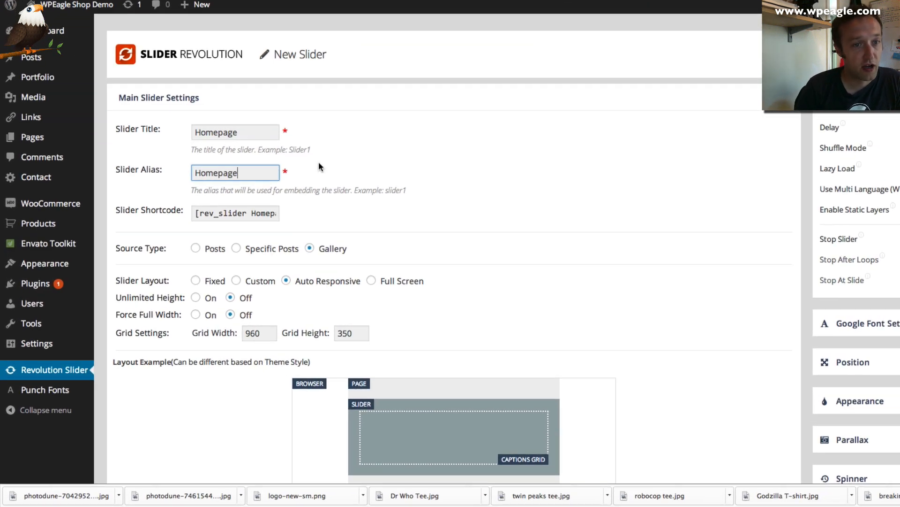
pyautogui.scroll(-1, 328, 153)
pyautogui.scroll(-1, 325, 156)
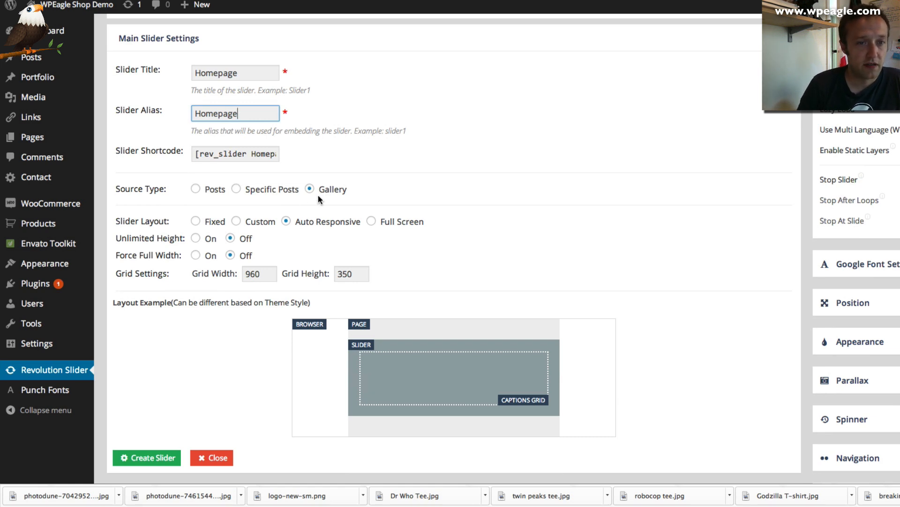
pyautogui.scroll(-1, 300, 231)
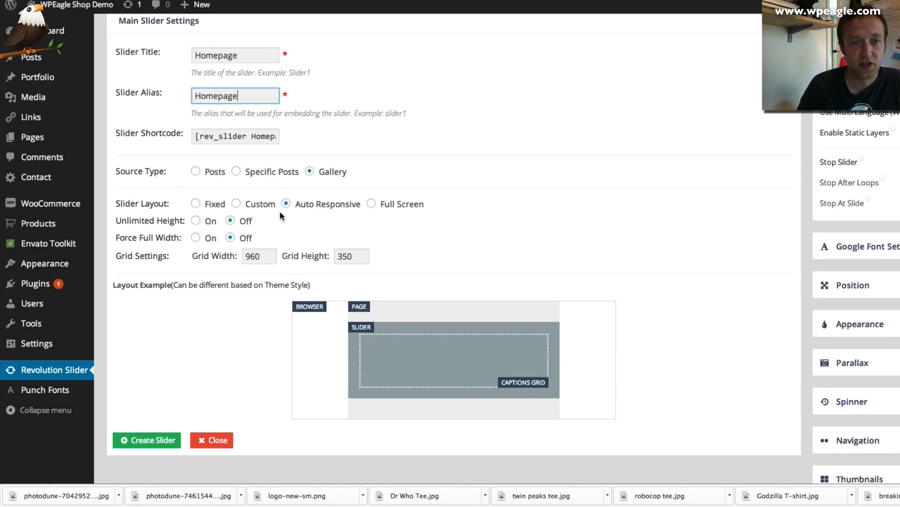
pyautogui.click(196, 238)
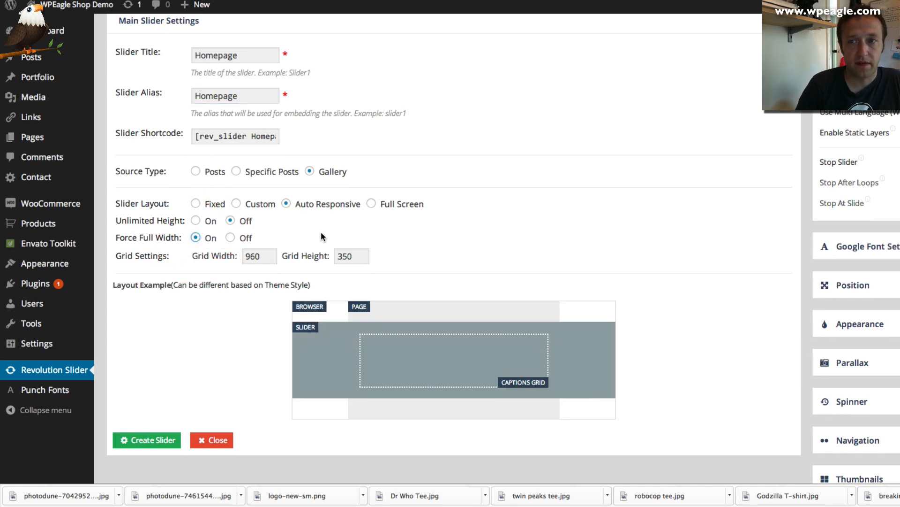
pyautogui.scroll(-1, 362, 227)
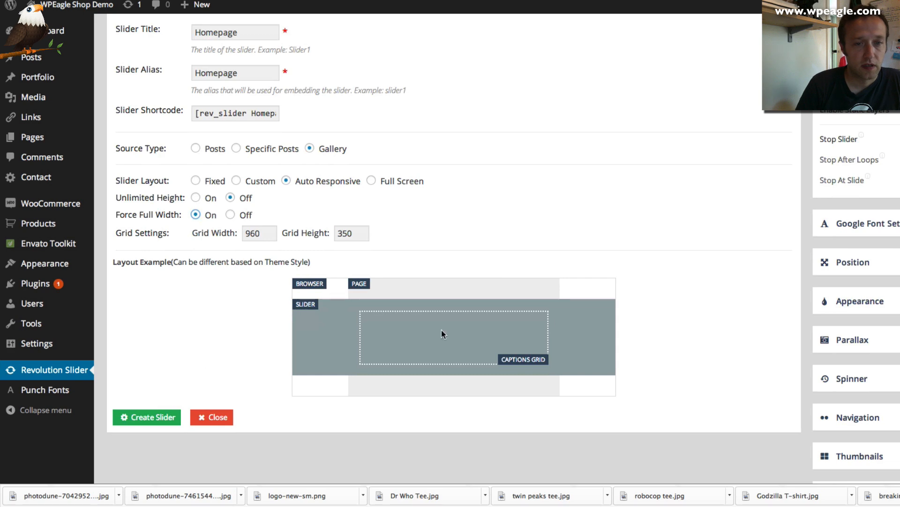
pyautogui.scroll(4, 781, 280)
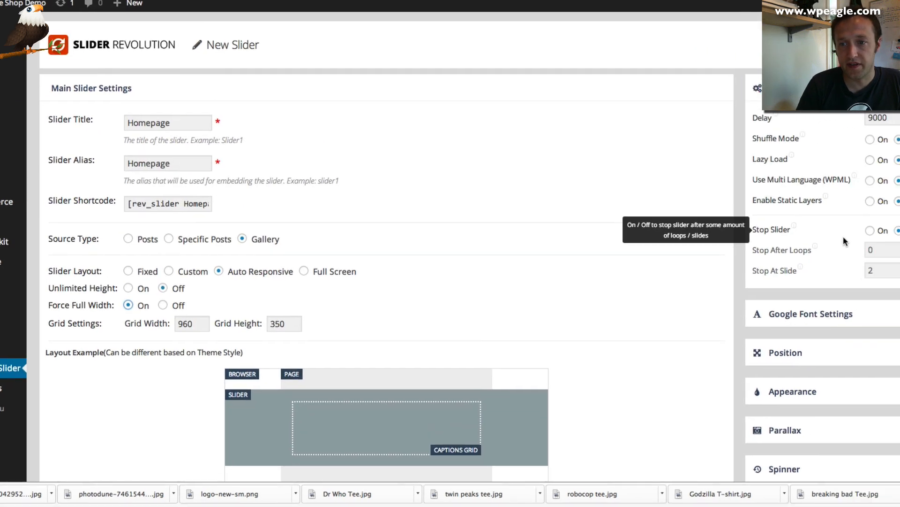
pyautogui.scroll(-2, 825, 281)
# In Appearance settings, set the slider's Shadow Type to No Shadow
pyautogui.click(873, 349)
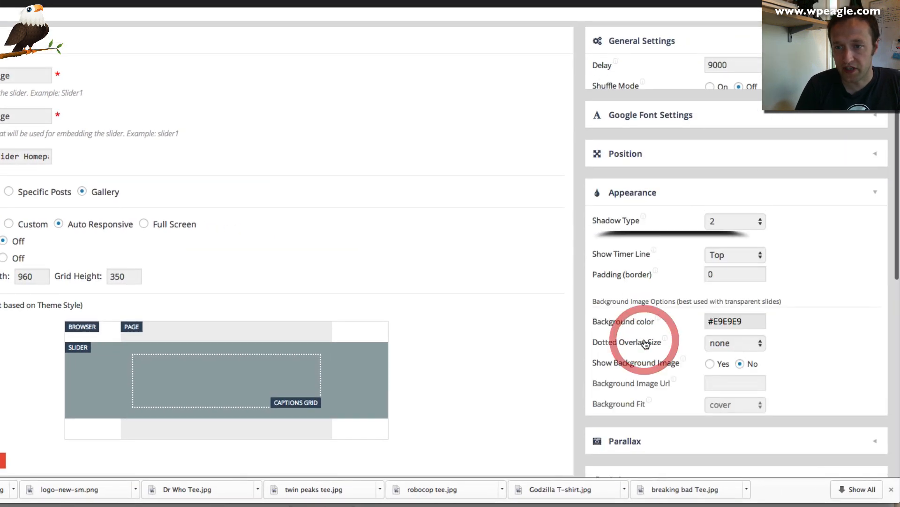
pyautogui.click(736, 187)
pyautogui.click(739, 188)
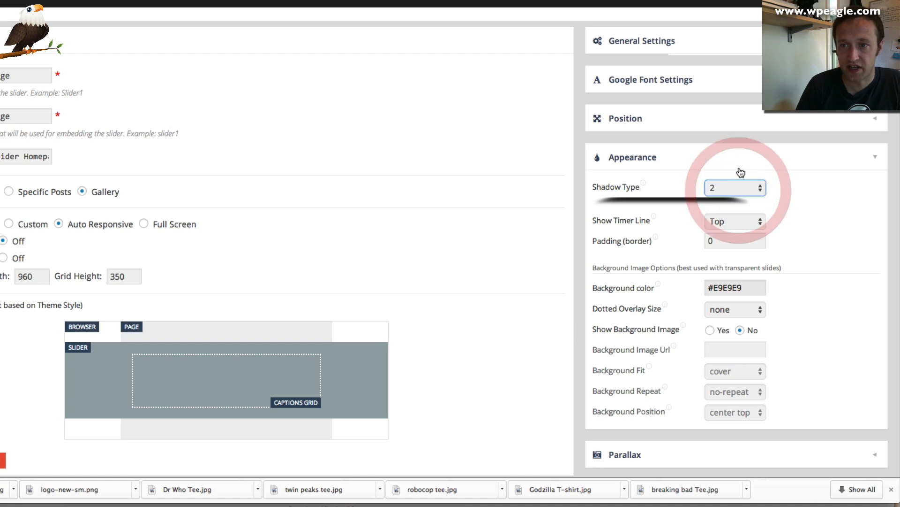
pyautogui.click(735, 188)
pyautogui.click(736, 164)
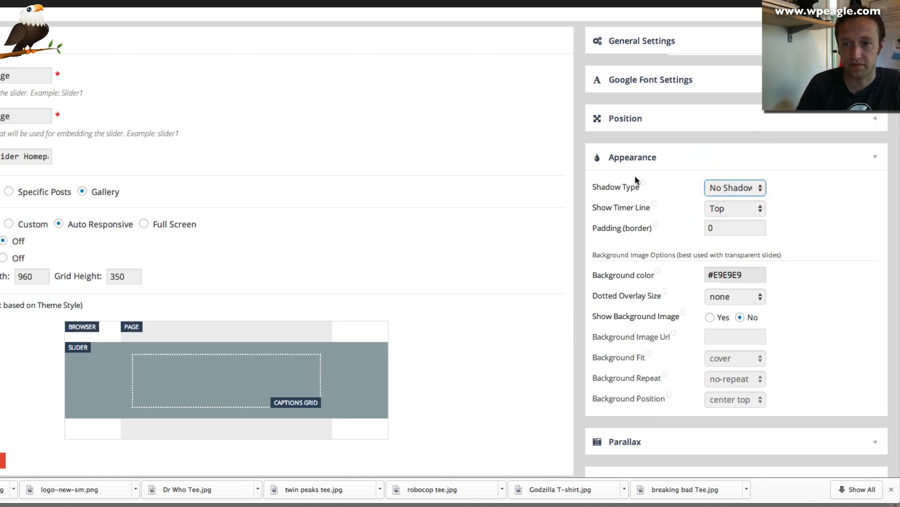
pyautogui.scroll(-1, 636, 180)
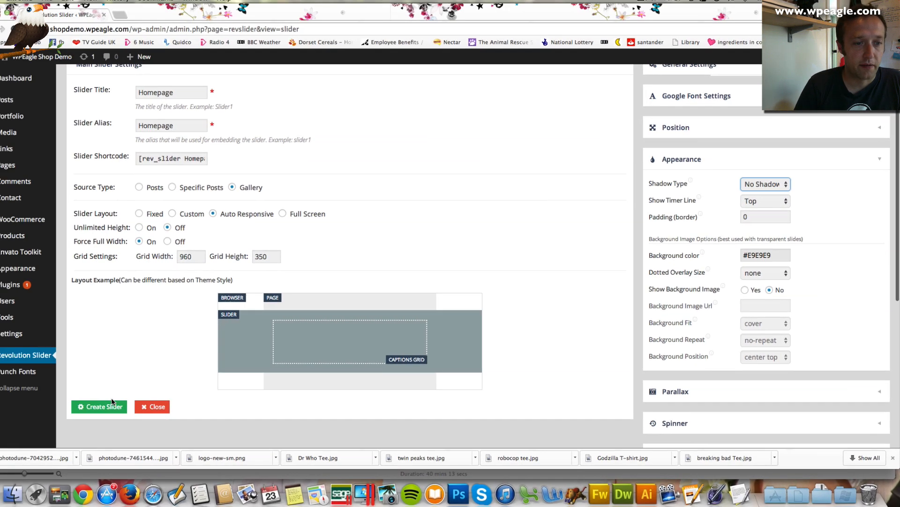
# Create the Homepage slider, then open its Edit Slides page from the sliders list
pyautogui.click(109, 406)
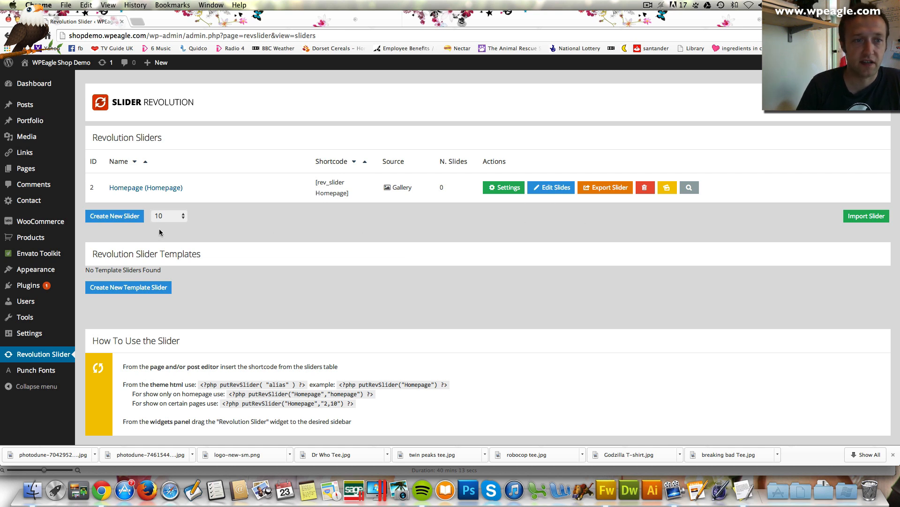
pyautogui.click(104, 215)
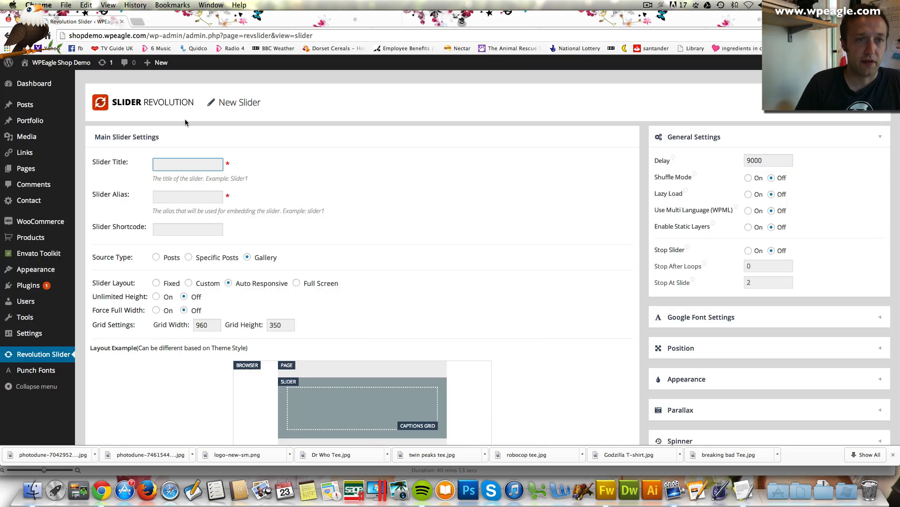
pyautogui.click(7, 35)
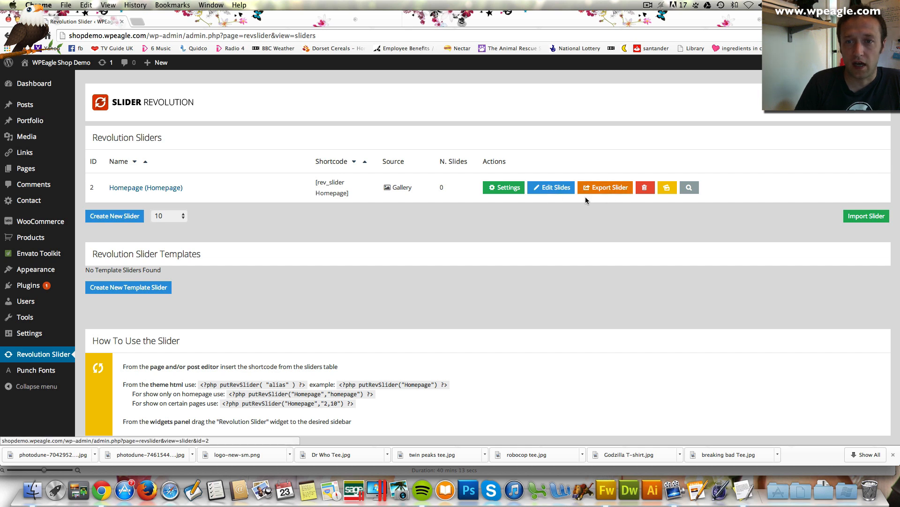
pyautogui.click(564, 191)
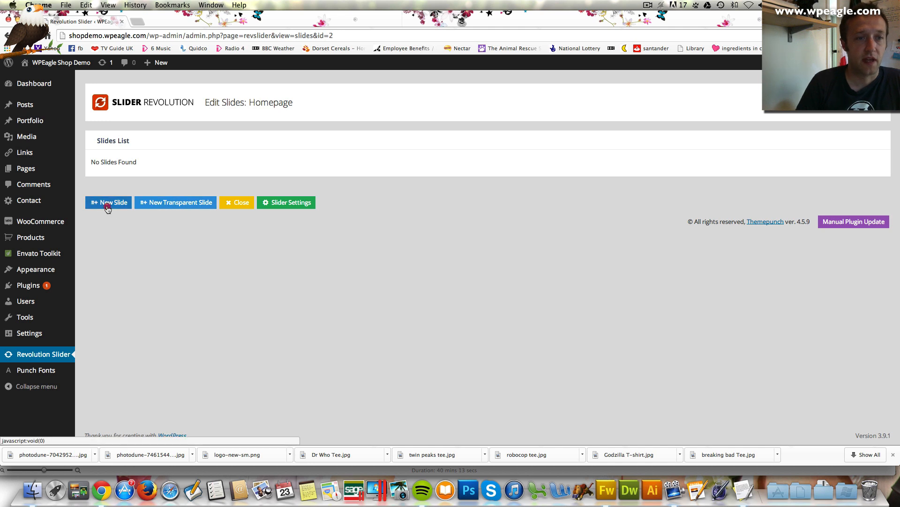
# Add a new slide using Movie-Tee-Slider.jpg and open it as Edit Slide 1
pyautogui.click(124, 206)
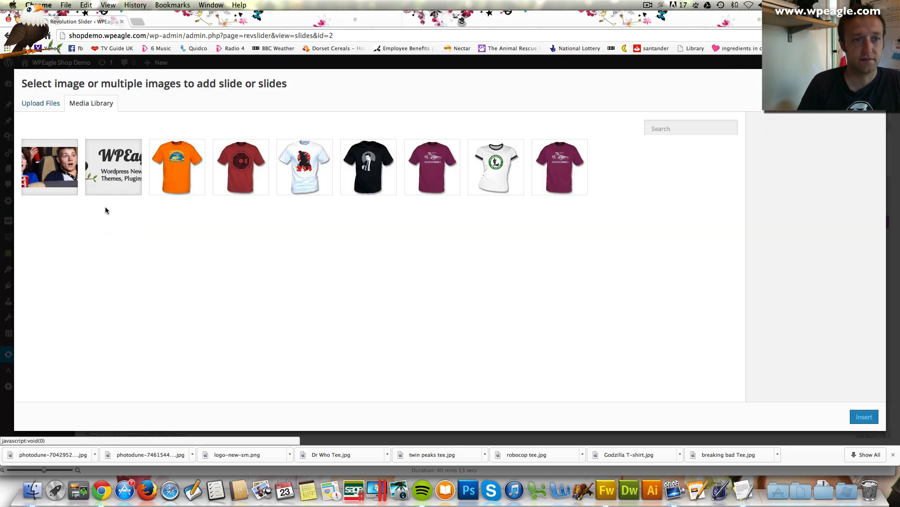
pyautogui.click(42, 177)
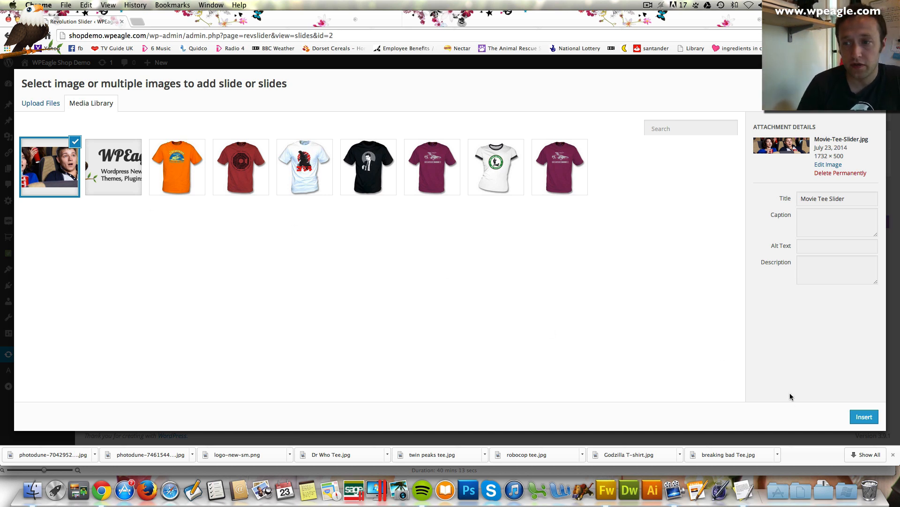
pyautogui.click(862, 416)
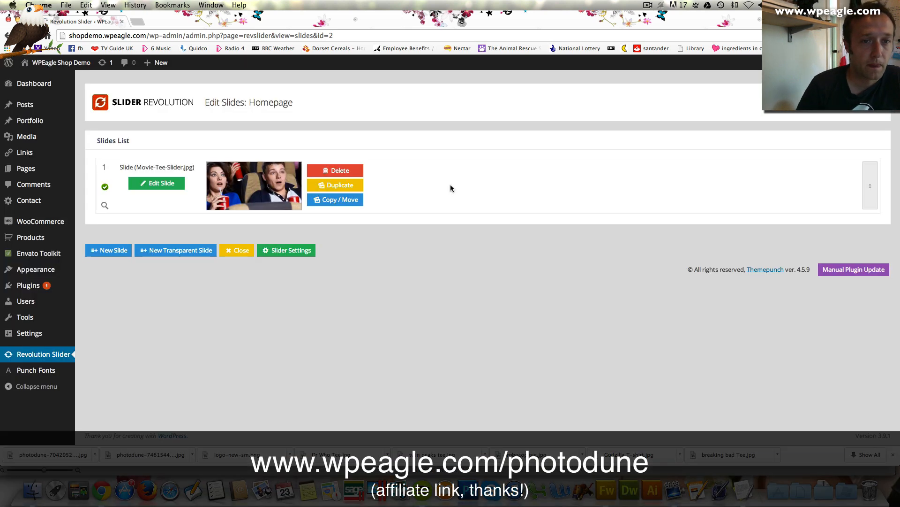
pyautogui.click(159, 184)
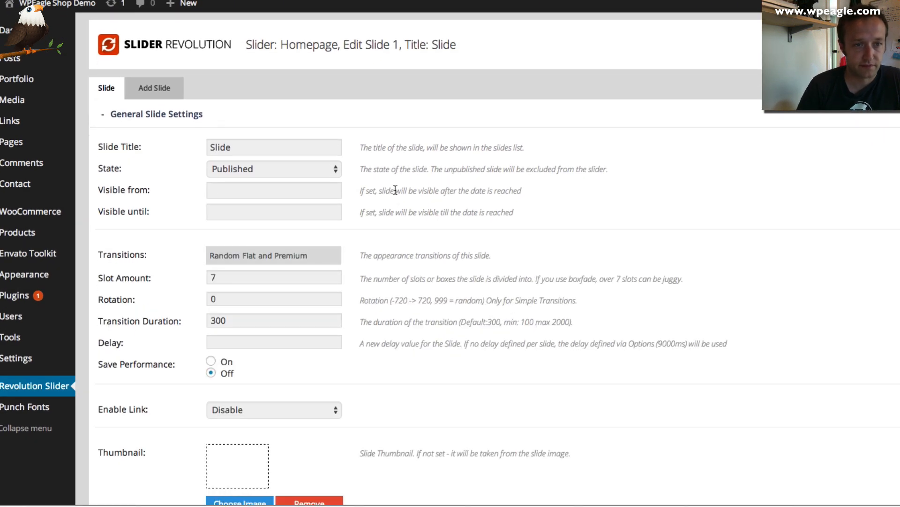
# Replace the slide title with Movie Tees
pyautogui.scroll(-2, 384, 187)
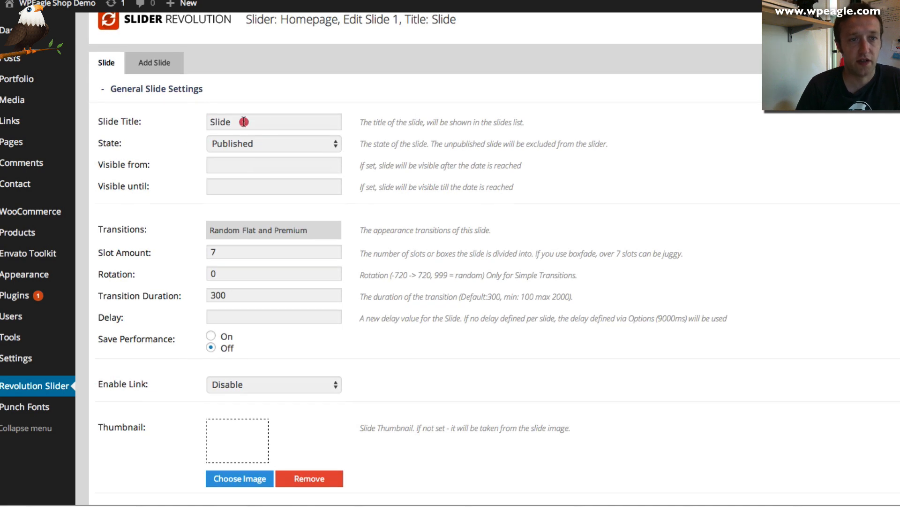
pyautogui.doubleClick(243, 121)
pyautogui.write('Movie')
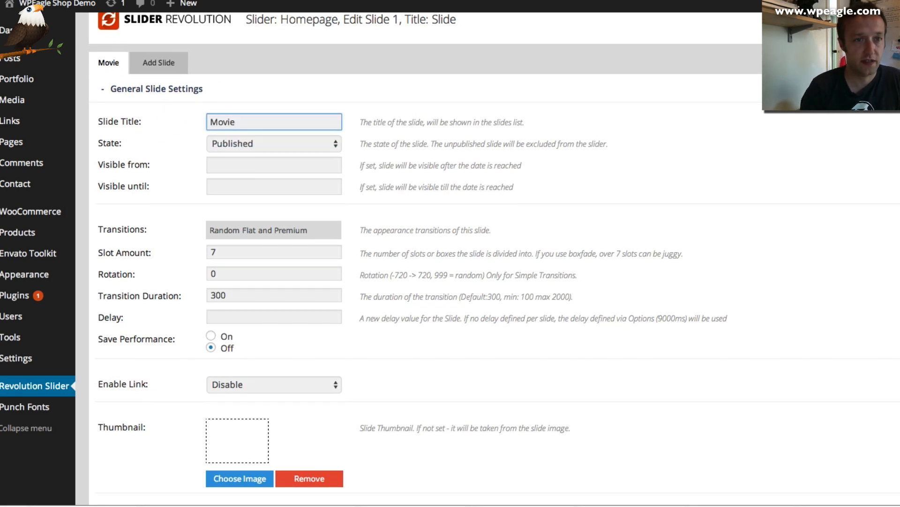
pyautogui.write(' Tees')
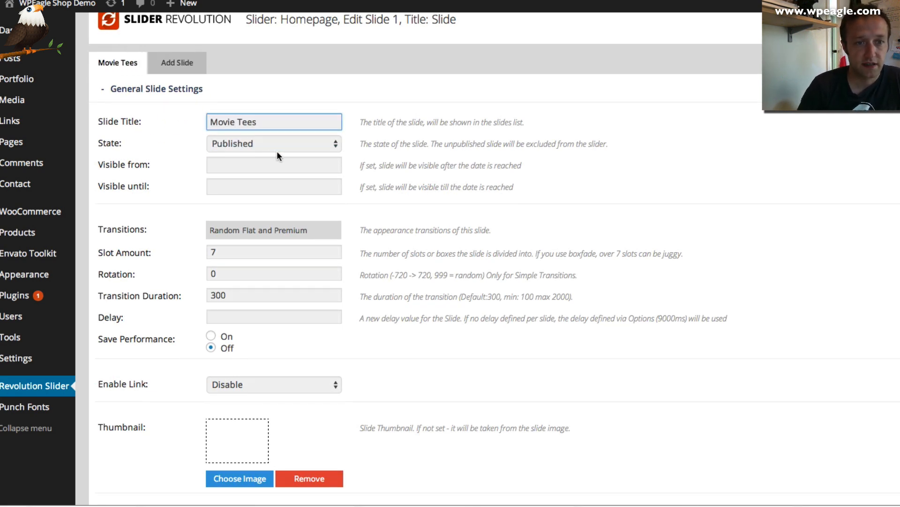
pyautogui.scroll(-1, 276, 155)
pyautogui.scroll(-2, 279, 158)
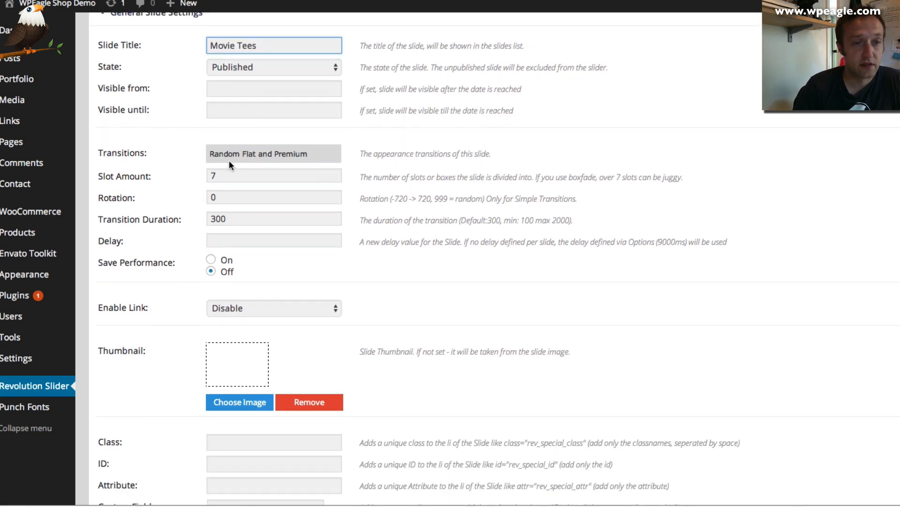
# Enable a whole-slide Regular link and place the cursor in the Slide Link field
pyautogui.click(286, 149)
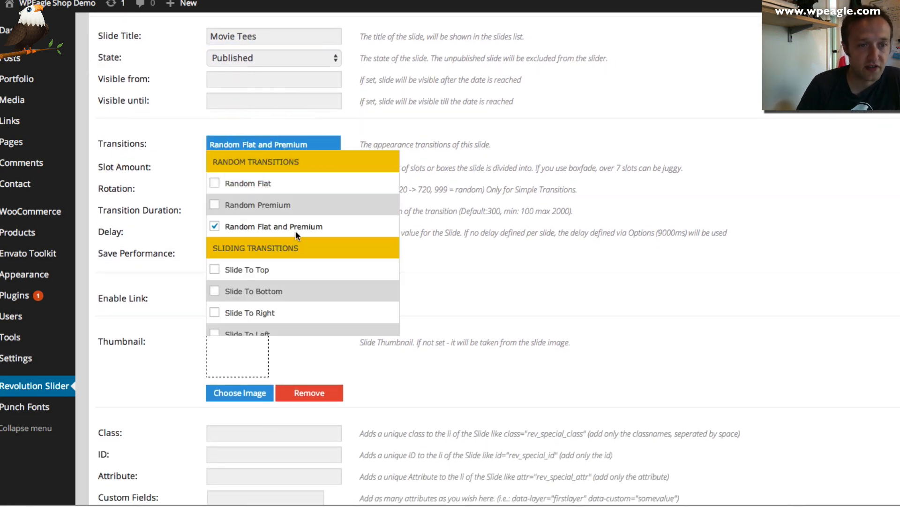
pyautogui.click(436, 202)
pyautogui.scroll(-3, 435, 206)
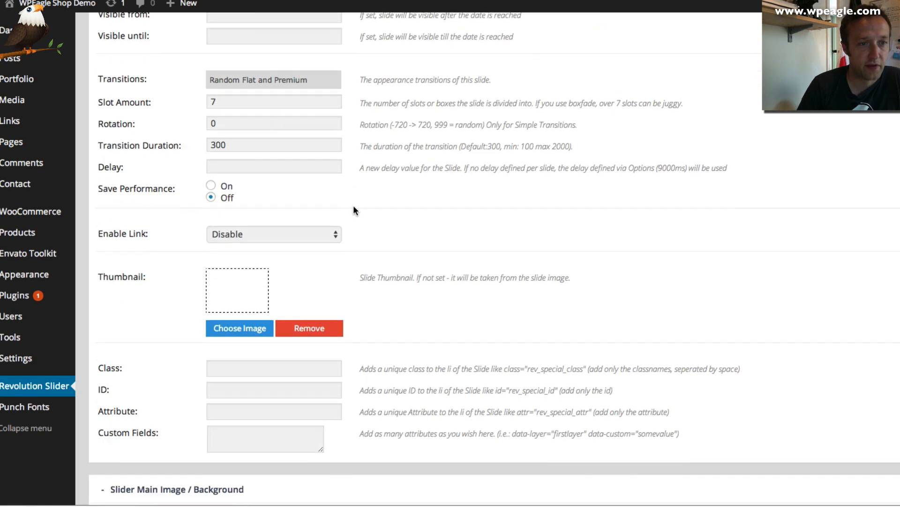
pyautogui.scroll(-1, 338, 201)
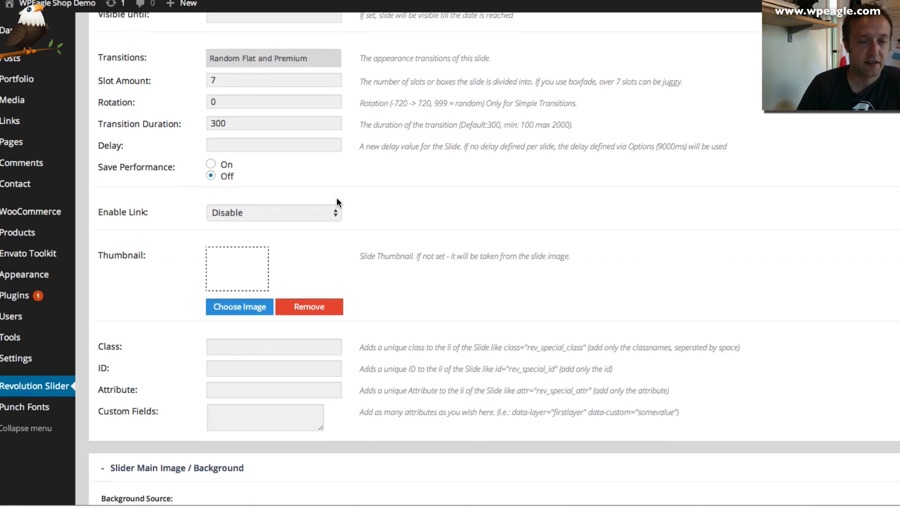
pyautogui.click(307, 212)
pyautogui.click(302, 202)
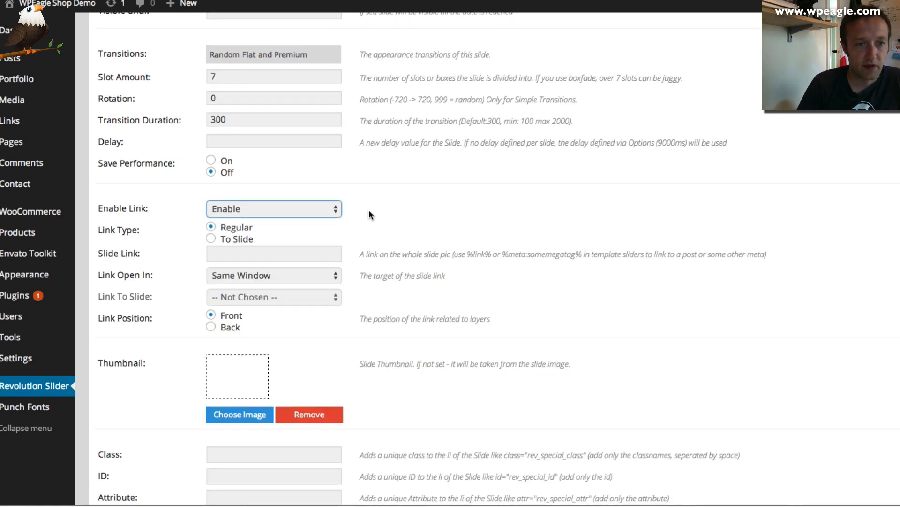
pyautogui.scroll(-2, 328, 202)
pyautogui.click(233, 220)
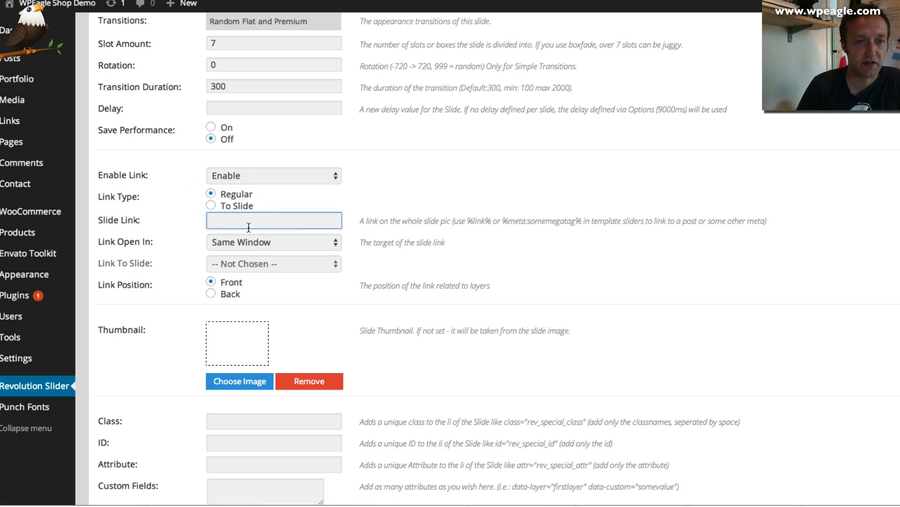
# Copy the Film Tees category link address from the live shop in a new tab, then return to the slide editor
pyautogui.rightClick(56, 4)
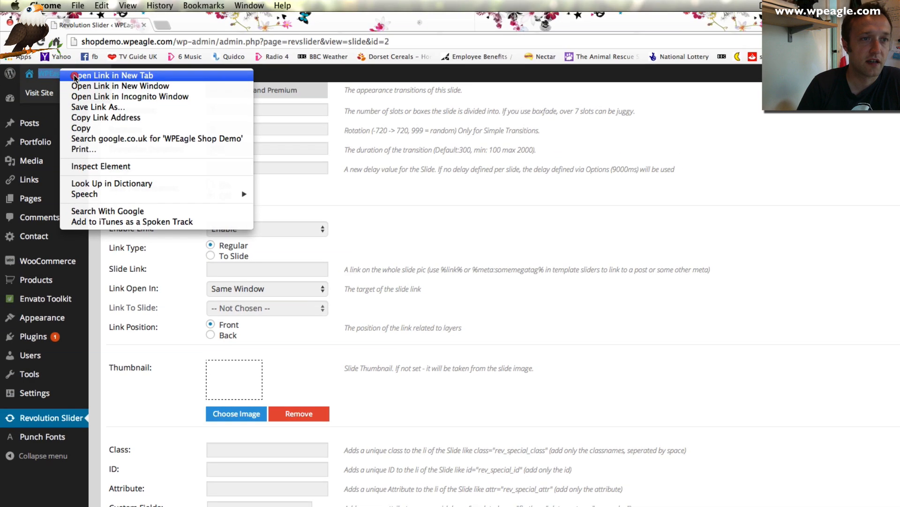
pyautogui.click(191, 19)
pyautogui.click(217, 25)
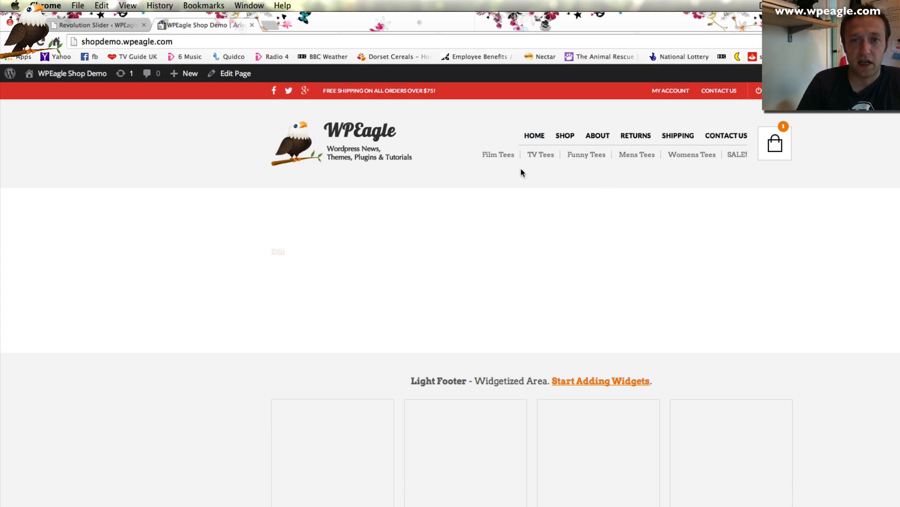
pyautogui.rightClick(498, 157)
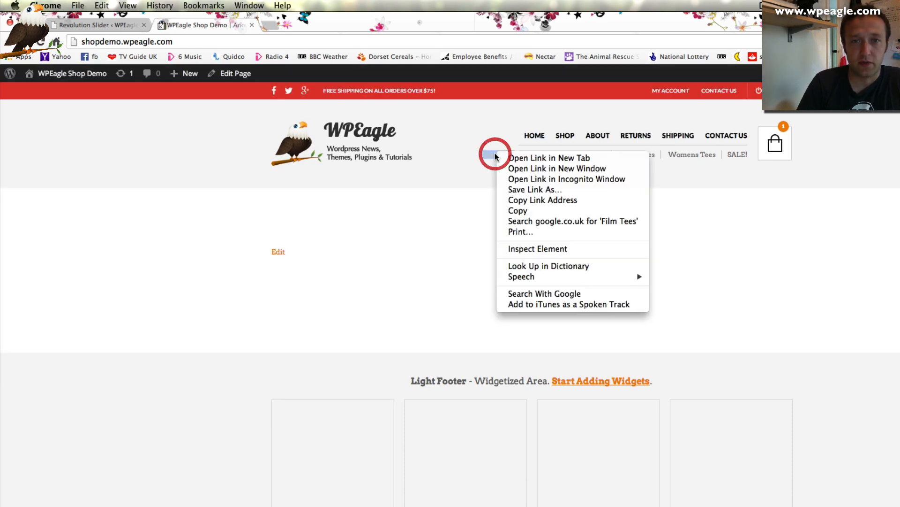
pyautogui.click(609, 199)
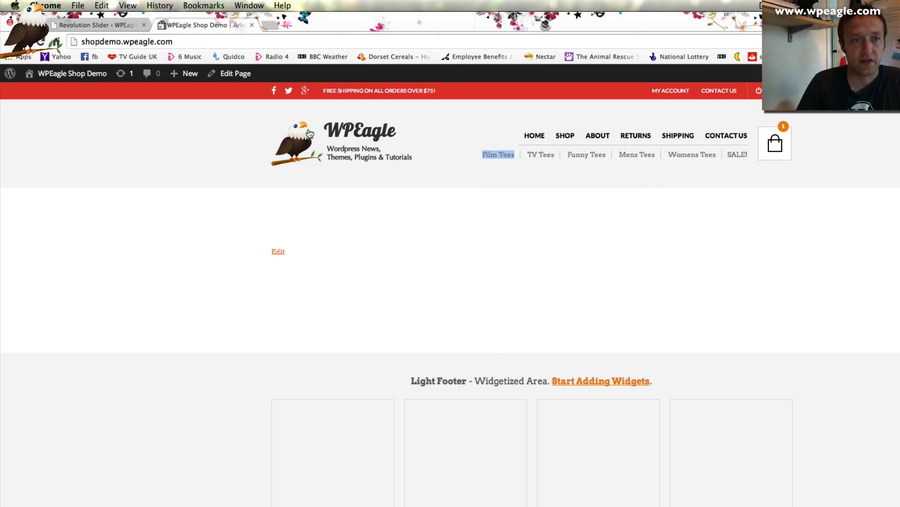
pyautogui.click(95, 26)
# Rename the slide title from Movie Tees to Film Tees
pyautogui.scroll(5, 243, 142)
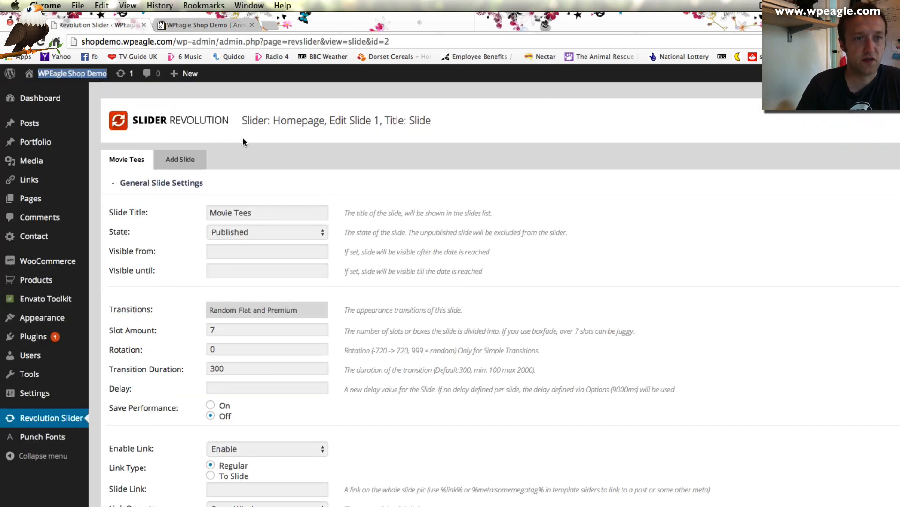
pyautogui.doubleClick(231, 213)
pyautogui.write('Film')
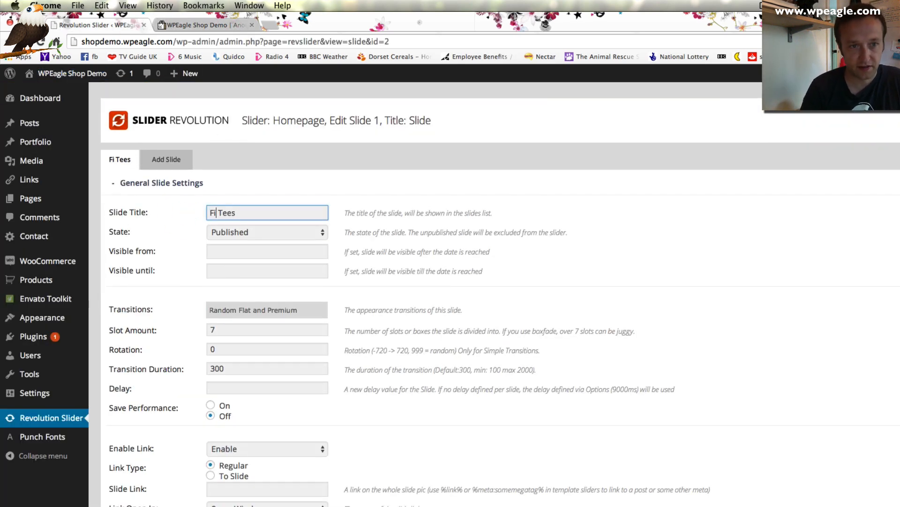
# Paste the copied Film Tees category URL into the Slide Link field
pyautogui.scroll(-5, 272, 294)
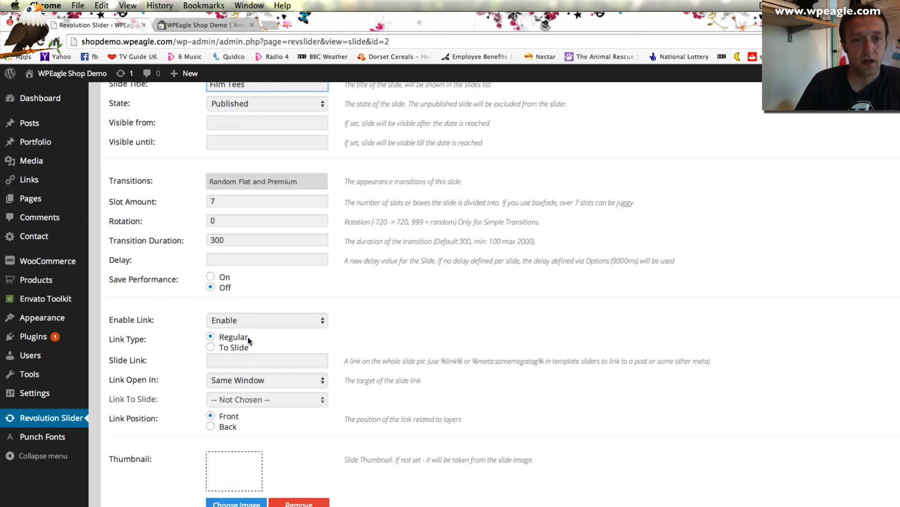
pyautogui.click(281, 360)
pyautogui.hotkey('ctrl', 'v')
pyautogui.scroll(-5, 367, 327)
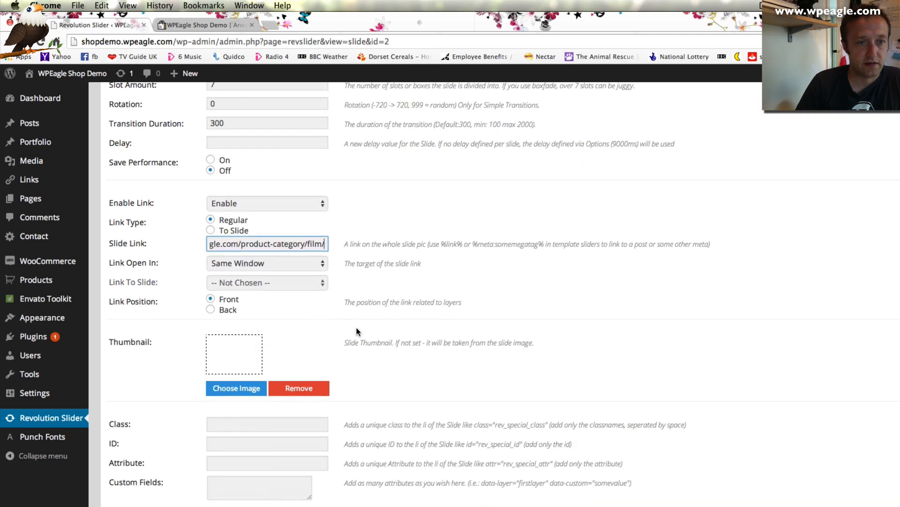
pyautogui.scroll(-4, 357, 329)
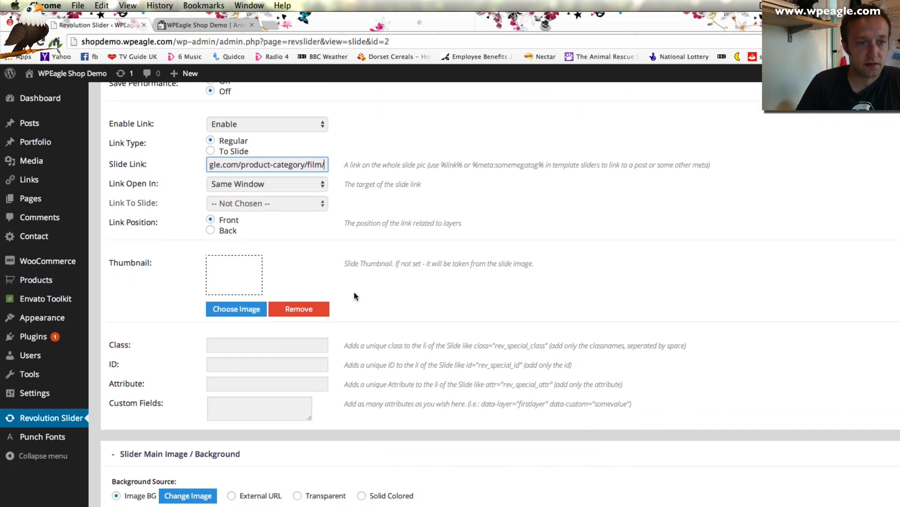
pyautogui.scroll(-8, 353, 296)
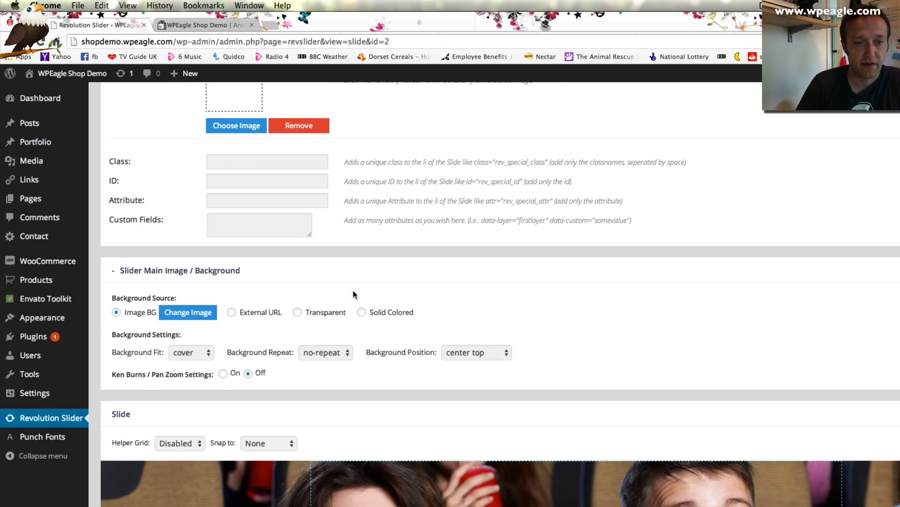
pyautogui.scroll(-14, 354, 294)
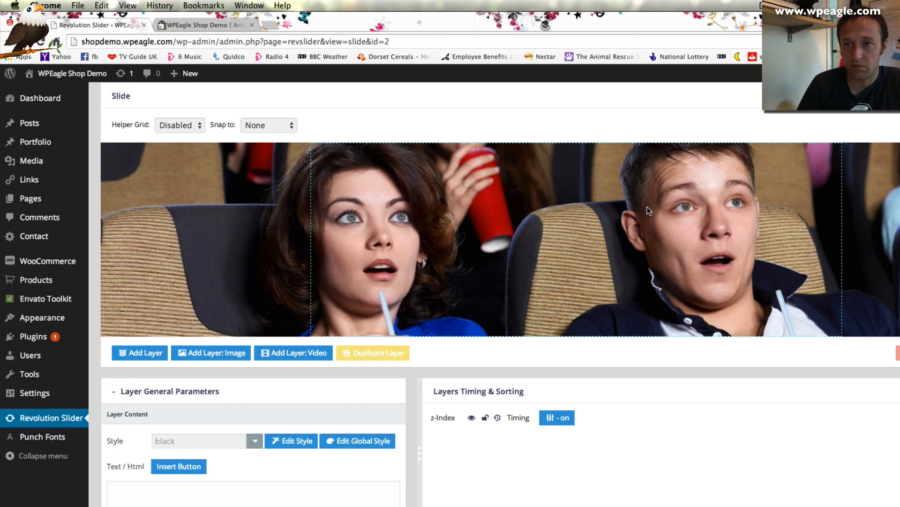
# Add a new text caption layer and try the large_bg_black style on it
pyautogui.scroll(-1, 544, 254)
pyautogui.scroll(-1, 361, 289)
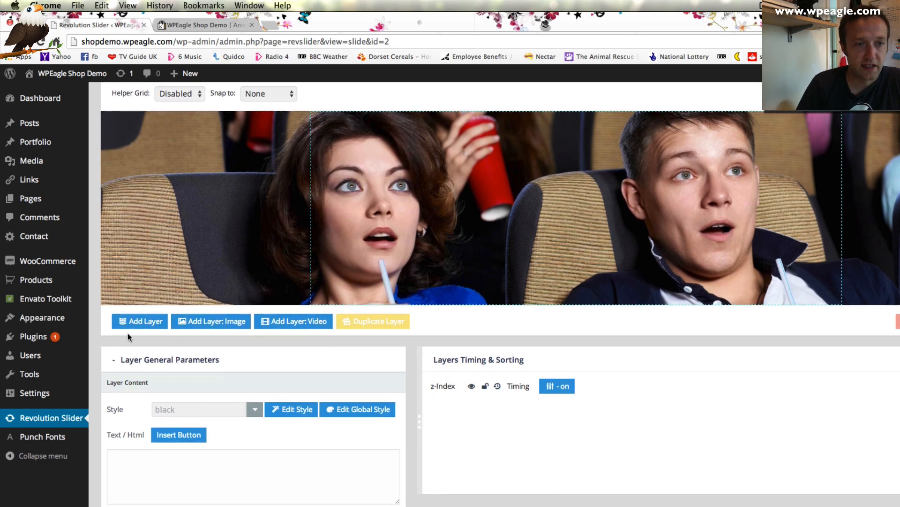
pyautogui.click(135, 322)
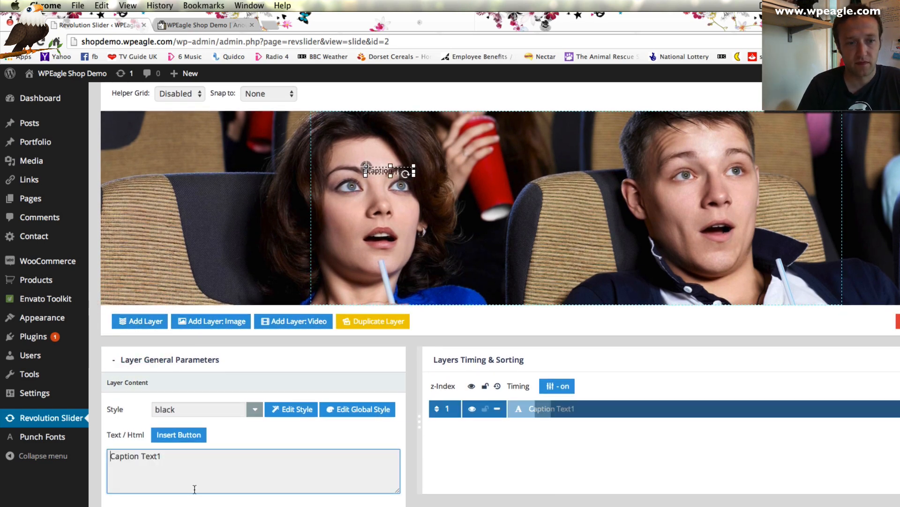
pyautogui.write('Mo')
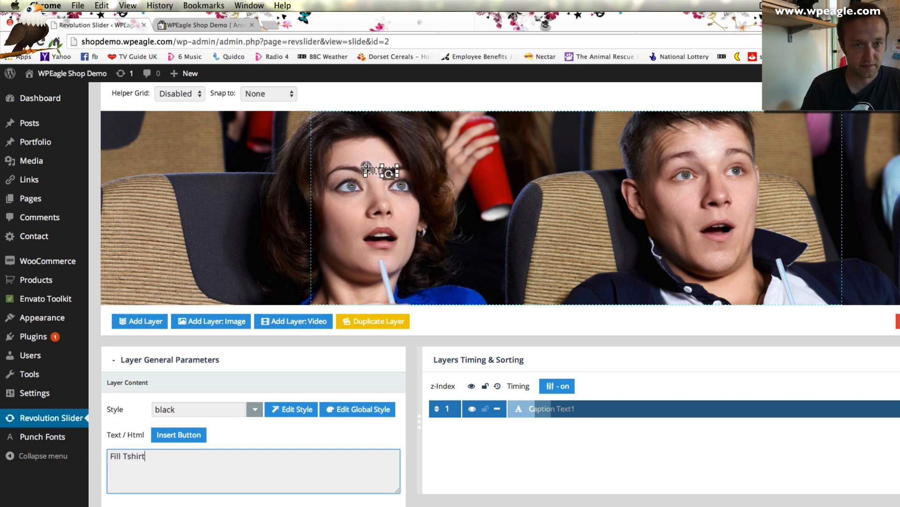
pyautogui.click(253, 412)
pyautogui.scroll(-3, 239, 425)
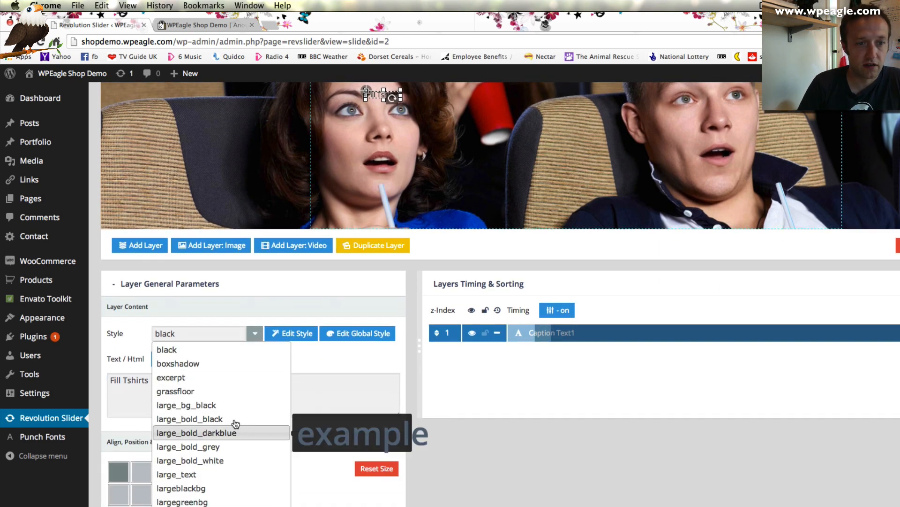
pyautogui.click(229, 406)
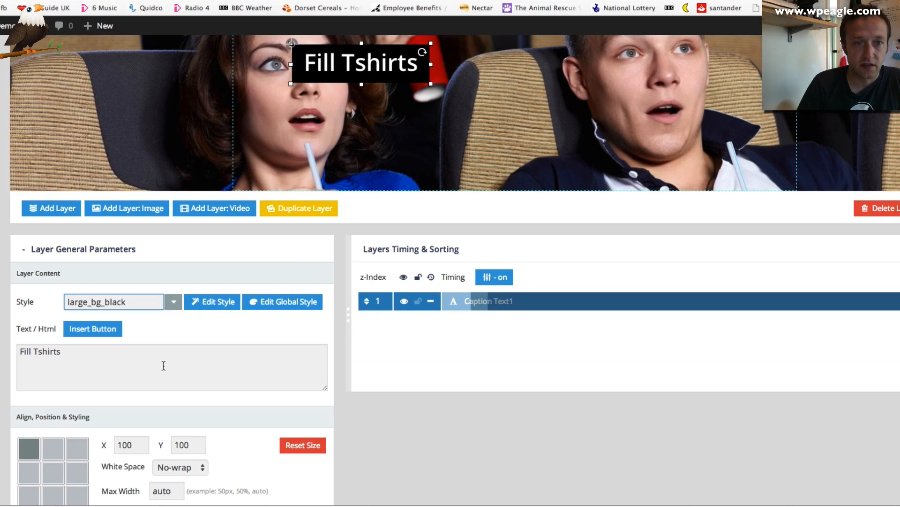
# Fix the caption's spelling to Film and switch its style to large_bold_white
pyautogui.click(24, 351)
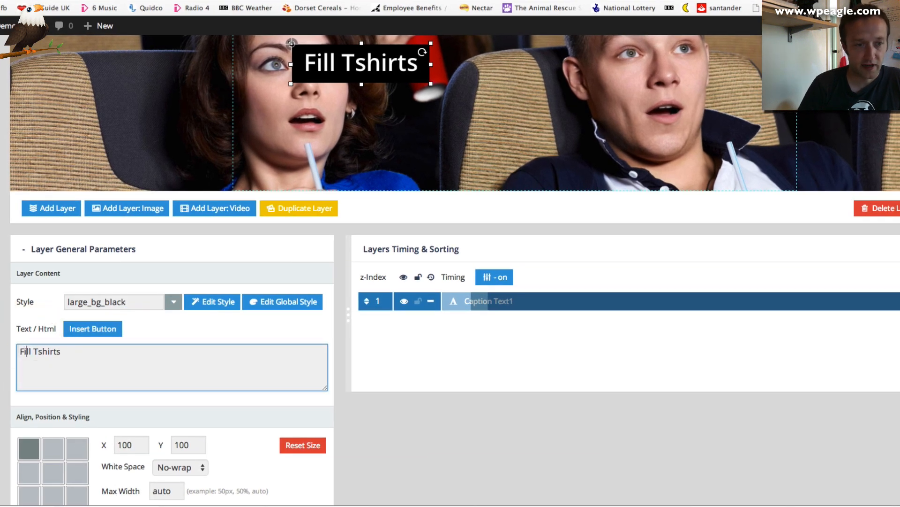
pyautogui.press('BackSpace')
pyautogui.write('m')
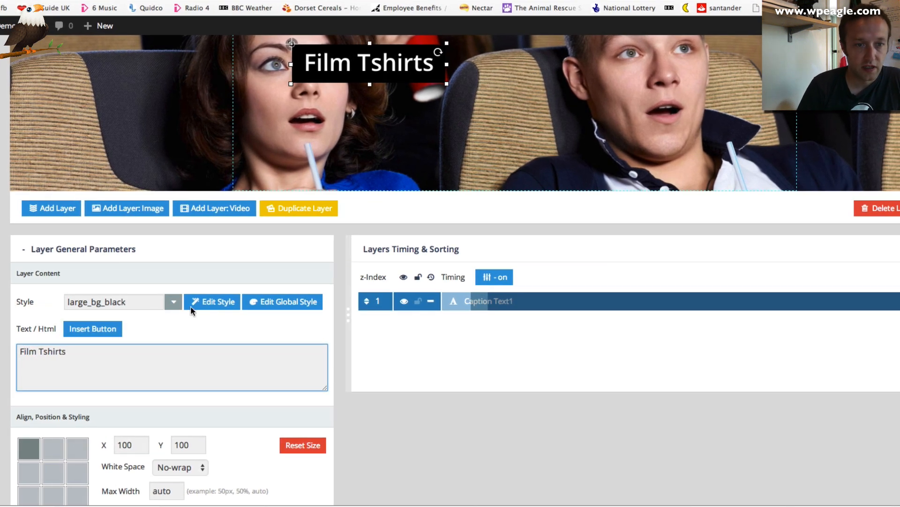
pyautogui.click(174, 302)
pyautogui.scroll(-2, 140, 403)
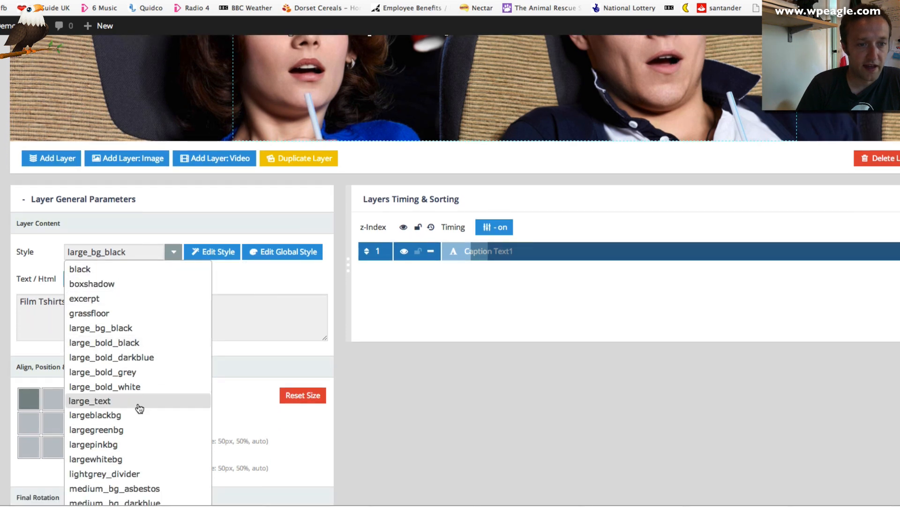
pyautogui.click(139, 386)
# Try the modern_big_bluebg style and drag the Film Tshirts caption down near the woman's chin
pyautogui.scroll(4, 195, 351)
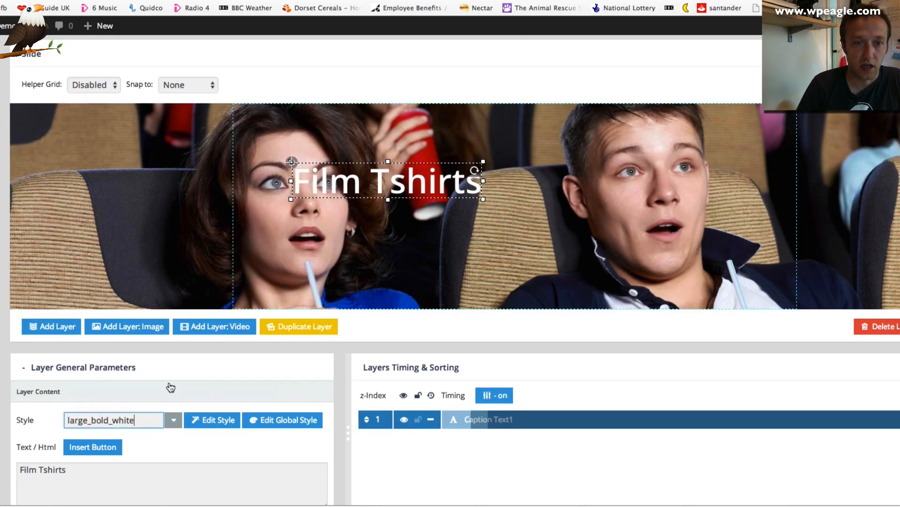
pyautogui.click(174, 420)
pyautogui.scroll(-5, 141, 451)
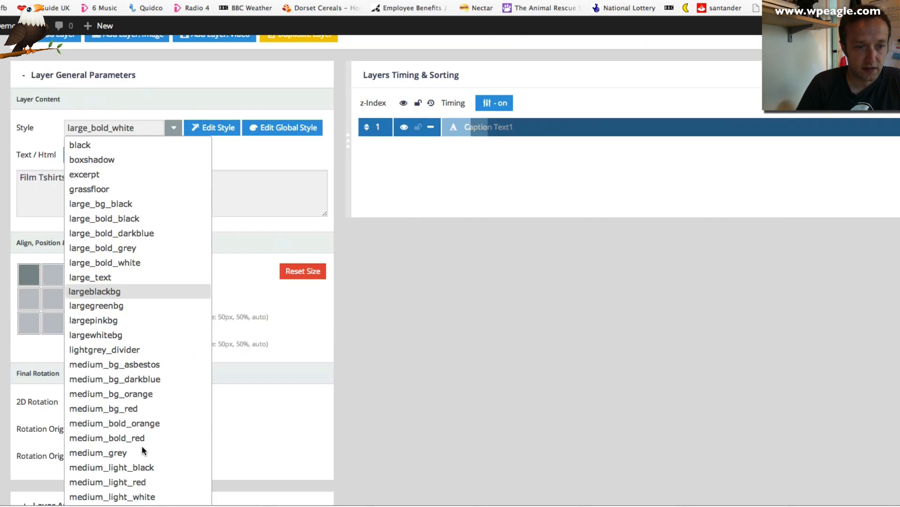
pyautogui.scroll(-3, 141, 450)
pyautogui.scroll(-1, 157, 439)
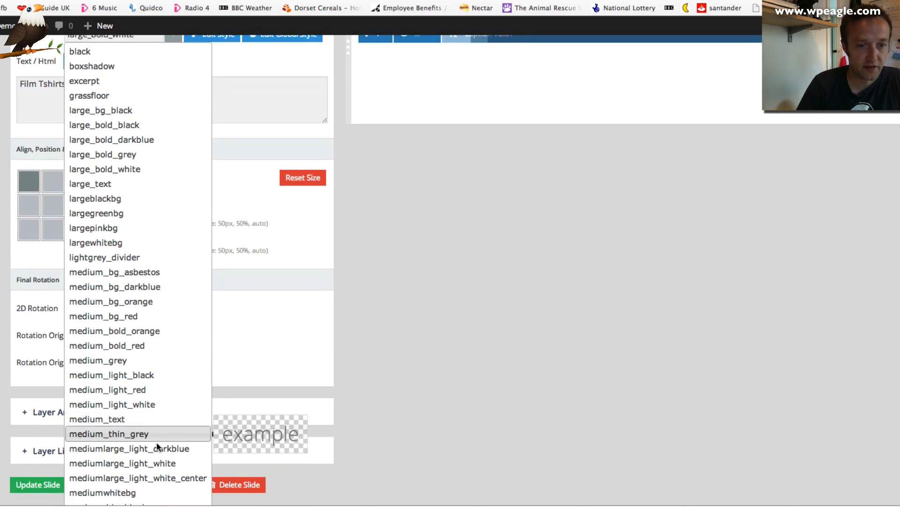
pyautogui.scroll(-3, 157, 446)
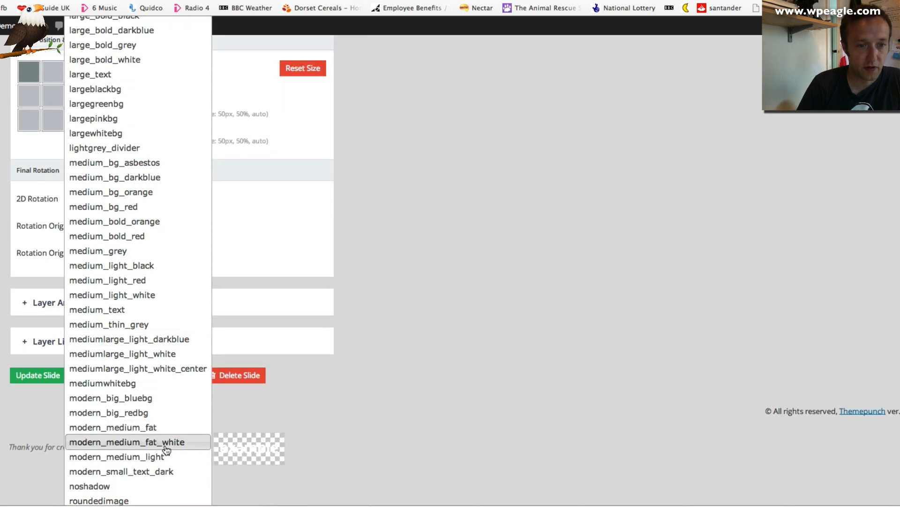
pyautogui.click(160, 399)
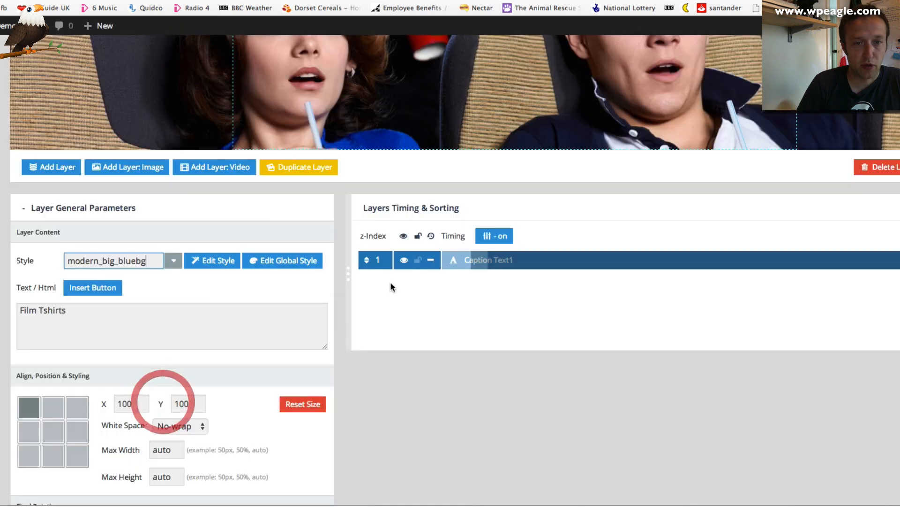
pyautogui.scroll(10, 390, 284)
pyautogui.scroll(-6, 397, 283)
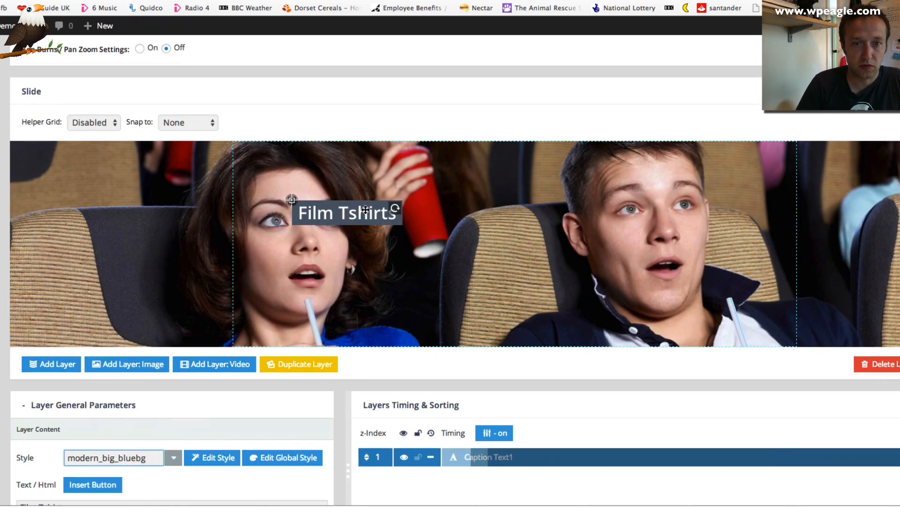
pyautogui.moveTo(366, 210); pyautogui.dragTo(407, 301)
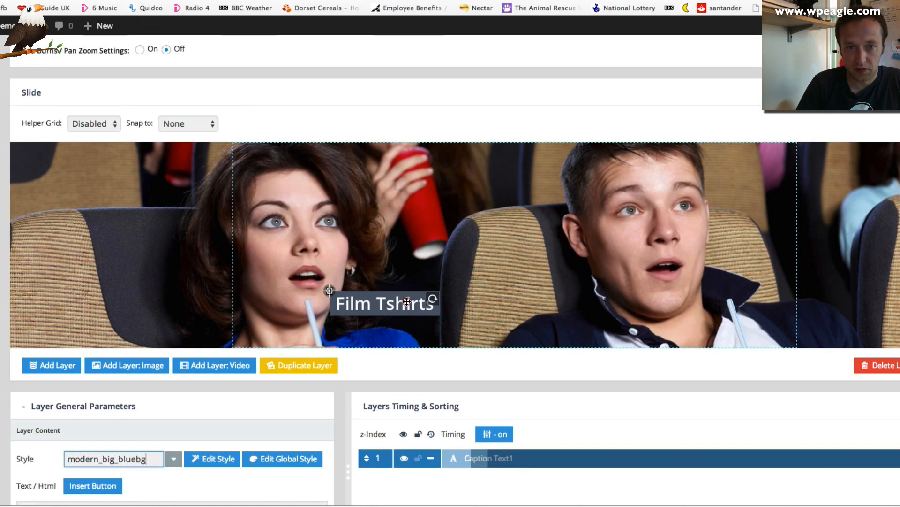
# Apply the very_big_black style and reposition the Film Tshirts caption over the image
pyautogui.scroll(-8, 76, 232)
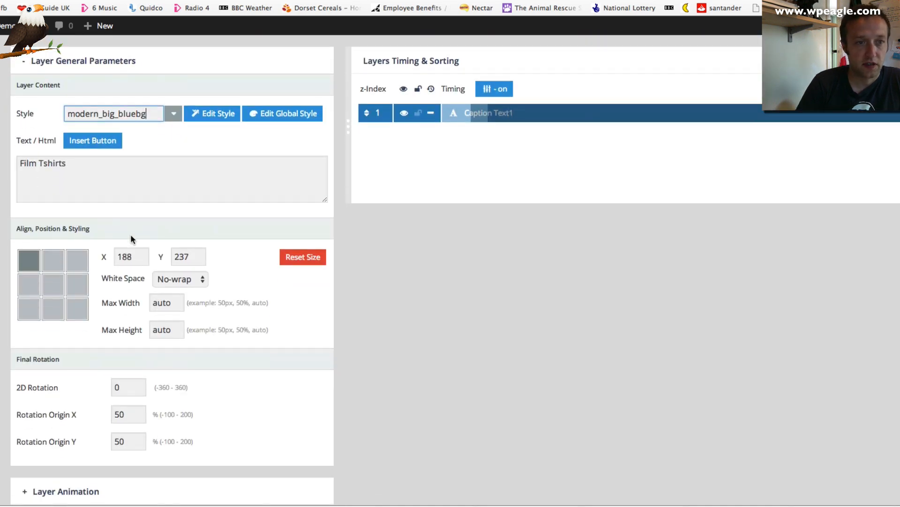
pyautogui.click(173, 113)
pyautogui.scroll(-8, 163, 267)
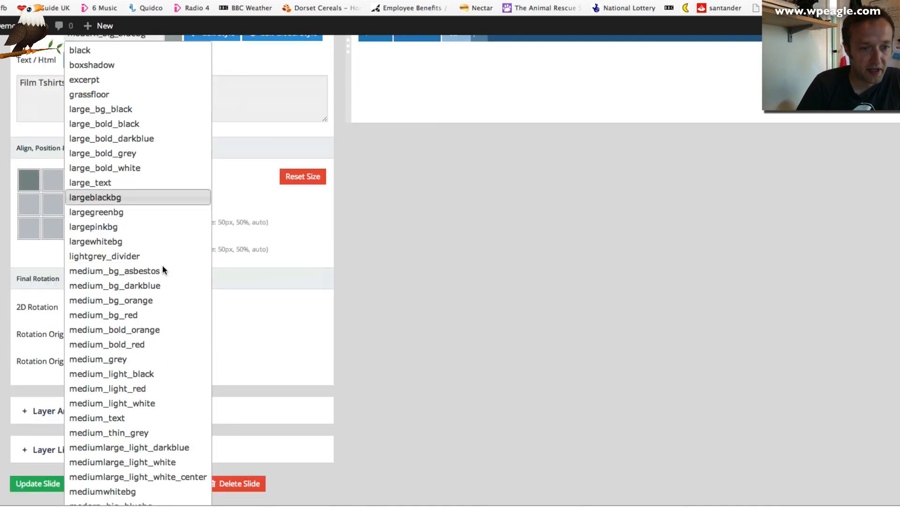
pyautogui.scroll(-6, 163, 266)
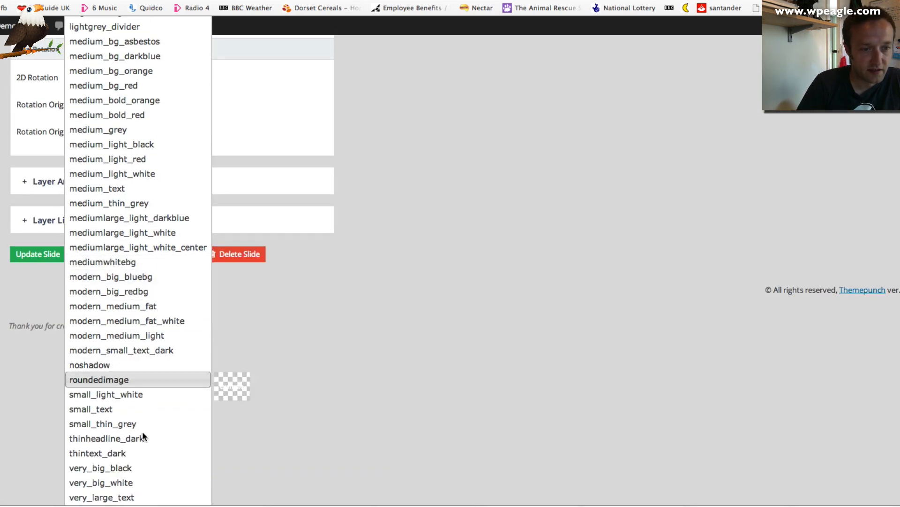
pyautogui.click(138, 468)
pyautogui.scroll(15, 397, 343)
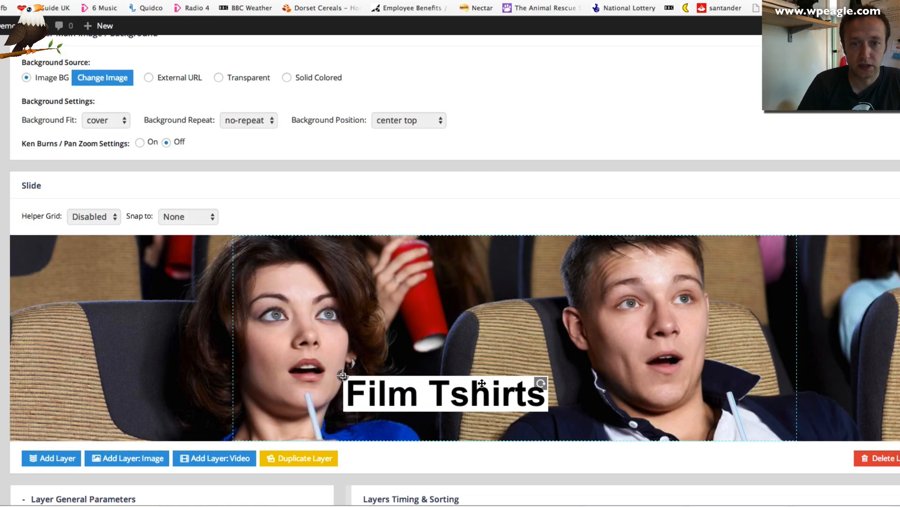
pyautogui.moveTo(482, 383)
pyautogui.mouseDown()
pyautogui.moveTo(671, 315)
pyautogui.moveTo(454, 284)
pyautogui.moveTo(440, 411)
pyautogui.moveTo(481, 389)
pyautogui.moveTo(478, 358)
pyautogui.moveTo(468, 380)
pyautogui.mouseUp()
pyautogui.scroll(-6, 404, 409)
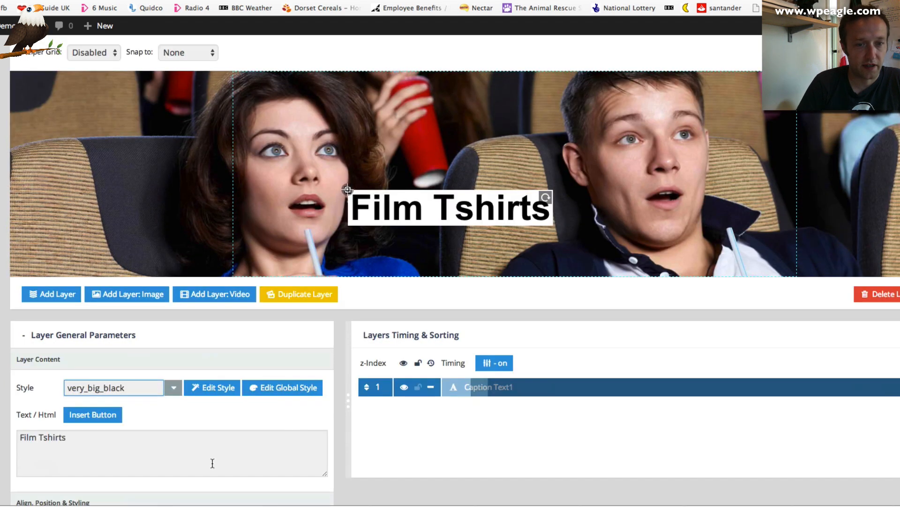
# Add a second caption layer reading View The Range
pyautogui.click(54, 294)
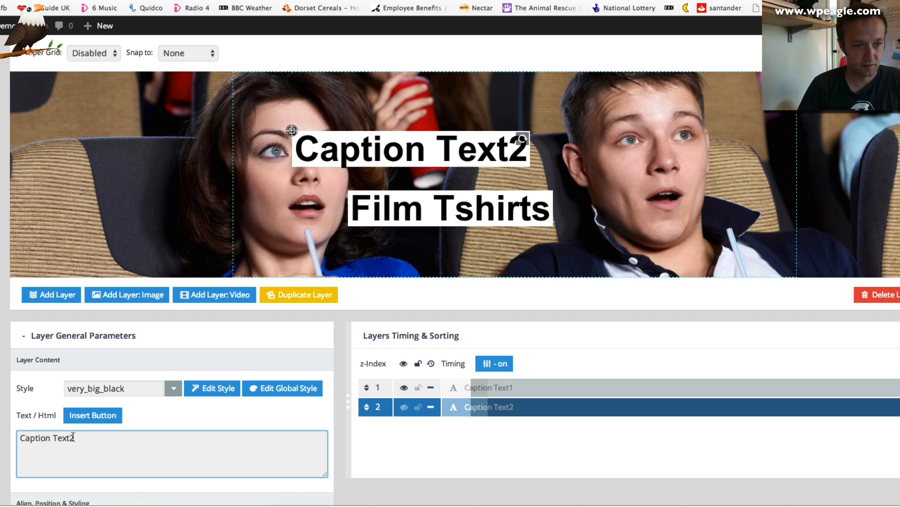
pyautogui.moveTo(75, 438); pyautogui.dragTo(20, 437)
pyautogui.write('View Range')
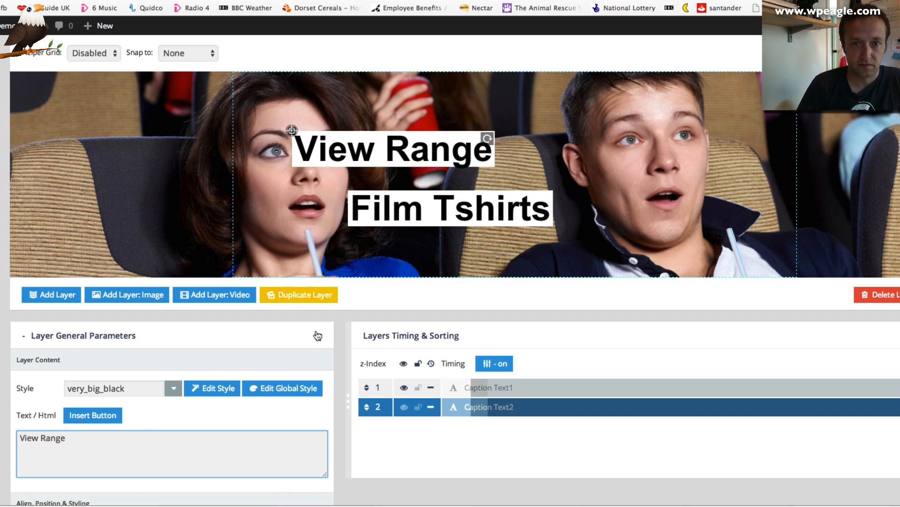
pyautogui.scroll(-5, 318, 335)
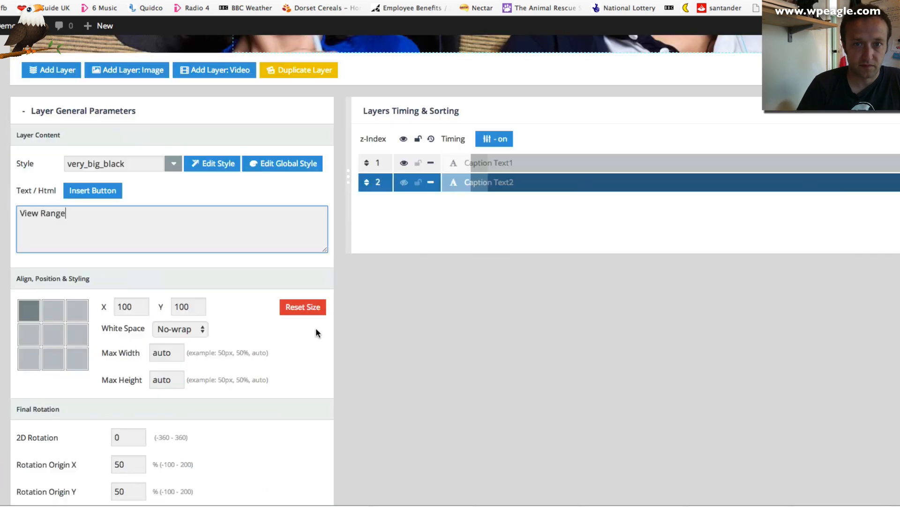
pyautogui.scroll(2, 511, 58)
pyautogui.scroll(1, 468, 85)
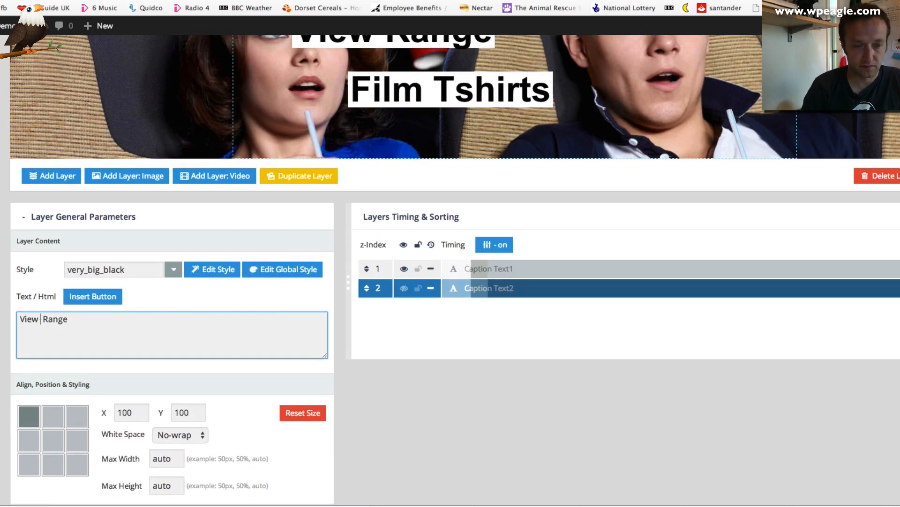
pyautogui.write('The')
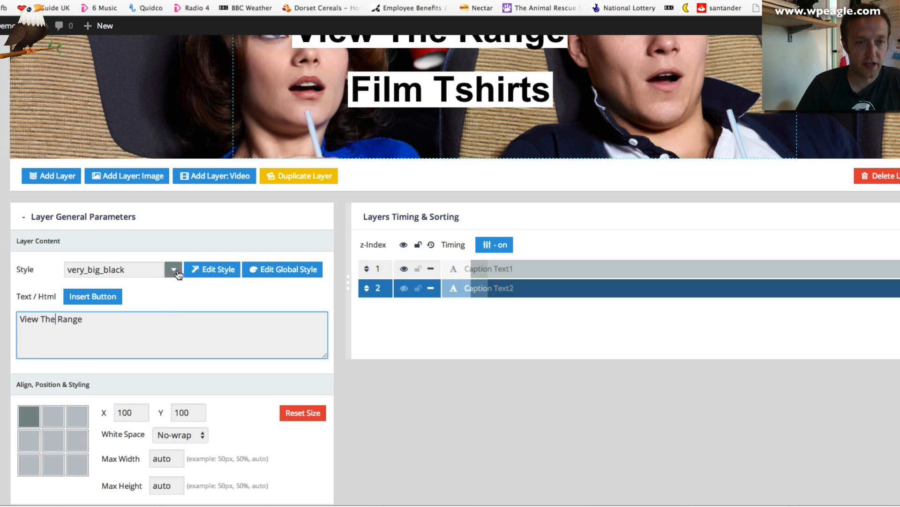
# Style View The Range as medium_bg_red and drag it to the slide's lower right
pyautogui.click(170, 269)
pyautogui.scroll(-3, 155, 363)
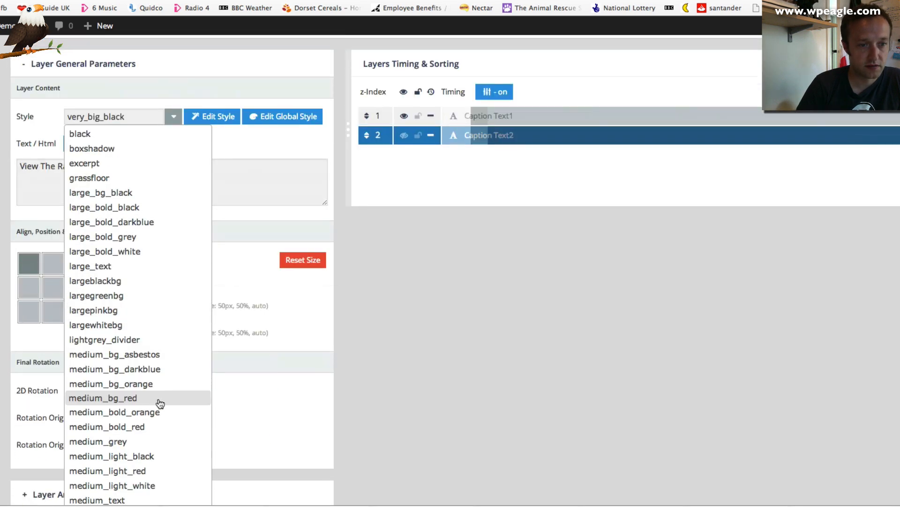
pyautogui.click(159, 402)
pyautogui.scroll(6, 565, 381)
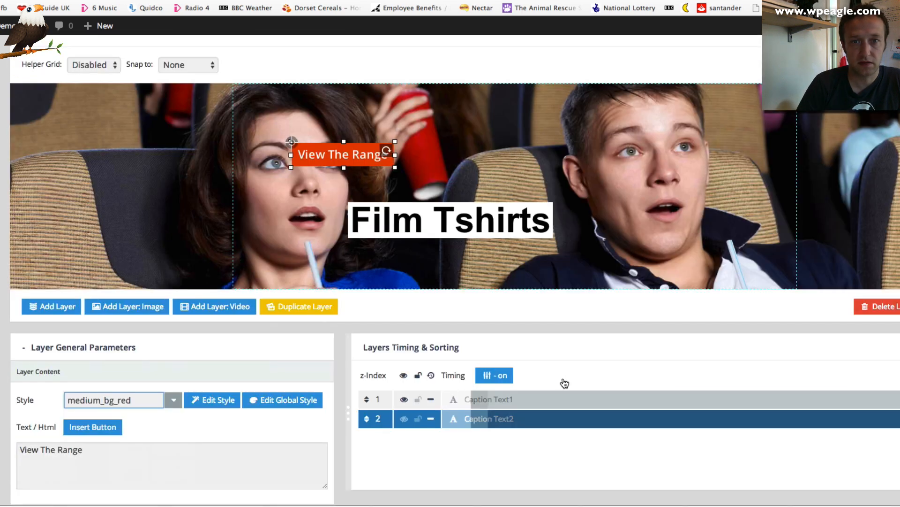
pyautogui.moveTo(349, 189); pyautogui.dragTo(734, 294)
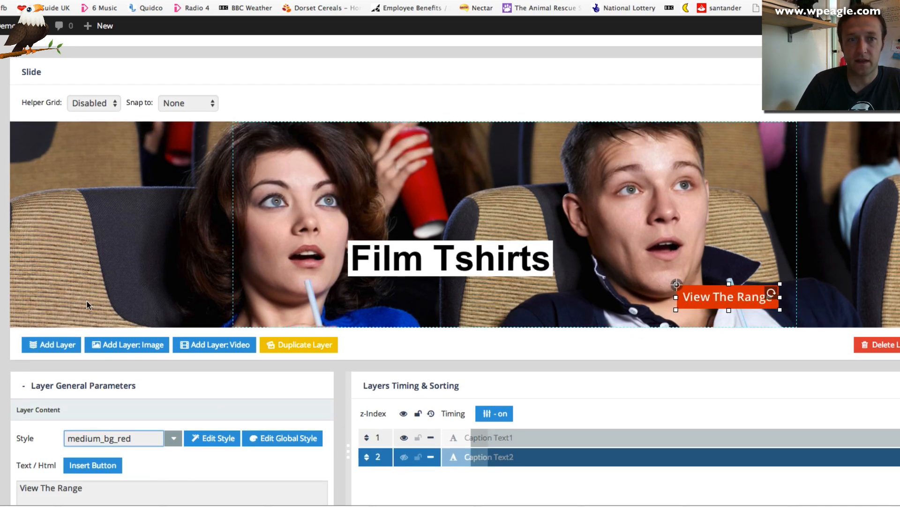
# Move the Film Tshirts caption higher and save the slide with Update Slide
pyautogui.moveTo(446, 260); pyautogui.dragTo(449, 211)
pyautogui.scroll(-3, 343, 269)
pyautogui.scroll(-8, 343, 269)
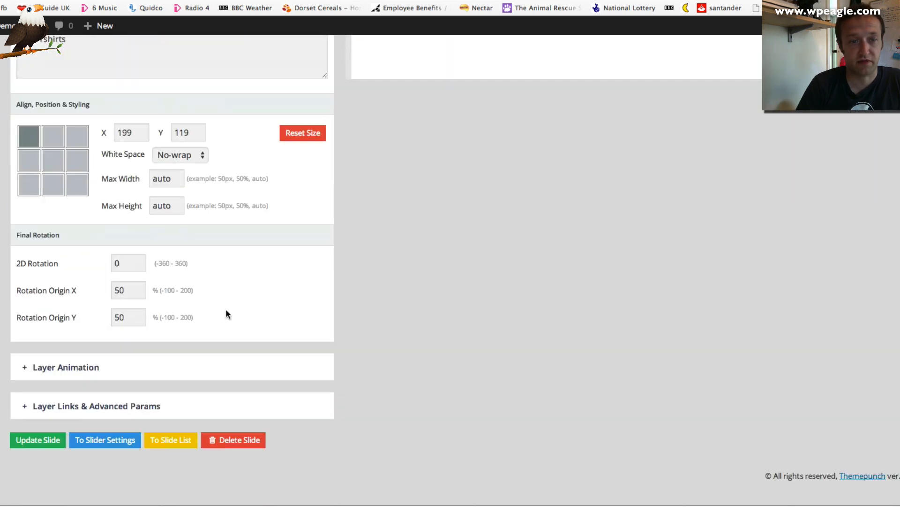
pyautogui.click(37, 443)
pyautogui.scroll(7, 395, 325)
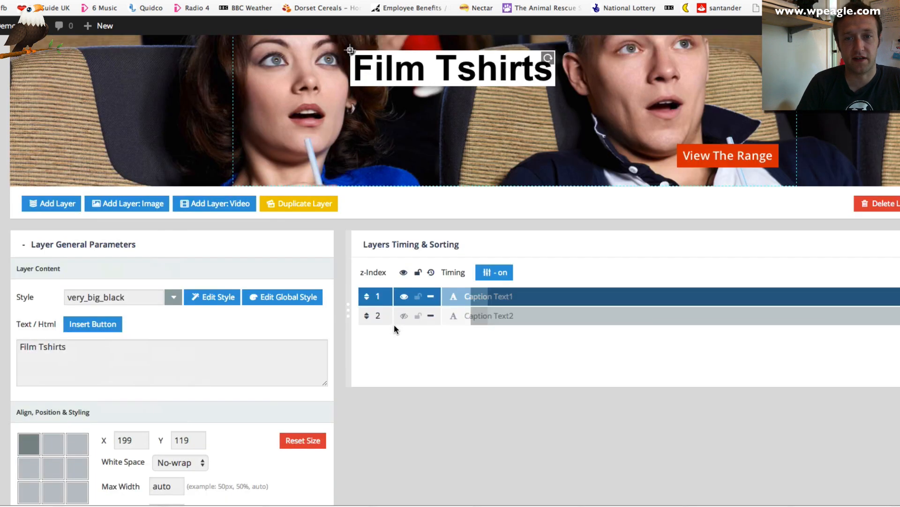
pyautogui.scroll(10, 395, 326)
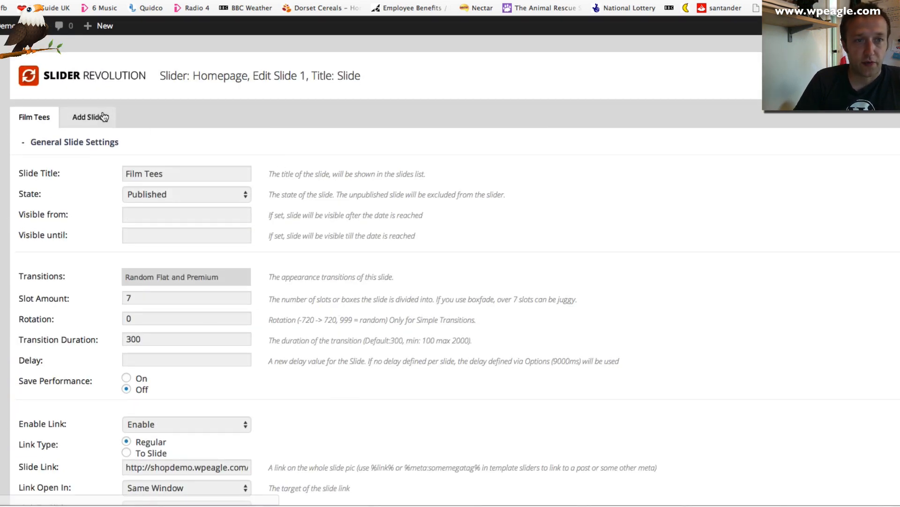
# Add a new Homepage slide titled TV with an image background
pyautogui.click(106, 118)
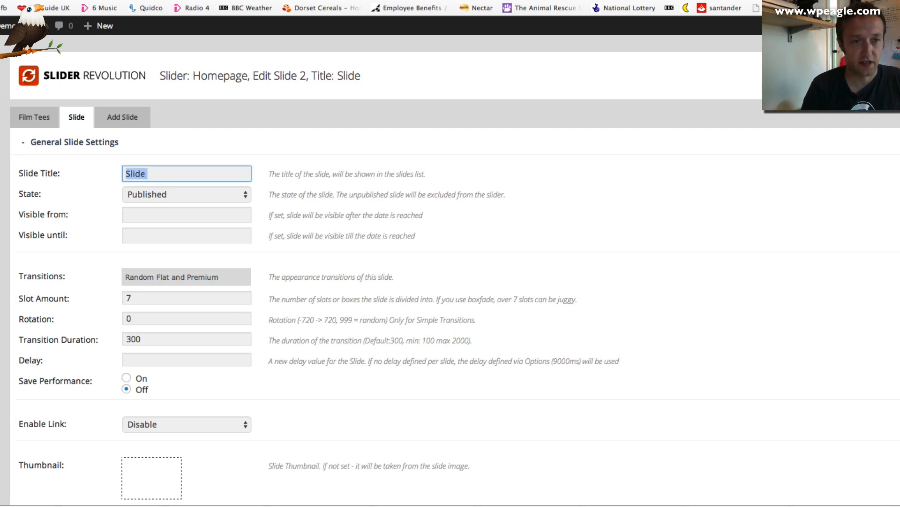
pyautogui.write('TV')
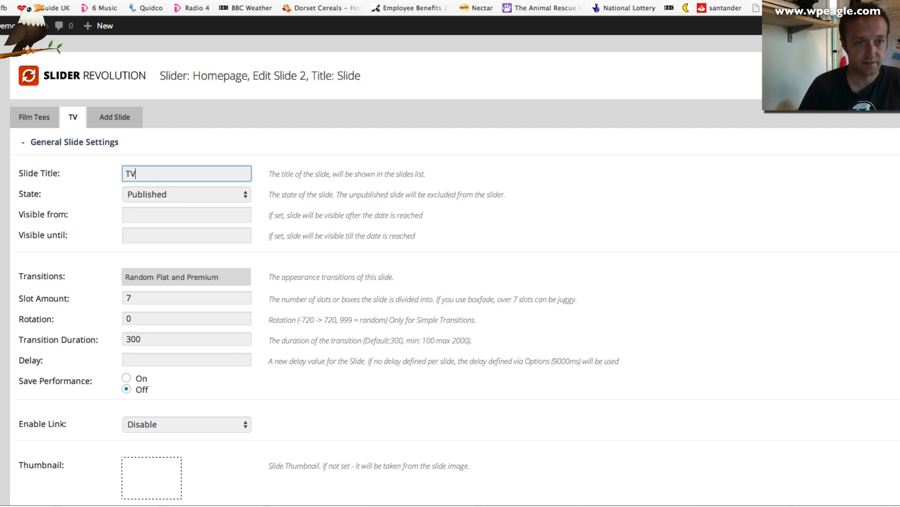
pyautogui.scroll(-10, 182, 208)
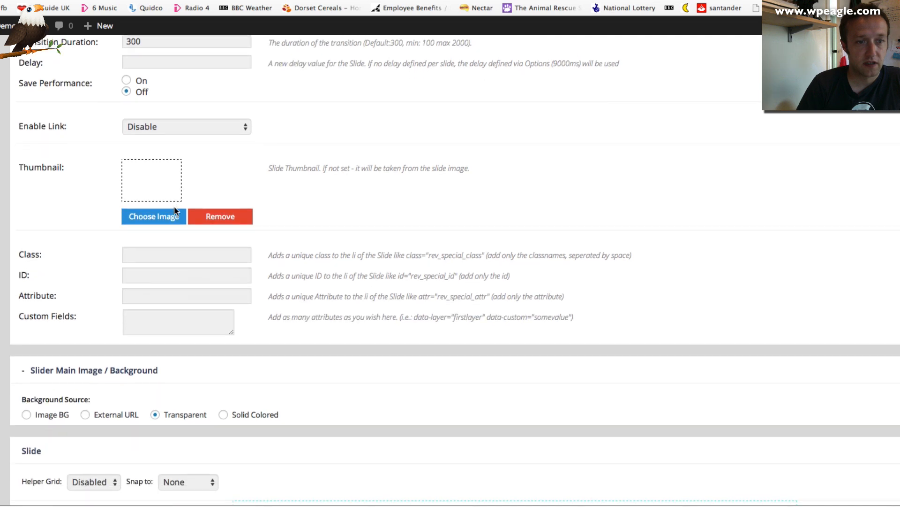
pyautogui.scroll(-1, 173, 206)
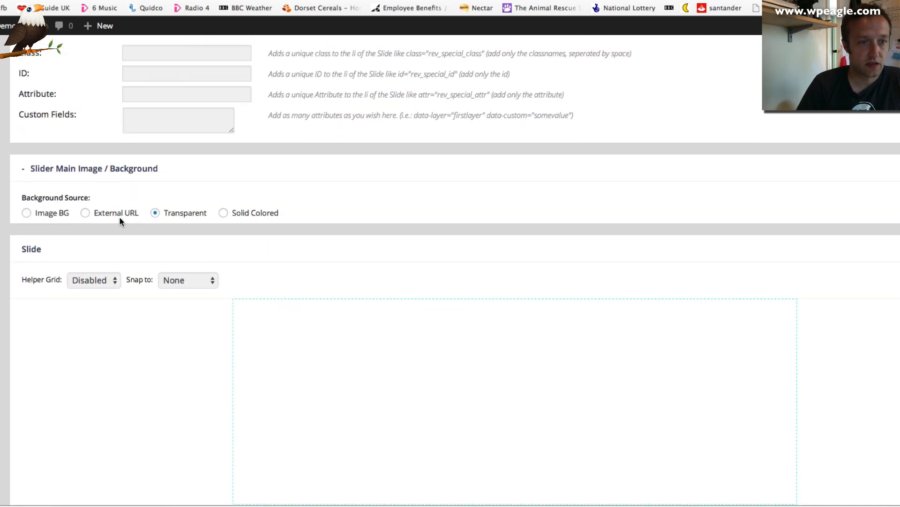
pyautogui.click(49, 214)
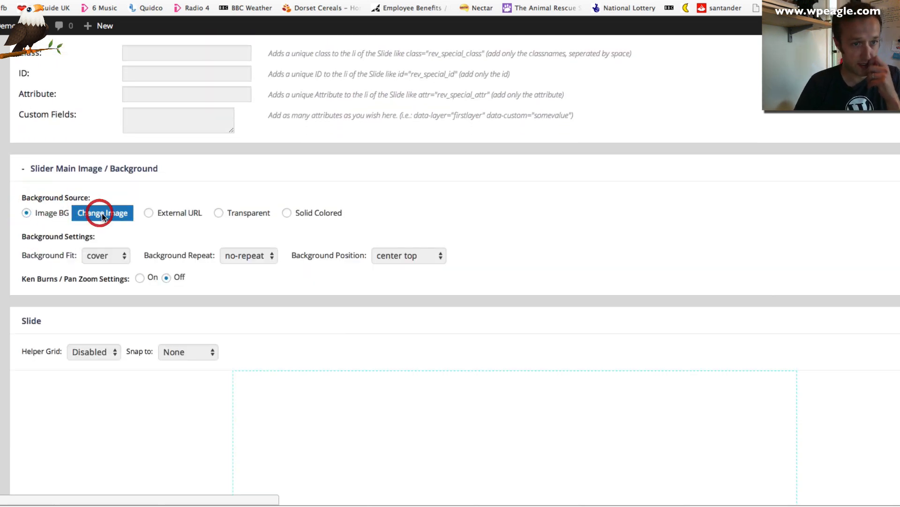
# Upload TV Tee Slider.jpg and insert it as the slide's background image
pyautogui.click(103, 215)
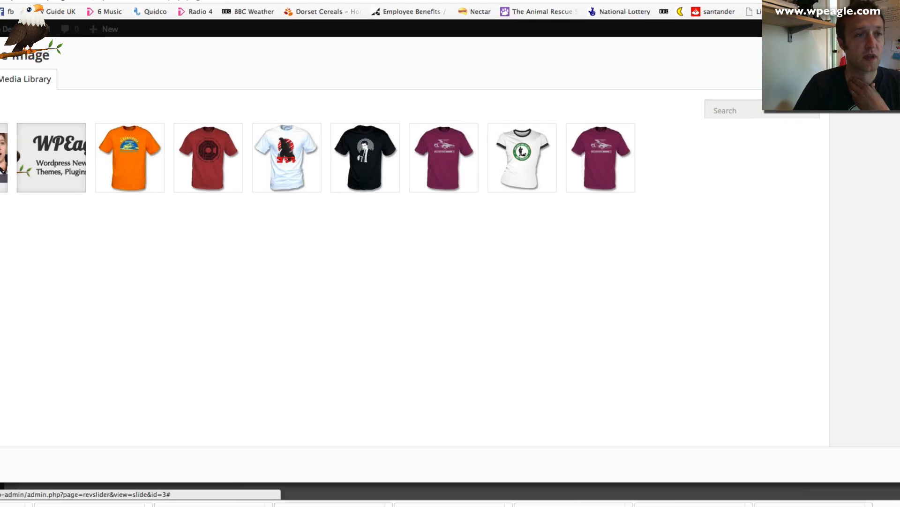
pyautogui.click(40, 102)
pyautogui.click(452, 264)
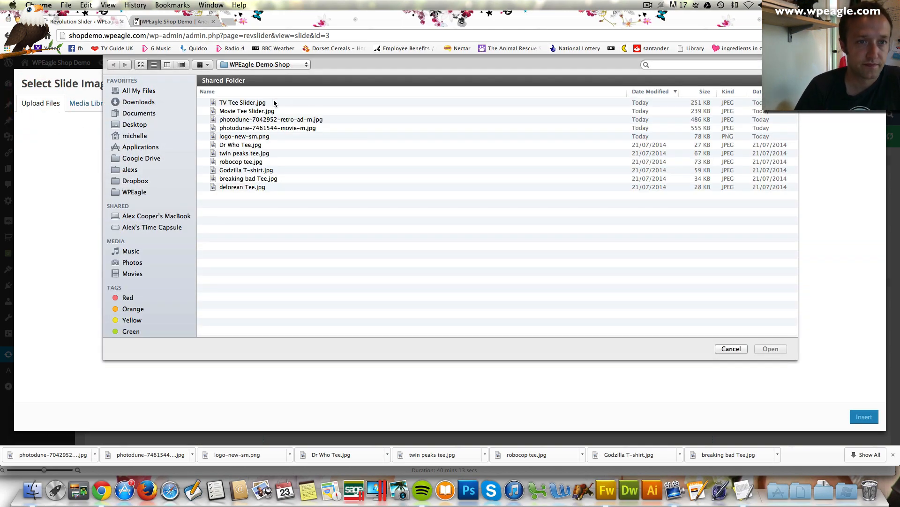
pyautogui.click(256, 103)
pyautogui.click(766, 348)
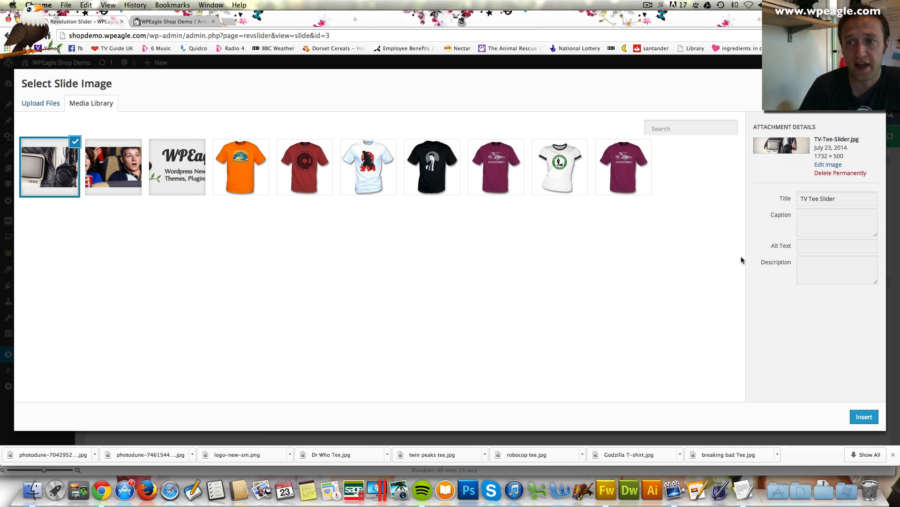
pyautogui.click(864, 416)
# Add a text caption layer to the TV slide using the very_large_text style
pyautogui.scroll(-3, 602, 235)
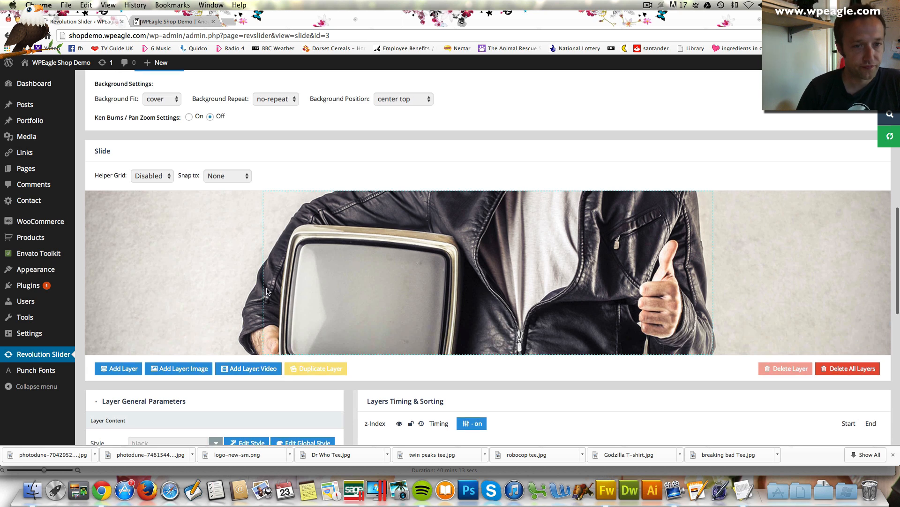
pyautogui.scroll(-2, 262, 331)
pyautogui.scroll(5, 261, 212)
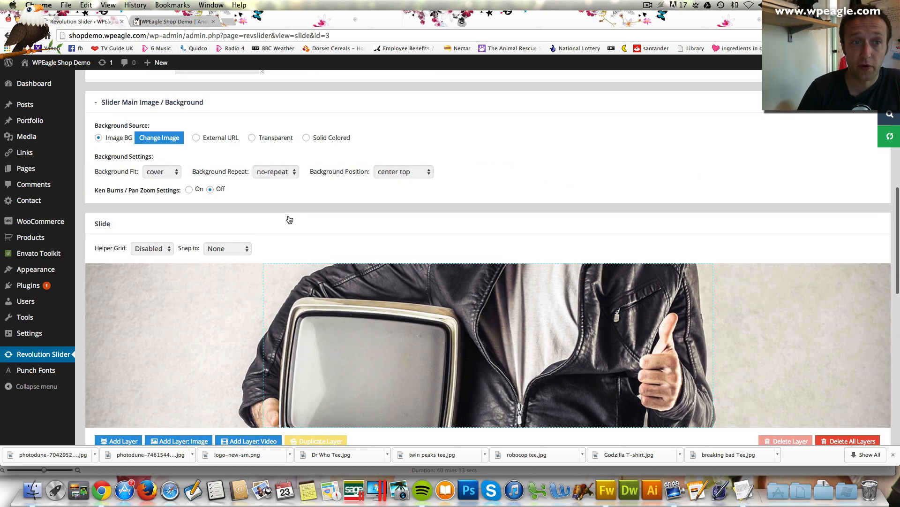
pyautogui.scroll(-5, 288, 217)
pyautogui.scroll(-3, 342, 224)
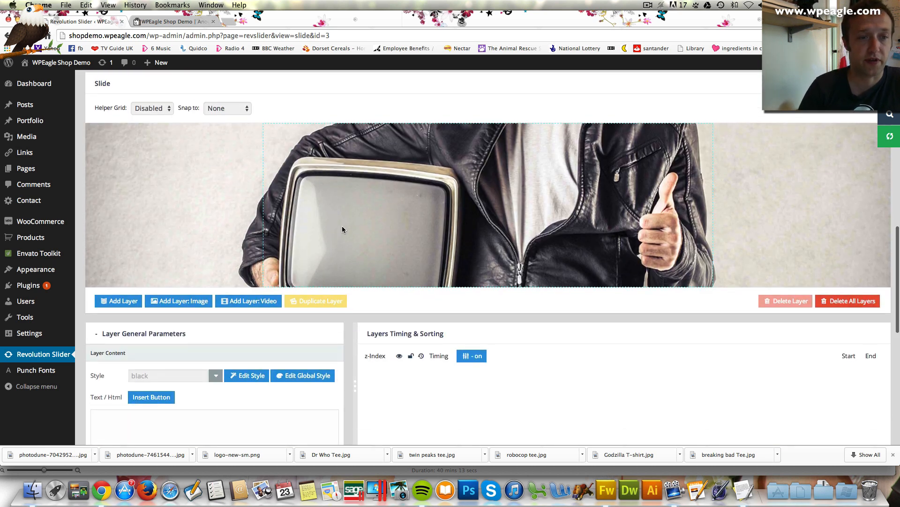
pyautogui.click(123, 249)
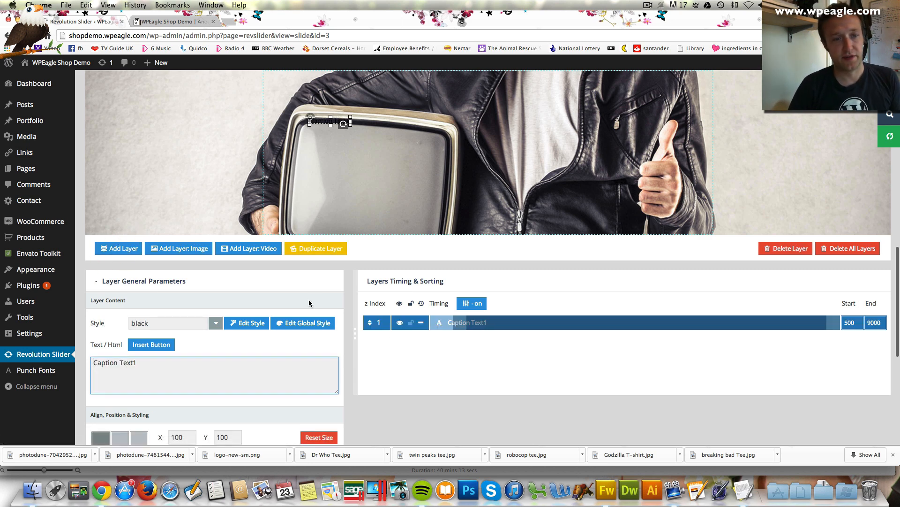
pyautogui.scroll(-1, 309, 299)
pyautogui.click(216, 305)
pyautogui.scroll(-10, 207, 344)
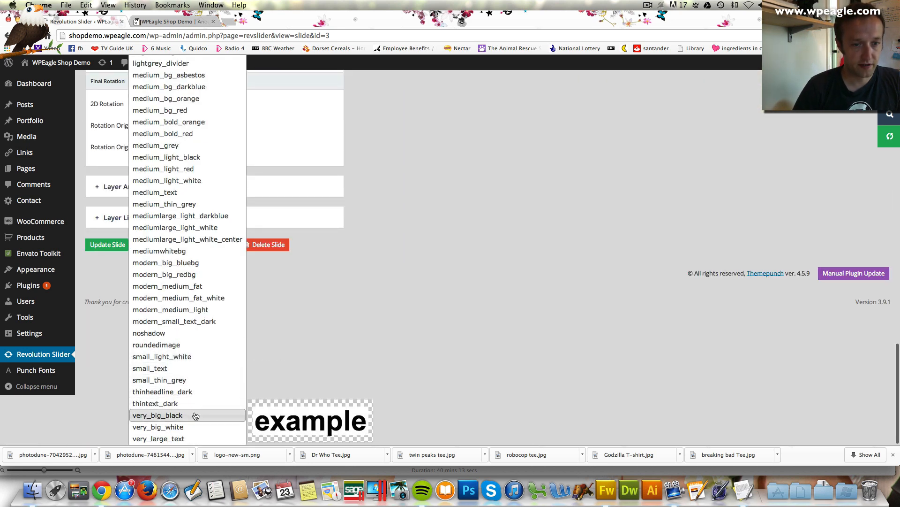
pyautogui.click(196, 438)
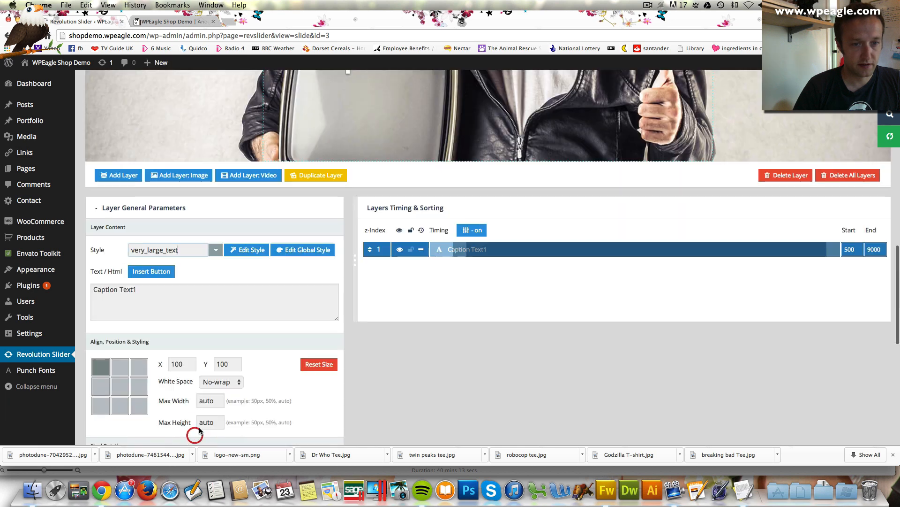
# Change the caption to 'TV Tshirts from all your Favourites', move it to X 22 / Y 242, and save
pyautogui.scroll(3, 170, 379)
pyautogui.moveTo(118, 360); pyautogui.dragTo(41, 354)
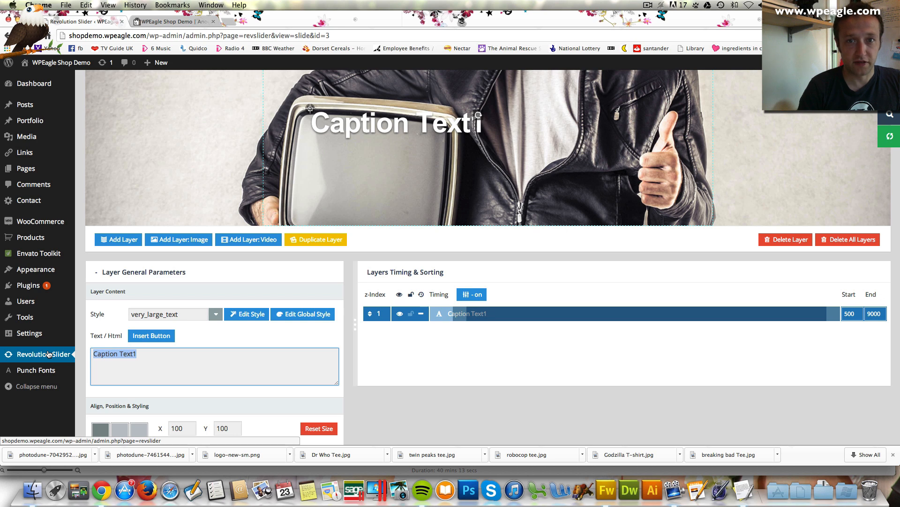
pyautogui.write('TV')
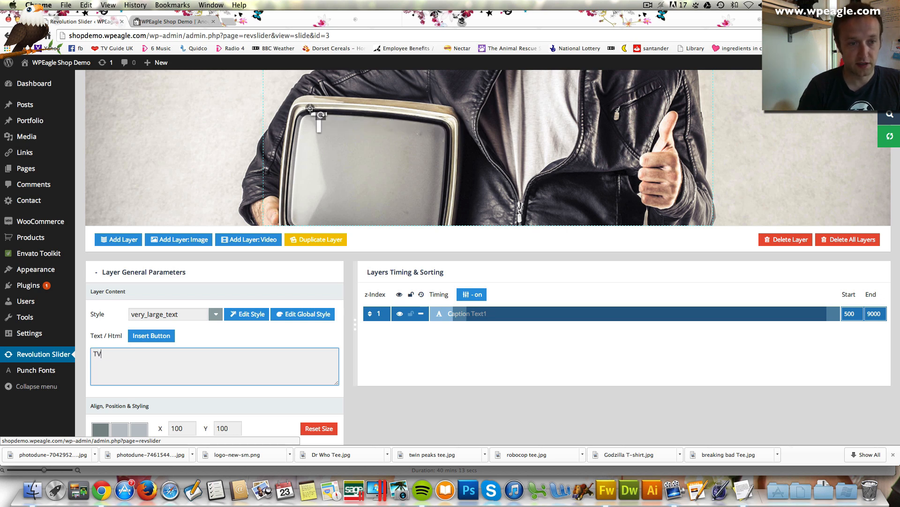
pyautogui.write(' Tshi')
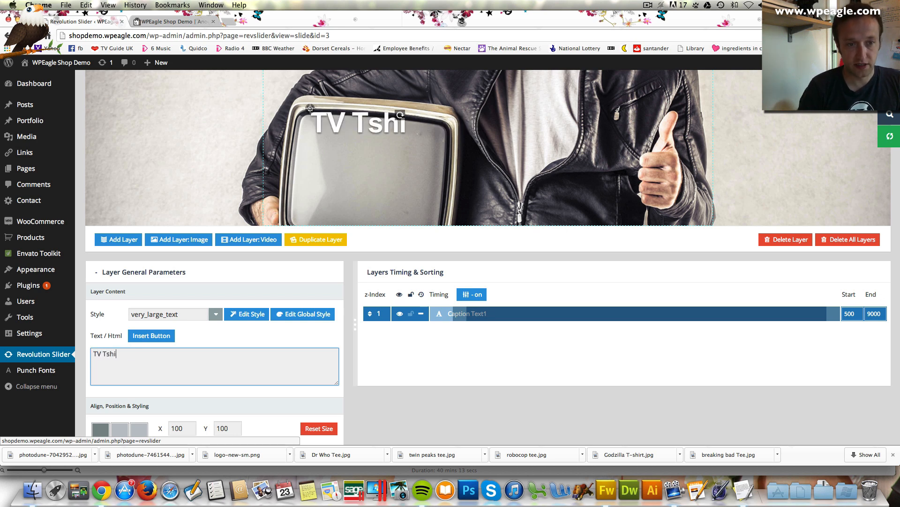
pyautogui.write('rts from ')
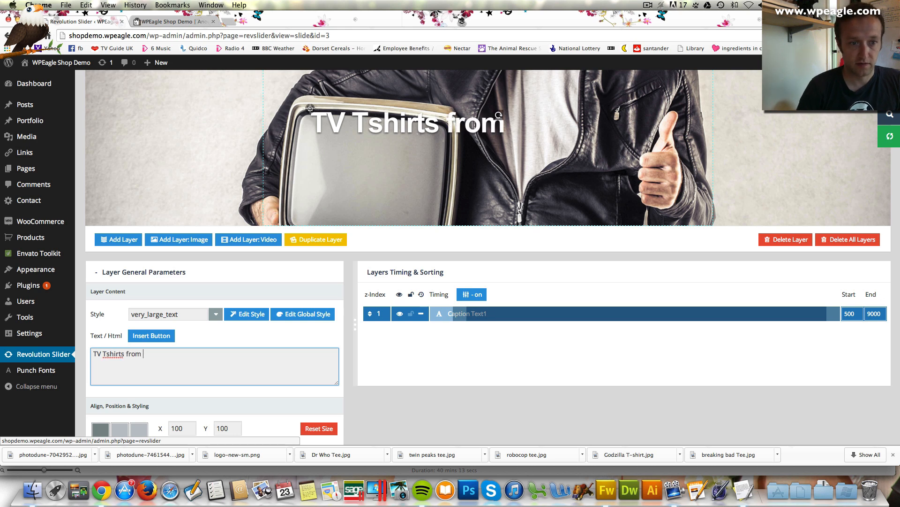
pyautogui.write('all your Fa')
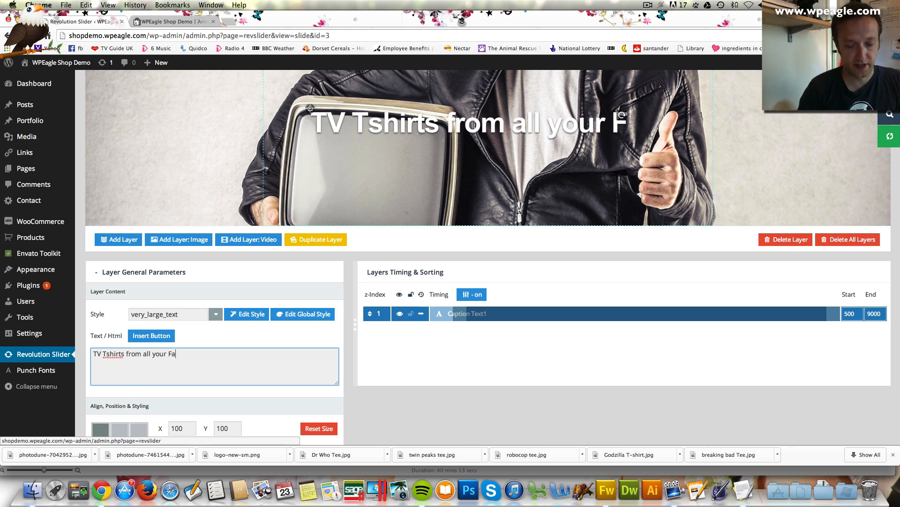
pyautogui.write('vourites')
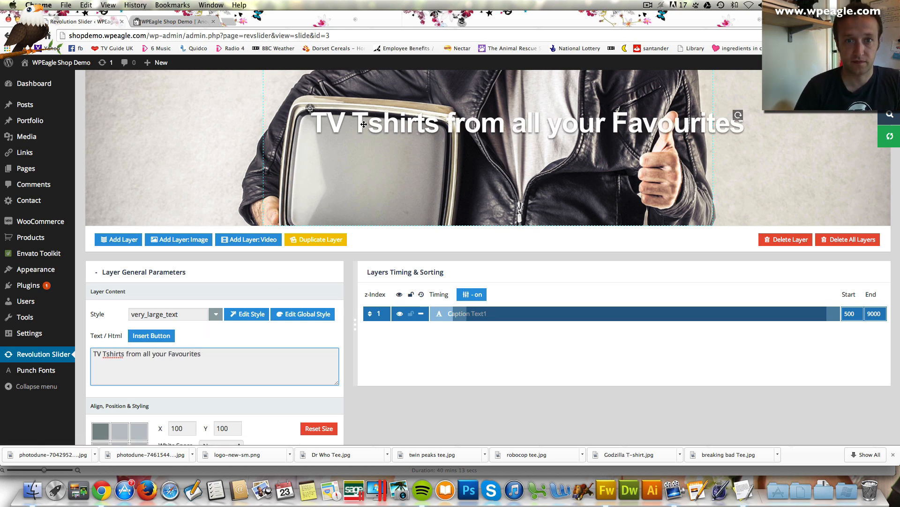
pyautogui.moveTo(366, 125); pyautogui.dragTo(327, 191)
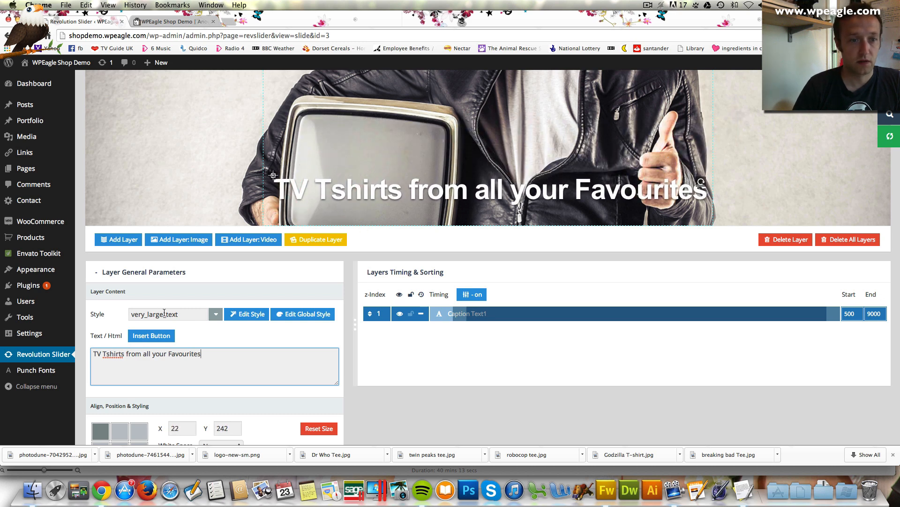
pyautogui.scroll(-10, 164, 313)
pyautogui.click(107, 393)
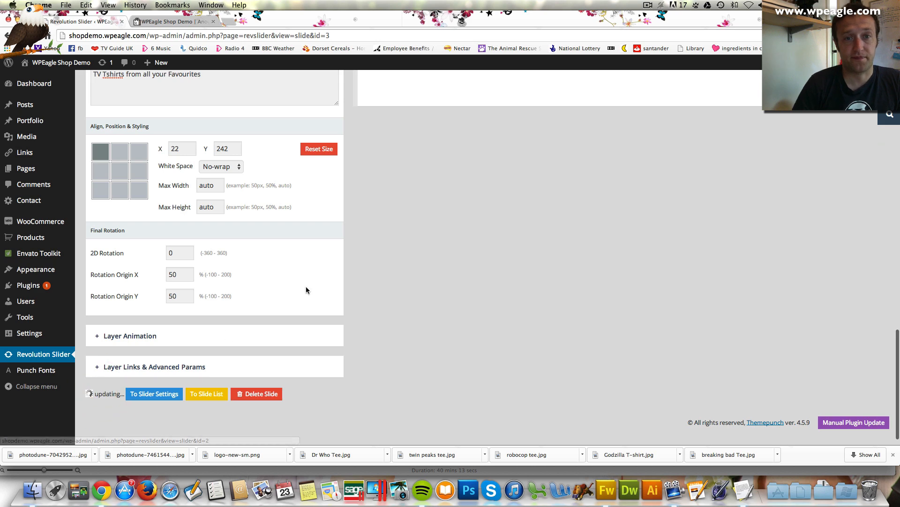
pyautogui.scroll(15, 325, 291)
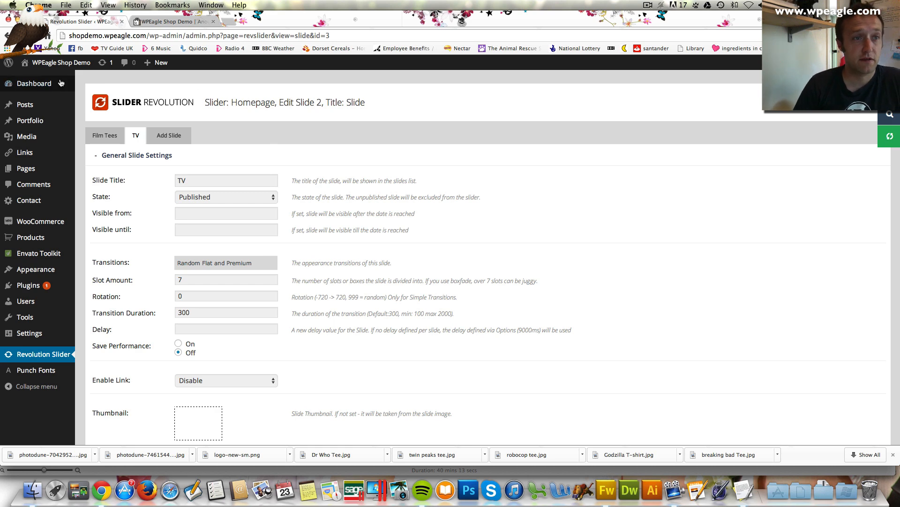
# Edit the Home page in Visual Composer's Backend Editor and show the Add element list
pyautogui.click(171, 22)
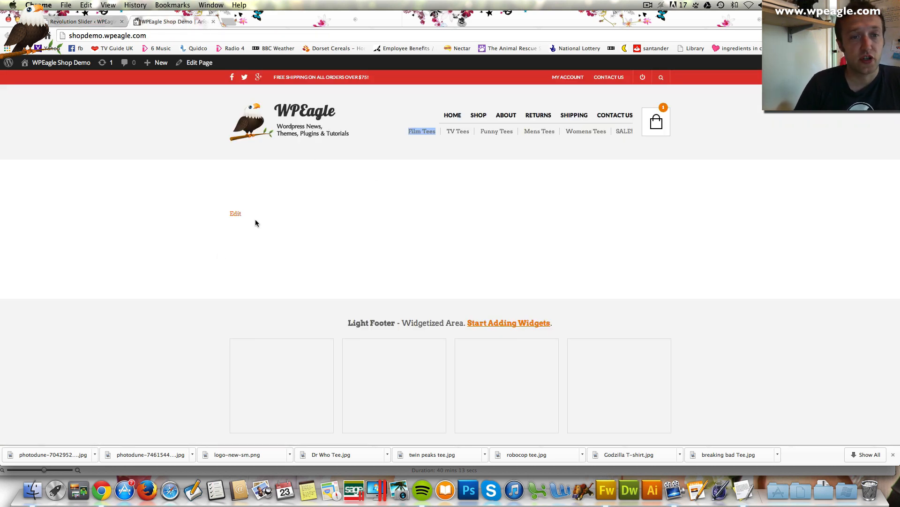
pyautogui.click(238, 217)
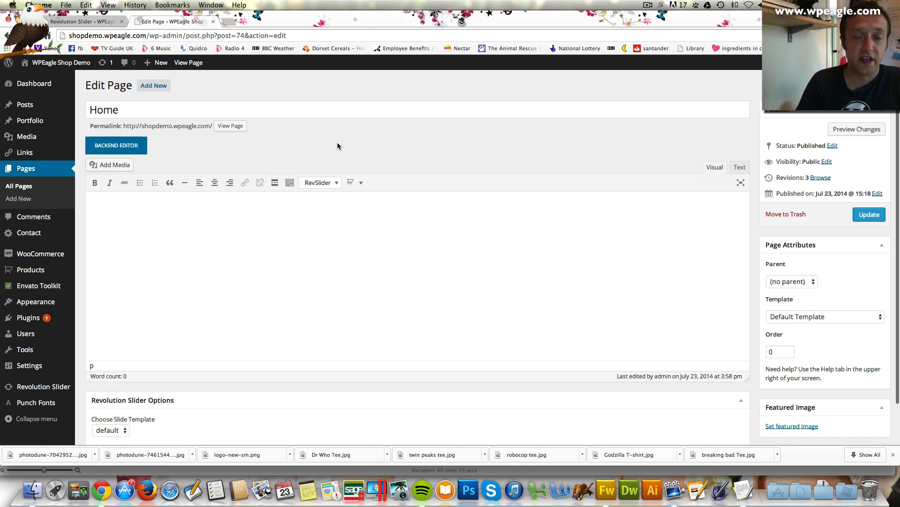
pyautogui.click(125, 153)
pyautogui.scroll(-1, 276, 145)
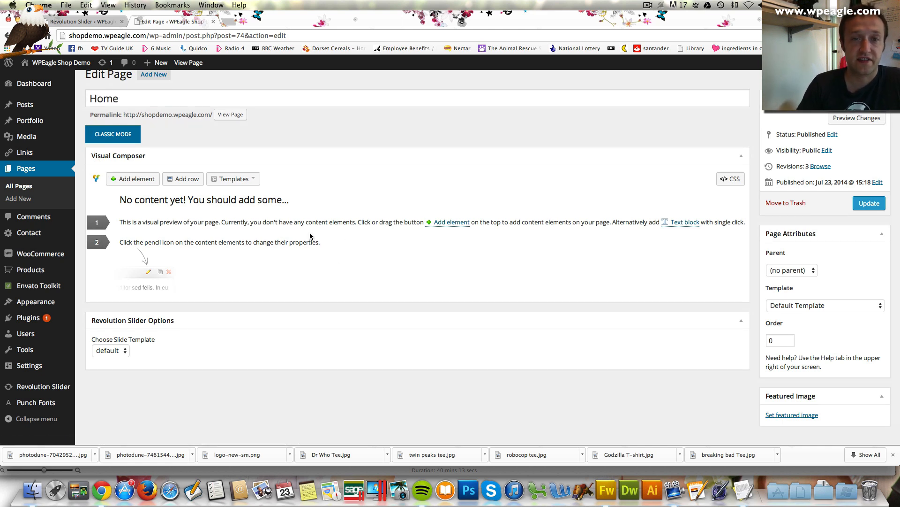
pyautogui.scroll(-2, 235, 214)
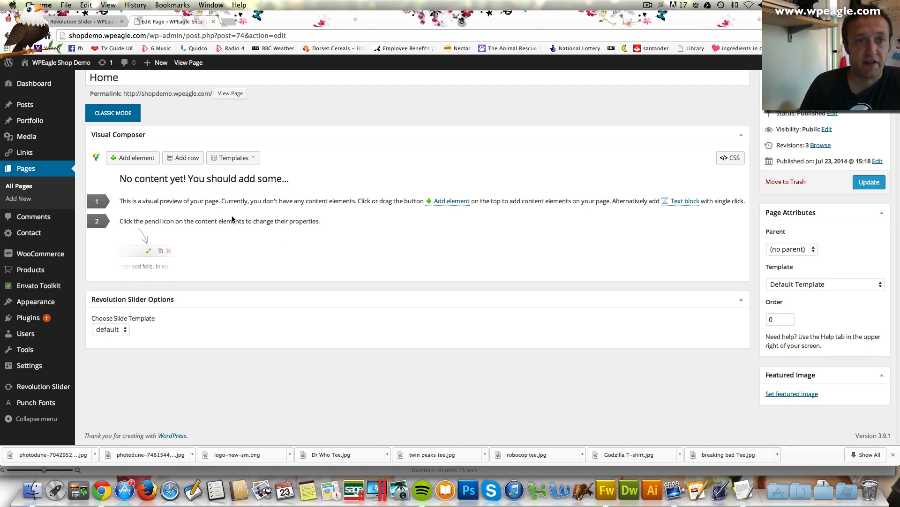
pyautogui.click(135, 158)
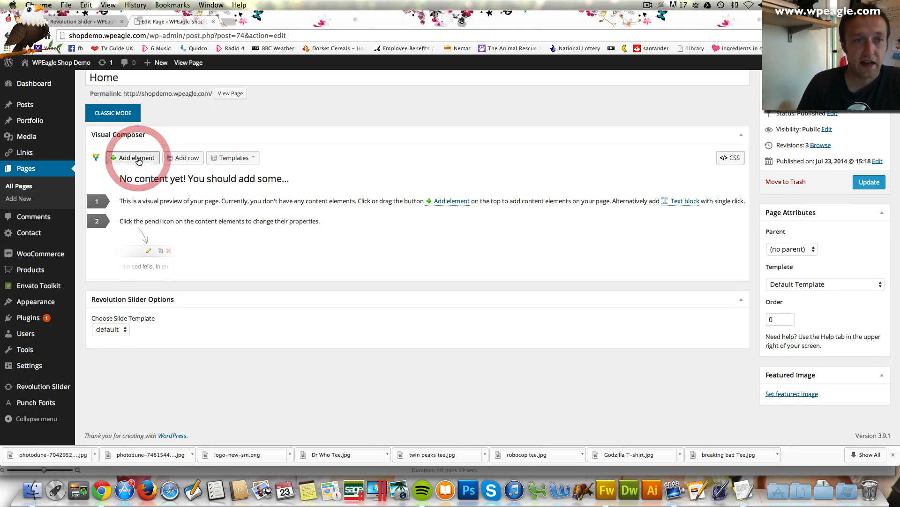
# Add a Revolution Slider element showing the Homepage slider and update the page
pyautogui.scroll(-3, 493, 244)
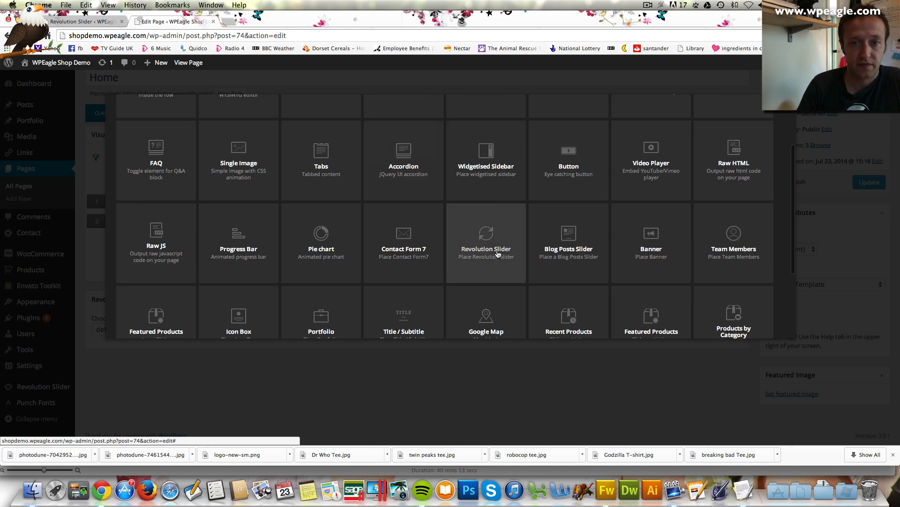
pyautogui.click(494, 244)
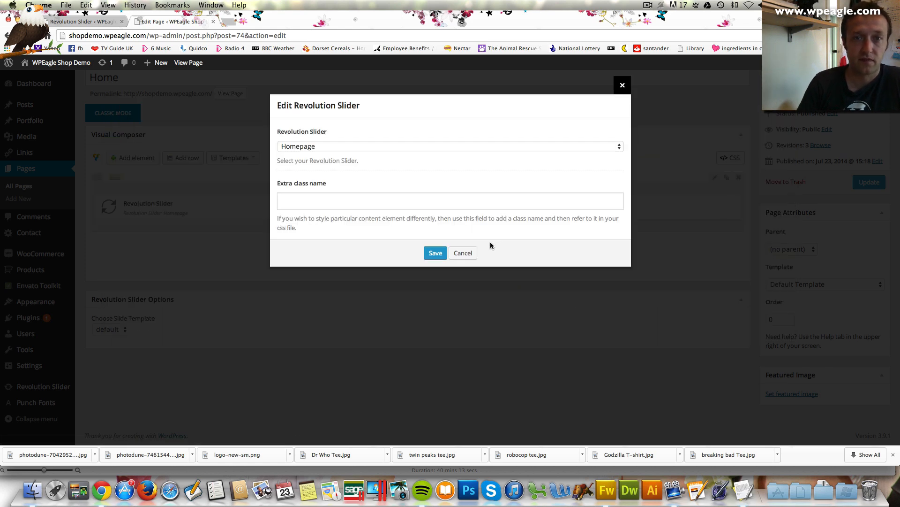
pyautogui.click(421, 148)
pyautogui.click(420, 146)
pyautogui.click(436, 253)
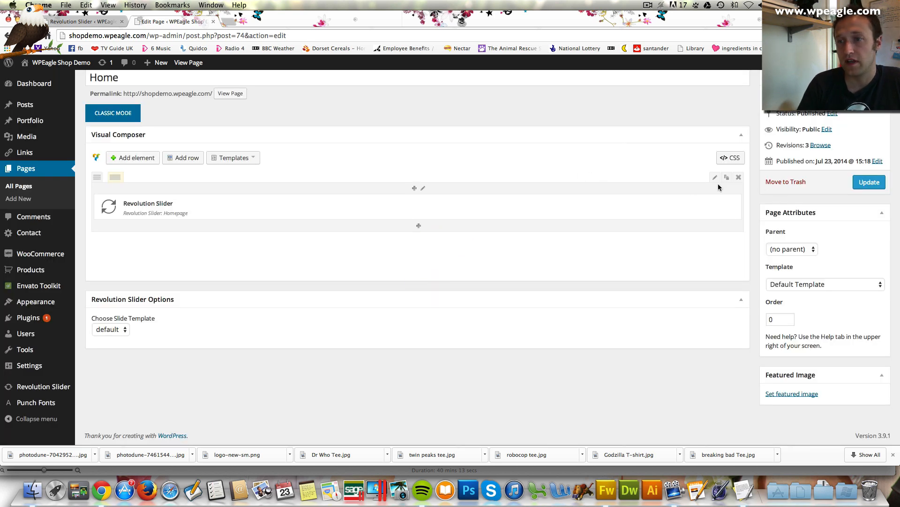
pyautogui.click(870, 183)
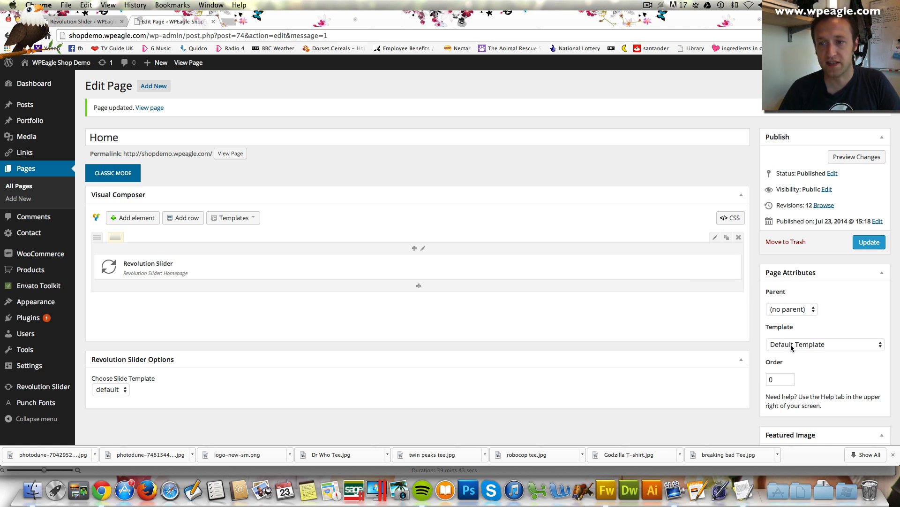
# Switch the page template to 100% Width, update, and view the live homepage
pyautogui.scroll(-1, 792, 344)
pyautogui.click(804, 322)
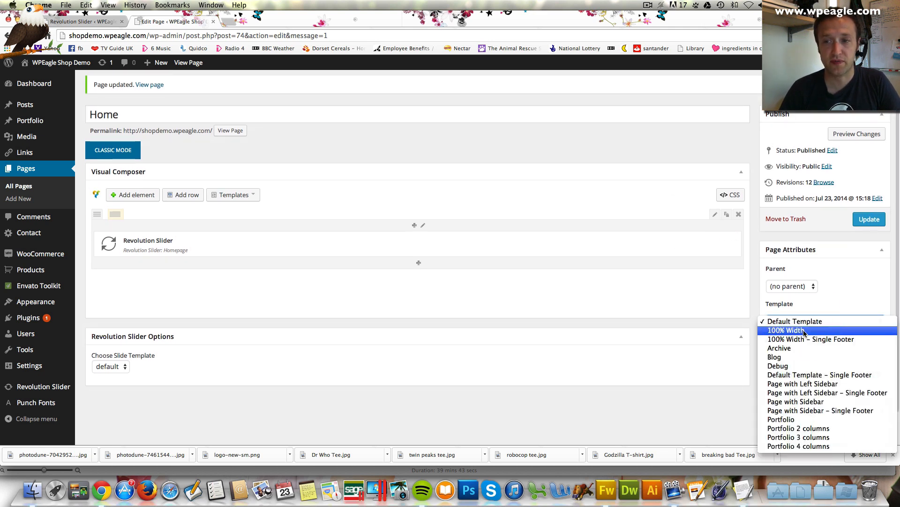
pyautogui.click(804, 330)
pyautogui.click(871, 220)
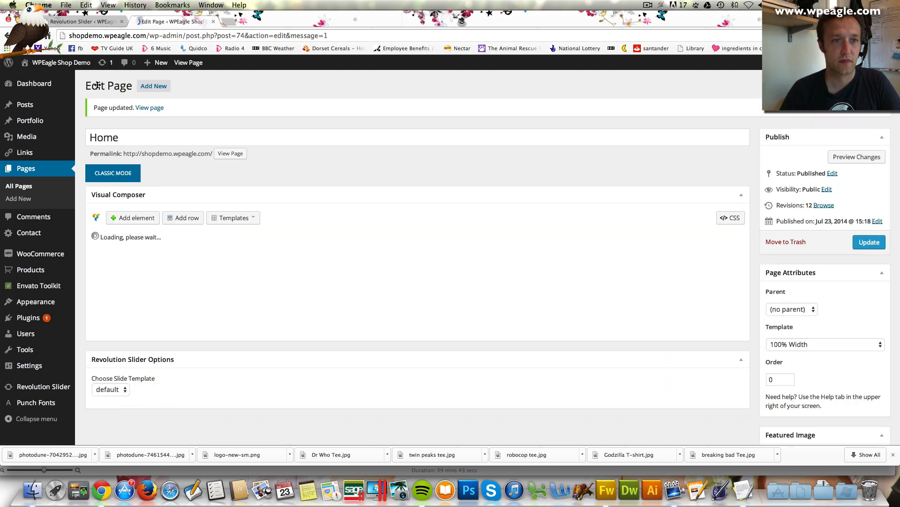
pyautogui.click(150, 107)
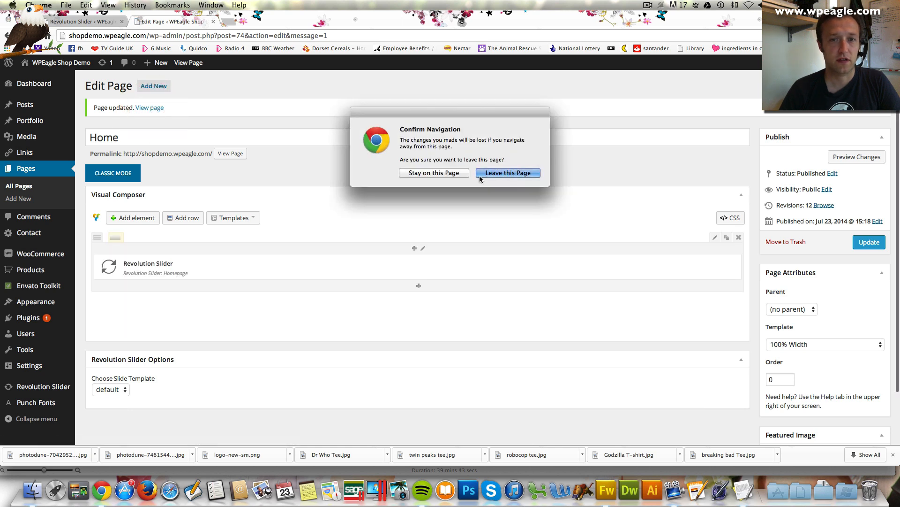
pyautogui.click(508, 172)
pyautogui.click(144, 109)
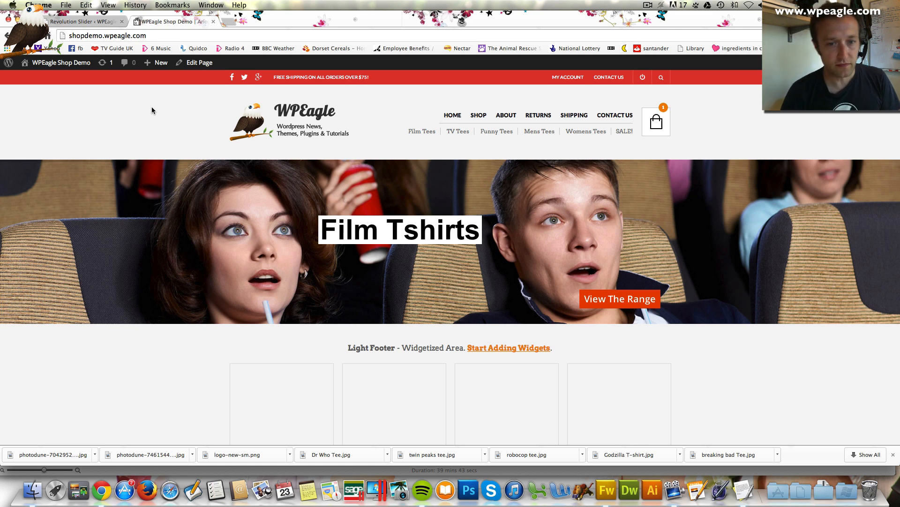
# Scroll the live homepage to check the full-width TV Tshirts slide, then choose Edit Page
pyautogui.scroll(-1, 244, 308)
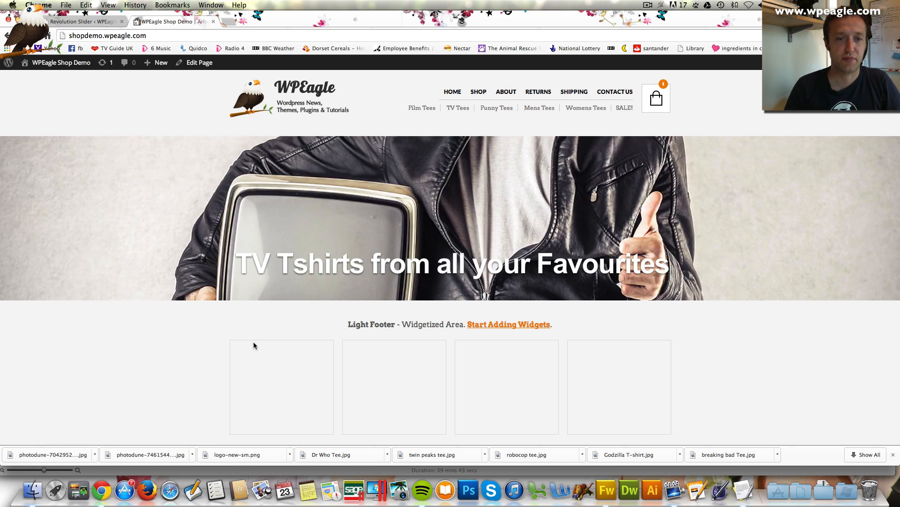
pyautogui.scroll(-2, 687, 371)
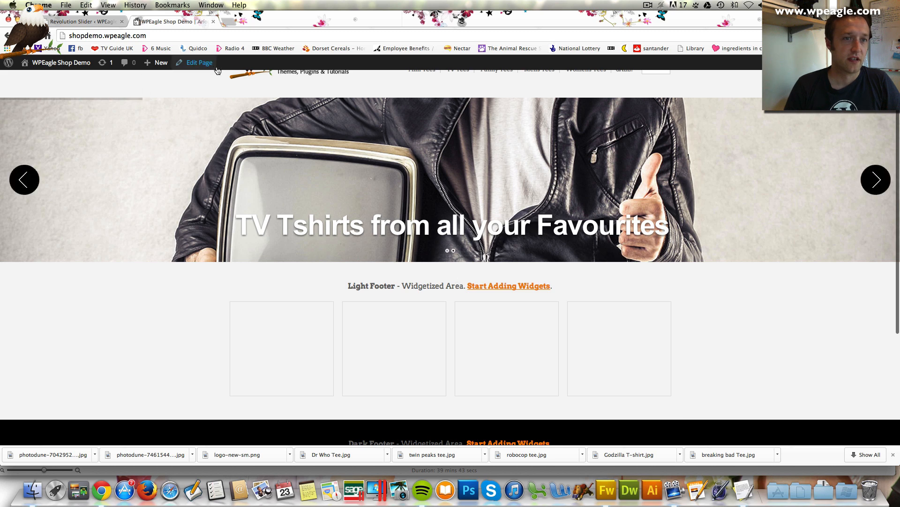
pyautogui.click(200, 64)
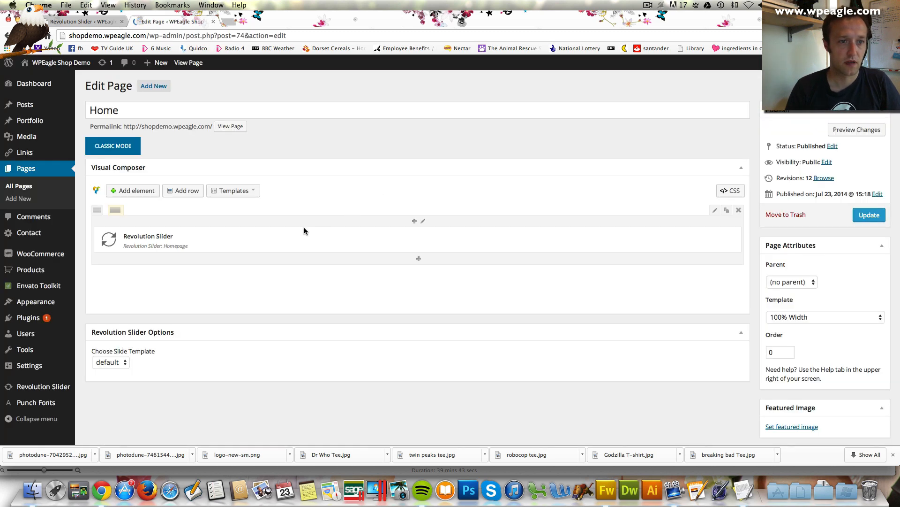
# Add a Banner element below the slider on the Home page
pyautogui.scroll(-2, 306, 230)
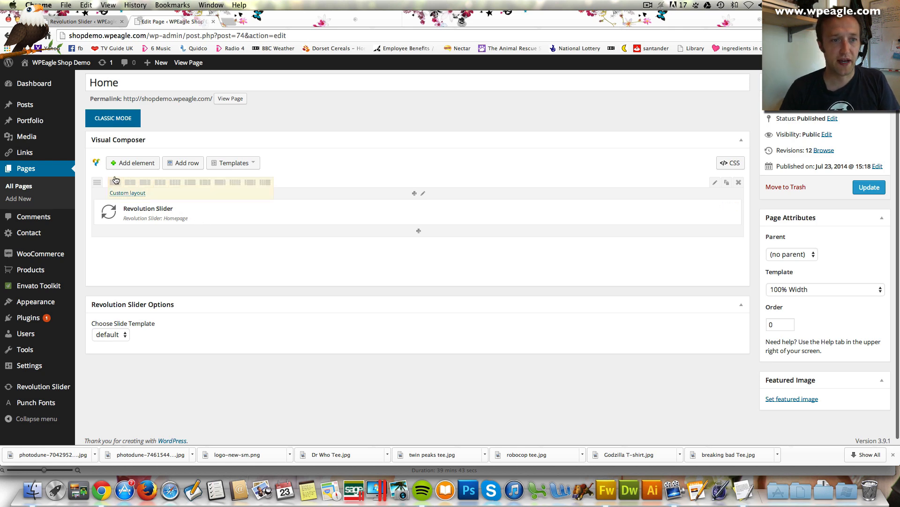
pyautogui.click(143, 164)
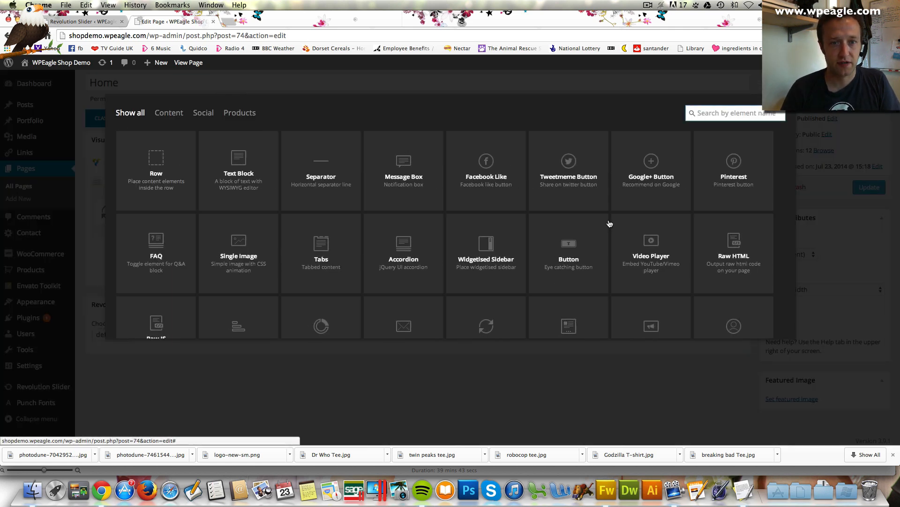
pyautogui.scroll(-2, 440, 249)
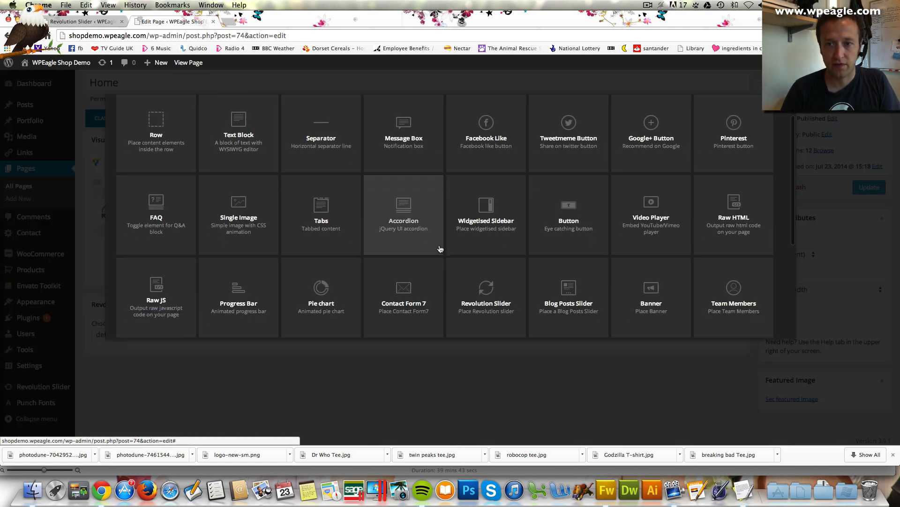
pyautogui.click(676, 295)
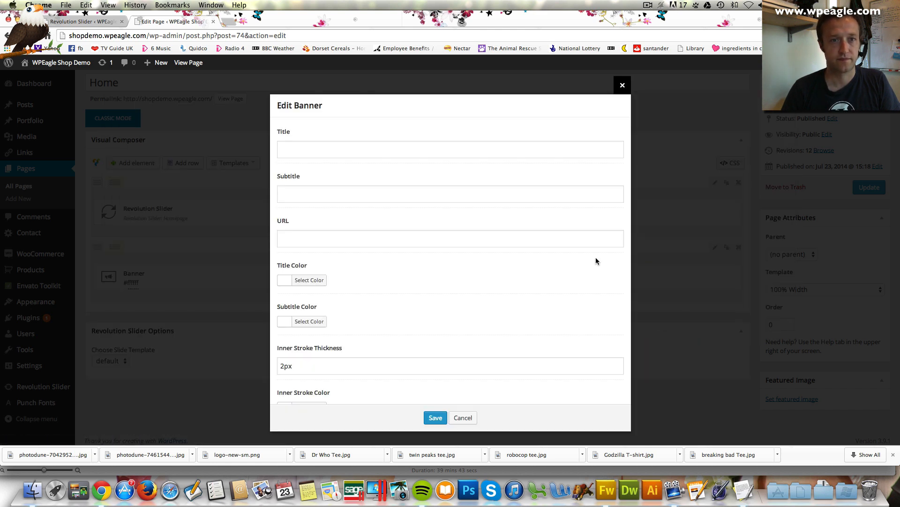
# Title the banner 'Free Shipping On All Orders Over £75' and start its subtitle 'Next Working Day Royal Mail Service'
pyautogui.click(388, 153)
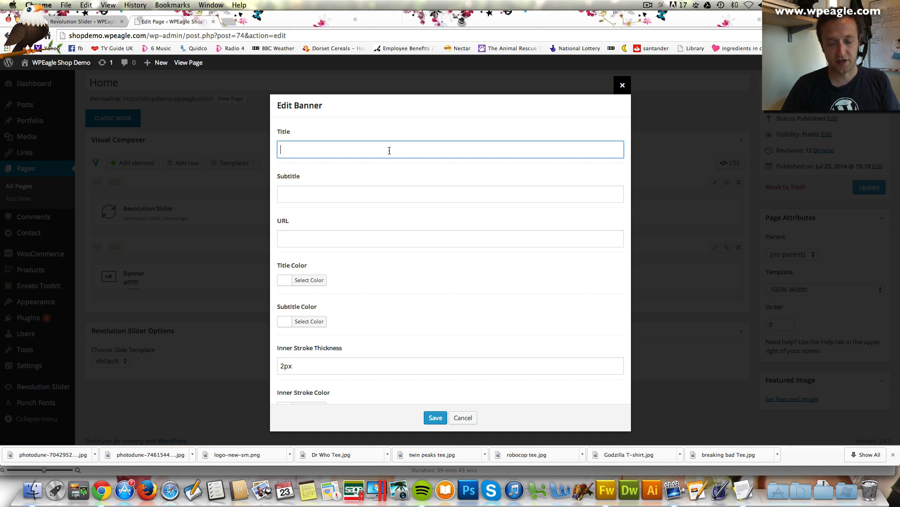
pyautogui.write('Free Shipping')
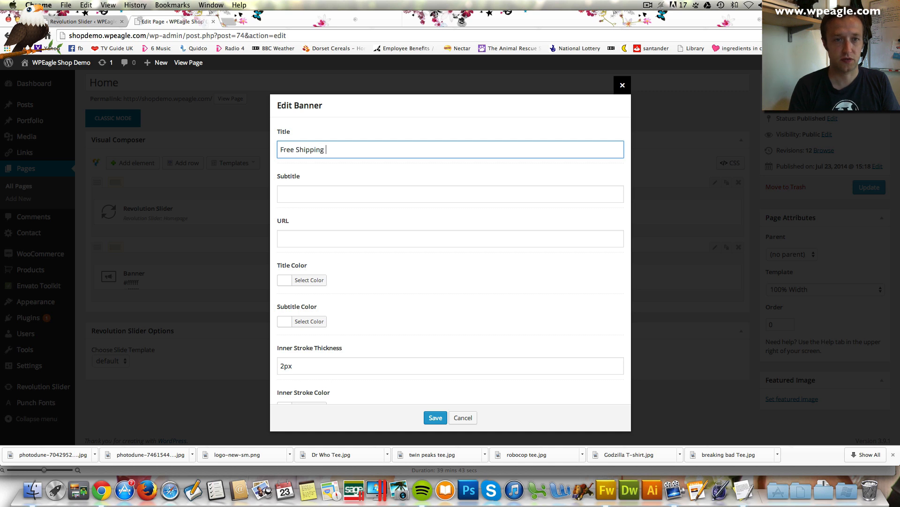
pyautogui.write(' On All Orders Over 7')
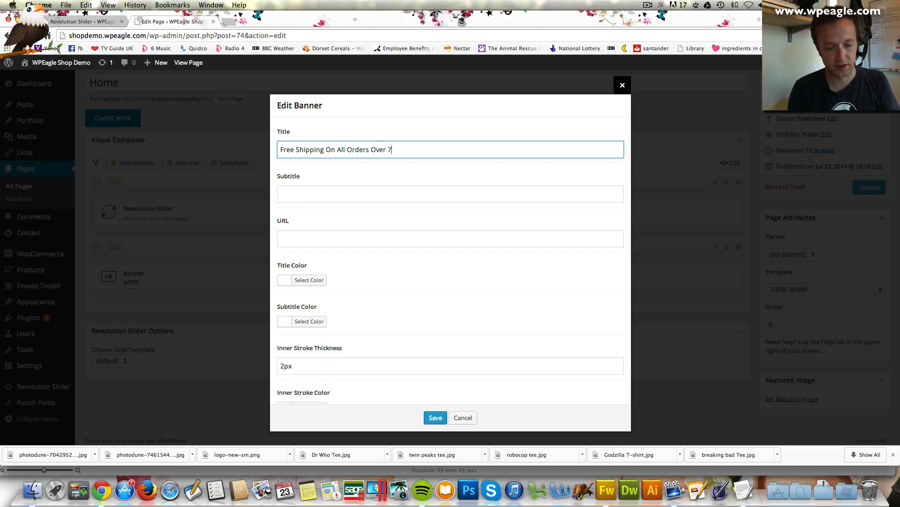
pyautogui.write('Orders Over £75')
pyautogui.press('Tab')
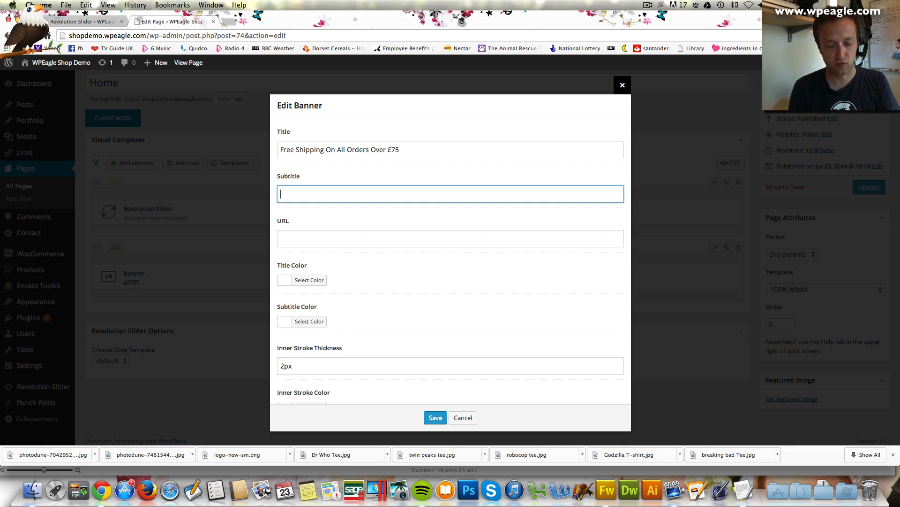
pyautogui.press('BackSpace')
pyautogui.press('BackSpace')
pyautogui.press('BackSpace')
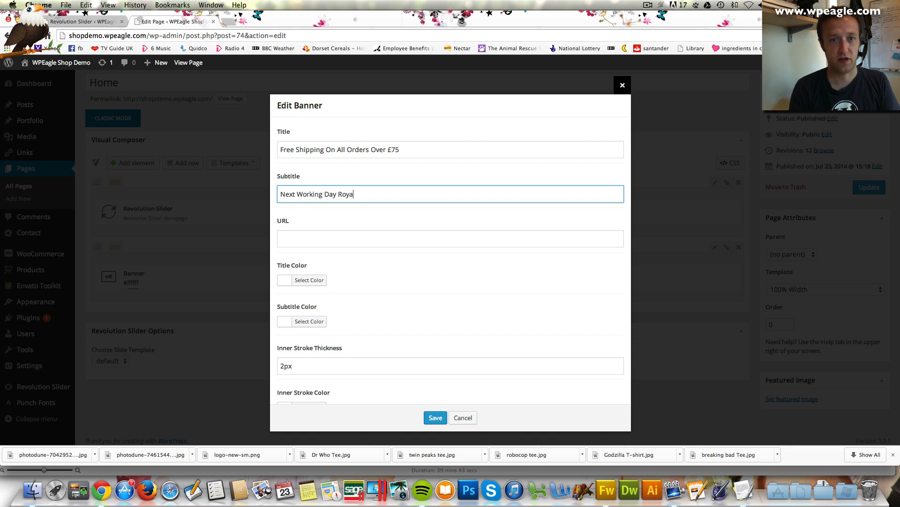
pyautogui.write('l Mail Service')
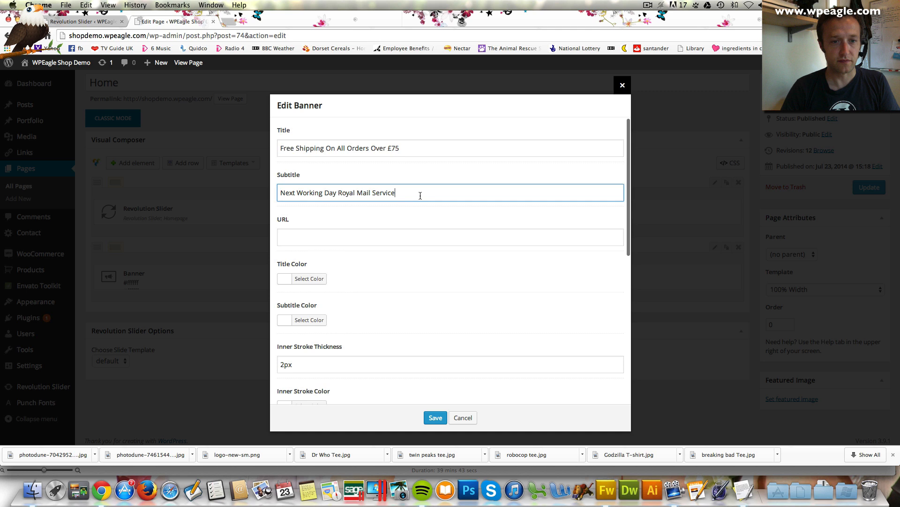
# Set the banner's background colour to #332319
pyautogui.scroll(-5, 418, 195)
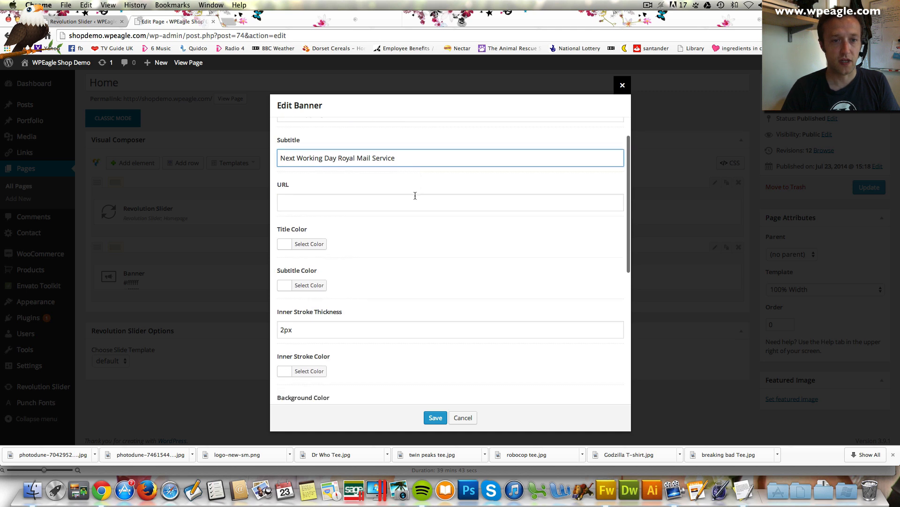
pyautogui.scroll(-4, 399, 203)
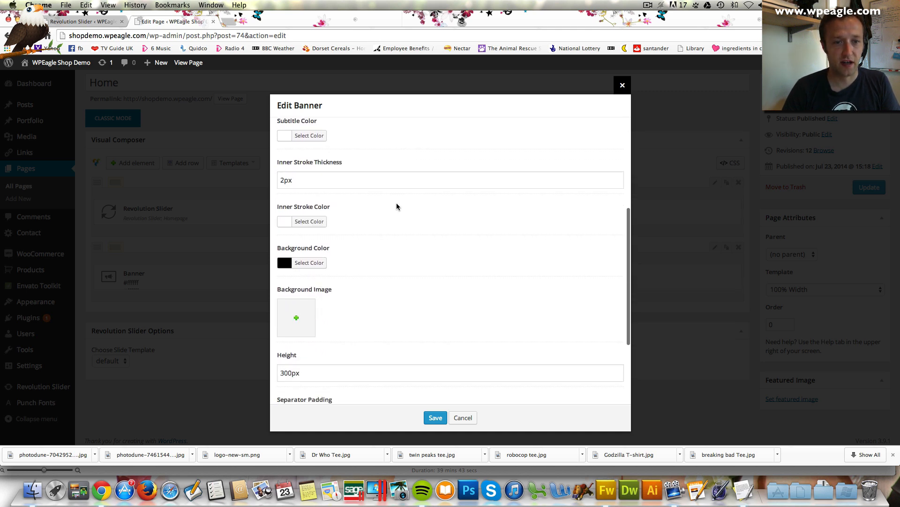
pyautogui.click(316, 252)
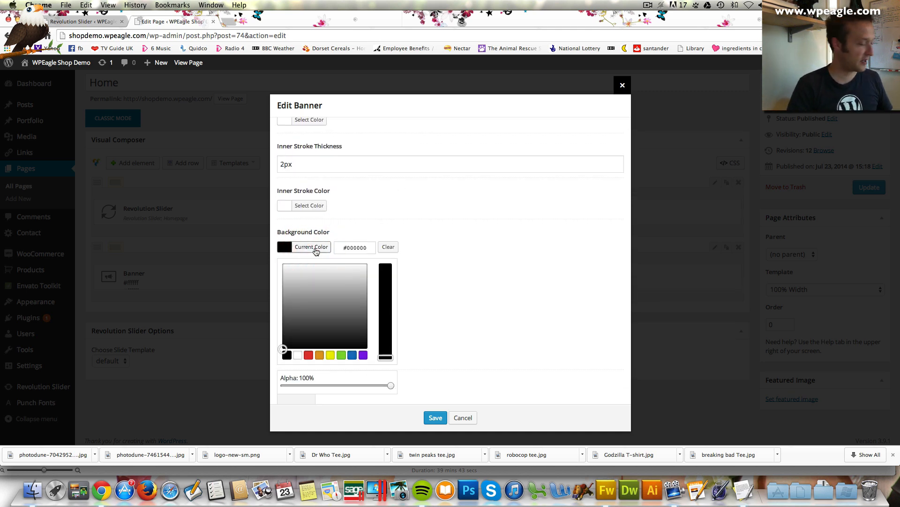
pyautogui.moveTo(361, 247); pyautogui.dragTo(331, 249)
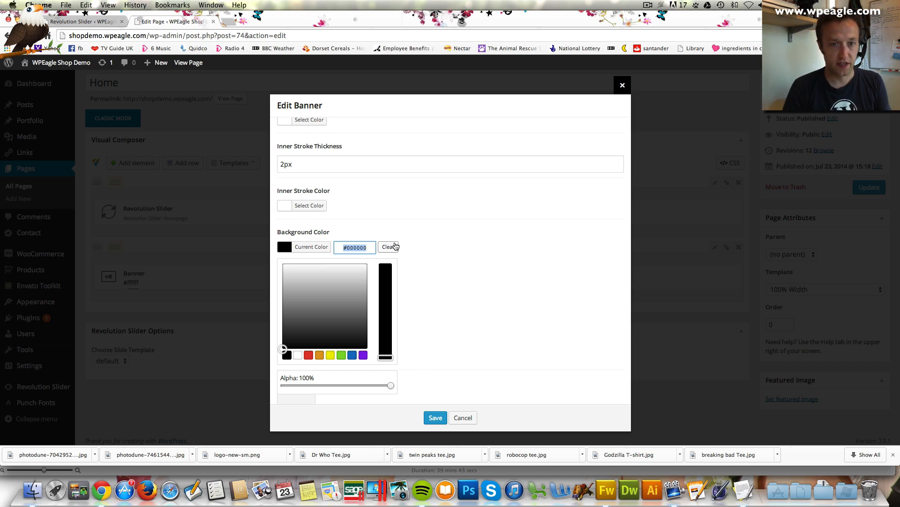
pyautogui.press('Right')
pyautogui.press('BackSpace')
pyautogui.press('BackSpace')
pyautogui.press('BackSpace')
pyautogui.press('BackSpace')
pyautogui.press('BackSpace')
pyautogui.press('BackSpace')
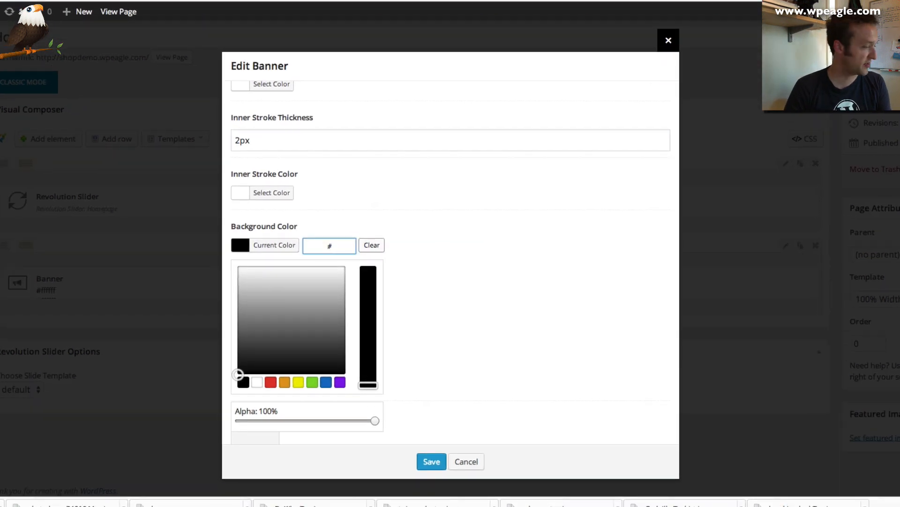
pyautogui.write('33')
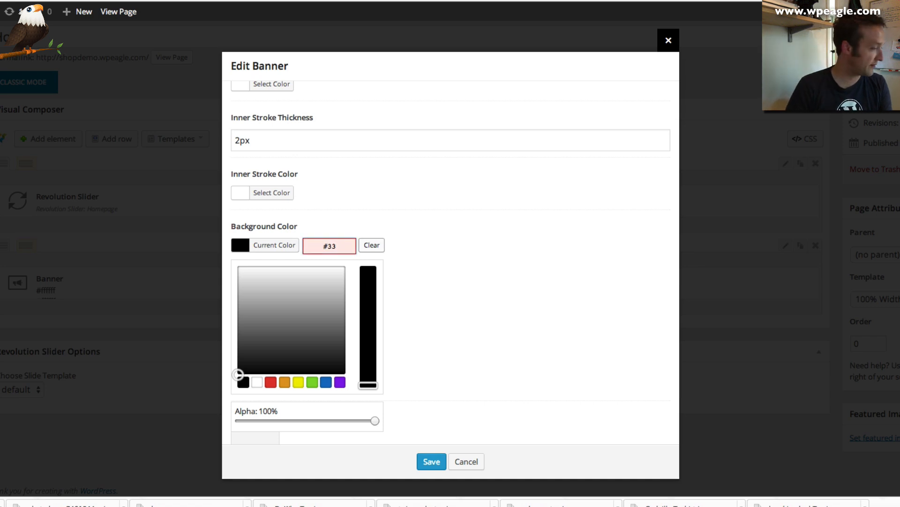
pyautogui.write('2323')
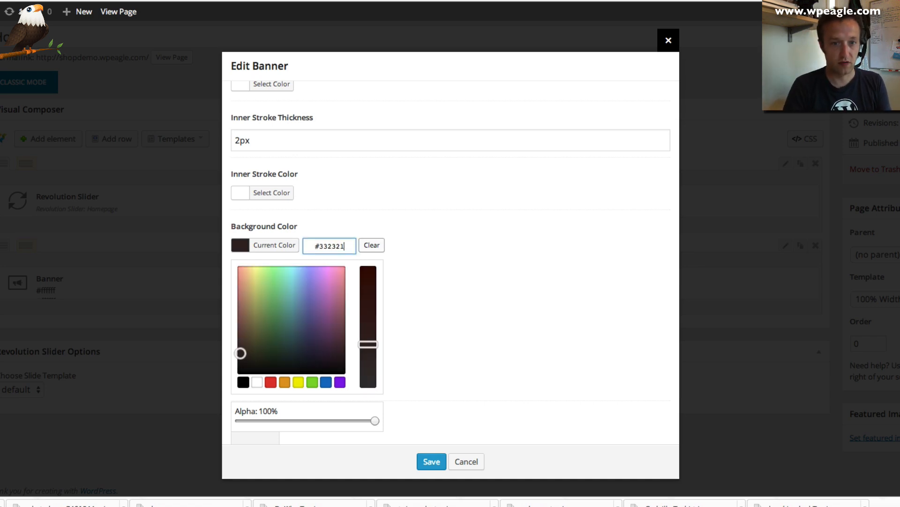
pyautogui.press('BackSpace')
pyautogui.press('BackSpace')
pyautogui.write('19')
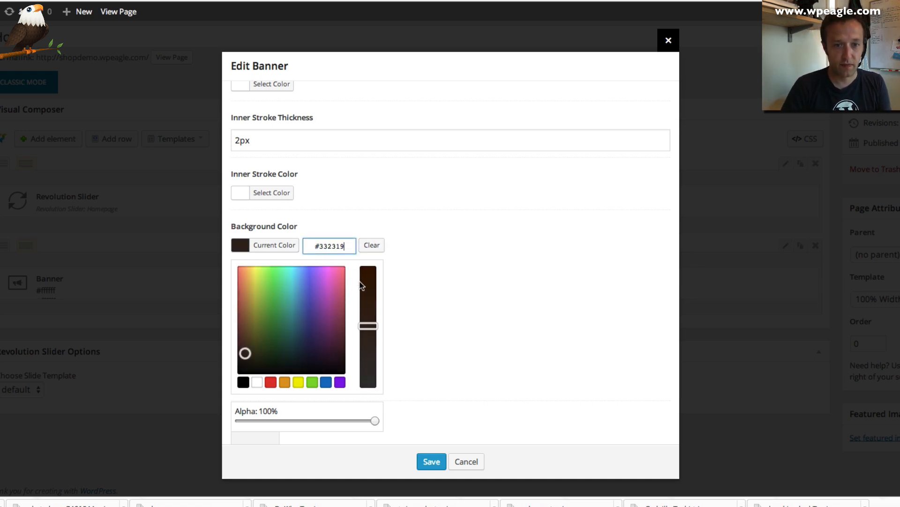
# Turn the banner bullet on with the text 'Order Today'
pyautogui.scroll(-3, 353, 279)
pyautogui.scroll(-3, 355, 273)
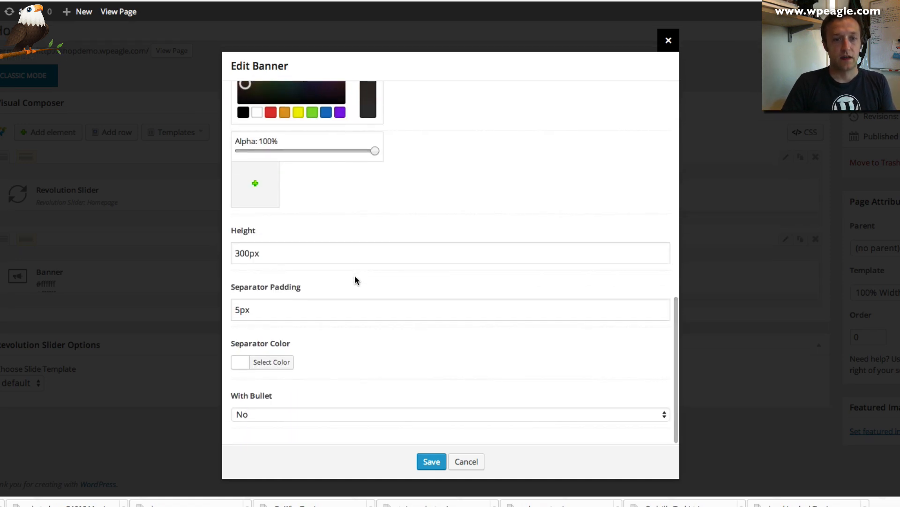
pyautogui.click(414, 415)
pyautogui.click(414, 403)
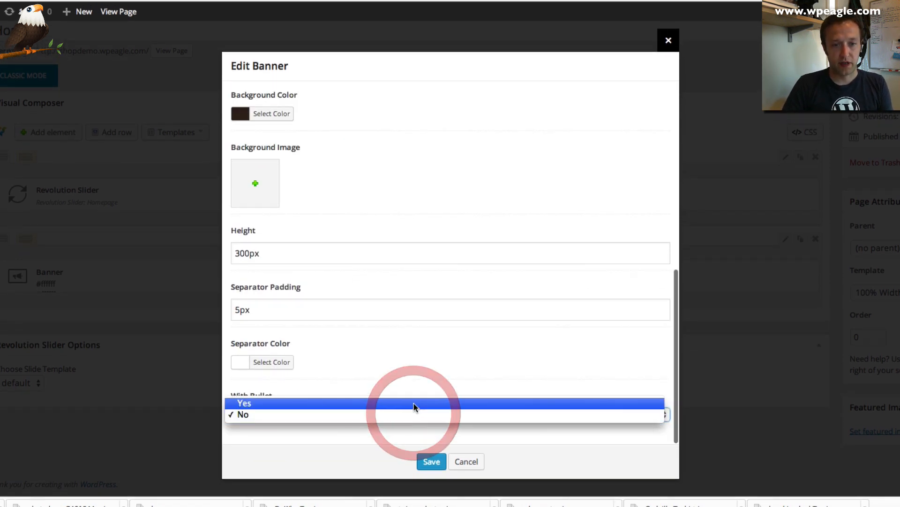
pyautogui.scroll(-3, 429, 359)
pyautogui.click(361, 337)
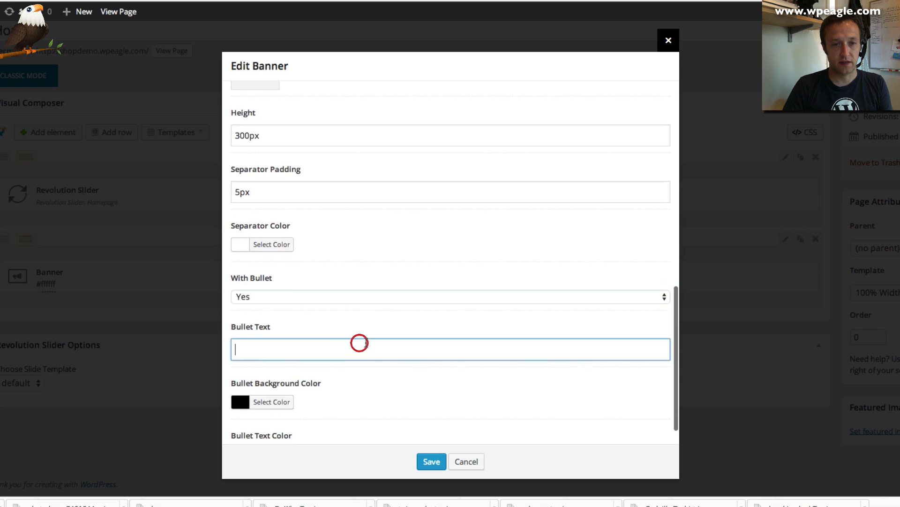
pyautogui.write('Order ')
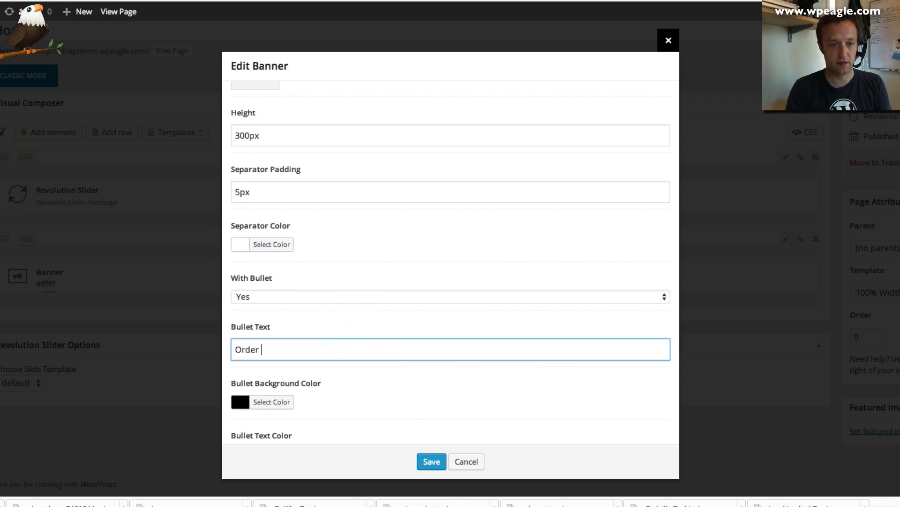
pyautogui.write('Today')
# Give the bullet an #ee7f19 orange background and save the banner
pyautogui.scroll(-1, 398, 336)
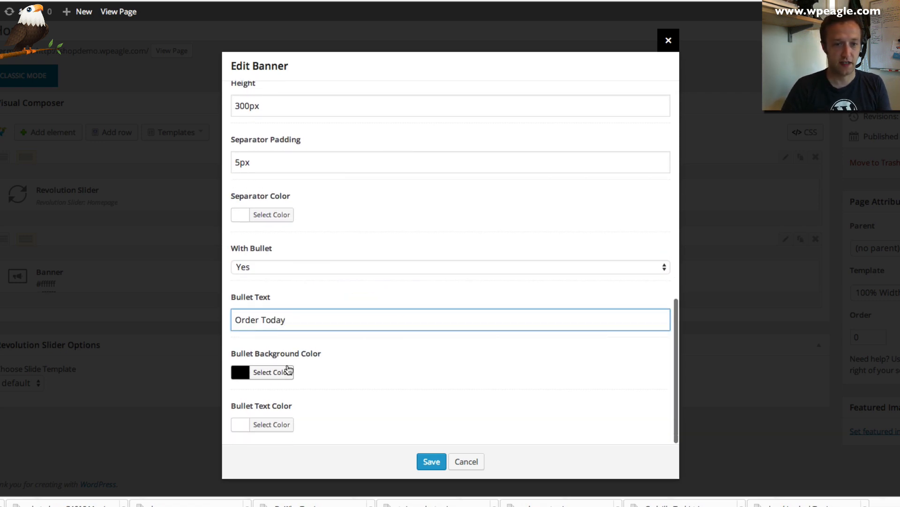
pyautogui.click(242, 376)
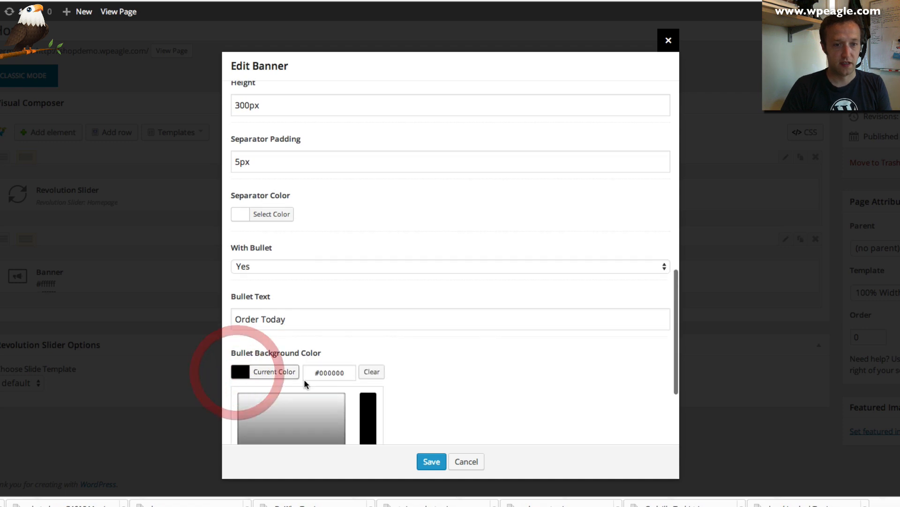
pyautogui.moveTo(350, 372); pyautogui.dragTo(318, 372)
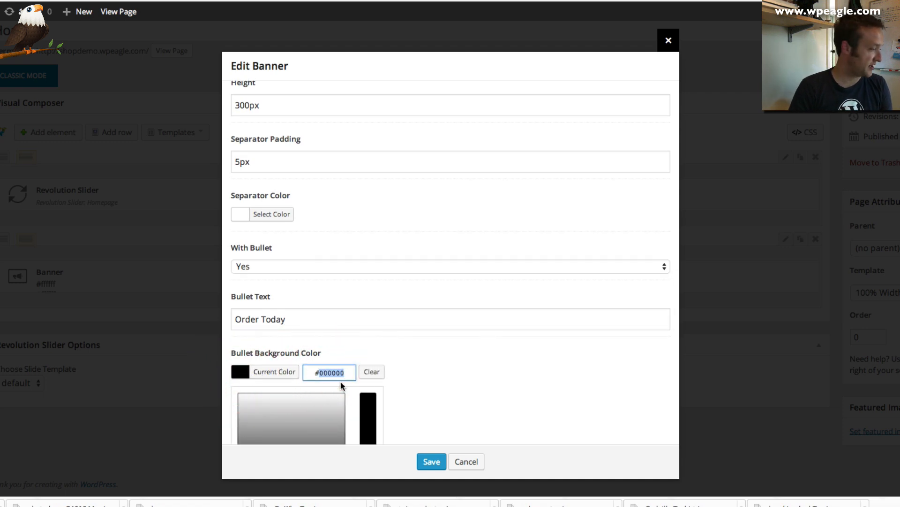
pyautogui.write('ee7f19')
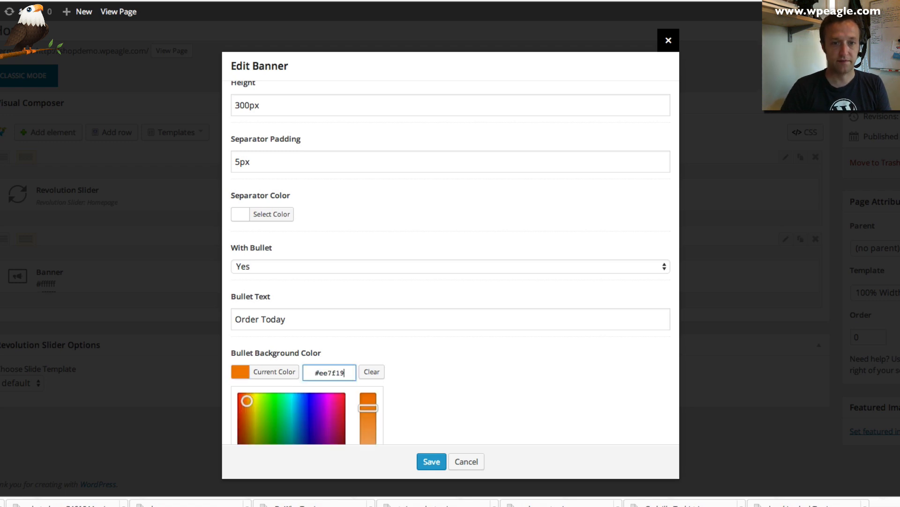
pyautogui.scroll(-3, 422, 398)
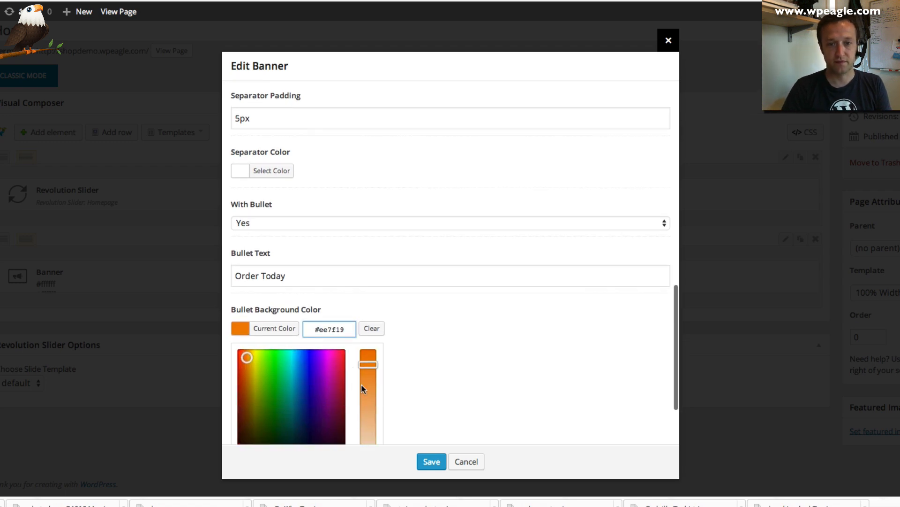
pyautogui.click(430, 461)
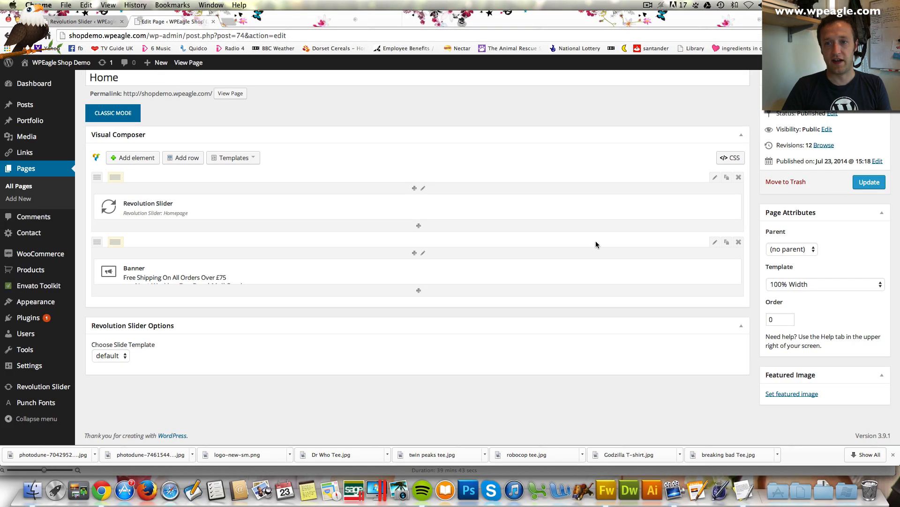
# Set the banner row type to Boxed, update the Home page, and view it live
pyautogui.click(715, 242)
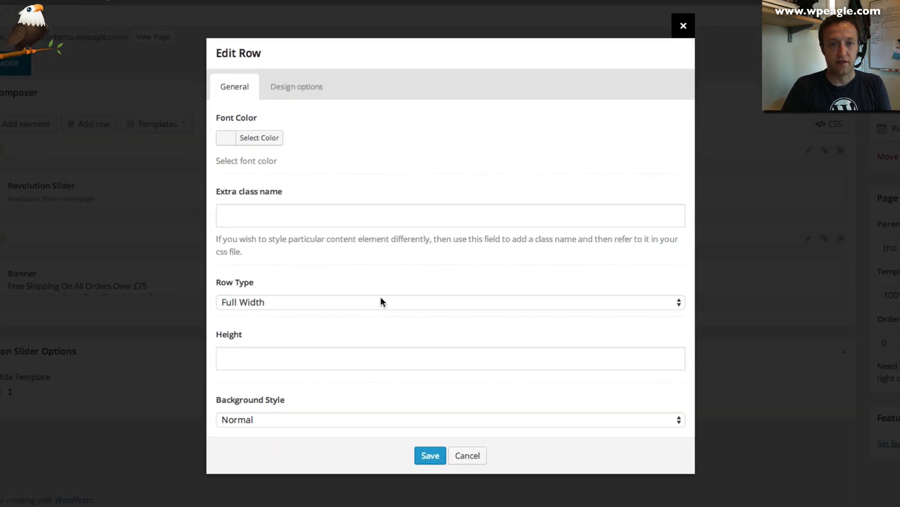
pyautogui.click(381, 301)
pyautogui.click(375, 313)
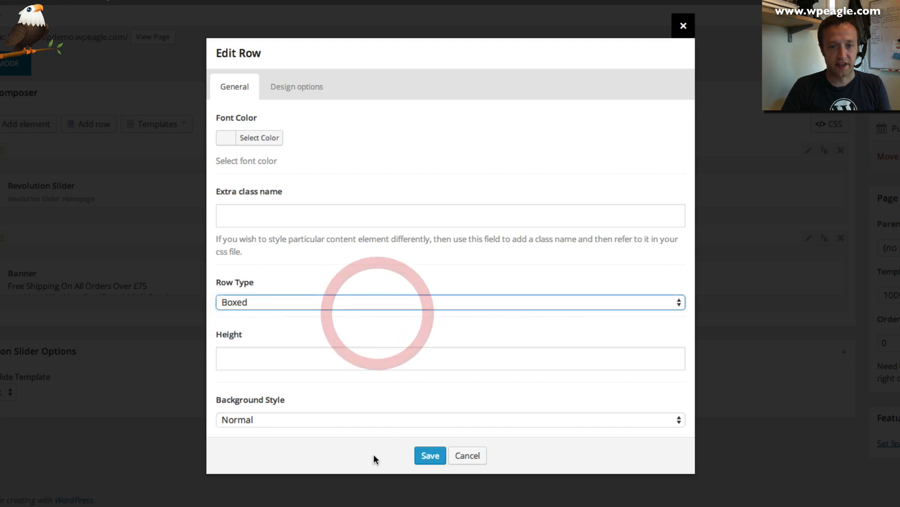
pyautogui.click(429, 459)
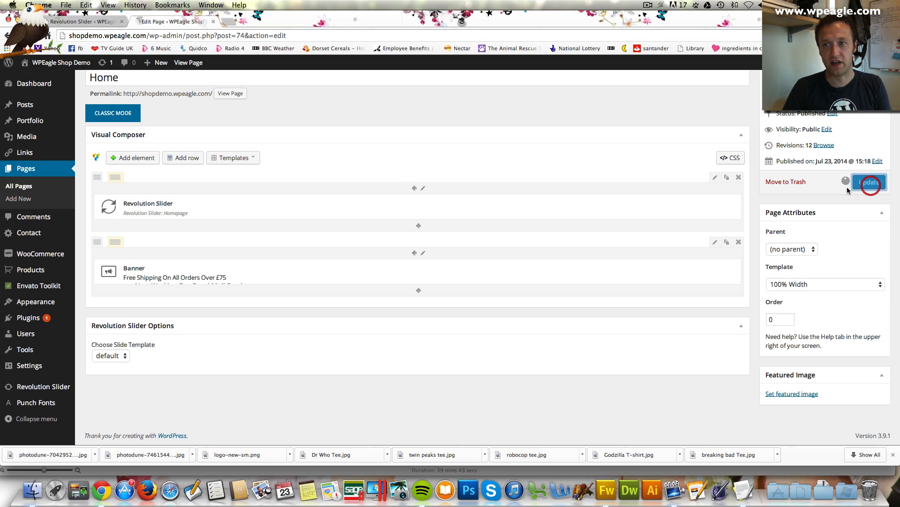
pyautogui.click(868, 183)
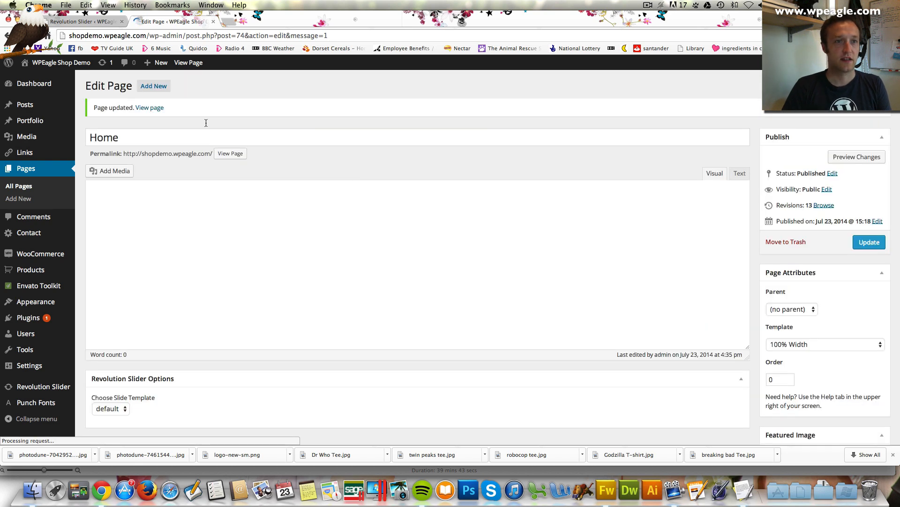
pyautogui.click(150, 108)
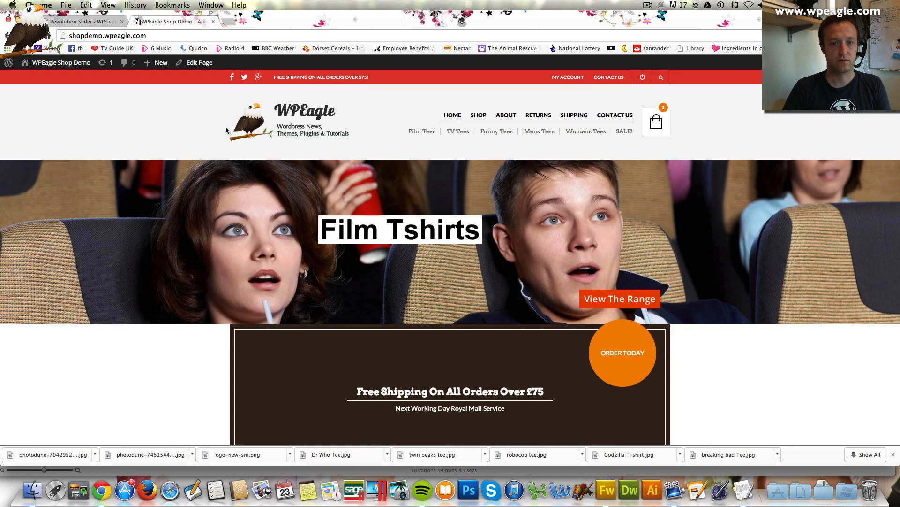
# Scroll the live homepage to inspect the boxed shipping banner, then choose Edit Page
pyautogui.scroll(-1, 226, 130)
pyautogui.scroll(-3, 226, 130)
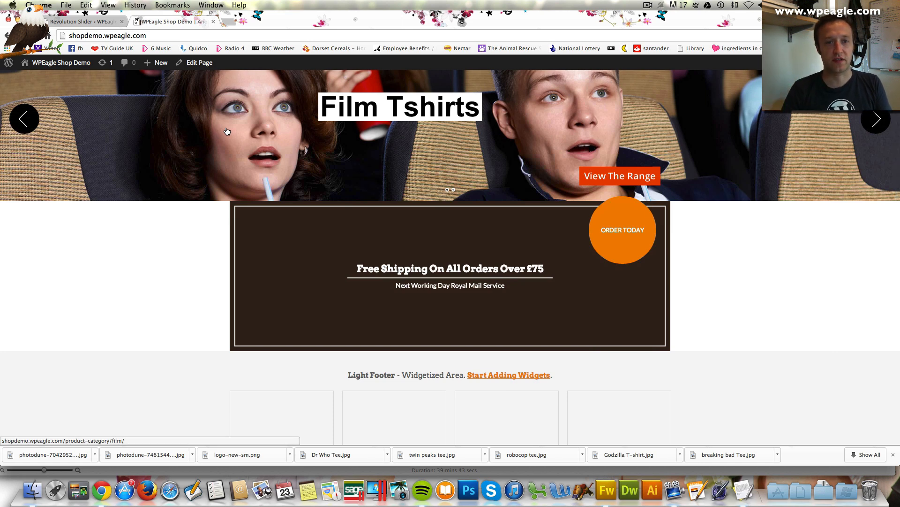
pyautogui.scroll(2, 260, 148)
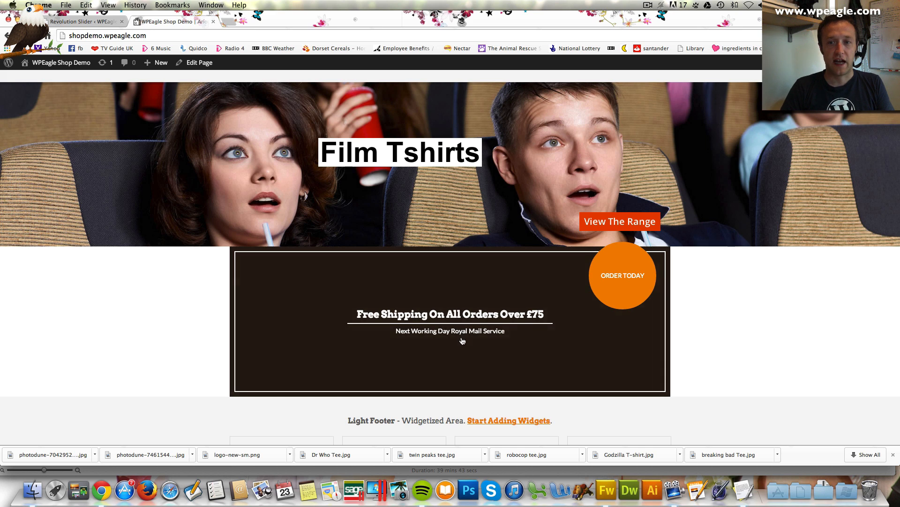
pyautogui.click(196, 62)
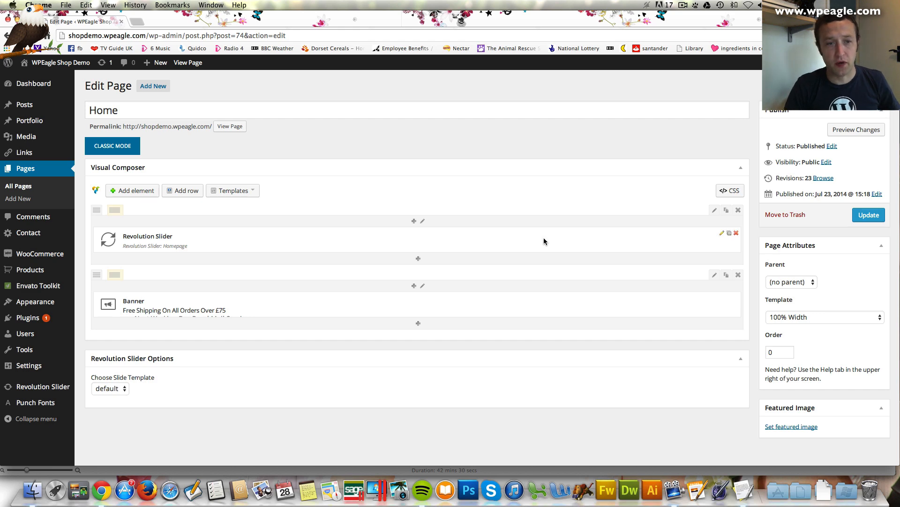
# Change the Free Shipping banner's height from 300px to 90px and save it
pyautogui.scroll(-1, 461, 226)
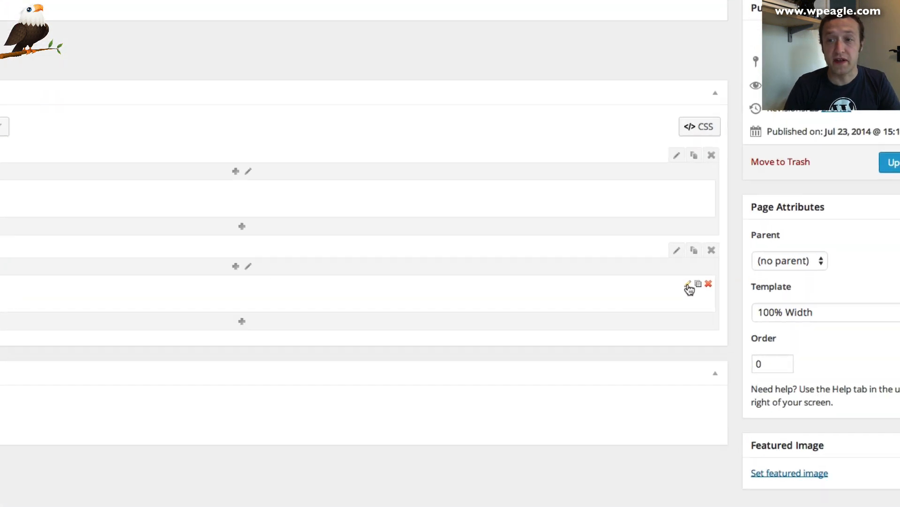
pyautogui.click(723, 292)
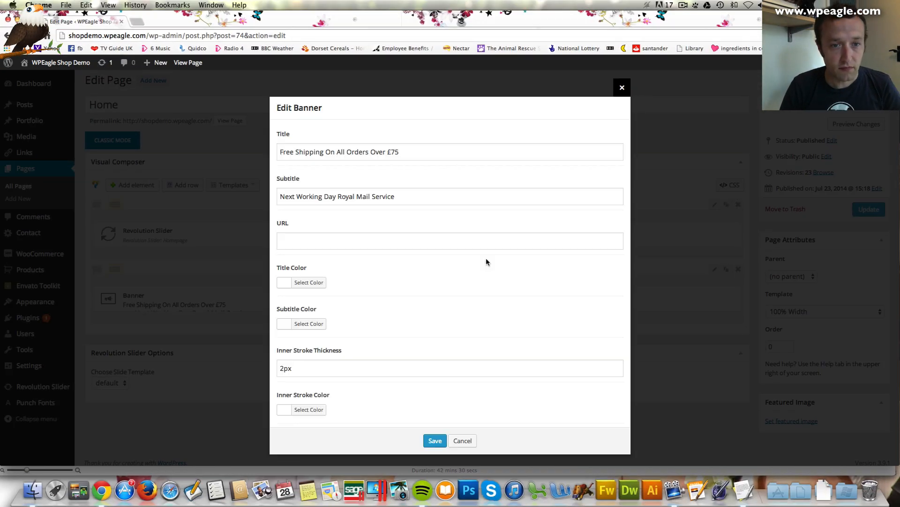
pyautogui.scroll(-3, 435, 209)
pyautogui.scroll(-5, 434, 212)
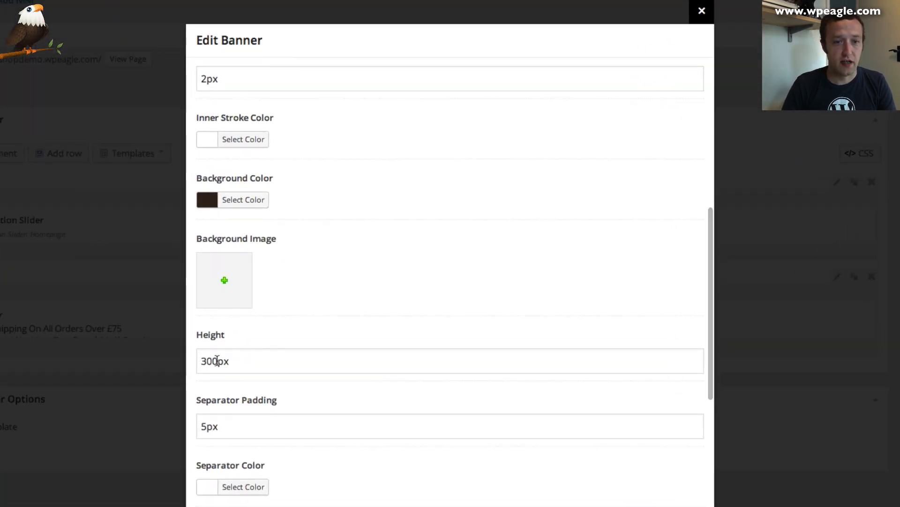
pyautogui.moveTo(217, 360); pyautogui.dragTo(191, 360)
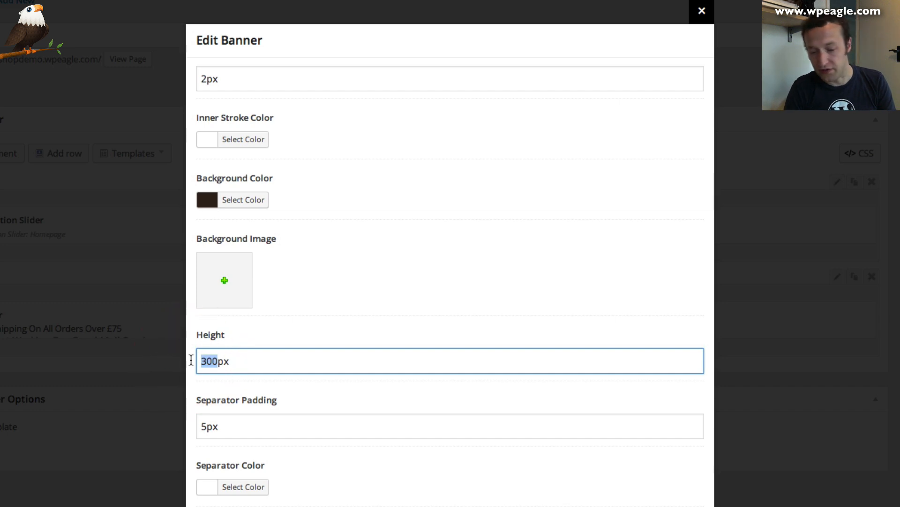
pyautogui.write('90')
pyautogui.scroll(-5, 434, 348)
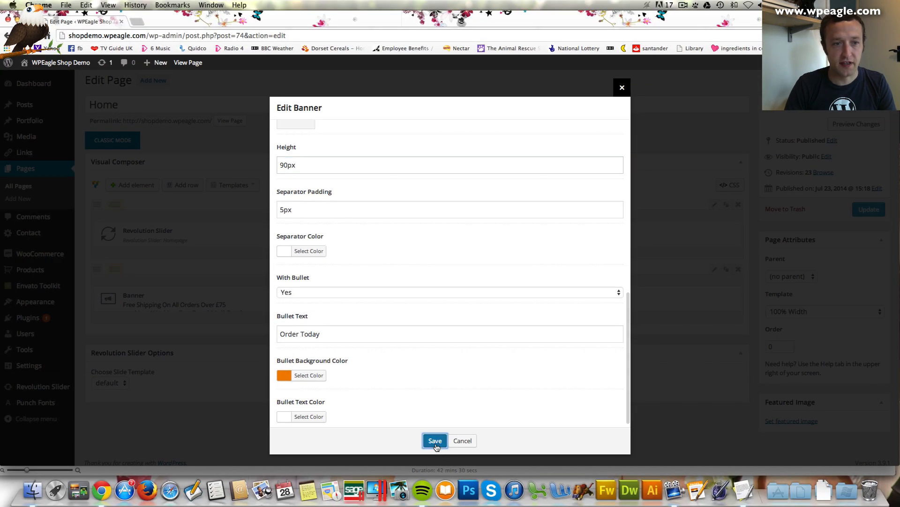
pyautogui.click(435, 441)
pyautogui.scroll(-1, 485, 269)
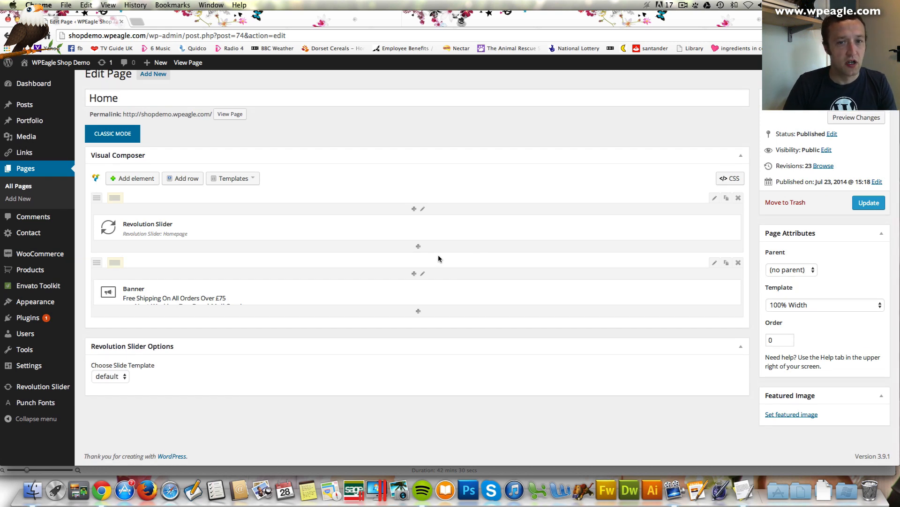
# Add a new row below the banner holding a Recent Products element with Slider layout
pyautogui.click(185, 178)
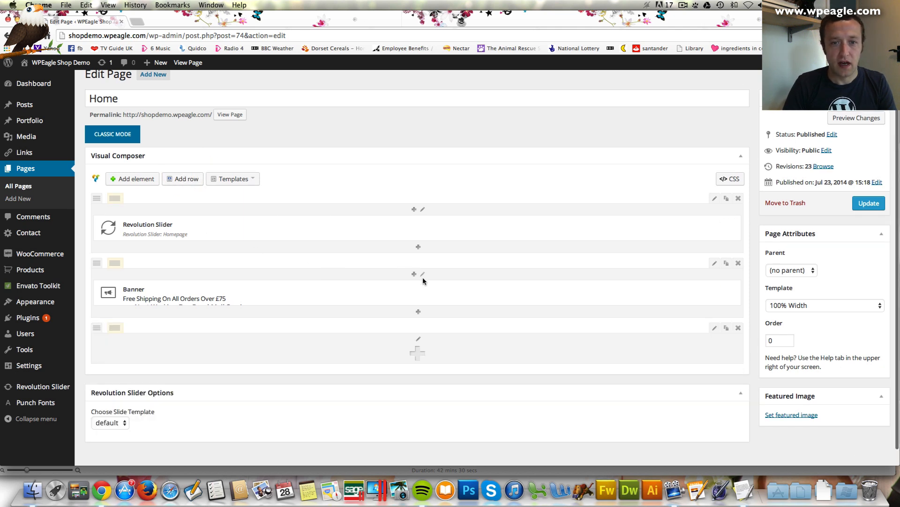
pyautogui.click(418, 355)
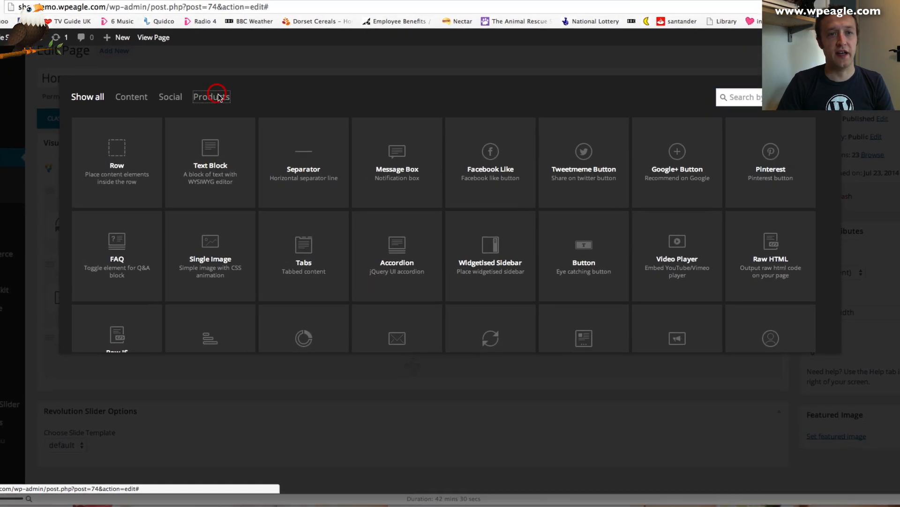
pyautogui.click(244, 118)
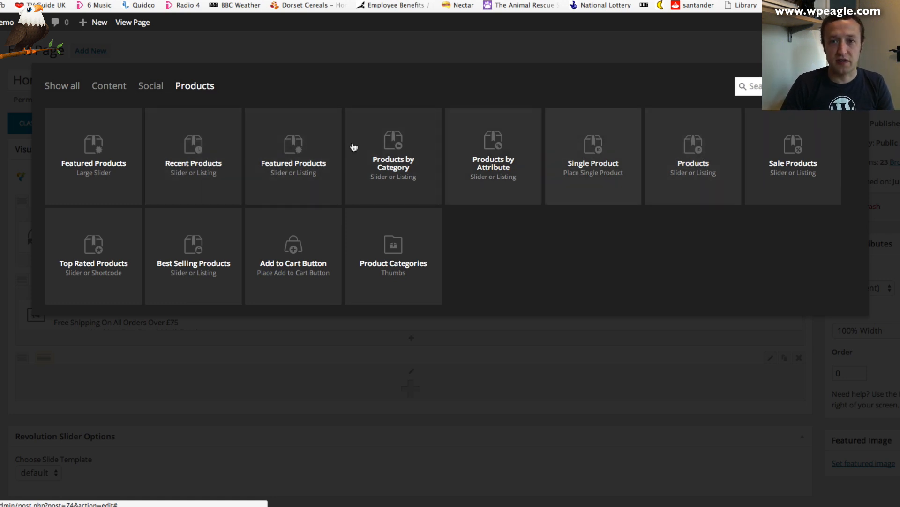
pyautogui.click(205, 163)
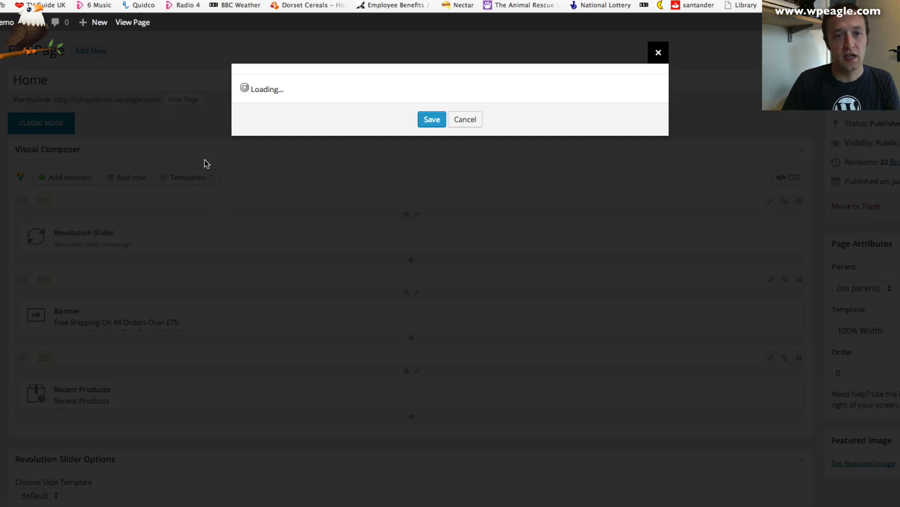
pyautogui.scroll(-2, 377, 181)
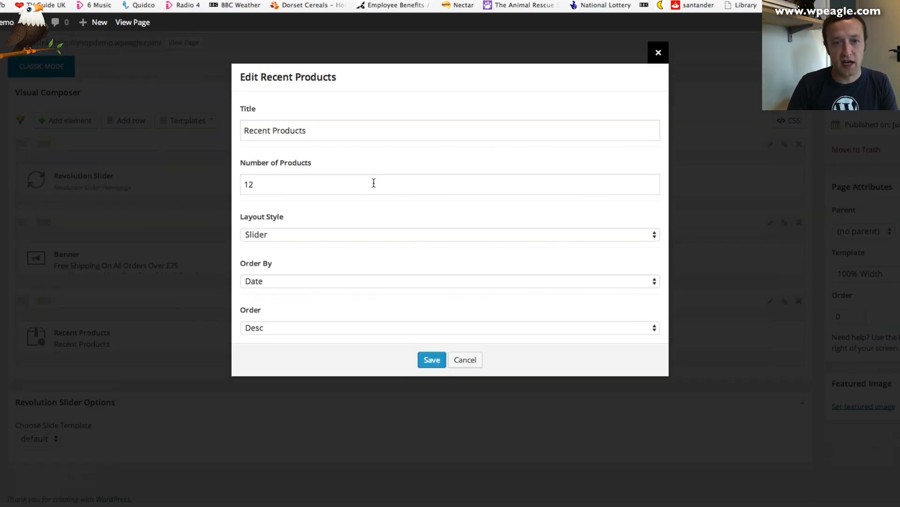
pyautogui.click(296, 233)
pyautogui.click(401, 234)
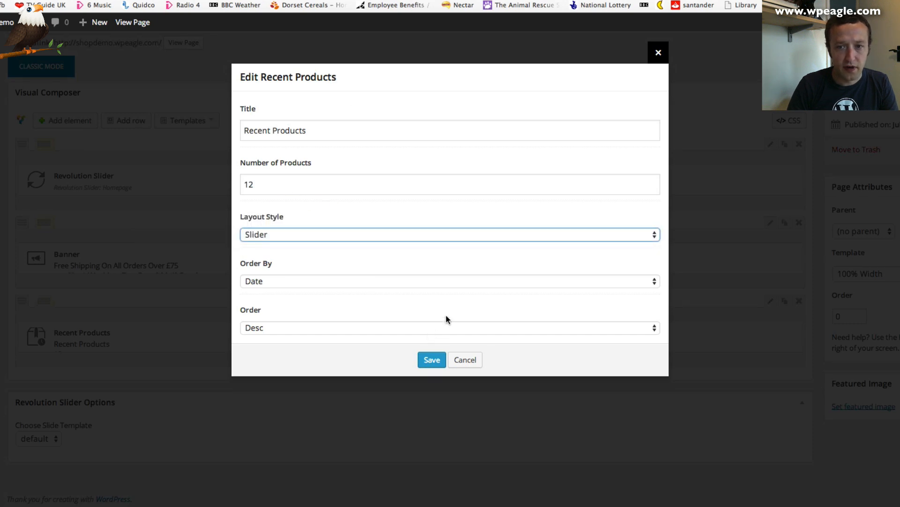
pyautogui.click(432, 359)
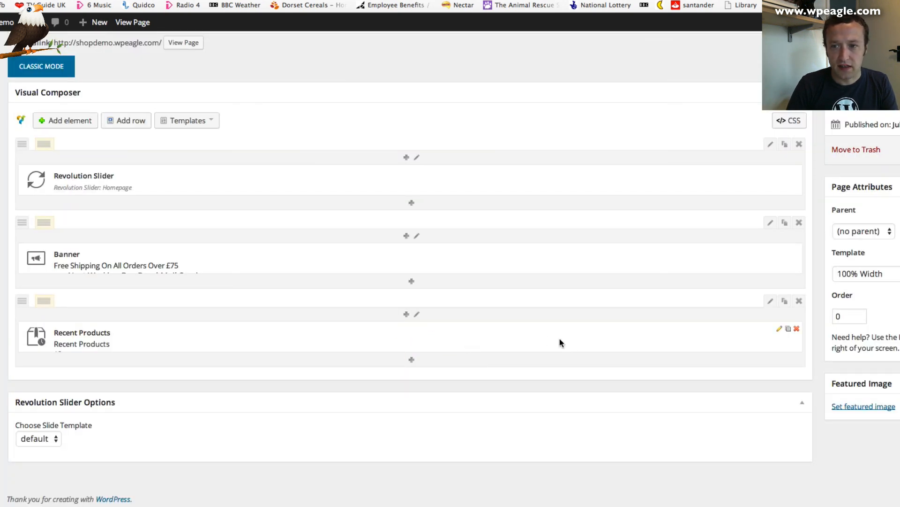
# Make the Recent Products row Boxed and update the Home page
pyautogui.click(771, 302)
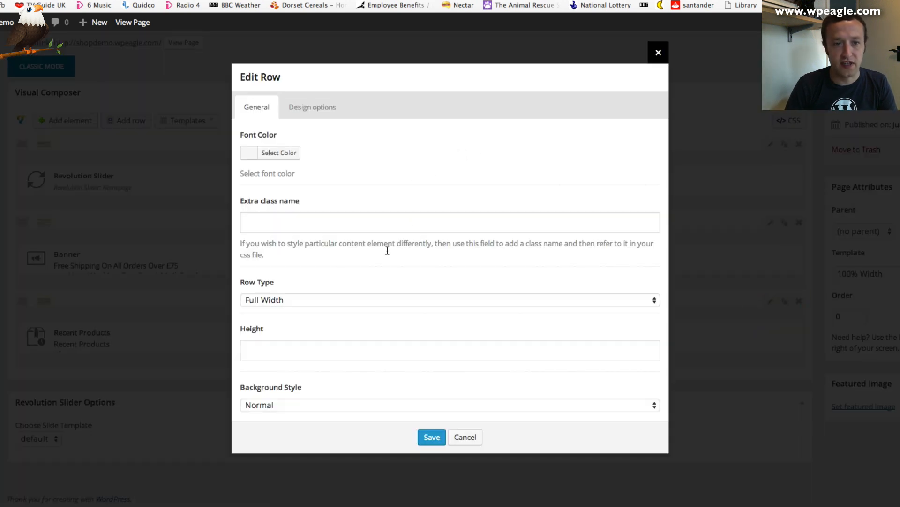
pyautogui.click(361, 305)
pyautogui.click(361, 300)
pyautogui.click(359, 297)
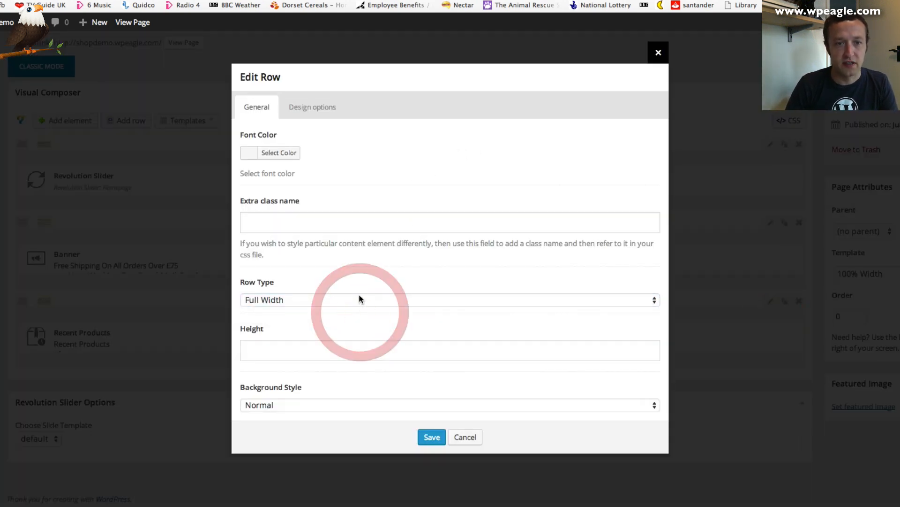
pyautogui.click(370, 311)
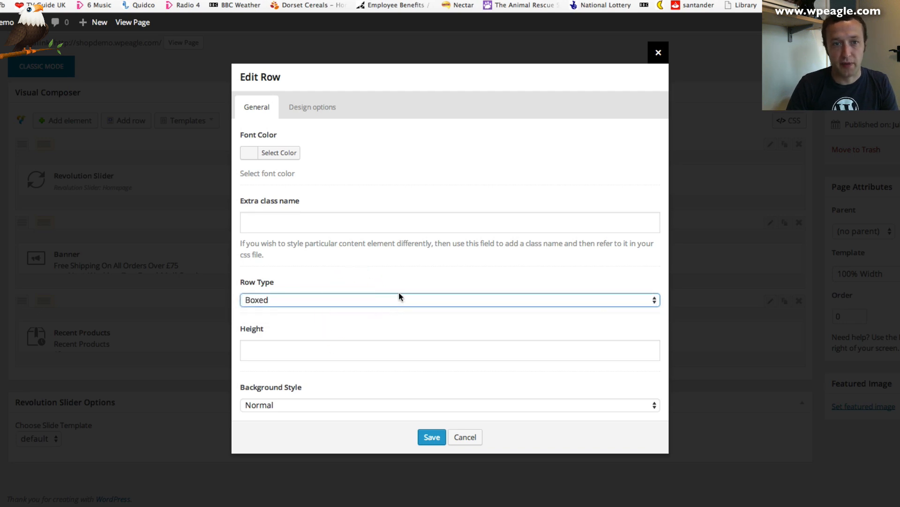
pyautogui.click(419, 437)
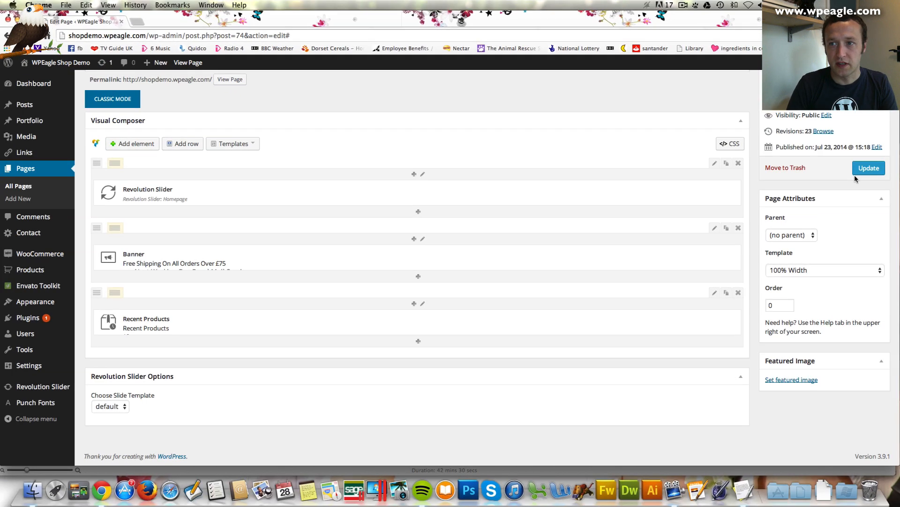
pyautogui.click(859, 170)
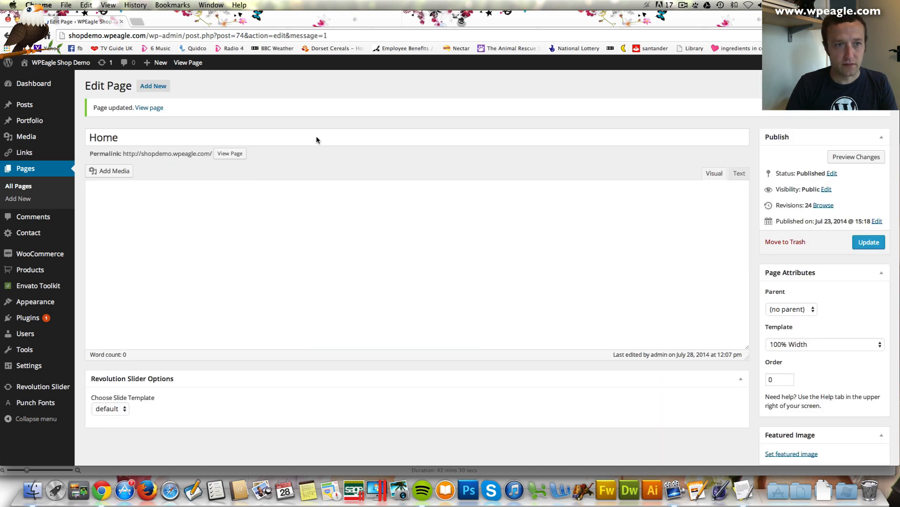
# View the live Home page and cycle through the Recent Products carousel
pyautogui.click(148, 108)
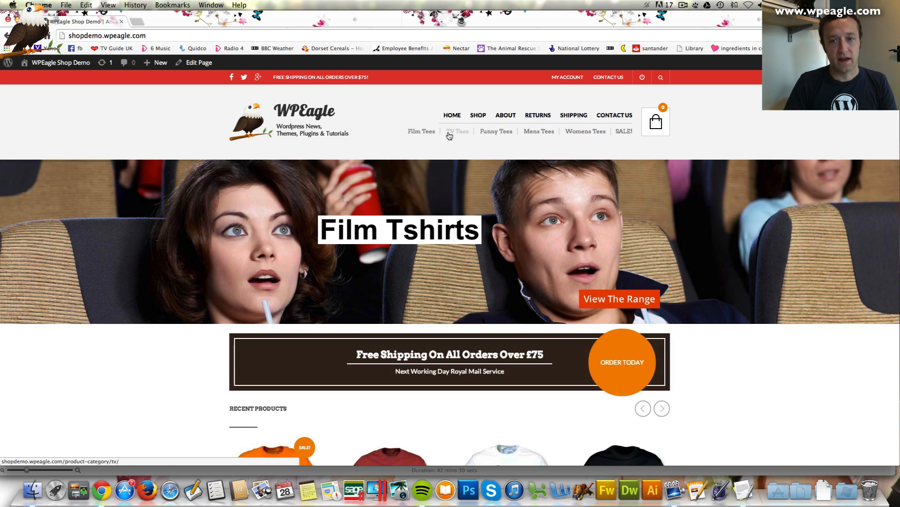
pyautogui.scroll(-2, 479, 159)
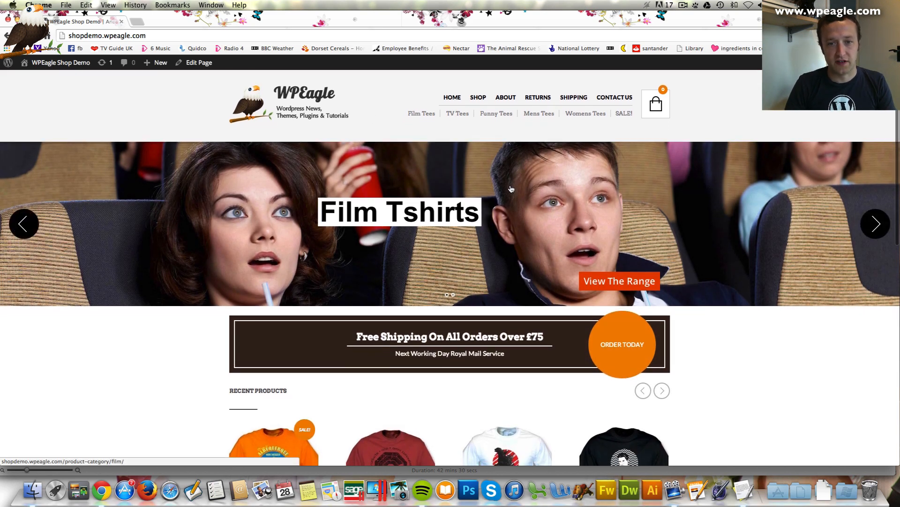
pyautogui.scroll(-1, 492, 225)
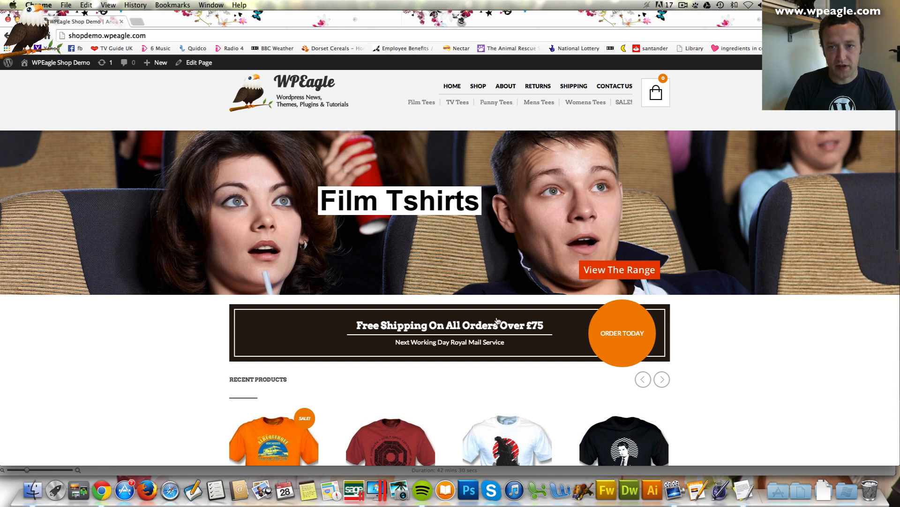
pyautogui.scroll(-5, 495, 319)
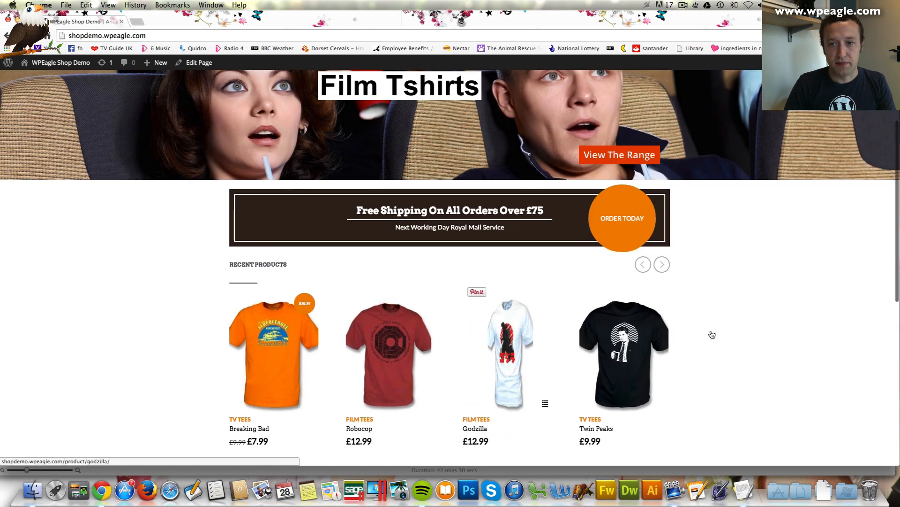
pyautogui.scroll(-1, 712, 334)
pyautogui.click(662, 233)
pyautogui.click(662, 233)
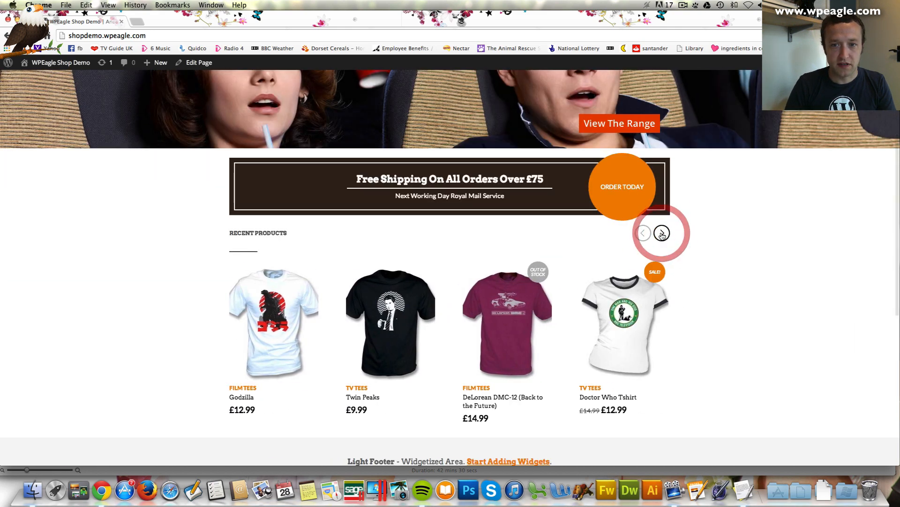
pyautogui.click(661, 233)
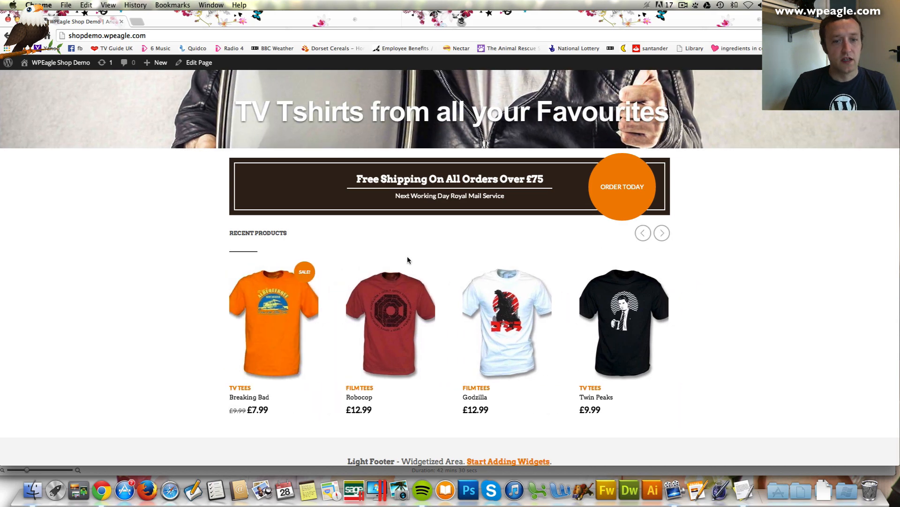
# Scroll through the homepage to review the shipping banner and Recent Products row
pyautogui.scroll(-5, 407, 257)
pyautogui.scroll(12, 407, 257)
pyautogui.scroll(-9, 407, 257)
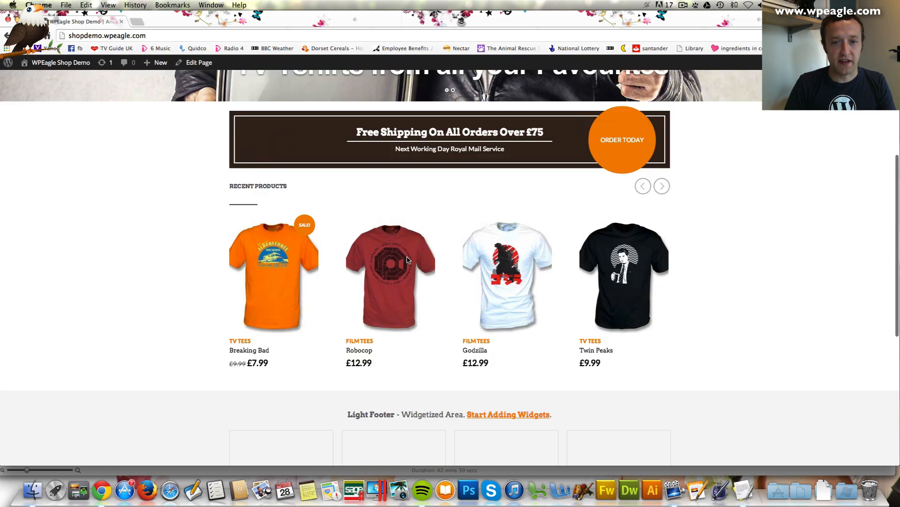
pyautogui.scroll(-2, 407, 259)
pyautogui.scroll(11, 407, 259)
pyautogui.scroll(-9, 407, 259)
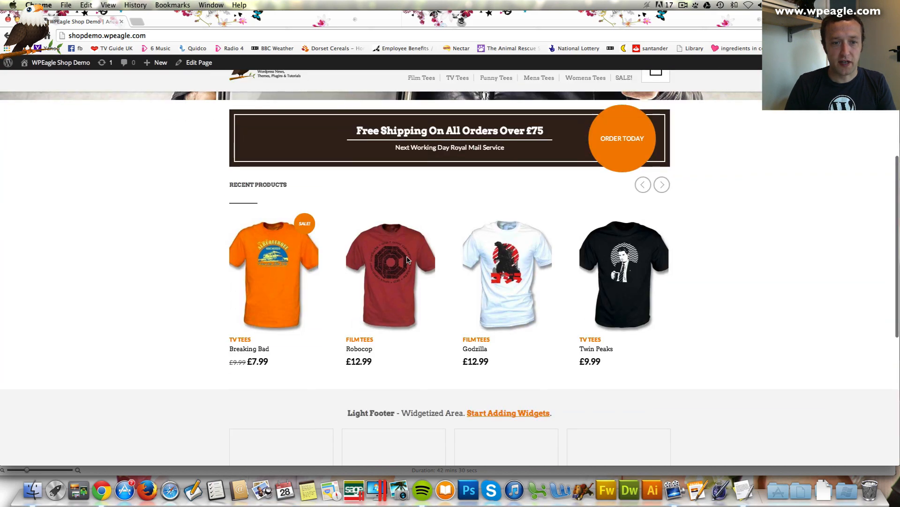
pyautogui.scroll(-2, 407, 259)
pyautogui.scroll(10, 407, 259)
pyautogui.scroll(-2, 408, 261)
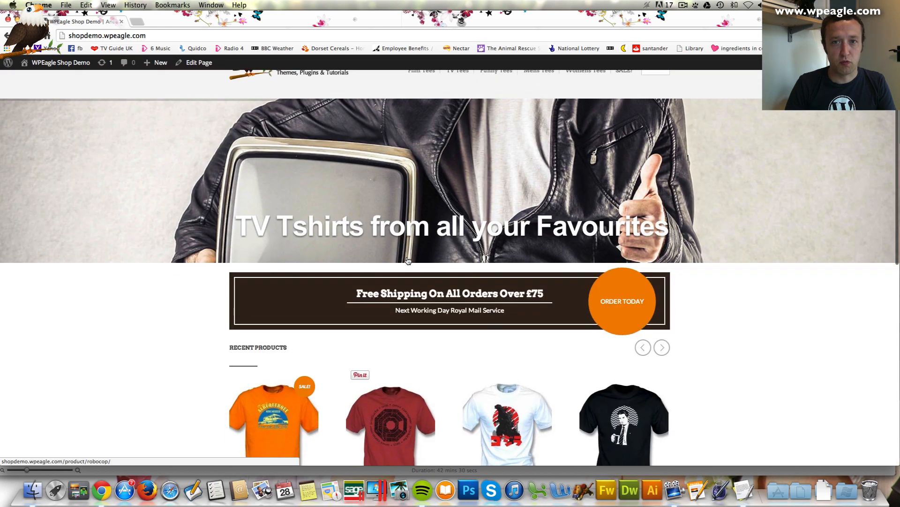
pyautogui.scroll(-4, 408, 261)
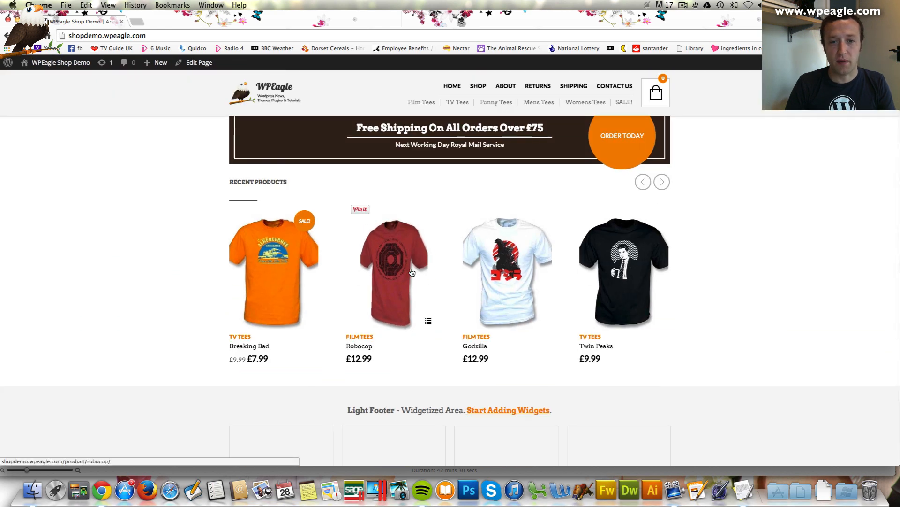
pyautogui.scroll(-5, 487, 377)
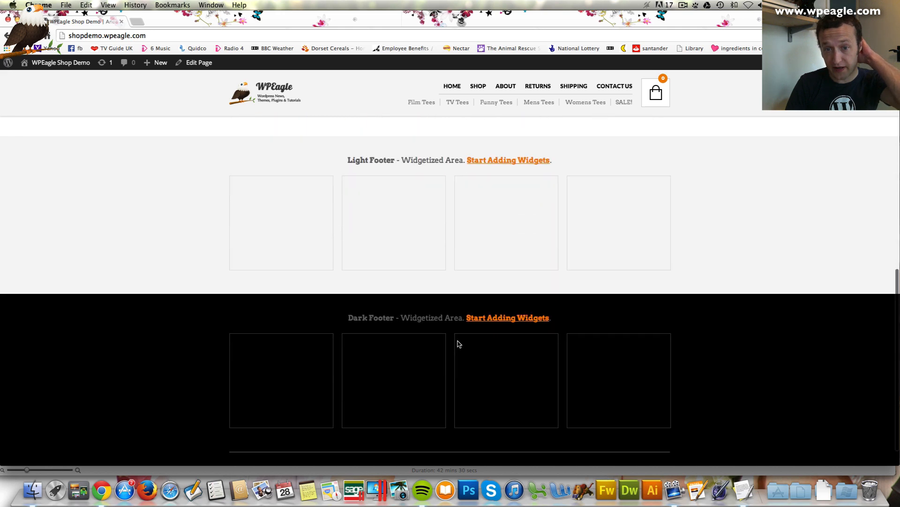
pyautogui.scroll(10, 460, 340)
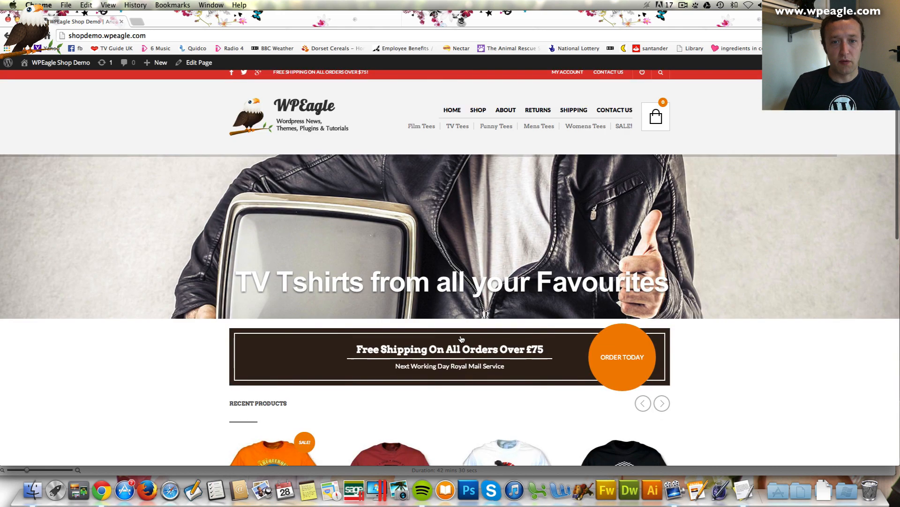
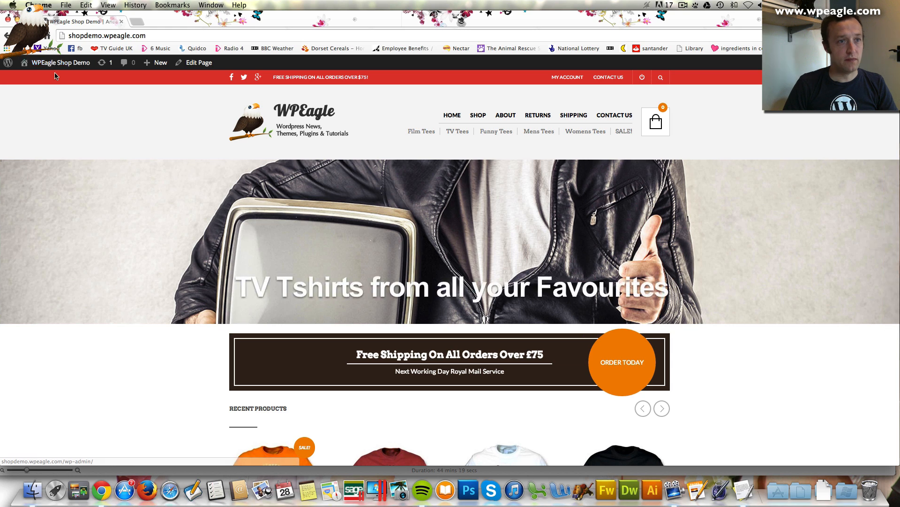
# Go to the Dashboard and open The Retailer's Theme Options page
pyautogui.moveTo(62, 67)
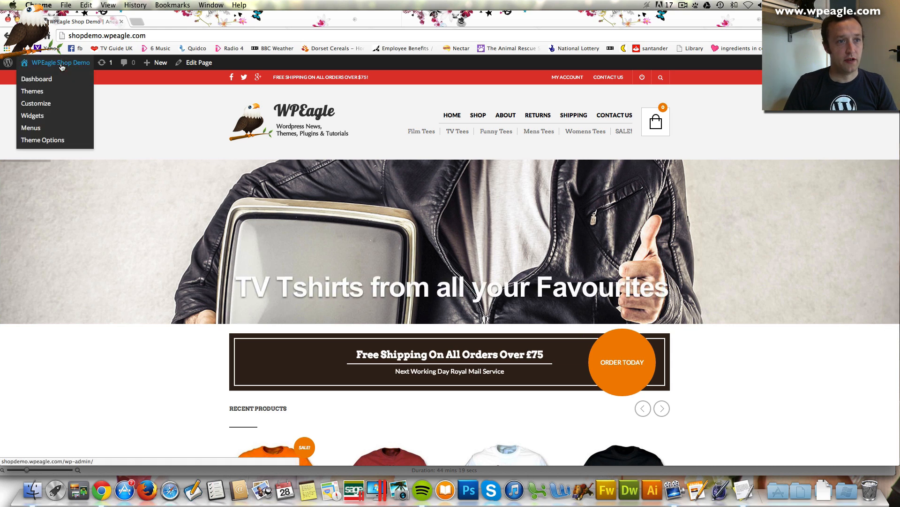
pyautogui.click(49, 83)
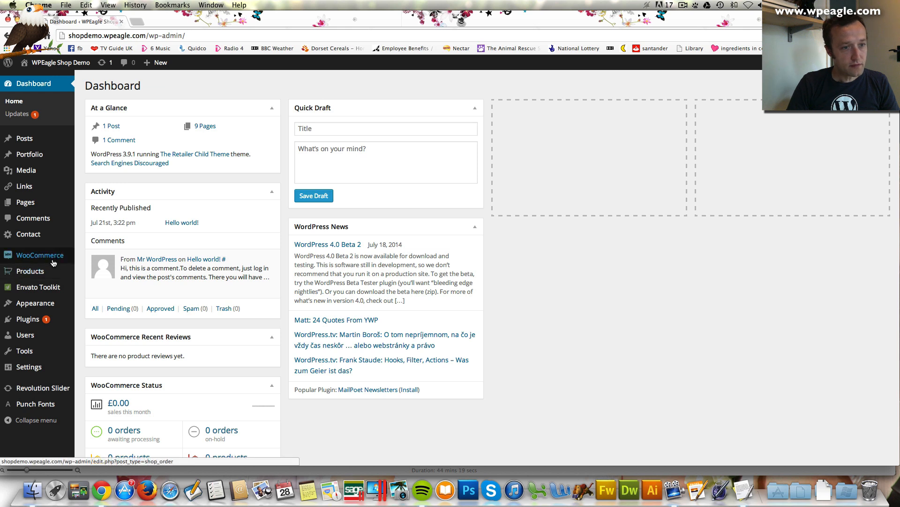
pyautogui.moveTo(49, 306)
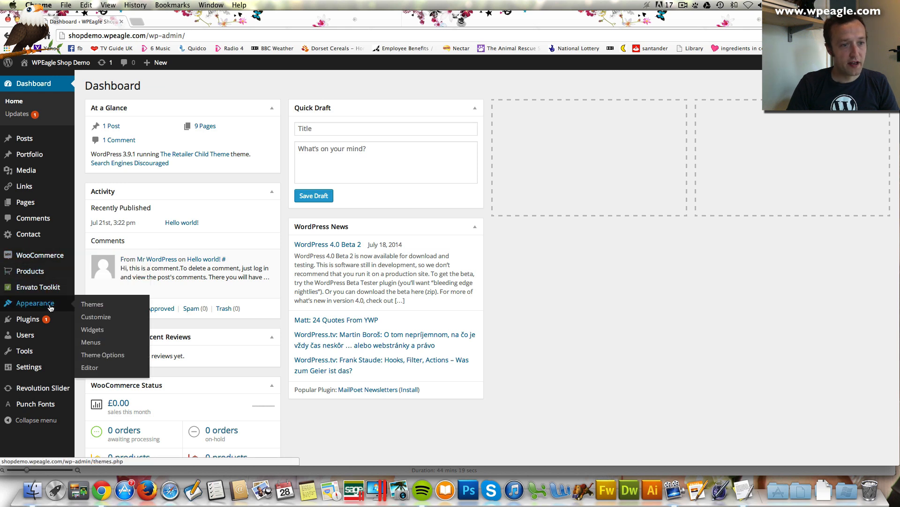
pyautogui.click(103, 359)
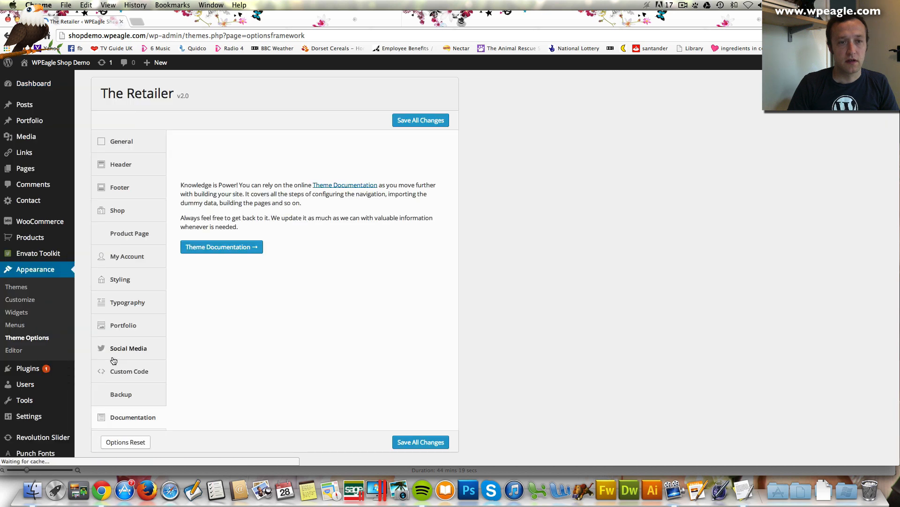
# Pick the second Light Footer layout in the Footer settings, then scroll to the copyright section
pyautogui.click(122, 188)
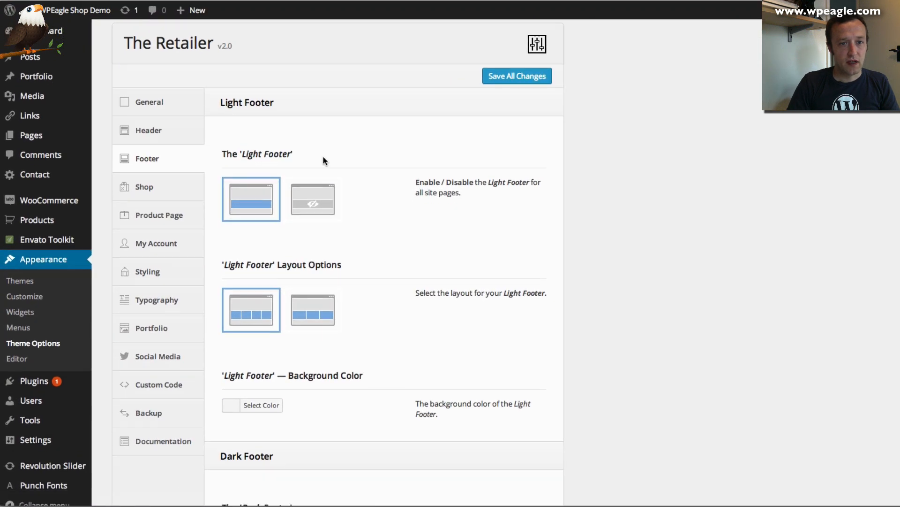
pyautogui.scroll(-3, 356, 179)
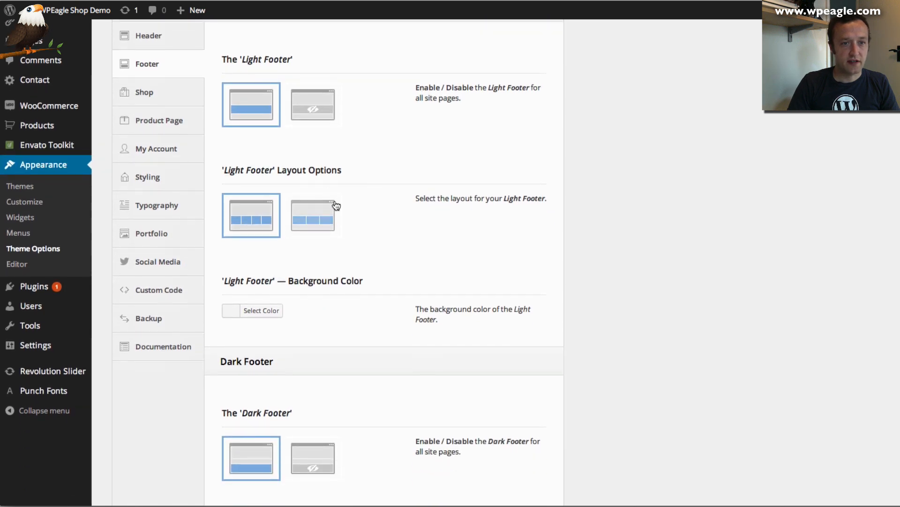
pyautogui.click(320, 222)
pyautogui.scroll(-3, 398, 211)
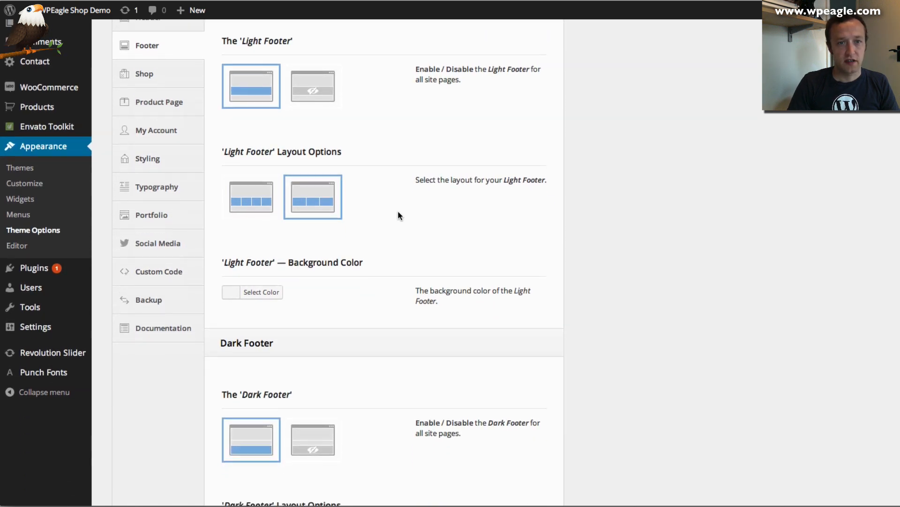
pyautogui.scroll(-3, 365, 181)
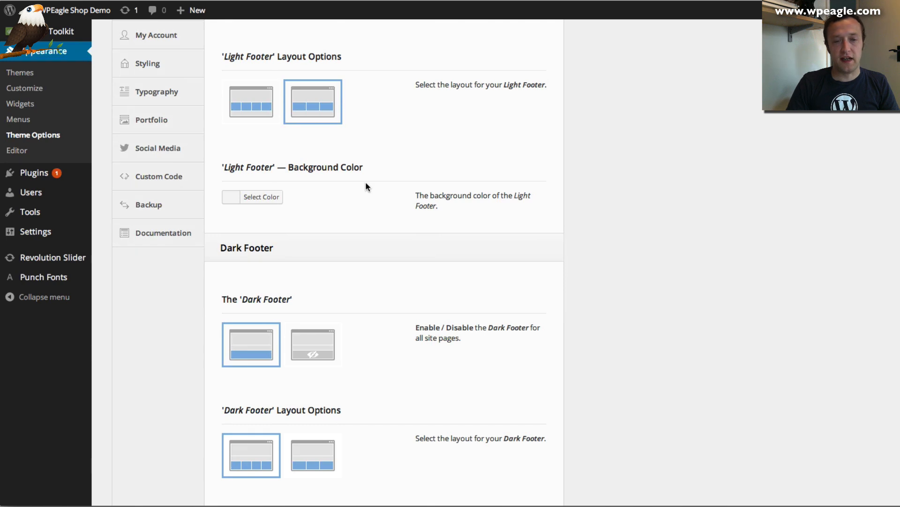
pyautogui.scroll(-10, 364, 182)
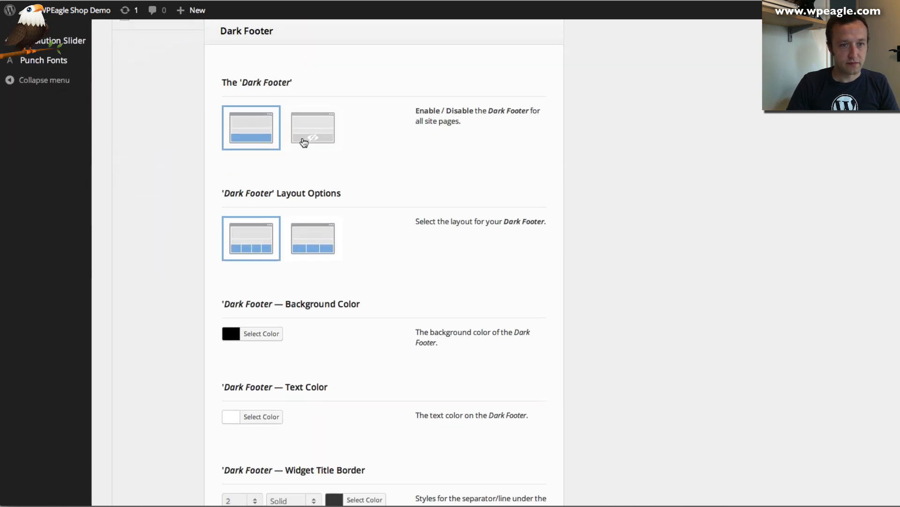
pyautogui.scroll(-6, 342, 160)
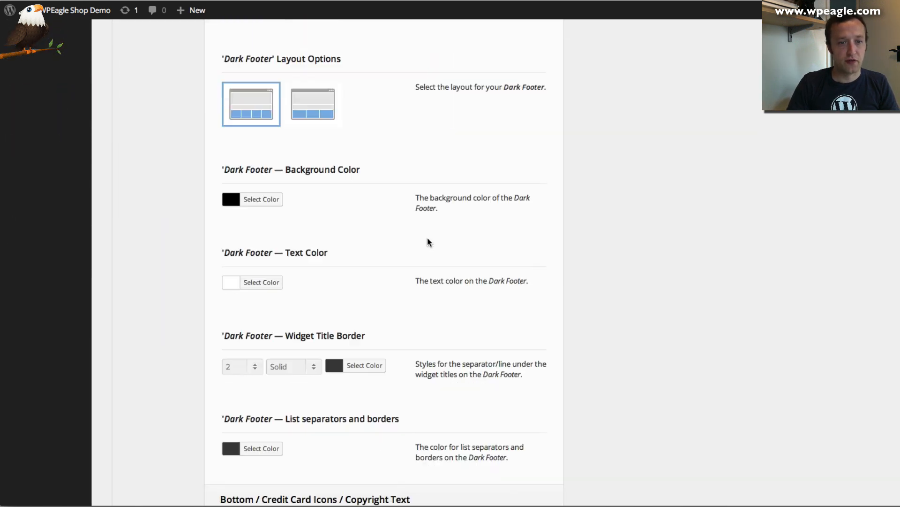
pyautogui.scroll(-6, 337, 227)
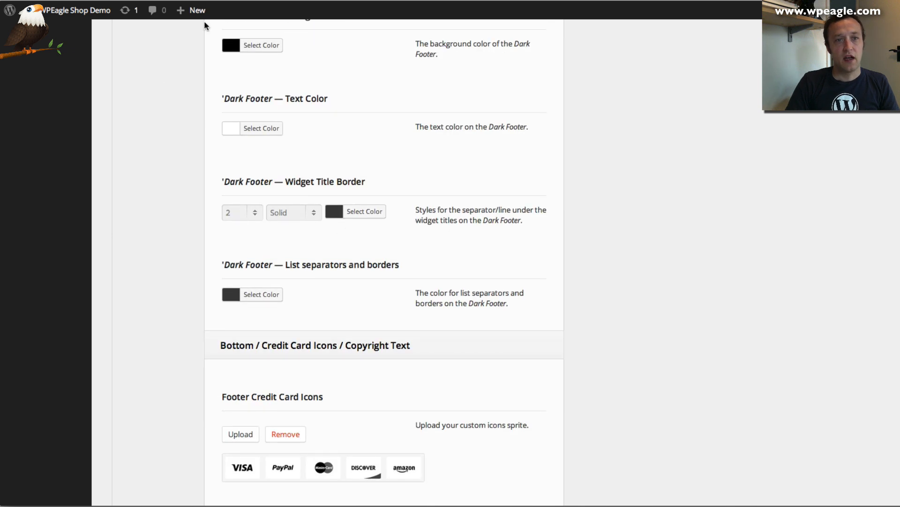
pyautogui.scroll(-3, 334, 84)
pyautogui.scroll(4, 333, 165)
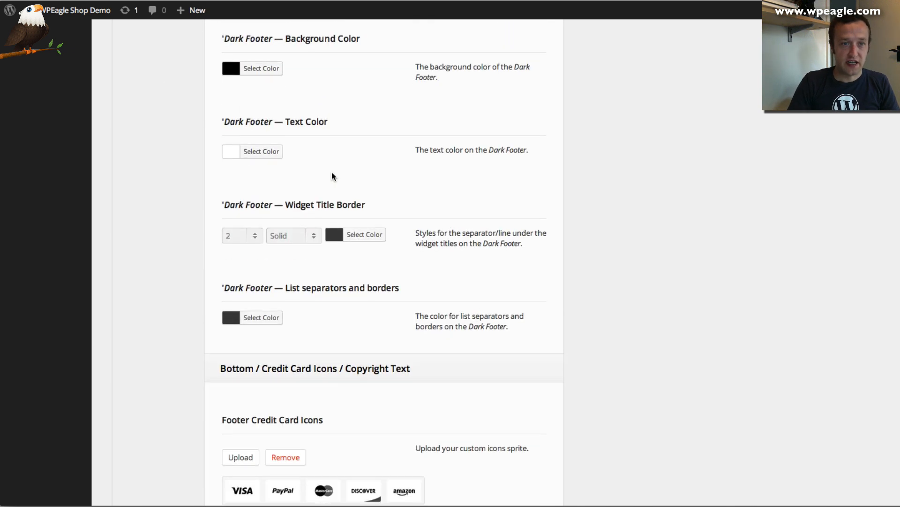
pyautogui.scroll(-5, 331, 172)
pyautogui.scroll(-4, 340, 220)
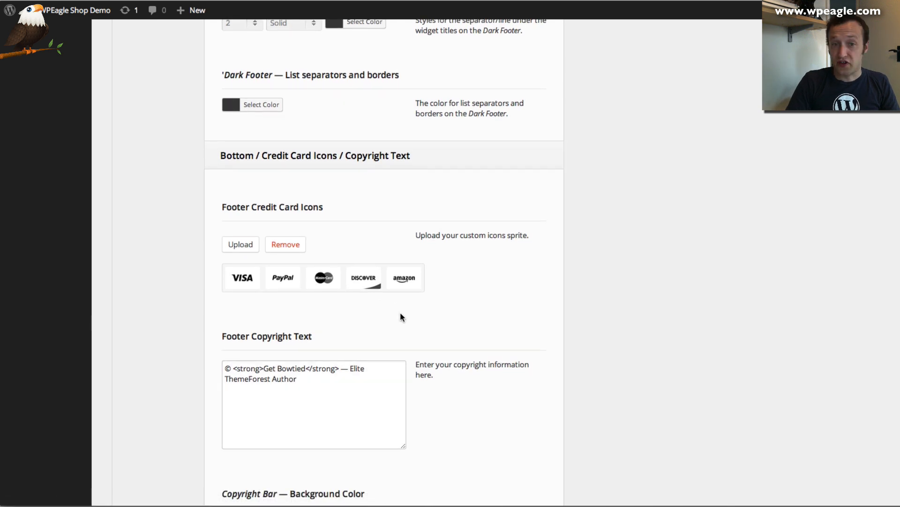
pyautogui.scroll(-2, 418, 310)
pyautogui.scroll(-1, 423, 261)
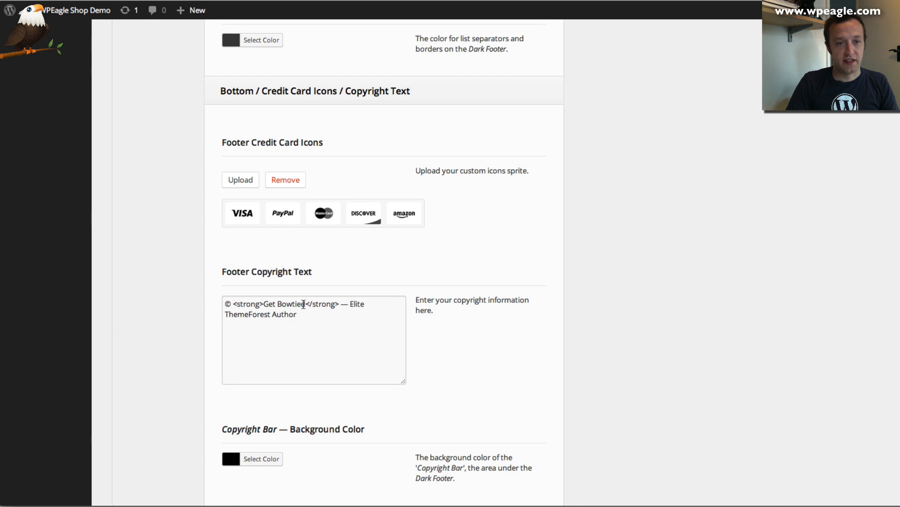
# Change the copyright to '© WP Eagle', delete the Elite ThemeForest Author tagline, and save all changes
pyautogui.moveTo(303, 304); pyautogui.dragTo(269, 304)
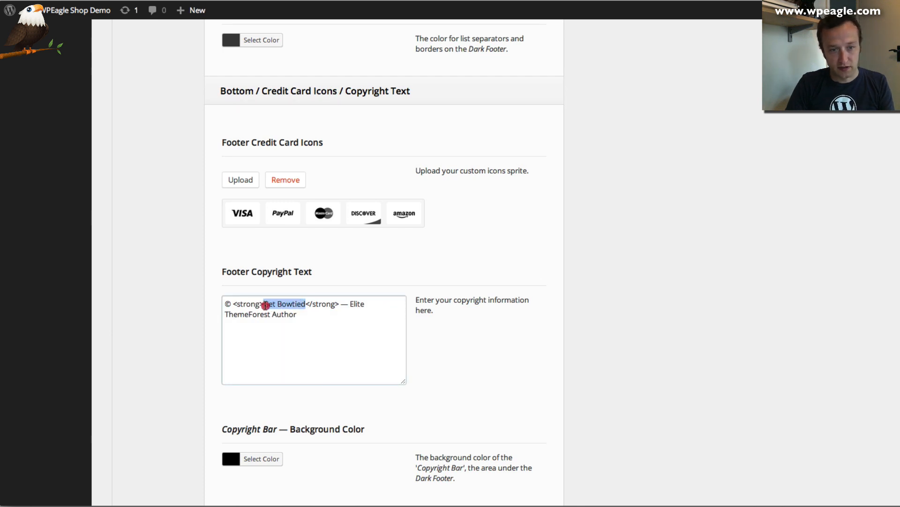
pyautogui.write('WP Eagle')
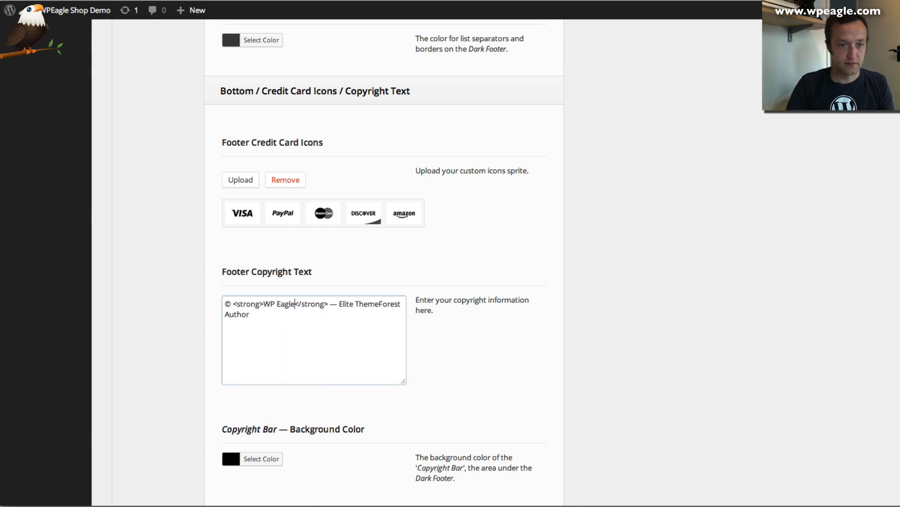
pyautogui.moveTo(236, 329); pyautogui.dragTo(343, 307)
pyautogui.press('BackSpace')
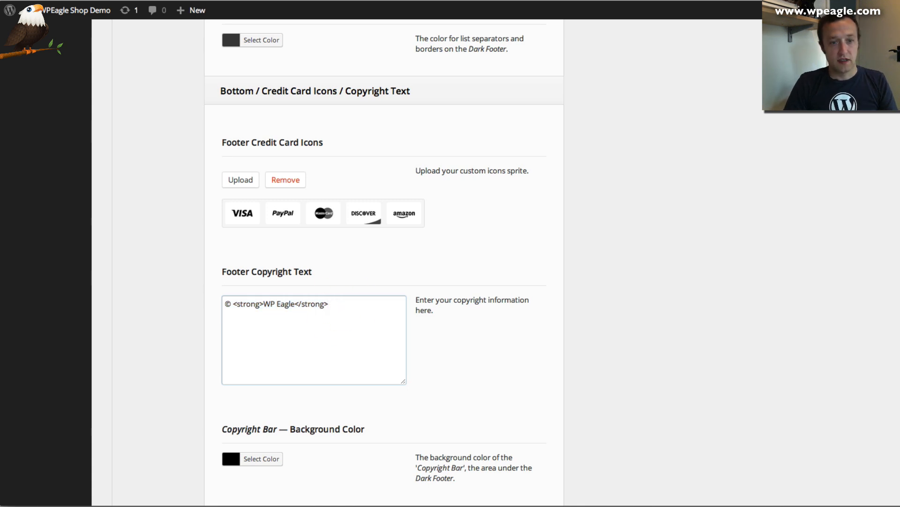
pyautogui.scroll(-5, 348, 306)
pyautogui.click(524, 455)
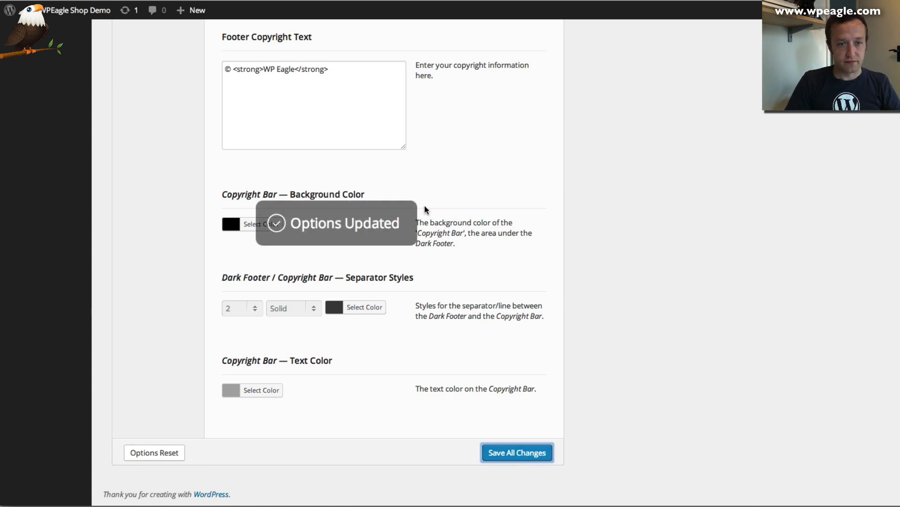
pyautogui.scroll(15, 424, 205)
pyautogui.scroll(10, 421, 206)
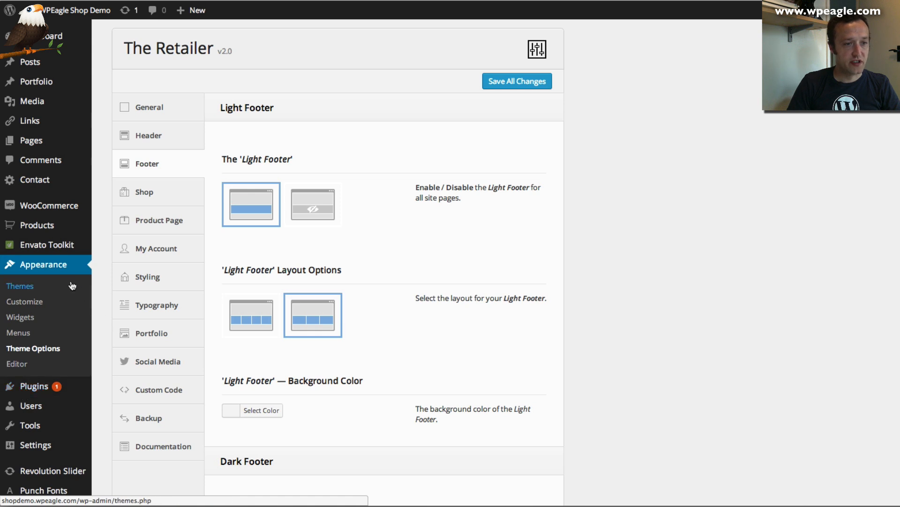
# On the Widgets page, expand the Light footer and Dark footer areas and dismiss the Live Widget Previews notice
pyautogui.click(19, 317)
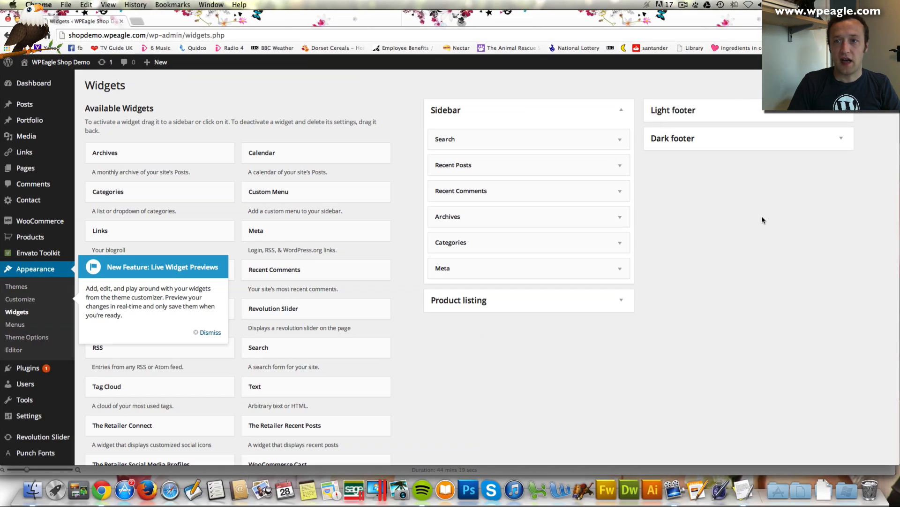
pyautogui.click(812, 113)
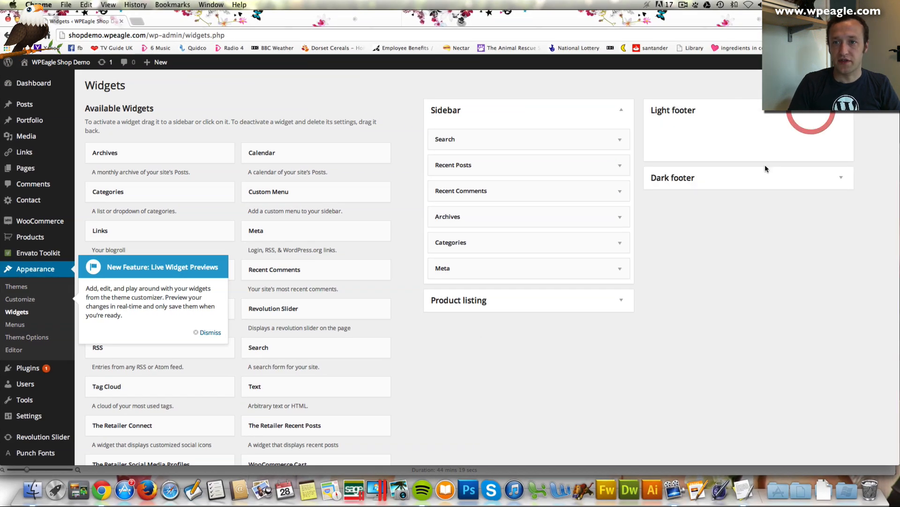
pyautogui.click(751, 179)
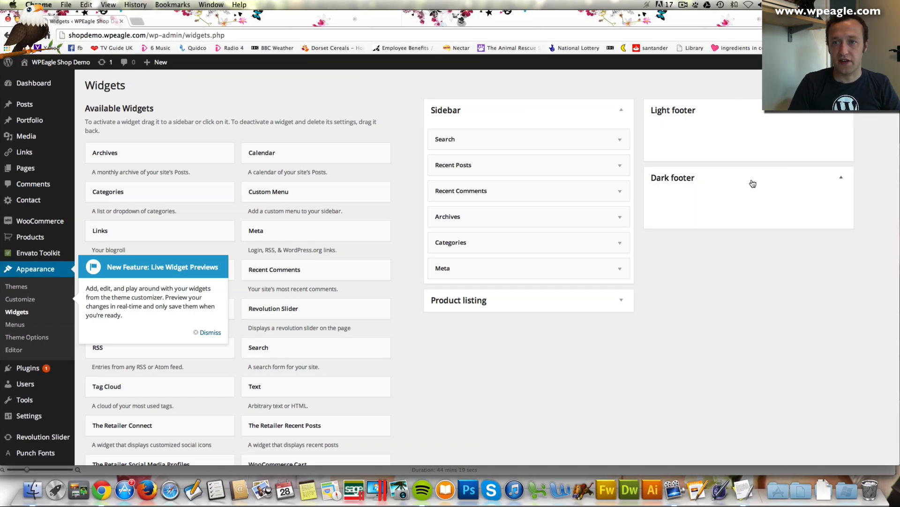
pyautogui.click(210, 332)
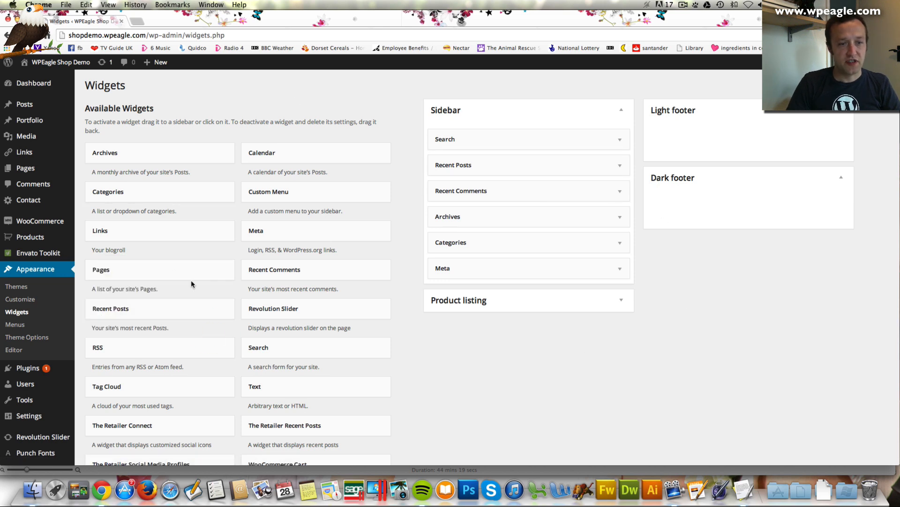
pyautogui.scroll(-5, 211, 310)
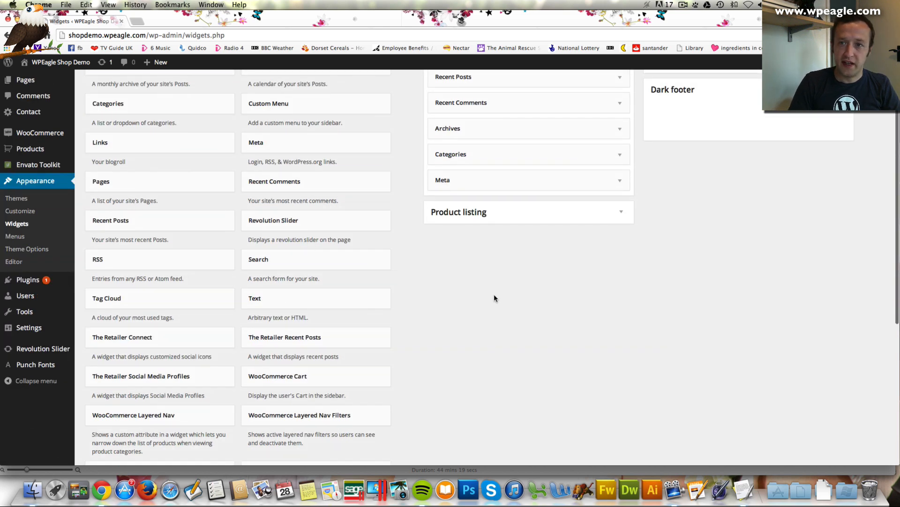
pyautogui.scroll(3, 685, 131)
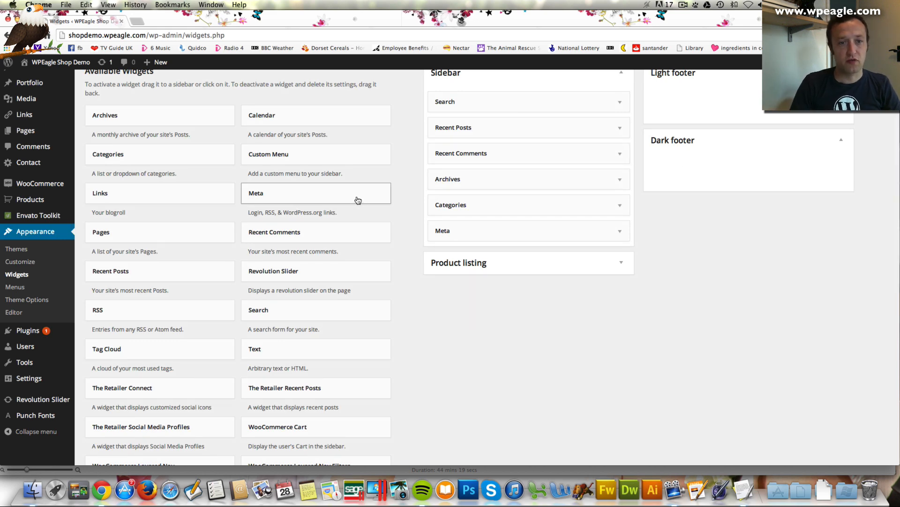
pyautogui.scroll(-10, 359, 199)
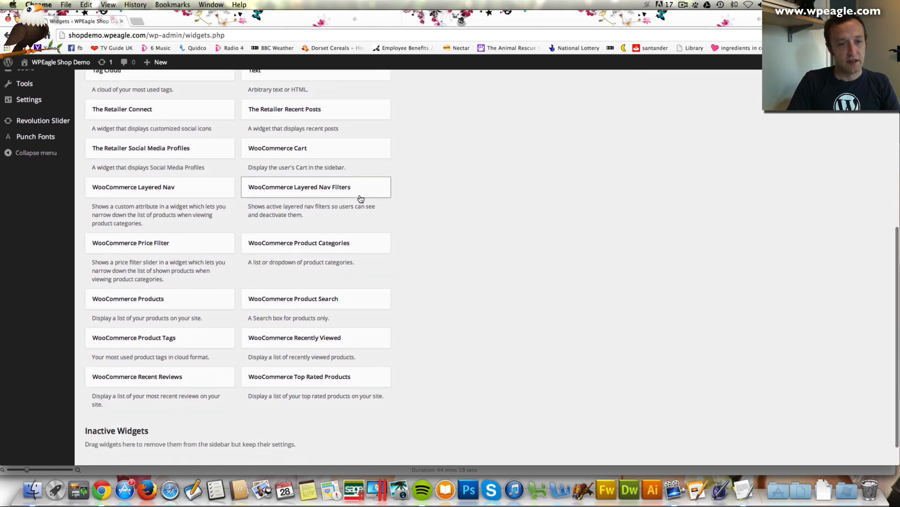
pyautogui.scroll(2, 358, 199)
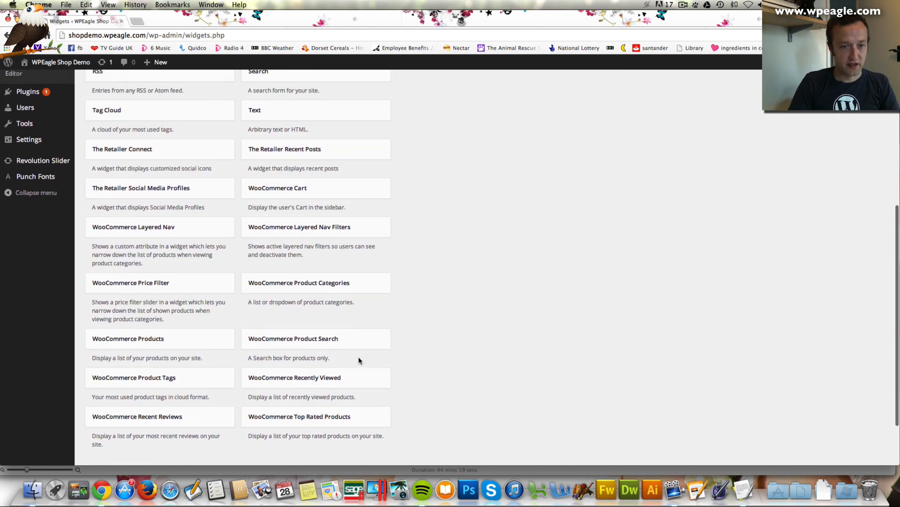
pyautogui.scroll(-1, 234, 375)
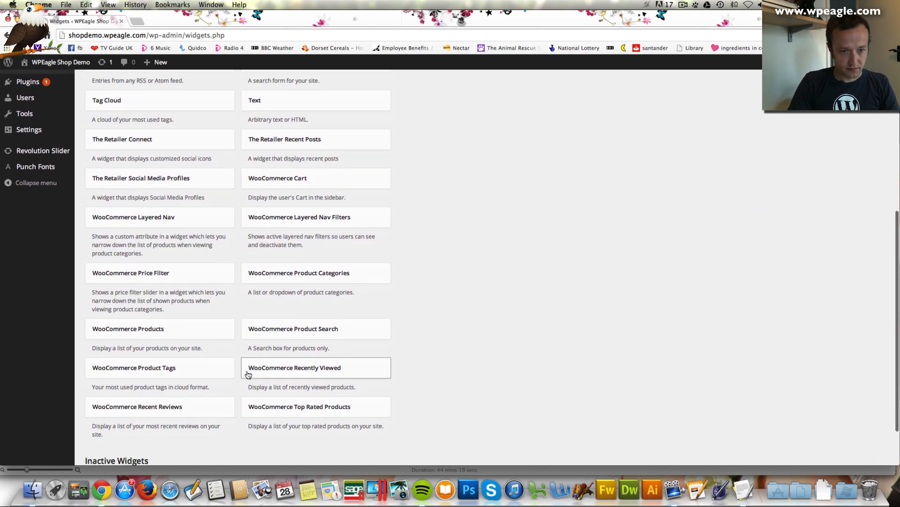
pyautogui.scroll(-2, 250, 376)
pyautogui.moveTo(296, 394); pyautogui.dragTo(711, 138)
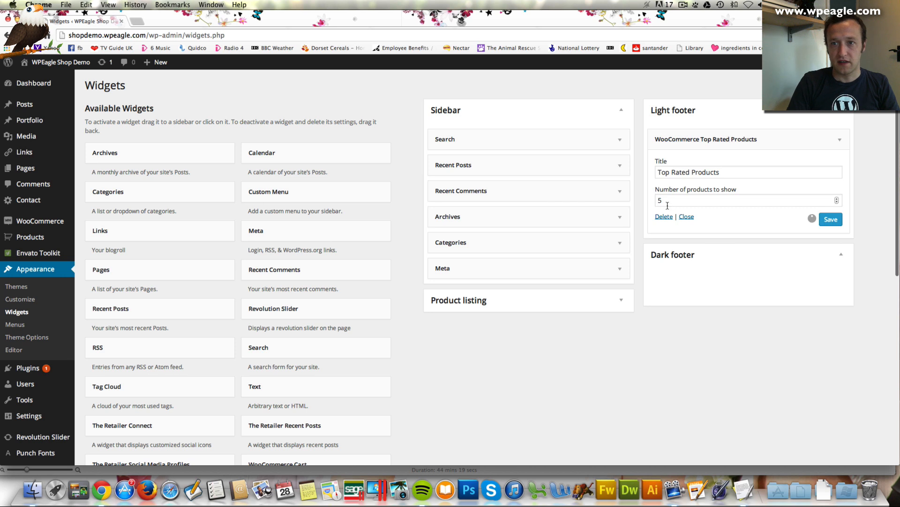
pyautogui.moveTo(674, 201); pyautogui.dragTo(646, 195)
pyautogui.write('3')
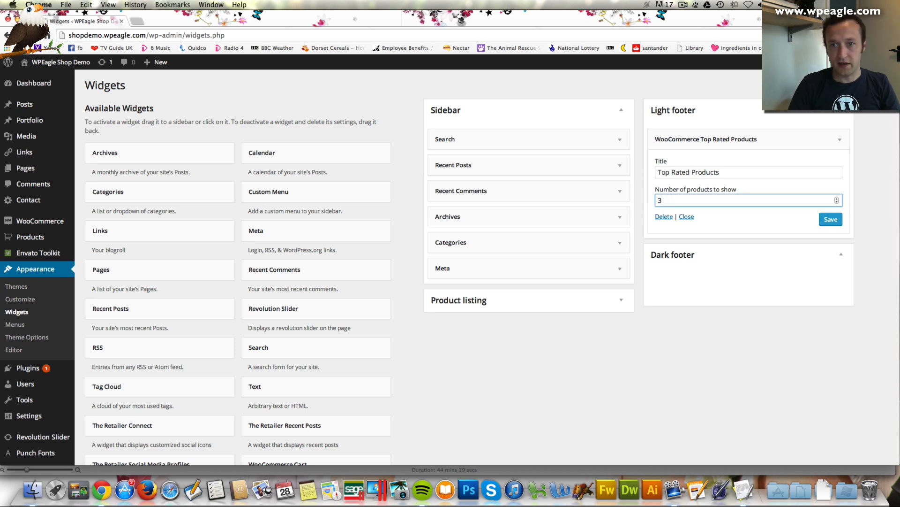
pyautogui.click(831, 221)
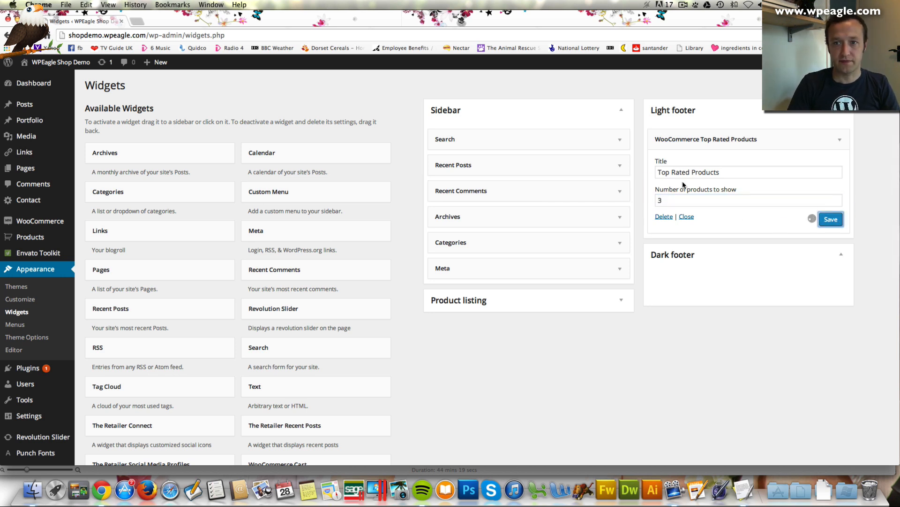
pyautogui.scroll(-5, 314, 242)
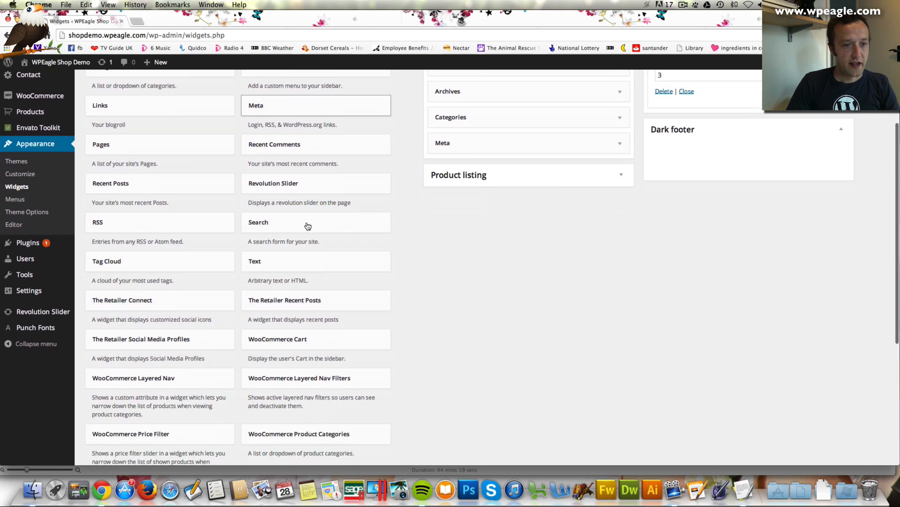
pyautogui.scroll(-4, 266, 254)
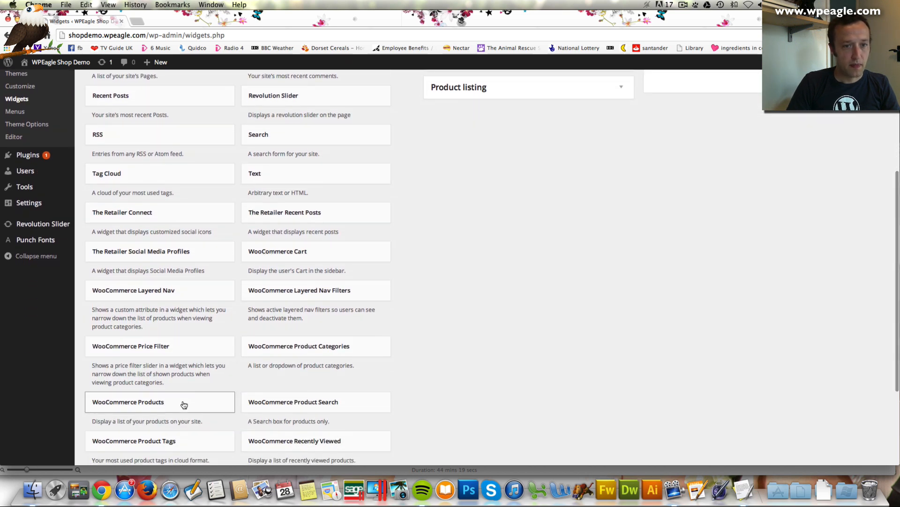
# Put a WooCommerce Products widget titled 'On Sale', showing 3 on-sale products, in the Light footer and save it
pyautogui.moveTo(183, 403); pyautogui.dragTo(740, 136)
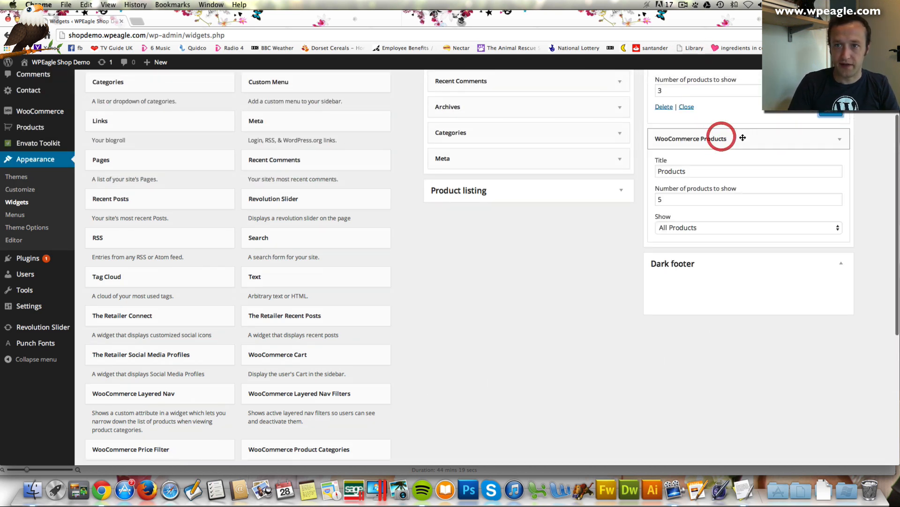
pyautogui.click(675, 199)
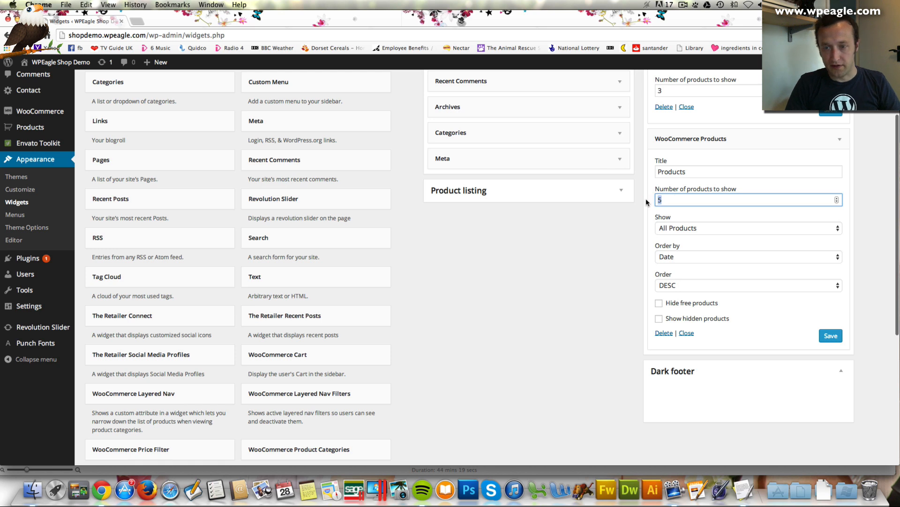
pyautogui.write('3')
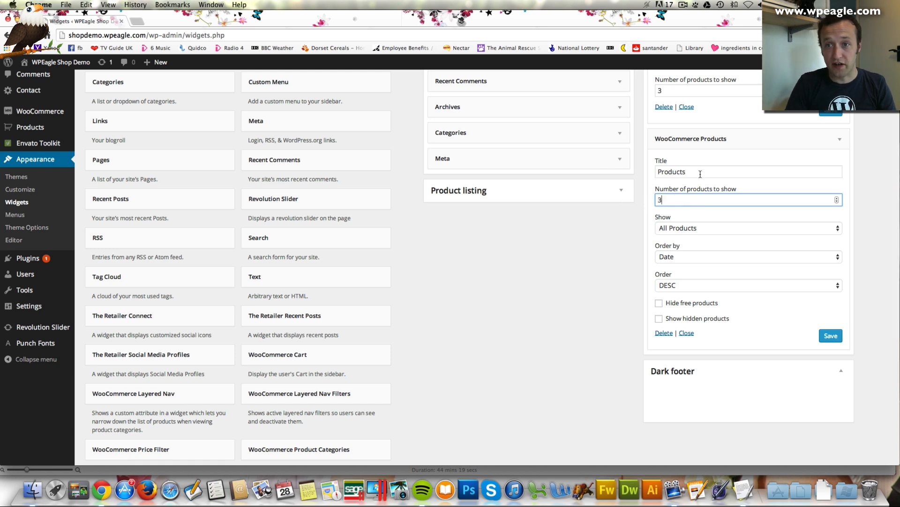
pyautogui.click(704, 230)
pyautogui.click(708, 248)
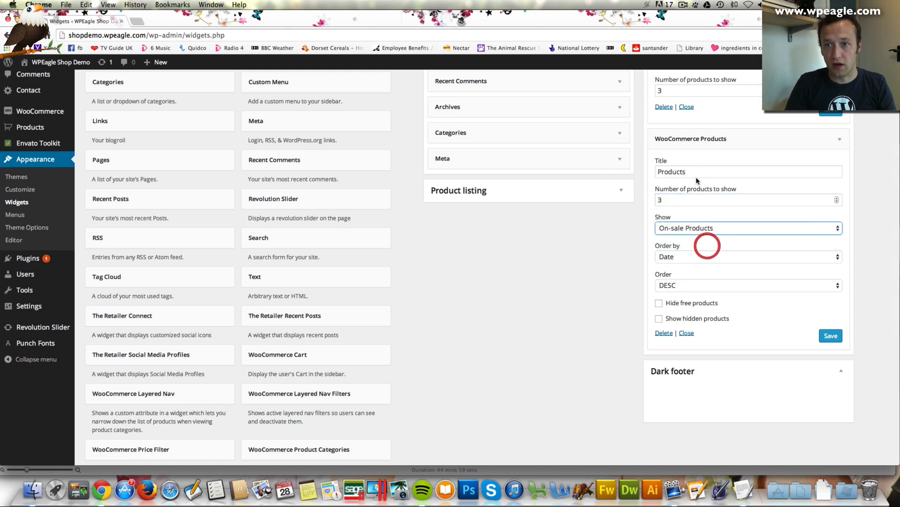
pyautogui.click(696, 174)
pyautogui.press('super+a')
pyautogui.write('On')
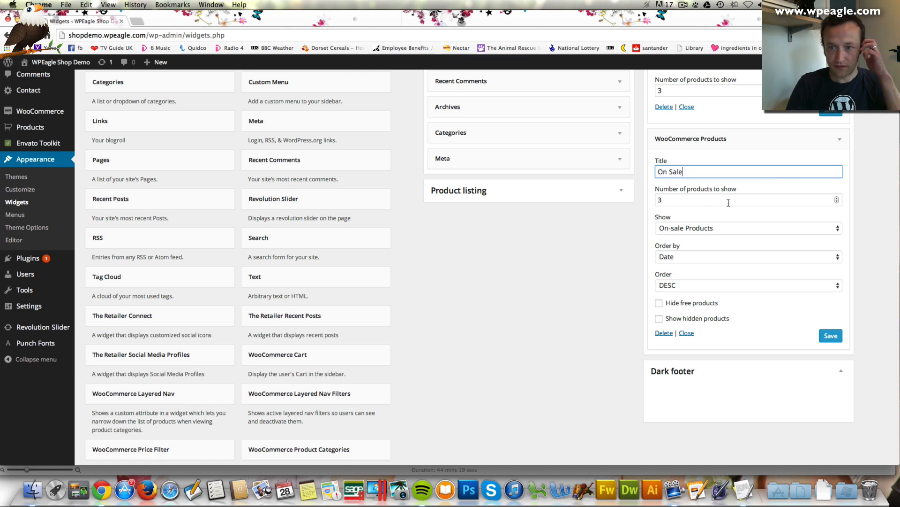
pyautogui.scroll(-1, 731, 215)
pyautogui.click(831, 320)
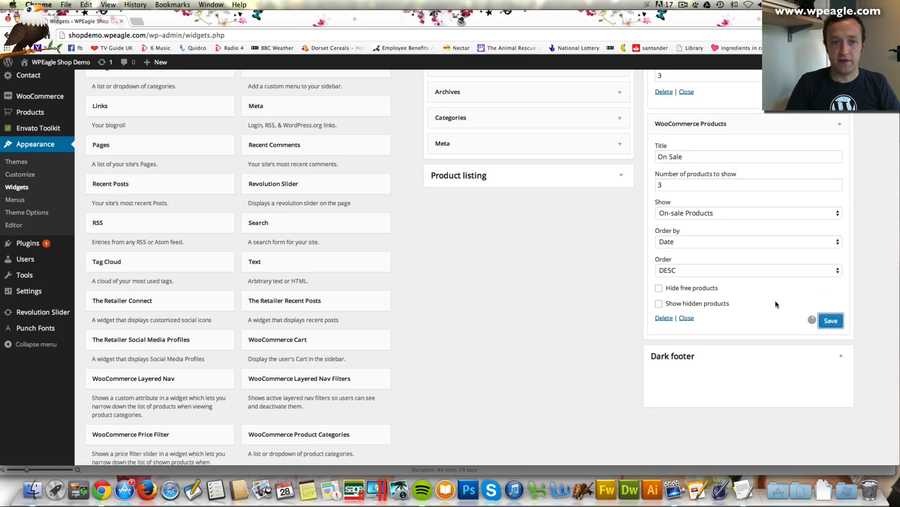
# Review the saved On Sale widget and confirm it still shows On-sale Products
pyautogui.scroll(-5, 476, 282)
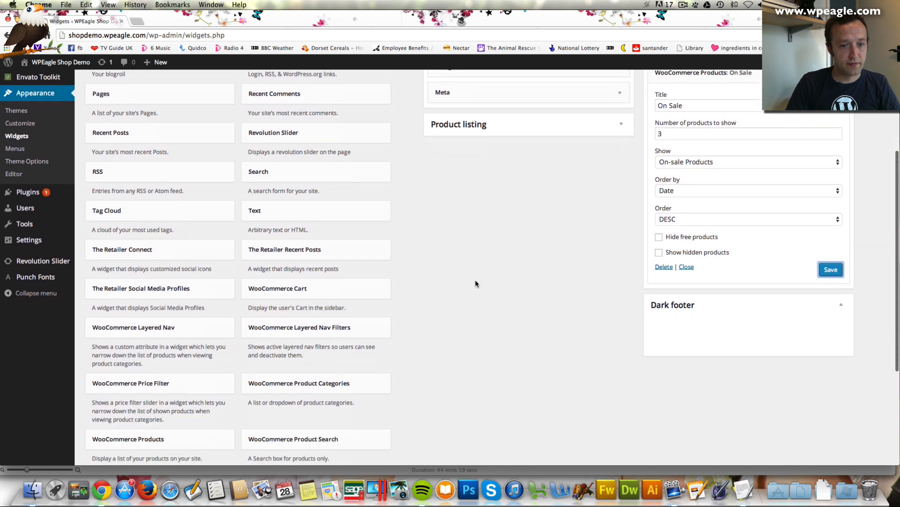
pyautogui.scroll(-3, 436, 276)
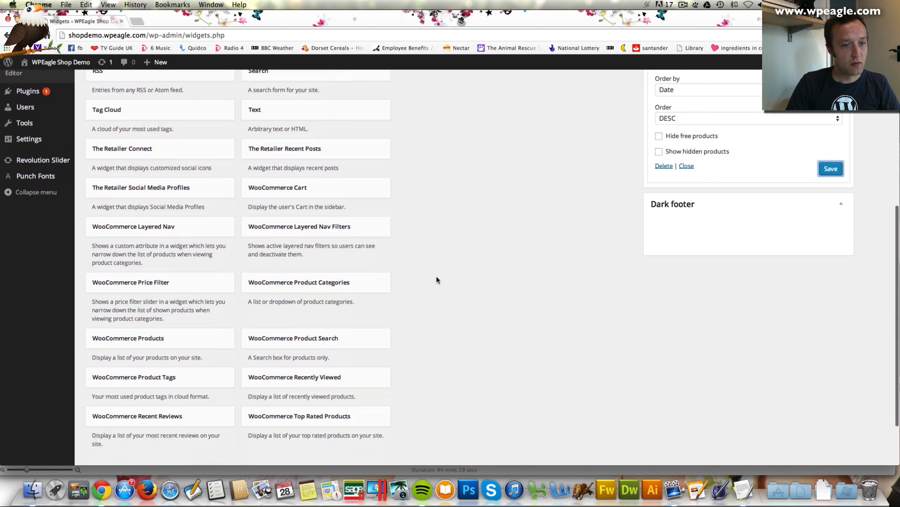
pyautogui.scroll(2, 436, 279)
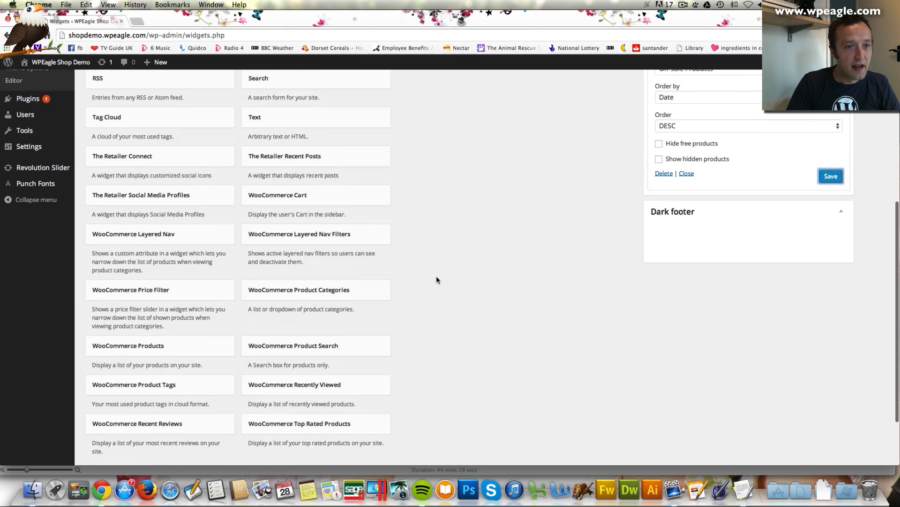
pyautogui.scroll(-1, 436, 276)
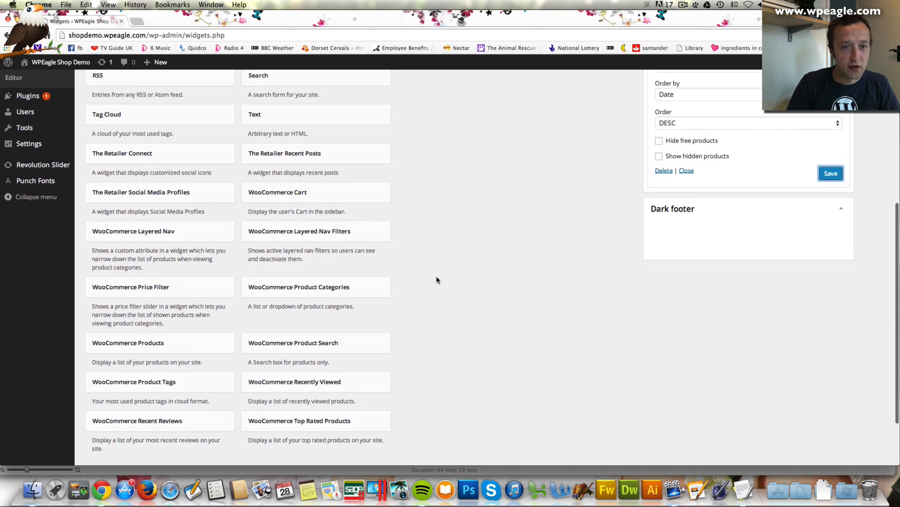
pyautogui.scroll(-2, 437, 280)
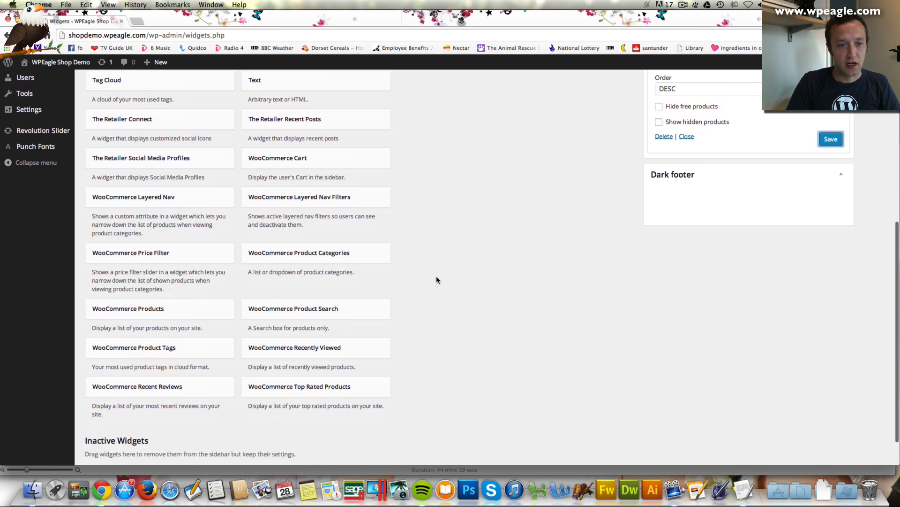
pyautogui.scroll(1, 436, 280)
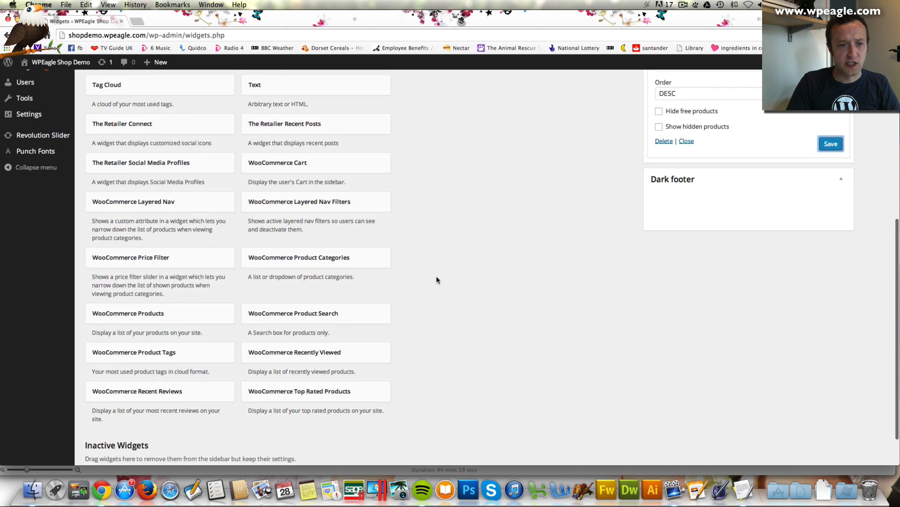
pyautogui.scroll(5, 436, 280)
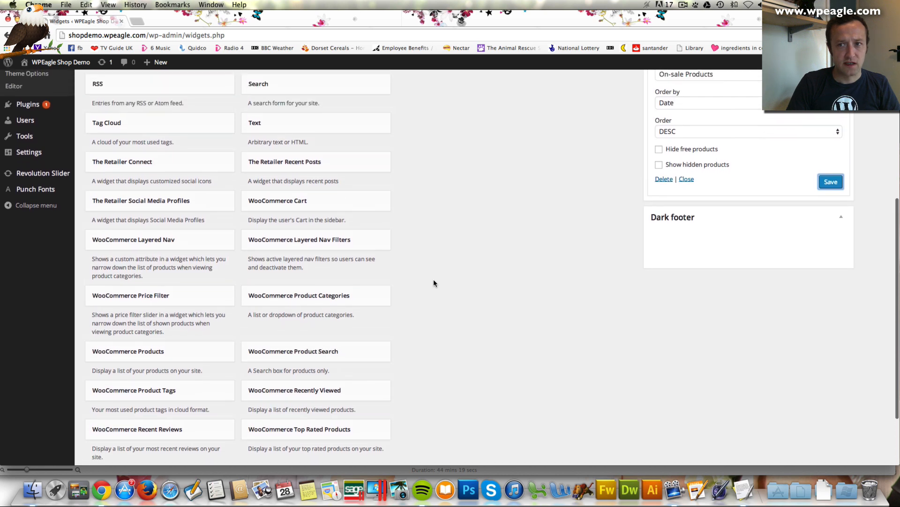
pyautogui.click(770, 130)
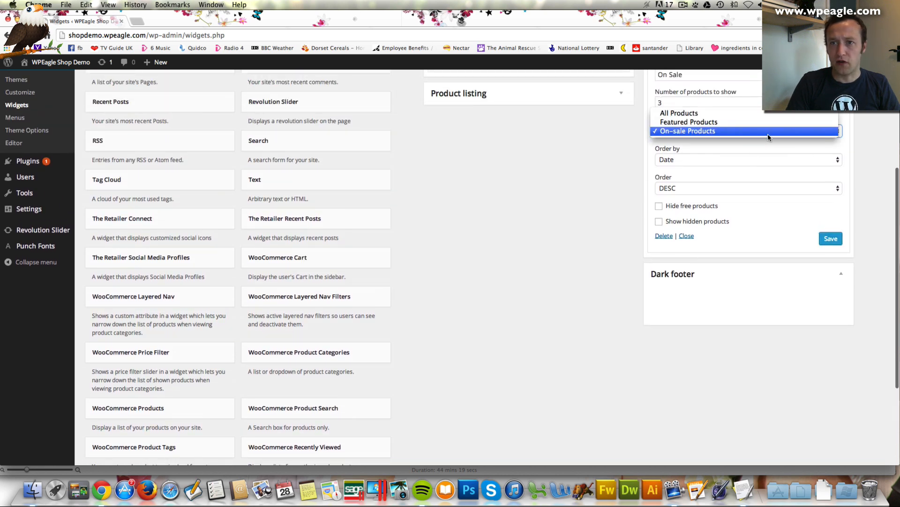
pyautogui.click(768, 134)
pyautogui.scroll(5, 460, 206)
pyautogui.scroll(8, 461, 210)
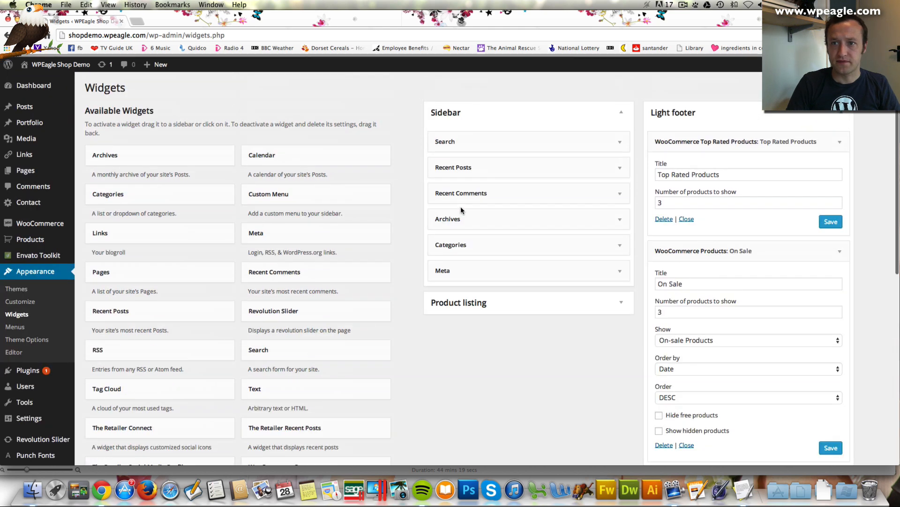
pyautogui.scroll(-20, 458, 211)
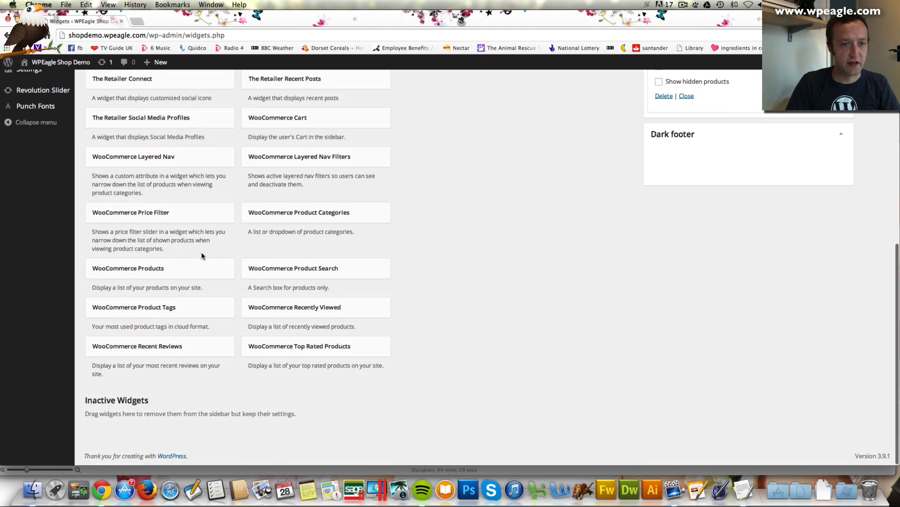
# Add a 'Featured Products' widget showing 3 featured products, save it, and resave the On Sale widget
pyautogui.moveTo(185, 271); pyautogui.dragTo(741, 162)
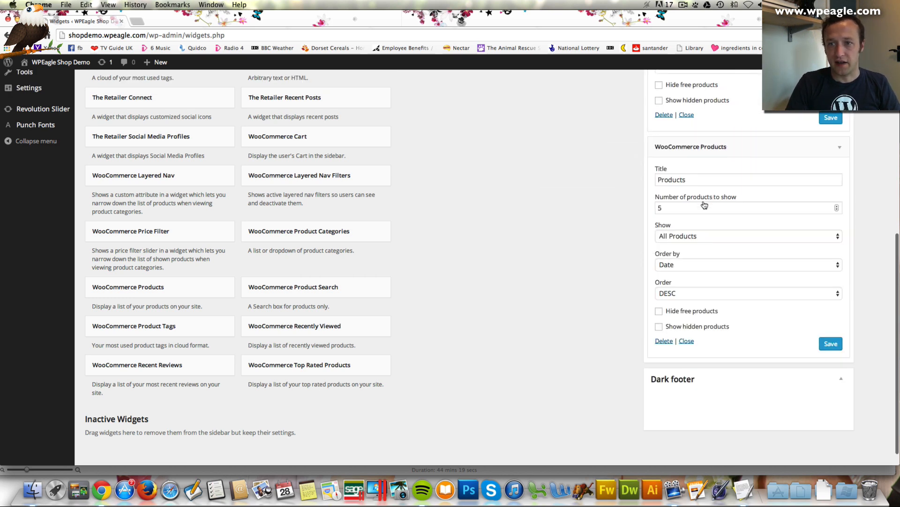
pyautogui.doubleClick(659, 207)
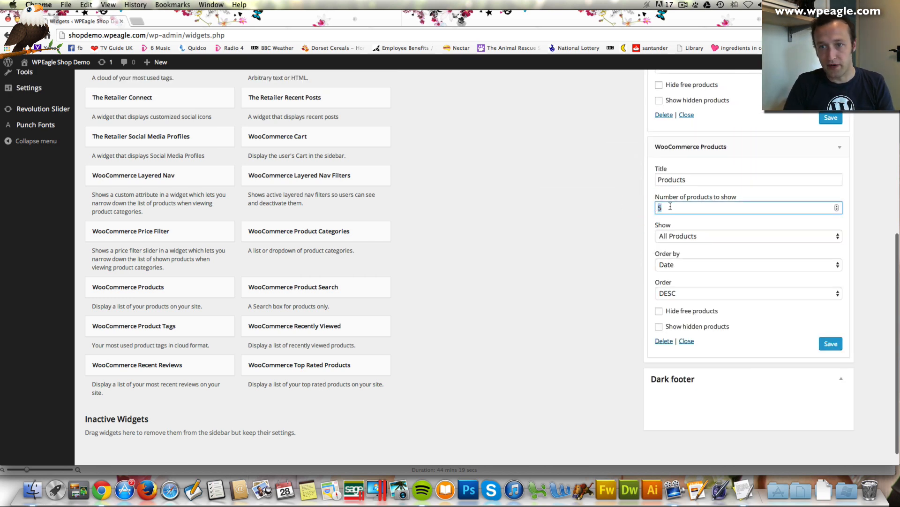
pyautogui.write('3')
pyautogui.click(664, 179)
pyautogui.write('Featured')
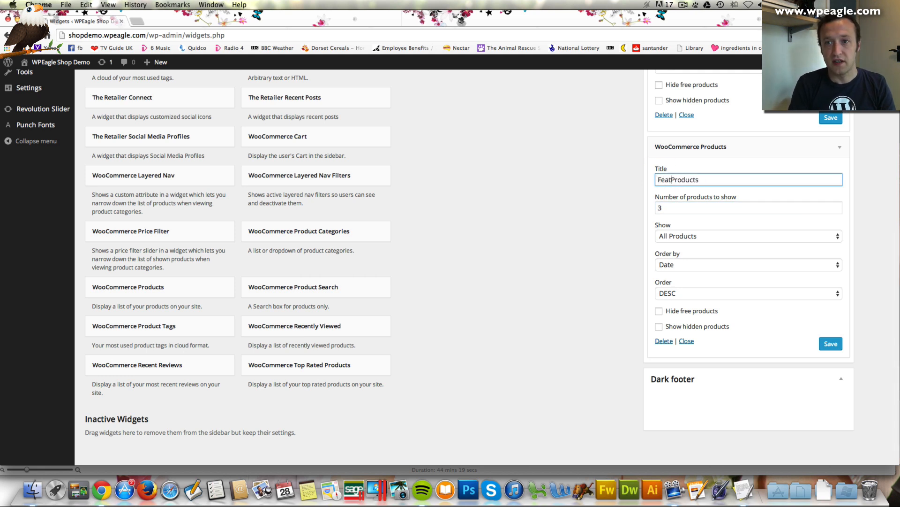
pyautogui.click(702, 236)
pyautogui.click(702, 244)
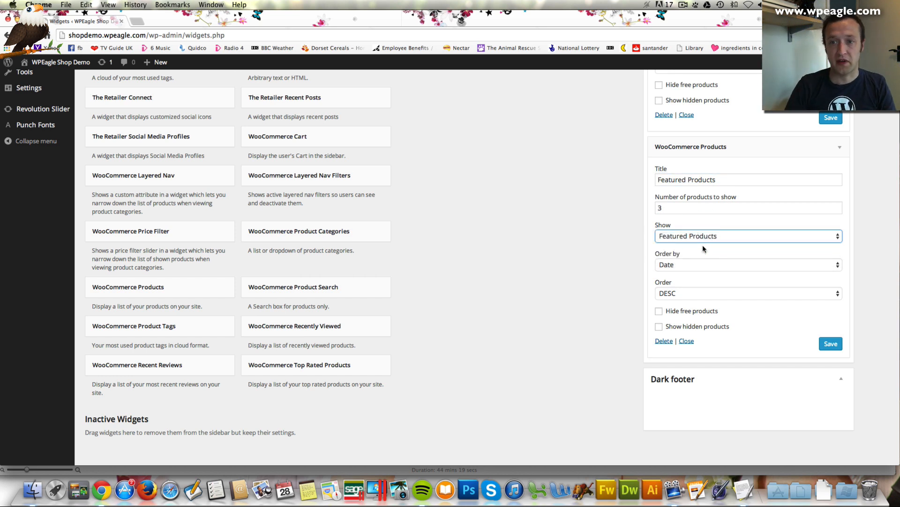
pyautogui.click(839, 351)
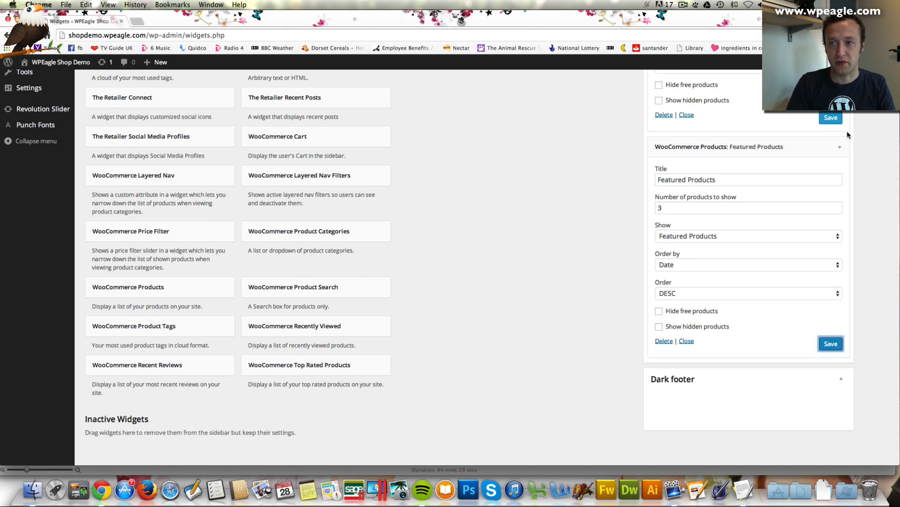
pyautogui.scroll(1, 834, 162)
pyautogui.click(830, 161)
pyautogui.scroll(6, 834, 162)
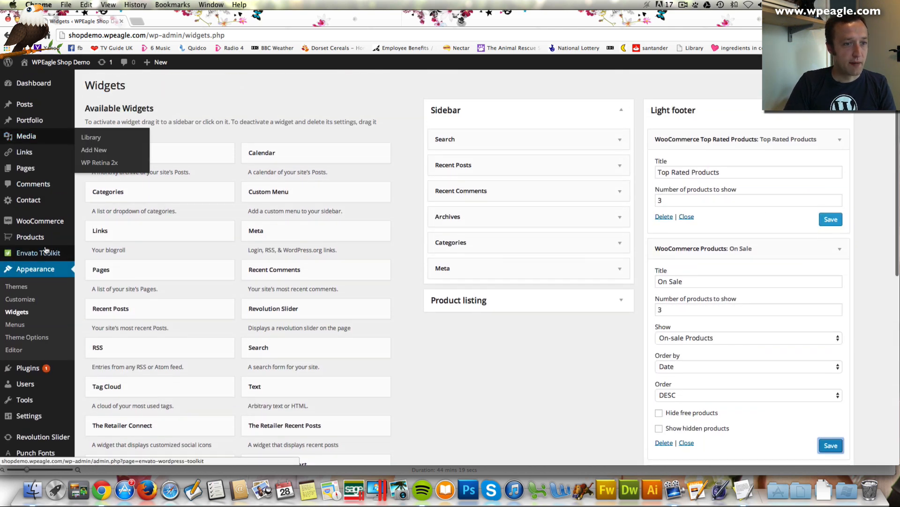
# In the Products list, star Robocop, Twin Peaks and DeLorean DMC-12 as featured products
pyautogui.moveTo(48, 244)
pyautogui.click(103, 242)
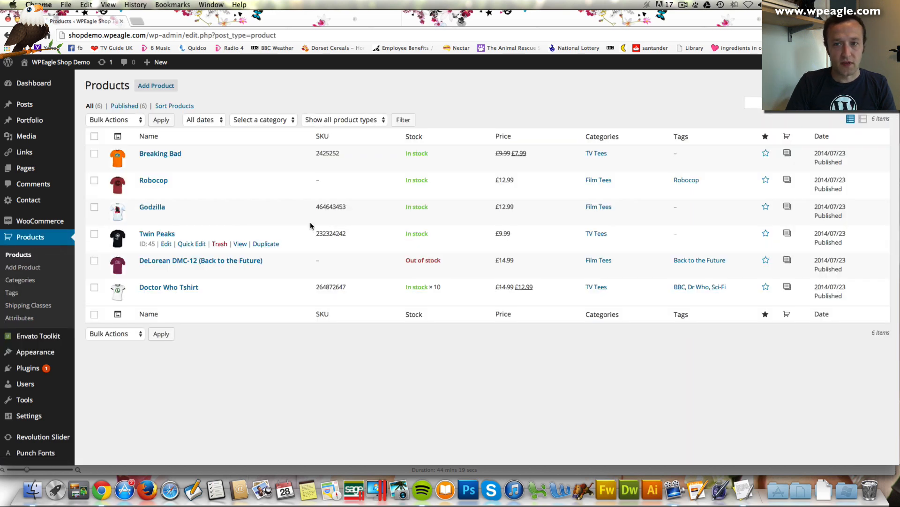
pyautogui.click(767, 183)
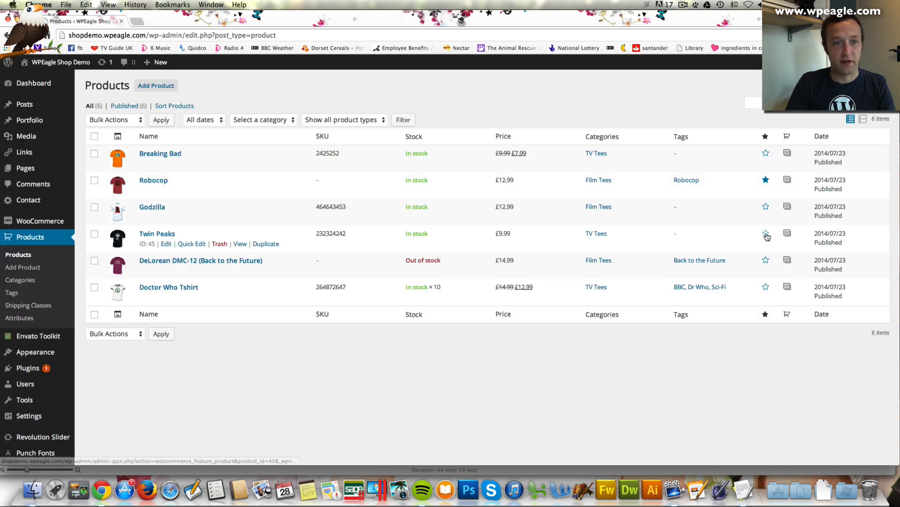
pyautogui.click(765, 234)
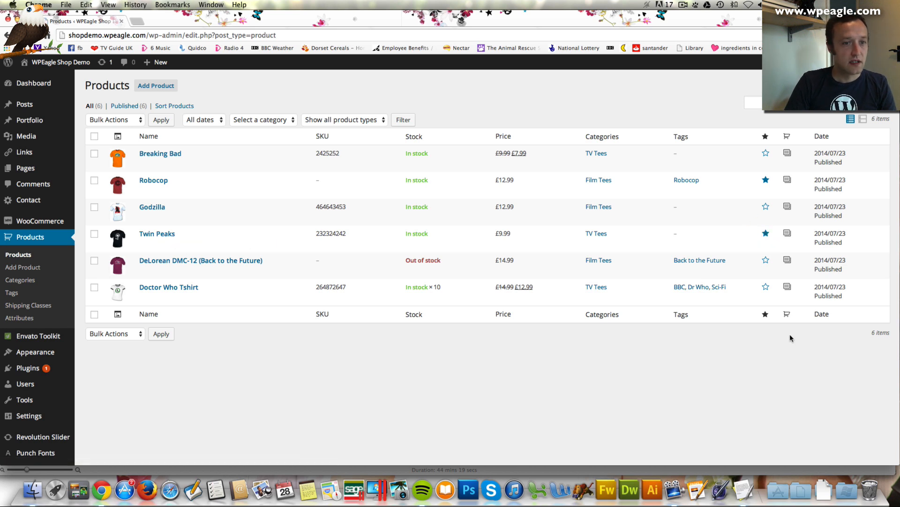
pyautogui.click(765, 260)
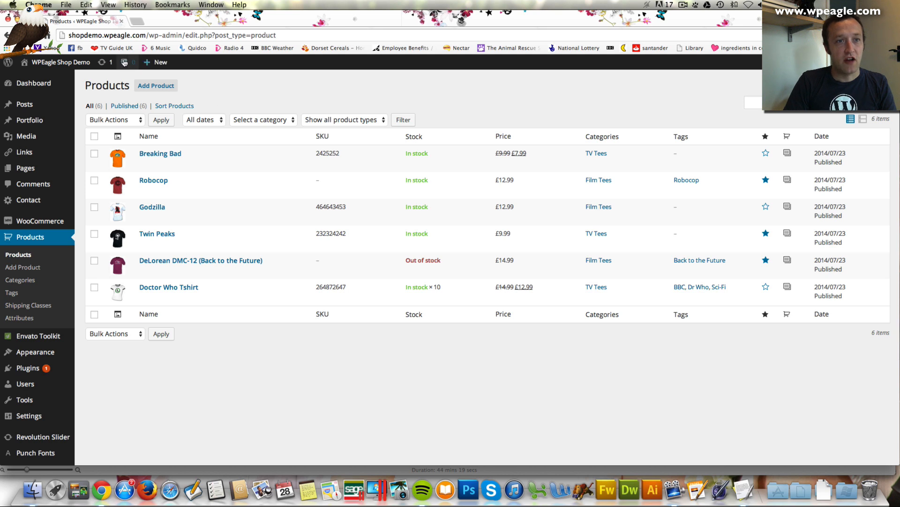
pyautogui.moveTo(61, 61)
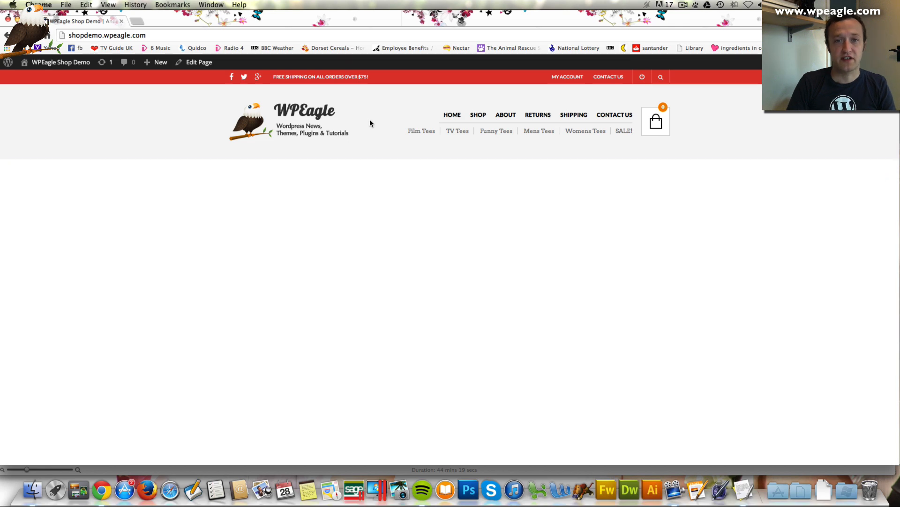
# Scroll the live home page, then open and browse the About page
pyautogui.scroll(-3, 370, 123)
pyautogui.scroll(-5, 370, 123)
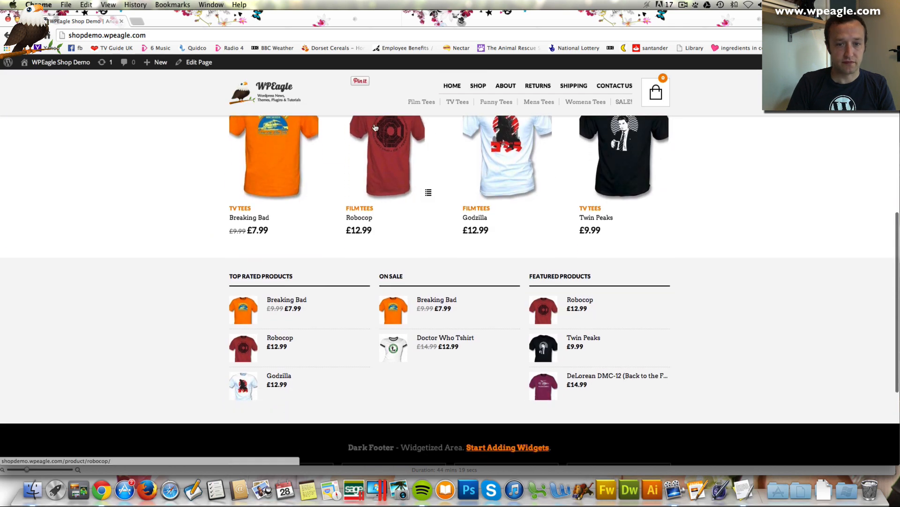
pyautogui.scroll(-1, 703, 344)
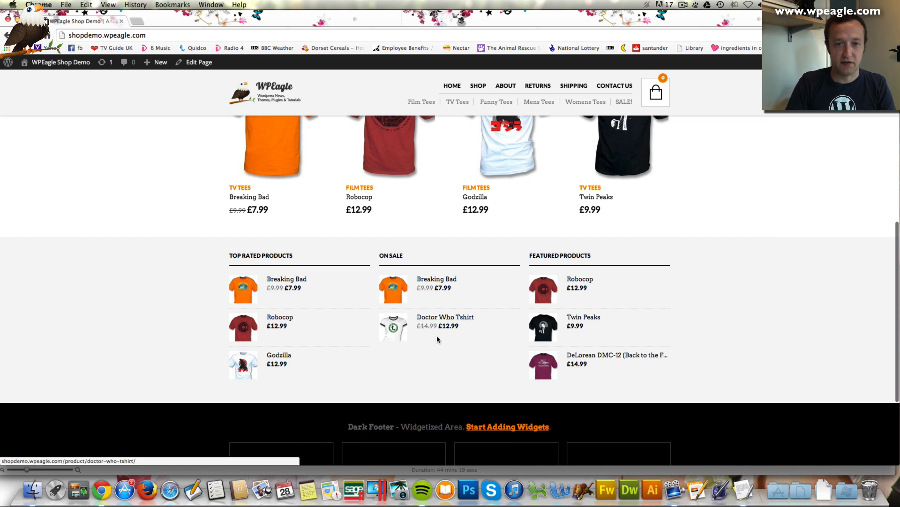
pyautogui.scroll(3, 437, 335)
pyautogui.scroll(10, 444, 348)
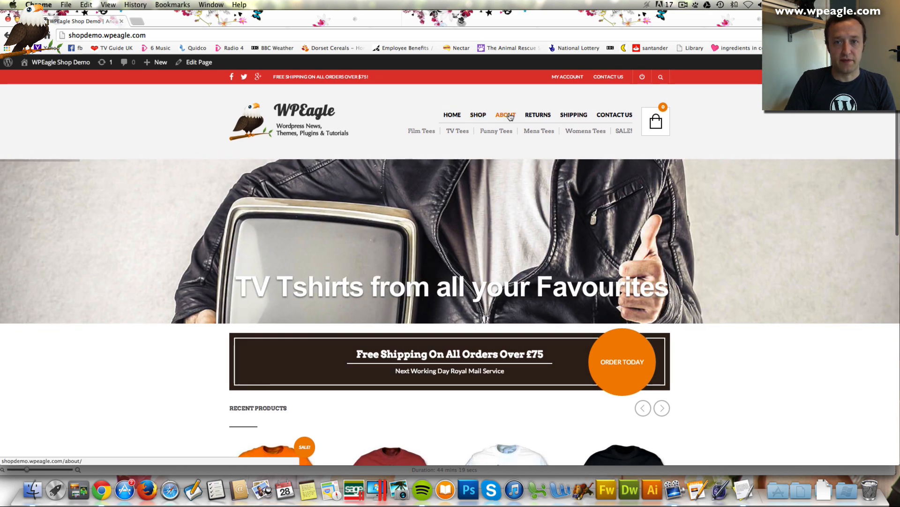
pyautogui.click(510, 117)
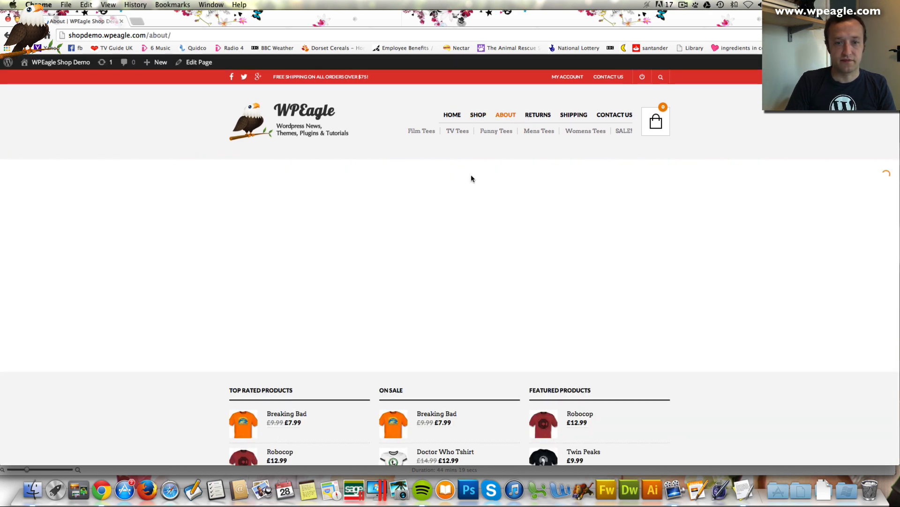
pyautogui.scroll(-5, 471, 177)
pyautogui.scroll(-1, 472, 181)
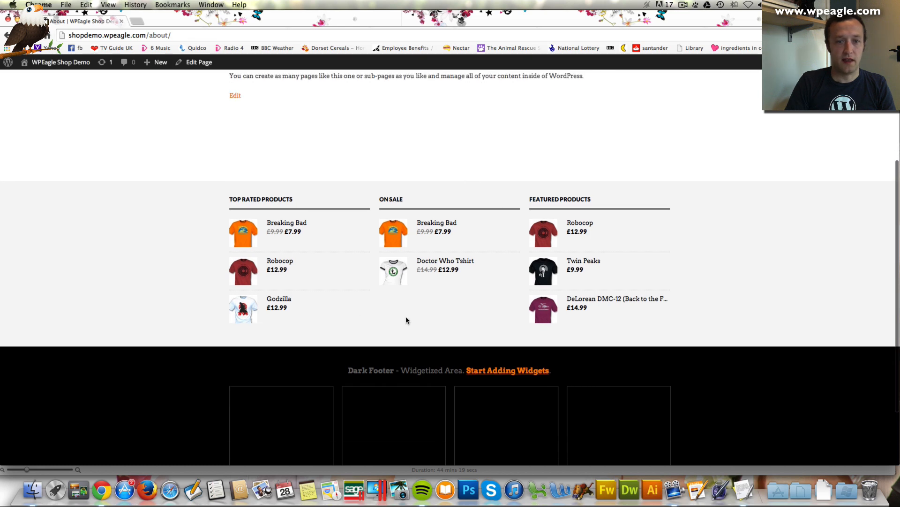
pyautogui.scroll(5, 358, 290)
pyautogui.click(358, 290)
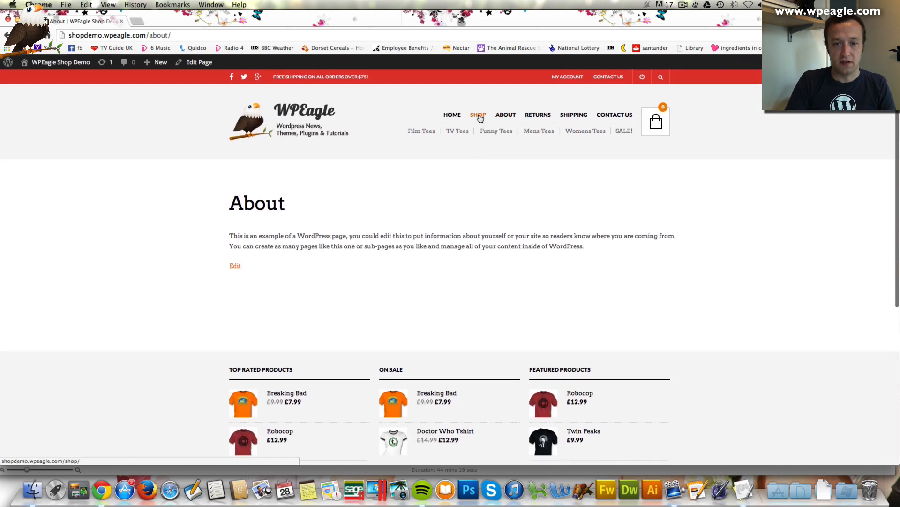
# Open the Shop page and browse the grid of six tees
pyautogui.click(479, 115)
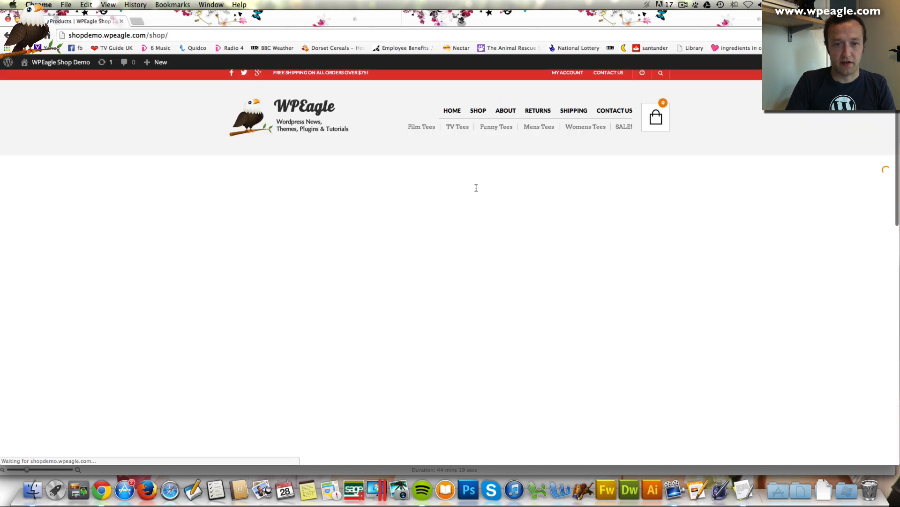
pyautogui.scroll(-5, 476, 188)
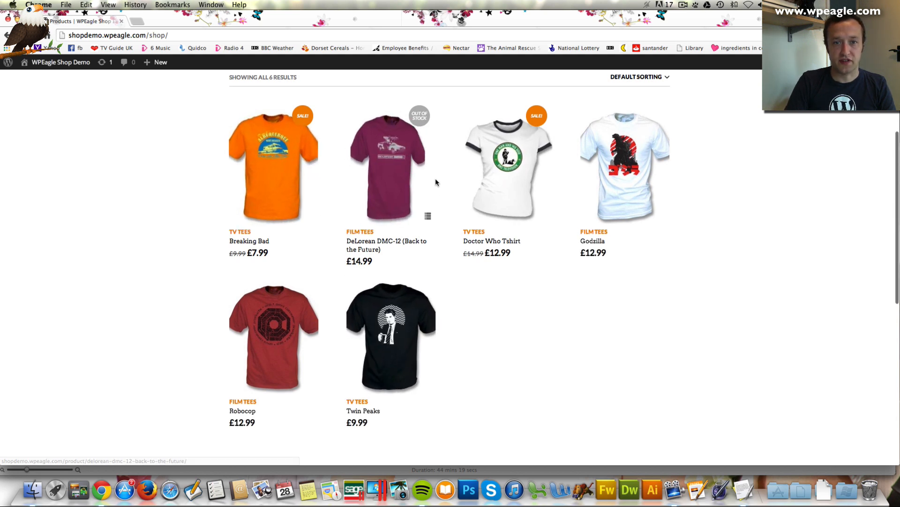
pyautogui.scroll(-1, 590, 203)
pyautogui.scroll(2, 590, 202)
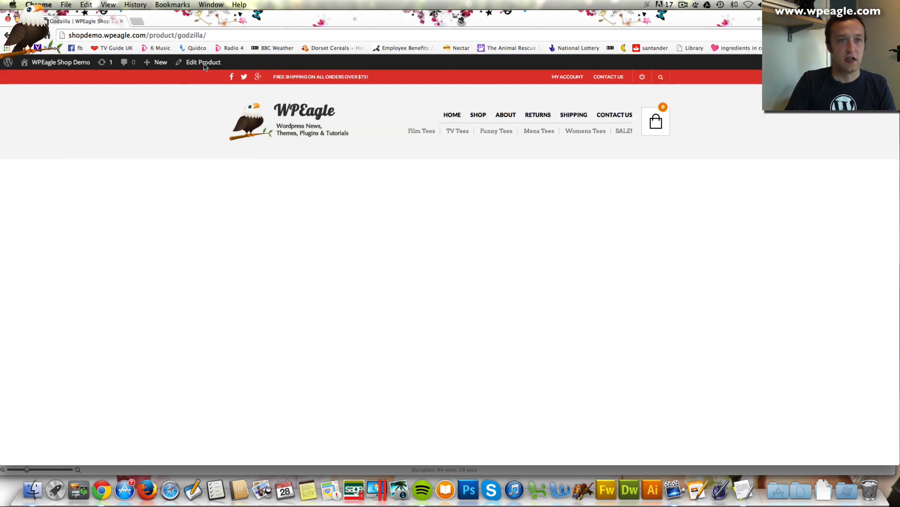
# Bulk-set a 7.99 sale price on all Godzilla variations and update the product
pyautogui.click(204, 63)
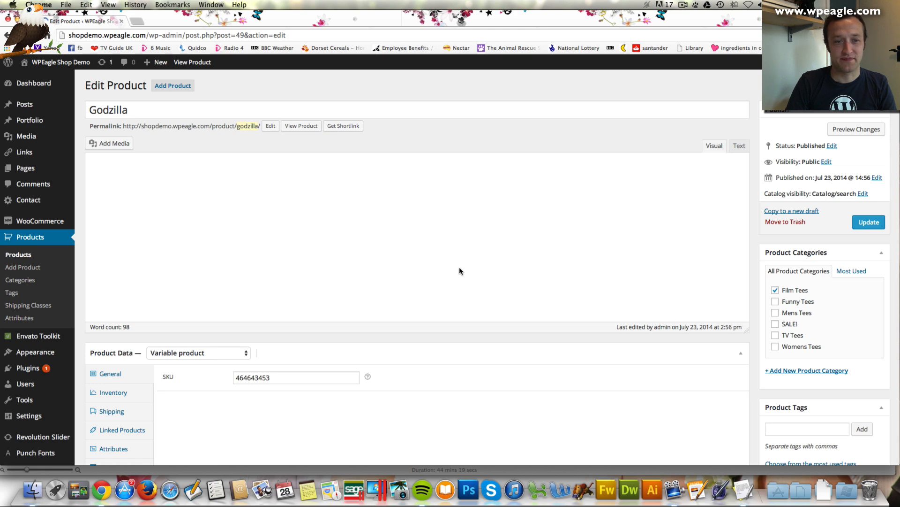
pyautogui.scroll(-3, 406, 370)
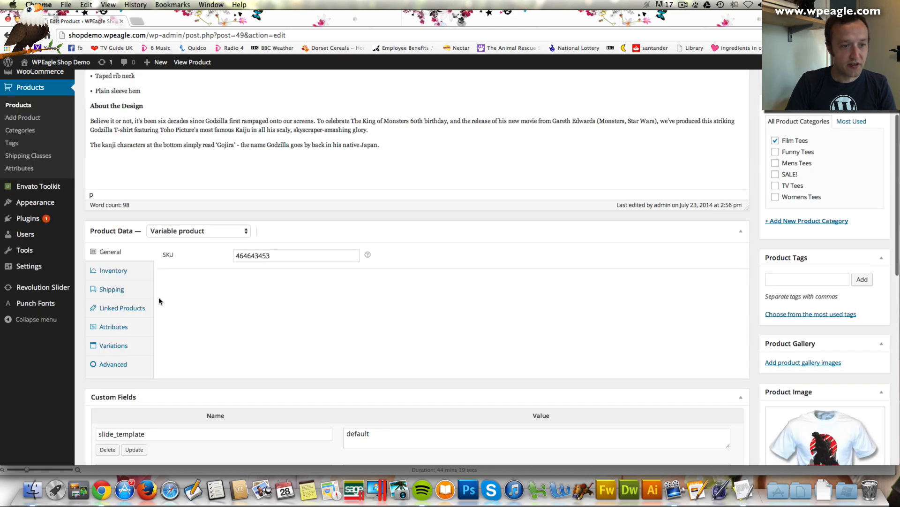
pyautogui.click(115, 346)
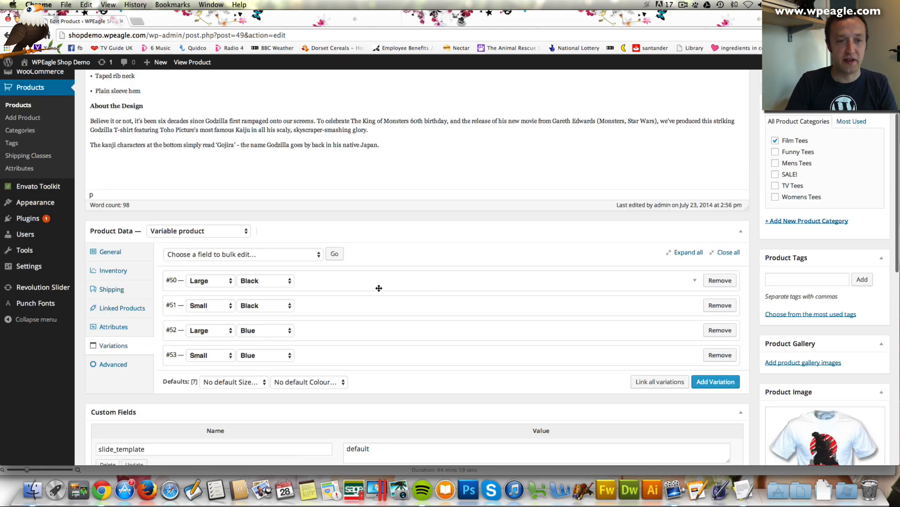
pyautogui.click(264, 253)
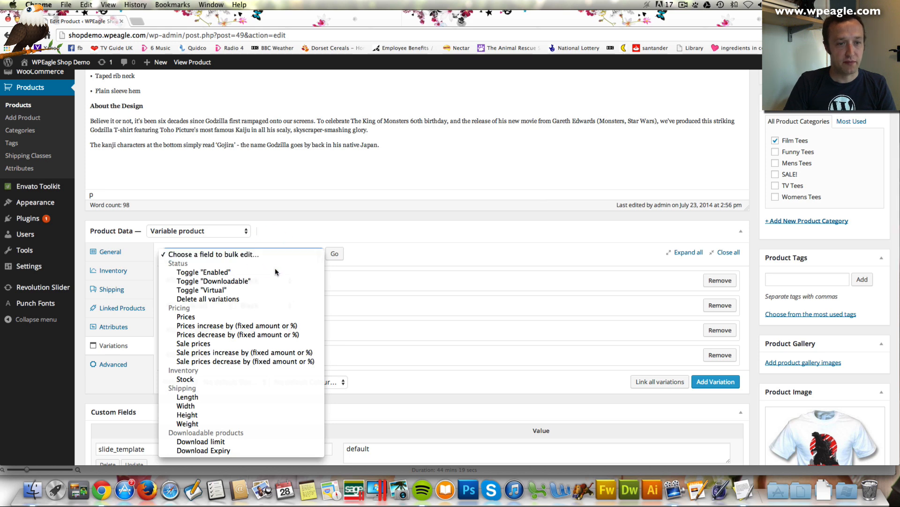
pyautogui.click(263, 343)
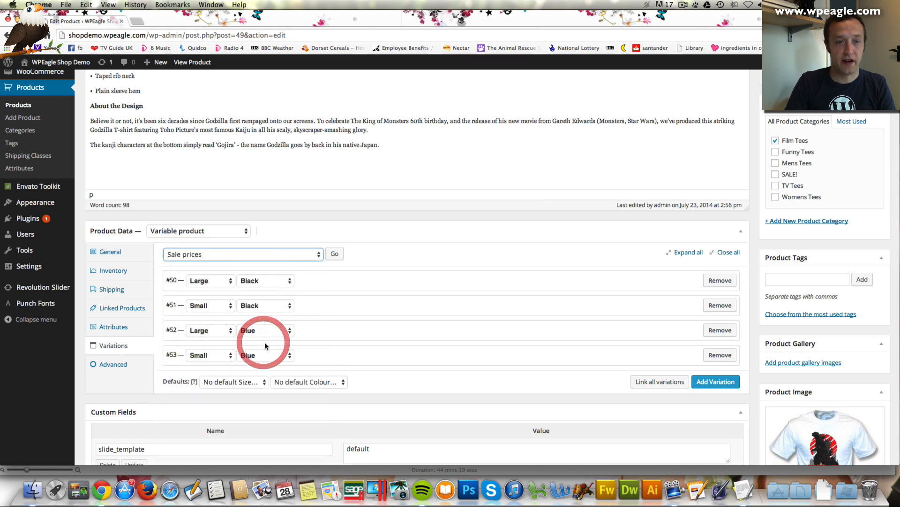
pyautogui.click(335, 254)
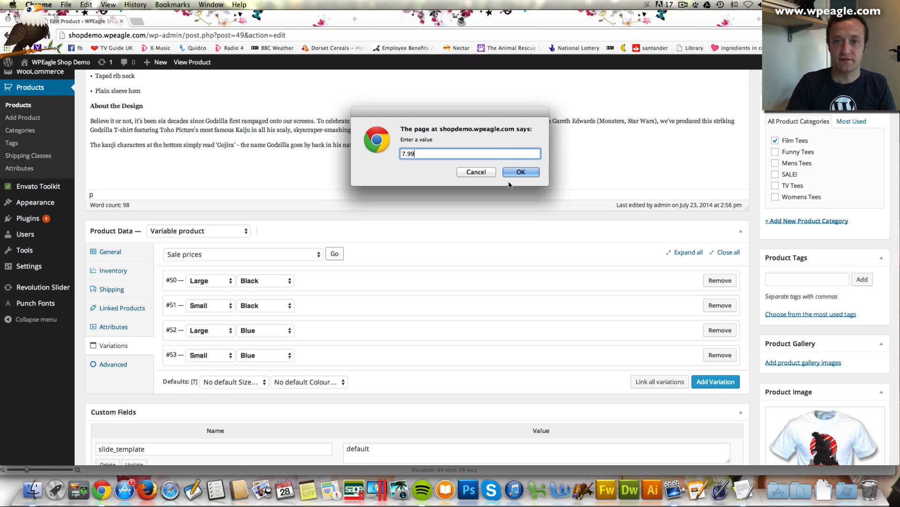
pyautogui.click(522, 174)
pyautogui.scroll(5, 735, 226)
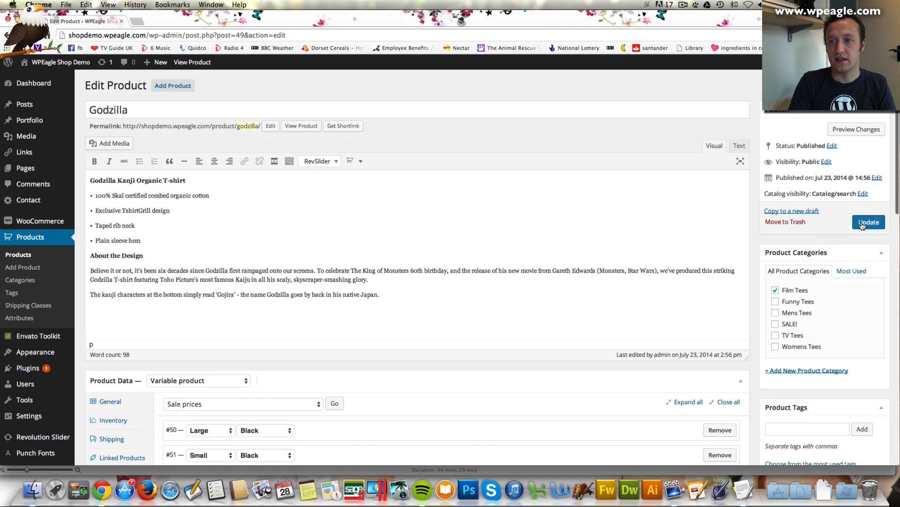
pyautogui.click(865, 223)
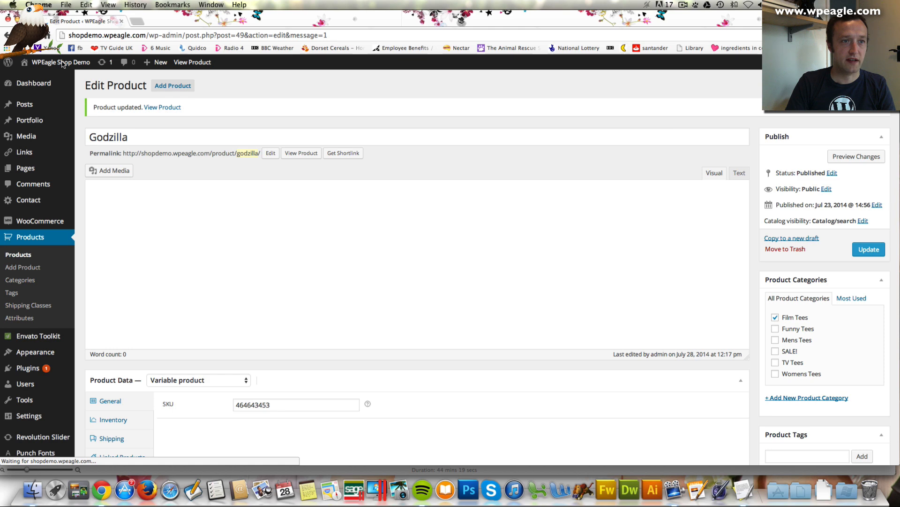
# Visit the live site and scroll to Godzilla at £7.99 in the On Sale footer widget
pyautogui.moveTo(80, 68)
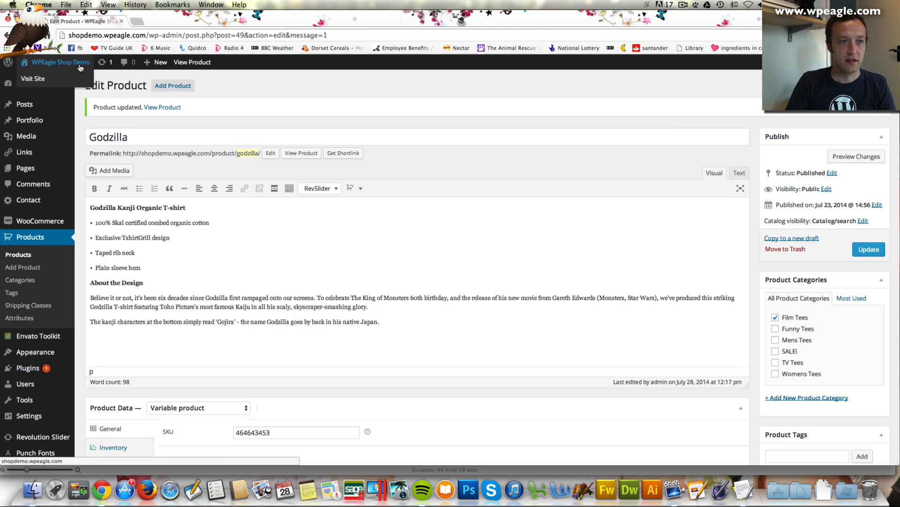
pyautogui.click(78, 82)
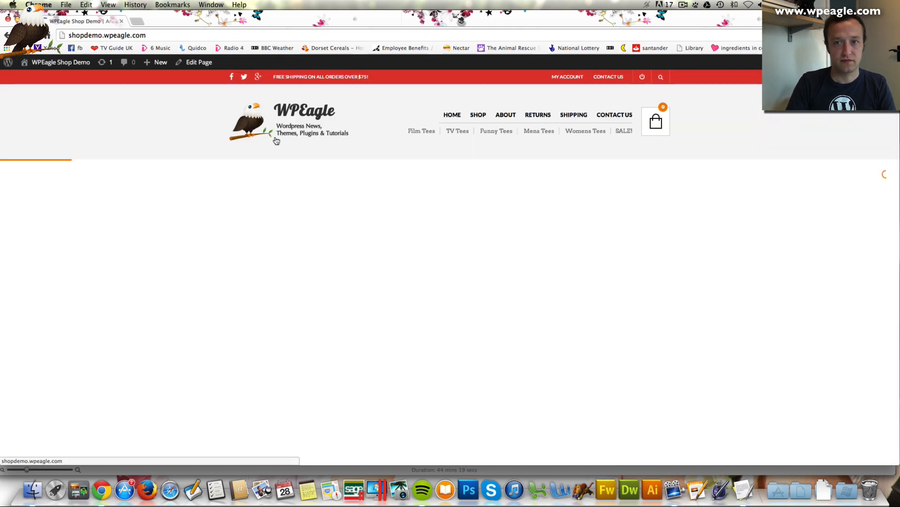
pyautogui.scroll(-10, 276, 140)
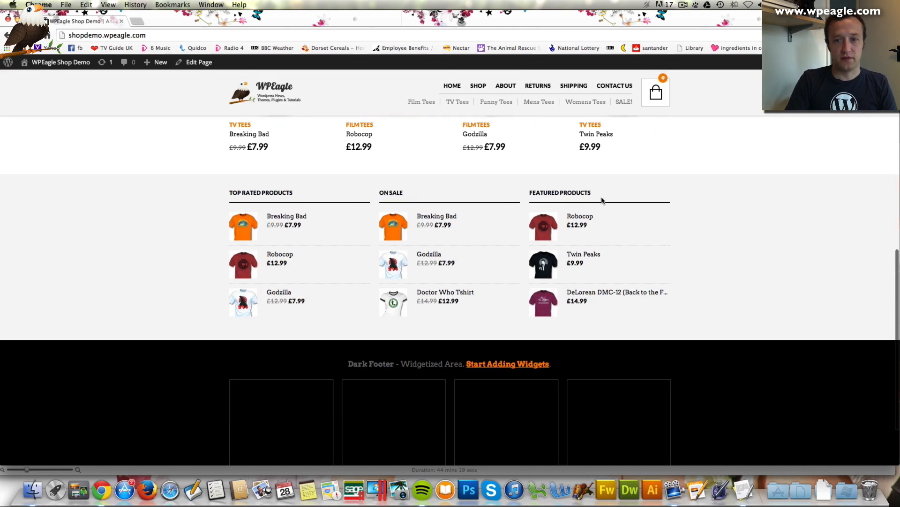
pyautogui.scroll(-3, 602, 200)
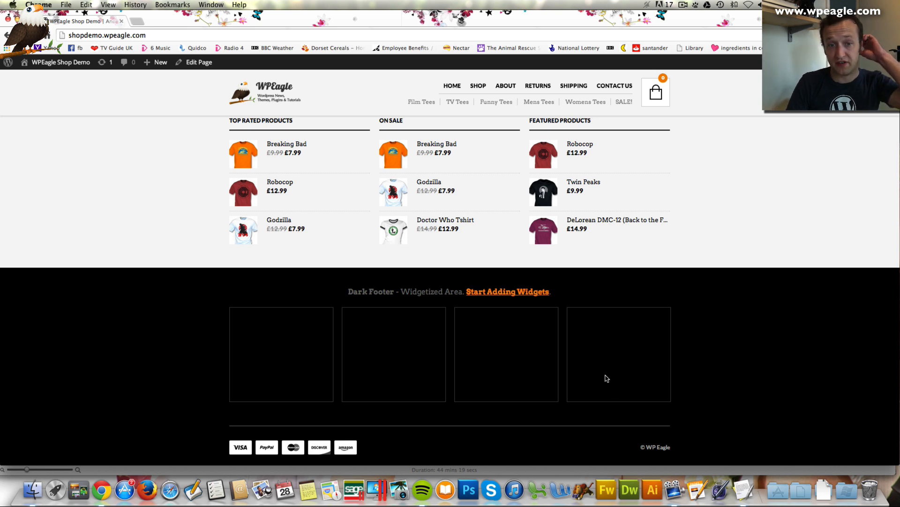
pyautogui.scroll(3, 595, 370)
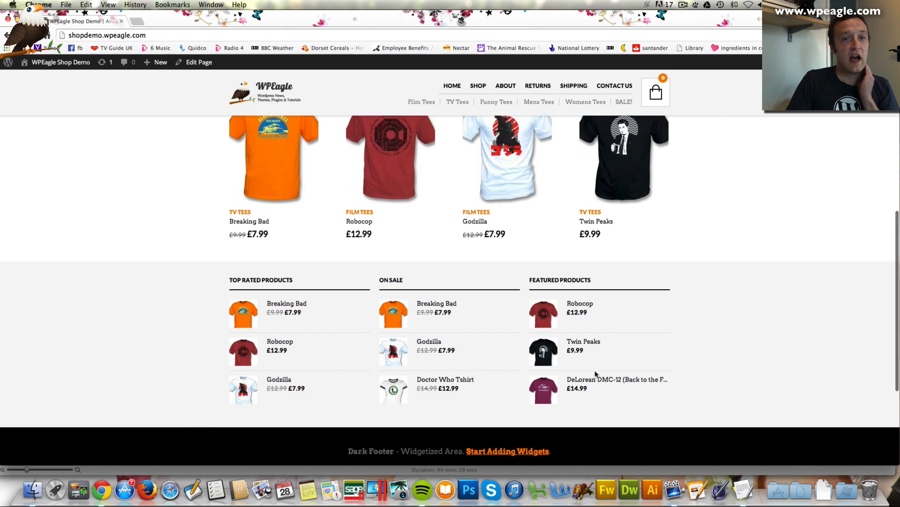
pyautogui.scroll(-5, 797, 314)
pyautogui.scroll(-1, 511, 350)
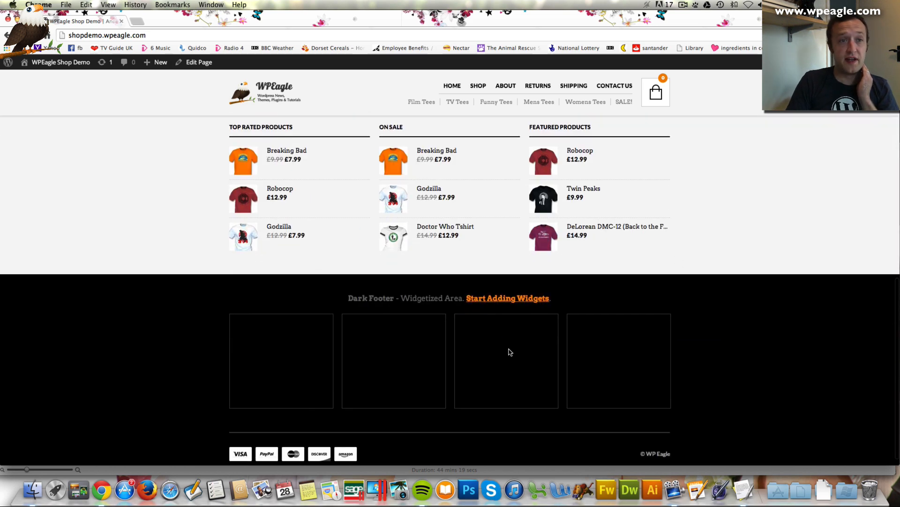
# Place a Text widget into the expanded Dark footer area on the Widgets page
pyautogui.moveTo(57, 63)
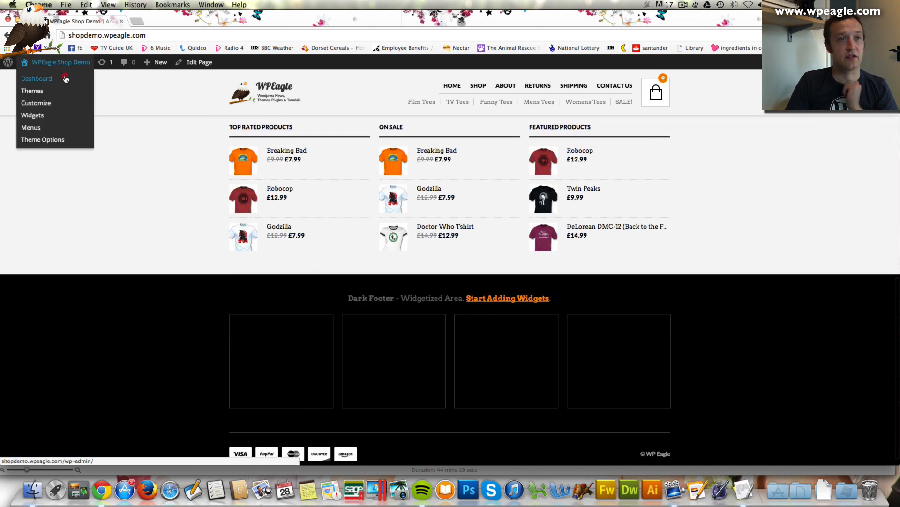
pyautogui.click(66, 79)
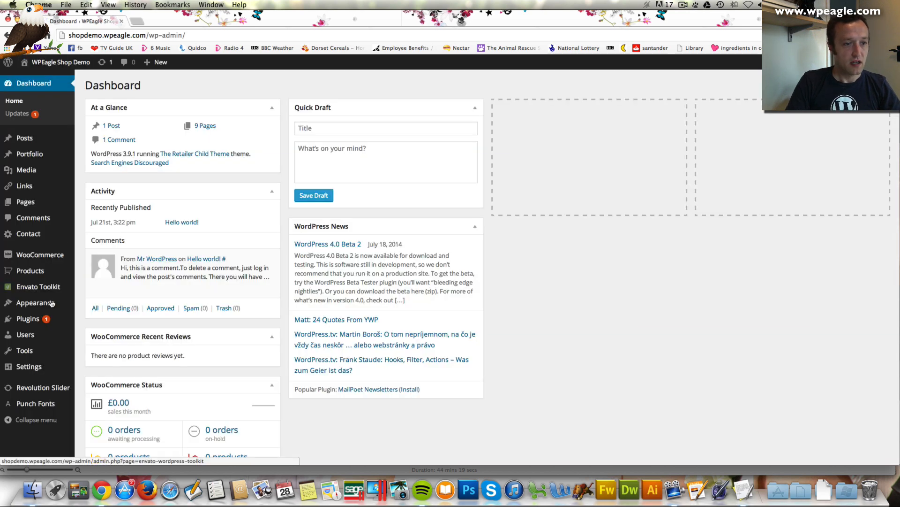
pyautogui.moveTo(52, 304)
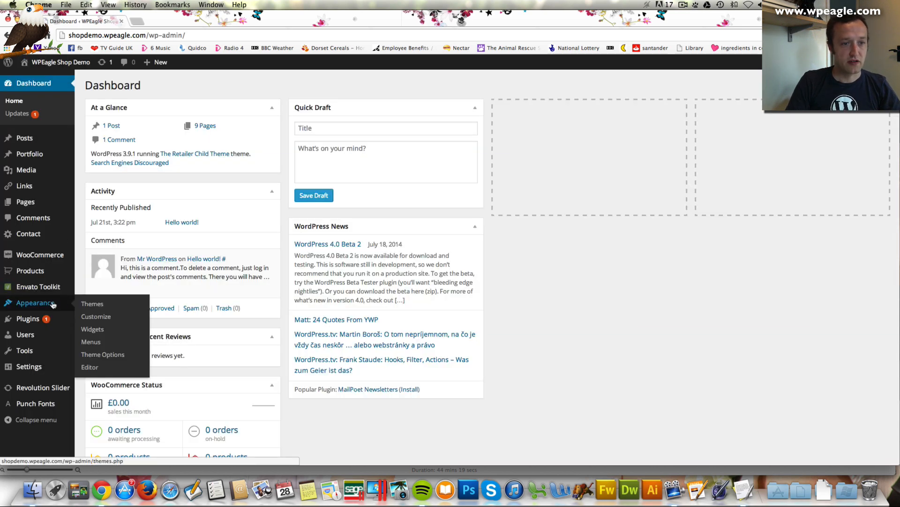
pyautogui.click(129, 335)
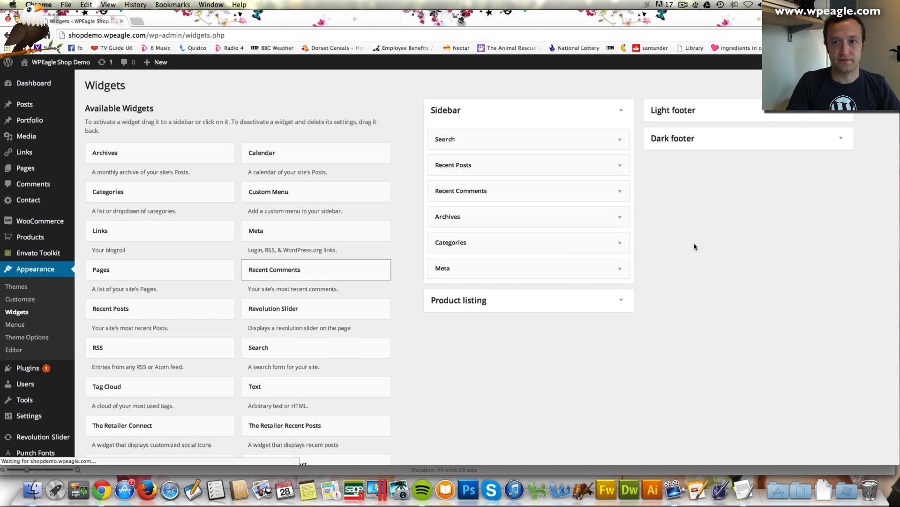
pyautogui.click(840, 140)
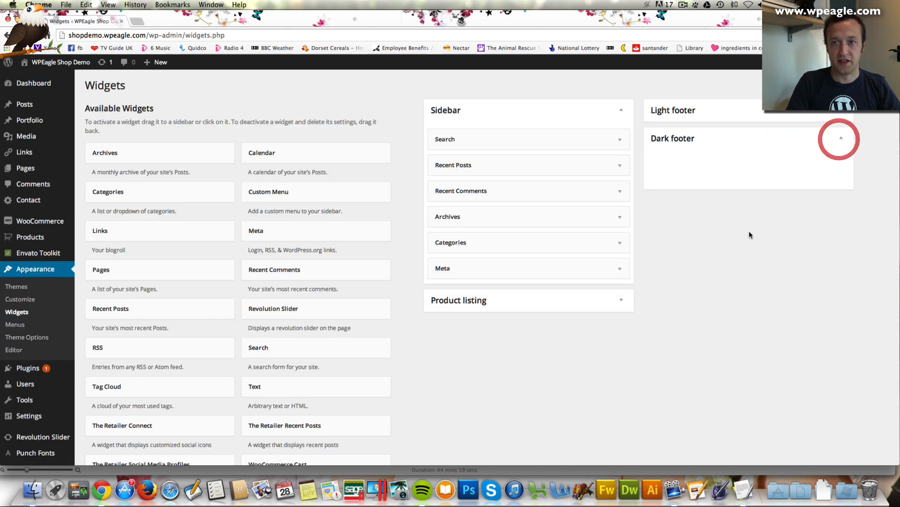
pyautogui.scroll(-1, 450, 363)
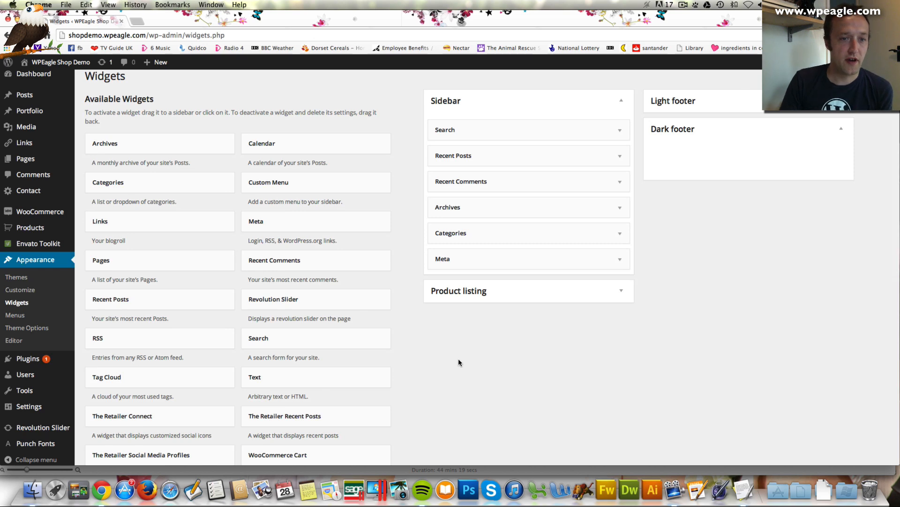
pyautogui.scroll(-3, 422, 347)
pyautogui.moveTo(323, 348); pyautogui.dragTo(710, 120)
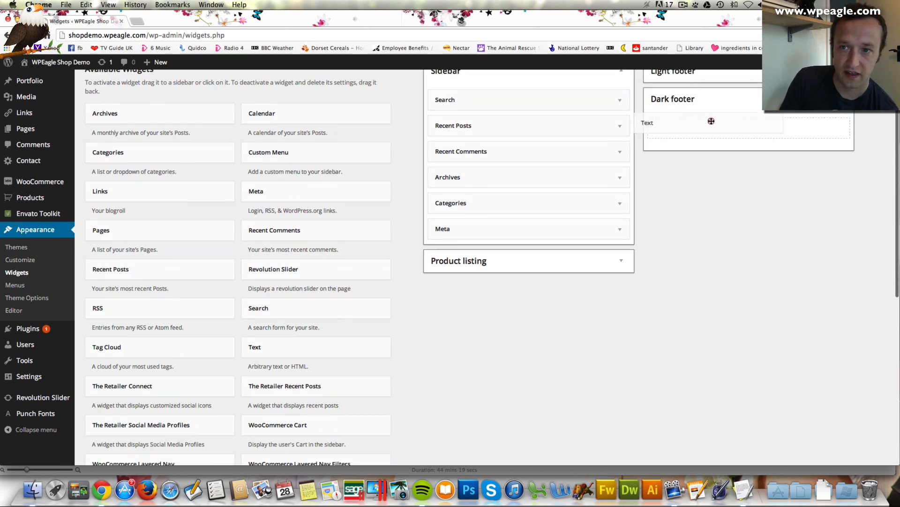
# Title the widget 'WP Eagle Shop Demo Site' and enter the site description, address and contact number
pyautogui.click(699, 166)
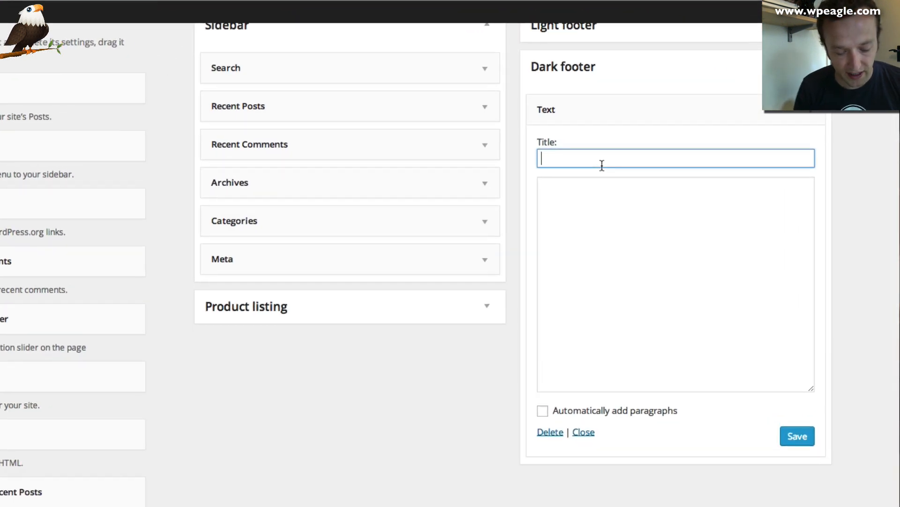
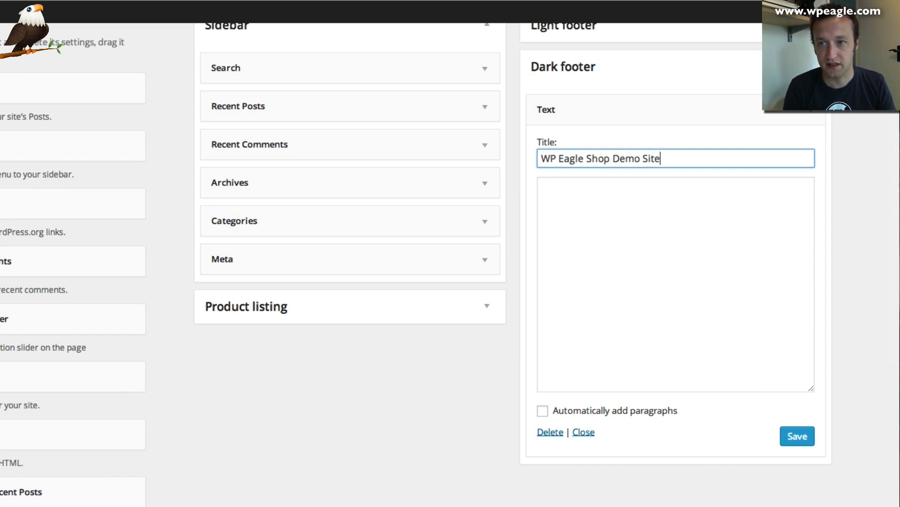
pyautogui.press('Tab')
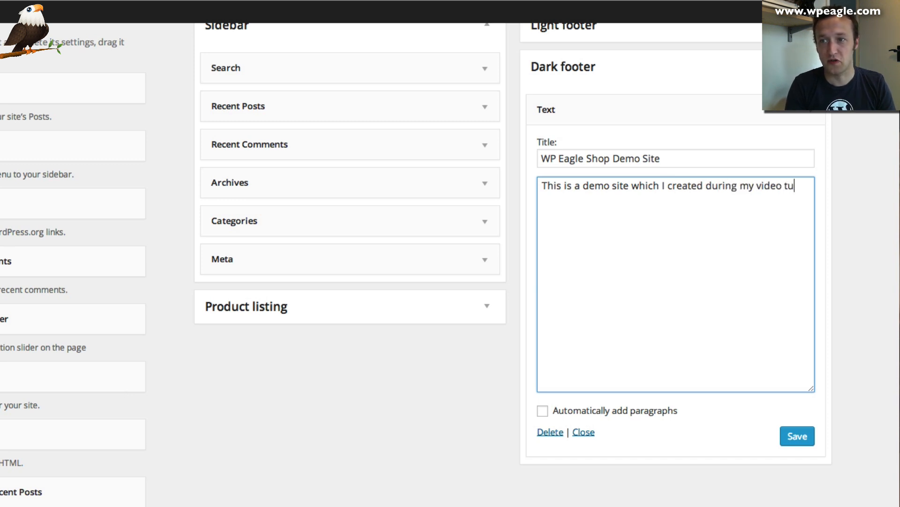
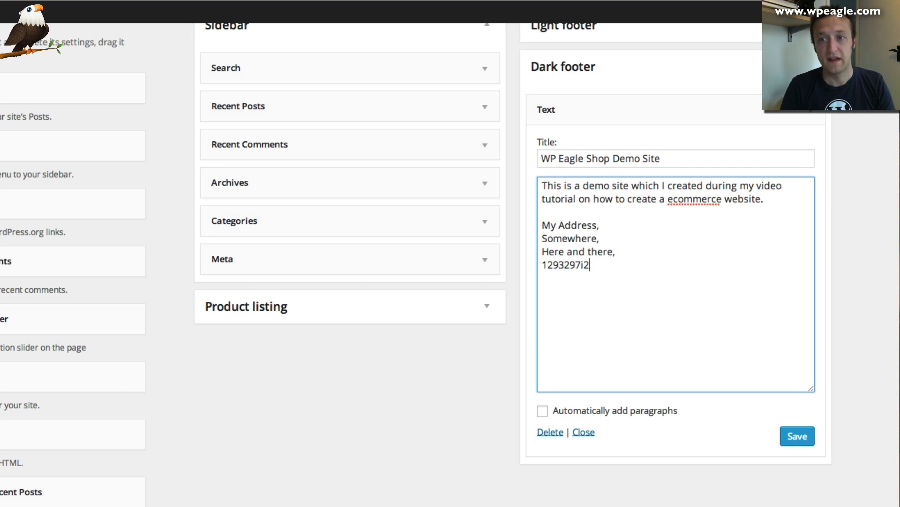
# Save the footer Text widget and check it on the live shop site
pyautogui.click(798, 435)
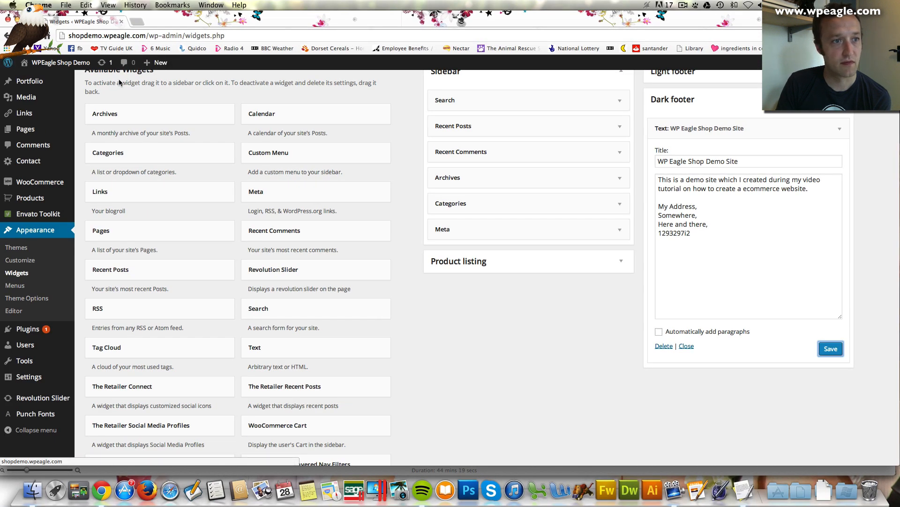
pyautogui.moveTo(61, 62)
pyautogui.click(66, 79)
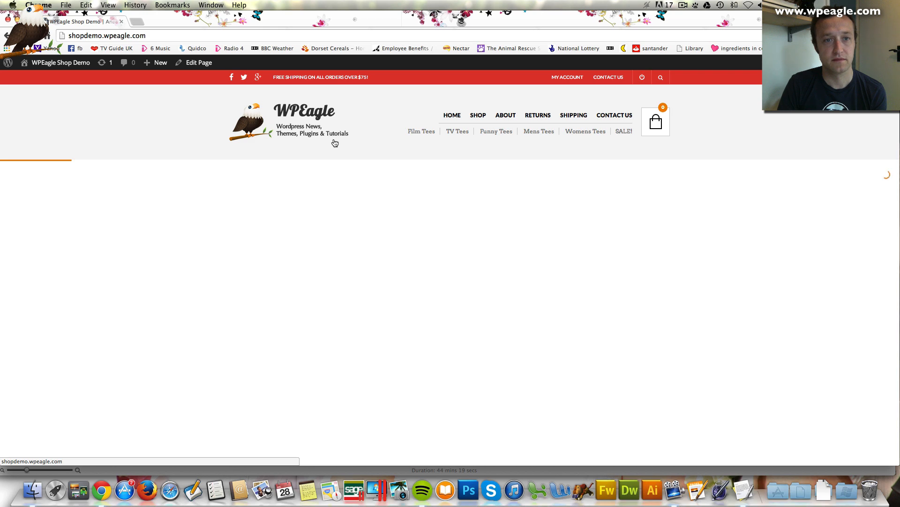
pyautogui.scroll(-10, 333, 142)
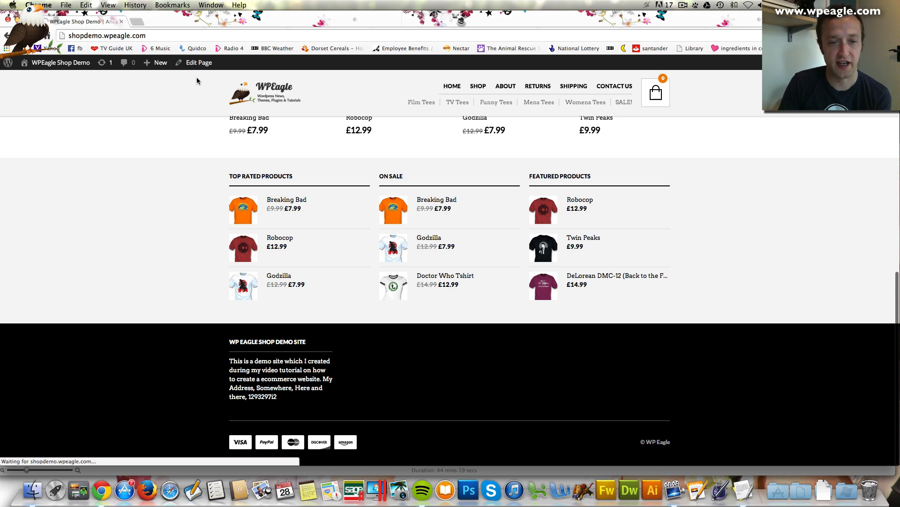
# Return to the Widgets page by way of the home page editor
pyautogui.click(197, 64)
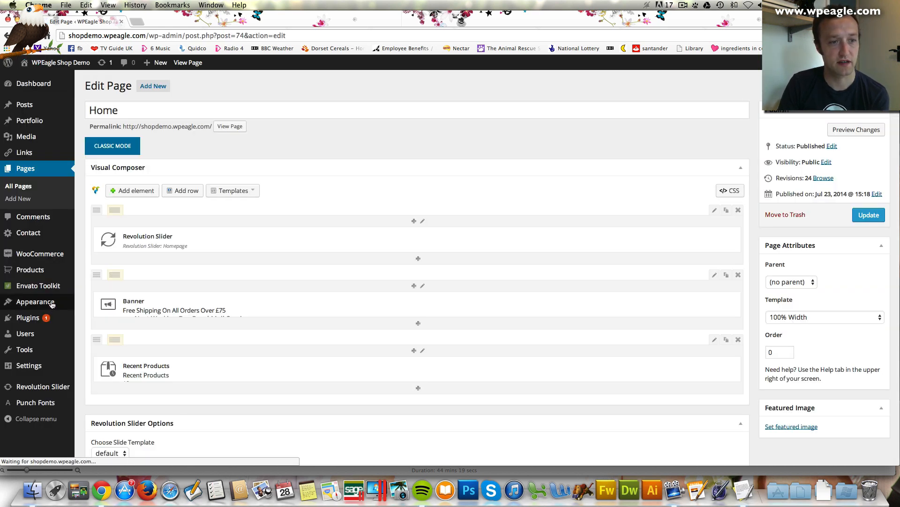
pyautogui.moveTo(52, 304)
pyautogui.click(92, 328)
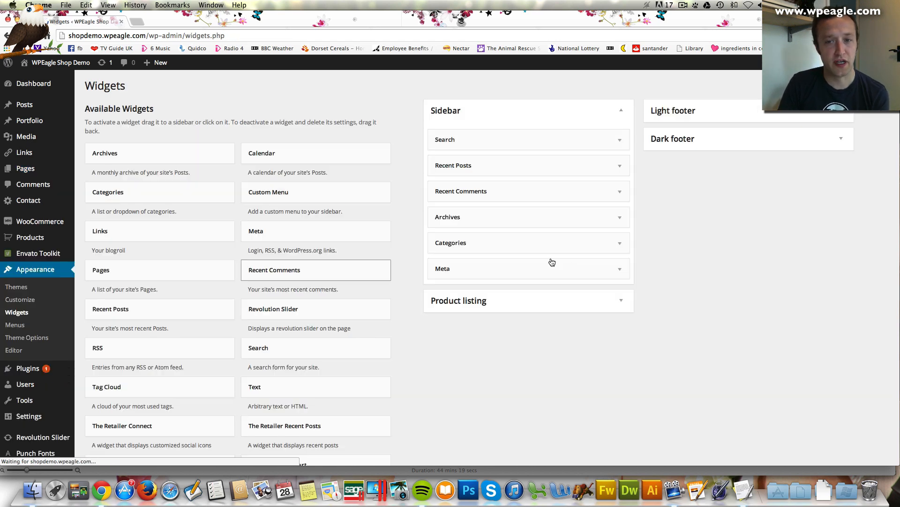
# Enable Automatically add paragraphs on the Dark footer Text widget and save it
pyautogui.click(838, 148)
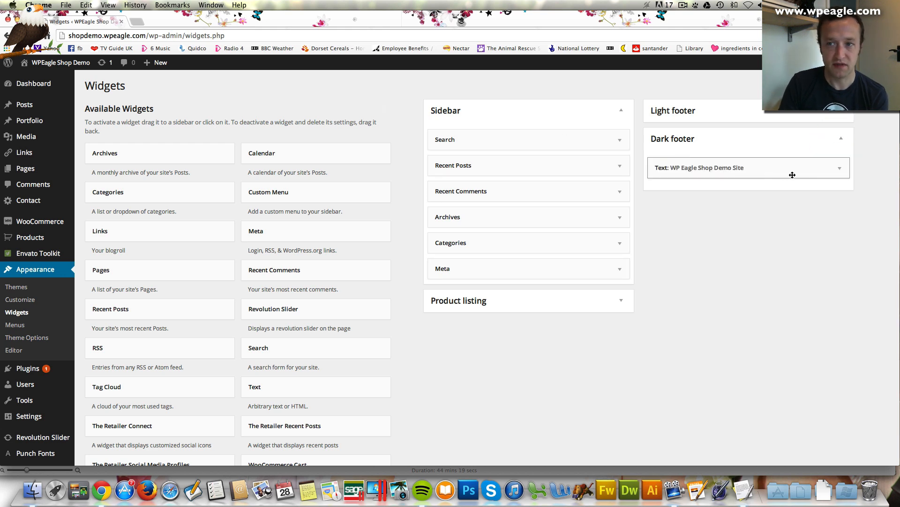
pyautogui.click(825, 169)
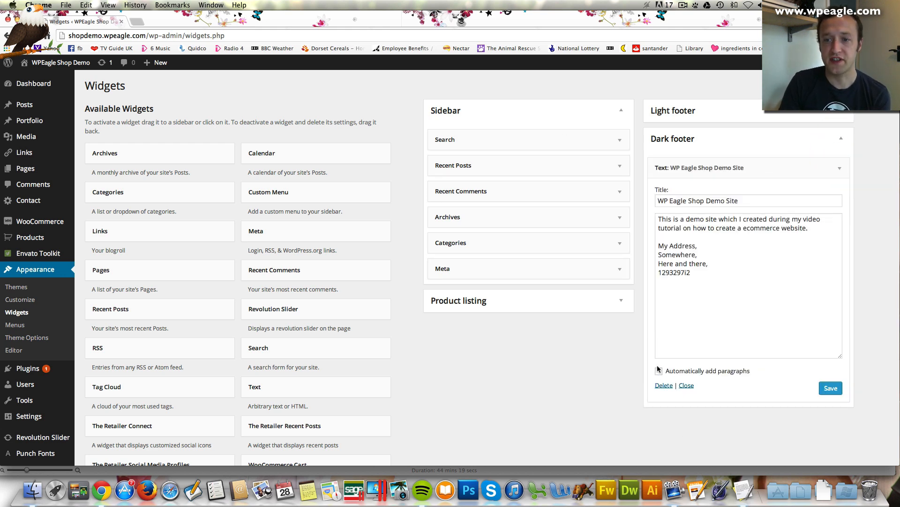
pyautogui.click(683, 375)
pyautogui.click(830, 388)
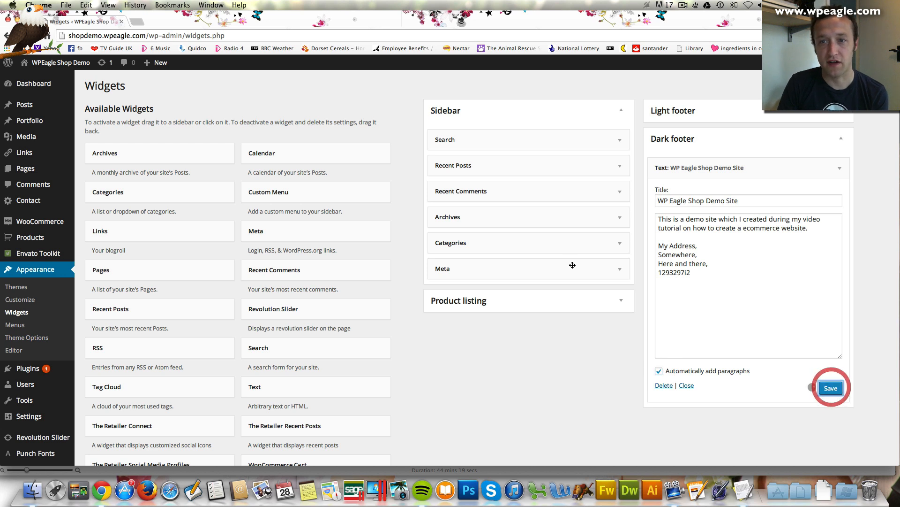
# Check the updated footer on the live site in a new tab
pyautogui.moveTo(72, 64)
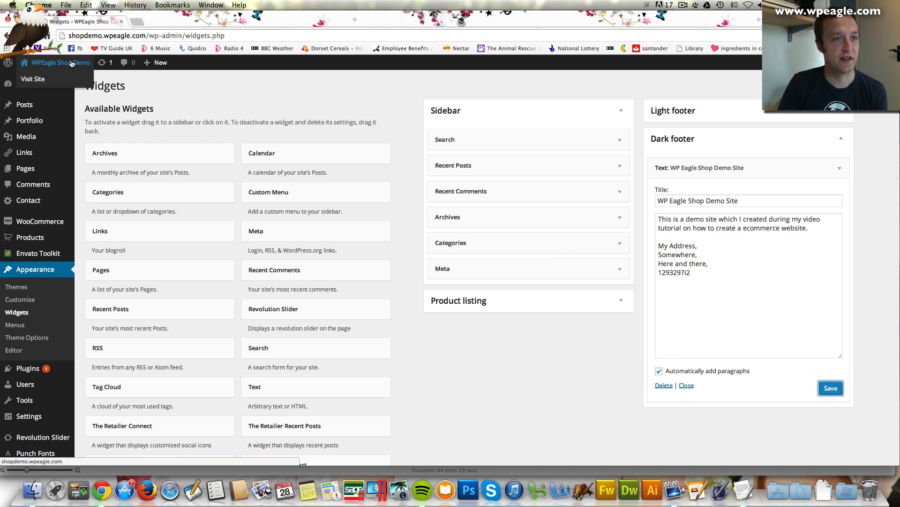
pyautogui.rightClick(67, 81)
pyautogui.click(94, 85)
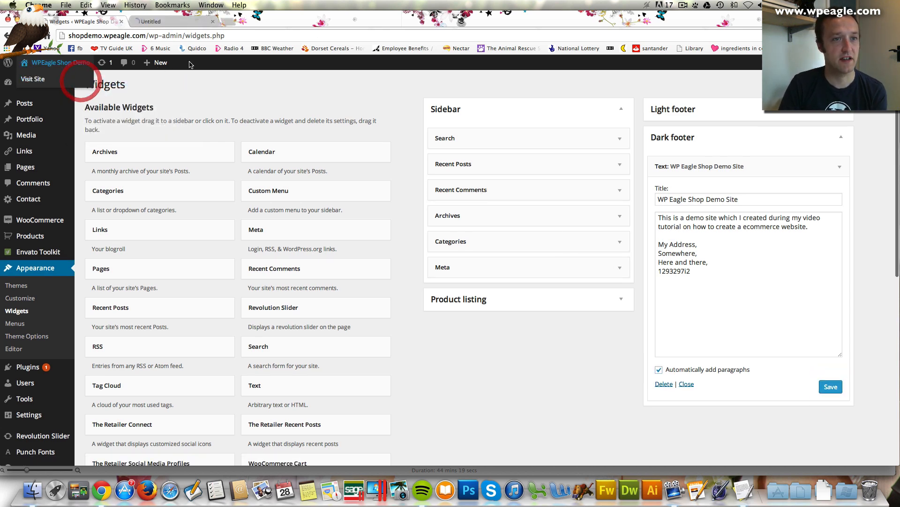
pyautogui.click(182, 24)
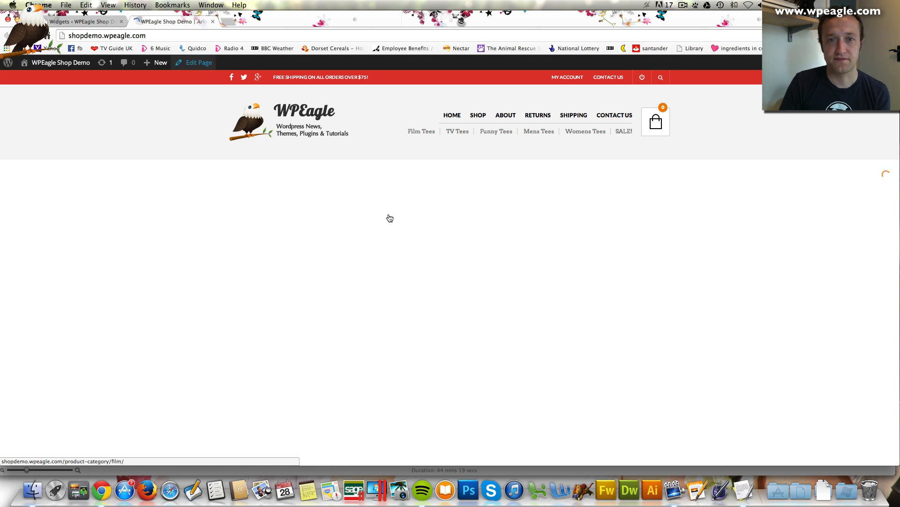
pyautogui.scroll(-15, 389, 217)
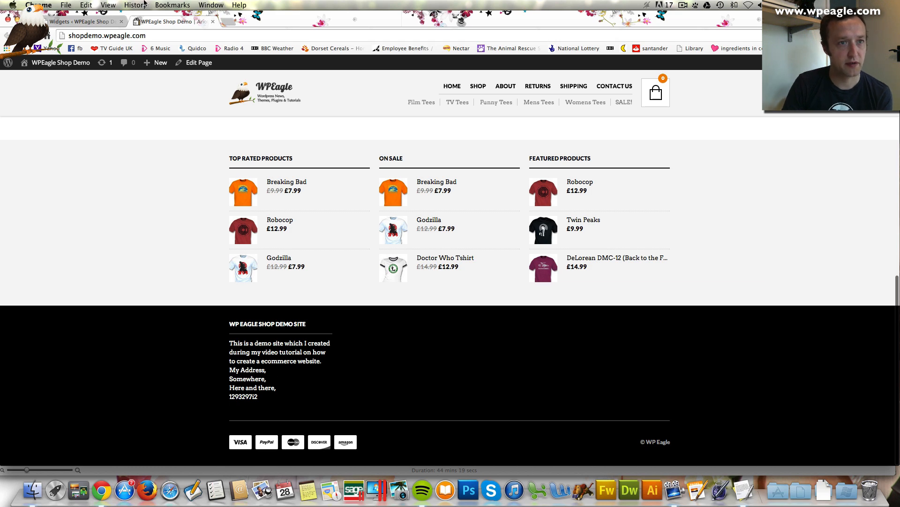
pyautogui.click(100, 22)
# Add a </br> tag after the footer description, save, and reload the live site to verify
pyautogui.click(708, 234)
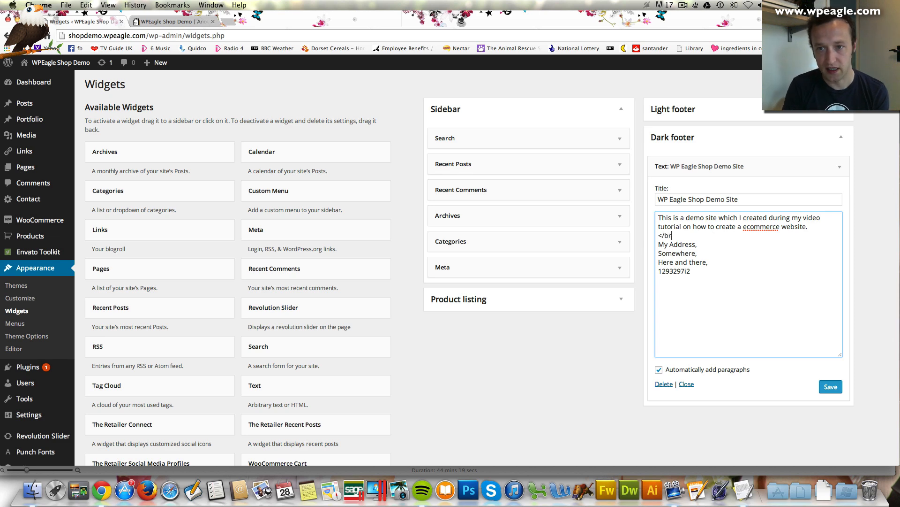
pyautogui.write('</br')
pyautogui.write('>')
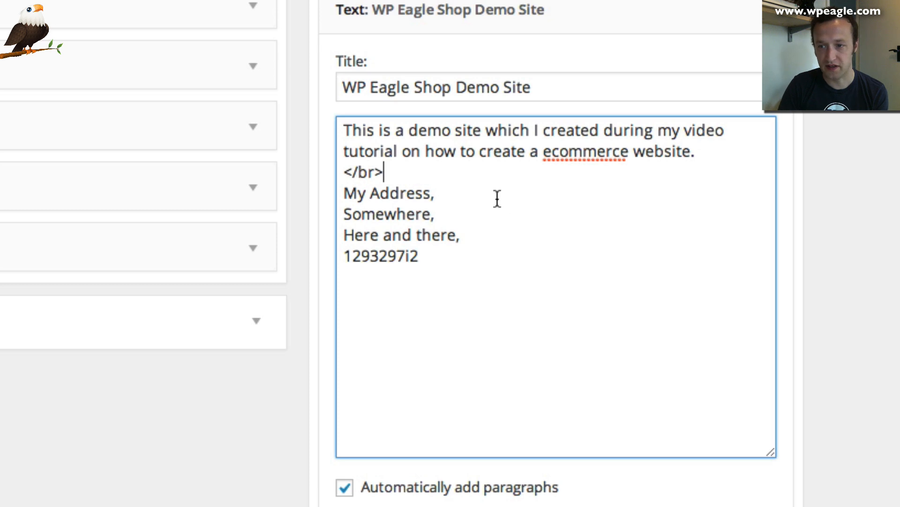
pyautogui.click(746, 504)
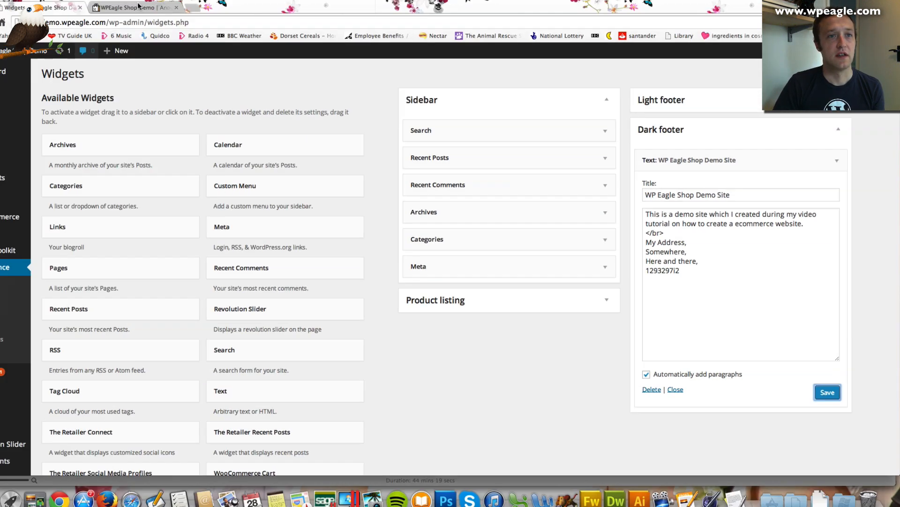
pyautogui.click(176, 19)
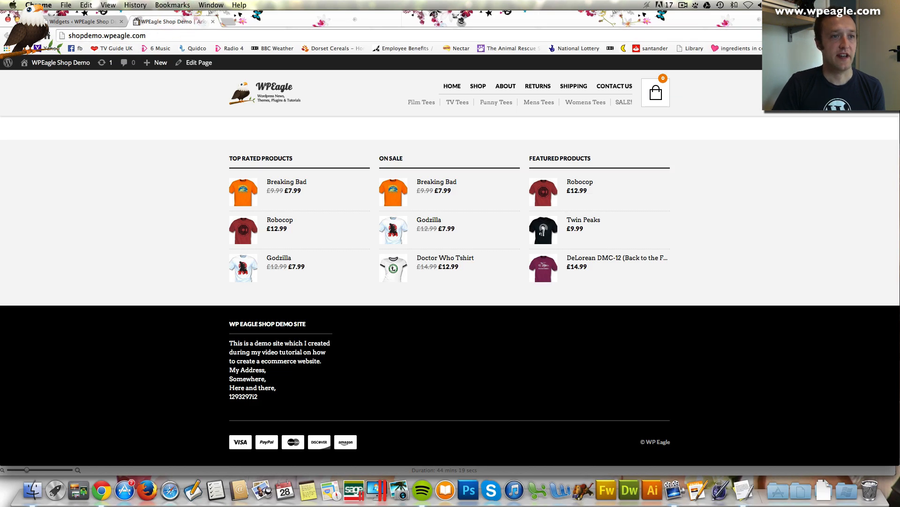
pyautogui.press('super+r')
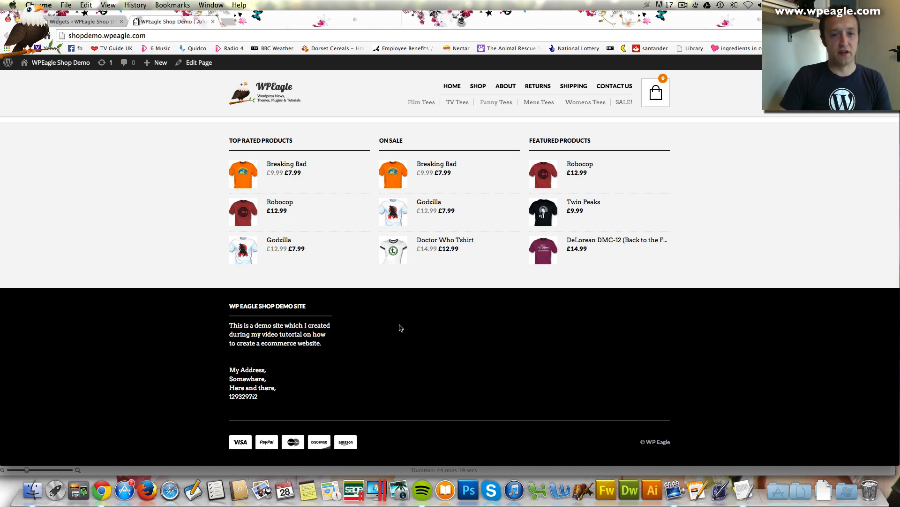
pyautogui.click(94, 21)
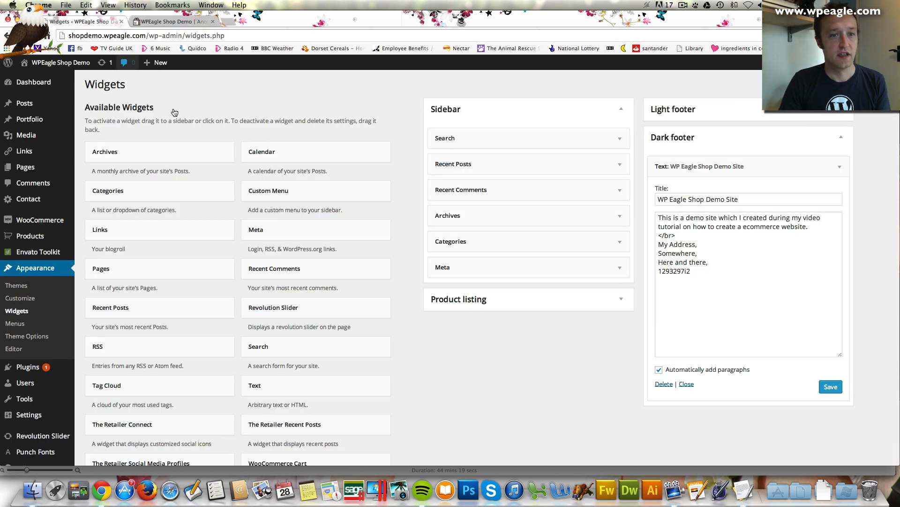
# Create a new menu named 'Footer Menu', correcting the misspelled name
pyautogui.click(41, 325)
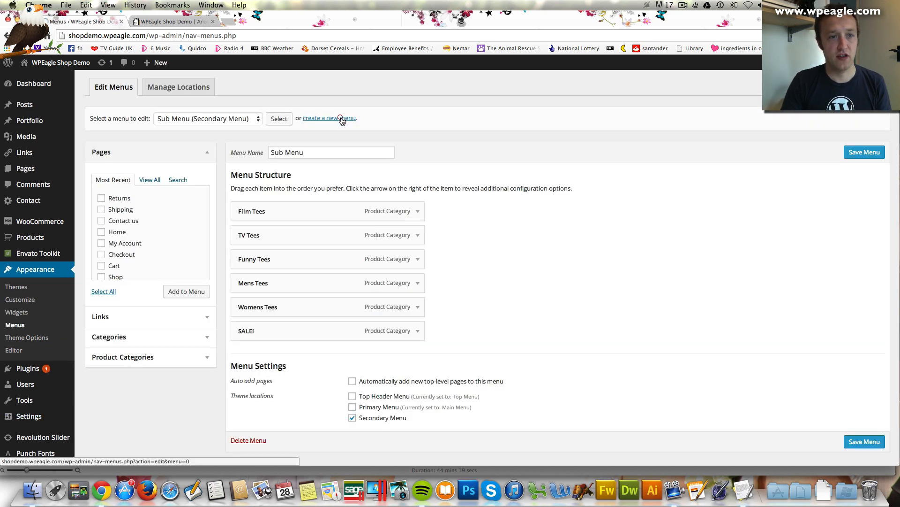
pyautogui.click(341, 118)
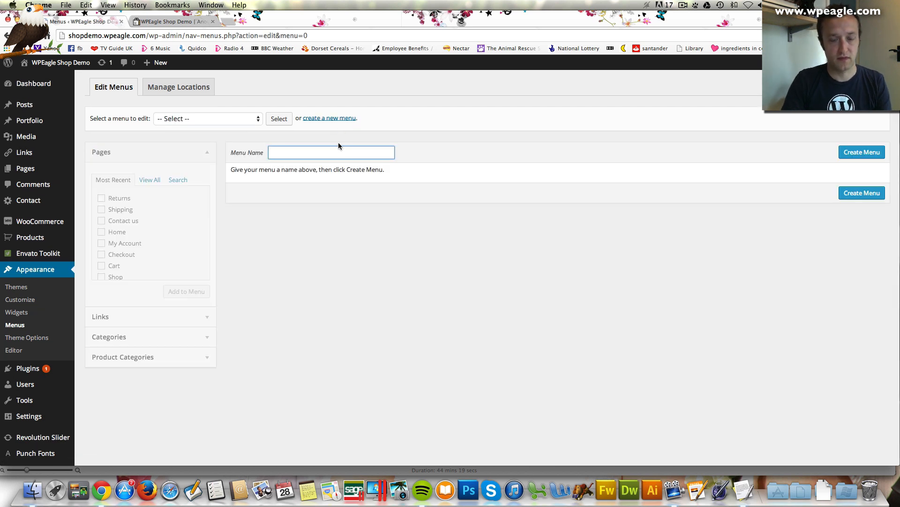
pyautogui.write('Fotter Menu')
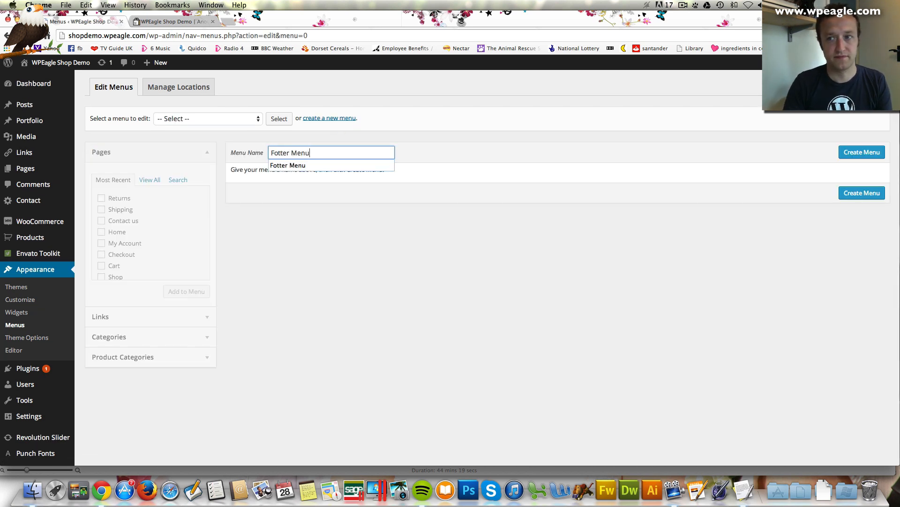
pyautogui.click(861, 151)
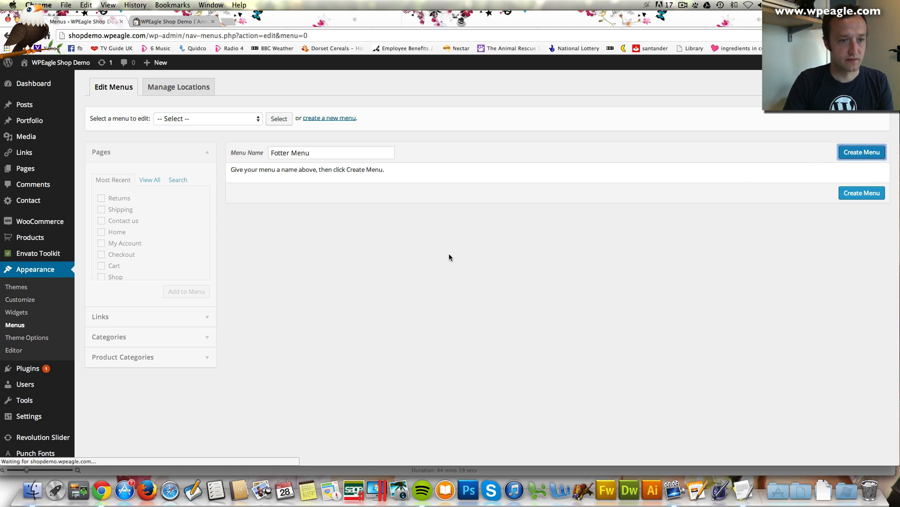
pyautogui.doubleClick(279, 151)
pyautogui.write('Footer')
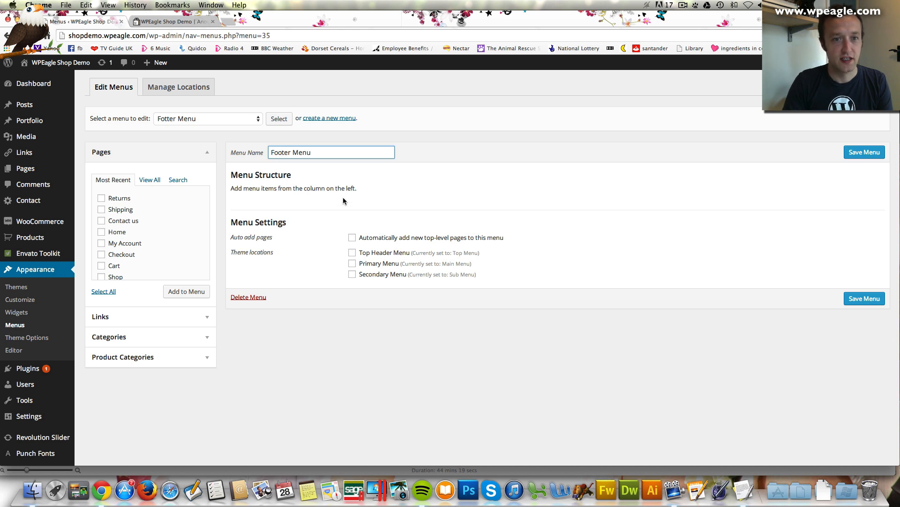
pyautogui.click(350, 197)
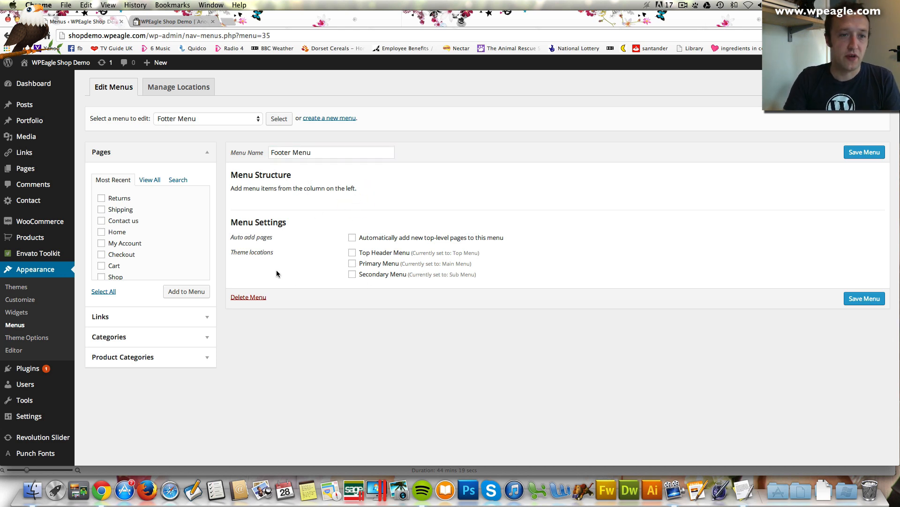
# Add the Returns, Shipping, Contact us, My Account and About pages, then save the menu
pyautogui.click(102, 198)
pyautogui.click(102, 210)
pyautogui.click(101, 220)
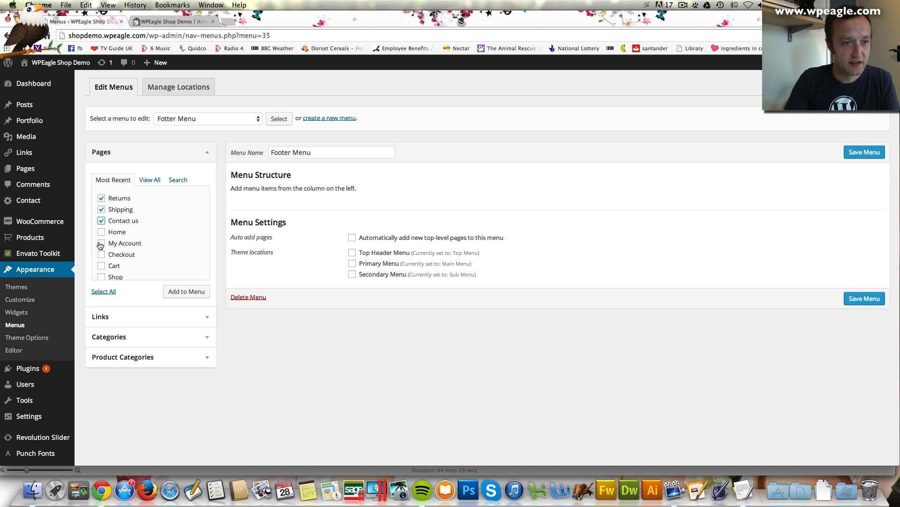
pyautogui.click(101, 244)
pyautogui.scroll(-1, 123, 251)
pyautogui.scroll(-1, 170, 244)
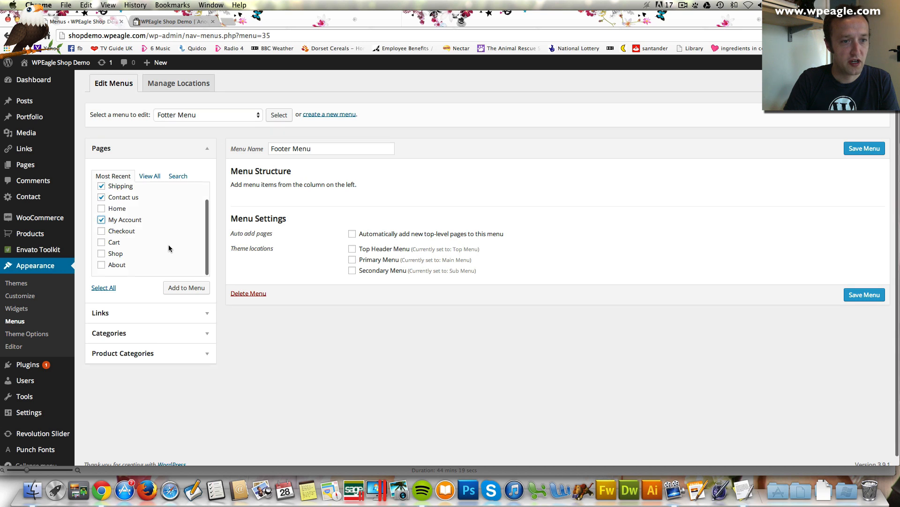
pyautogui.click(101, 265)
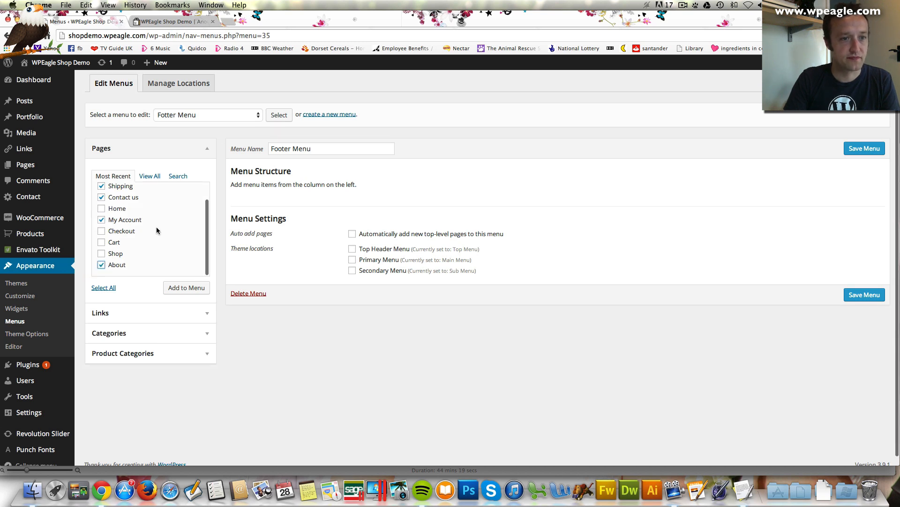
pyautogui.click(187, 287)
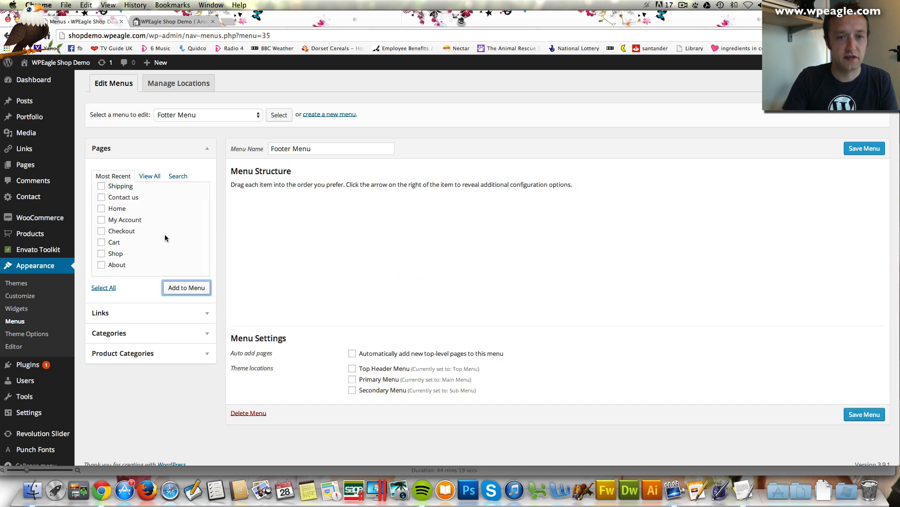
pyautogui.click(150, 176)
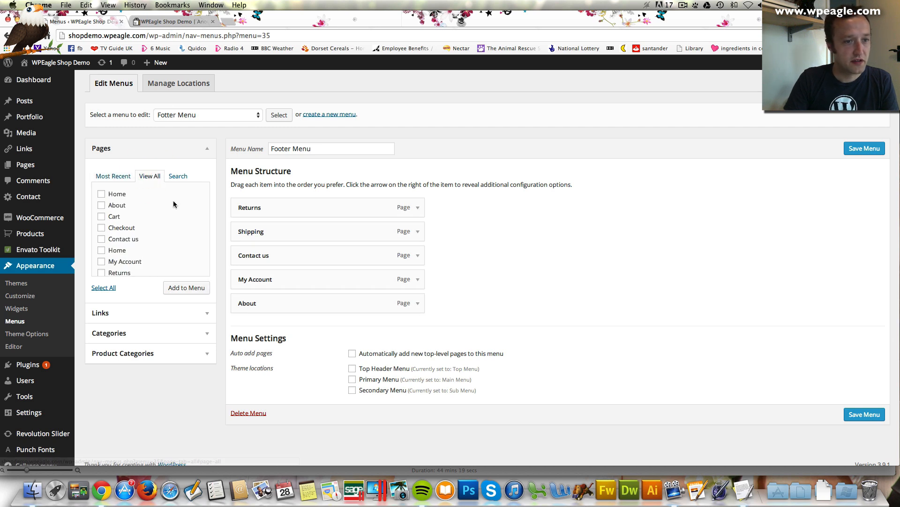
pyautogui.scroll(-3, 174, 204)
pyautogui.scroll(3, 173, 204)
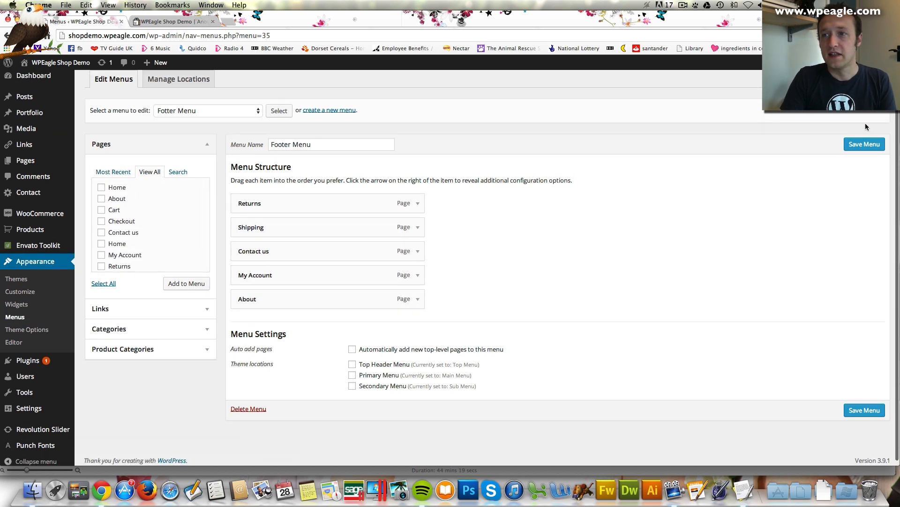
pyautogui.click(864, 144)
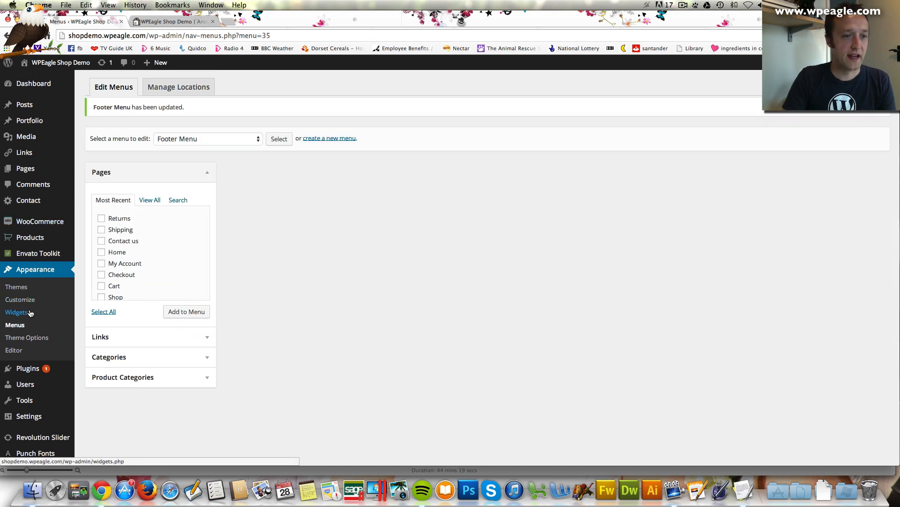
# Drop a Custom Menu widget into Dark footer, title it Information, select Footer Menu, and save
pyautogui.click(27, 313)
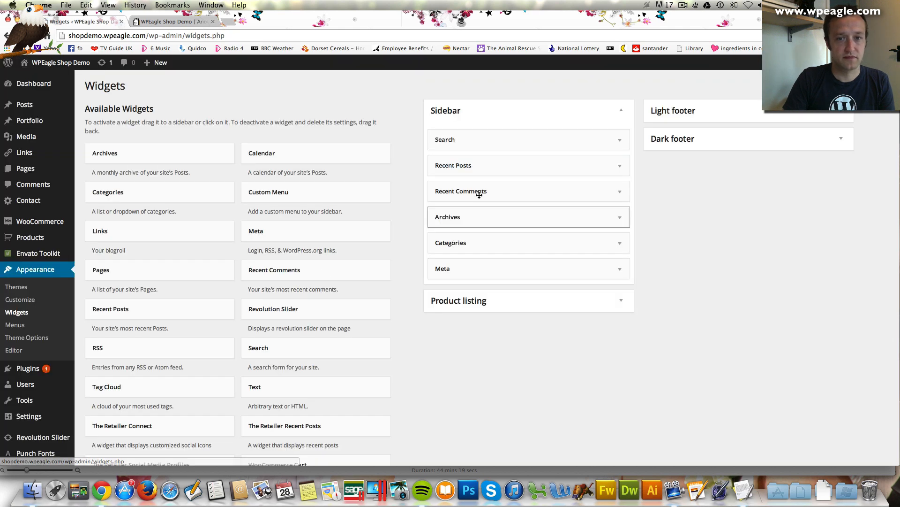
pyautogui.click(718, 143)
pyautogui.scroll(-1, 361, 205)
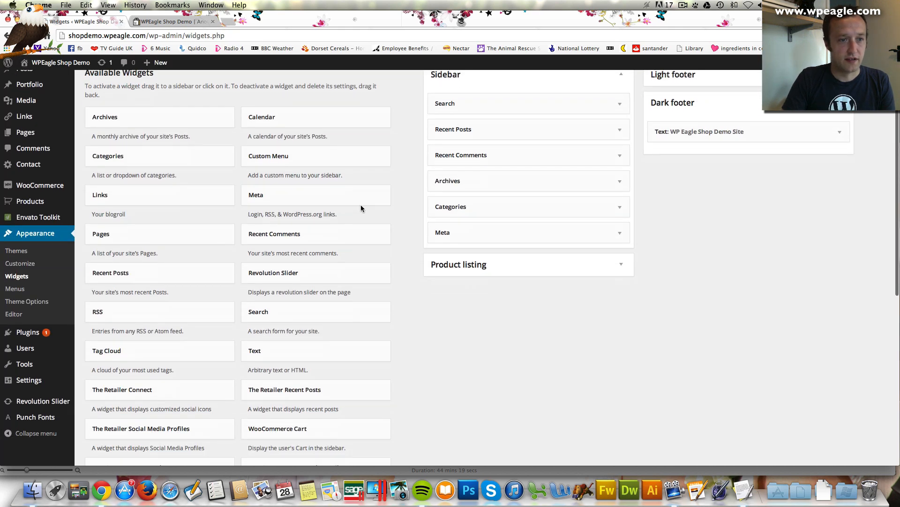
pyautogui.moveTo(316, 155); pyautogui.dragTo(708, 159)
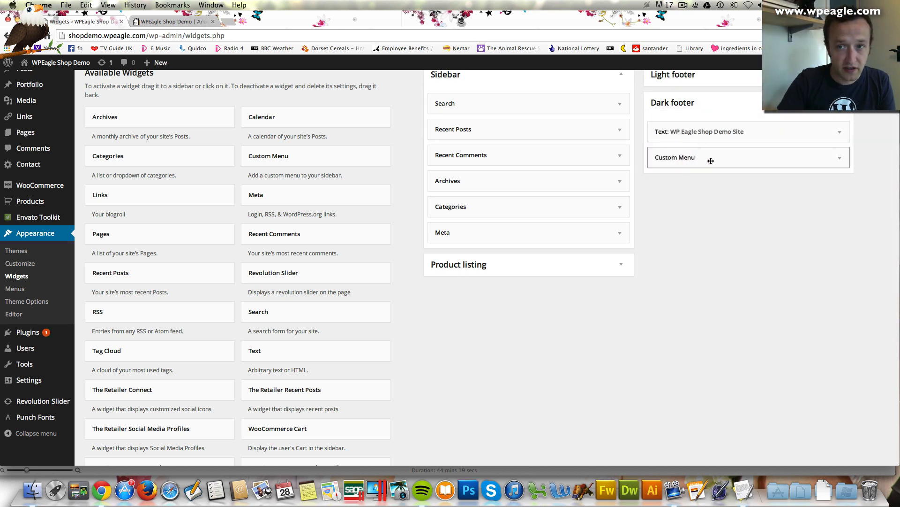
pyautogui.click(731, 158)
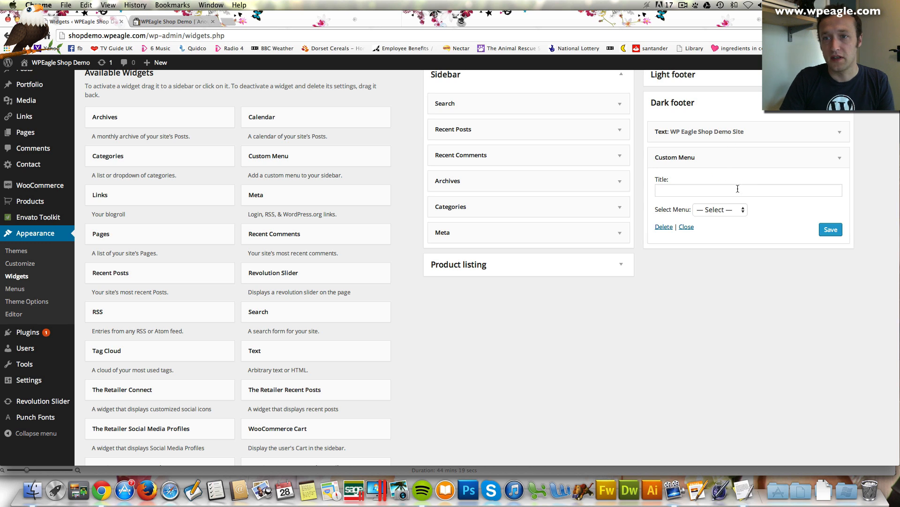
pyautogui.click(739, 188)
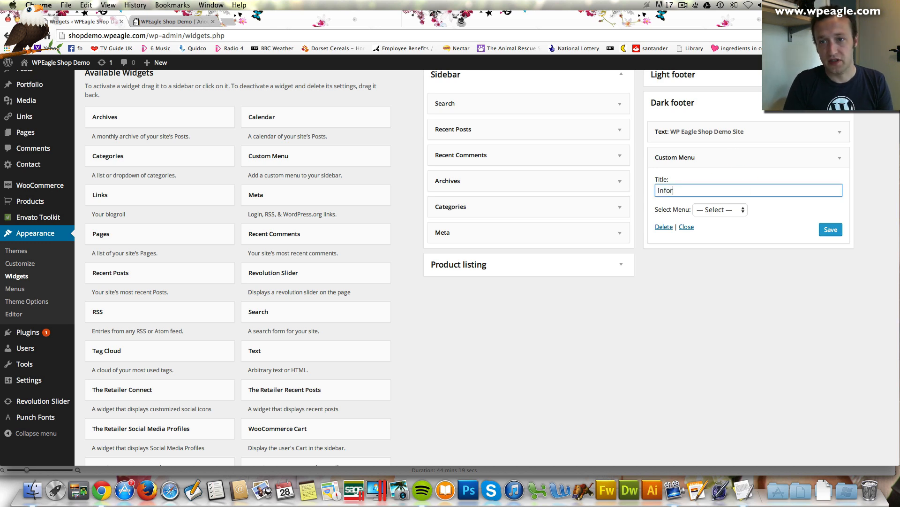
pyautogui.click(730, 207)
pyautogui.click(735, 220)
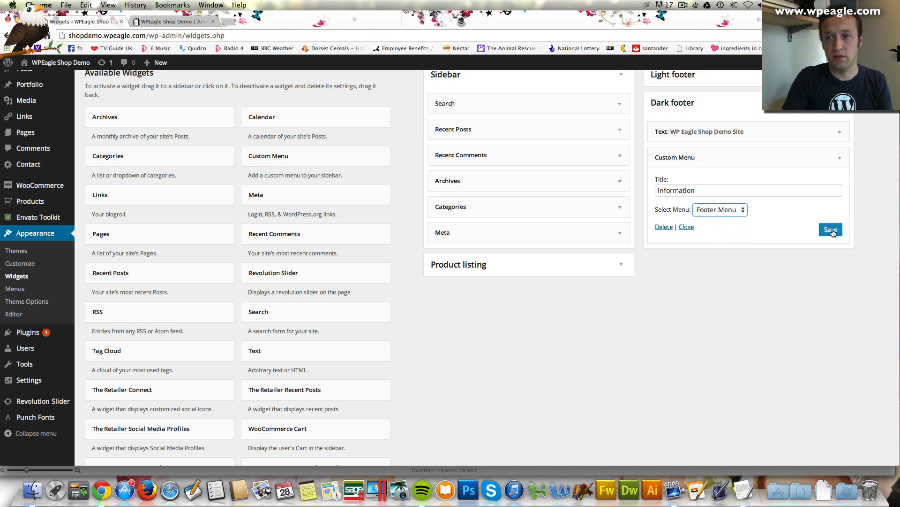
pyautogui.click(832, 232)
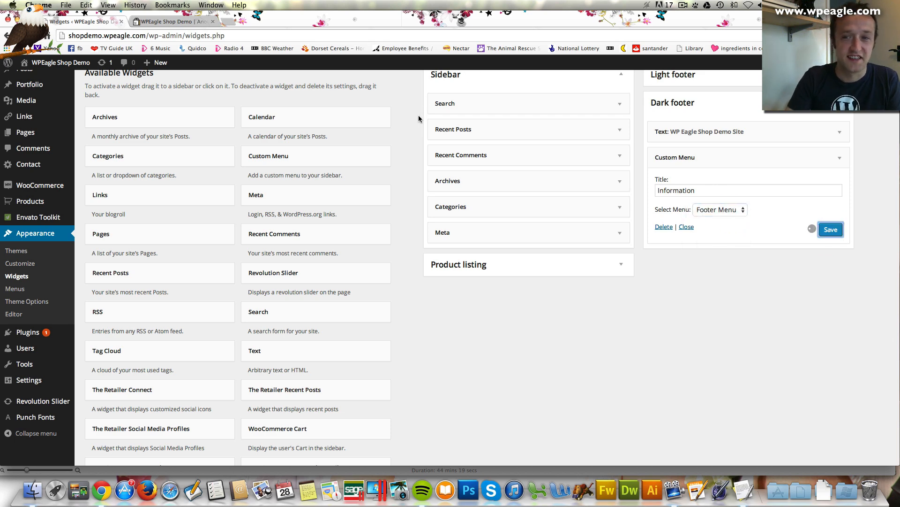
pyautogui.click(164, 21)
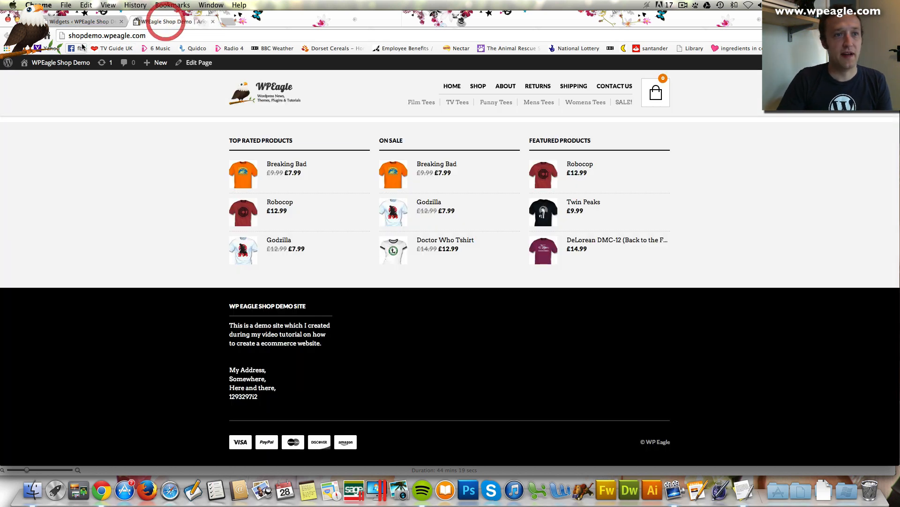
pyautogui.click(34, 35)
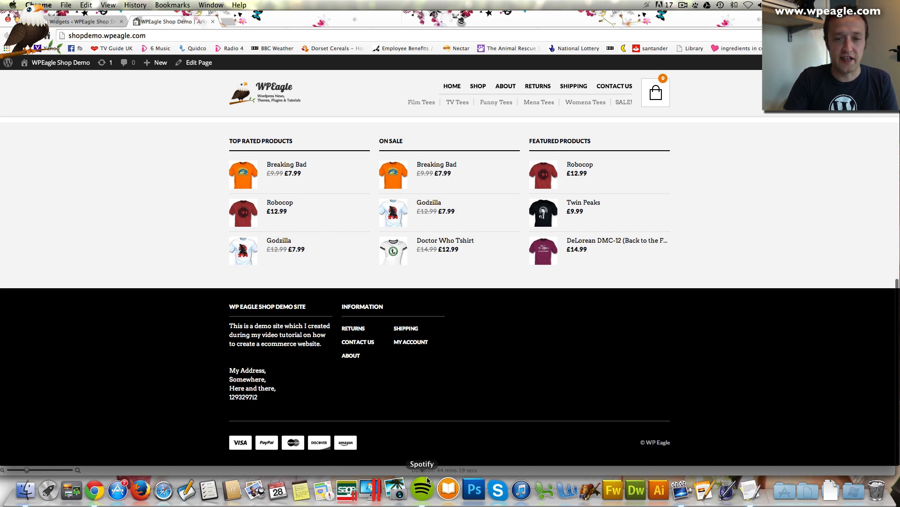
pyautogui.click(63, 22)
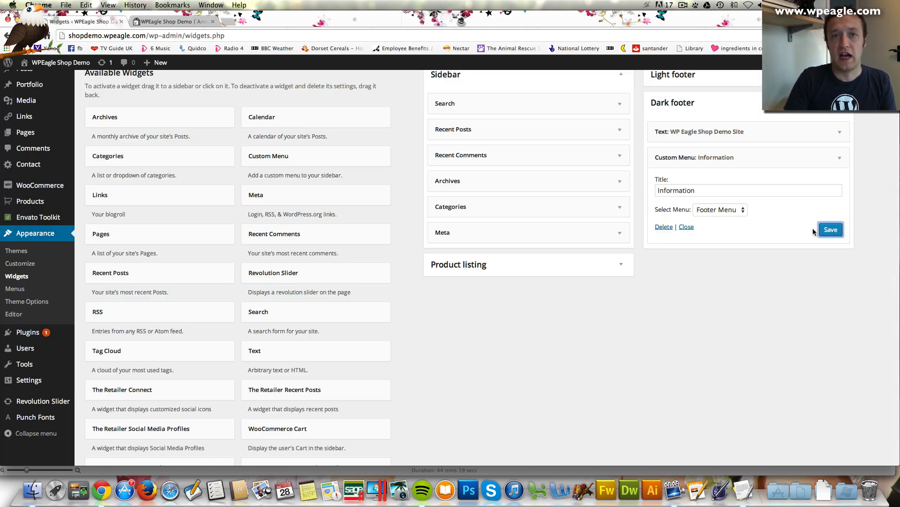
# Add The Retailer Recent Posts widget to Dark footer, titled 'From the blog' showing 3 posts
pyautogui.click(842, 160)
pyautogui.scroll(-2, 207, 260)
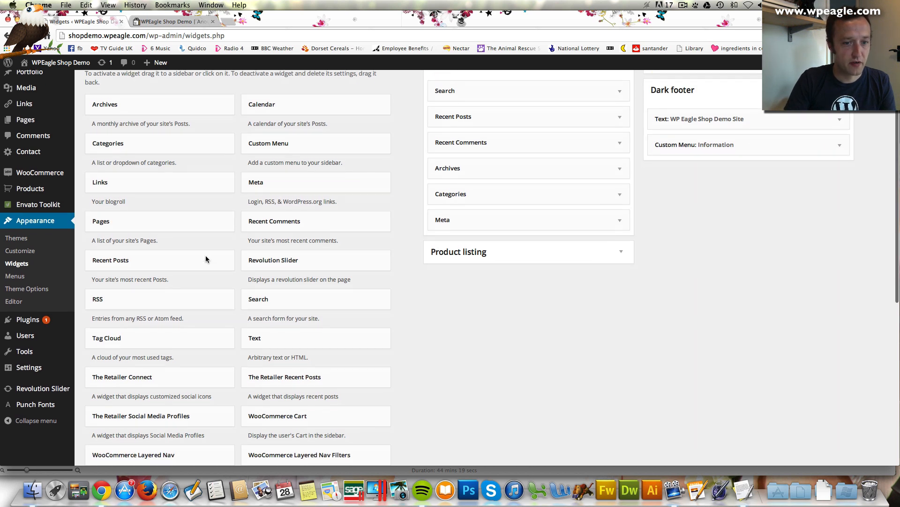
pyautogui.moveTo(282, 365); pyautogui.dragTo(695, 159)
pyautogui.click(700, 191)
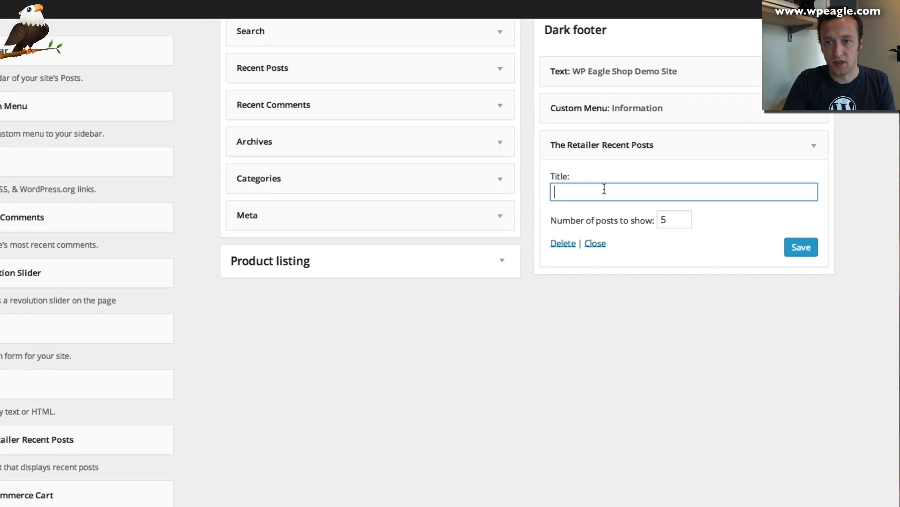
pyautogui.write('From the blog')
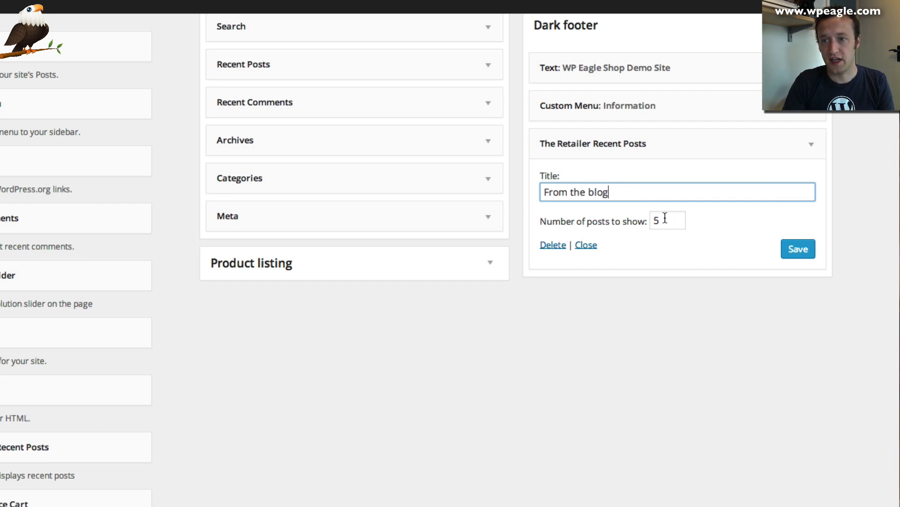
pyautogui.moveTo(665, 218); pyautogui.dragTo(643, 227)
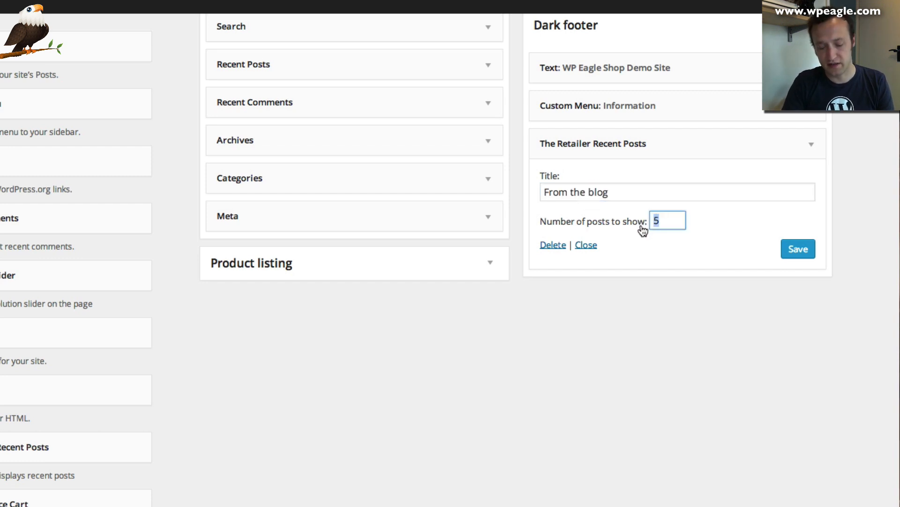
pyautogui.write('3')
pyautogui.click(783, 256)
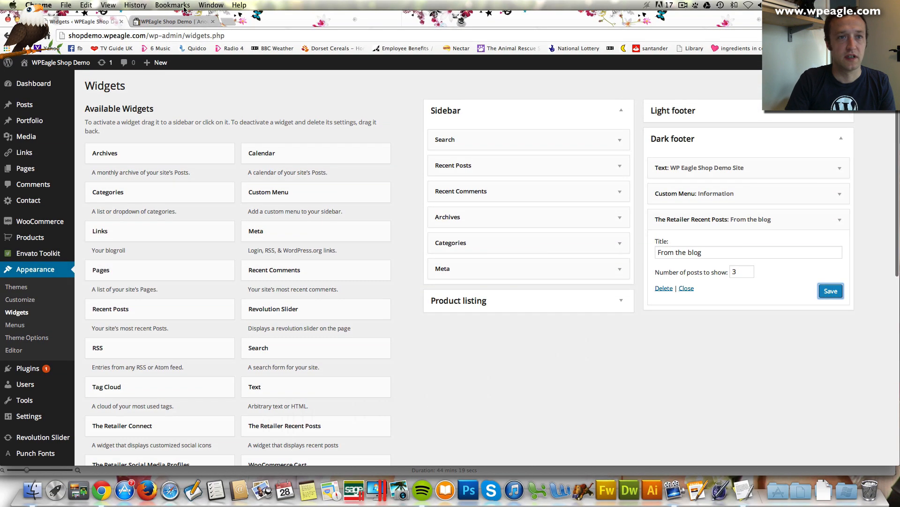
pyautogui.click(172, 21)
# Reload the shop page and scroll to the footer to see the Information and From the blog columns
pyautogui.click(34, 36)
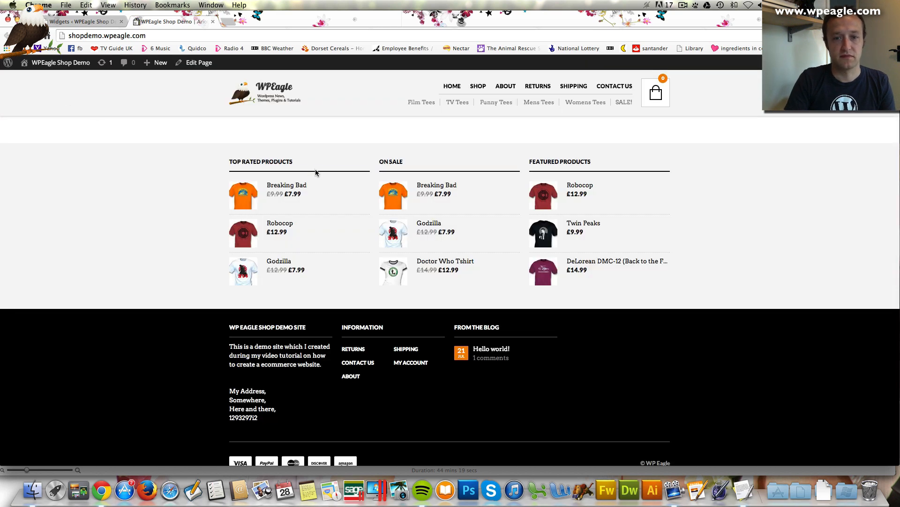
pyautogui.scroll(-1, 329, 169)
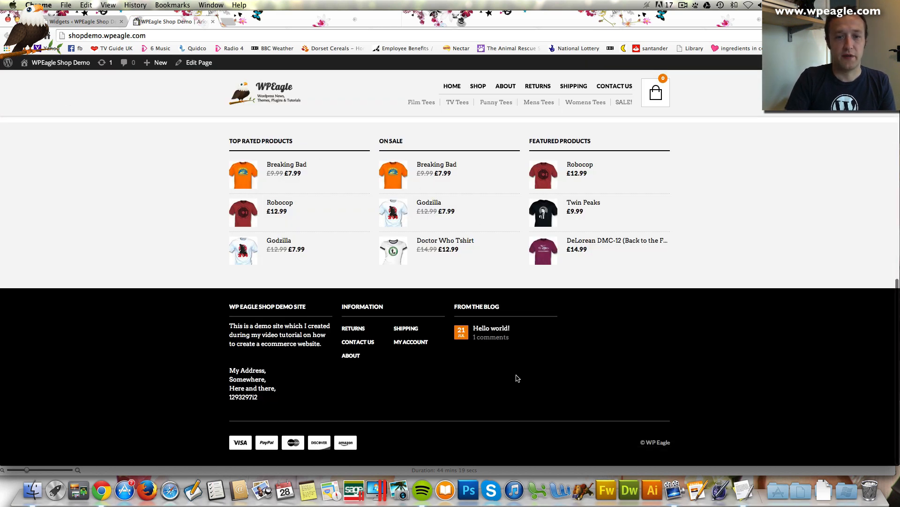
# Start a new post titled 'Great Tshirts for everyone' with a short 'This is another blog post' body
pyautogui.moveTo(158, 63)
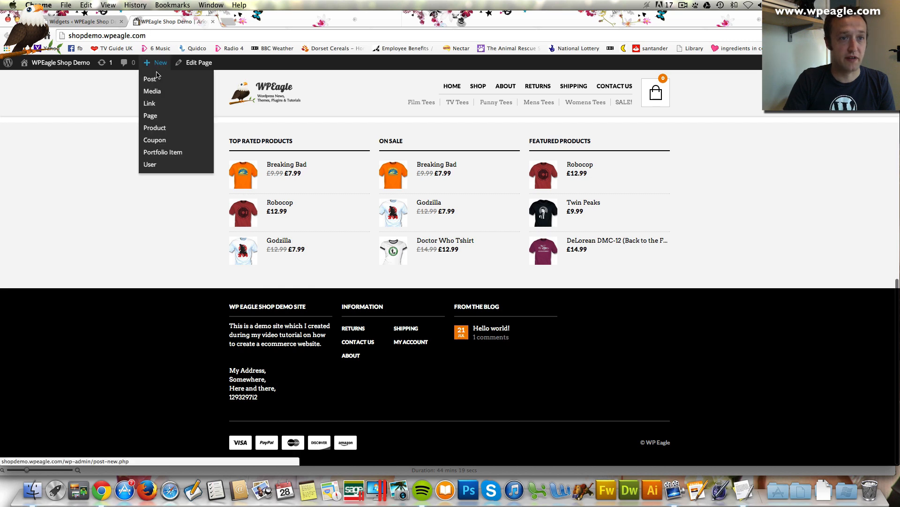
pyautogui.click(156, 80)
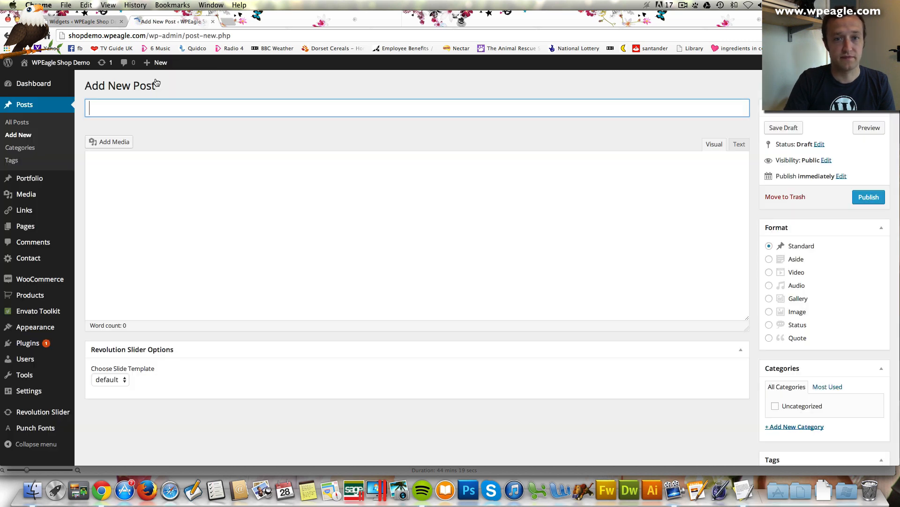
pyautogui.write('Gr')
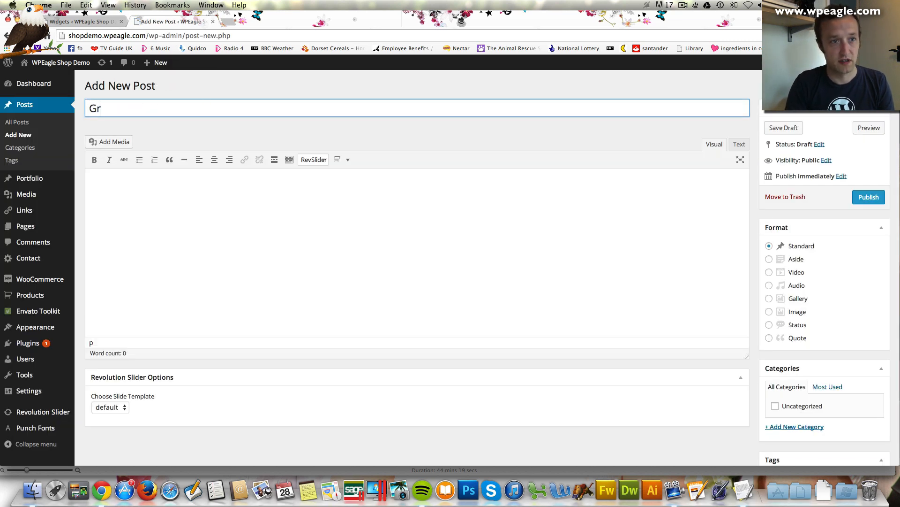
pyautogui.write('eat Tshi')
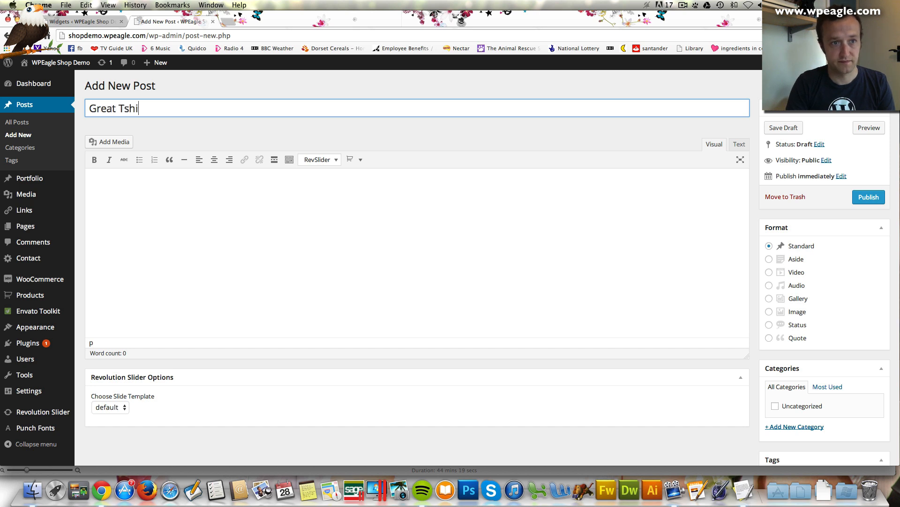
pyautogui.write('rts for everyone')
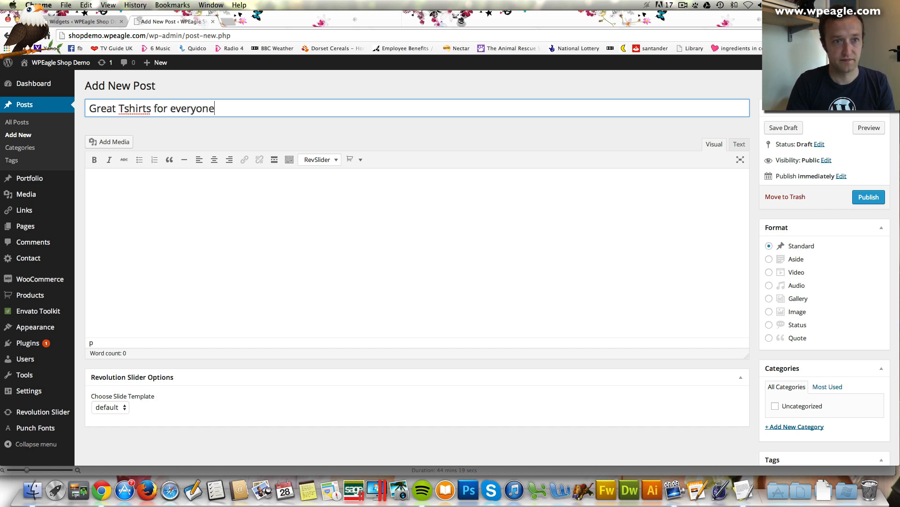
pyautogui.press('Tab')
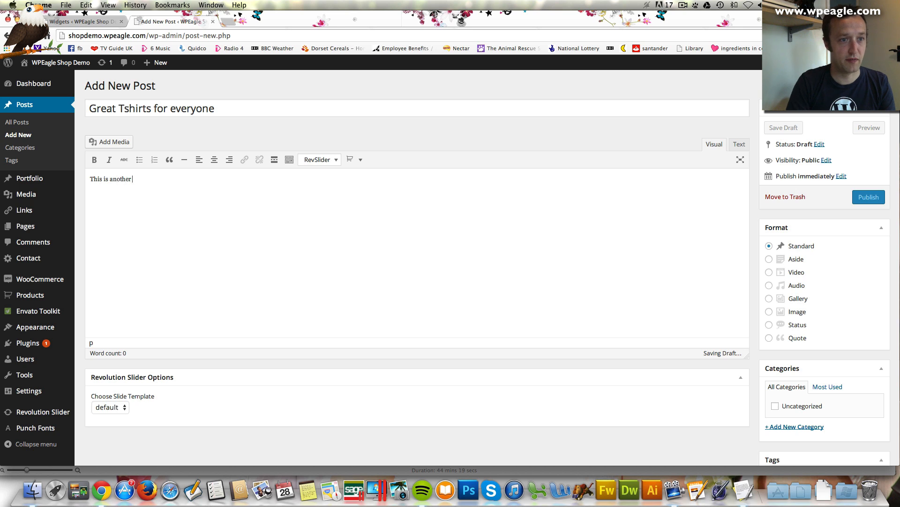
pyautogui.write('This is another blog post!')
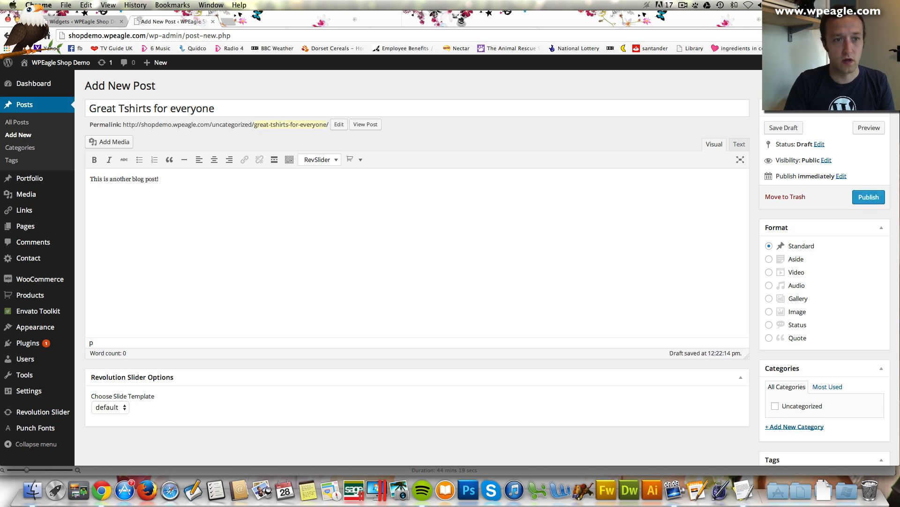
# Create a Tshirts category for the post and publish it
pyautogui.scroll(-2, 537, 247)
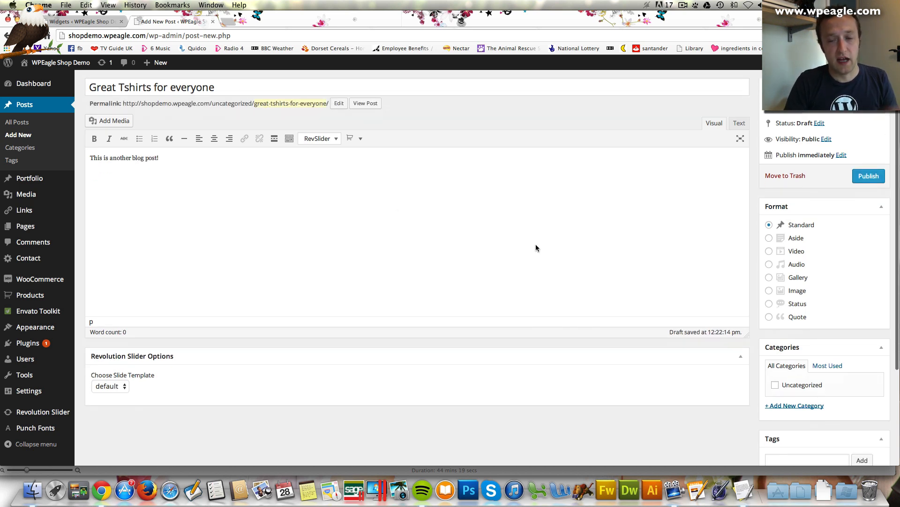
pyautogui.scroll(-2, 536, 247)
pyautogui.scroll(4, 494, 242)
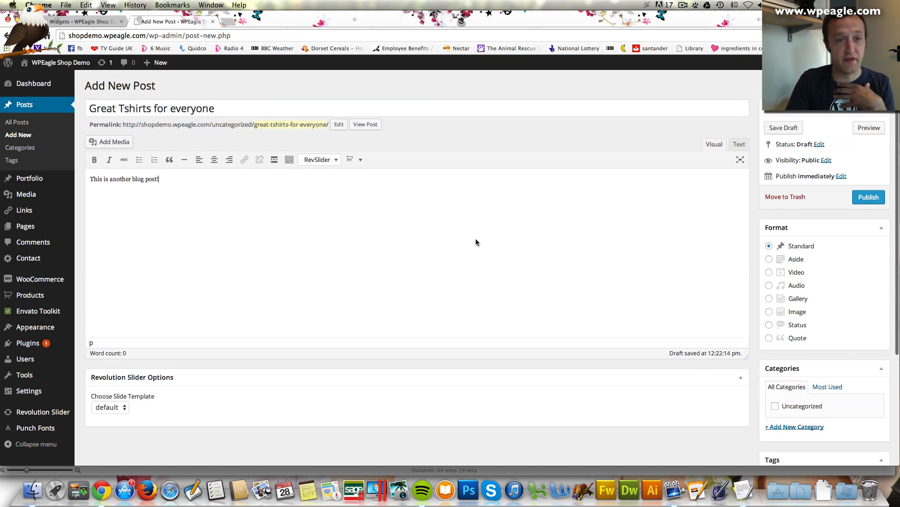
pyautogui.scroll(-2, 475, 242)
pyautogui.scroll(-2, 311, 204)
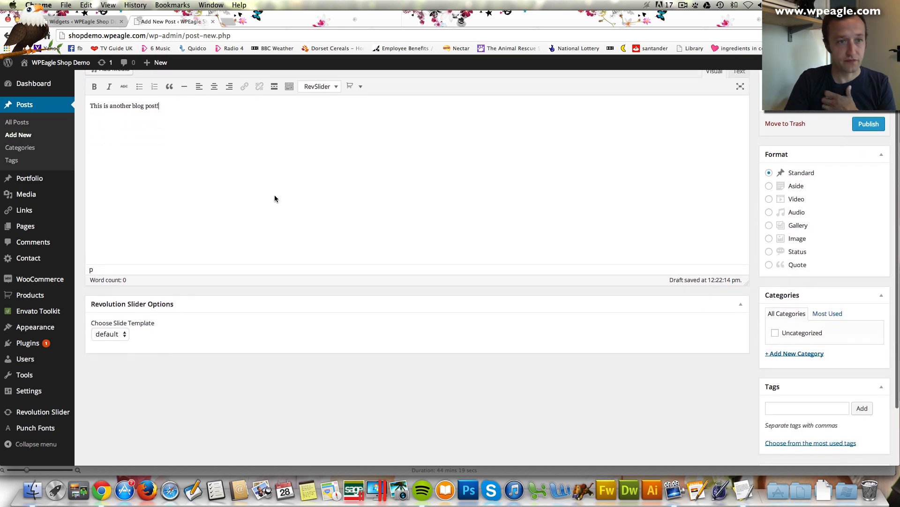
pyautogui.scroll(-1, 826, 443)
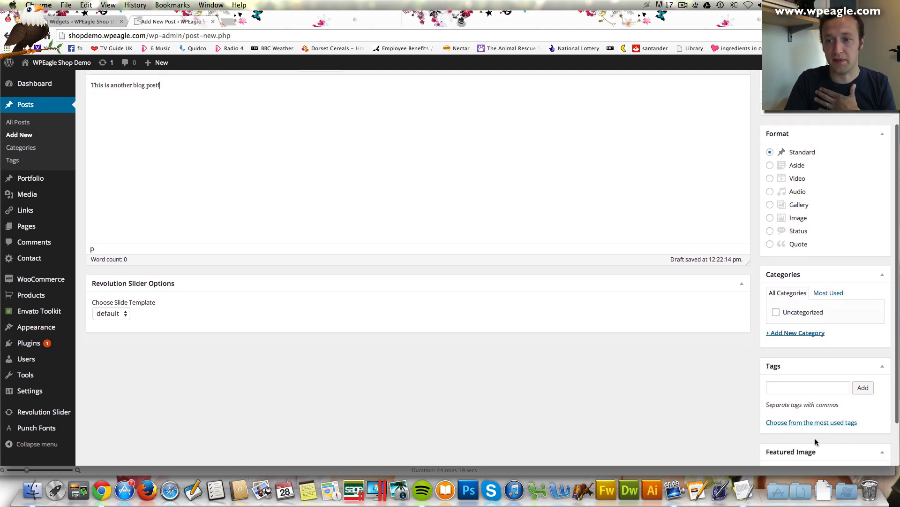
pyautogui.scroll(-2, 794, 446)
pyautogui.click(784, 299)
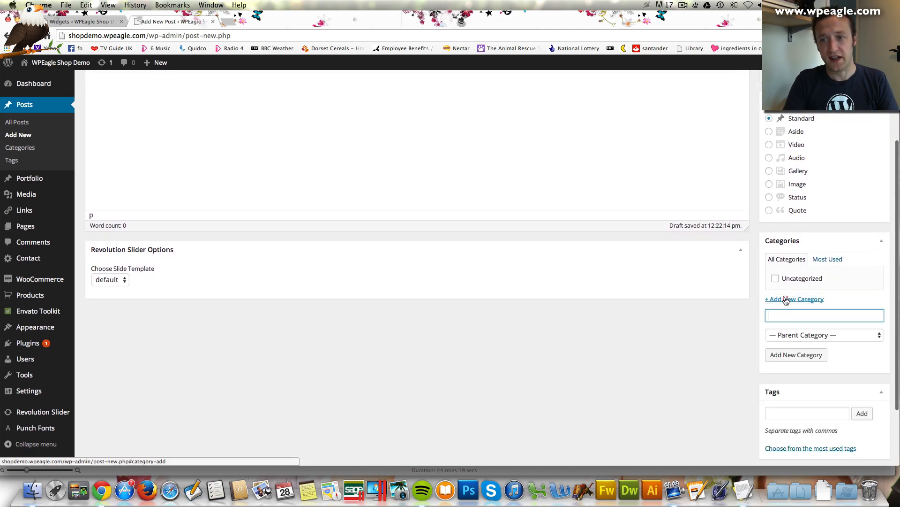
pyautogui.write('Tsh')
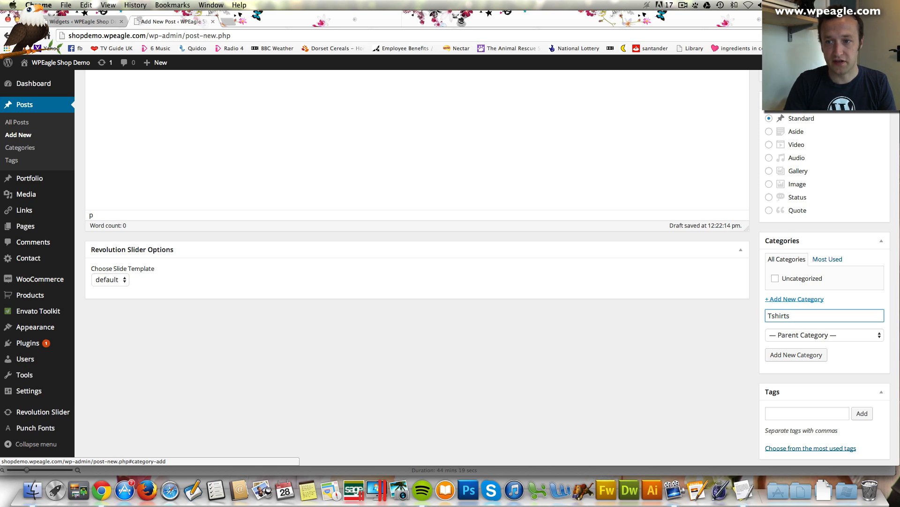
pyautogui.write('irts')
pyautogui.click(806, 355)
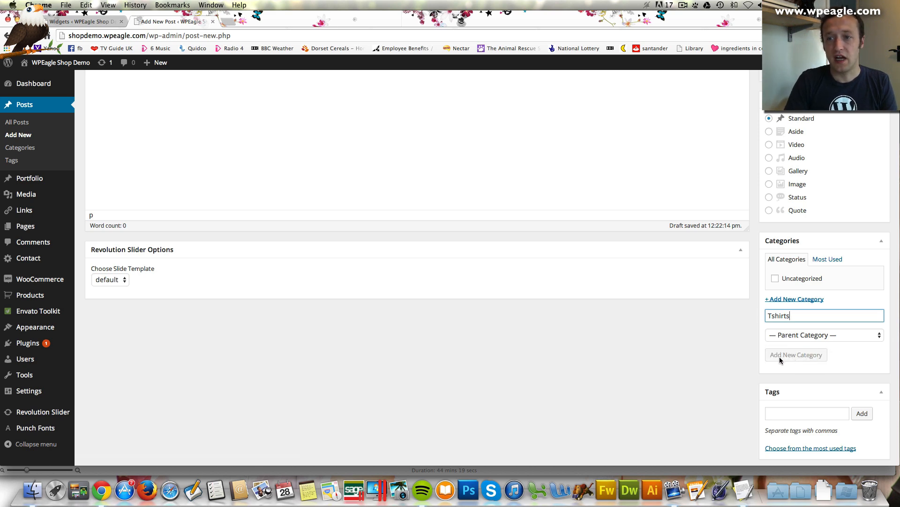
pyautogui.scroll(5, 756, 342)
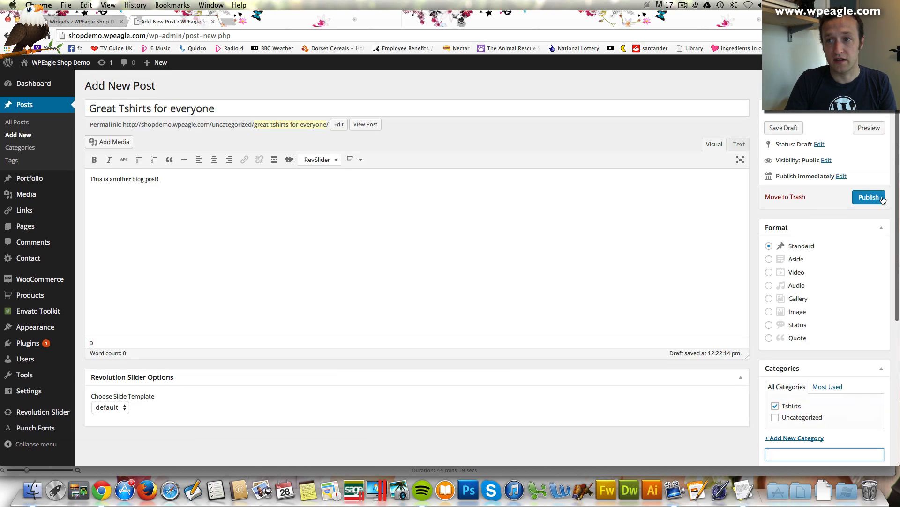
pyautogui.click(881, 199)
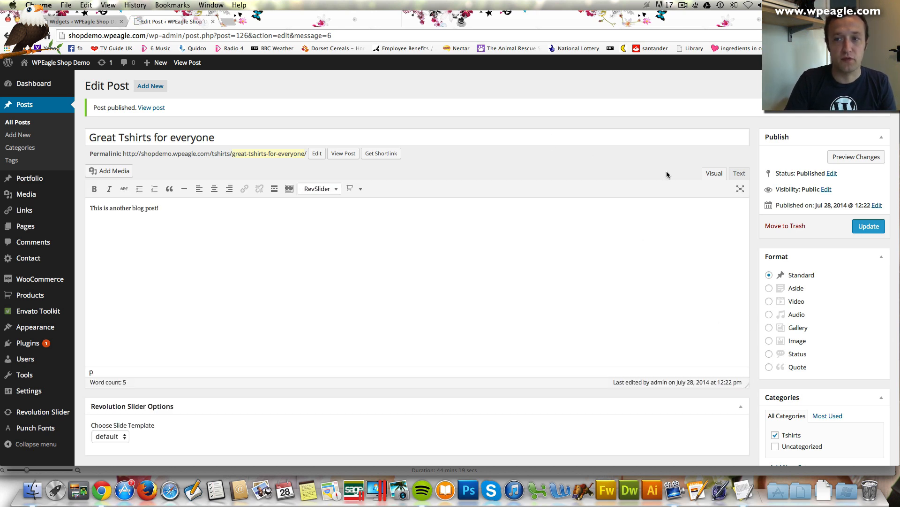
# View the published post on the live site, scrolling down to the footer and back up
pyautogui.click(159, 108)
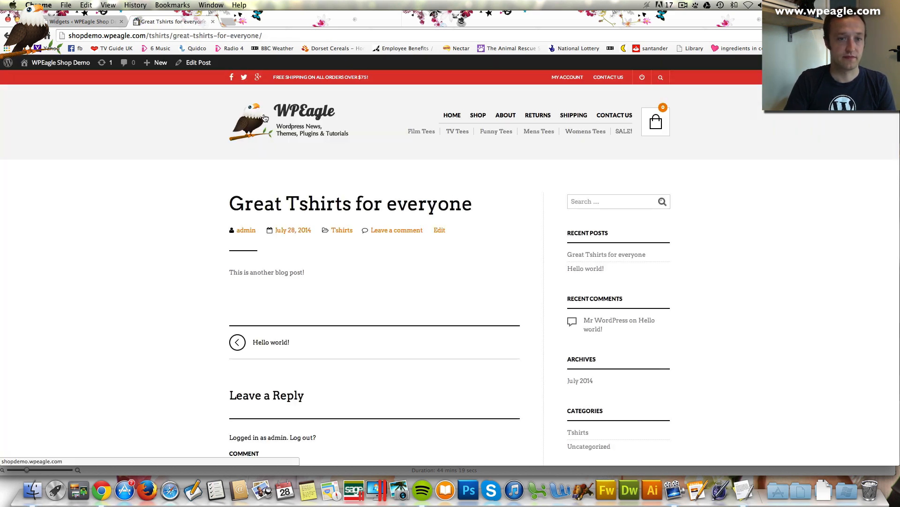
pyautogui.scroll(-1, 469, 209)
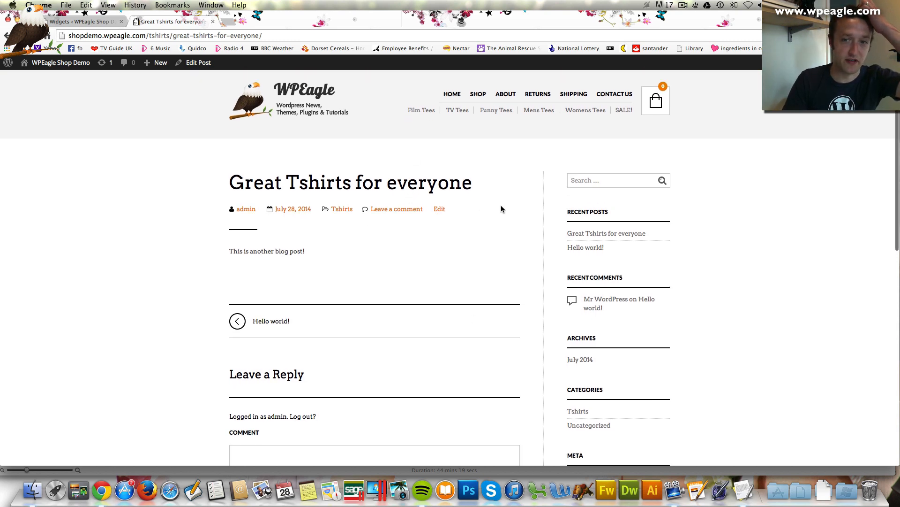
pyautogui.scroll(-3, 501, 209)
pyautogui.scroll(-7, 252, 353)
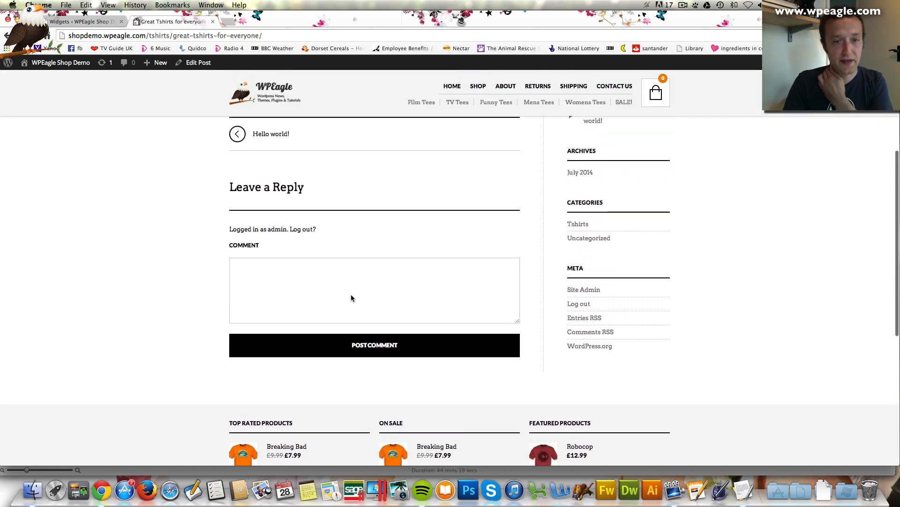
pyautogui.scroll(-9, 379, 300)
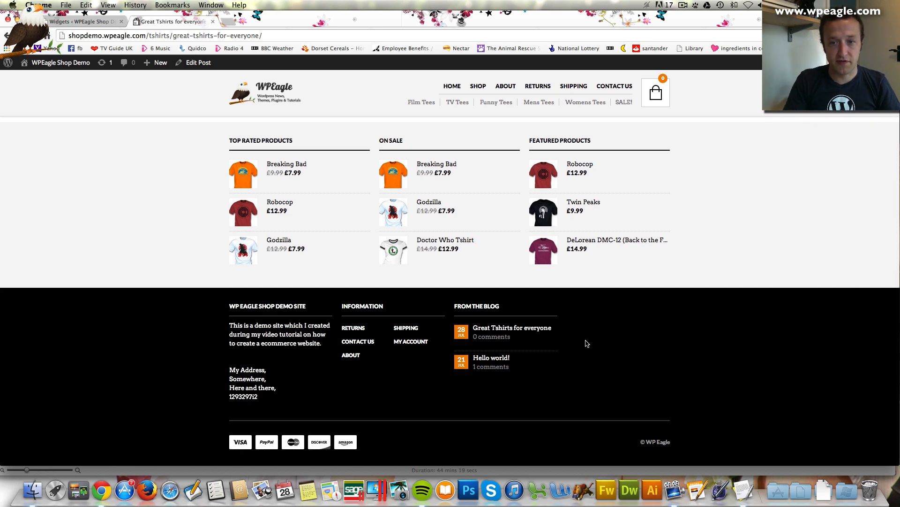
pyautogui.scroll(15, 626, 350)
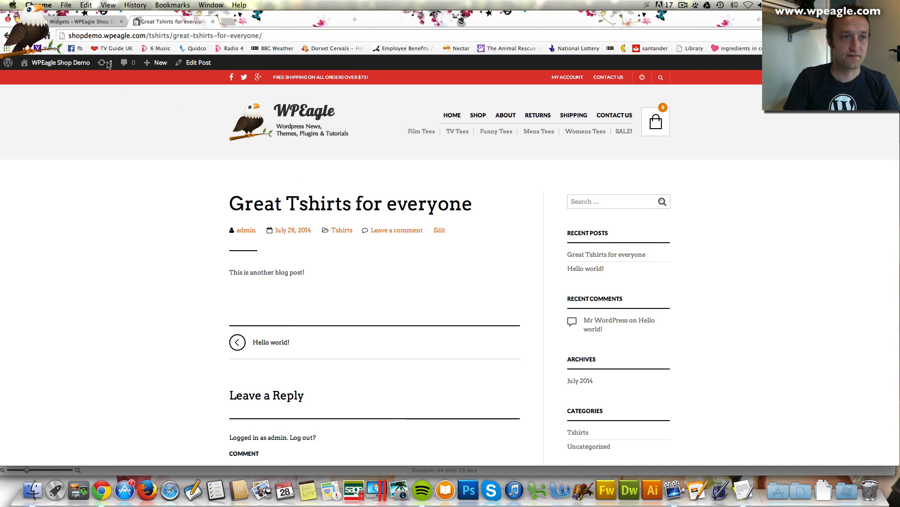
# Place The Retailer Social Media Profiles widget, titled Get Connected, in the Dark footer and save it
pyautogui.click(80, 21)
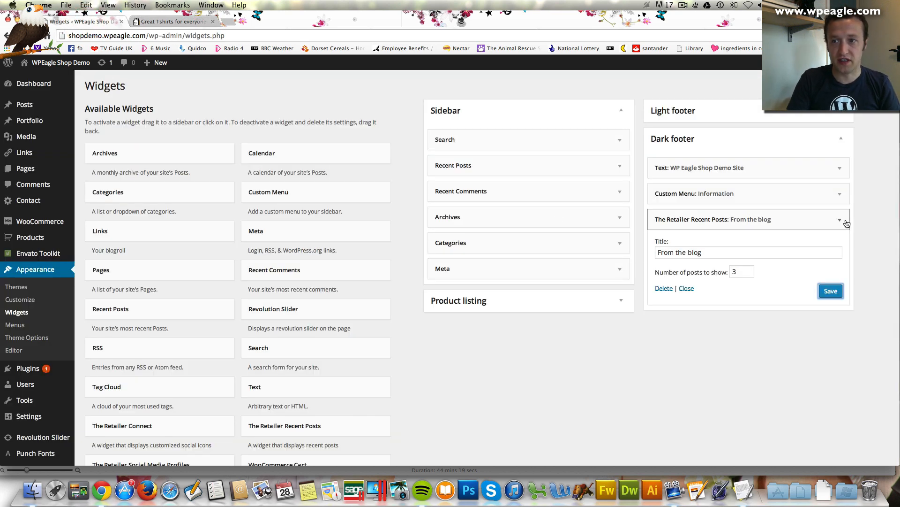
pyautogui.click(831, 220)
pyautogui.scroll(-5, 343, 285)
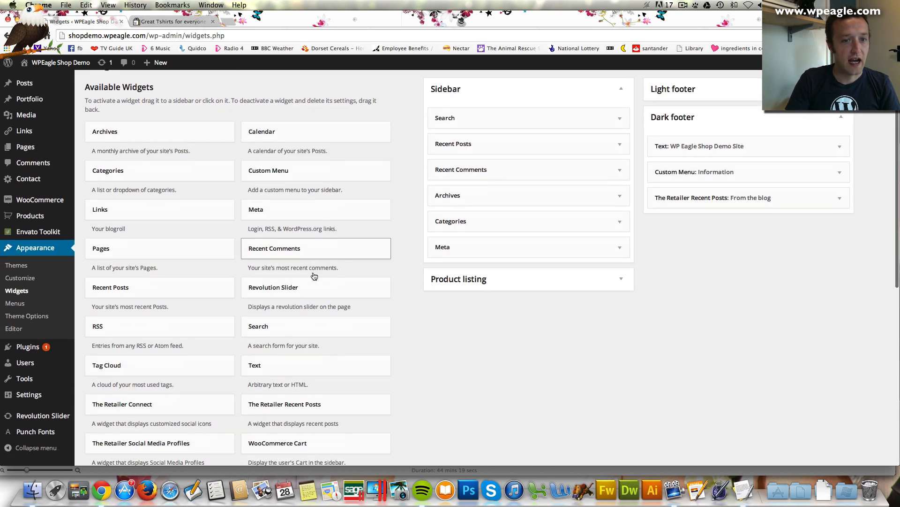
pyautogui.scroll(-3, 371, 291)
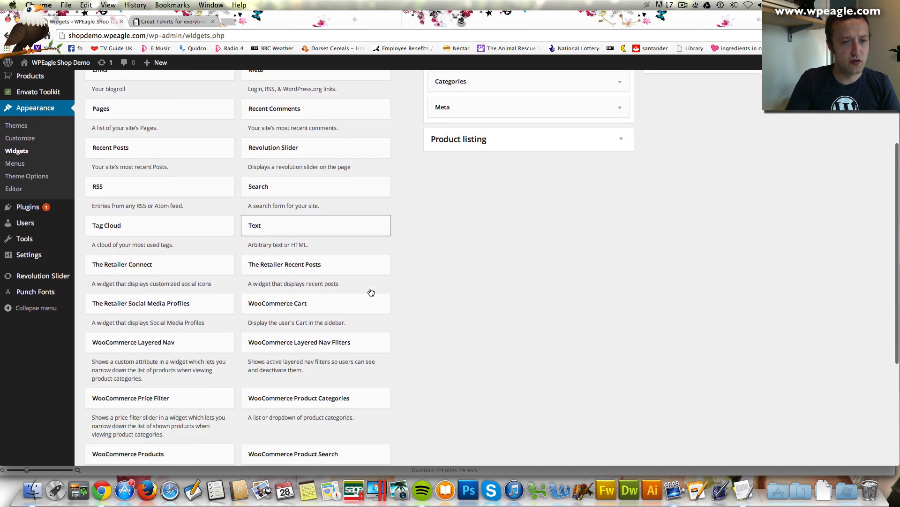
pyautogui.scroll(-1, 370, 291)
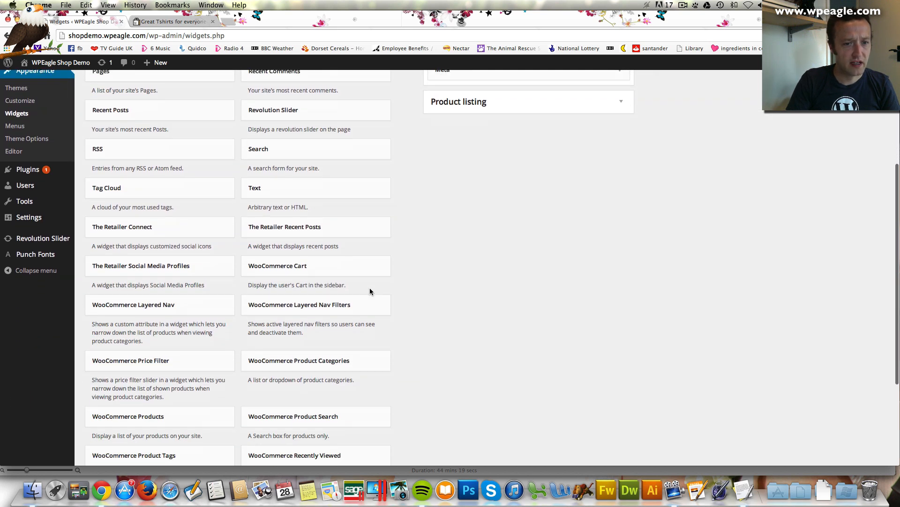
pyautogui.scroll(-1, 369, 291)
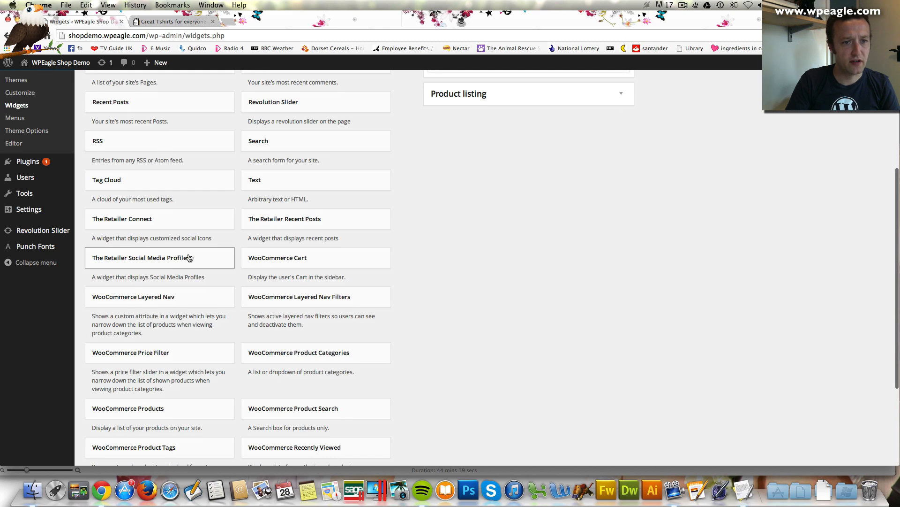
pyautogui.scroll(5, 193, 222)
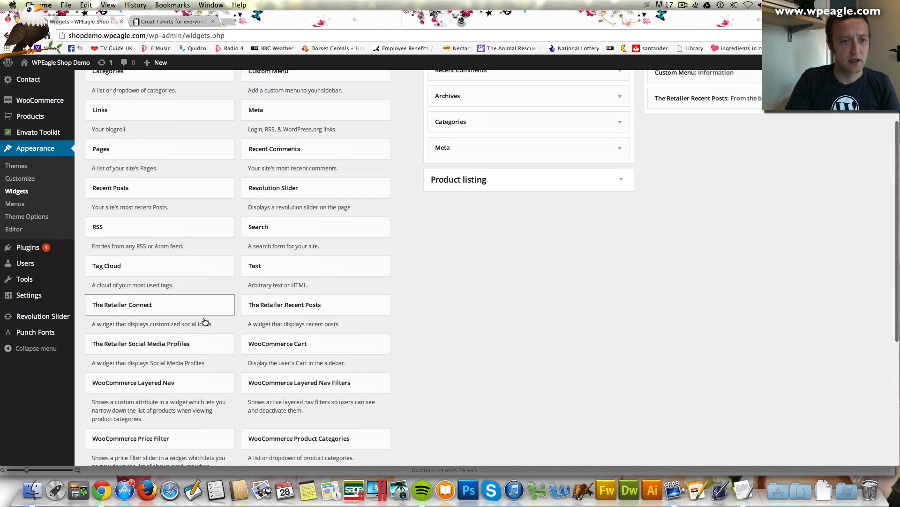
pyautogui.moveTo(190, 350); pyautogui.dragTo(756, 123)
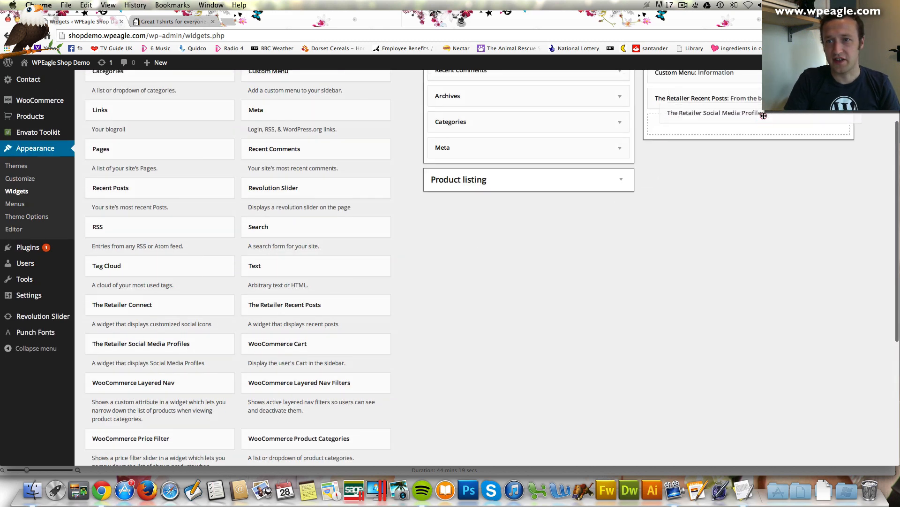
pyautogui.click(837, 176)
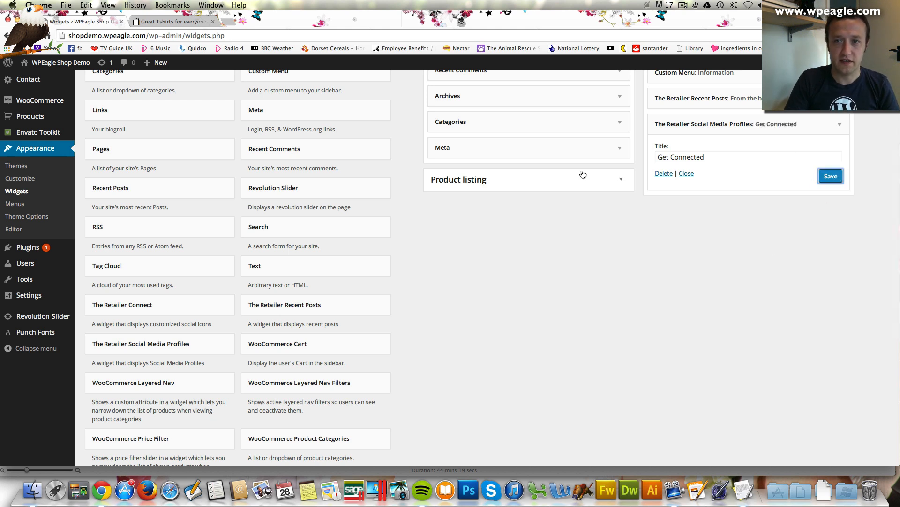
pyautogui.click(159, 22)
# Reload the live post page and check the footer's Get Connected social icons
pyautogui.moveTo(57, 62)
pyautogui.click(284, 107)
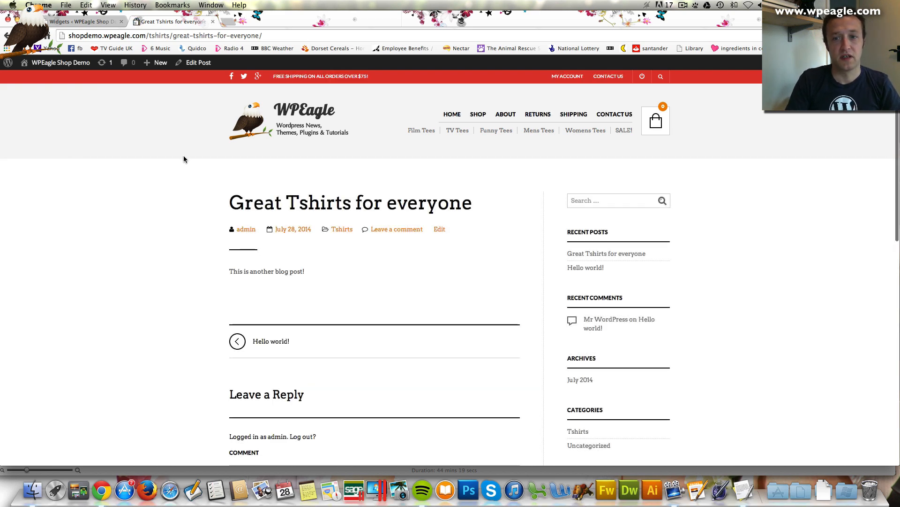
pyautogui.scroll(-10, 184, 156)
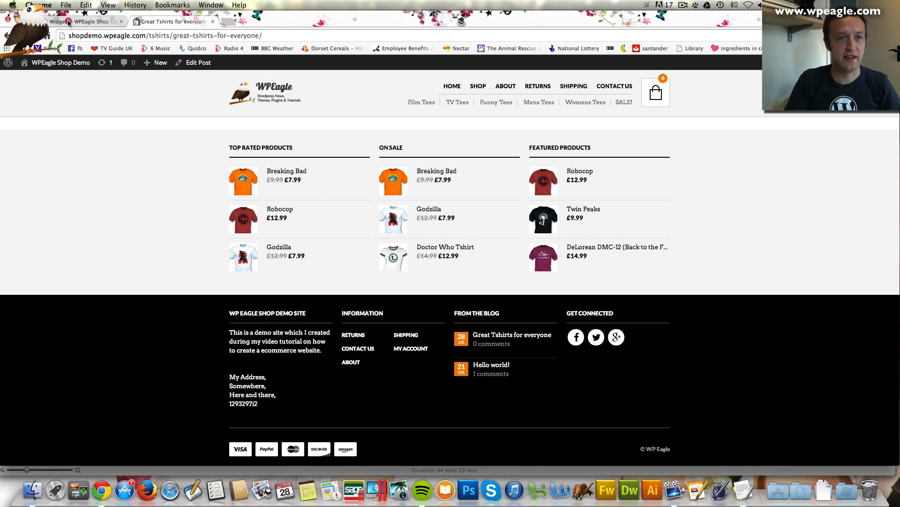
pyautogui.click(68, 22)
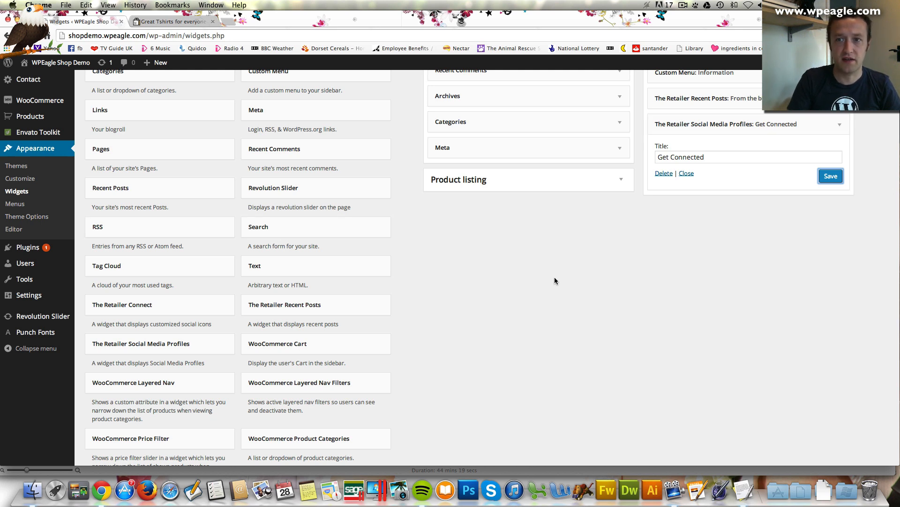
# Place The Retailer Connect widget in the Dark footer and enter the Facebook wpeagle URL
pyautogui.moveTo(186, 305); pyautogui.dragTo(760, 186)
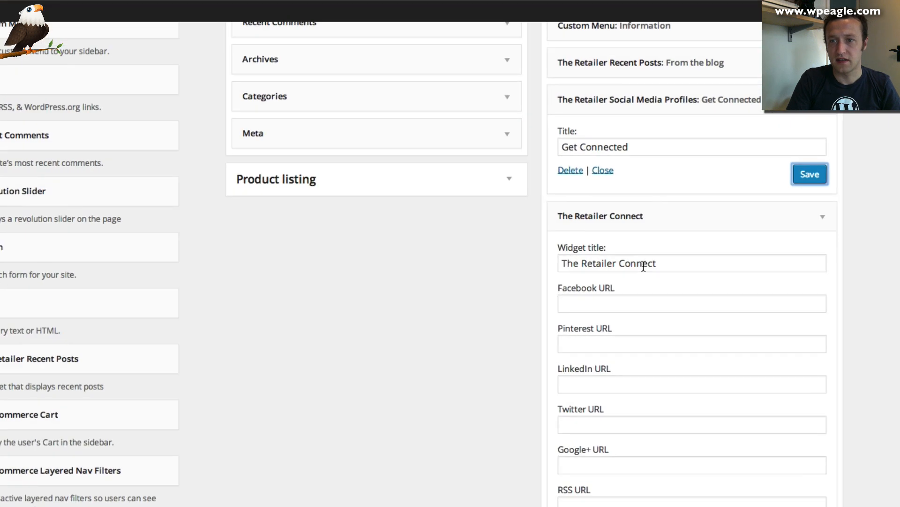
pyautogui.scroll(-6, 645, 401)
pyautogui.scroll(6, 644, 401)
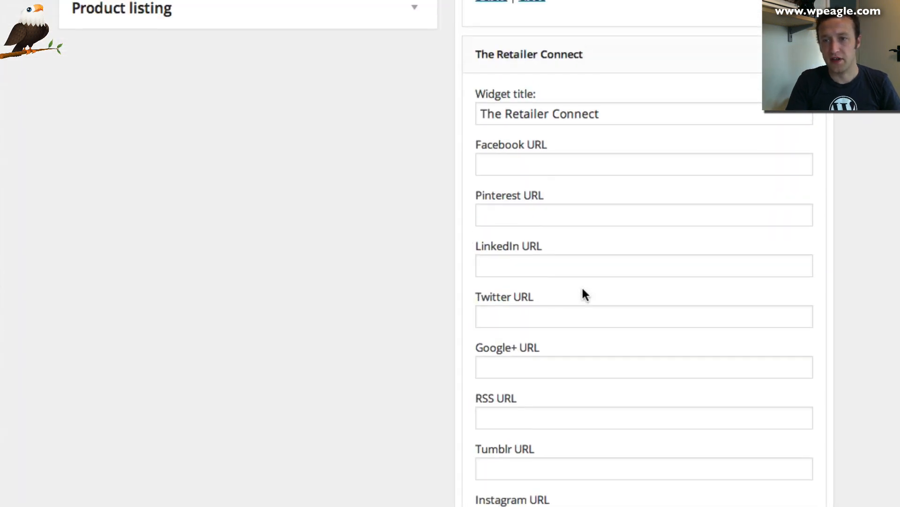
pyautogui.click(550, 159)
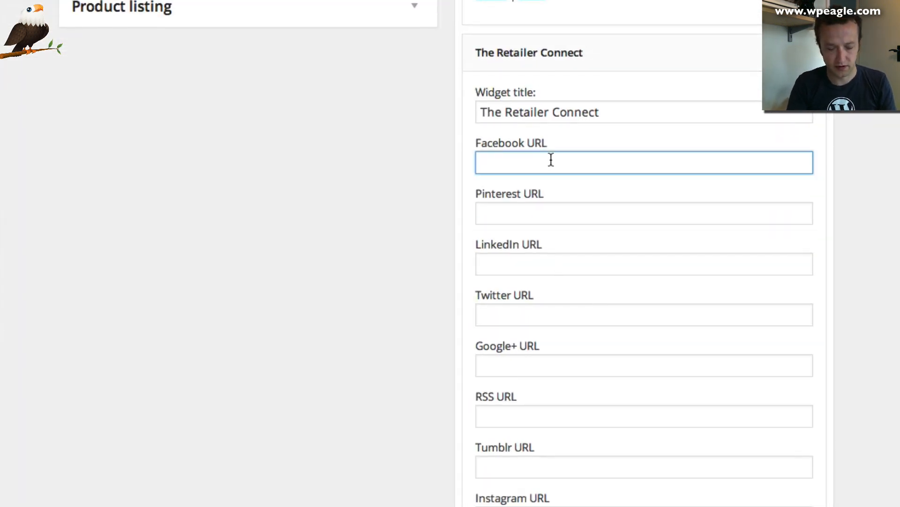
pyautogui.write('facebookcom')
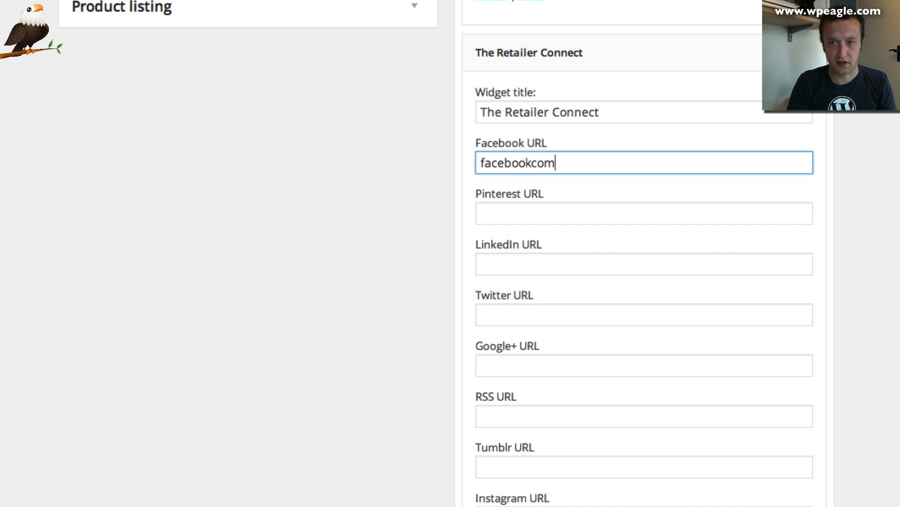
pyautogui.write('/wpeagle')
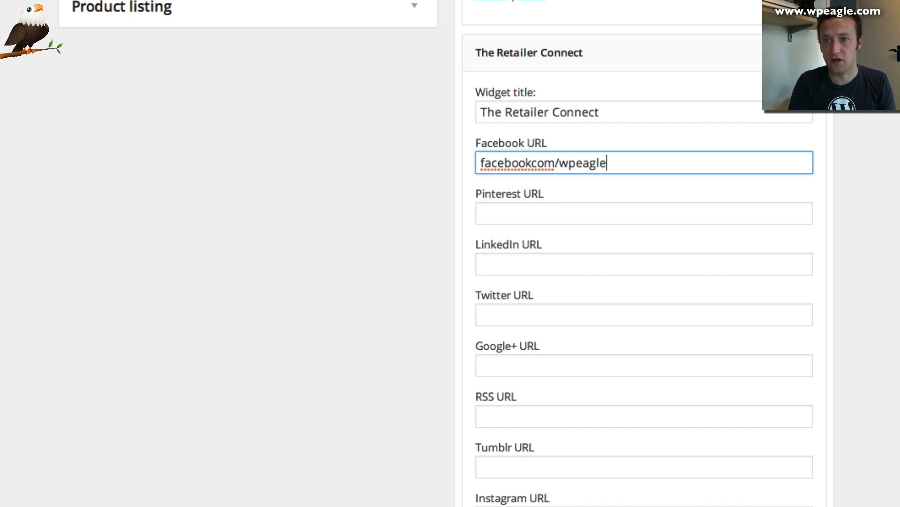
# Fill in the Pinterest, Twitter (twitter.com/wordpresseag) and Google+ profile URLs
pyautogui.press('Tab')
pyautogui.write('opn')
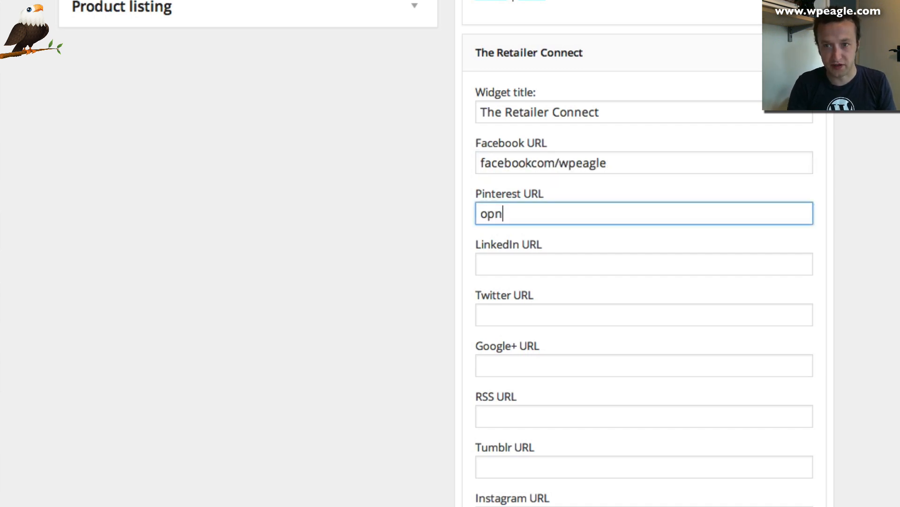
pyautogui.write('pinterets')
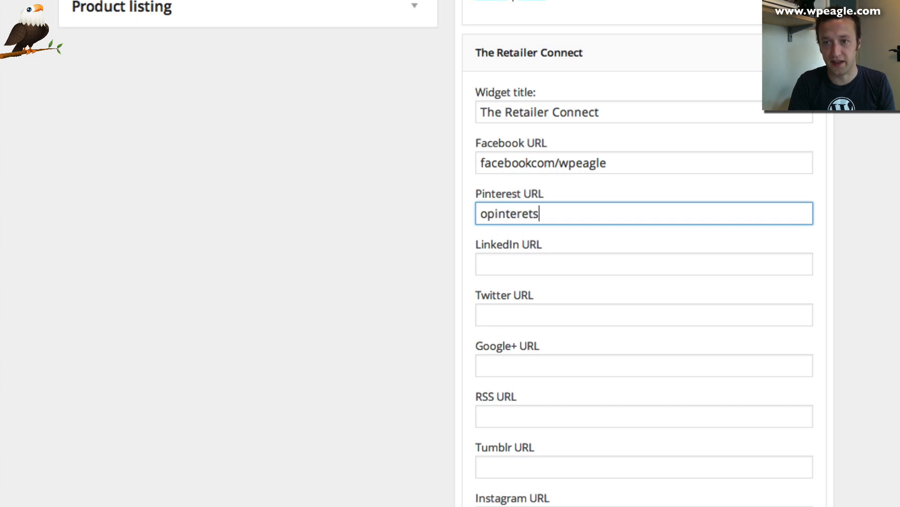
pyautogui.press('Tab')
pyautogui.press('Tab')
pyautogui.write('t')
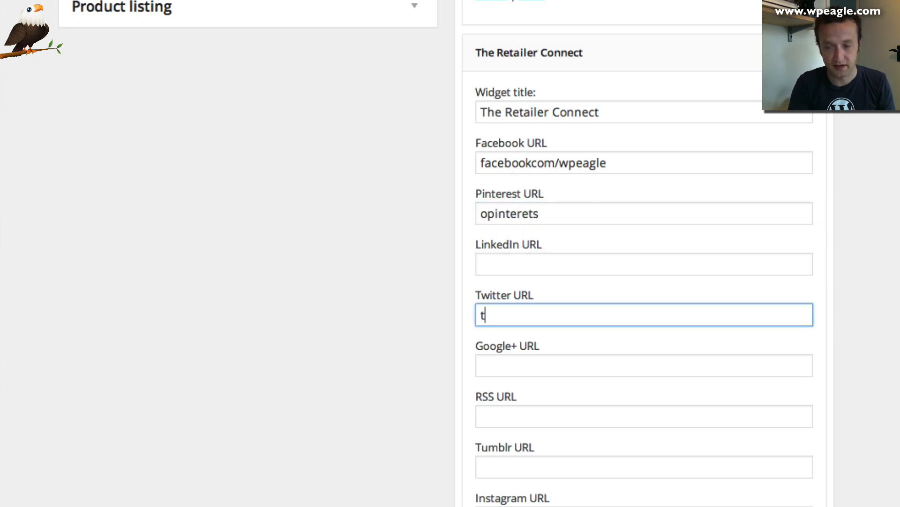
pyautogui.write('witter.com/')
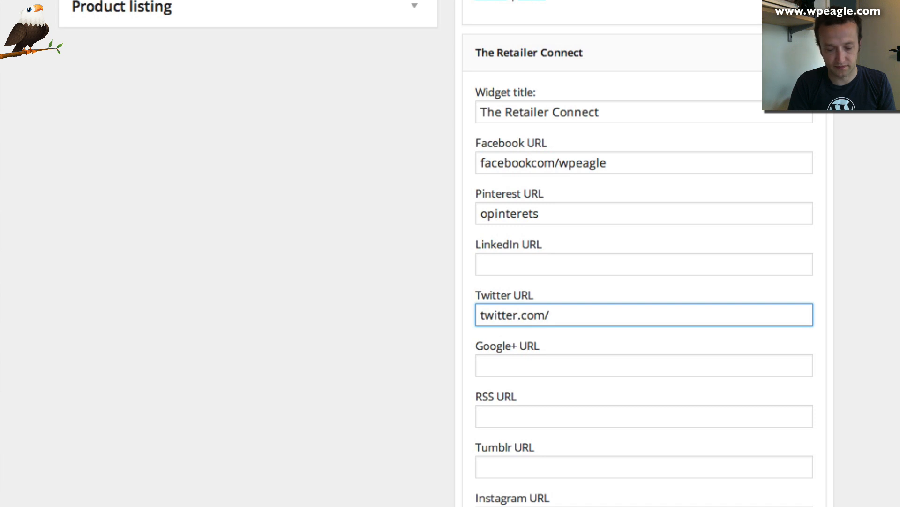
pyautogui.write('wordpresseag;e')
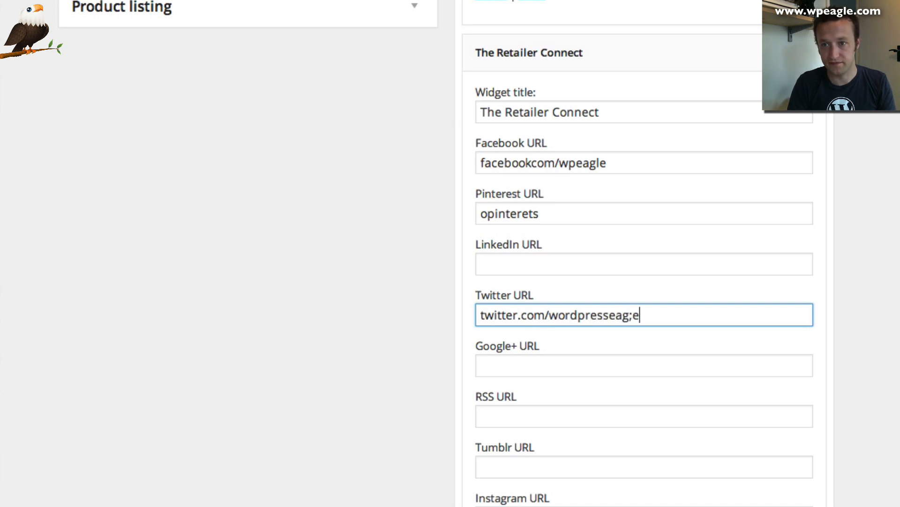
pyautogui.press('Tab')
pyautogui.write('twi')
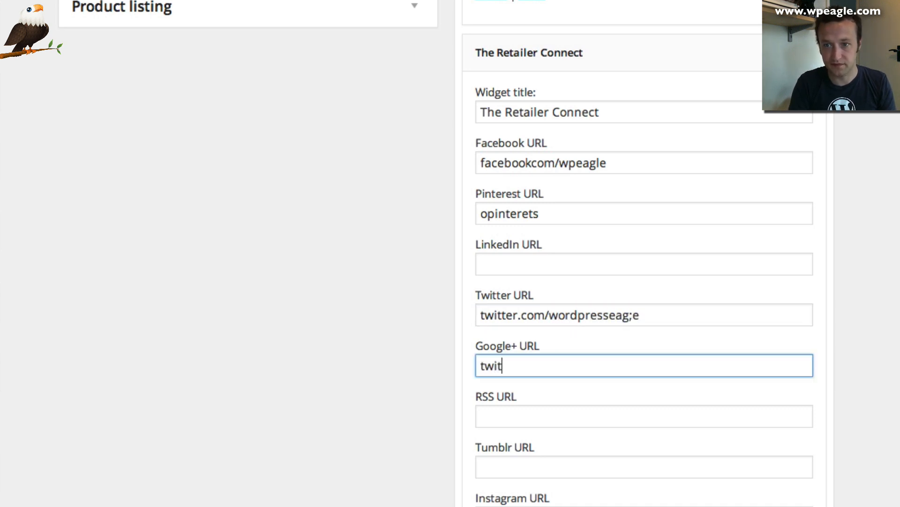
pyautogui.press('BackSpace')
pyautogui.press('BackSpace')
pyautogui.write('google.com/w')
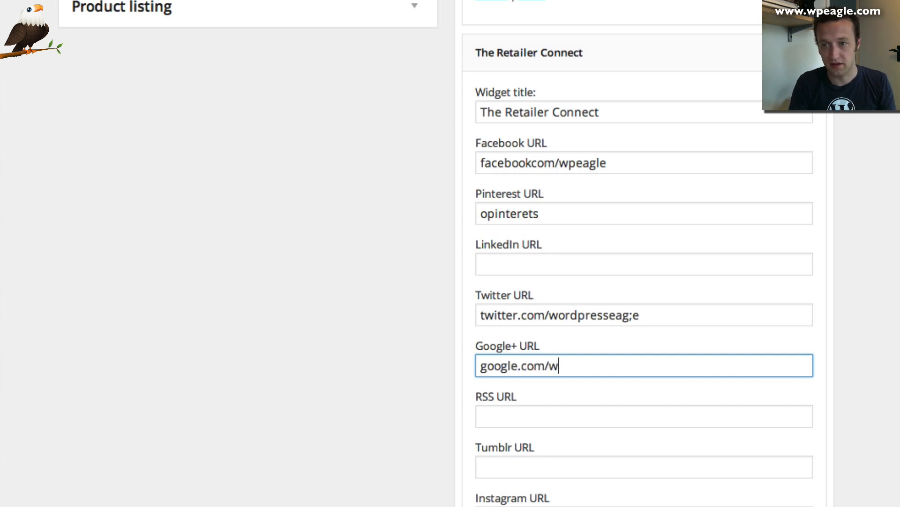
pyautogui.write('peagle')
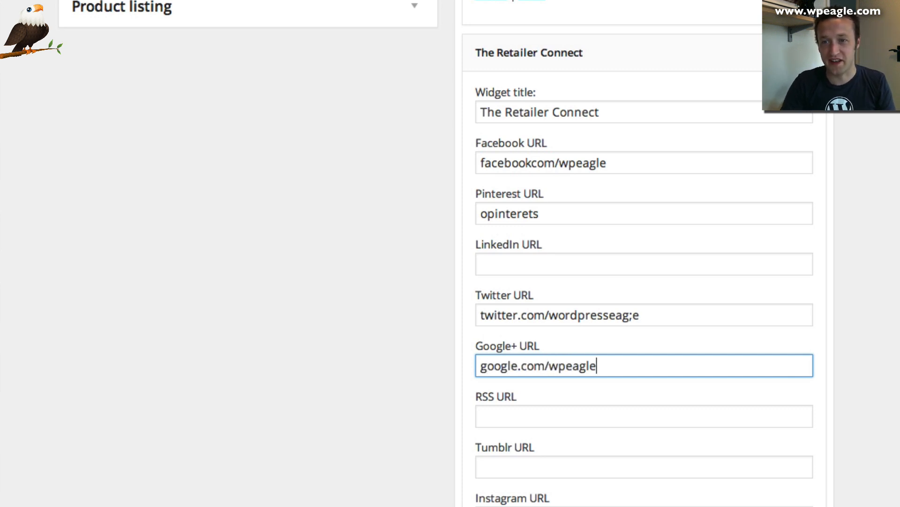
# Set the YouTube link to youtube.com/wpeagle and save the widget
pyautogui.scroll(-3, 666, 204)
pyautogui.click(572, 438)
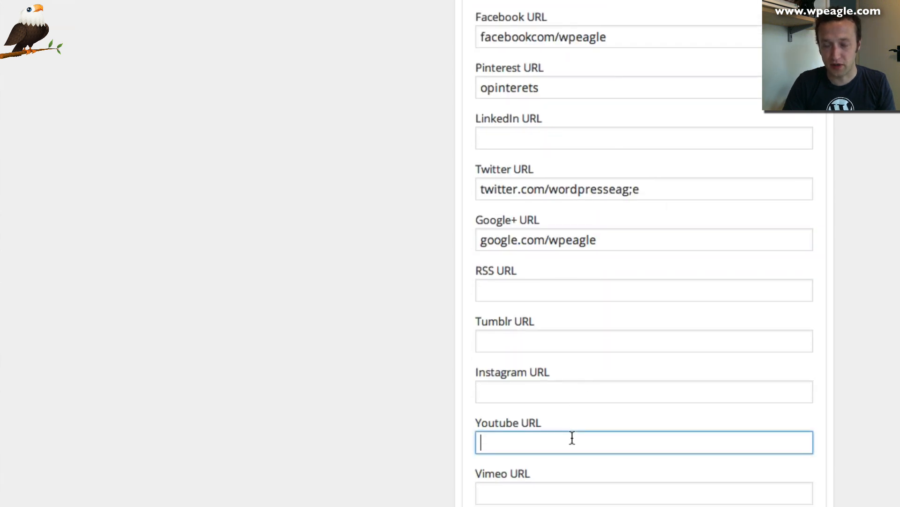
pyautogui.write('youtuibe')
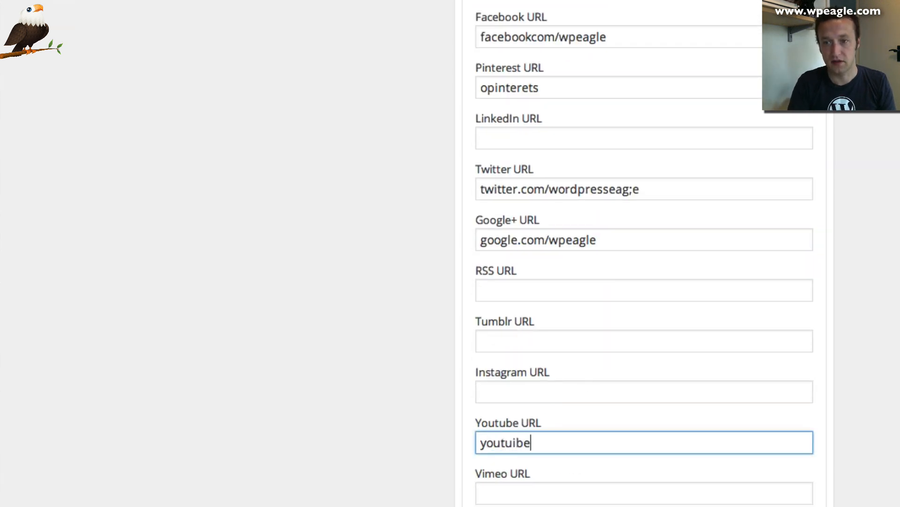
pyautogui.press('BackSpace')
pyautogui.press('BackSpace')
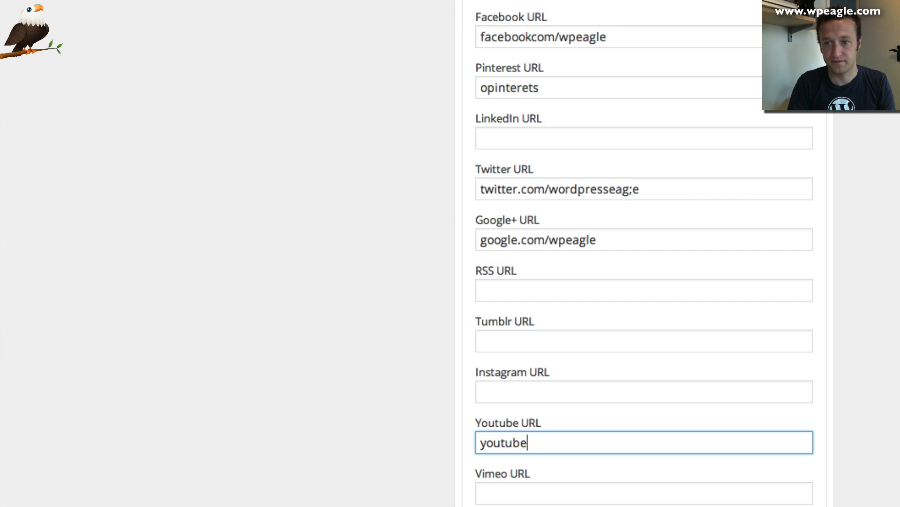
pyautogui.write('.com/wpeagle')
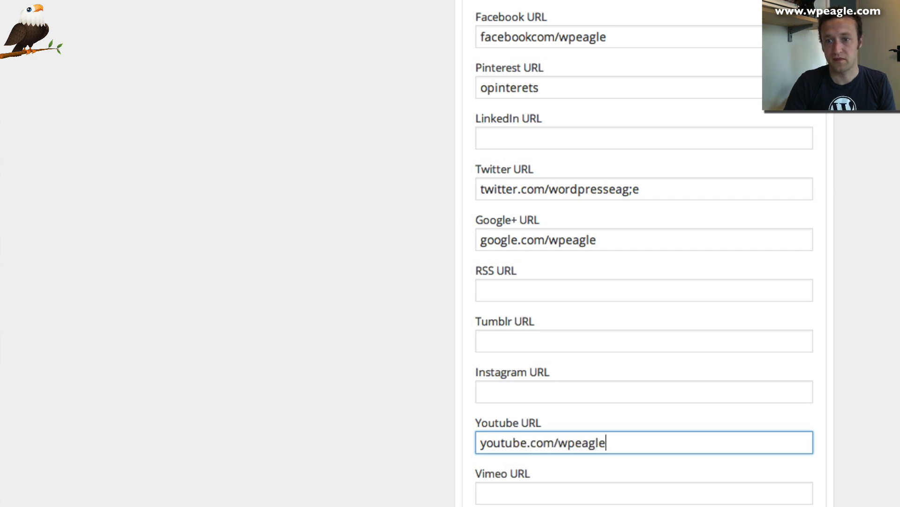
pyautogui.scroll(-7, 577, 438)
pyautogui.click(780, 460)
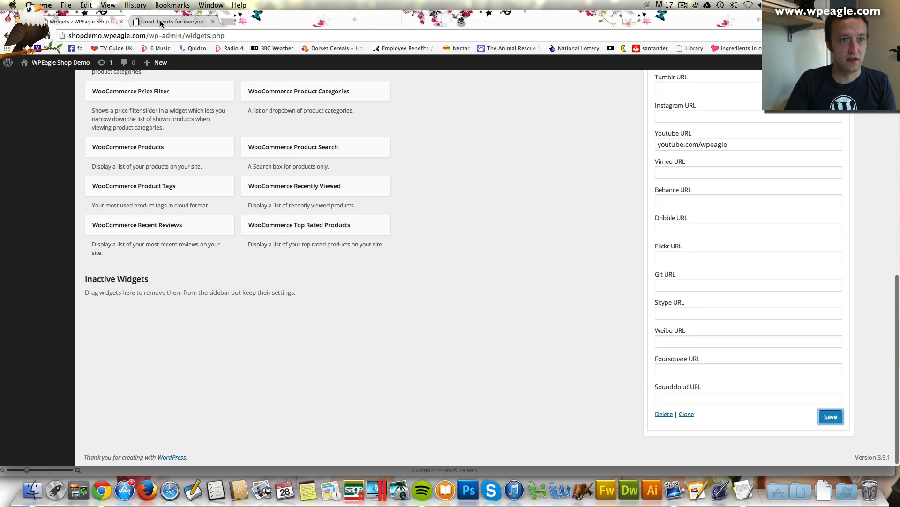
pyautogui.click(162, 22)
# Reload the shop page, inspect the footer's five social icons, and return to the widget settings
pyautogui.click(34, 36)
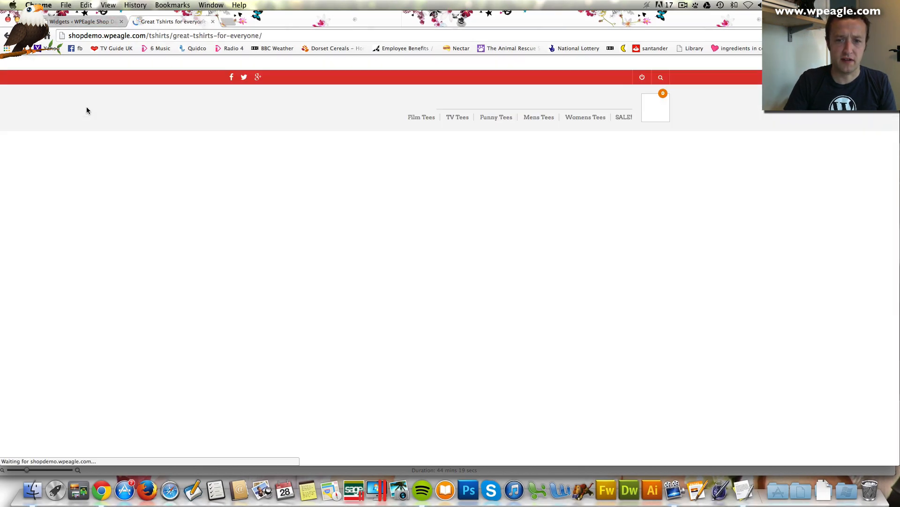
pyautogui.scroll(-3, 87, 110)
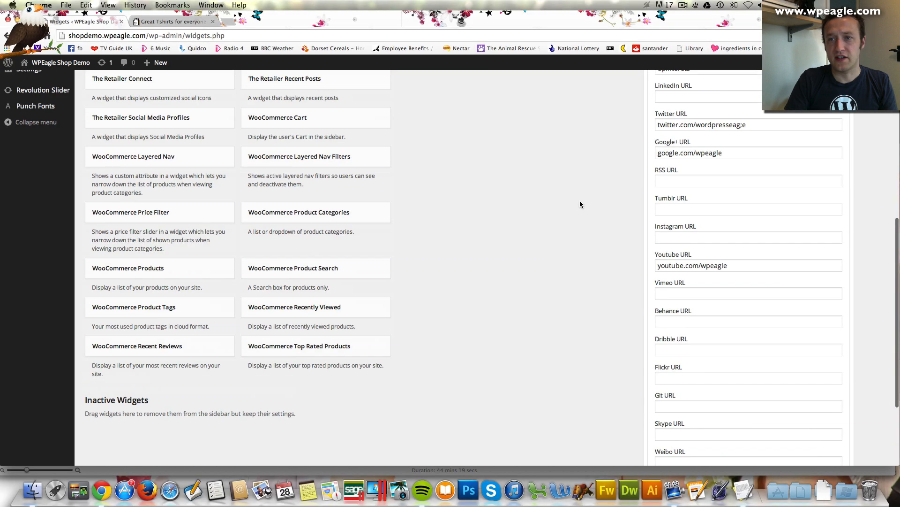
pyautogui.scroll(10, 579, 200)
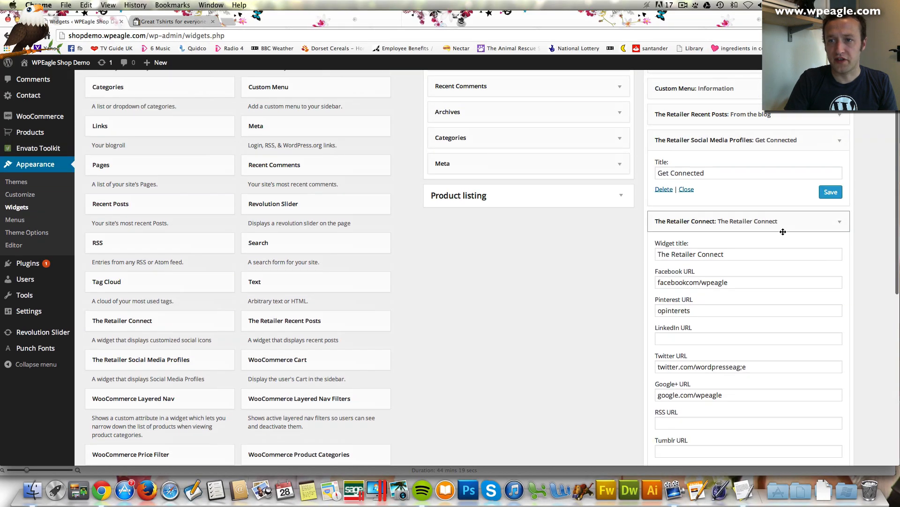
pyautogui.scroll(3, 783, 231)
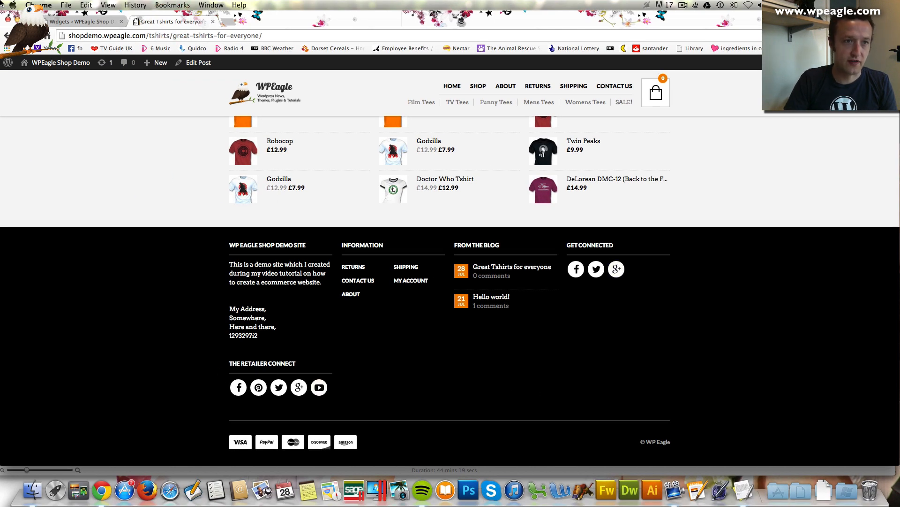
pyautogui.click(77, 21)
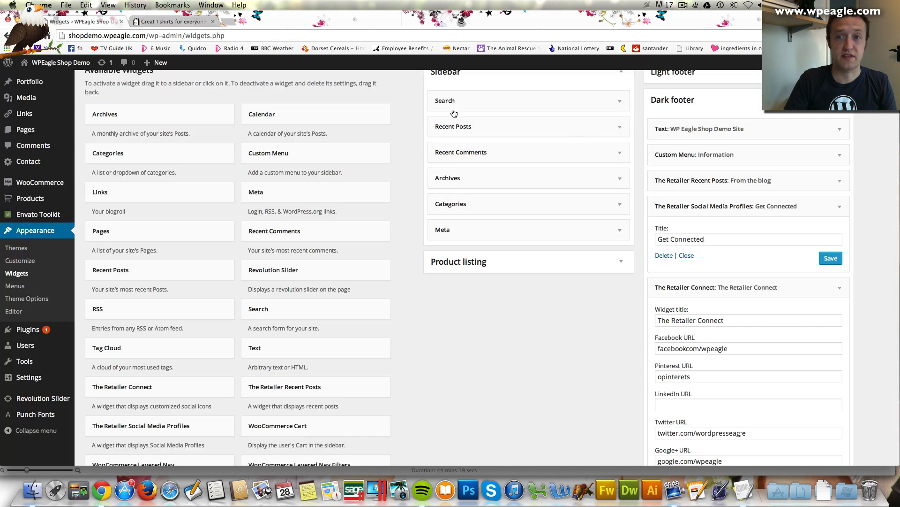
pyautogui.click(666, 255)
pyautogui.scroll(-10, 751, 299)
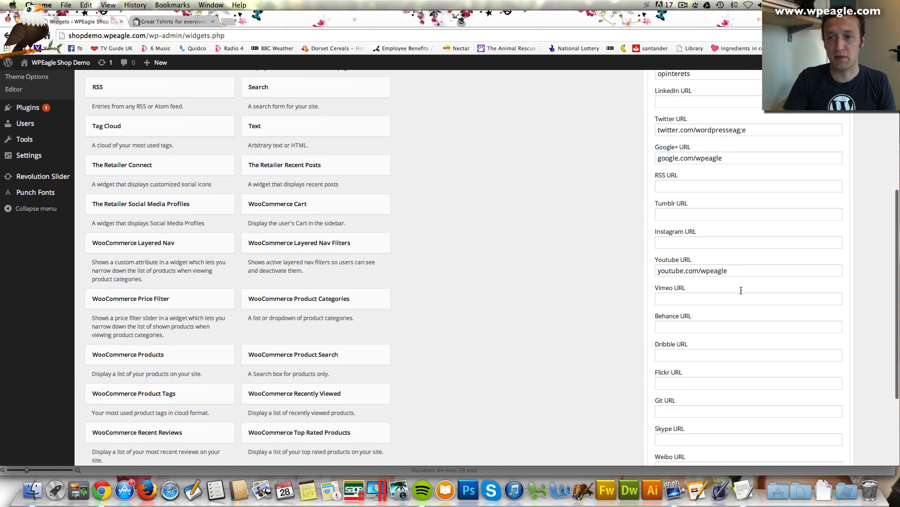
pyautogui.click(173, 21)
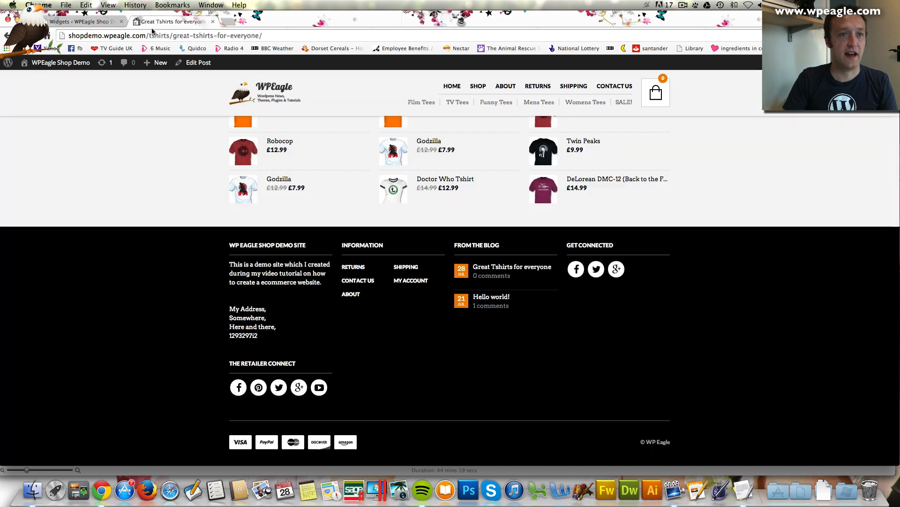
pyautogui.press('super+r')
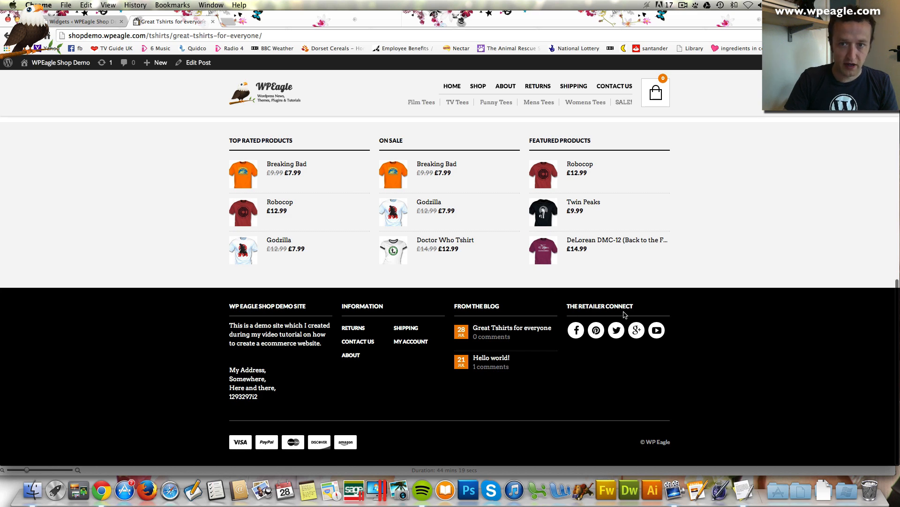
pyautogui.click(60, 16)
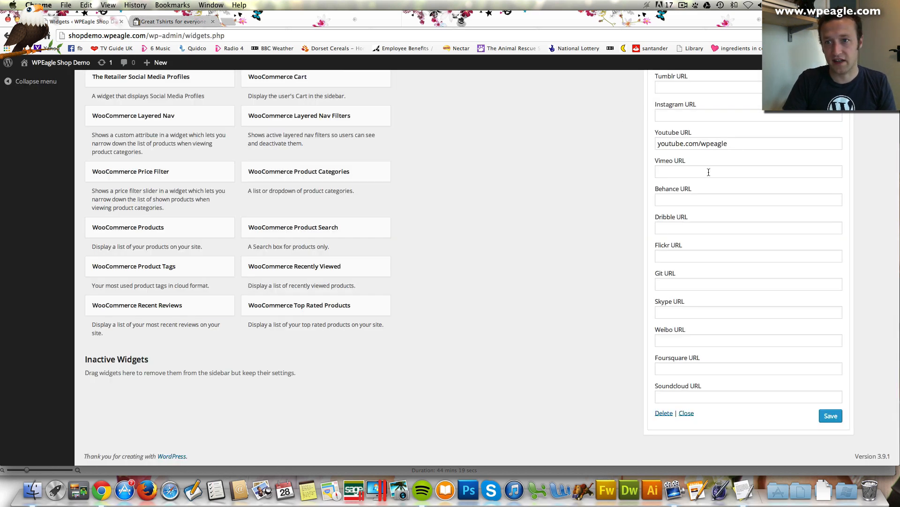
# Replace the Retailer Connect widget title with 'Connect with us' and save it
pyautogui.scroll(15, 710, 171)
pyautogui.moveTo(724, 278); pyautogui.dragTo(608, 278)
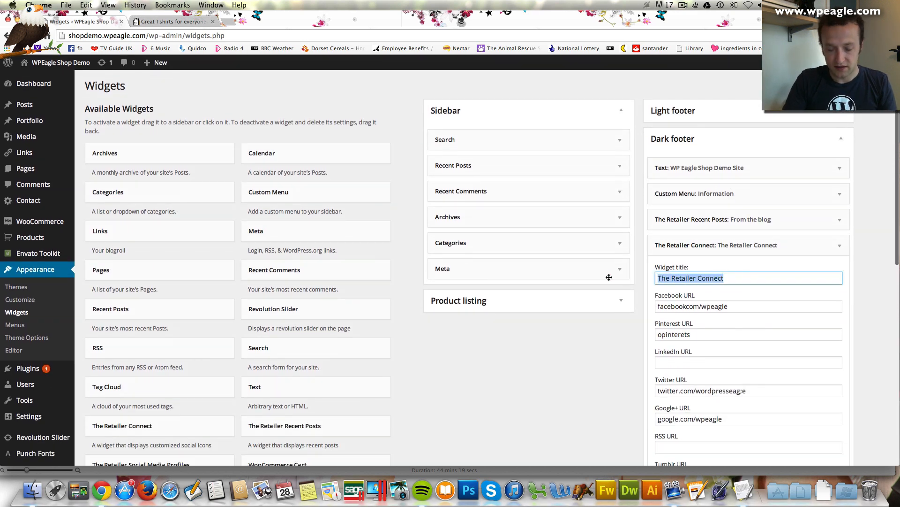
pyautogui.write('Connet')
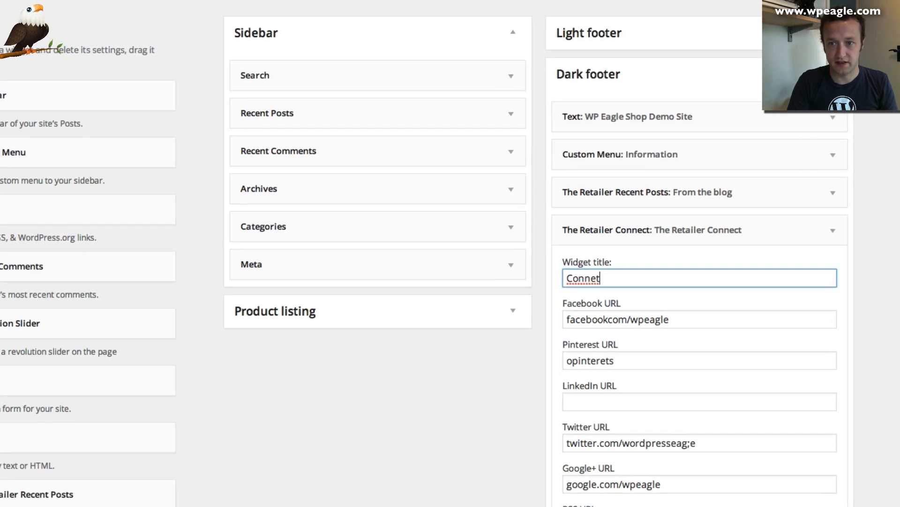
pyautogui.press('BackSpace')
pyautogui.write('ct')
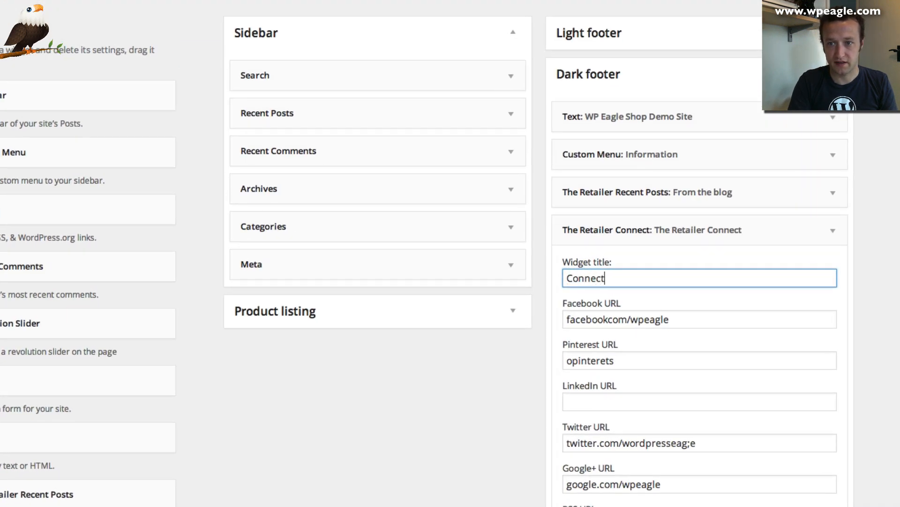
pyautogui.write(' with us')
pyautogui.scroll(-12, 604, 277)
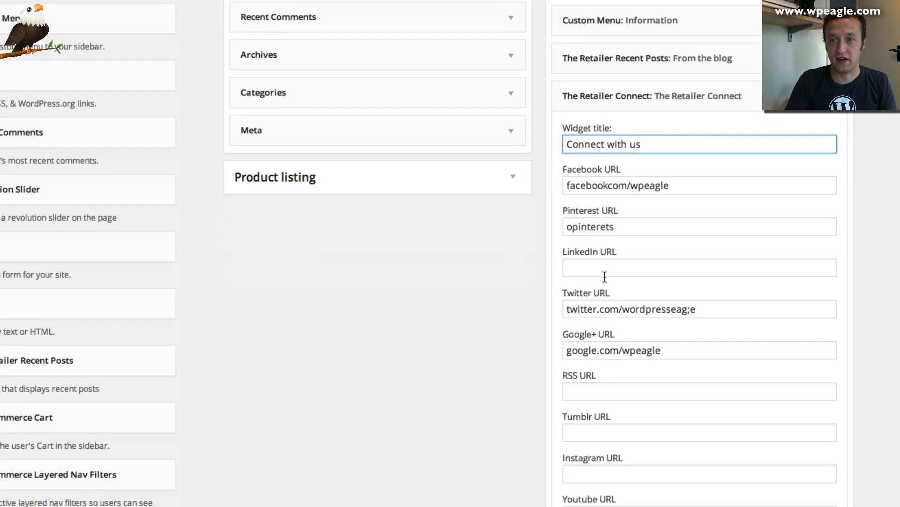
pyautogui.click(819, 479)
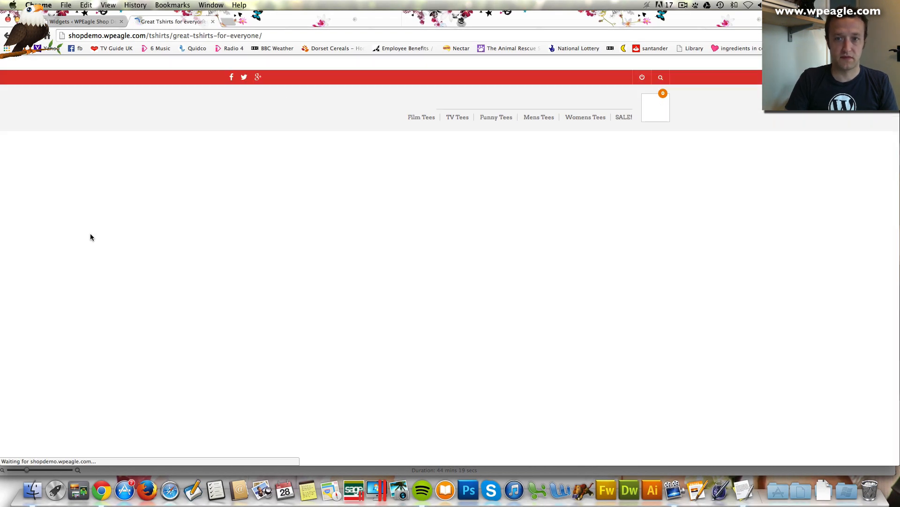
# Check the footer heading reads CONNECT WITH US, then go to the site's About page
pyautogui.scroll(6, 180, 228)
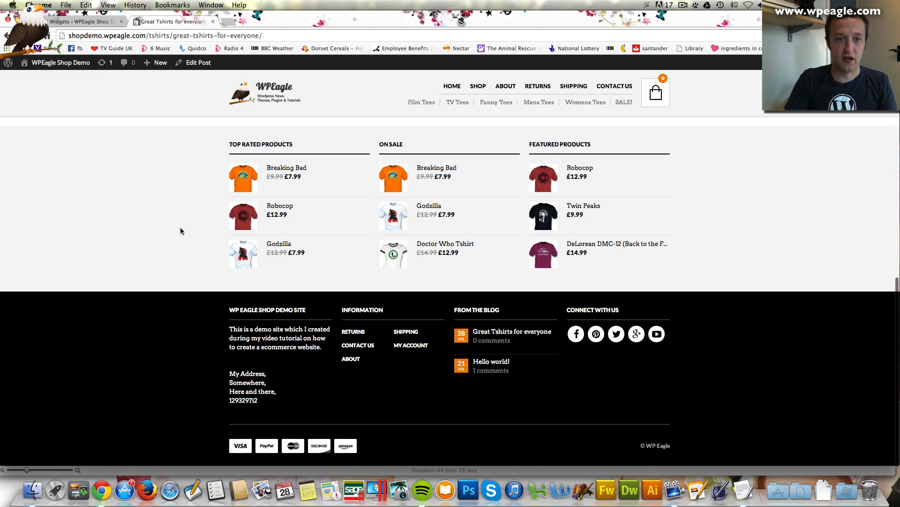
pyautogui.scroll(5, 181, 231)
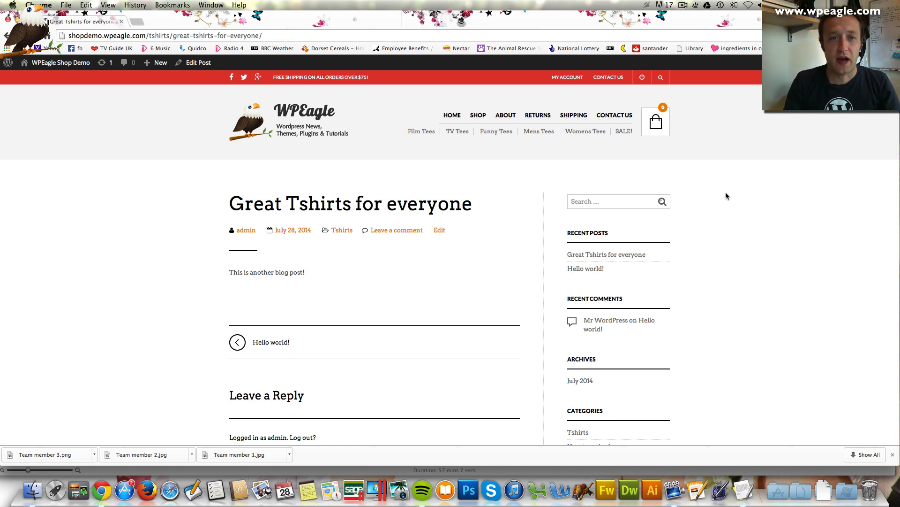
pyautogui.click(503, 119)
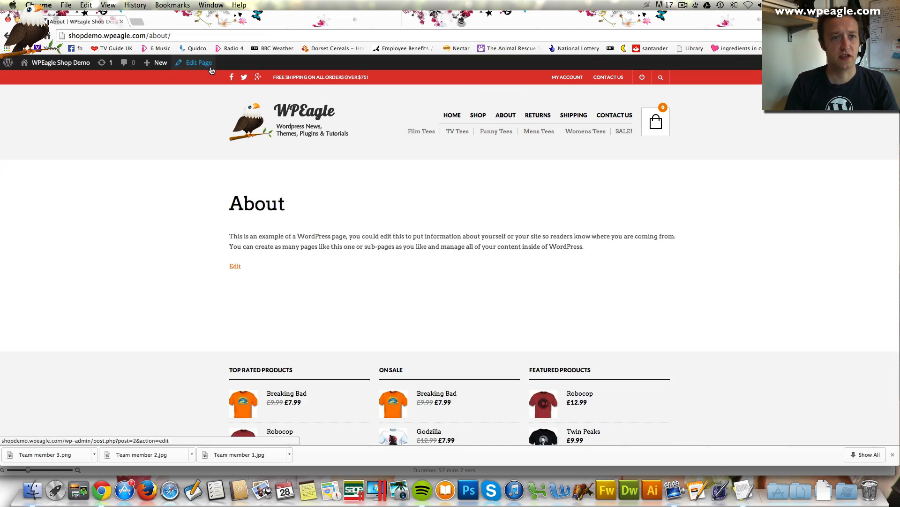
# Open the About page in the editor and delete its sample WordPress paragraph
pyautogui.click(197, 62)
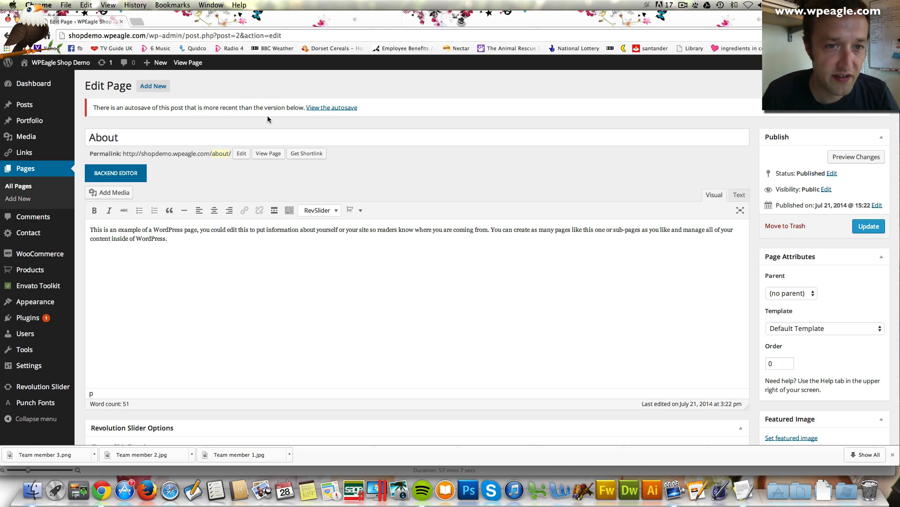
pyautogui.scroll(-1, 243, 249)
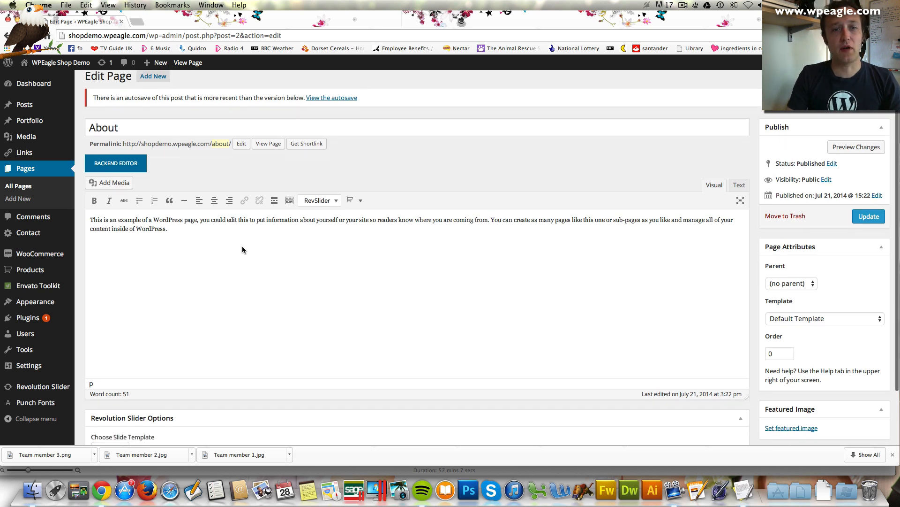
pyautogui.scroll(-3, 229, 238)
pyautogui.moveTo(208, 206); pyautogui.dragTo(84, 187)
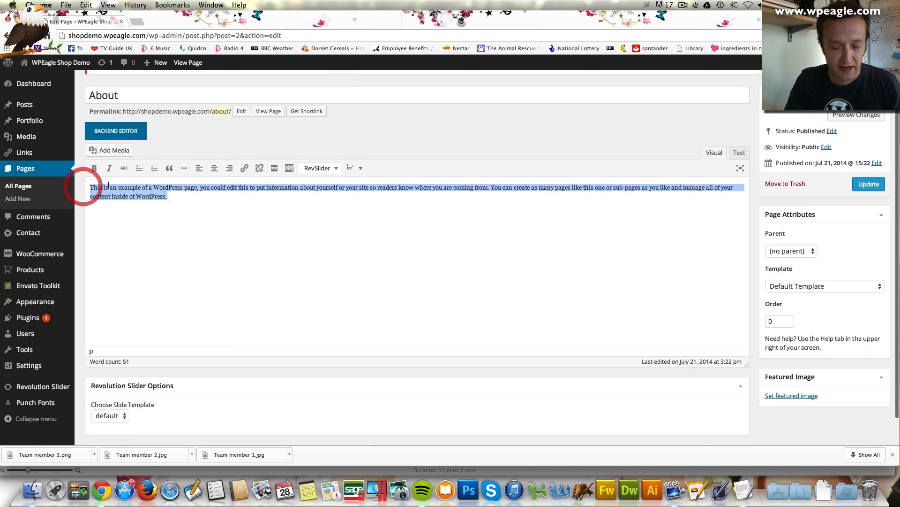
pyautogui.press('BackSpace')
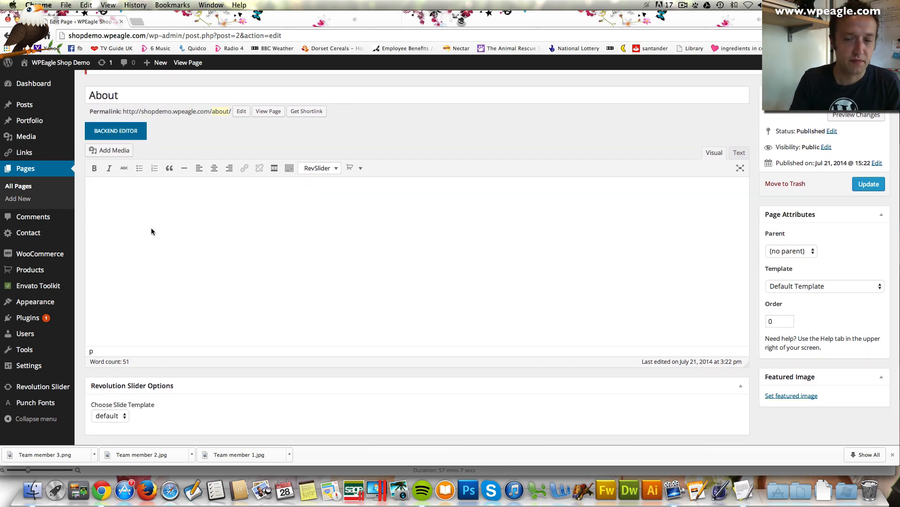
# Switch the About page to the Visual Composer Backend Editor and add a Title / Subtitle element
pyautogui.click(128, 134)
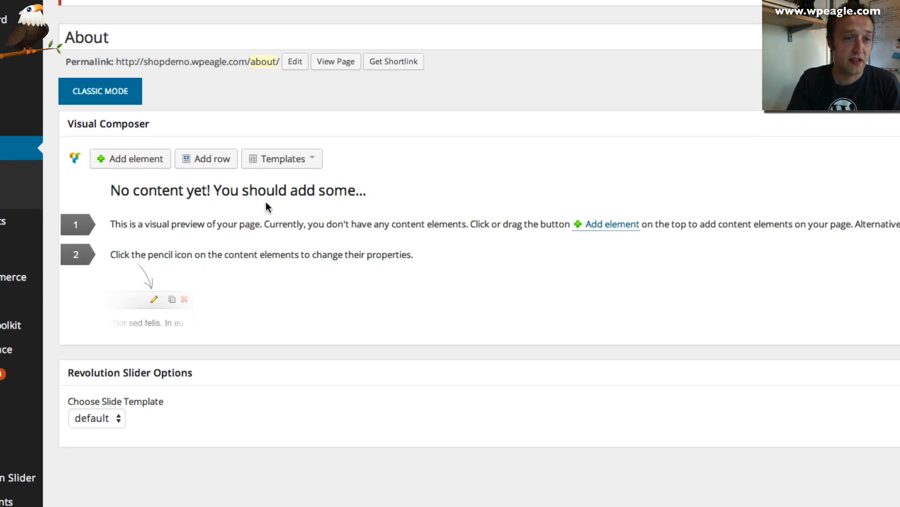
pyautogui.click(130, 160)
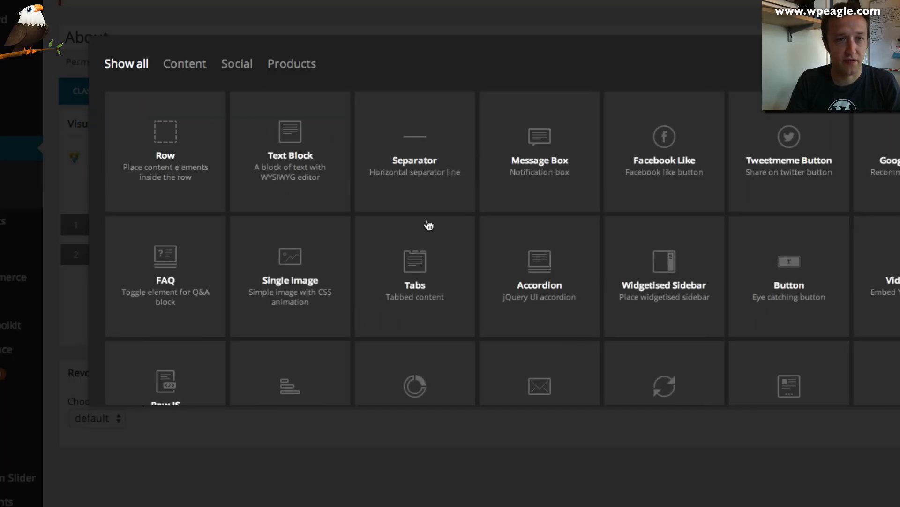
pyautogui.scroll(-3, 498, 191)
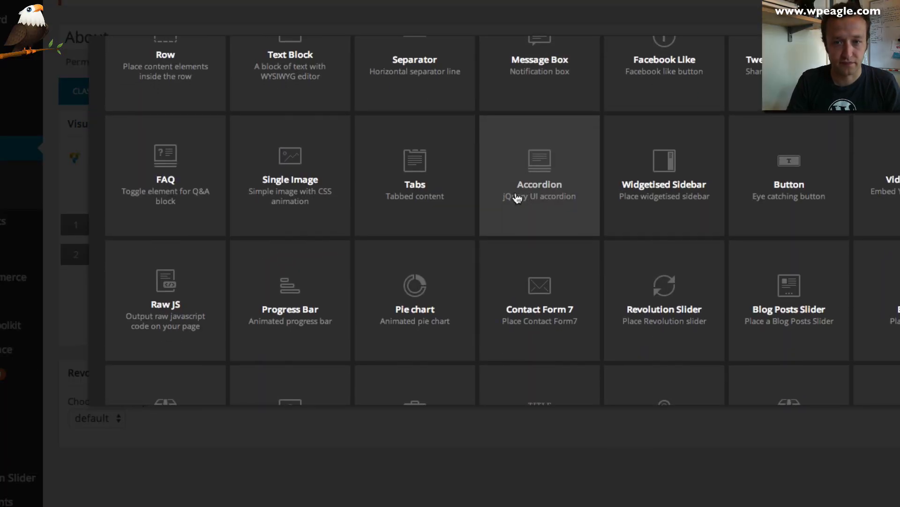
pyautogui.scroll(-2, 517, 199)
pyautogui.scroll(5, 517, 198)
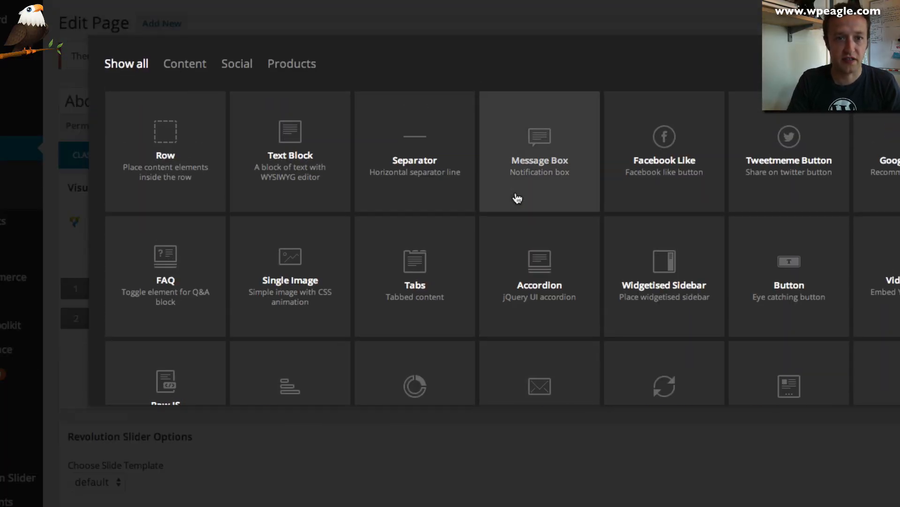
pyautogui.scroll(-3, 516, 195)
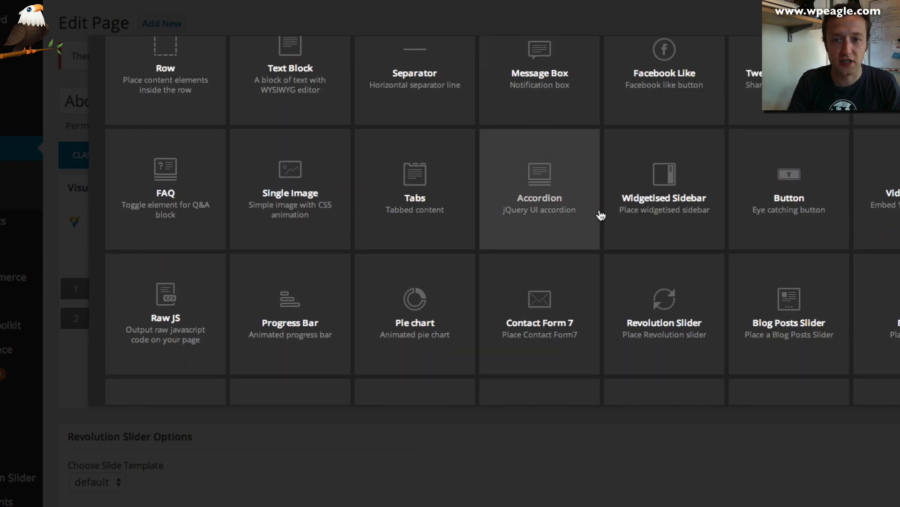
pyautogui.scroll(-5, 600, 214)
pyautogui.click(527, 259)
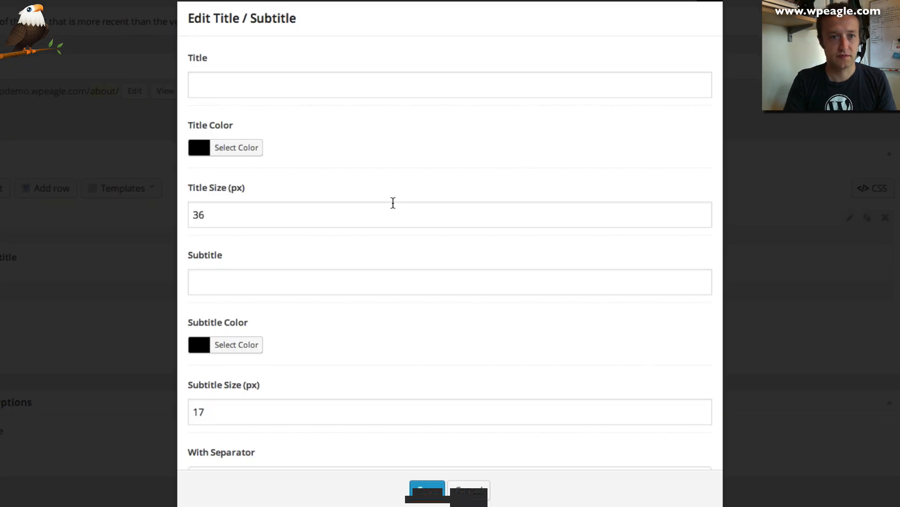
# Enter the title 'We're love tshirts' and the subtitle 'Passionate about cool stuff'
pyautogui.click(489, 119)
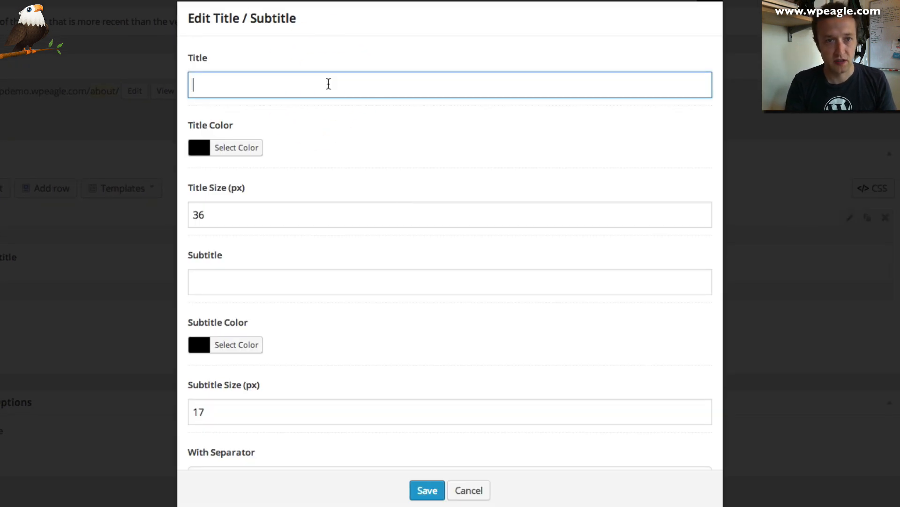
pyautogui.write('Meet the team')
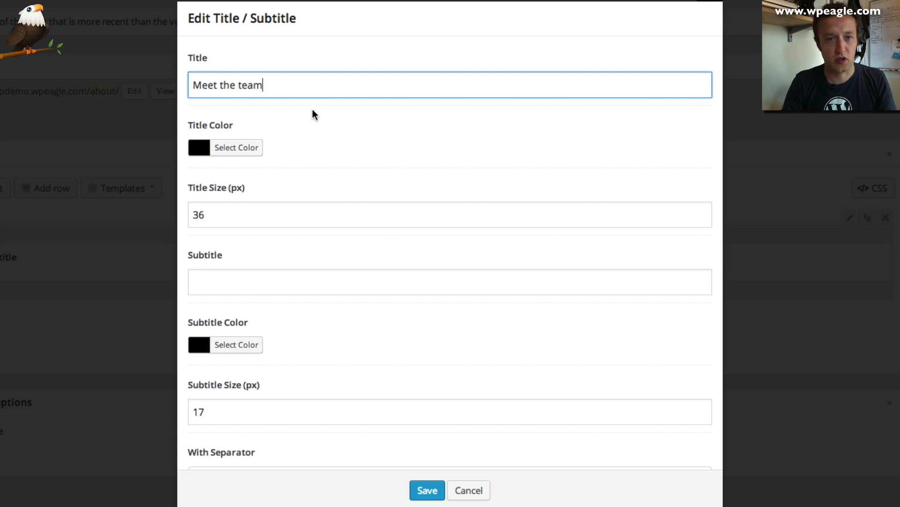
pyautogui.tripleClick(322, 86)
pyautogui.write("We're love ts")
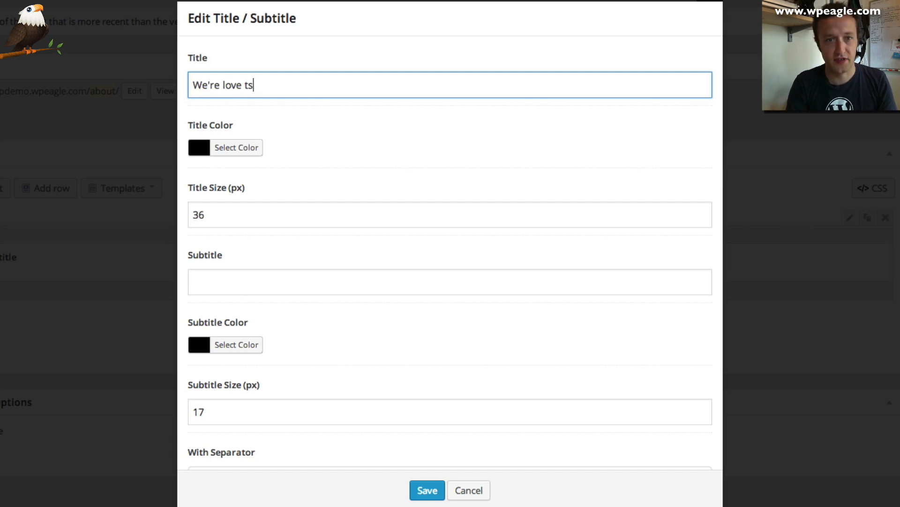
pyautogui.write('hirts')
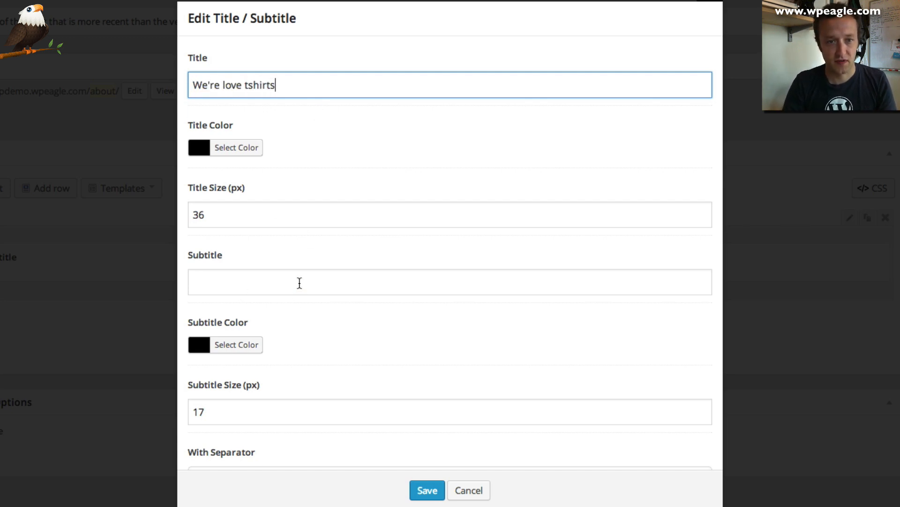
pyautogui.click(300, 281)
pyautogui.write('Passionate about cool stuff')
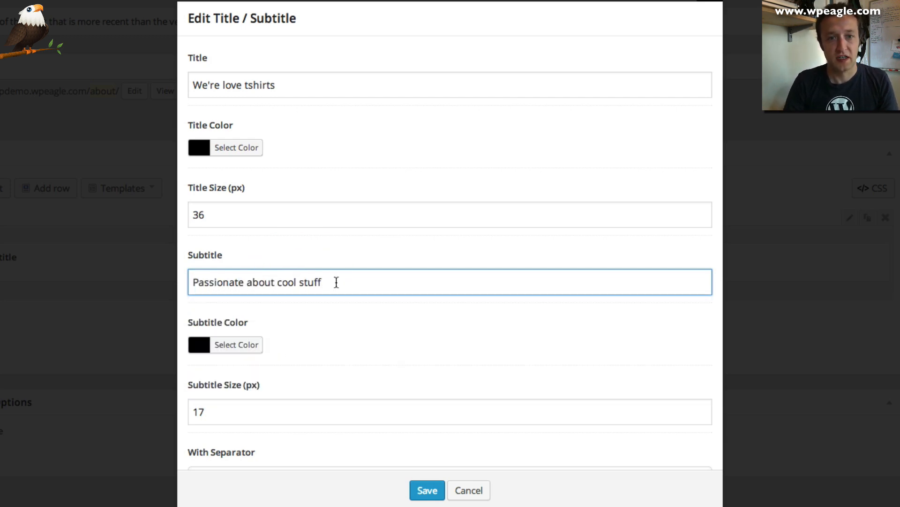
# Colour the title blue and the subtitle green, then save the element
pyautogui.scroll(-3, 357, 279)
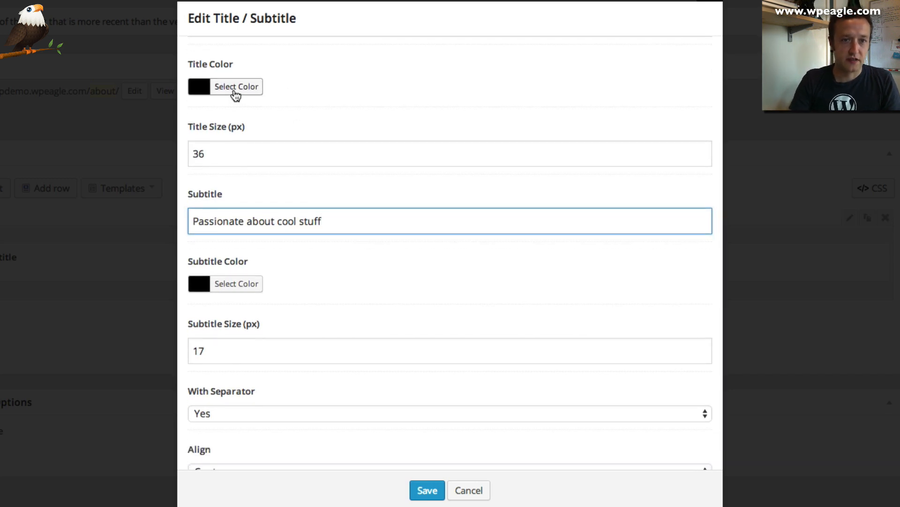
pyautogui.click(236, 88)
pyautogui.click(300, 251)
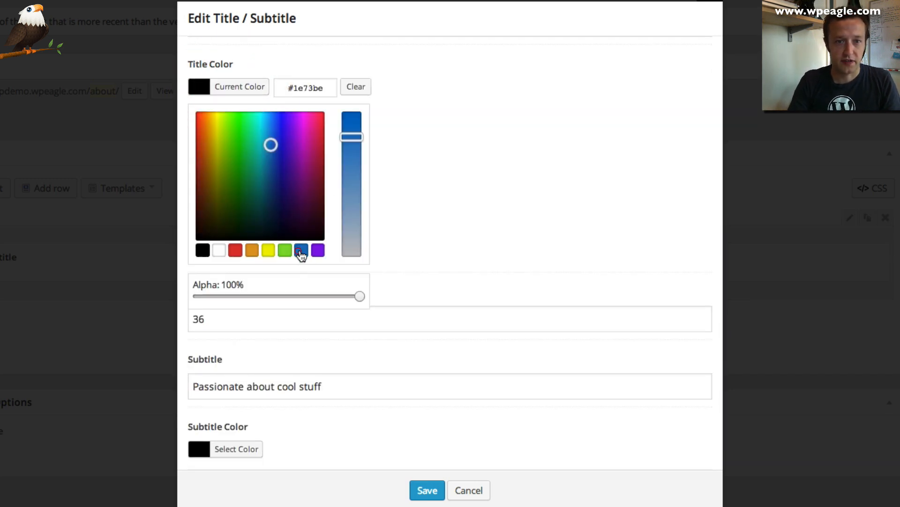
pyautogui.click(502, 170)
pyautogui.scroll(-1, 301, 217)
pyautogui.click(205, 281)
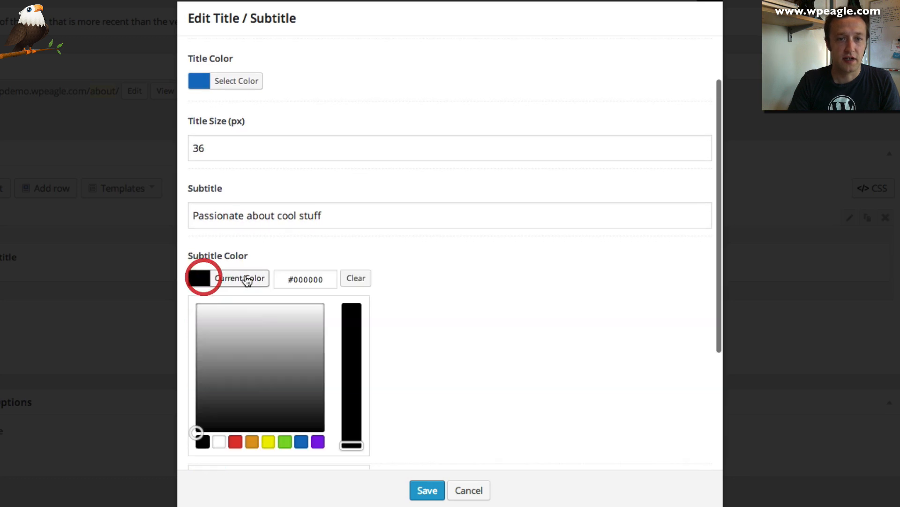
pyautogui.click(273, 396)
pyautogui.click(276, 423)
pyautogui.click(287, 442)
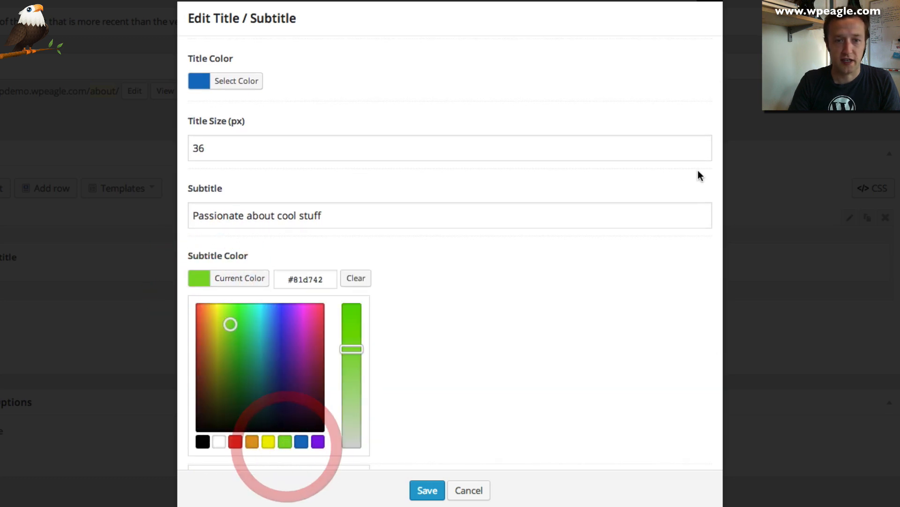
pyautogui.scroll(-1, 573, 243)
pyautogui.click(570, 243)
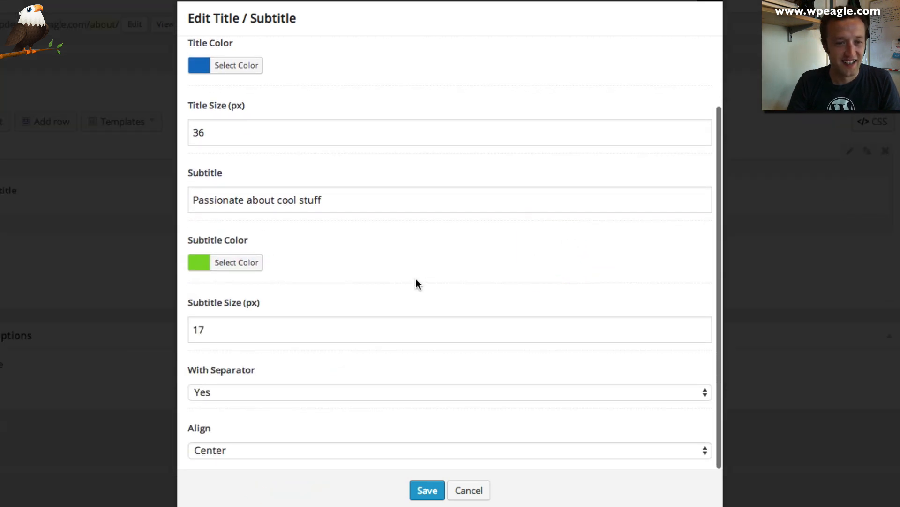
pyautogui.scroll(-1, 401, 338)
pyautogui.click(414, 491)
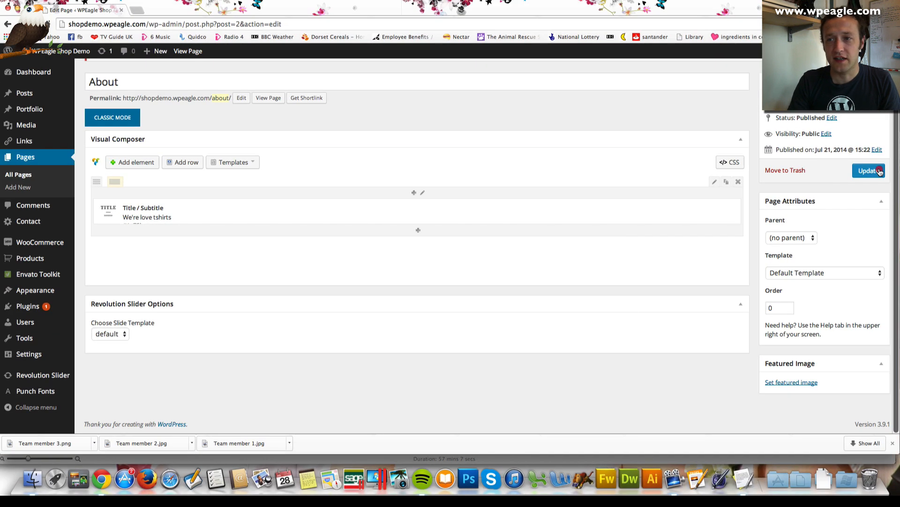
# Update the About page and review the live page's blue title and green subtitle in a new tab
pyautogui.click(869, 170)
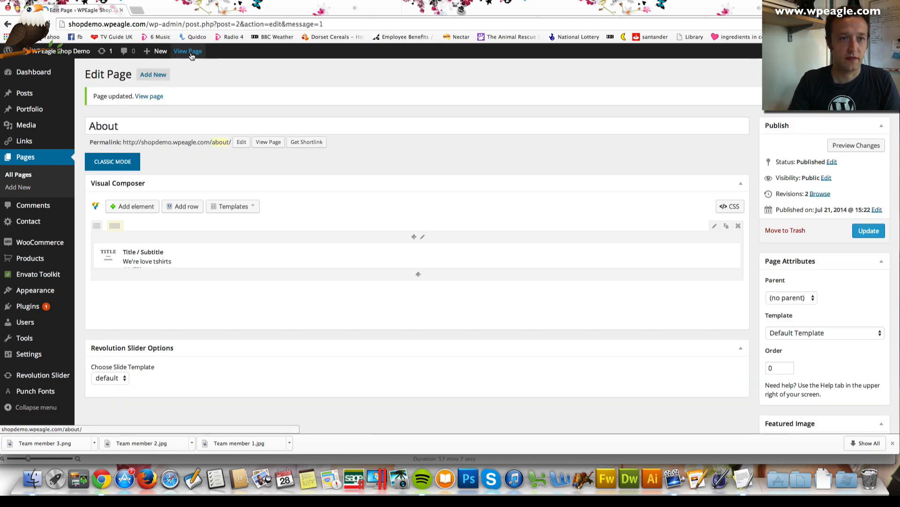
pyautogui.rightClick(191, 52)
pyautogui.click(200, 57)
pyautogui.click(165, 9)
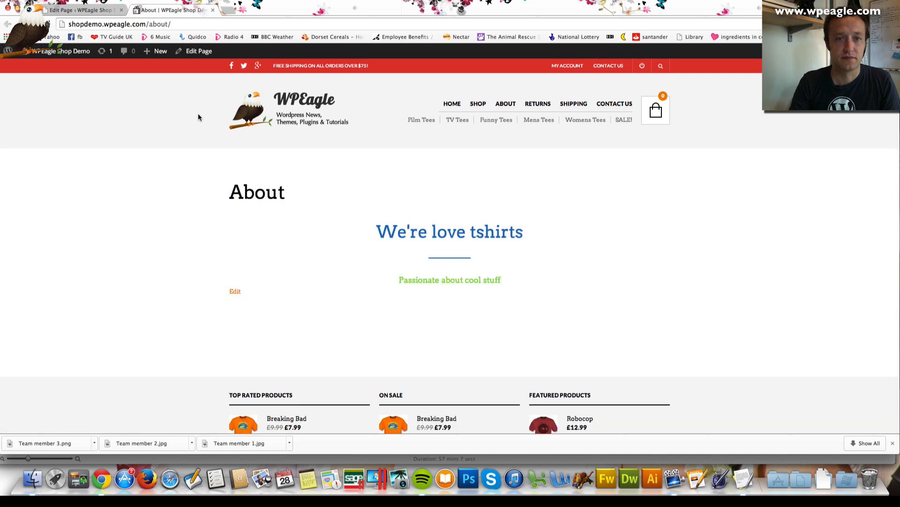
pyautogui.scroll(-1, 198, 118)
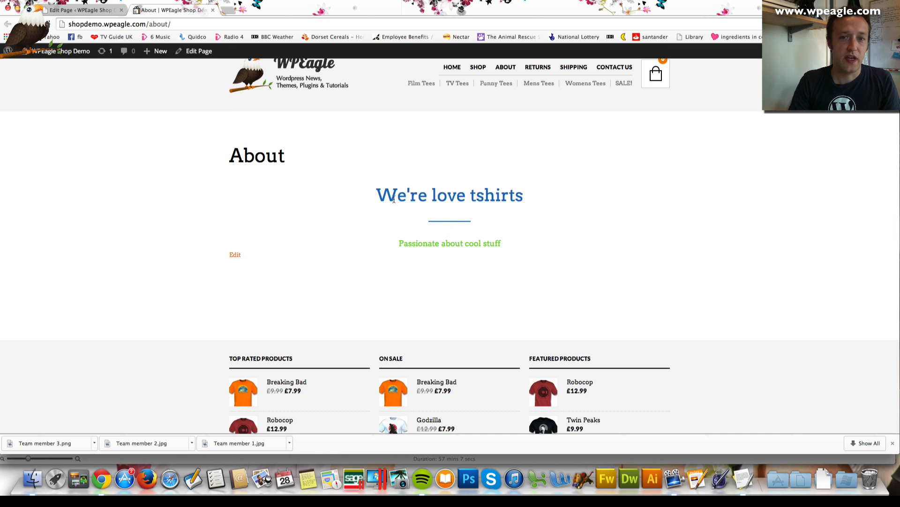
pyautogui.click(70, 10)
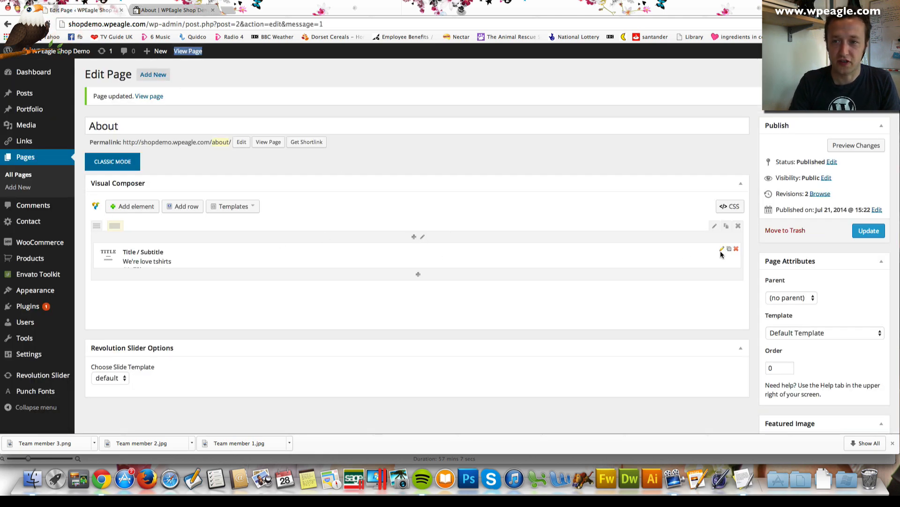
# Set the Title/Subtitle element's title colour to dark red #5b0000 and save
pyautogui.click(721, 249)
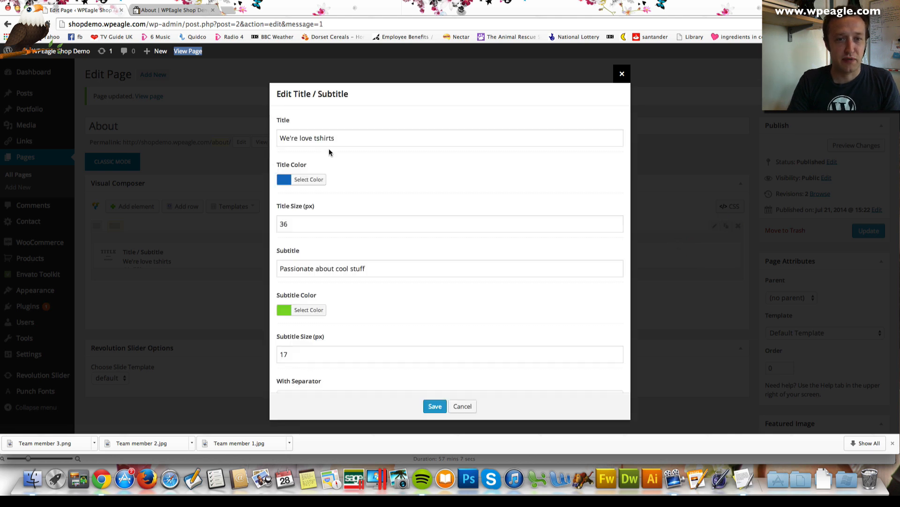
pyautogui.scroll(-2, 319, 268)
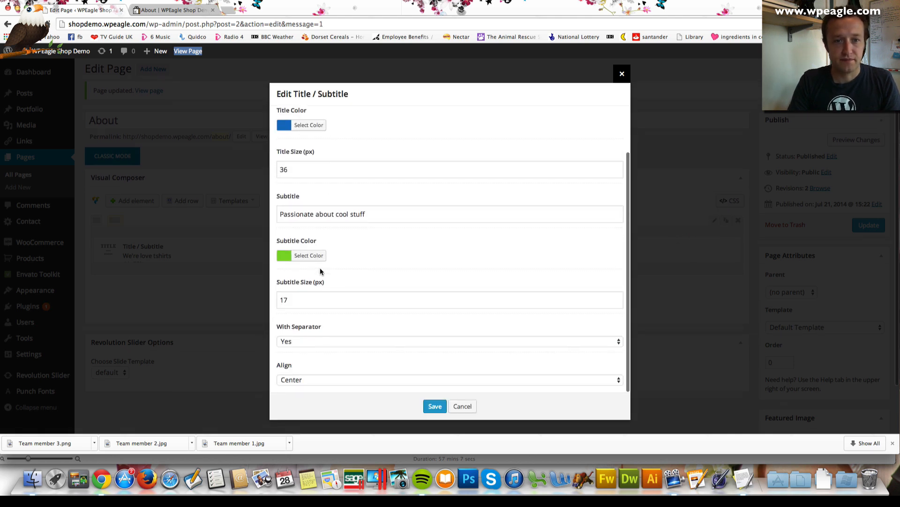
pyautogui.scroll(3, 327, 176)
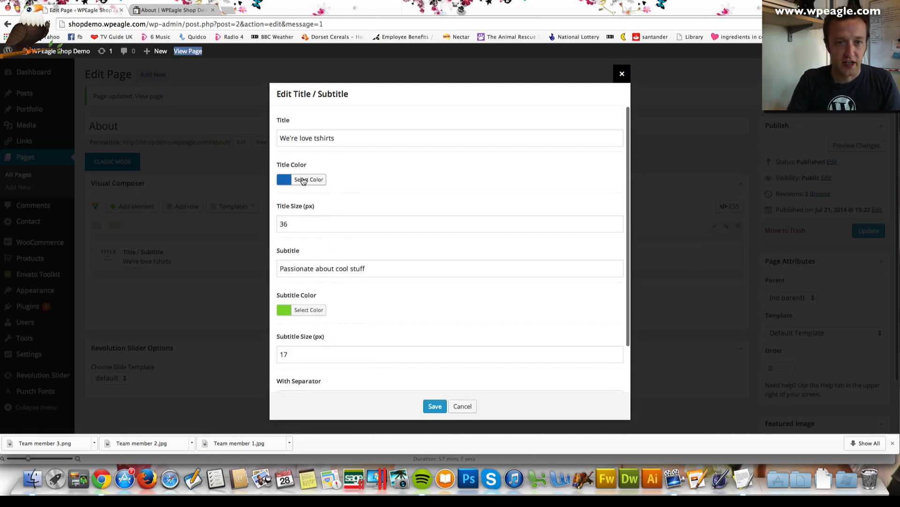
pyautogui.click(305, 180)
pyautogui.moveTo(332, 218)
pyautogui.mouseDown()
pyautogui.moveTo(289, 234)
pyautogui.moveTo(279, 282)
pyautogui.moveTo(299, 271)
pyautogui.moveTo(282, 231)
pyautogui.moveTo(282, 250)
pyautogui.mouseUp()
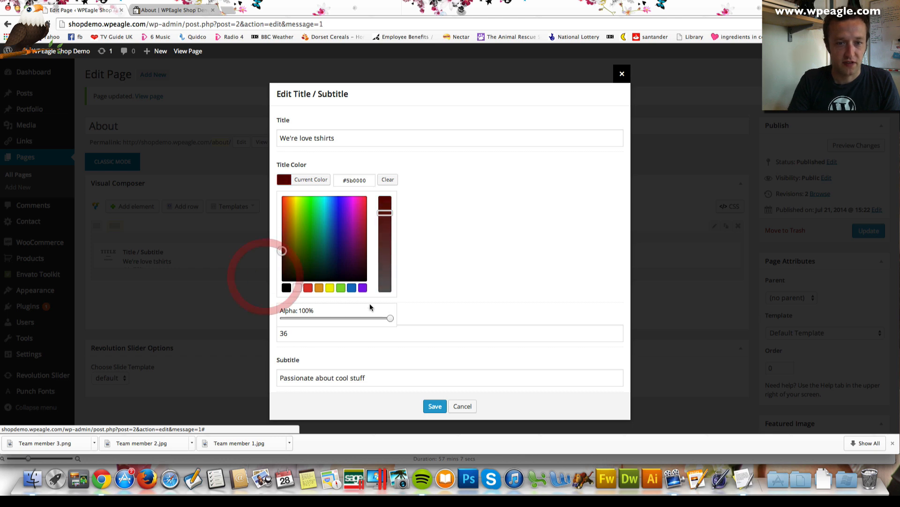
pyautogui.click(434, 406)
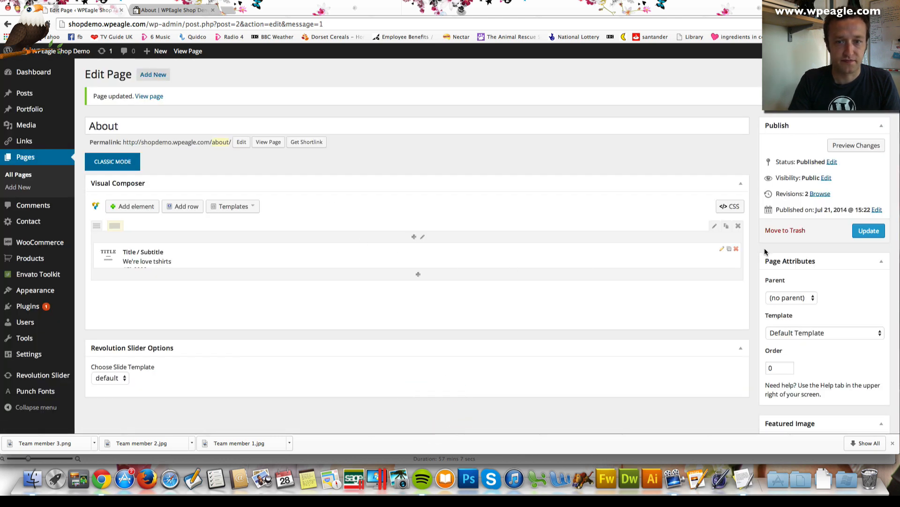
# Correct the title text from "We're love tshirts" to "We love tshirts" and save
pyautogui.scroll(-1, 713, 260)
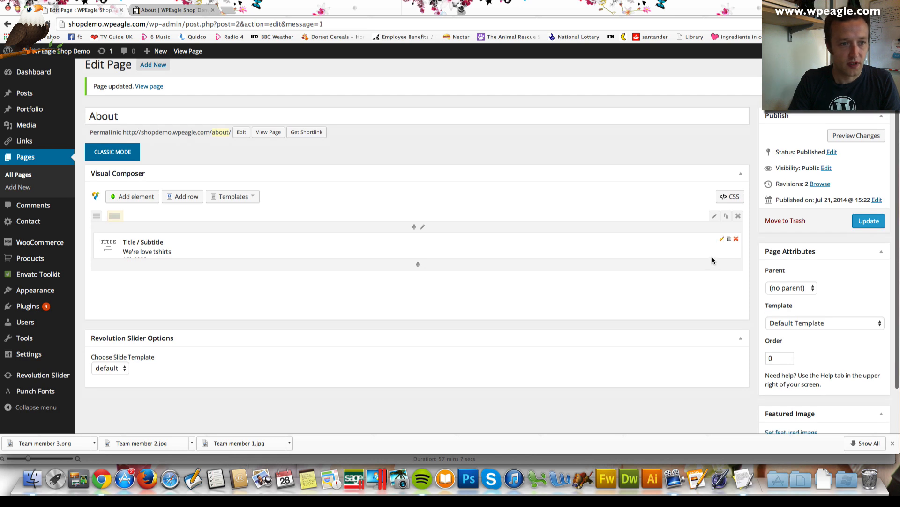
pyautogui.click(722, 239)
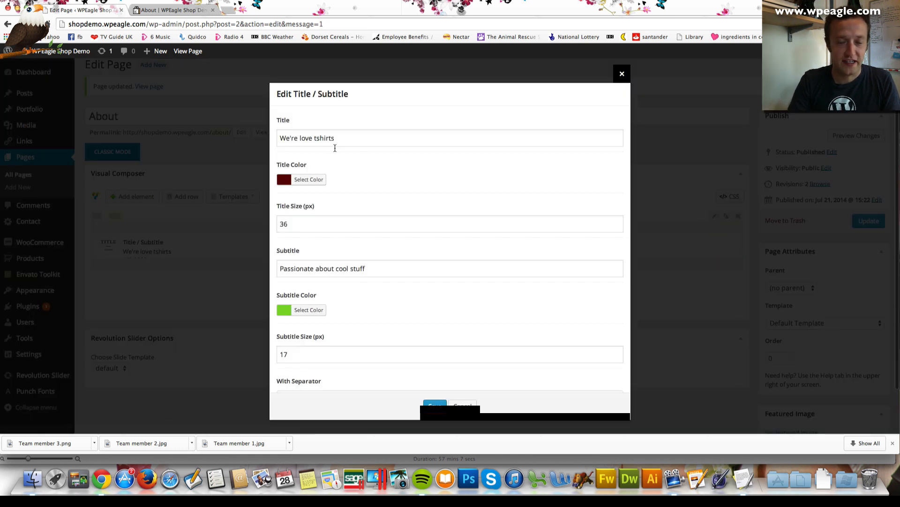
pyautogui.click(291, 138)
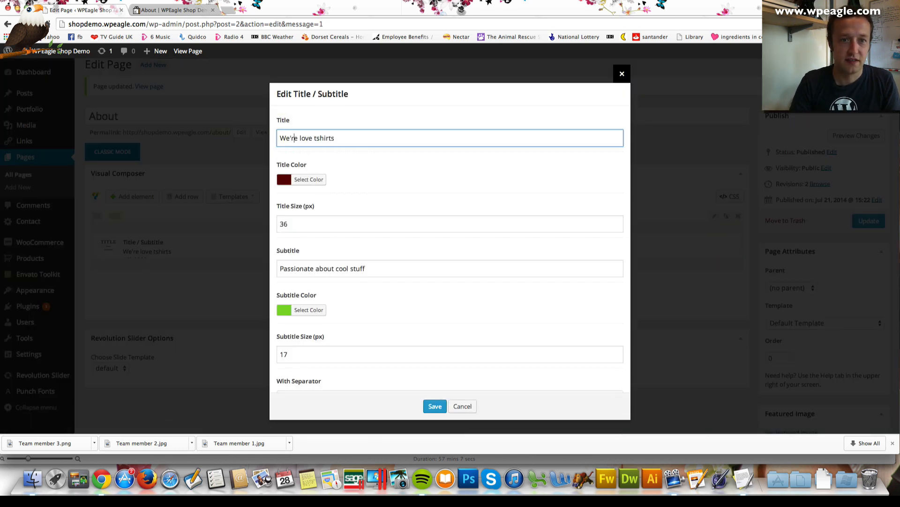
pyautogui.press('BackSpace')
pyautogui.press('BackSpace')
pyautogui.press('BackSpace')
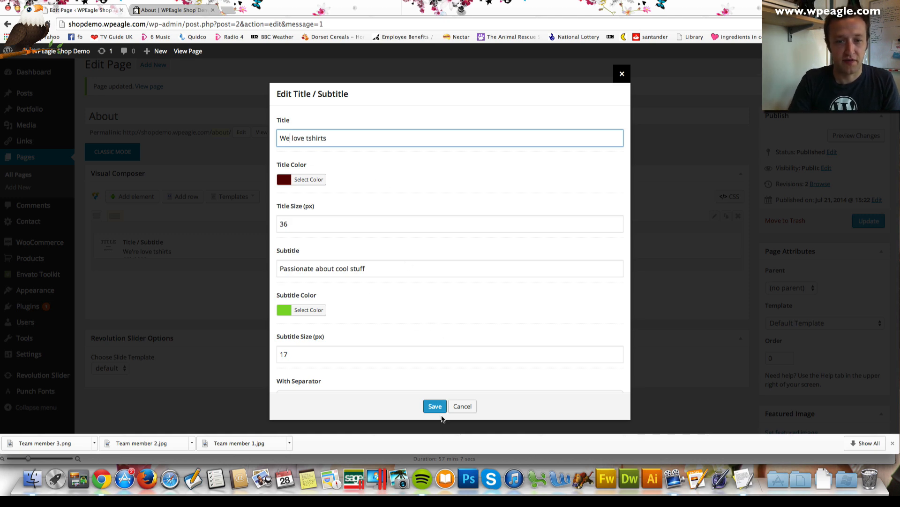
pyautogui.click(437, 407)
# Apply the 100% Width page template, update the About page, and reload it live
pyautogui.click(799, 323)
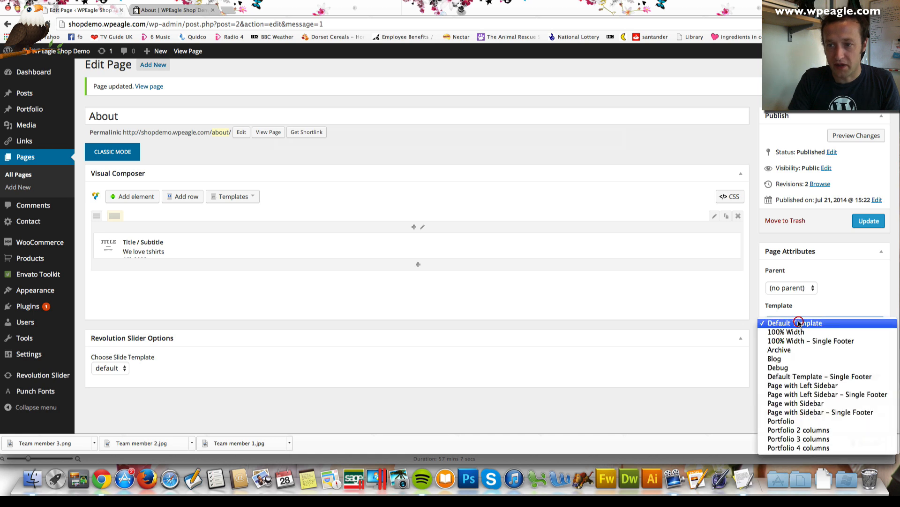
pyautogui.click(806, 332)
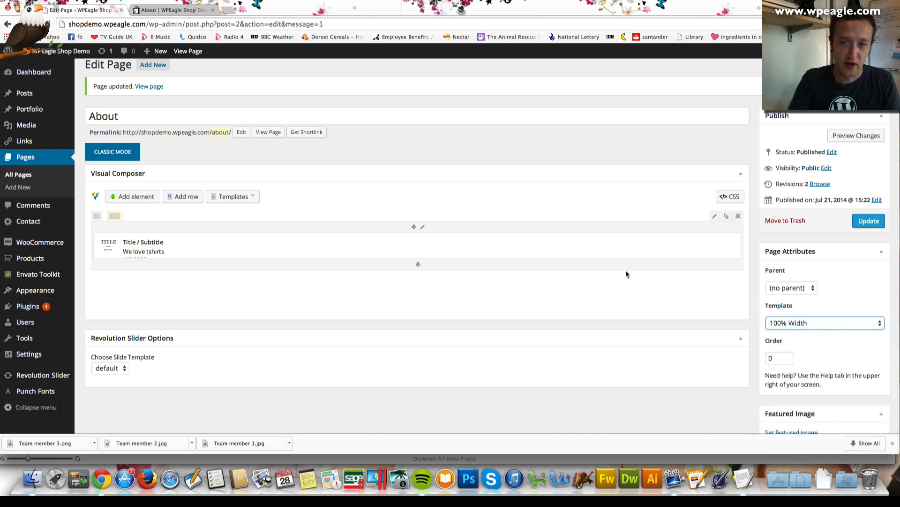
pyautogui.scroll(-1, 549, 267)
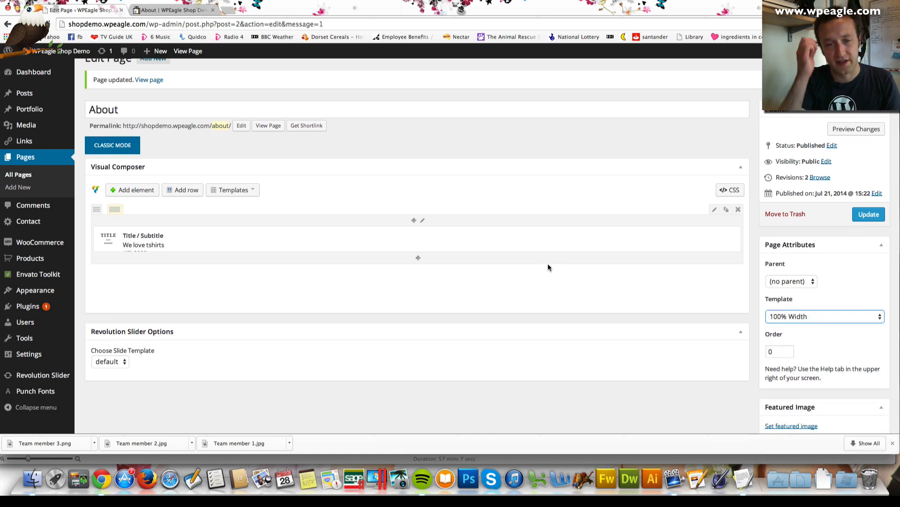
pyautogui.click(868, 214)
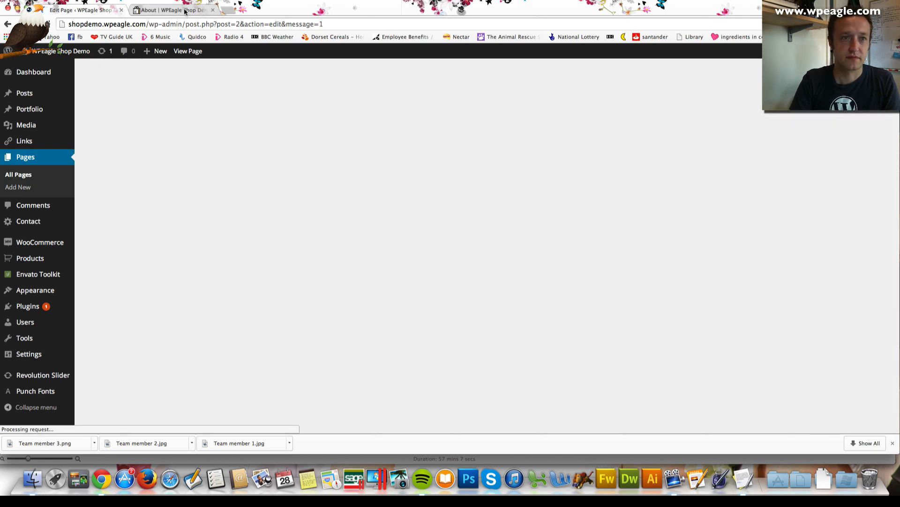
pyautogui.click(183, 10)
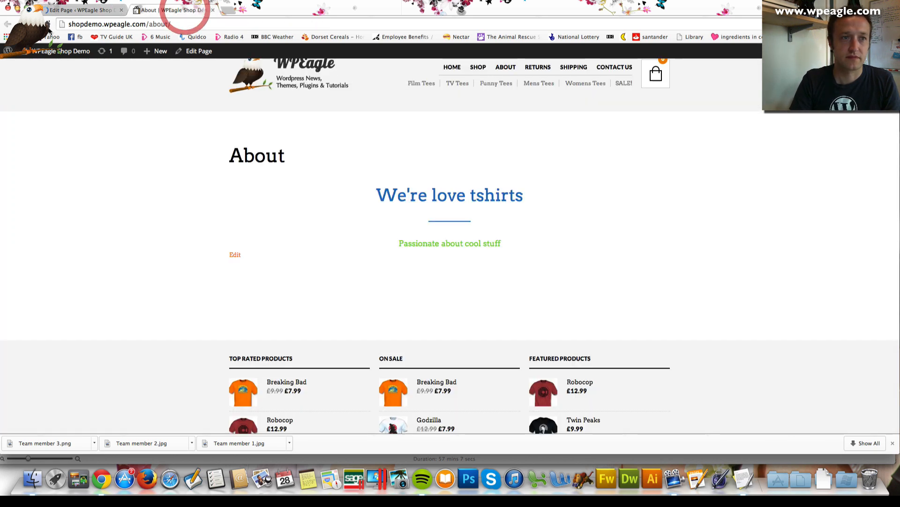
pyautogui.click(35, 24)
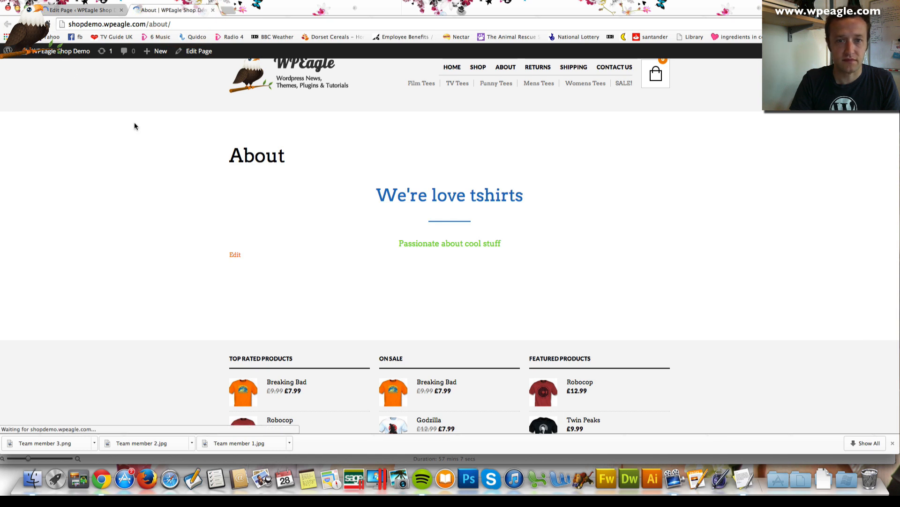
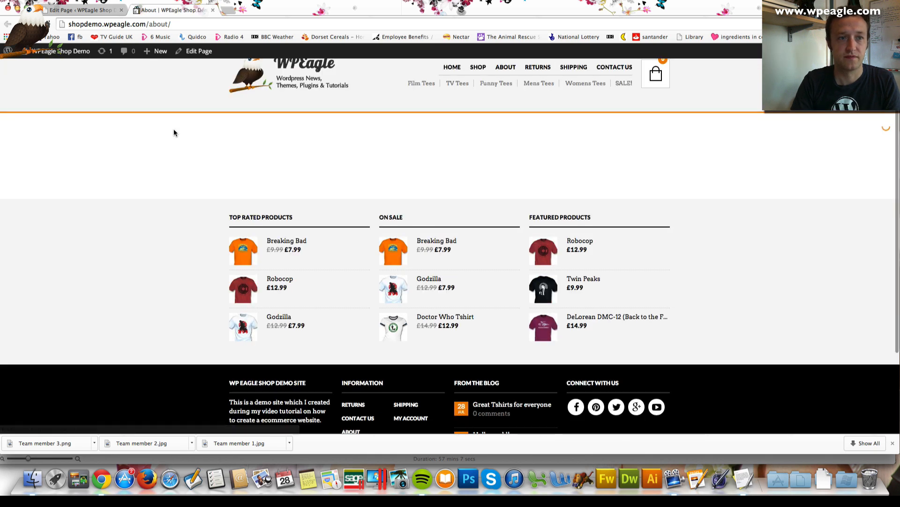
# Scroll the live About page to review the 'We love tshirts' heading
pyautogui.scroll(2, 193, 152)
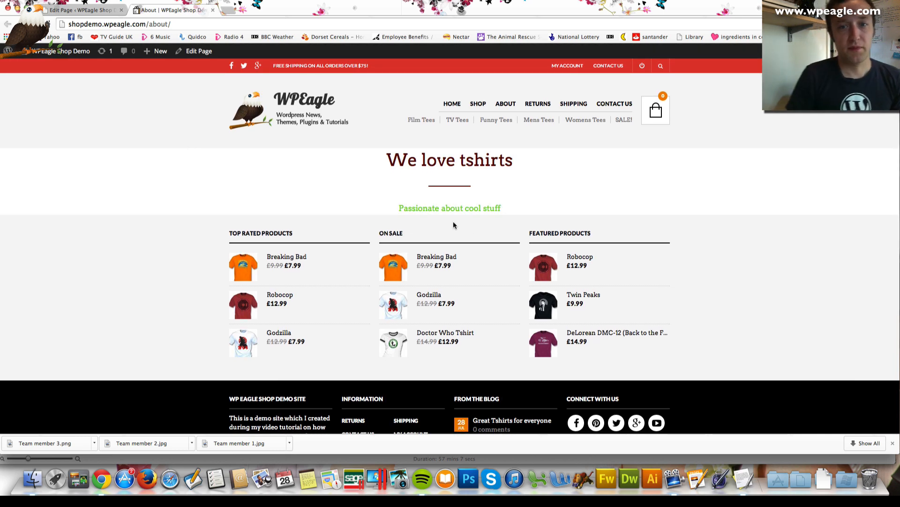
# Back in the About page editor, insert a Team Members element below the Title/Subtitle block
pyautogui.click(79, 10)
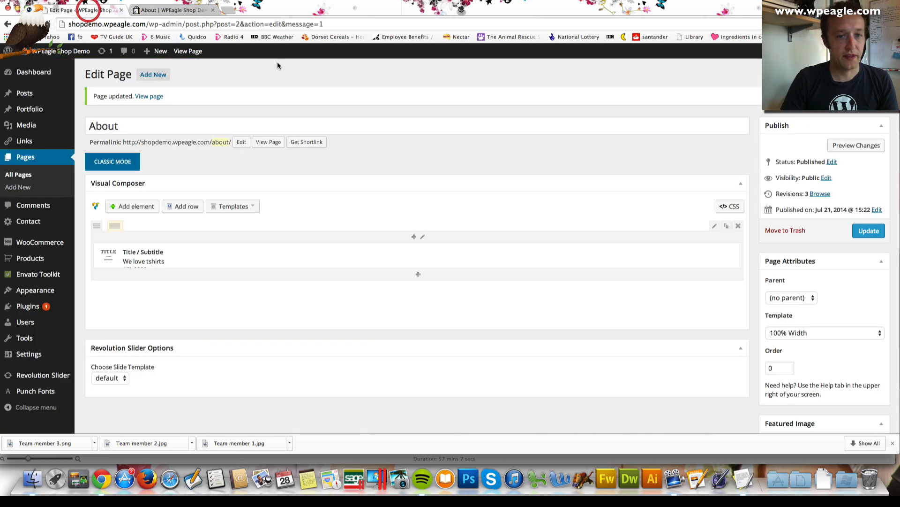
pyautogui.scroll(-1, 428, 281)
pyautogui.click(417, 259)
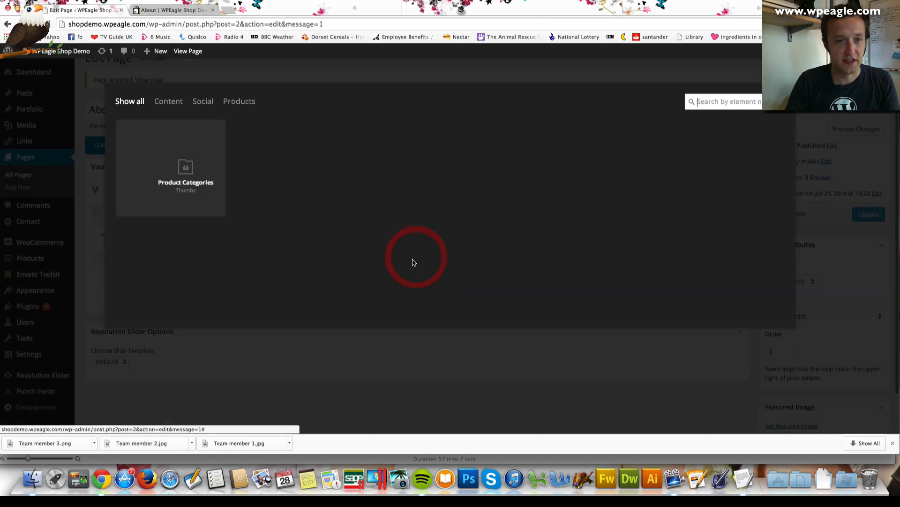
pyautogui.scroll(-5, 383, 229)
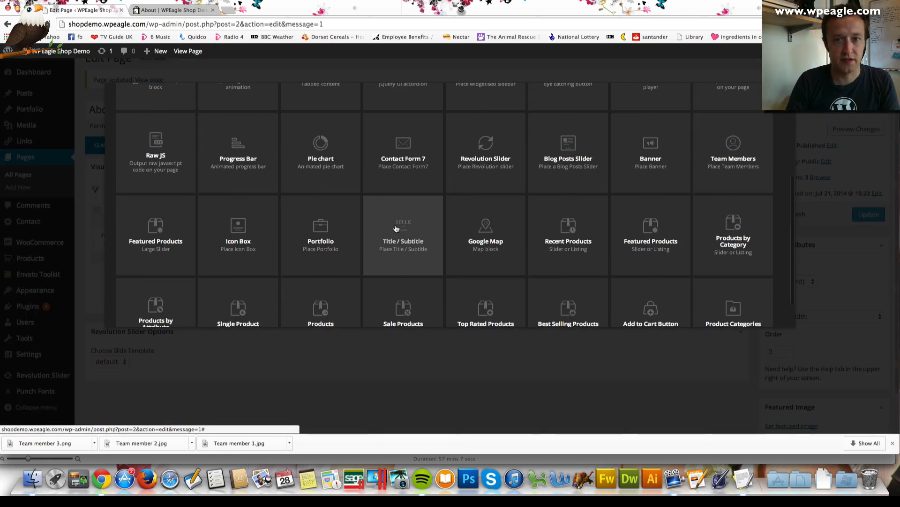
pyautogui.scroll(-1, 409, 229)
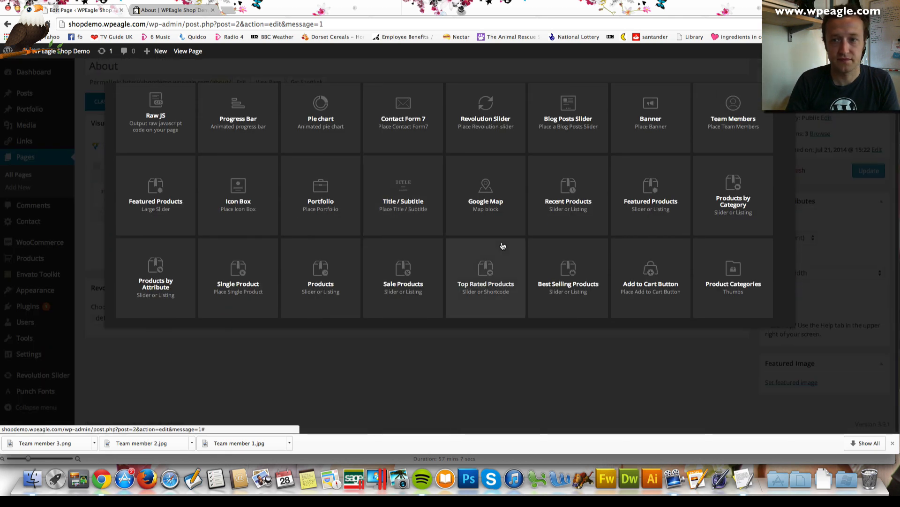
pyautogui.scroll(5, 501, 239)
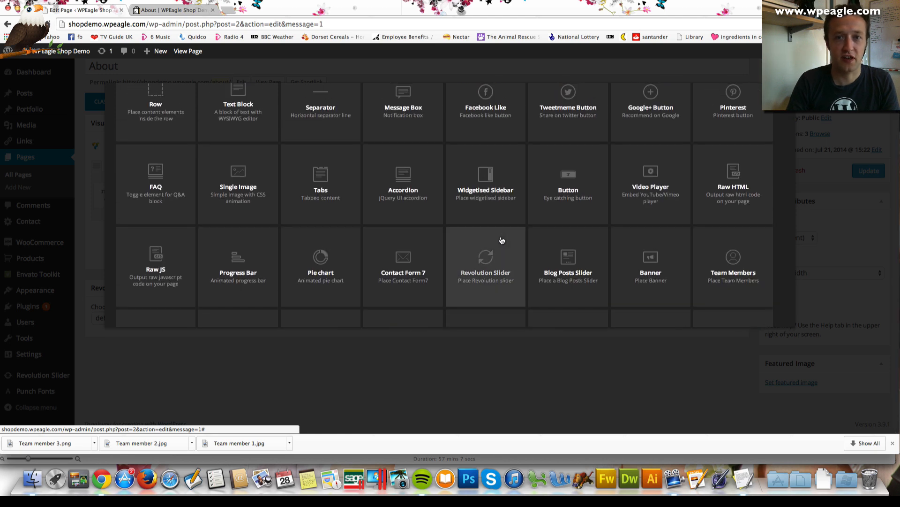
pyautogui.scroll(2, 501, 240)
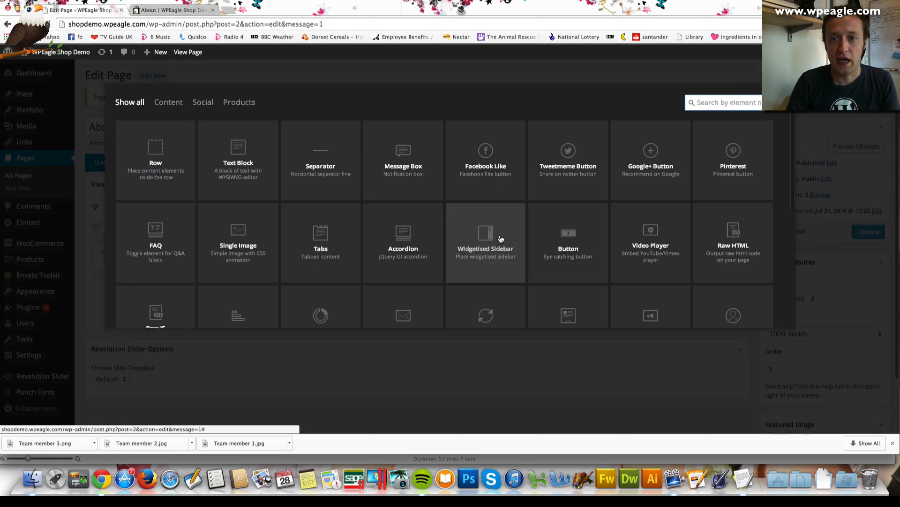
pyautogui.scroll(-6, 389, 201)
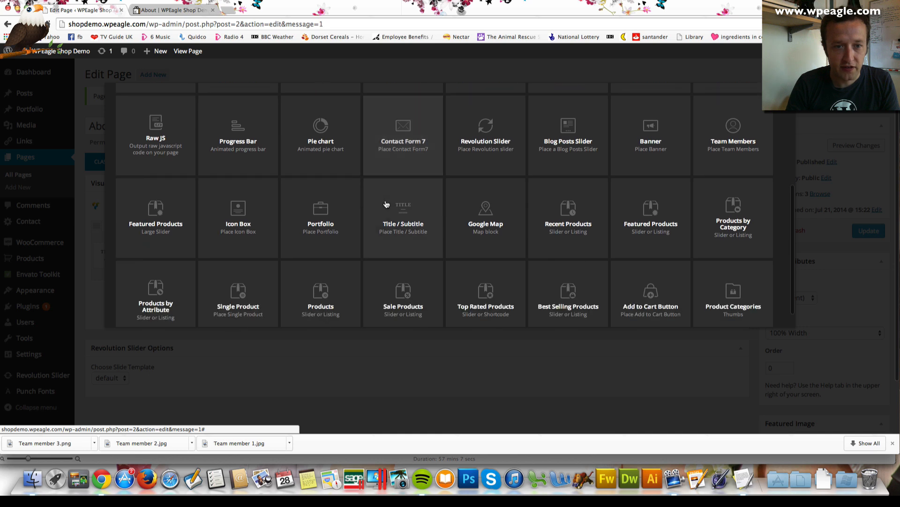
pyautogui.scroll(-1, 387, 203)
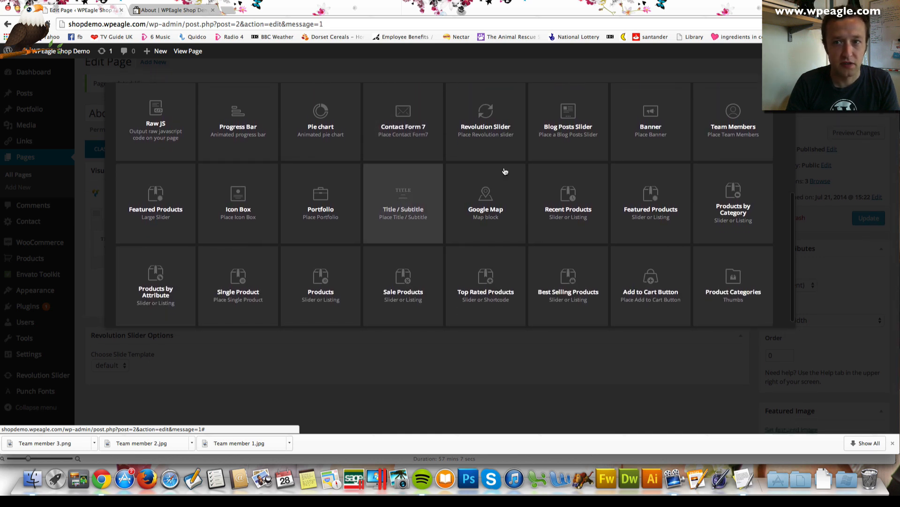
pyautogui.click(744, 128)
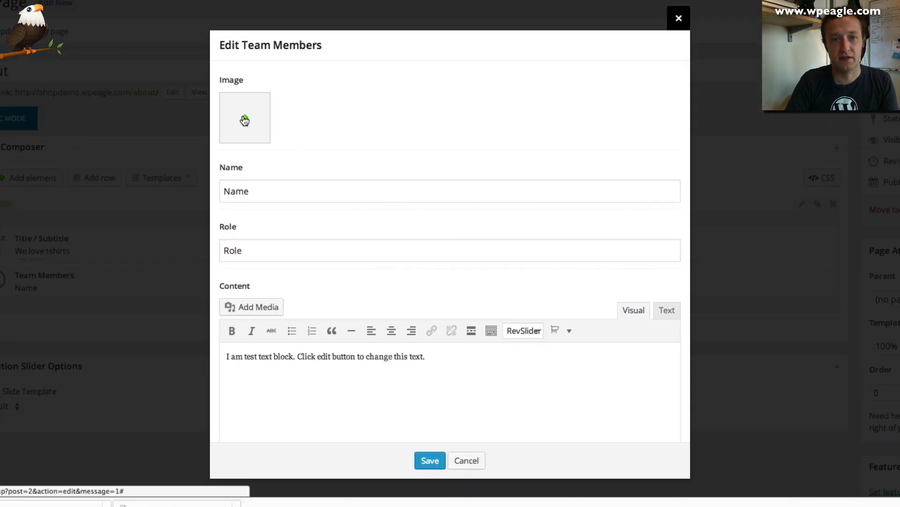
# Upload Team member 1.jpg from the WPEagle folder as the member's photo
pyautogui.click(295, 149)
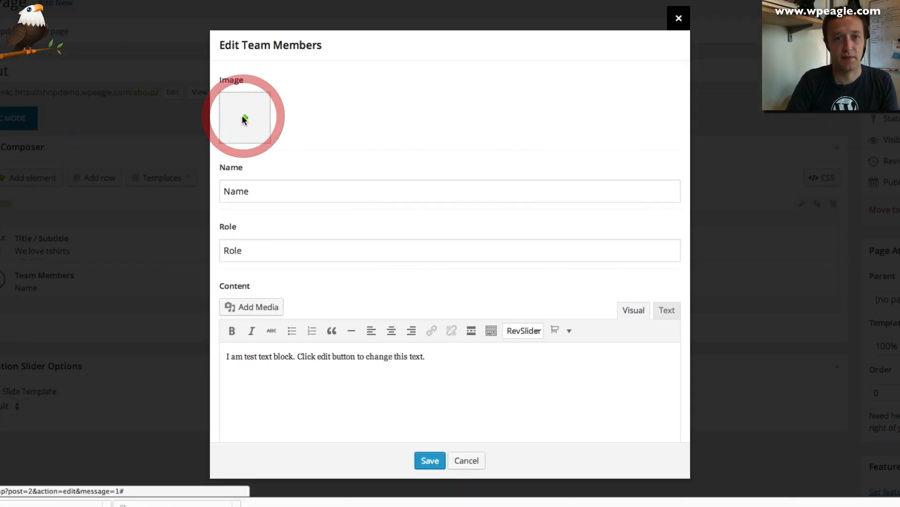
pyautogui.click(2, 41)
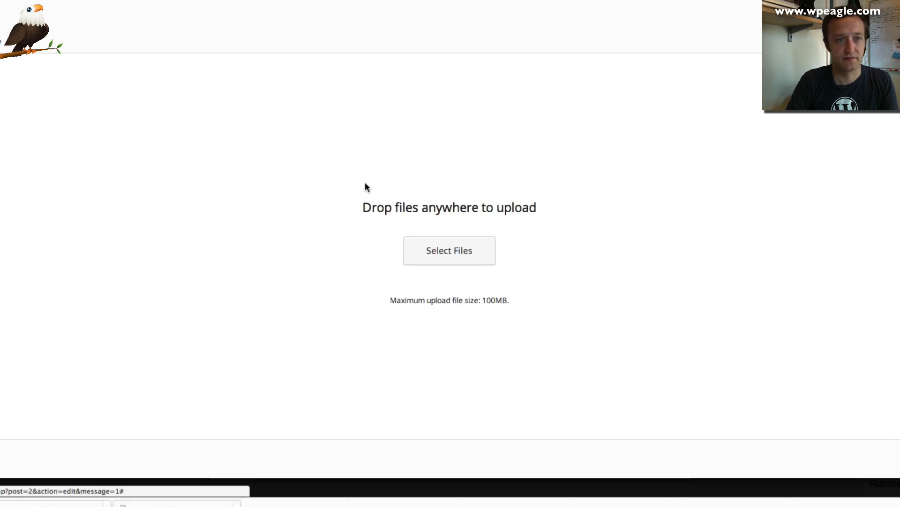
pyautogui.click(447, 254)
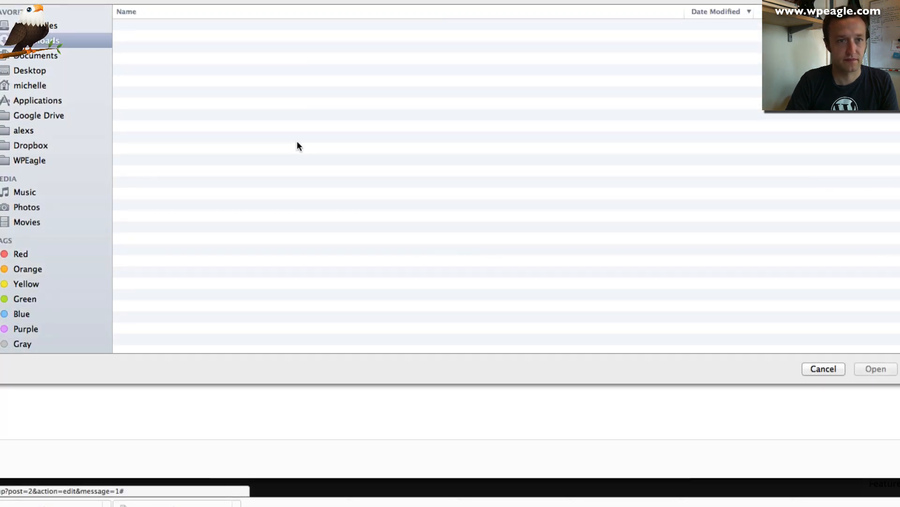
pyautogui.click(164, 2)
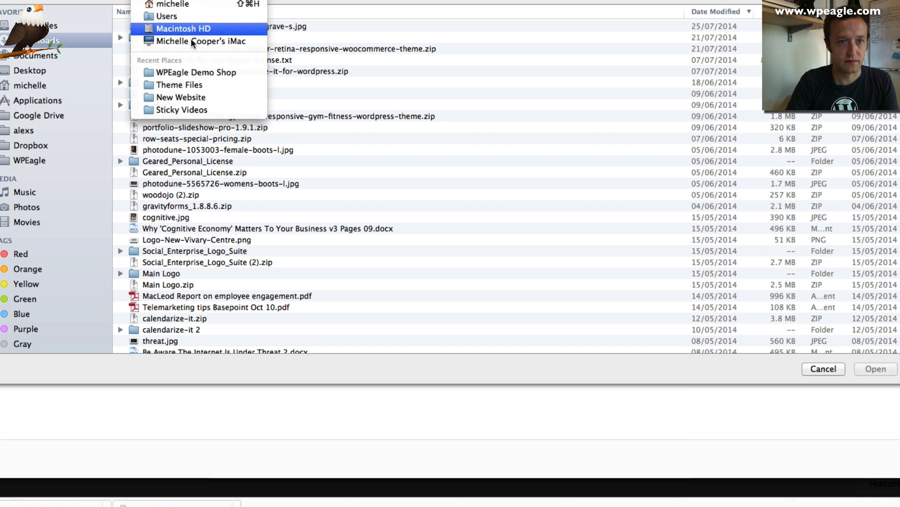
pyautogui.click(190, 72)
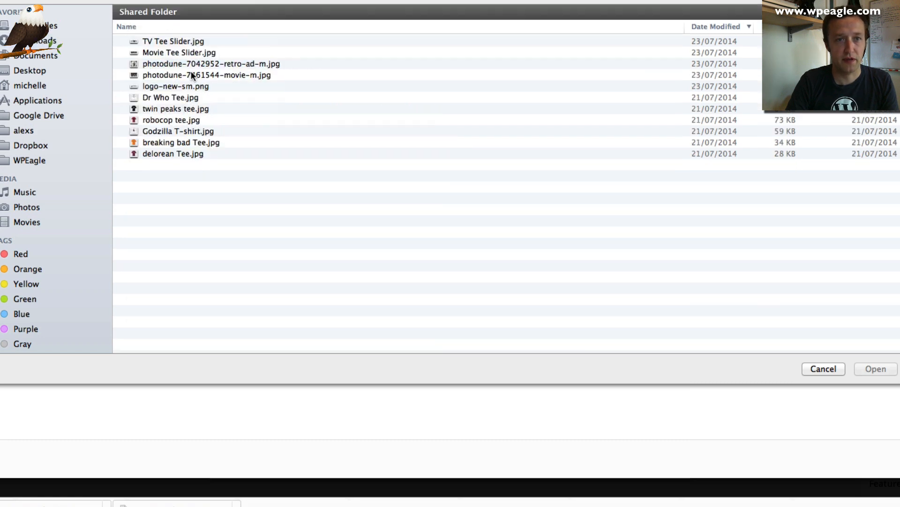
pyautogui.click(218, 1)
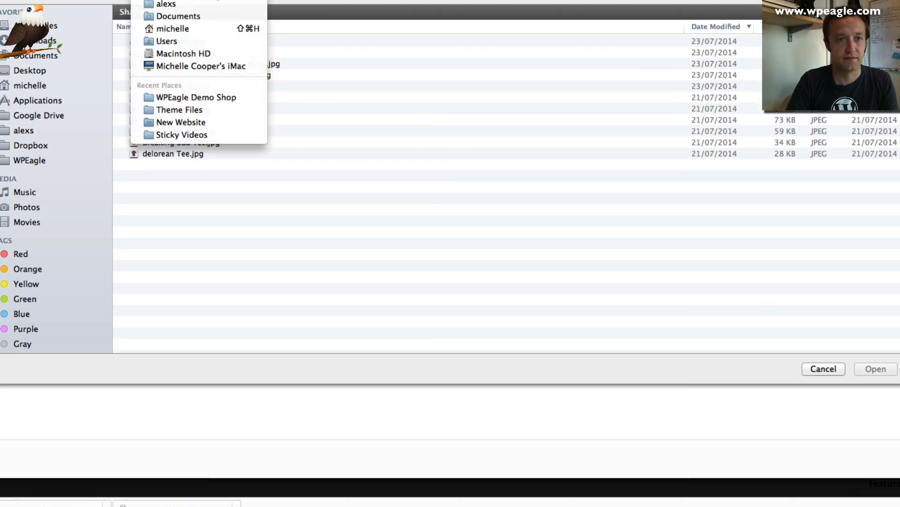
pyautogui.click(207, 4)
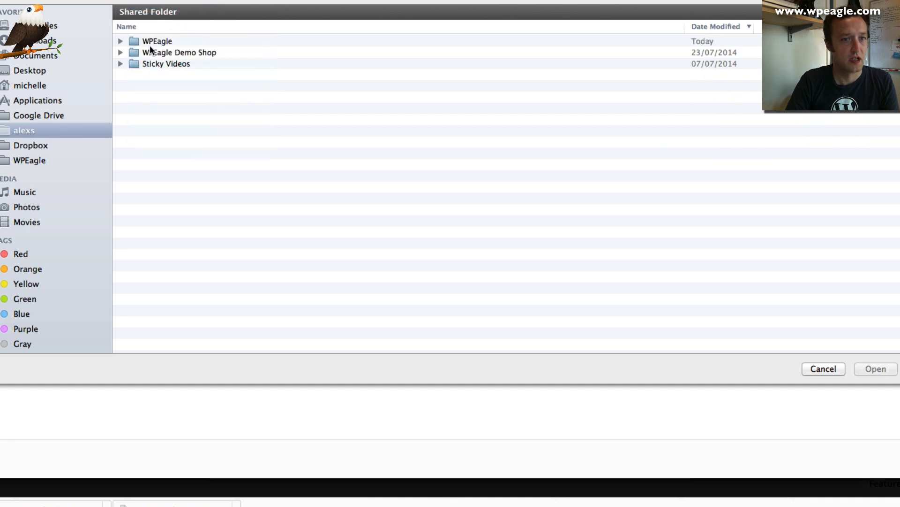
pyautogui.doubleClick(151, 41)
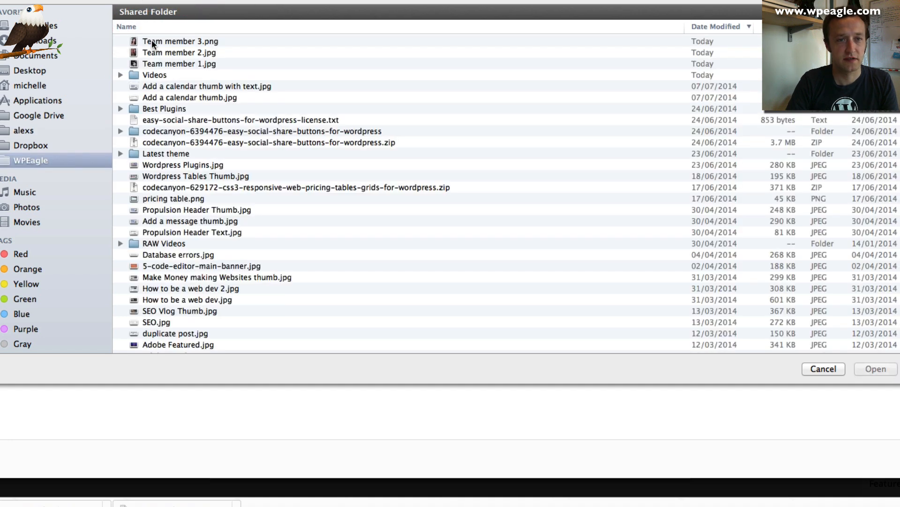
pyautogui.click(199, 63)
pyautogui.click(874, 368)
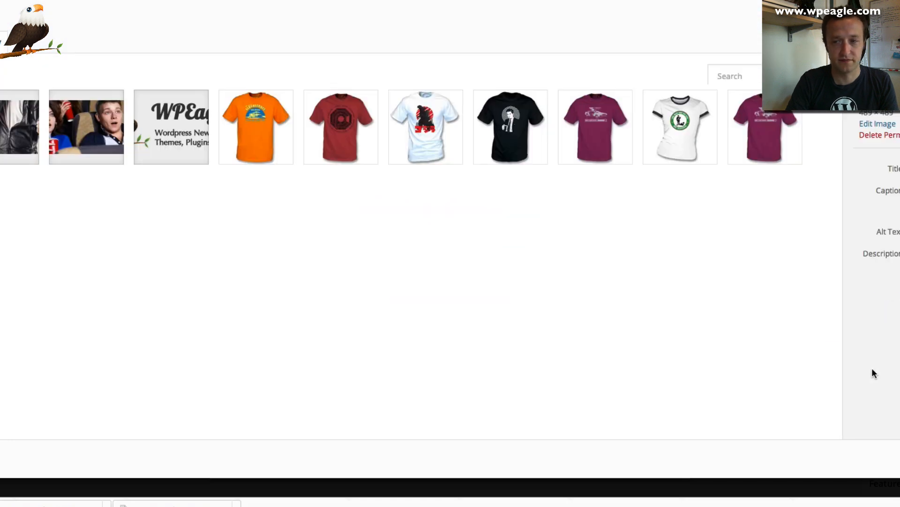
pyautogui.click(898, 459)
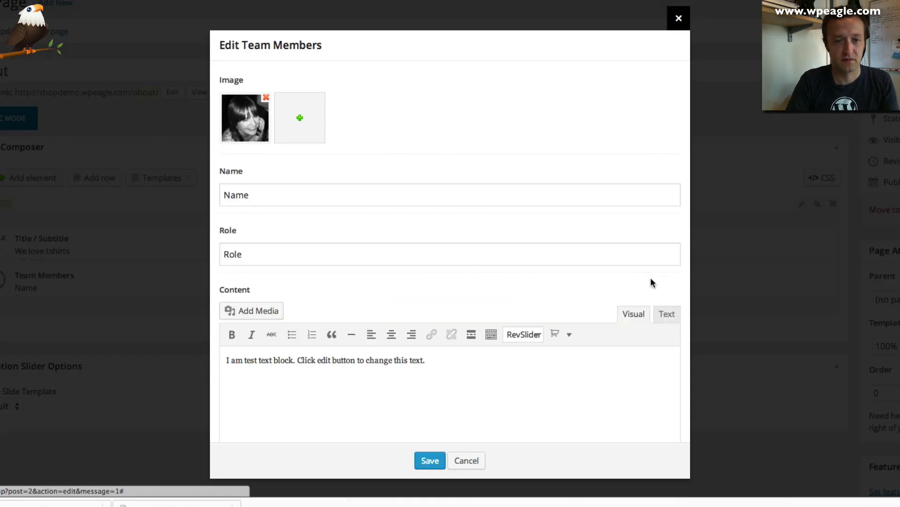
# Enter the member's name, role 'The Boss' and a short bio, then save the element
pyautogui.moveTo(299, 196); pyautogui.dragTo(193, 189)
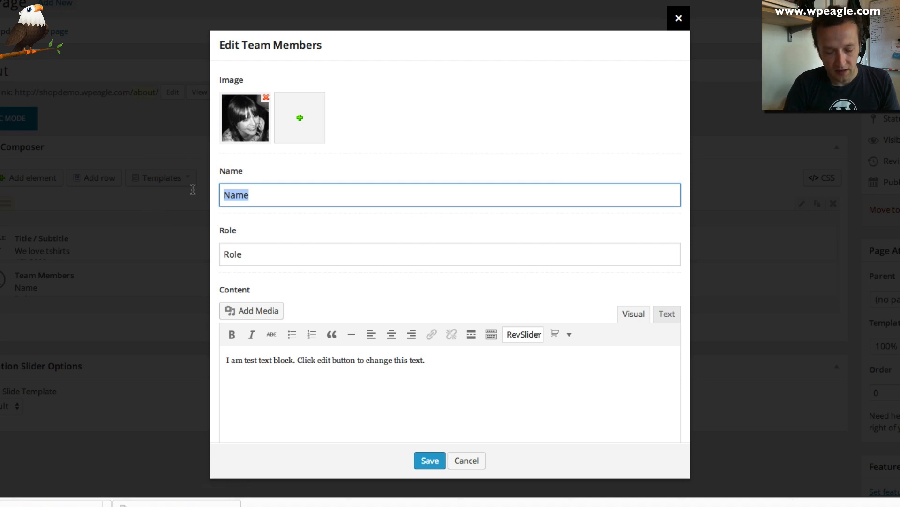
pyautogui.write('MIchelle')
pyautogui.press('Tab')
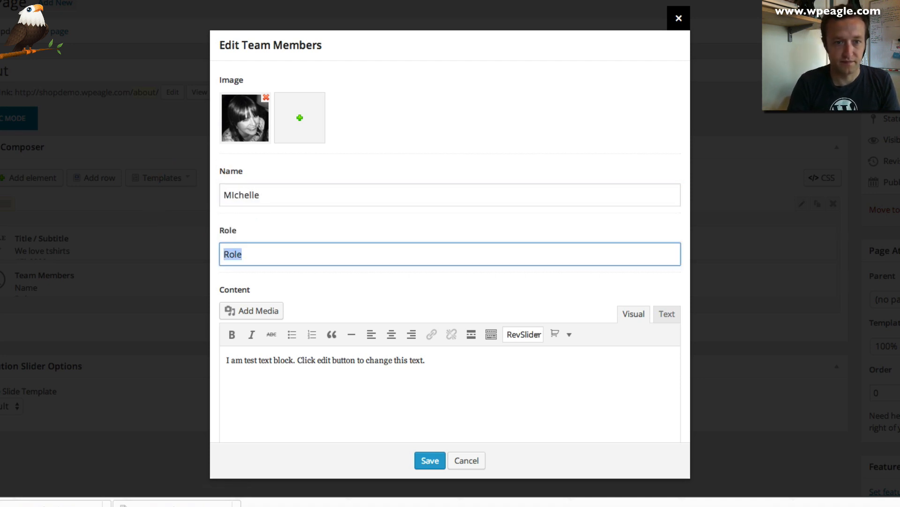
pyautogui.write('The Boss')
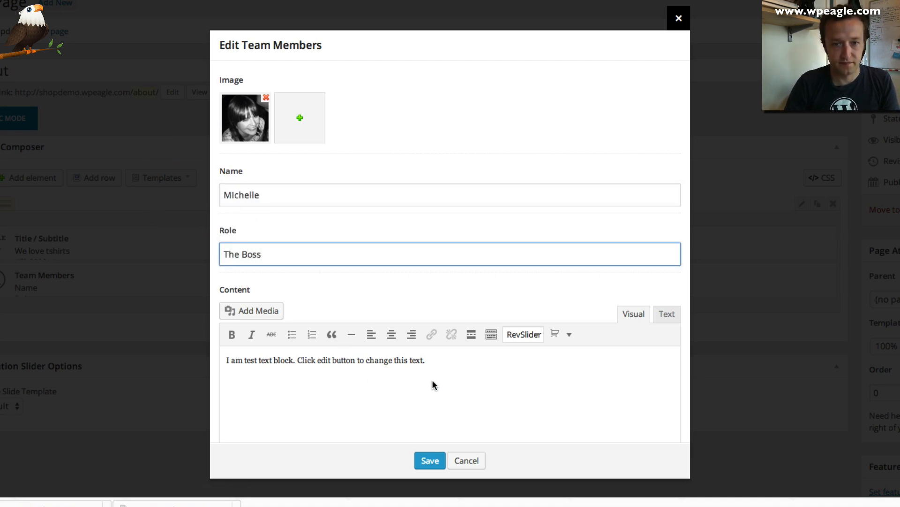
pyautogui.moveTo(226, 360); pyautogui.dragTo(550, 359)
pyautogui.write('I run the company and make s')
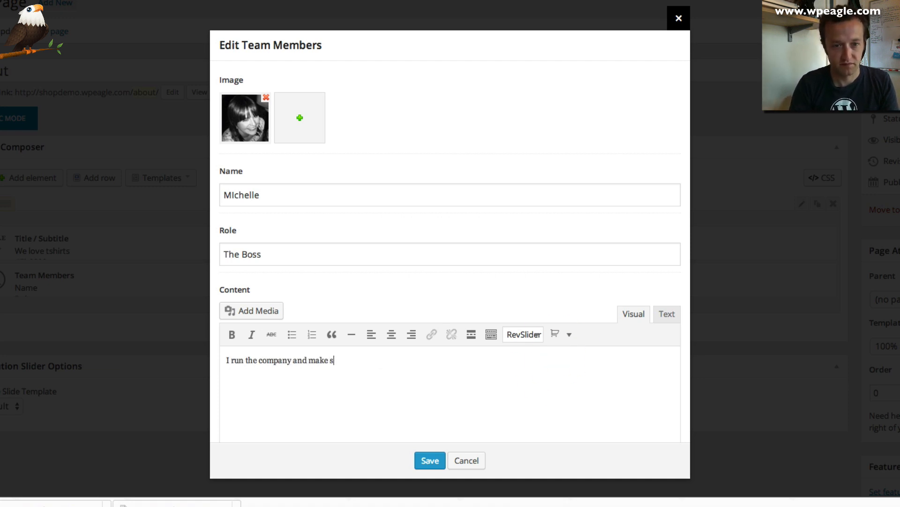
pyautogui.write('veryone works hard.')
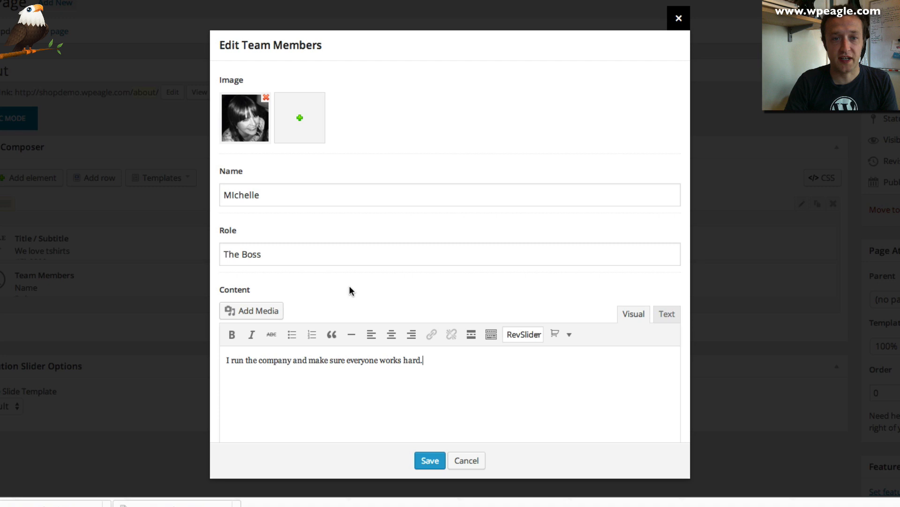
pyautogui.scroll(-3, 348, 285)
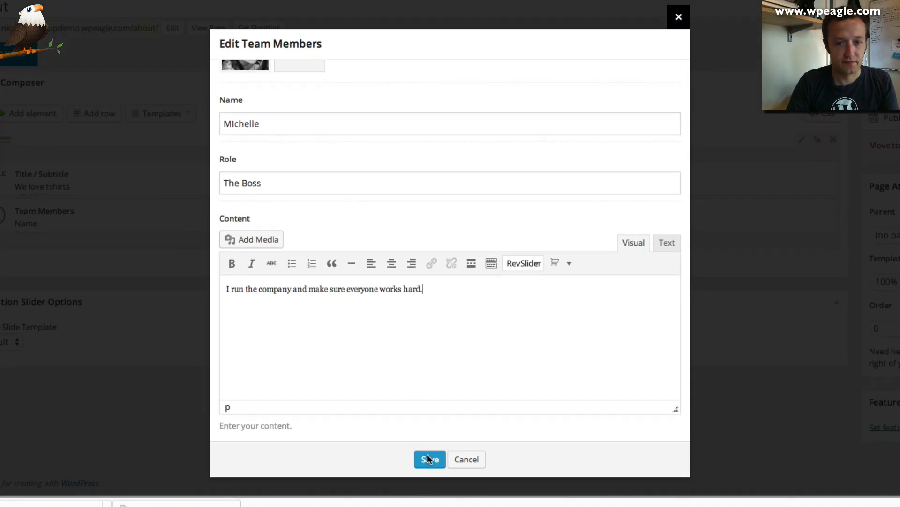
pyautogui.click(430, 460)
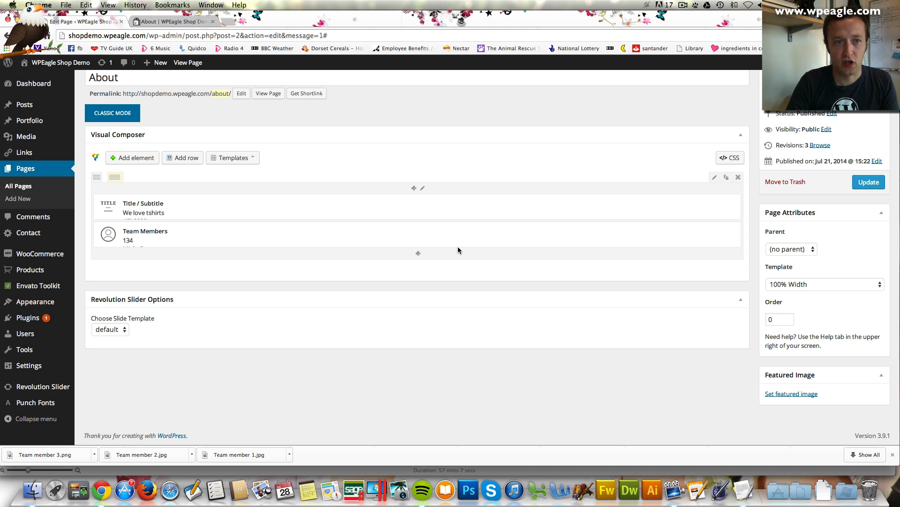
# Add a three-column row and move the first Team Members element into its first column
pyautogui.click(184, 157)
pyautogui.moveTo(112, 272)
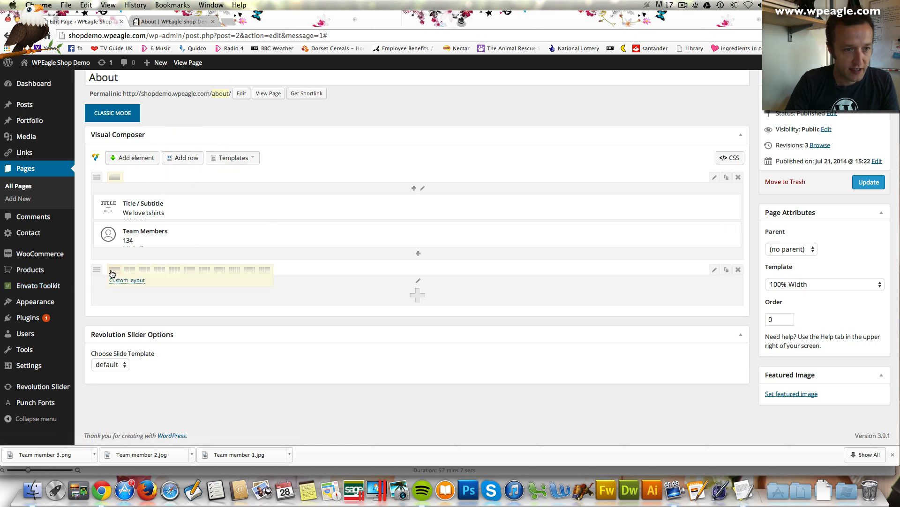
pyautogui.click(157, 272)
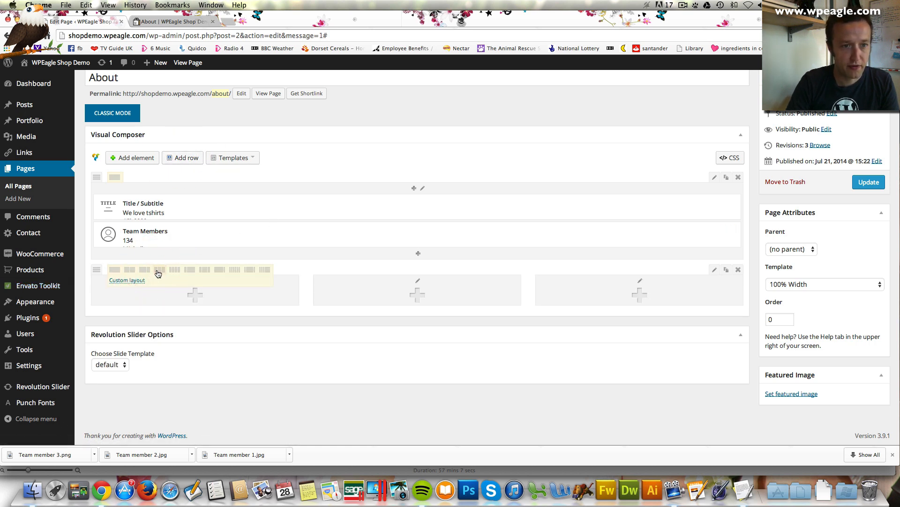
pyautogui.moveTo(240, 260); pyautogui.dragTo(192, 300)
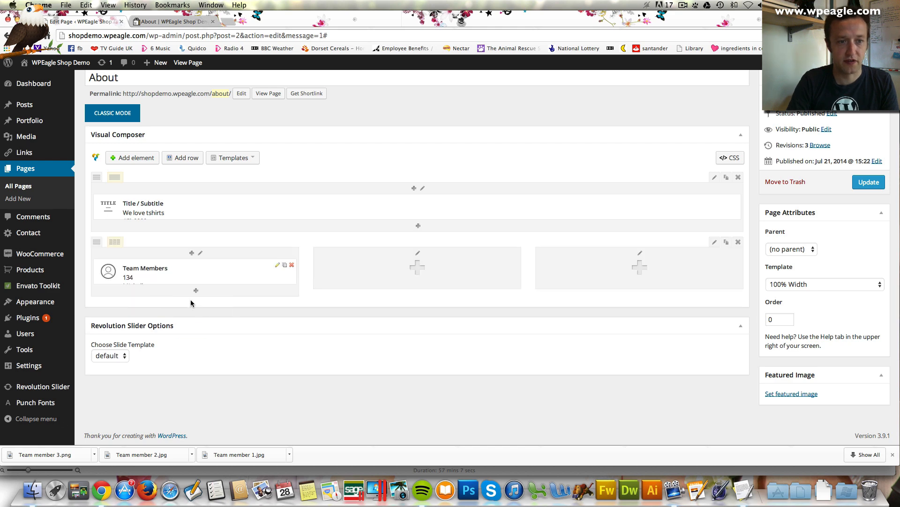
# Add a Team Members element to the middle column with the uploaded photo Team member 2.jpg
pyautogui.click(419, 269)
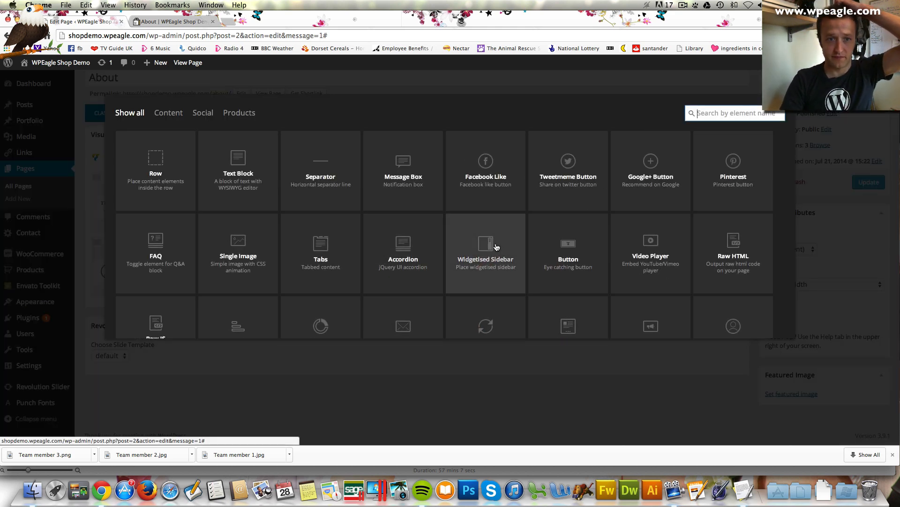
pyautogui.scroll(-2, 483, 253)
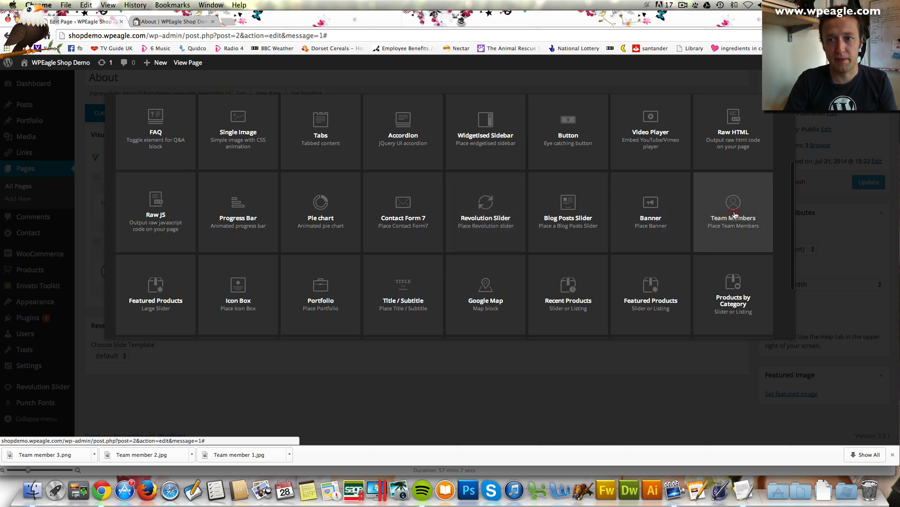
pyautogui.click(736, 218)
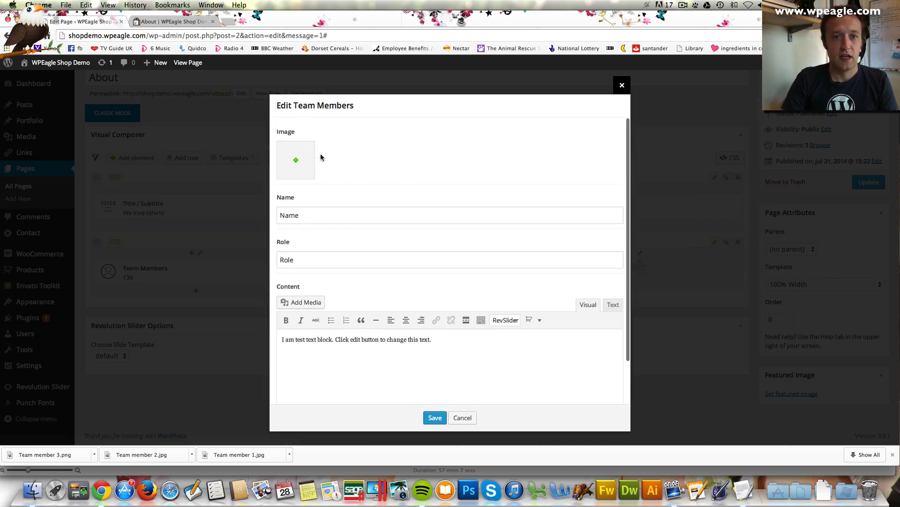
pyautogui.click(291, 161)
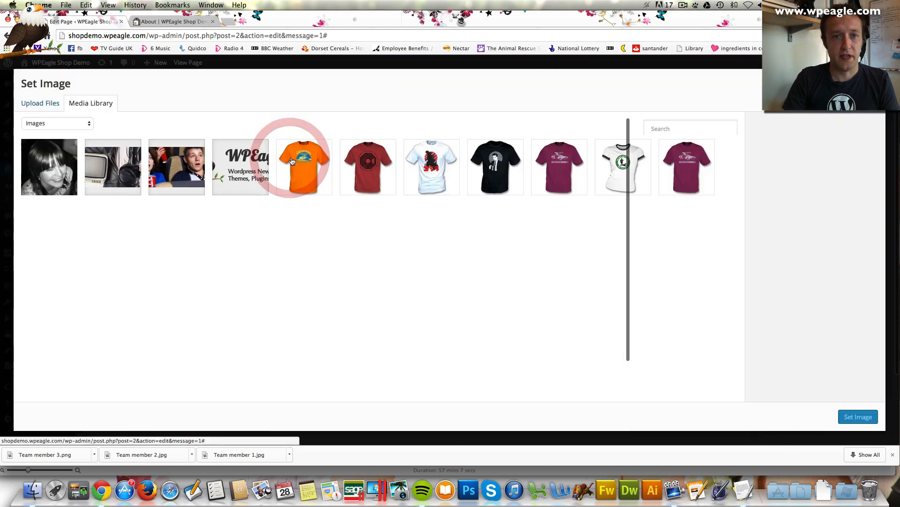
pyautogui.click(38, 106)
pyautogui.click(449, 260)
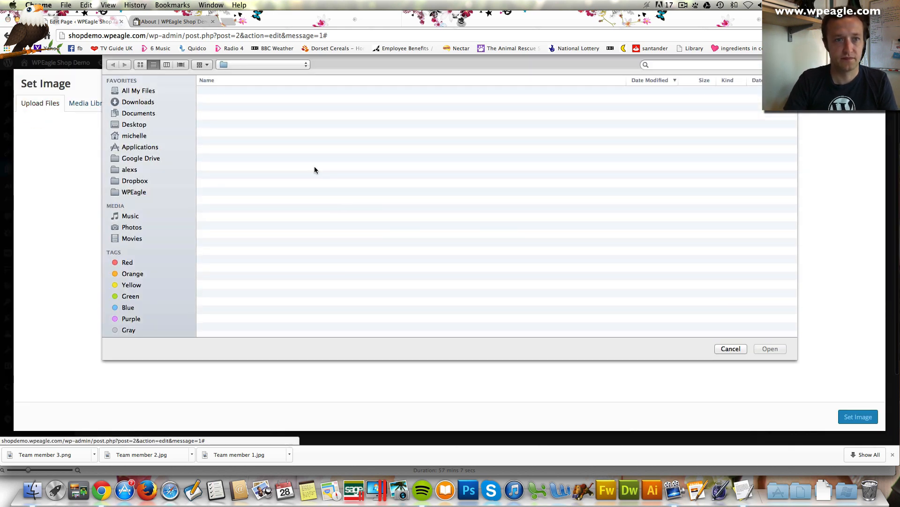
pyautogui.click(244, 112)
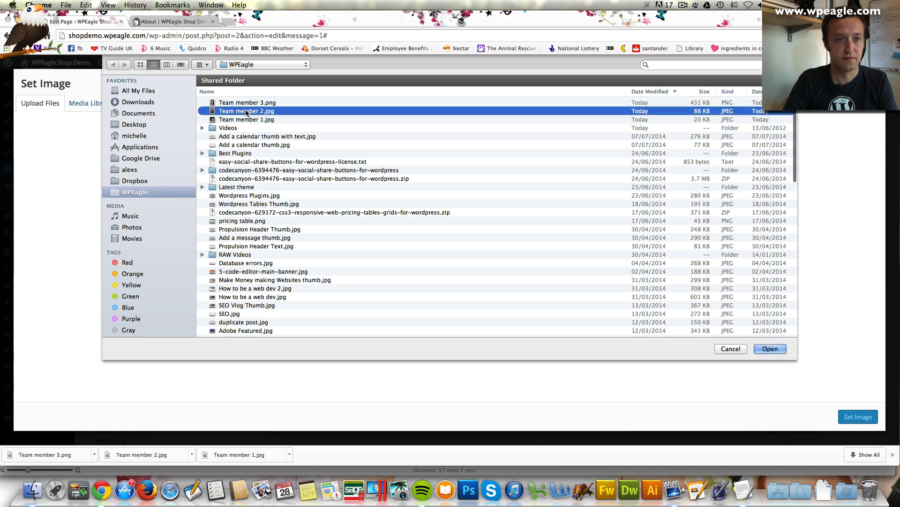
pyautogui.press('Return')
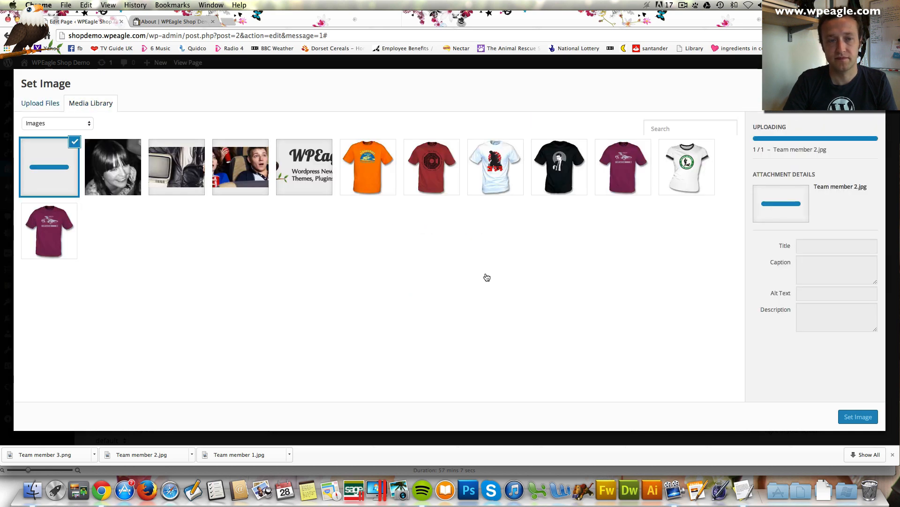
pyautogui.click(855, 420)
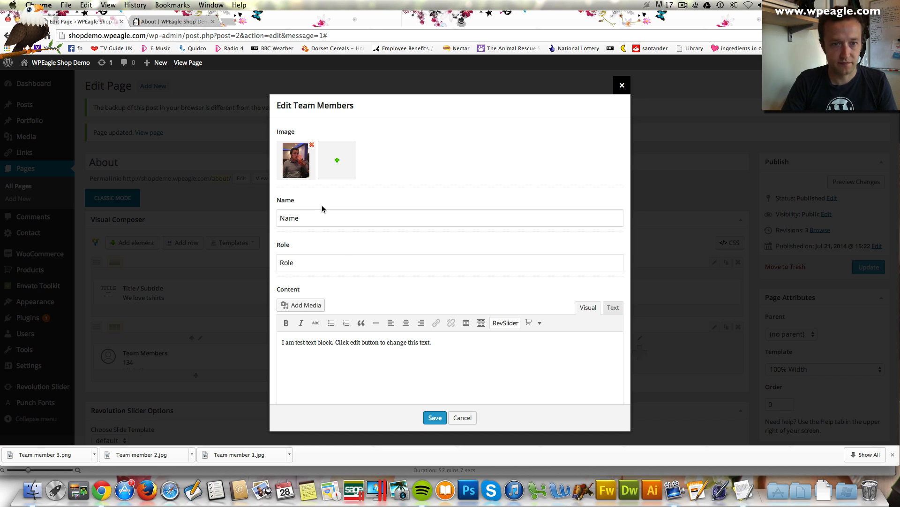
# Enter the member's name, role 'General Dogs Body' and bio 'I do everything around here!', then save
pyautogui.doubleClick(322, 210)
pyautogui.write('Alex')
pyautogui.press('Tab')
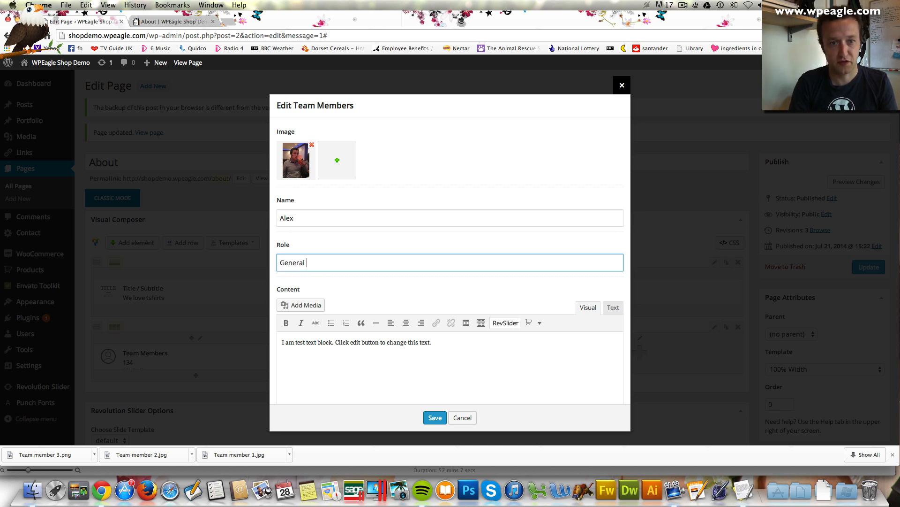
pyautogui.write('General Dogs')
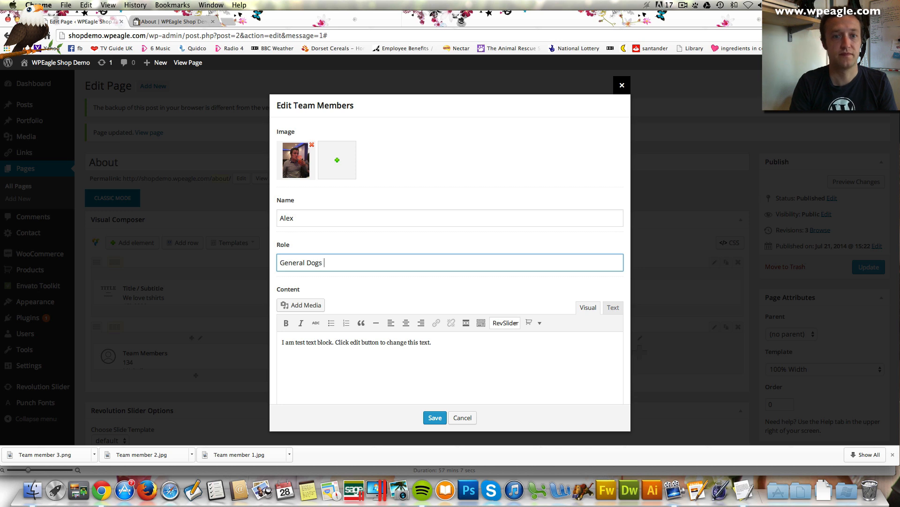
pyautogui.press('Tab')
pyautogui.press('Tab')
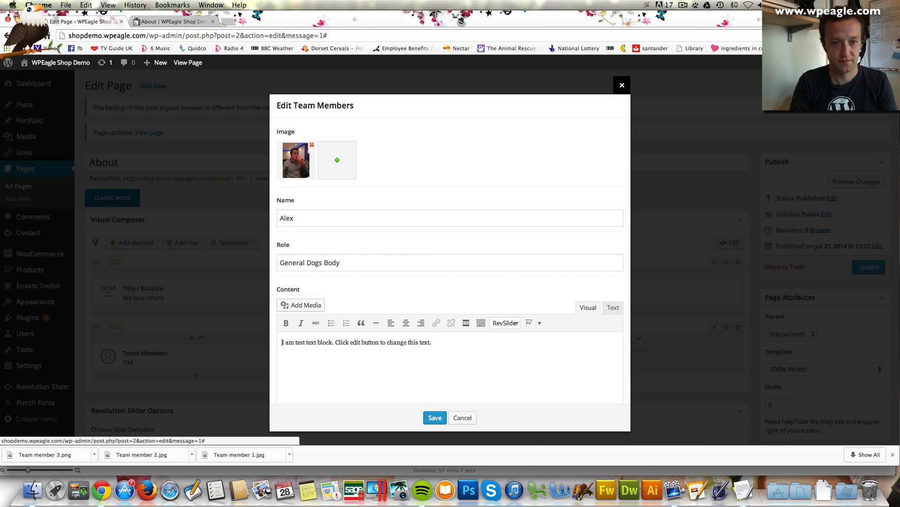
pyautogui.press('super+a')
pyautogui.write('I do every')
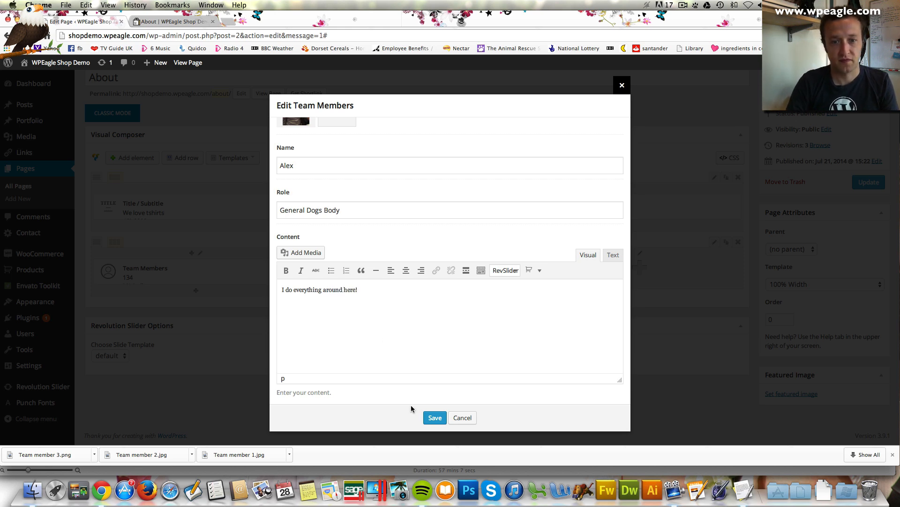
pyautogui.click(435, 418)
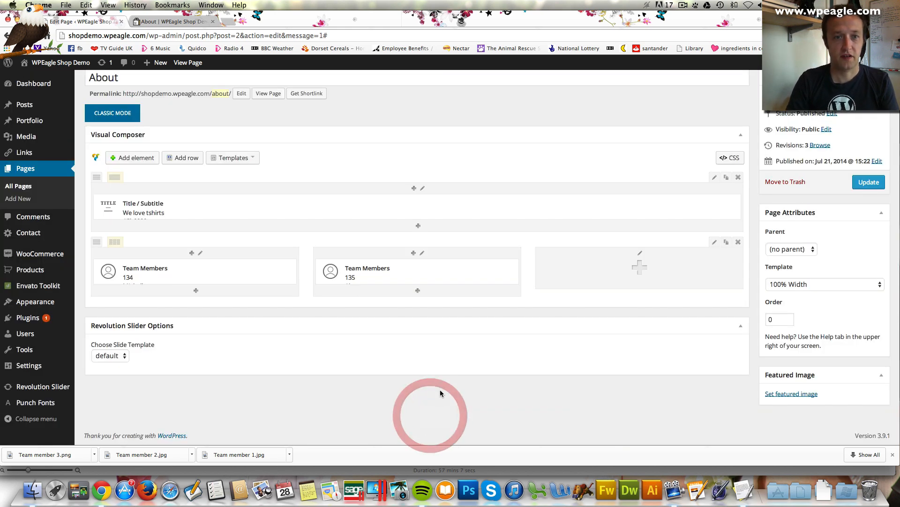
# Add a Team Members element to the third column with the uploaded photo Team member 3.png
pyautogui.click(639, 267)
pyautogui.scroll(-3, 628, 248)
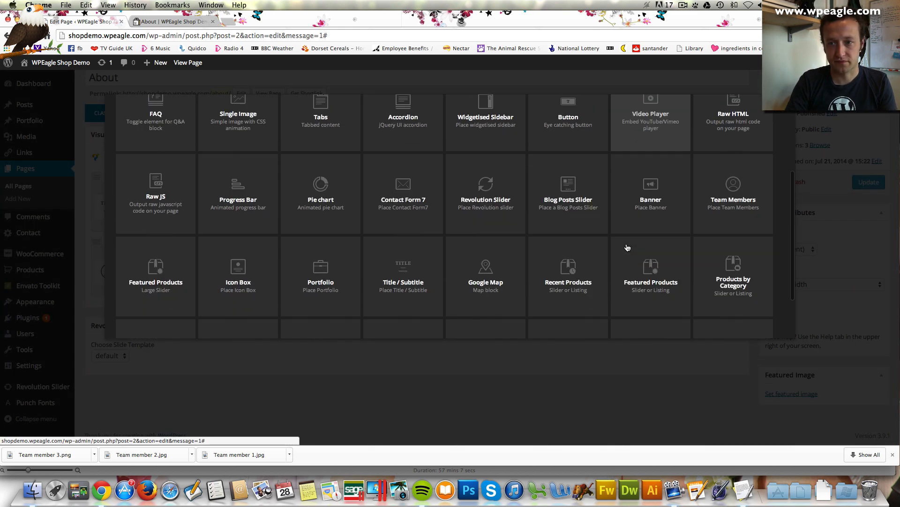
pyautogui.click(730, 200)
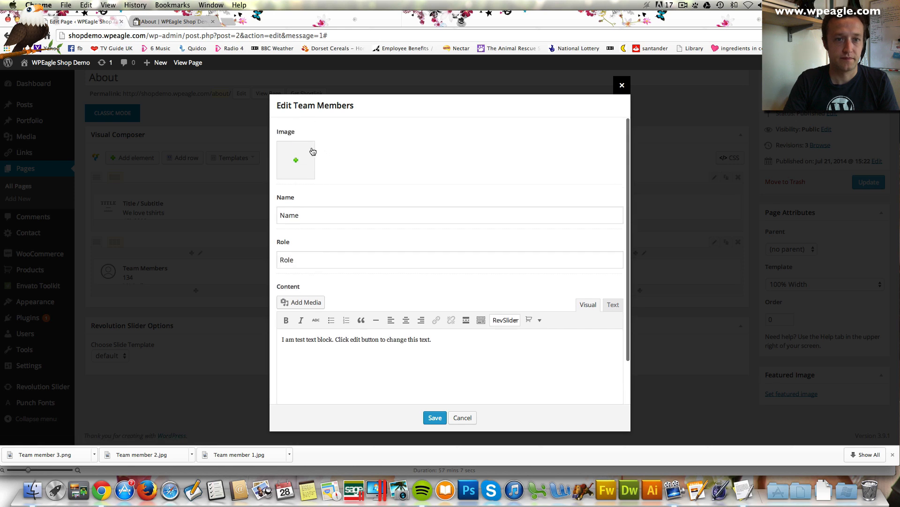
pyautogui.click(296, 161)
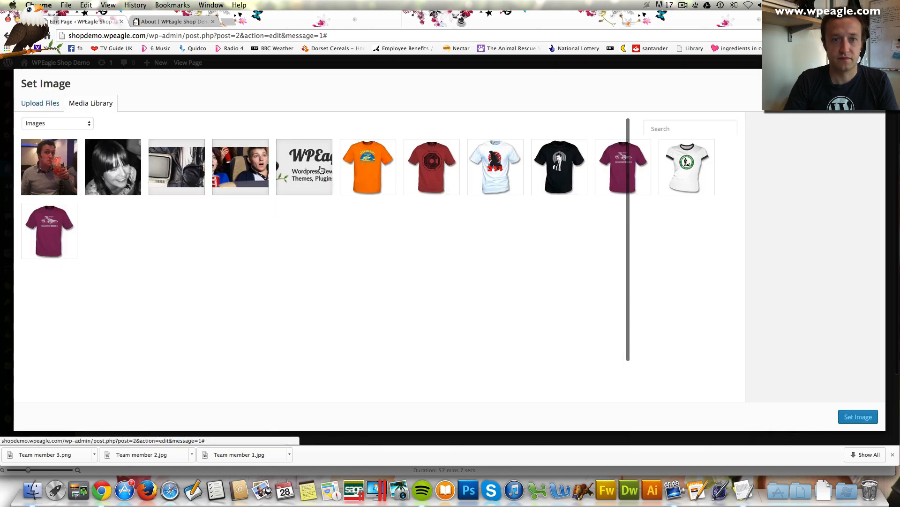
pyautogui.click(29, 104)
pyautogui.click(431, 259)
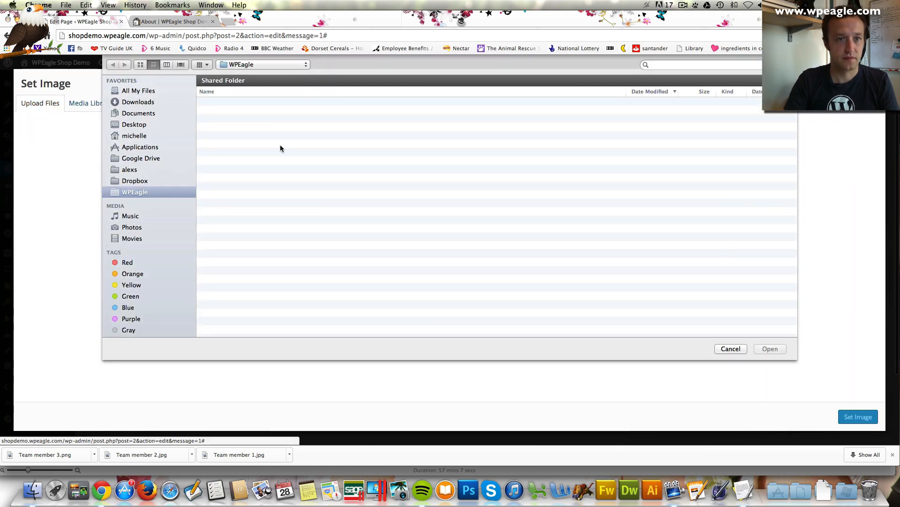
pyautogui.doubleClick(241, 94)
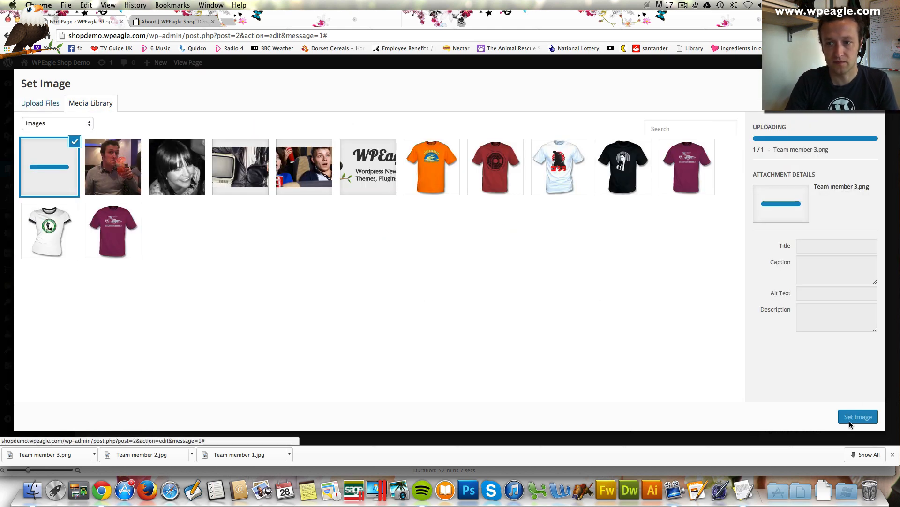
pyautogui.click(854, 417)
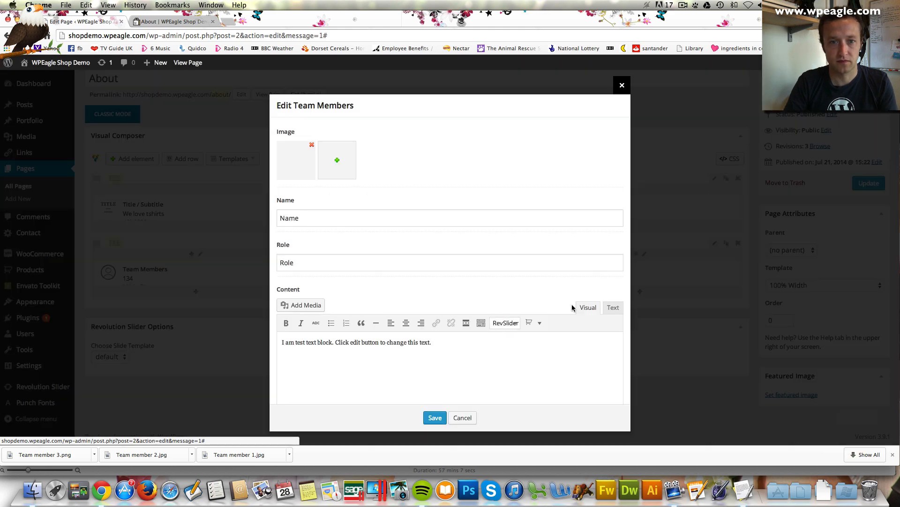
# Enter the member's name, role 'The Cook' and bio 'I make great food for all the team', then save
pyautogui.click(350, 217)
pyautogui.write('Nigell')
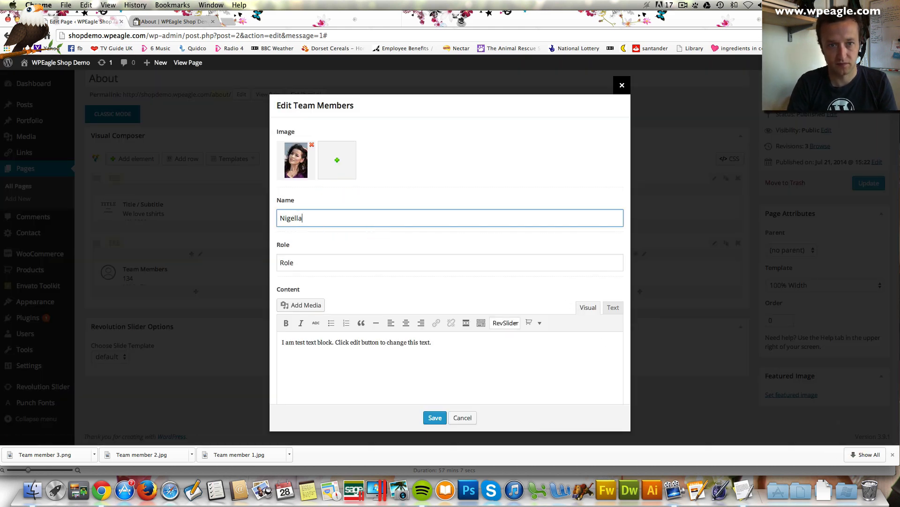
pyautogui.press('Tab')
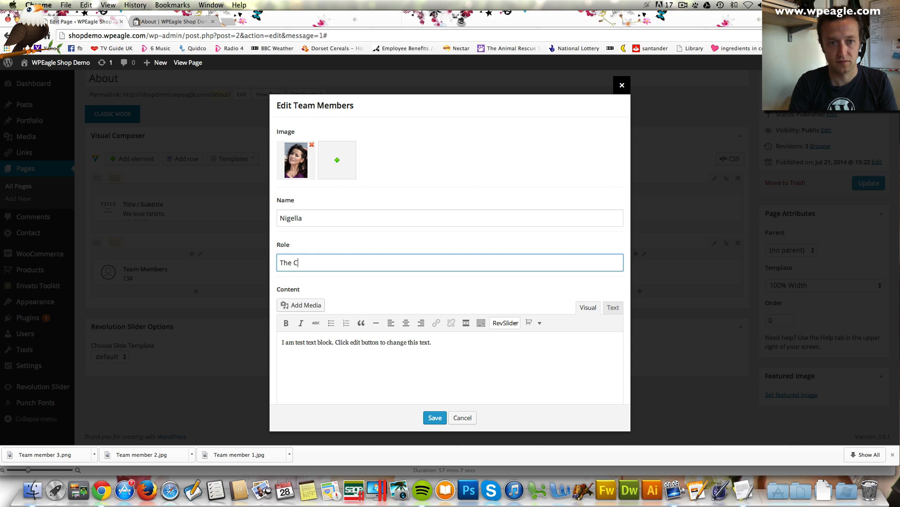
pyautogui.write('ook')
pyautogui.press('Tab')
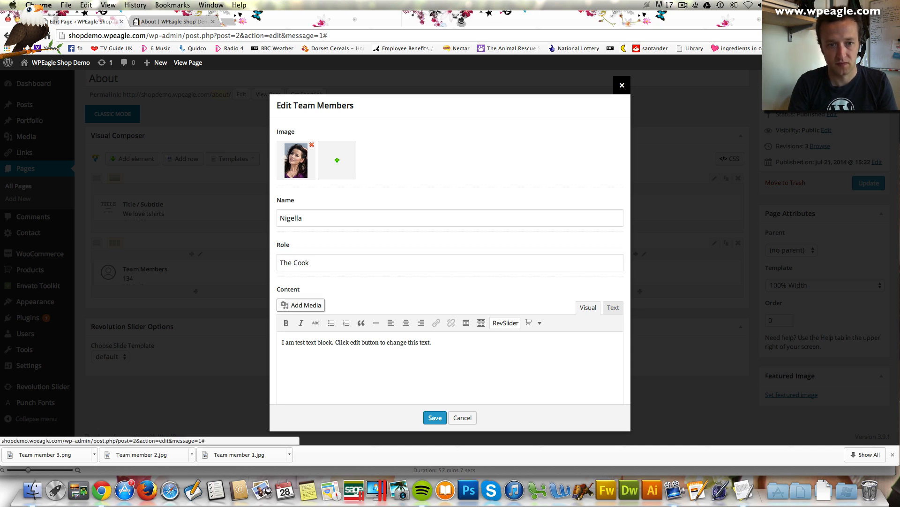
pyautogui.press('Tab')
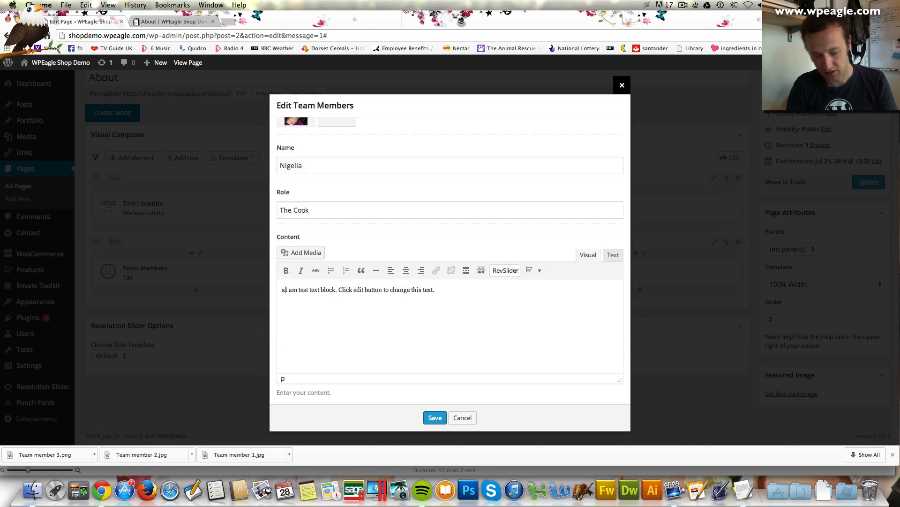
pyautogui.press('super+a')
pyautogui.write('I')
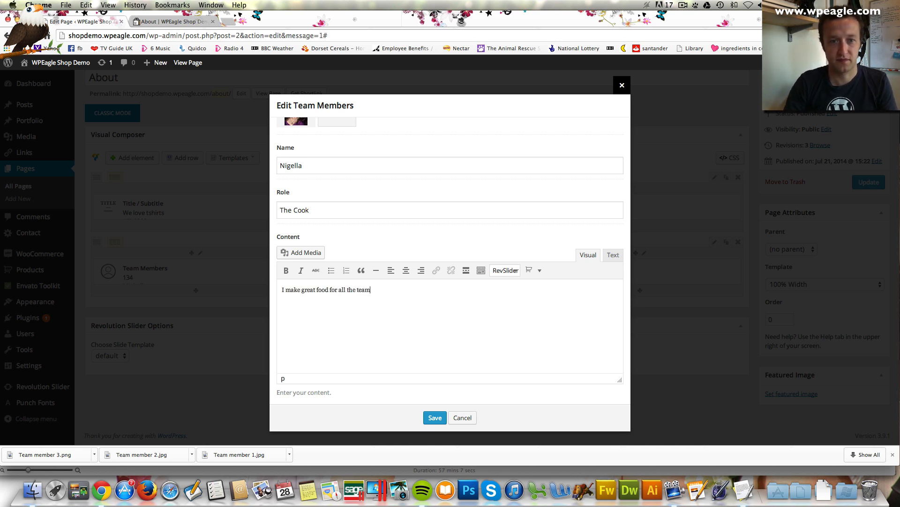
pyautogui.click(435, 417)
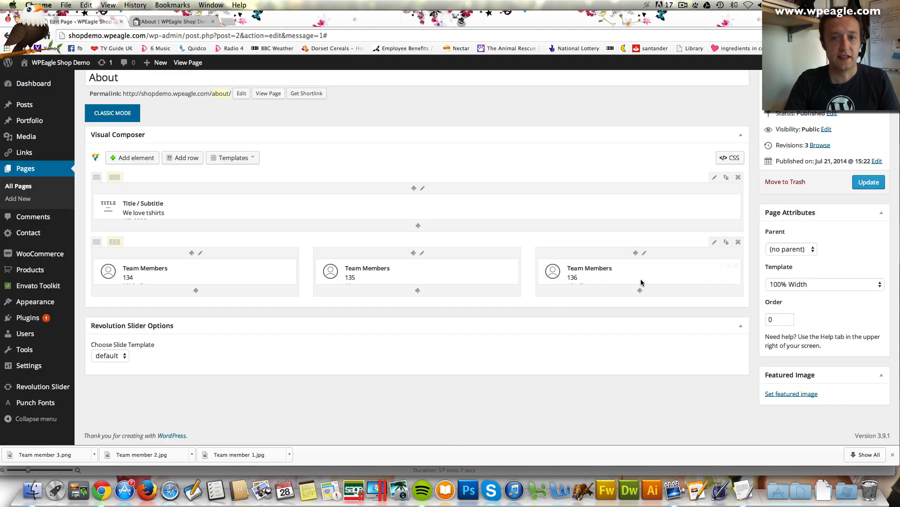
# Update the About page and reload it live to see the three team members
pyautogui.click(870, 183)
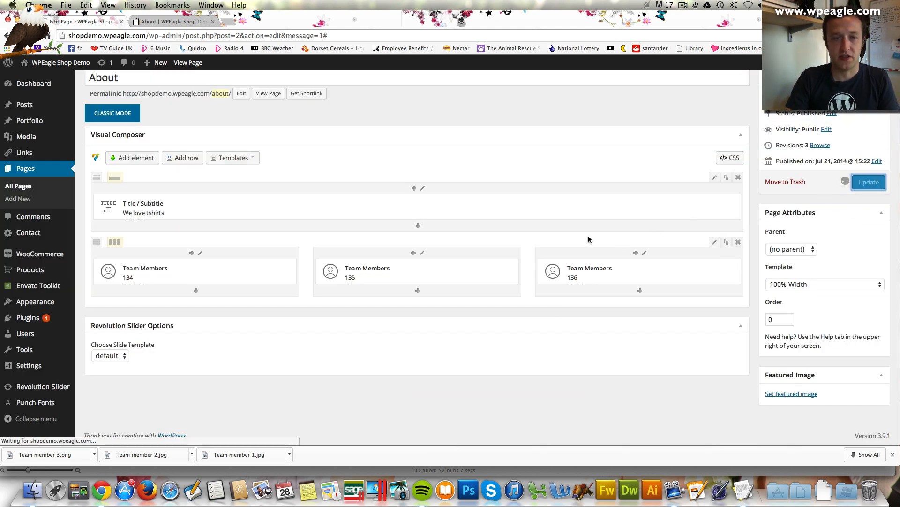
pyautogui.click(171, 21)
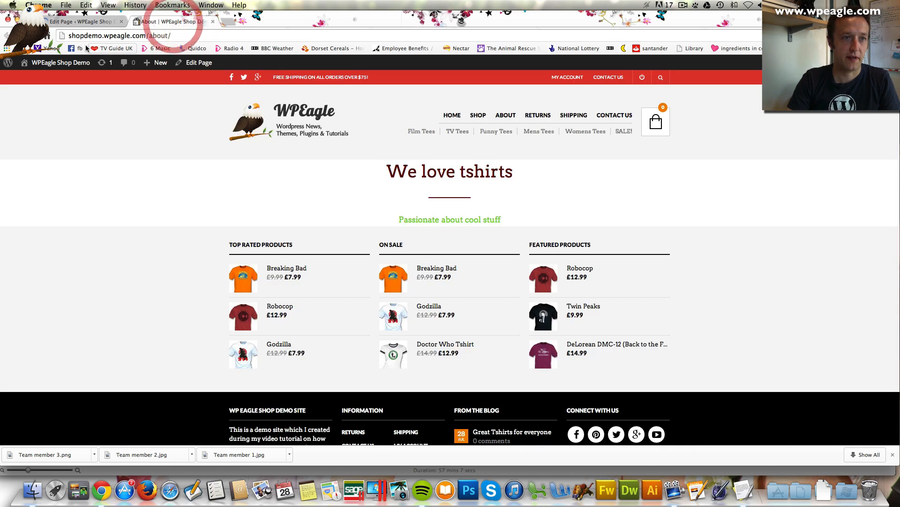
pyautogui.click(34, 35)
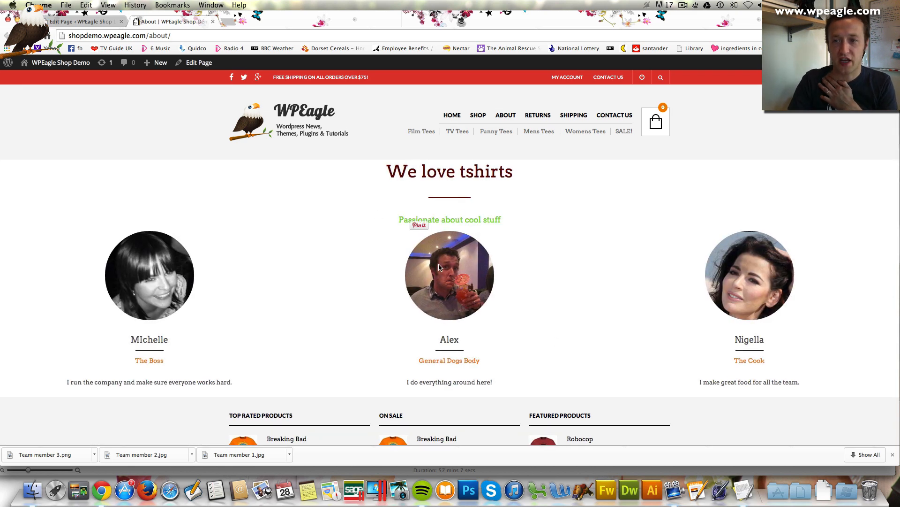
# Set the team members row type to Boxed and update the page
pyautogui.click(52, 21)
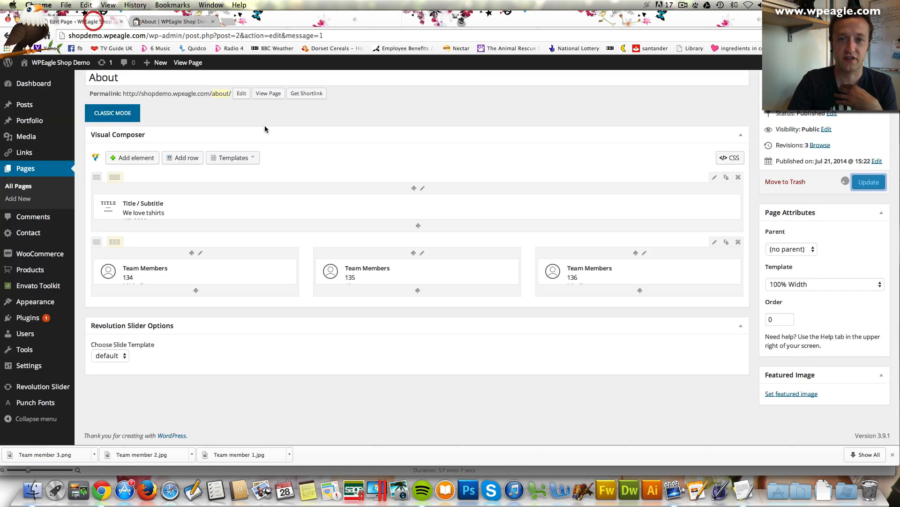
pyautogui.scroll(-2, 462, 225)
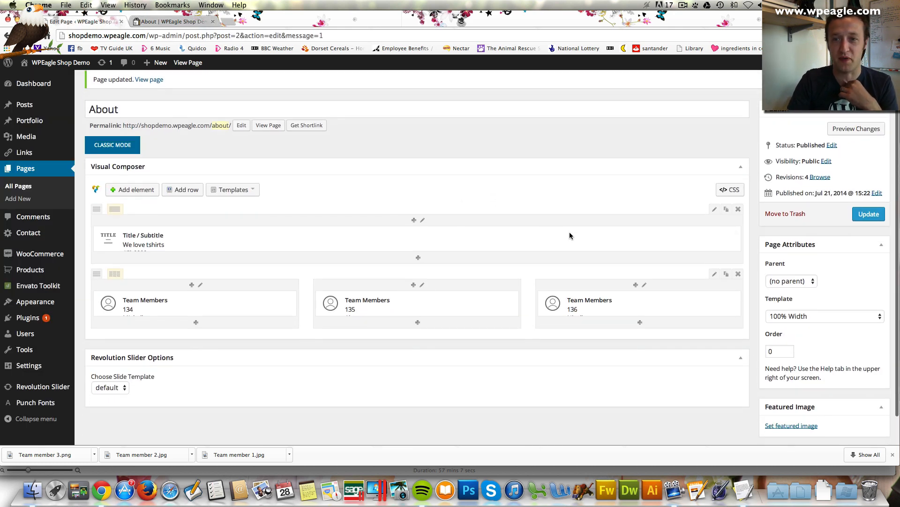
pyautogui.click(714, 274)
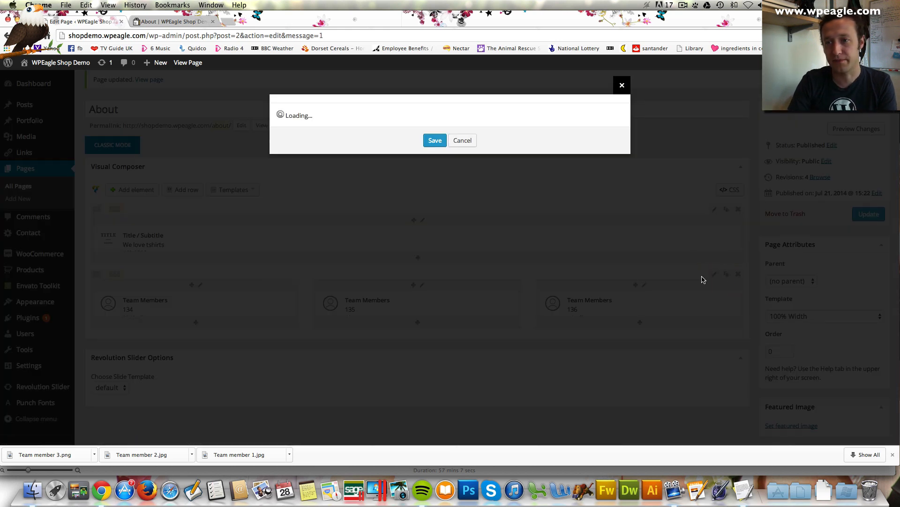
pyautogui.click(371, 288)
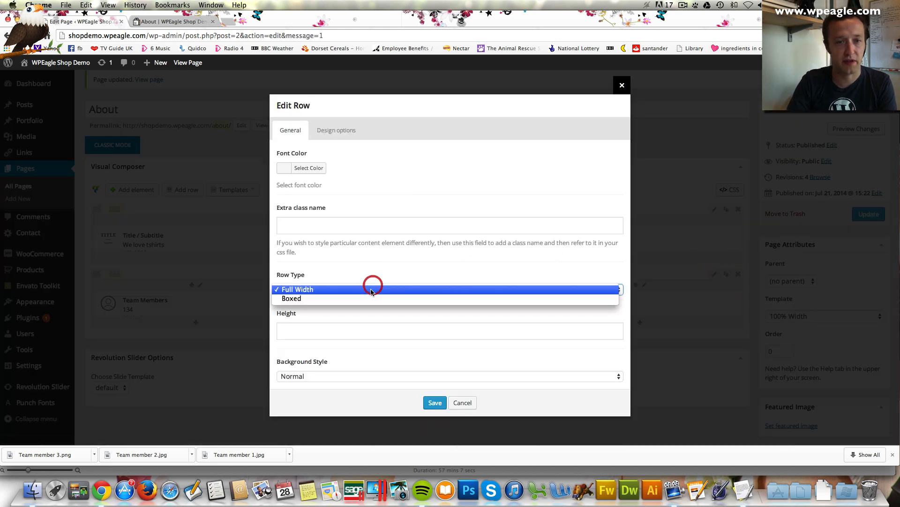
pyautogui.click(375, 301)
pyautogui.click(435, 403)
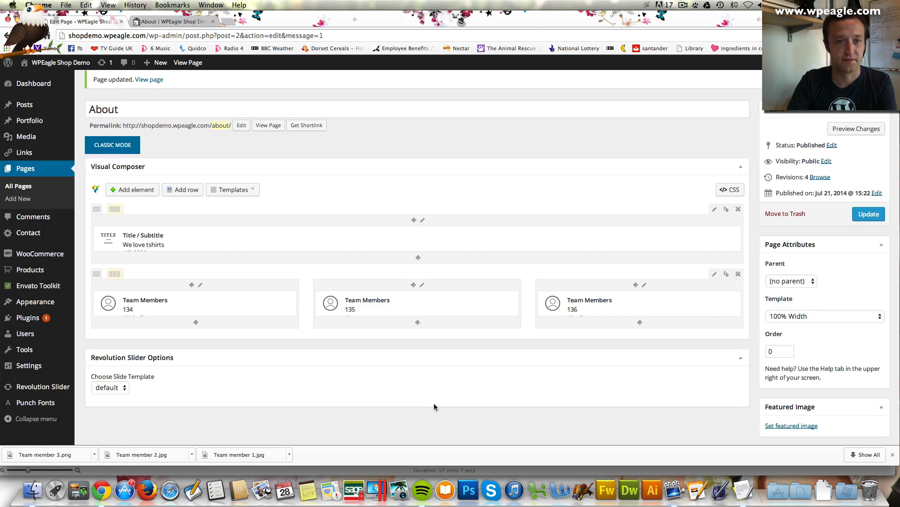
pyautogui.click(868, 215)
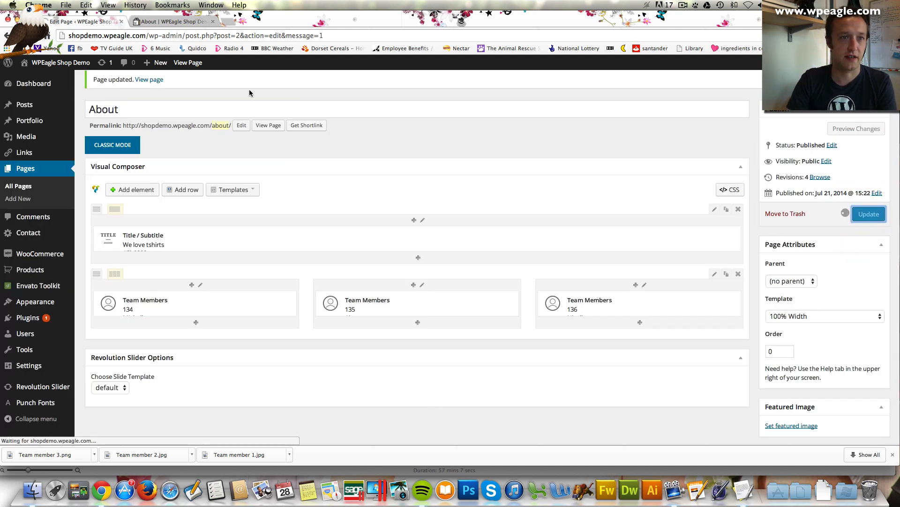
# Reload the live About page to check the boxed team row, then return to the editor
pyautogui.click(183, 22)
pyautogui.press('super+r')
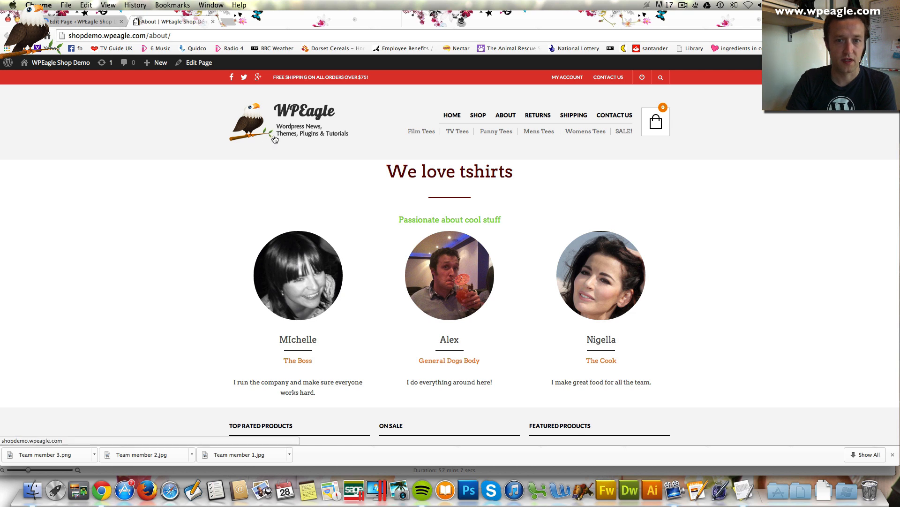
pyautogui.scroll(-1, 536, 239)
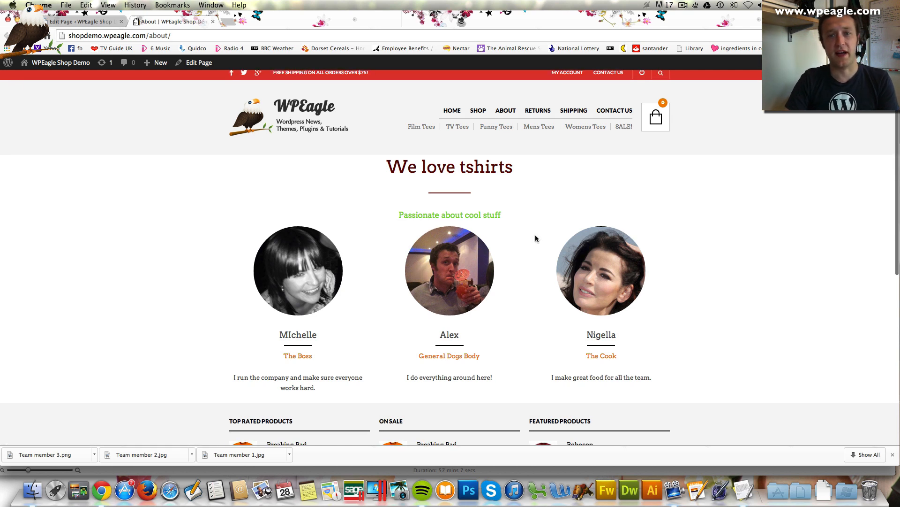
pyautogui.scroll(1, 471, 215)
pyautogui.click(500, 221)
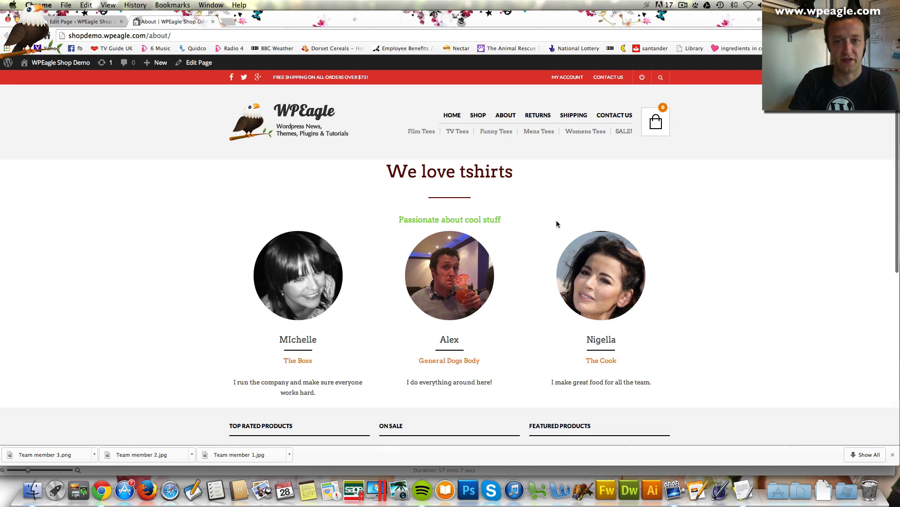
pyautogui.press('super+alt+Left')
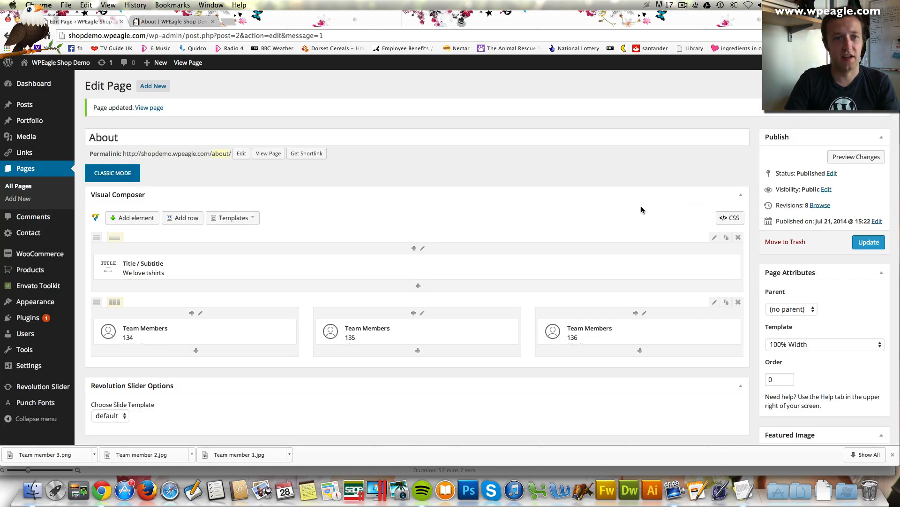
# Navigate via Visit Site to the live Contact us page and open it for editing
pyautogui.scroll(-1, 641, 207)
pyautogui.moveTo(55, 61)
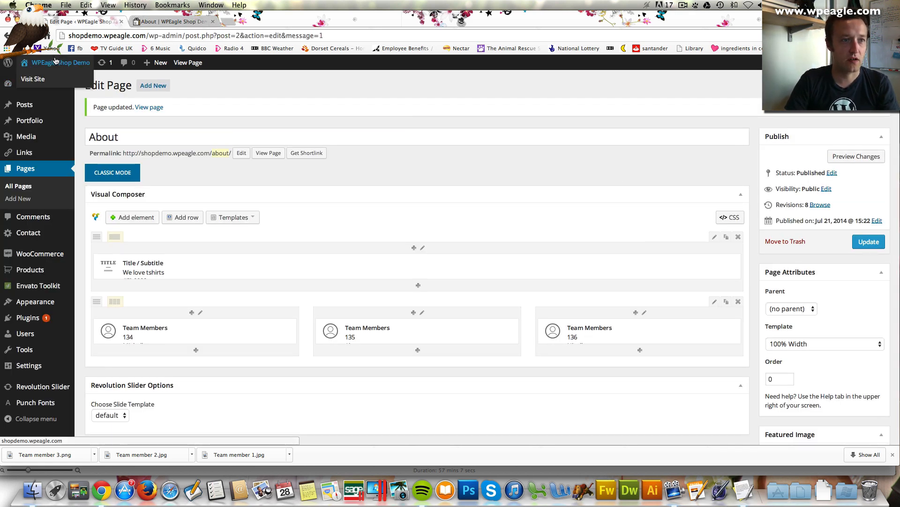
pyautogui.click(56, 82)
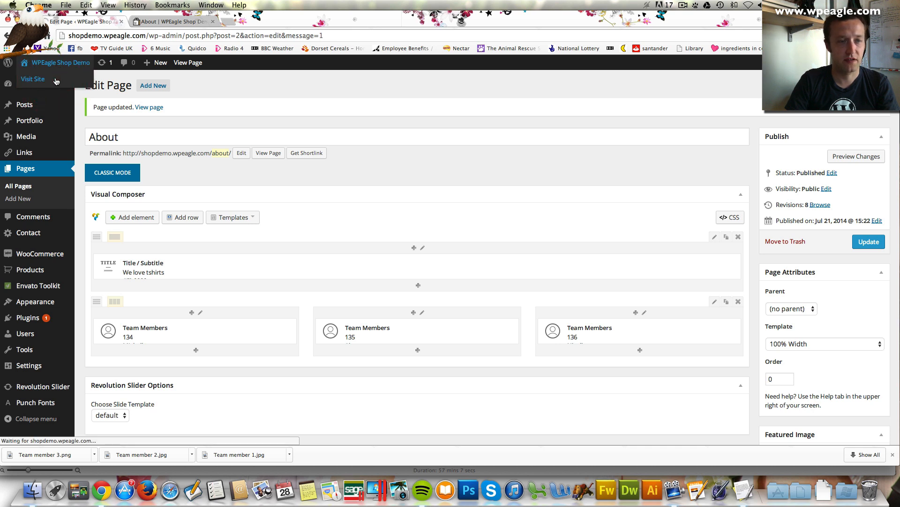
pyautogui.scroll(1, 59, 71)
pyautogui.click(59, 71)
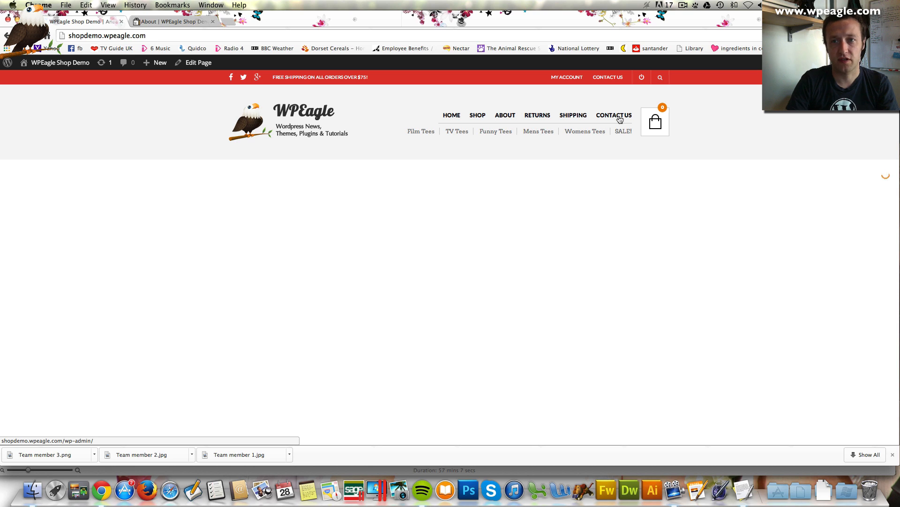
pyautogui.click(616, 119)
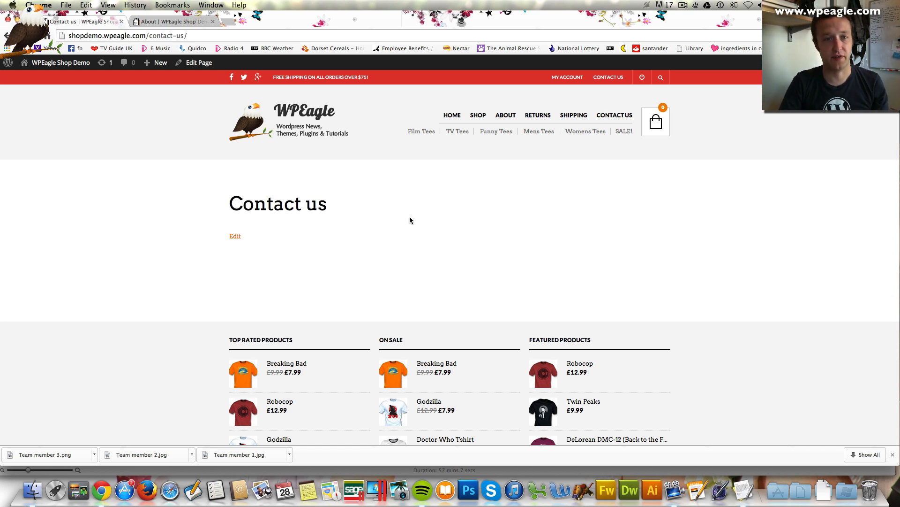
pyautogui.click(201, 63)
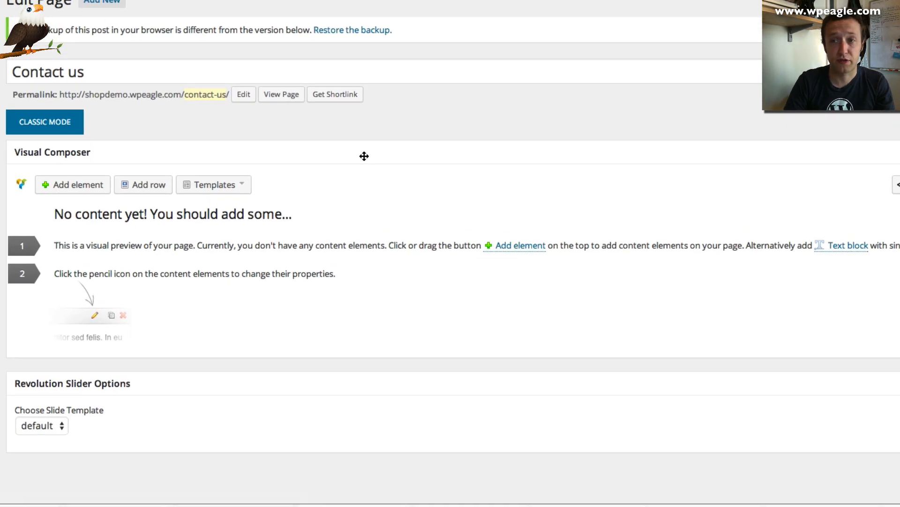
# Add a Contact Form 7 element using Contact form 1
pyautogui.click(81, 187)
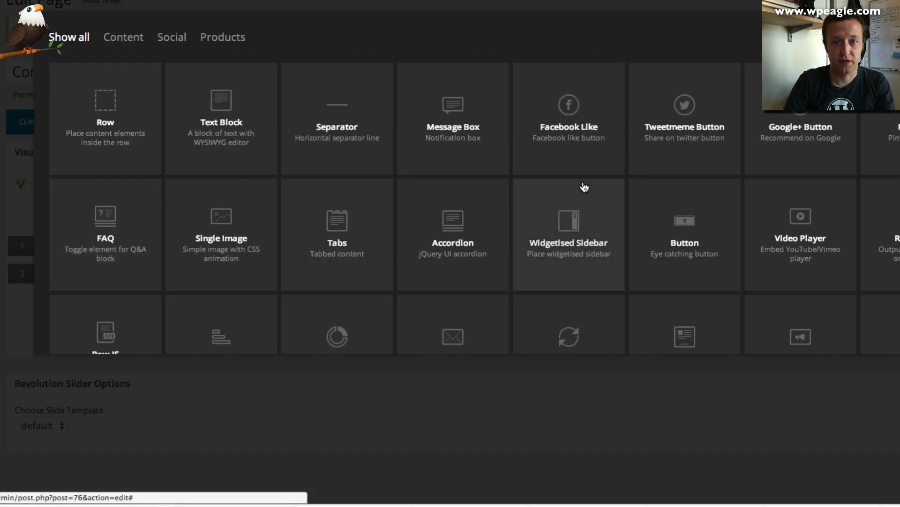
pyautogui.scroll(-3, 584, 187)
pyautogui.click(465, 271)
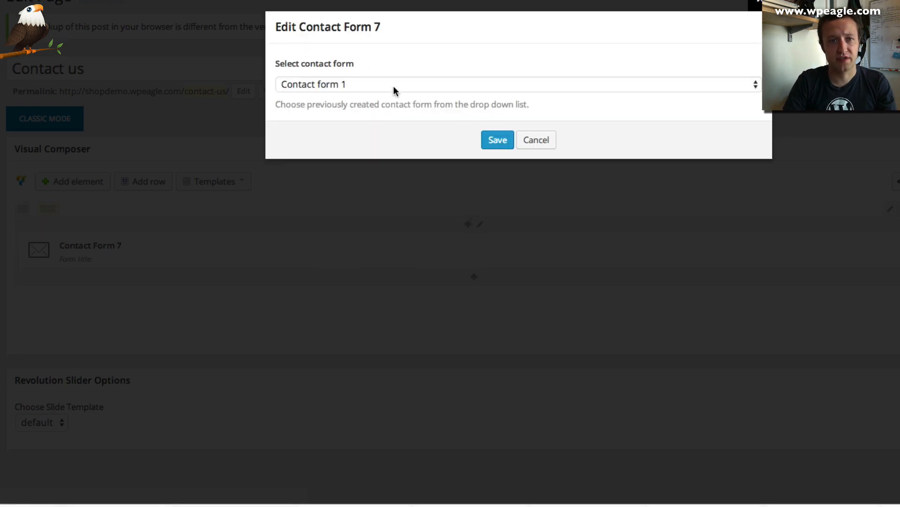
pyautogui.click(497, 142)
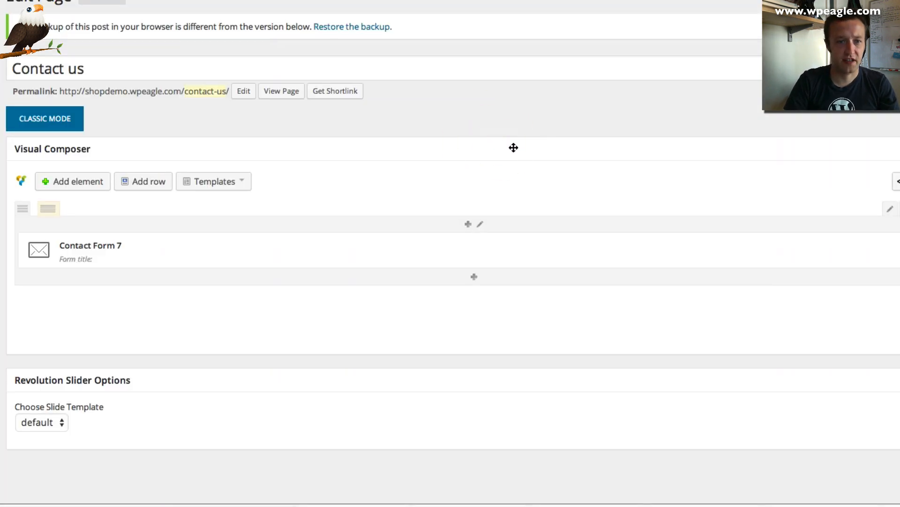
# Set the contact form row type to Boxed
pyautogui.scroll(-1, 528, 150)
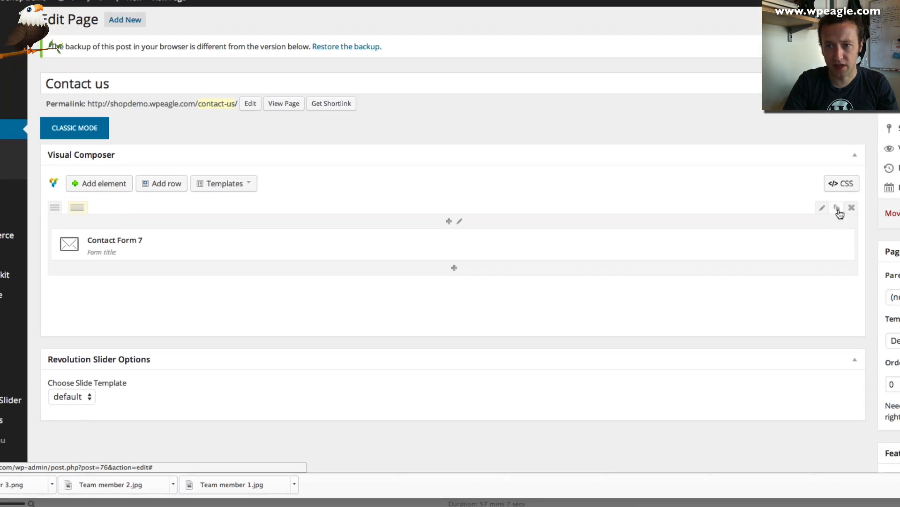
pyautogui.click(824, 209)
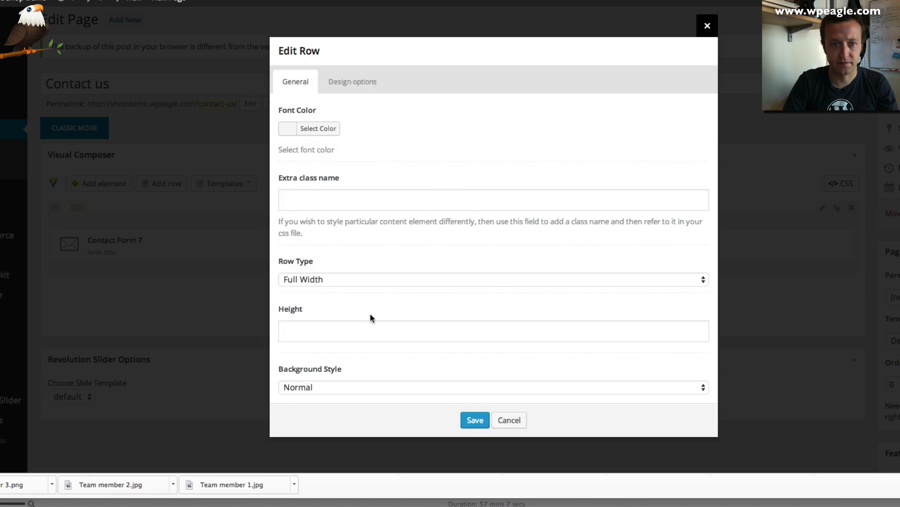
pyautogui.click(380, 282)
pyautogui.click(387, 291)
pyautogui.click(475, 419)
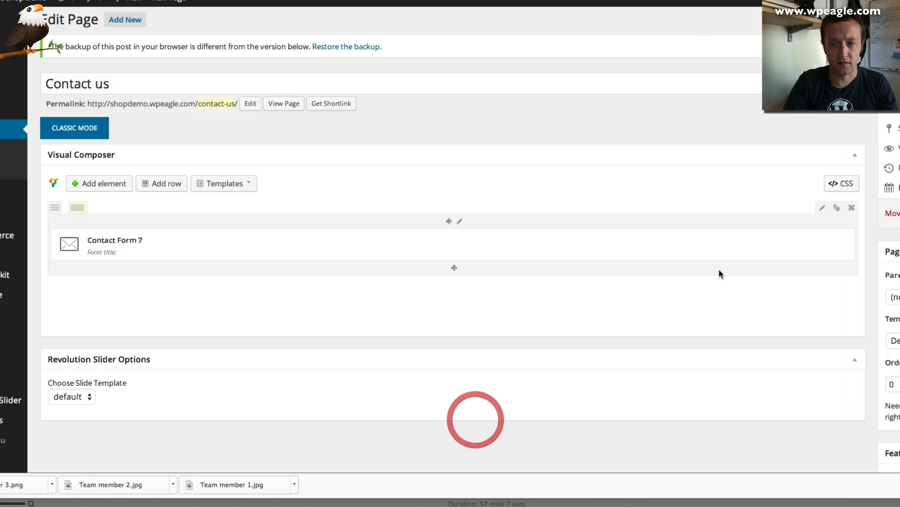
# Apply the 100% Width template, update the page and check it live
pyautogui.click(896, 341)
pyautogui.click(897, 350)
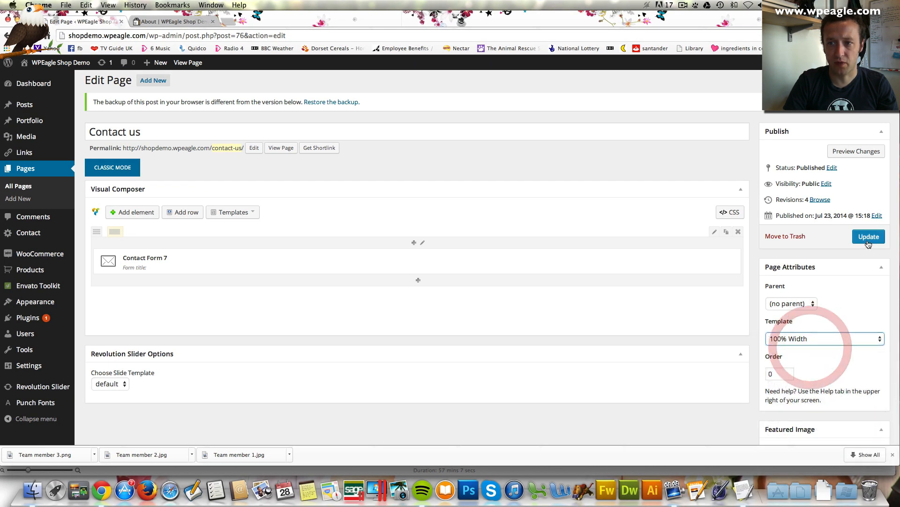
pyautogui.click(868, 238)
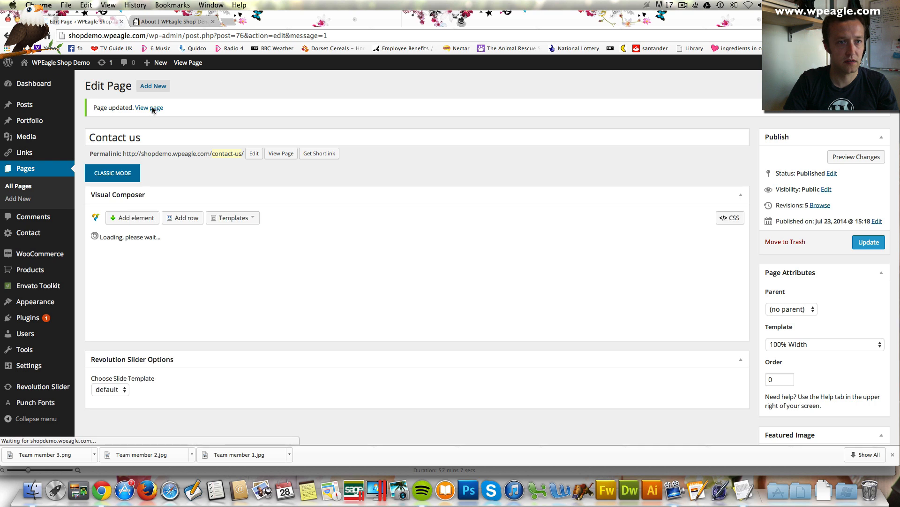
pyautogui.click(157, 110)
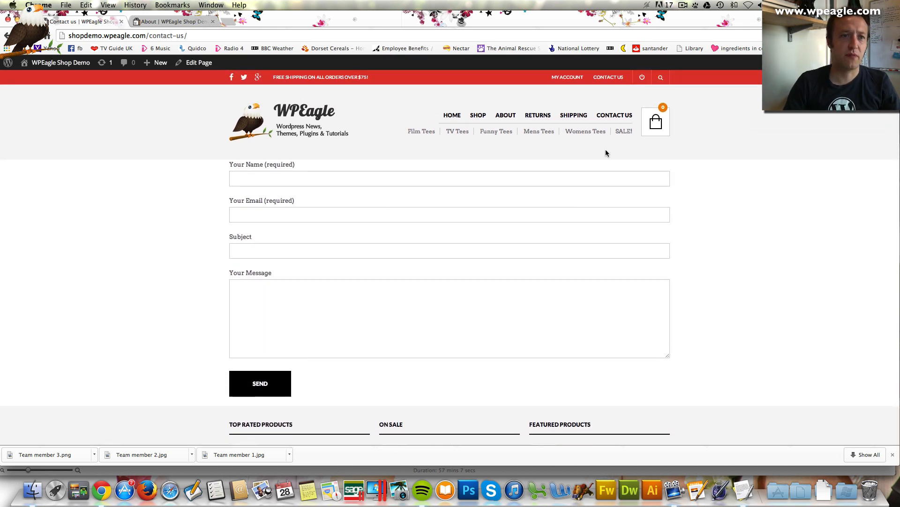
pyautogui.click(199, 62)
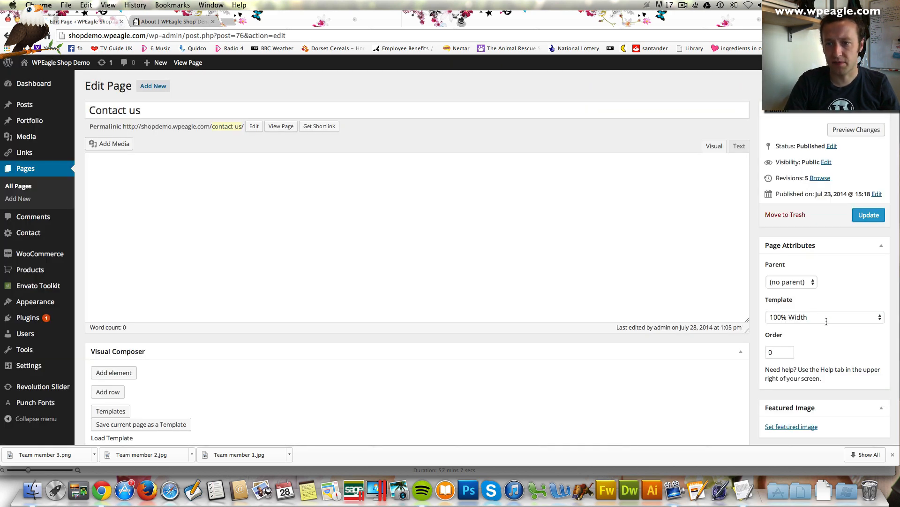
# Switch the Contact us page to Default Template, update it, and check the heading live
pyautogui.click(826, 321)
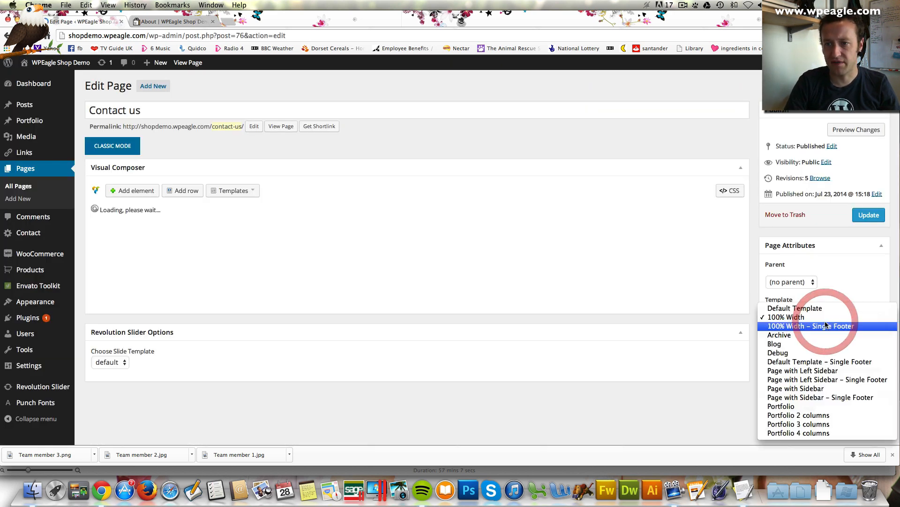
pyautogui.click(824, 309)
pyautogui.click(866, 216)
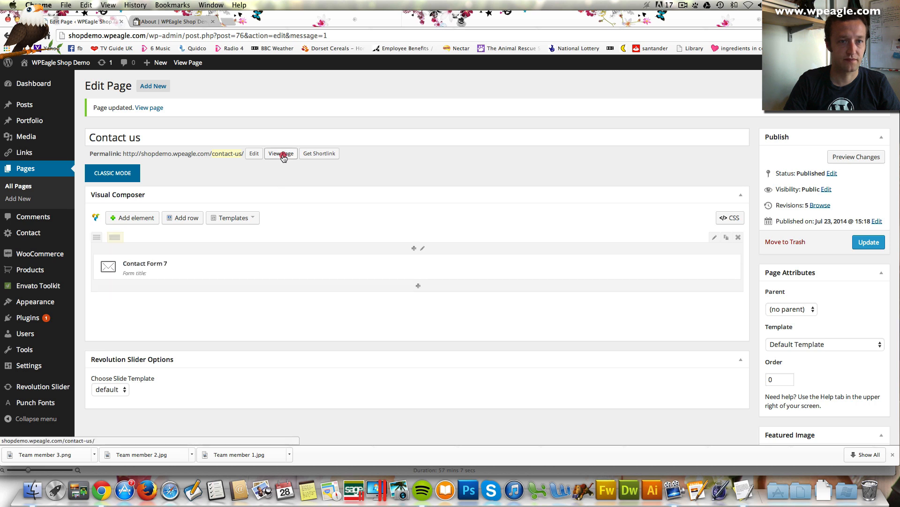
pyautogui.click(286, 158)
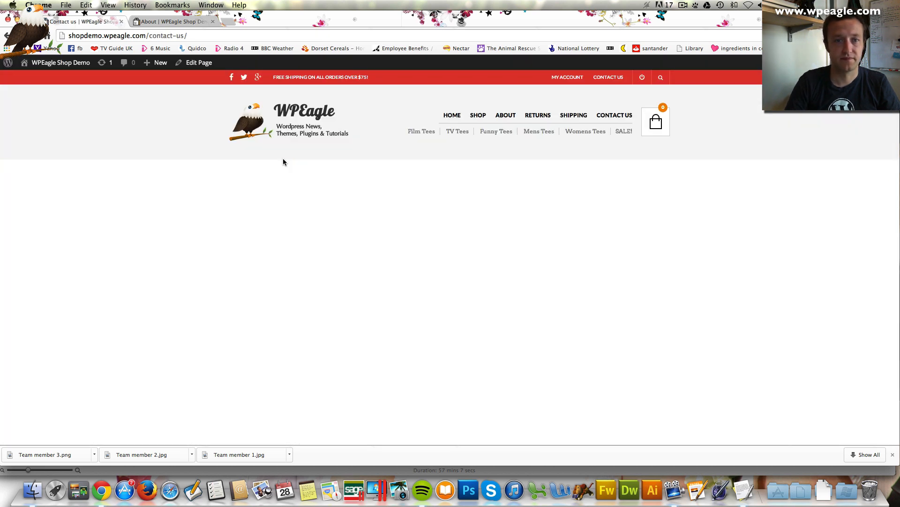
pyautogui.scroll(-5, 314, 165)
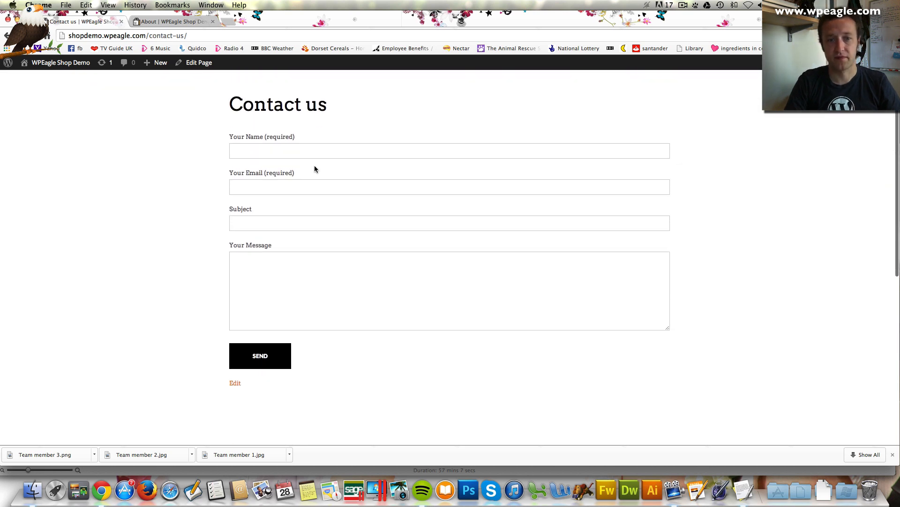
pyautogui.scroll(5, 315, 169)
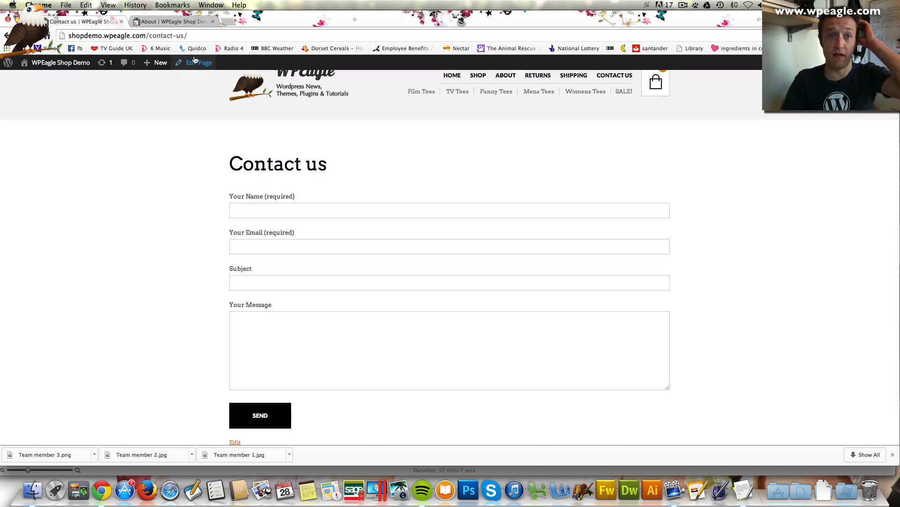
pyautogui.click(198, 66)
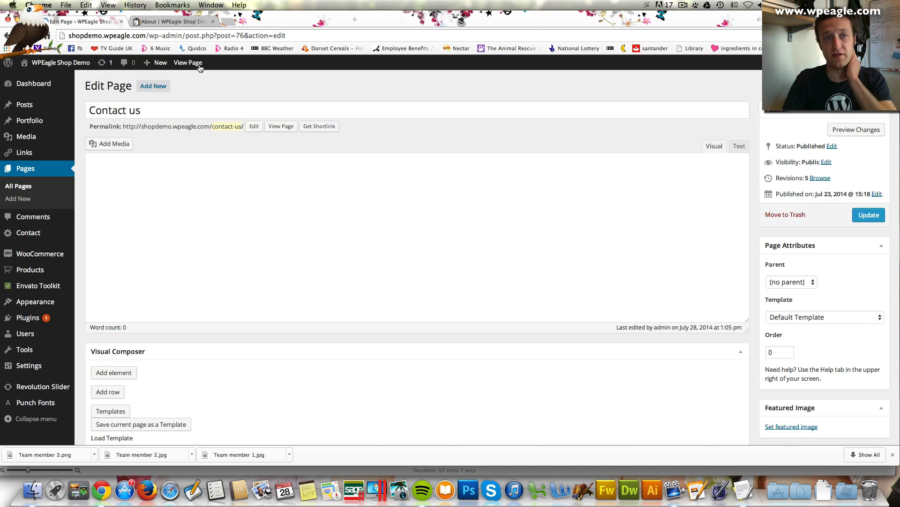
# Add a new row with a Google Map (latitude 51.51526, zoom 17) and update the page
pyautogui.scroll(-2, 263, 347)
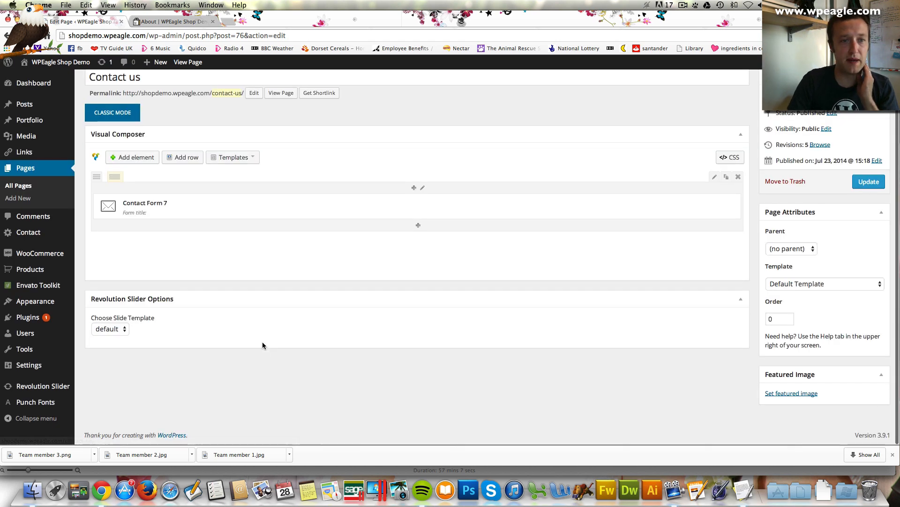
pyautogui.click(141, 159)
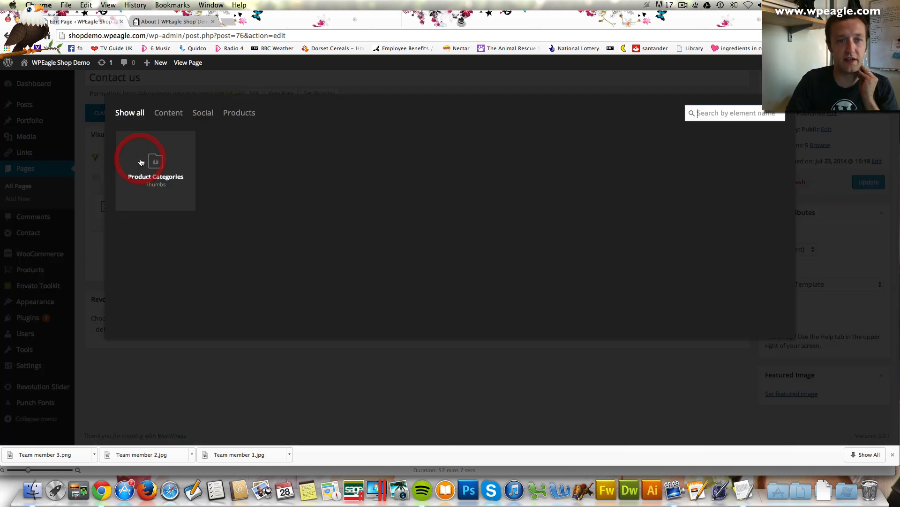
pyautogui.press('Escape')
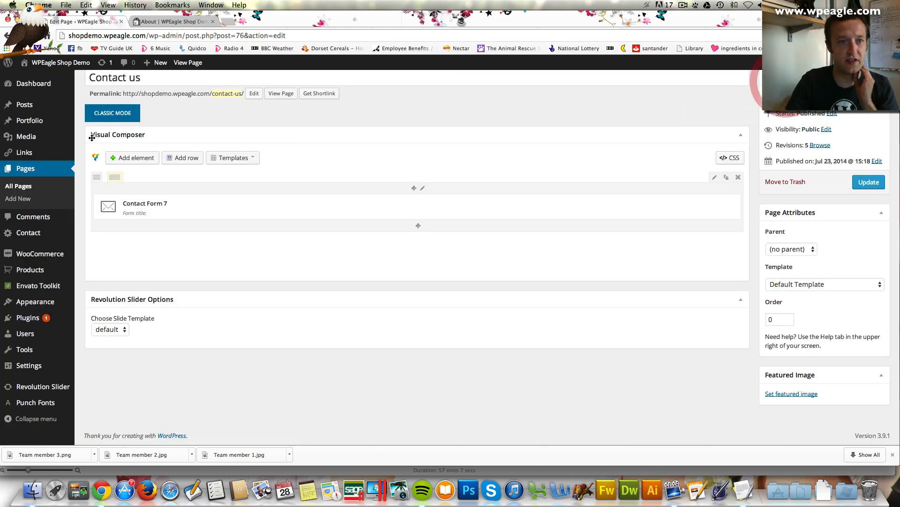
pyautogui.click(184, 157)
pyautogui.click(412, 269)
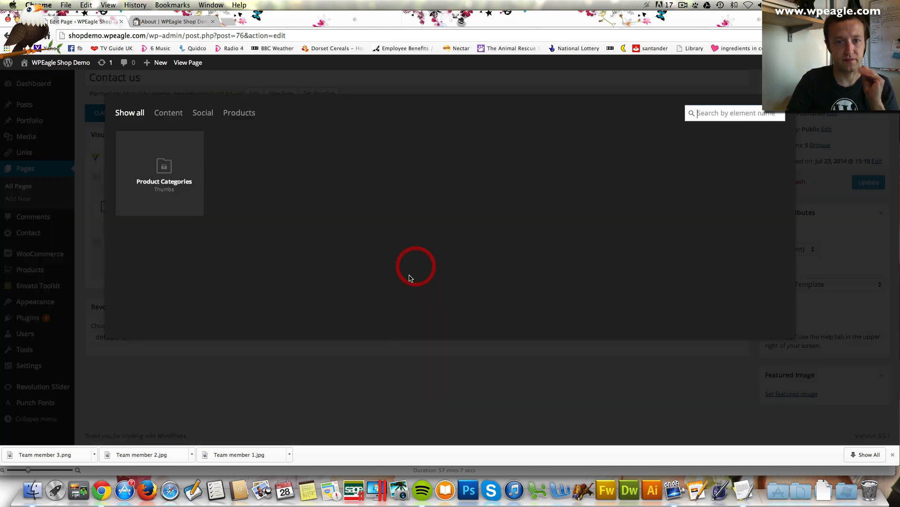
pyautogui.scroll(-2, 581, 239)
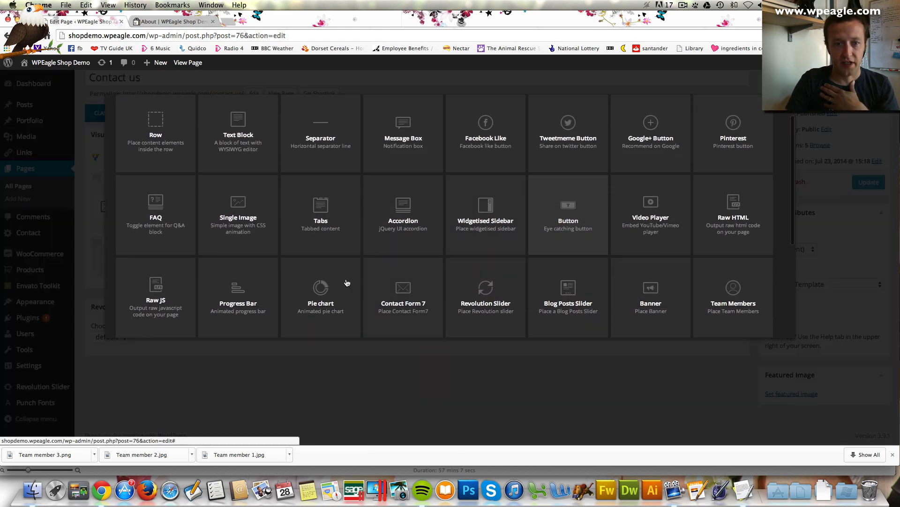
pyautogui.scroll(-4, 452, 247)
pyautogui.scroll(-4, 612, 262)
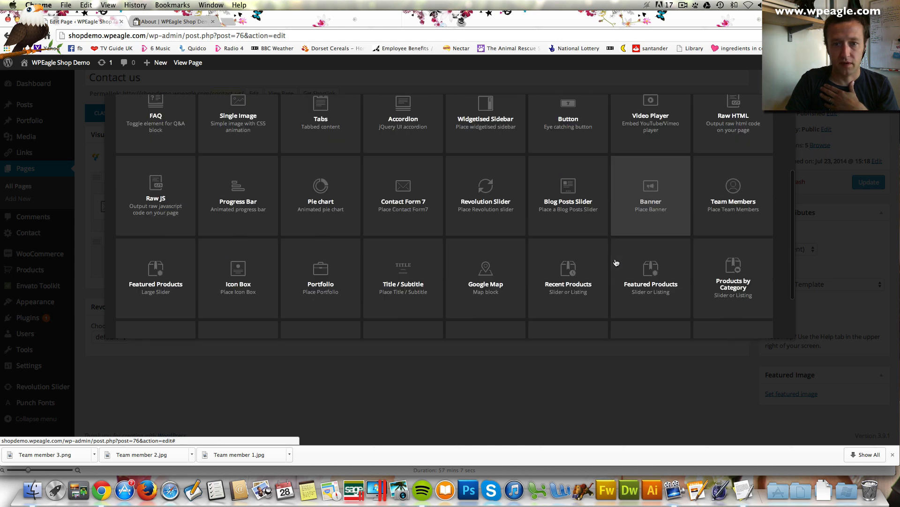
pyautogui.click(478, 250)
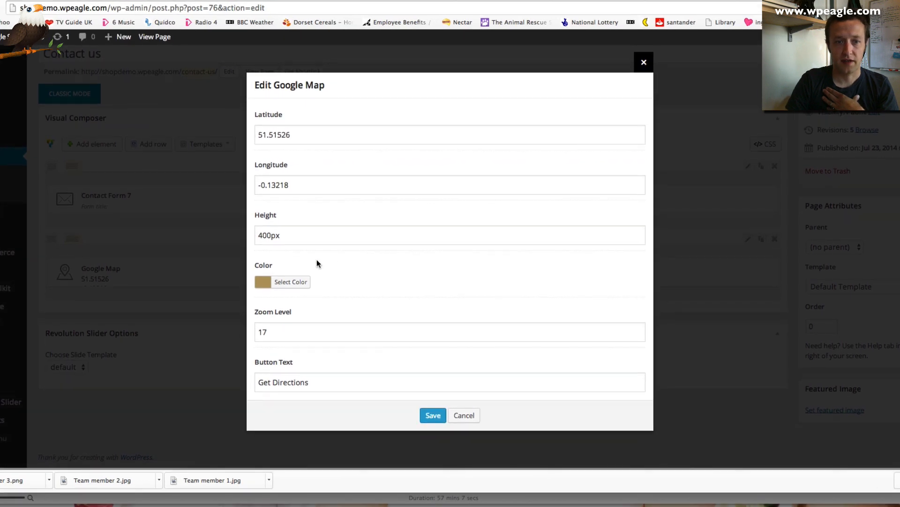
pyautogui.click(432, 416)
pyautogui.click(899, 169)
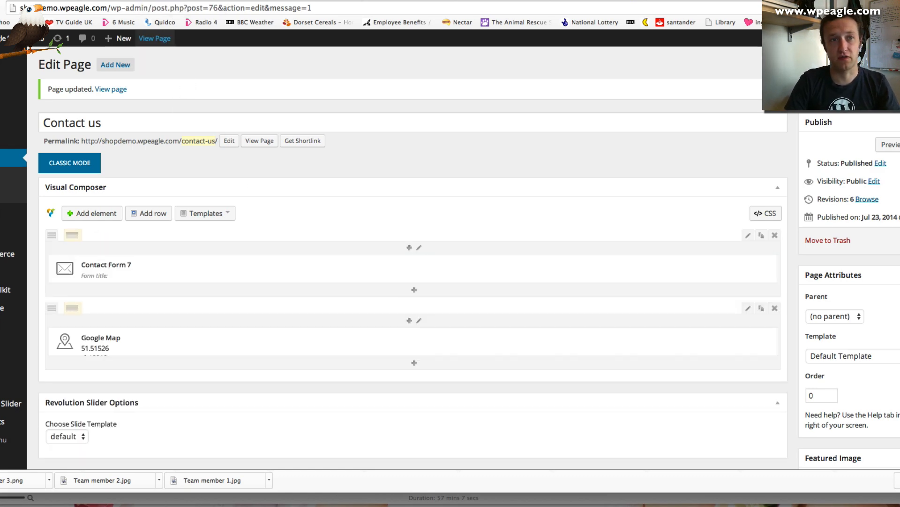
pyautogui.click(168, 11)
# View the live About page, then the Contact us page and check the Soho Square map below its form
pyautogui.click(34, 35)
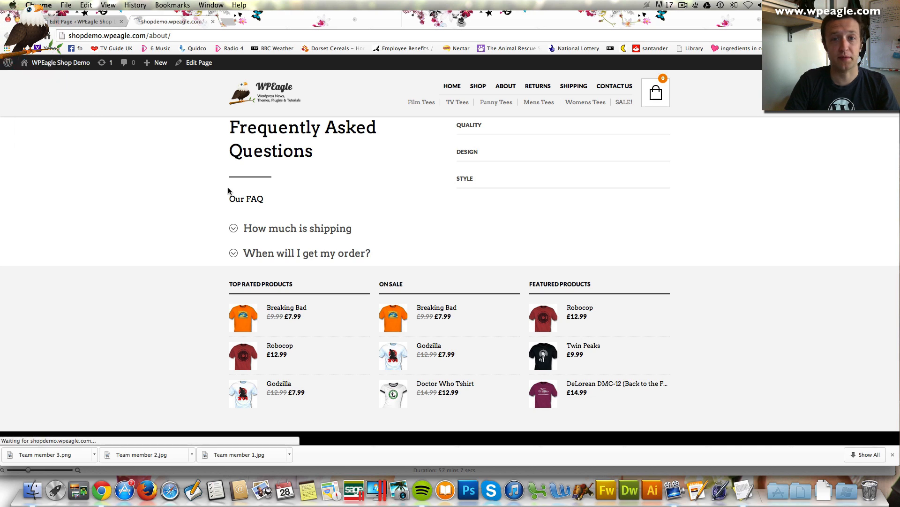
pyautogui.scroll(-3, 229, 193)
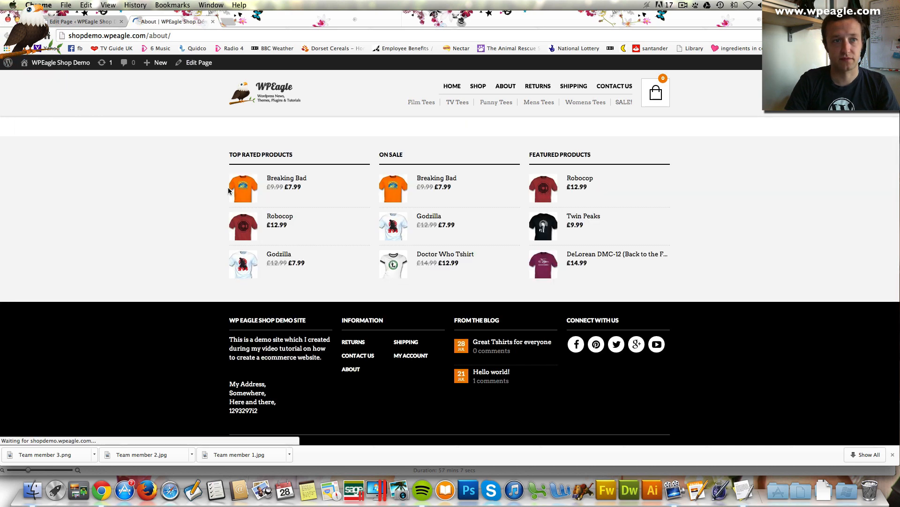
pyautogui.click(614, 86)
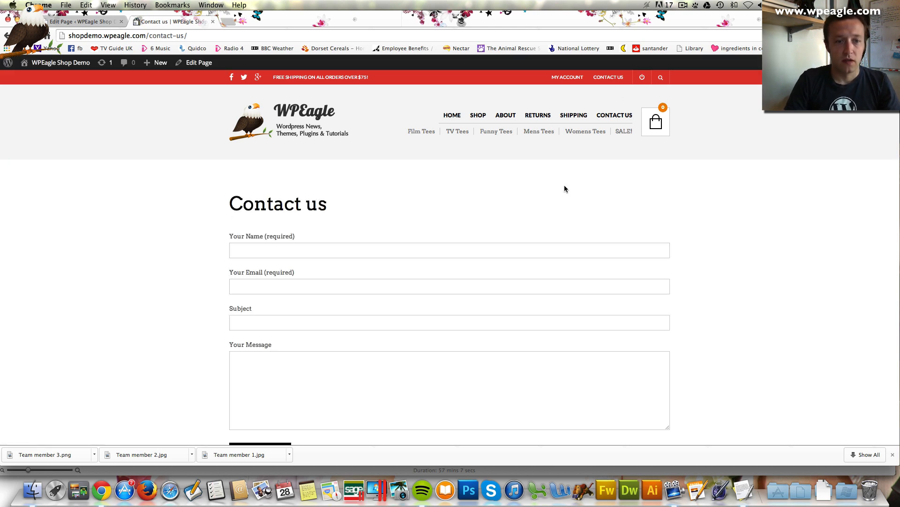
pyautogui.scroll(-10, 564, 189)
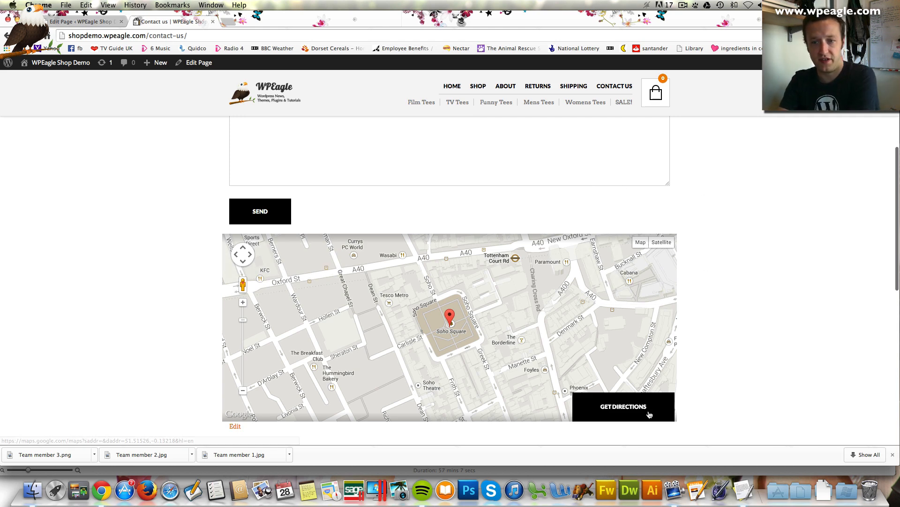
pyautogui.scroll(-2, 714, 280)
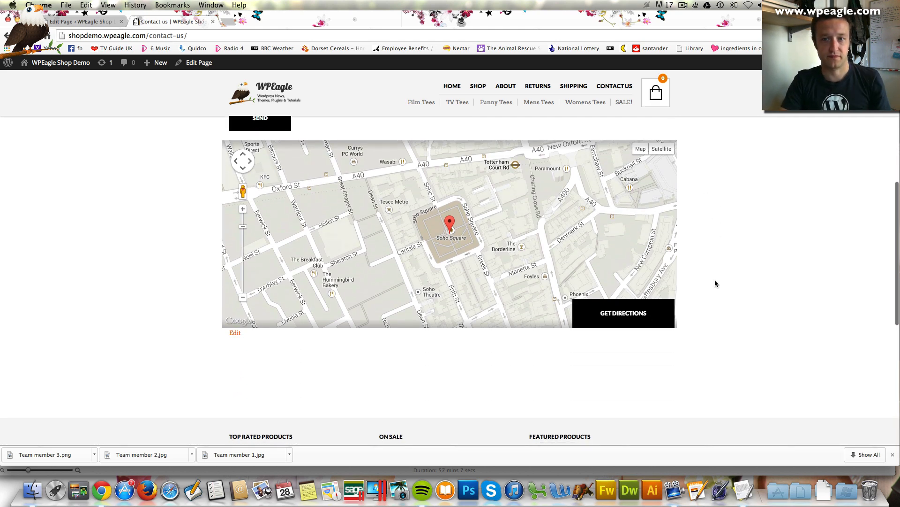
pyautogui.scroll(10, 715, 279)
pyautogui.scroll(-3, 715, 280)
pyautogui.scroll(-2, 712, 282)
pyautogui.scroll(5, 712, 282)
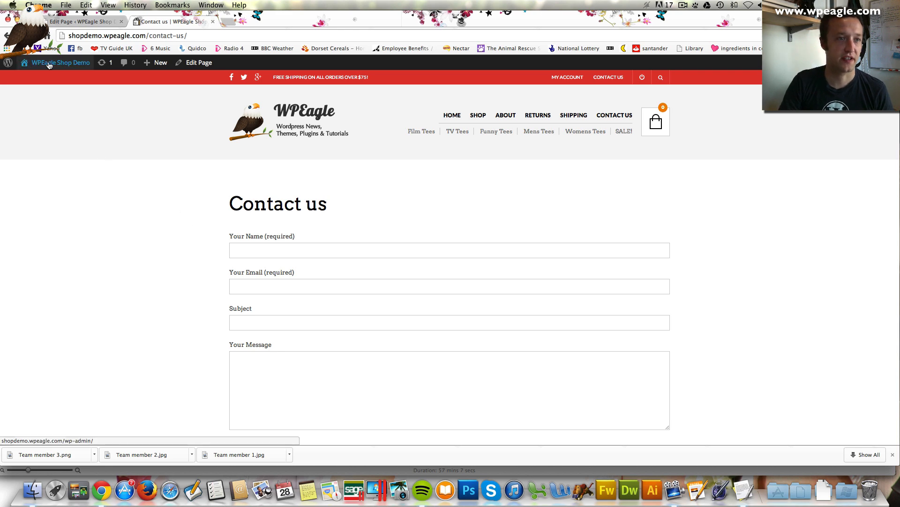
# Return to the admin dashboard and open Contact form 1 from the Contact Forms list
pyautogui.moveTo(47, 66)
pyautogui.click(39, 82)
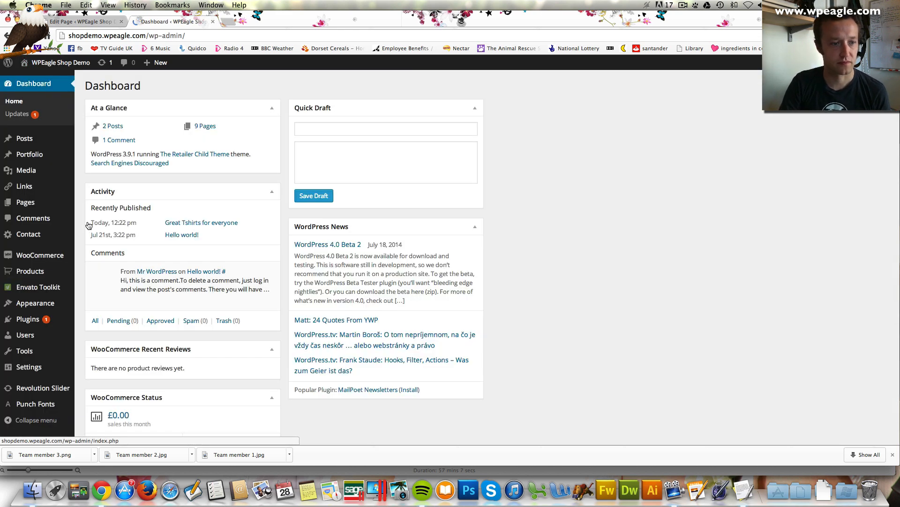
pyautogui.scroll(-3, 89, 225)
pyautogui.moveTo(63, 272)
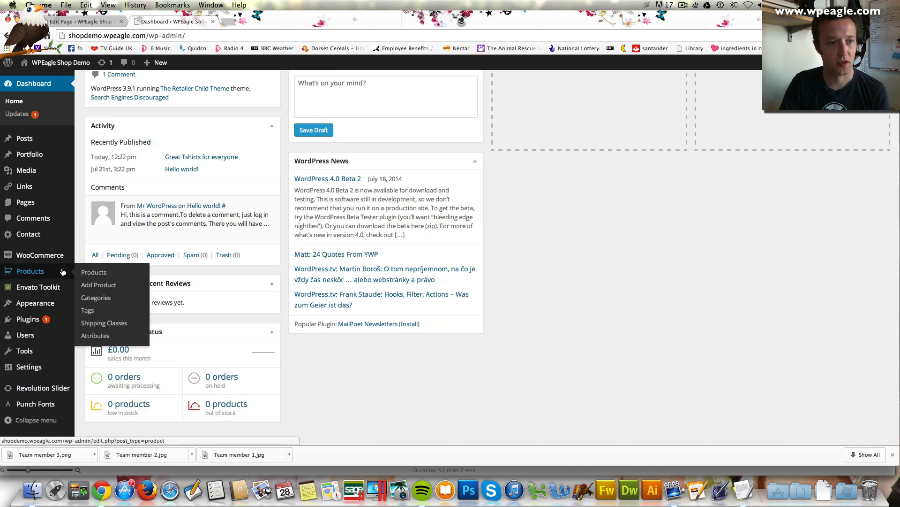
pyautogui.scroll(-1, 59, 314)
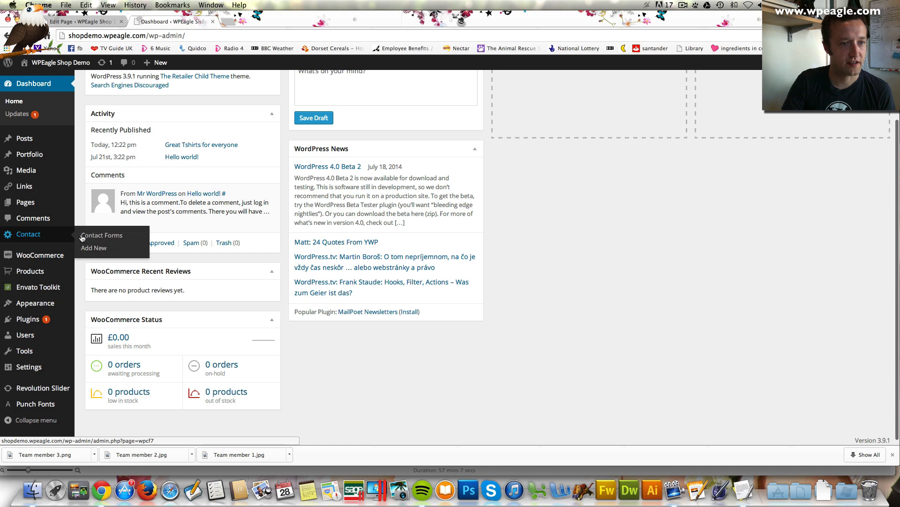
pyautogui.click(82, 236)
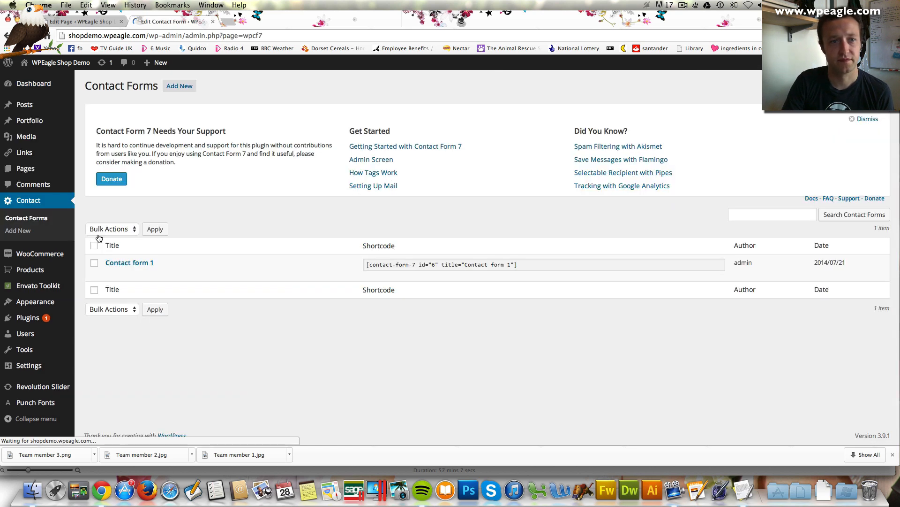
pyautogui.moveTo(108, 274)
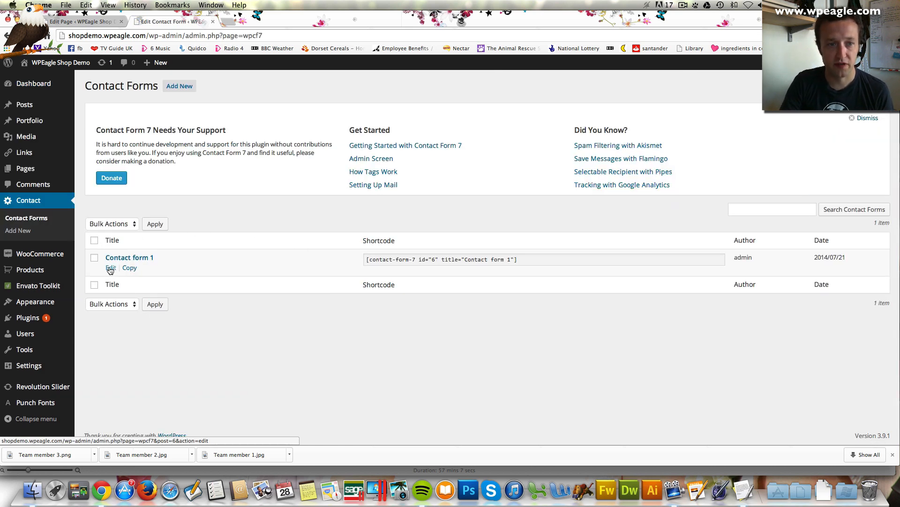
pyautogui.click(110, 268)
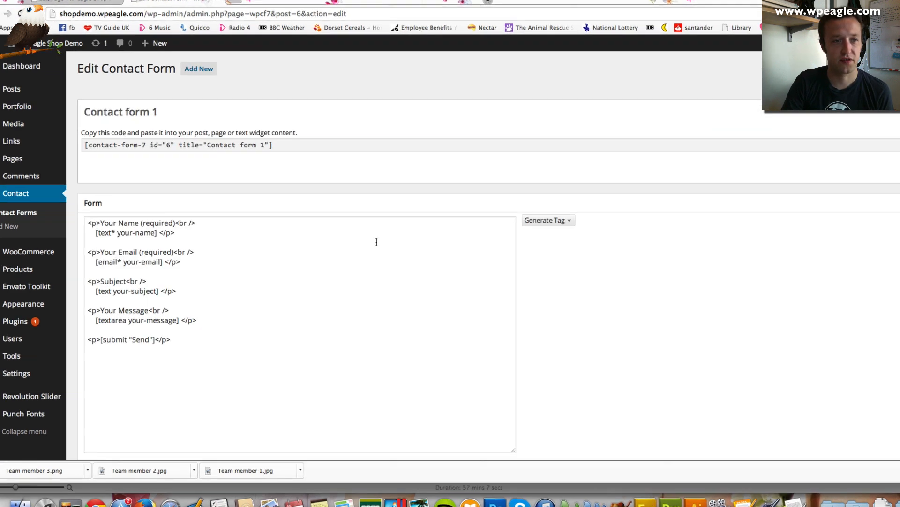
# Open the Generate Tag dropdown and scroll through the form fields and mail settings
pyautogui.scroll(-1, 247, 200)
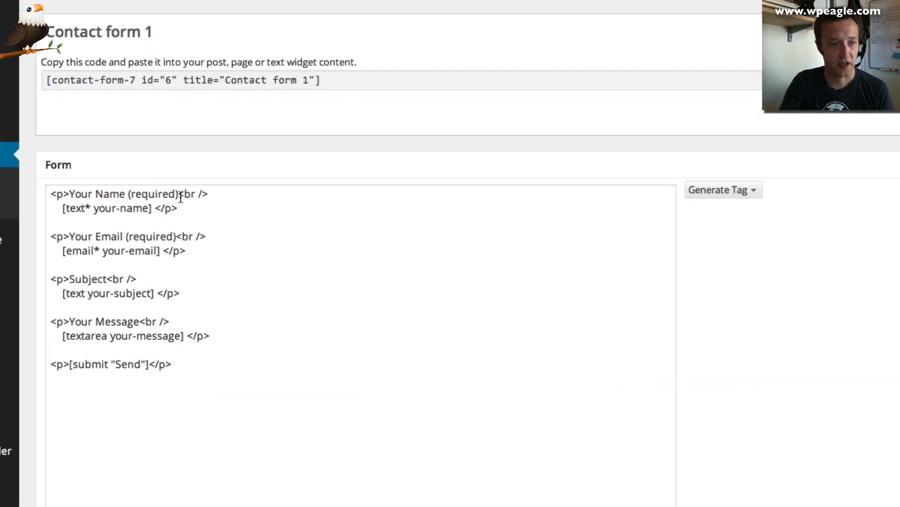
pyautogui.scroll(-1, 516, 277)
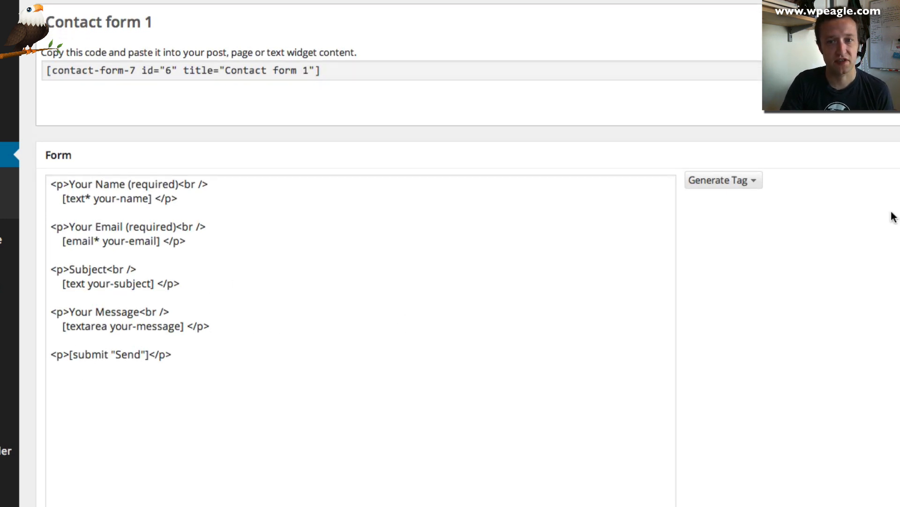
pyautogui.click(753, 179)
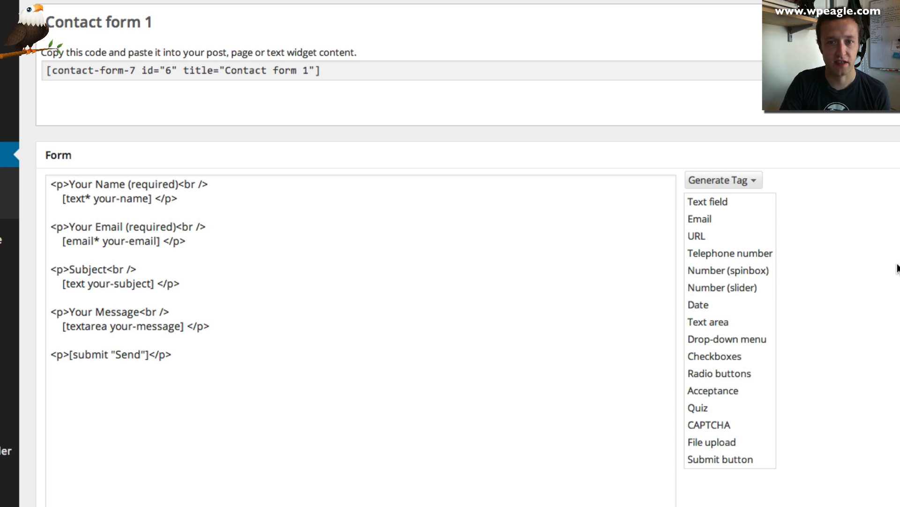
pyautogui.scroll(-5, 896, 268)
pyautogui.scroll(-1, 460, 288)
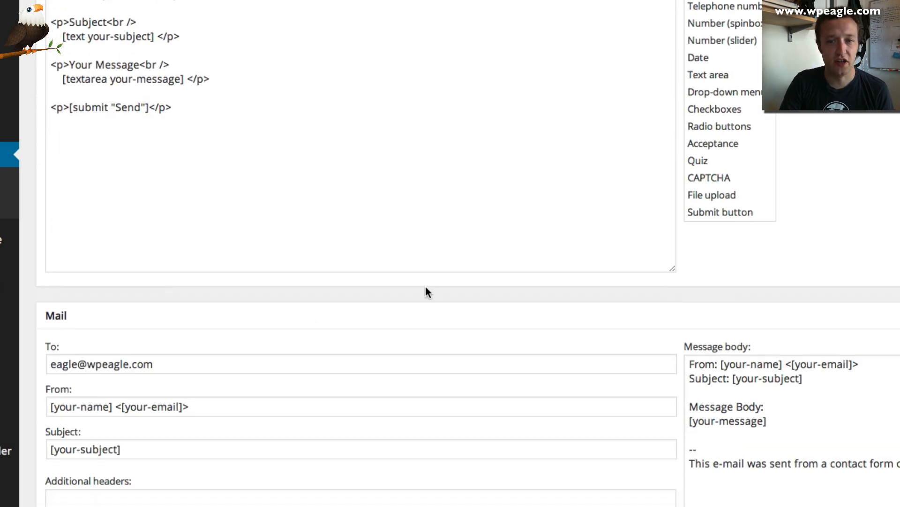
pyautogui.scroll(-9, 189, 350)
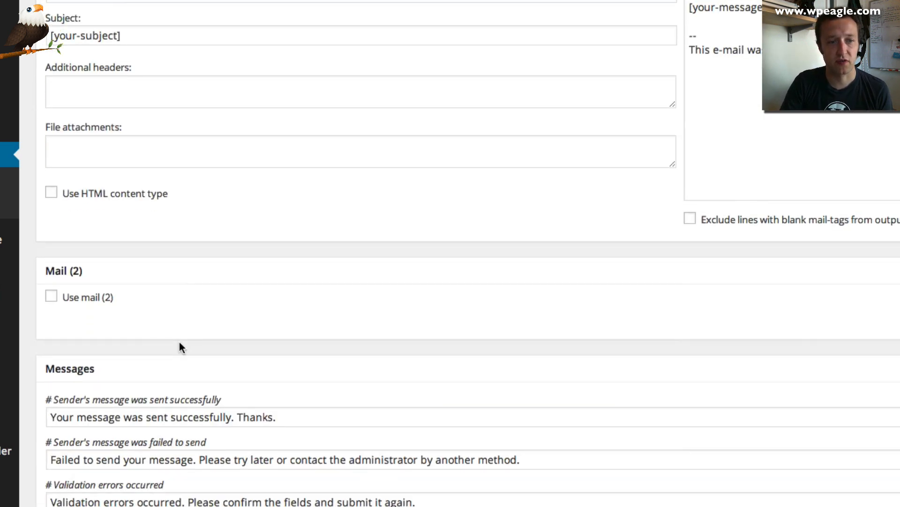
pyautogui.scroll(-12, 226, 341)
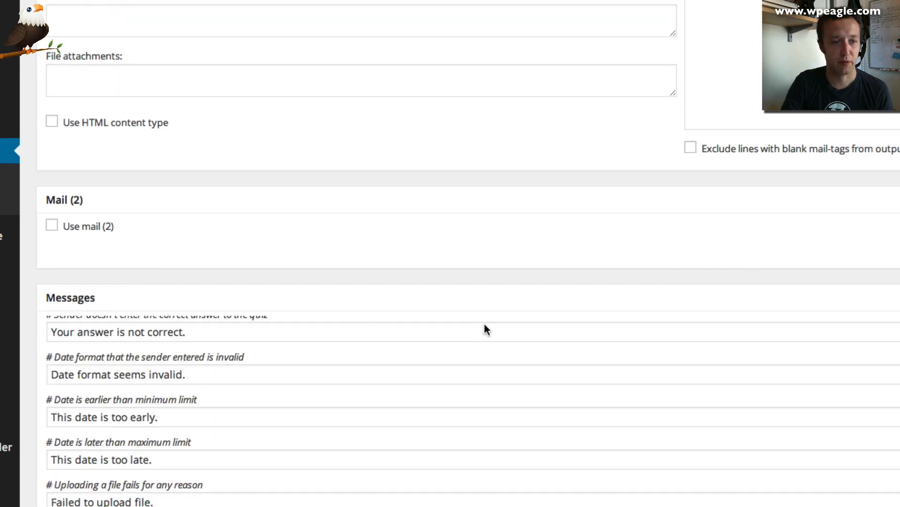
pyautogui.scroll(20, 462, 292)
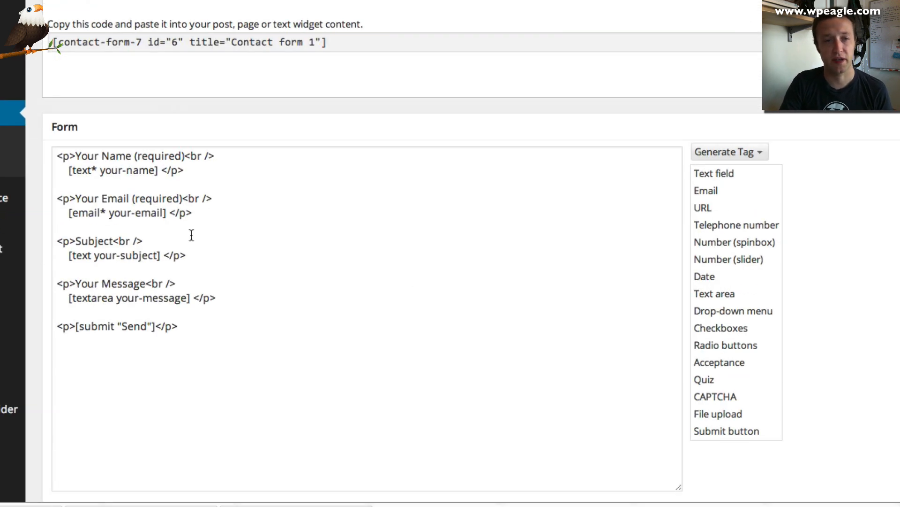
pyautogui.scroll(-3, 393, 331)
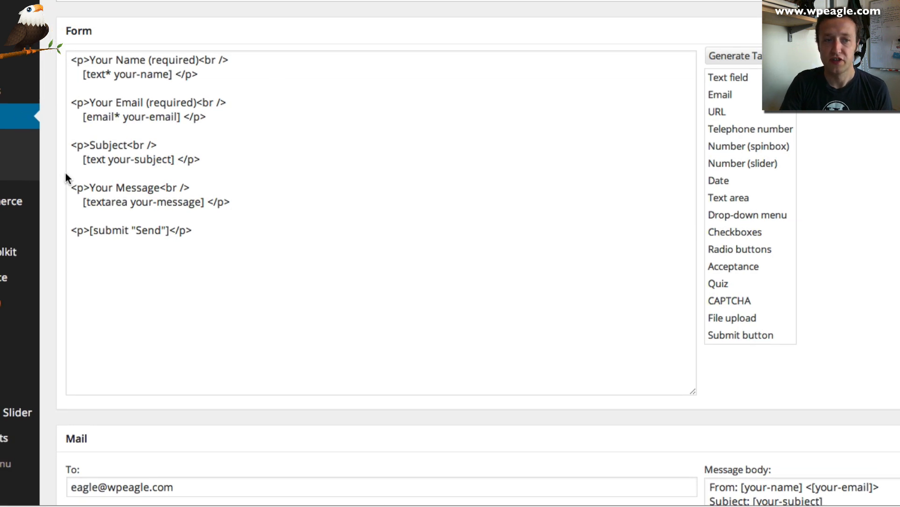
# Check WooCommerce General settings: United Kingdom base, selling to all countries, Pounds Sterling currency
pyautogui.moveTo(63, 223)
pyautogui.click(191, 287)
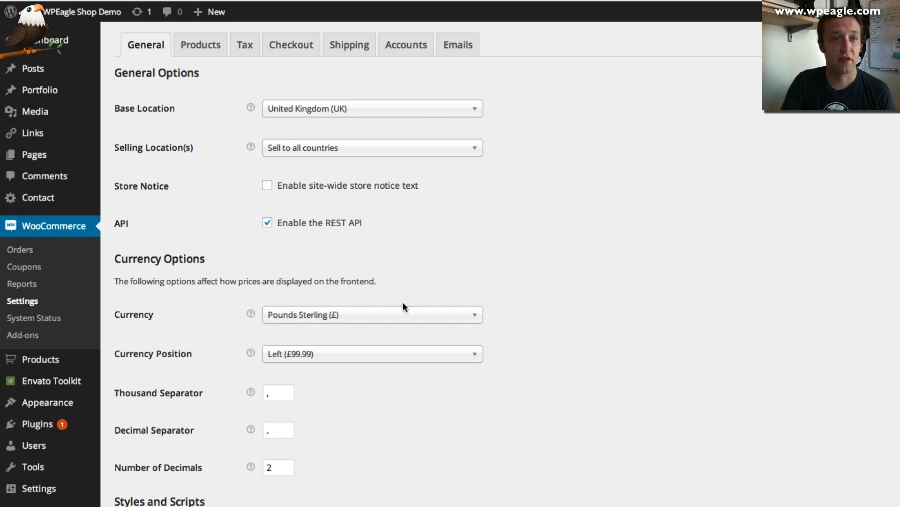
pyautogui.click(374, 153)
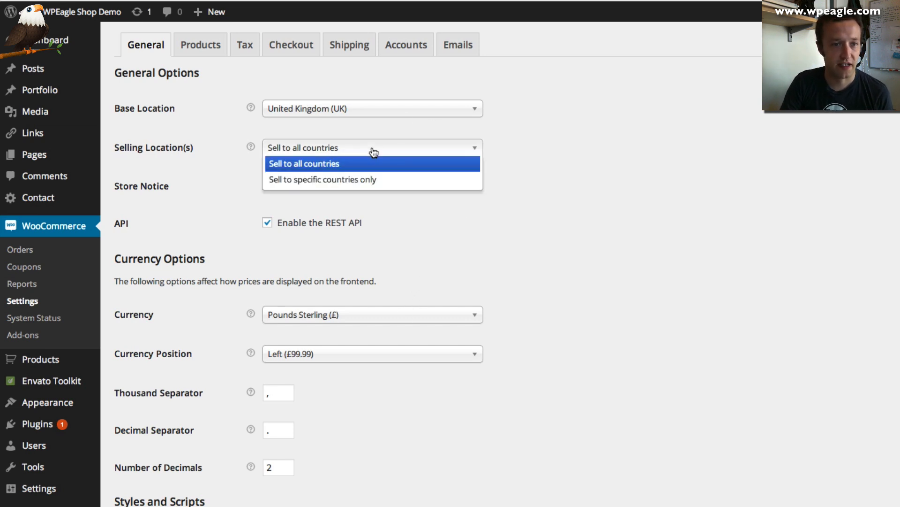
pyautogui.click(546, 140)
pyautogui.scroll(-2, 472, 180)
pyautogui.scroll(-7, 471, 184)
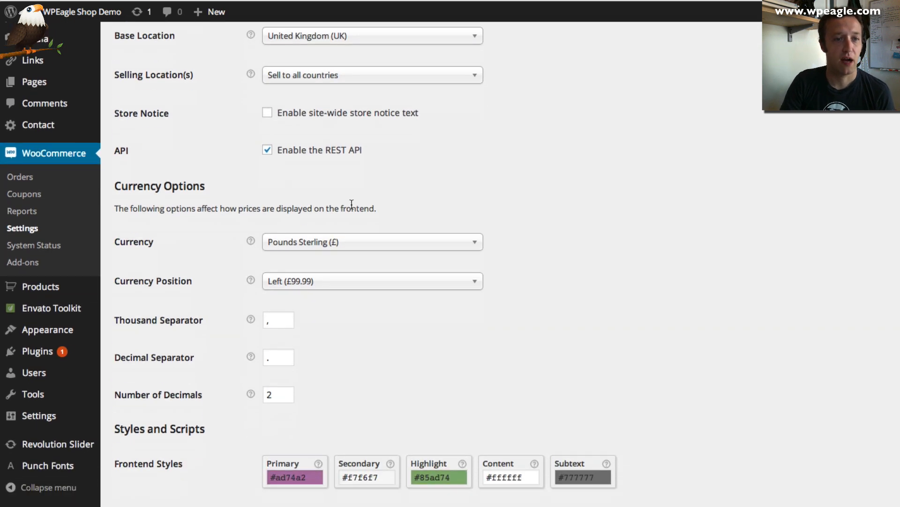
pyautogui.scroll(-3, 375, 241)
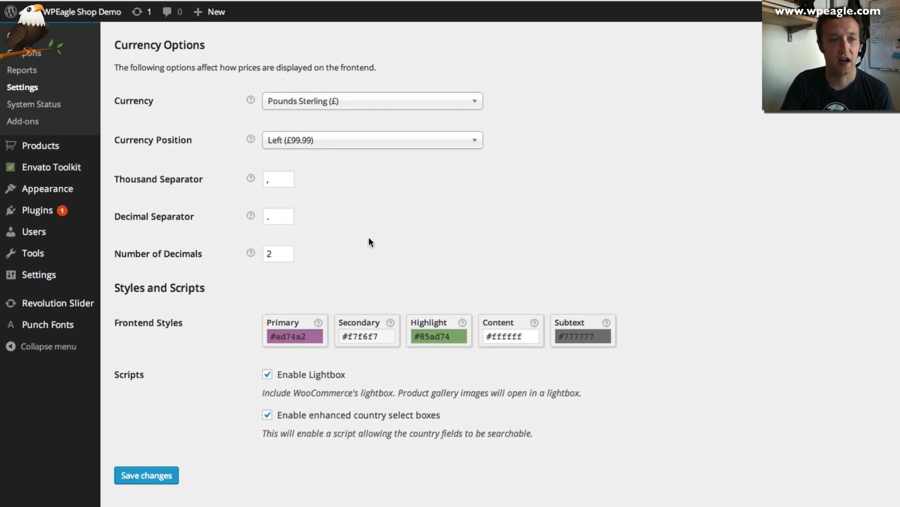
pyautogui.scroll(-1, 599, 350)
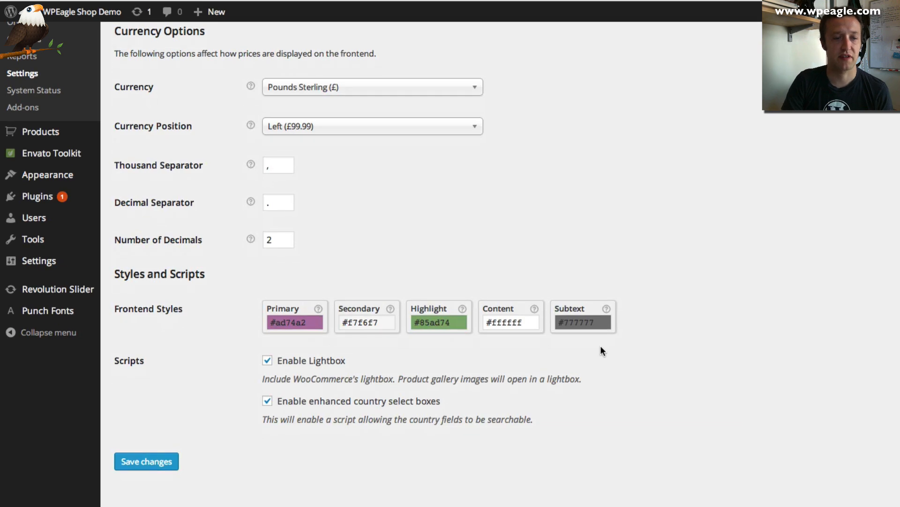
pyautogui.scroll(12, 285, 279)
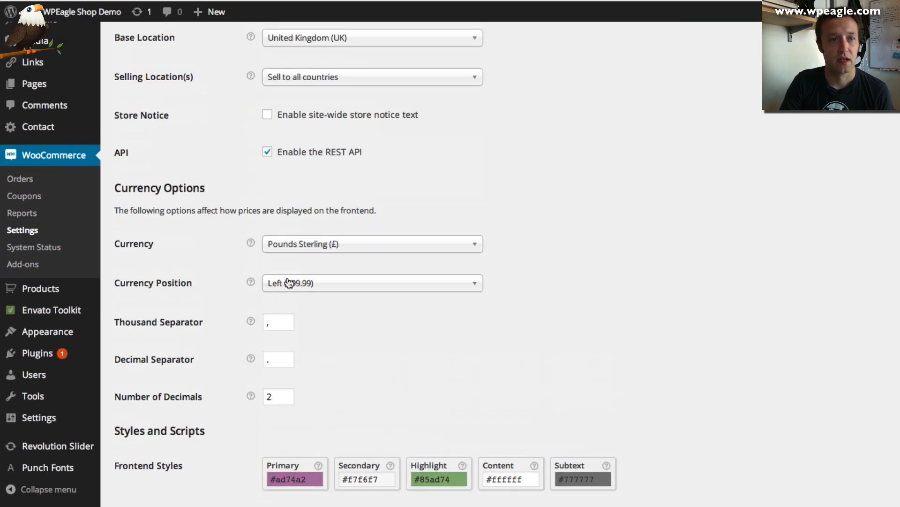
# Review the WooCommerce Products settings
pyautogui.click(201, 43)
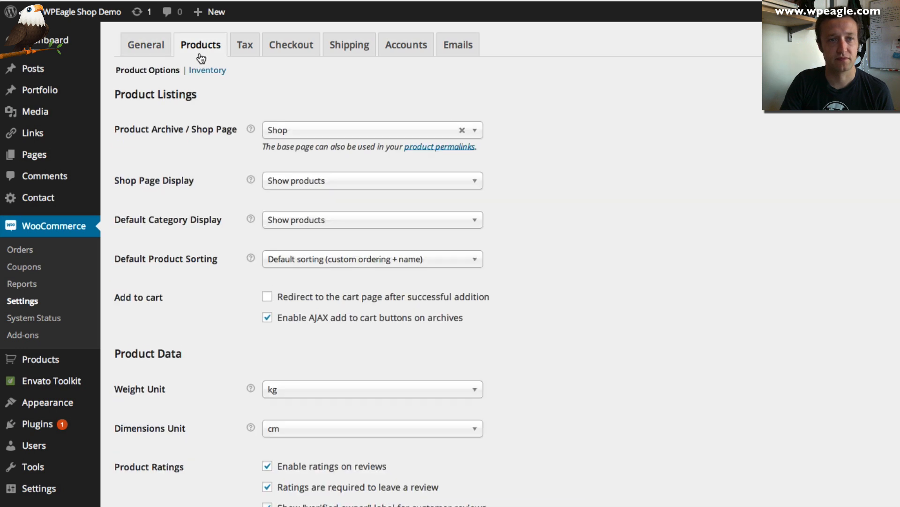
pyautogui.scroll(-2, 189, 100)
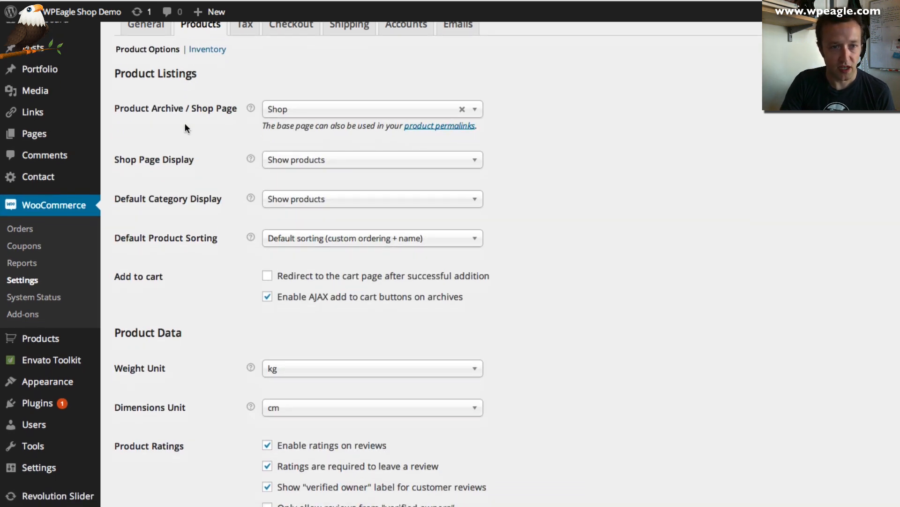
pyautogui.scroll(-2, 187, 127)
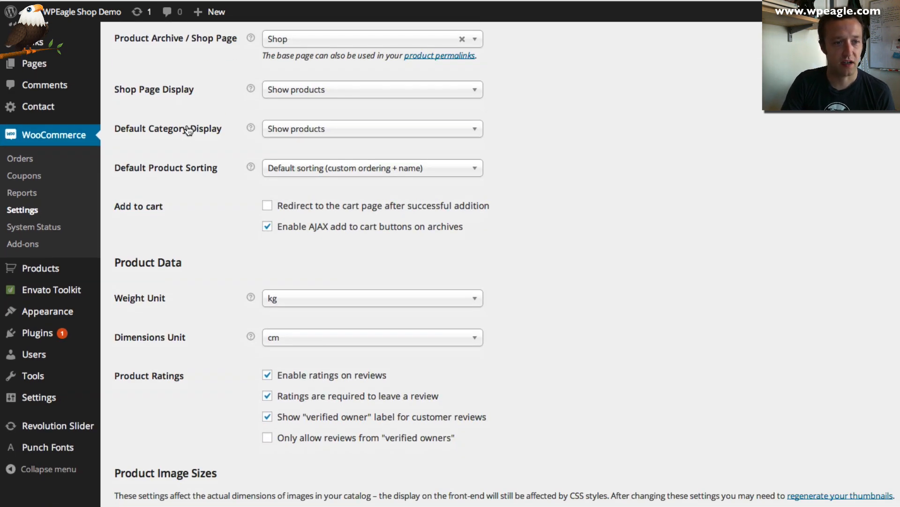
pyautogui.scroll(-3, 188, 130)
pyautogui.scroll(-2, 207, 178)
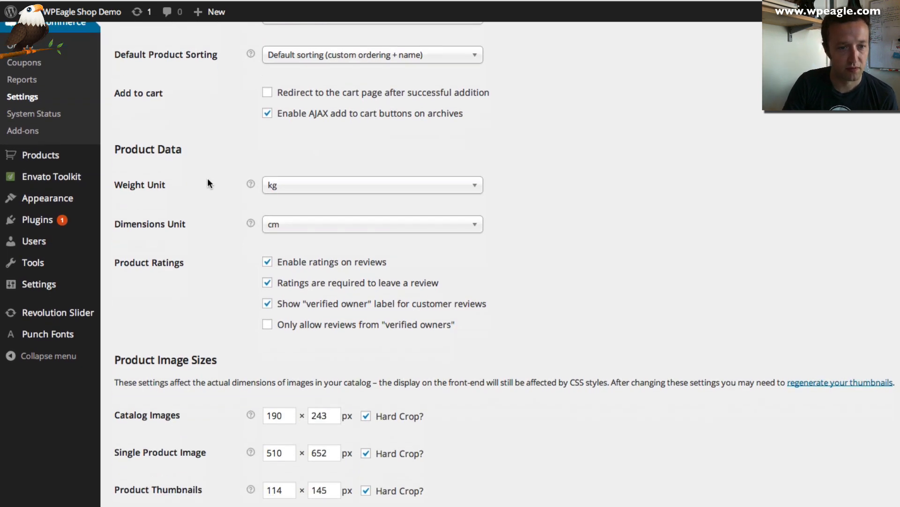
pyautogui.scroll(-5, 208, 183)
pyautogui.scroll(15, 210, 181)
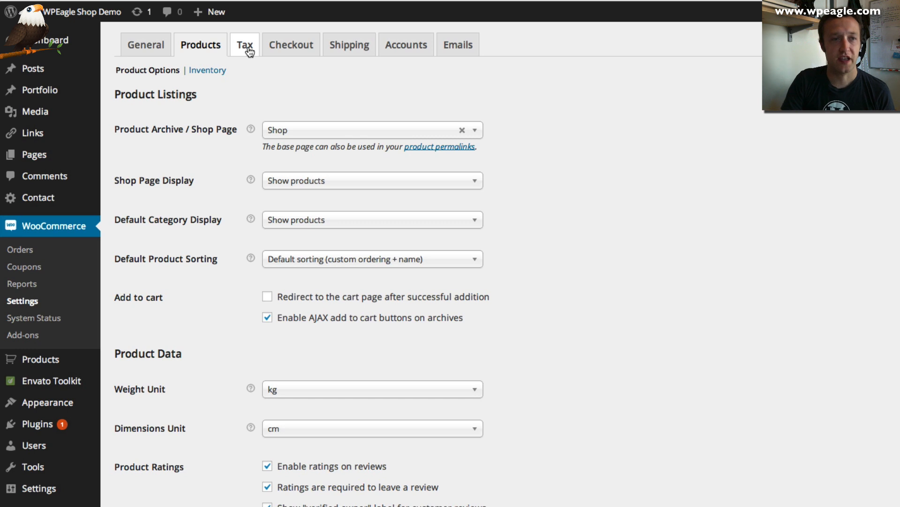
# Review the Tax options: taxes off, prices exclusive of tax, Reduced and Zero Rate classes
pyautogui.click(247, 47)
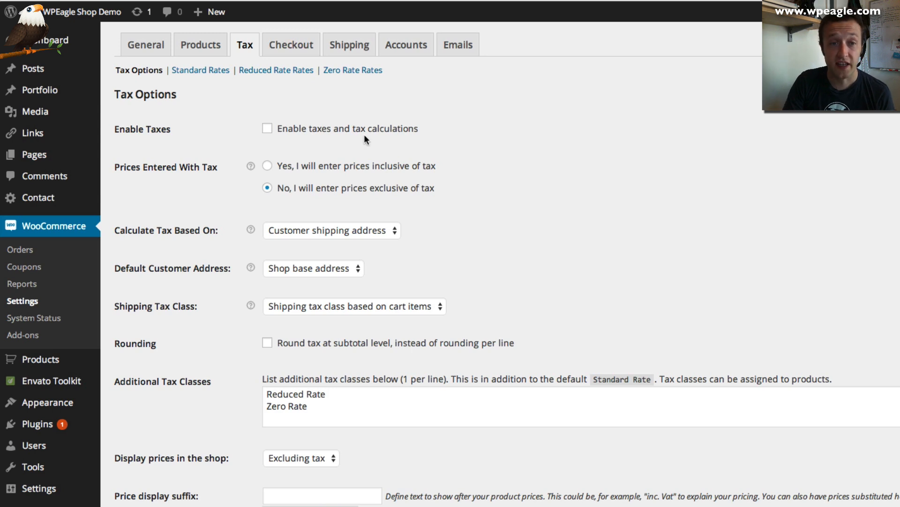
pyautogui.scroll(-1, 362, 137)
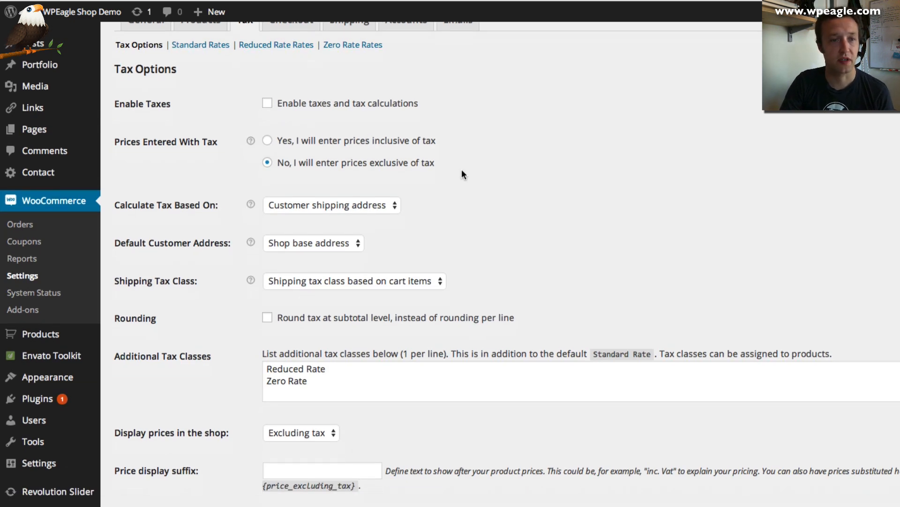
pyautogui.scroll(-1, 352, 224)
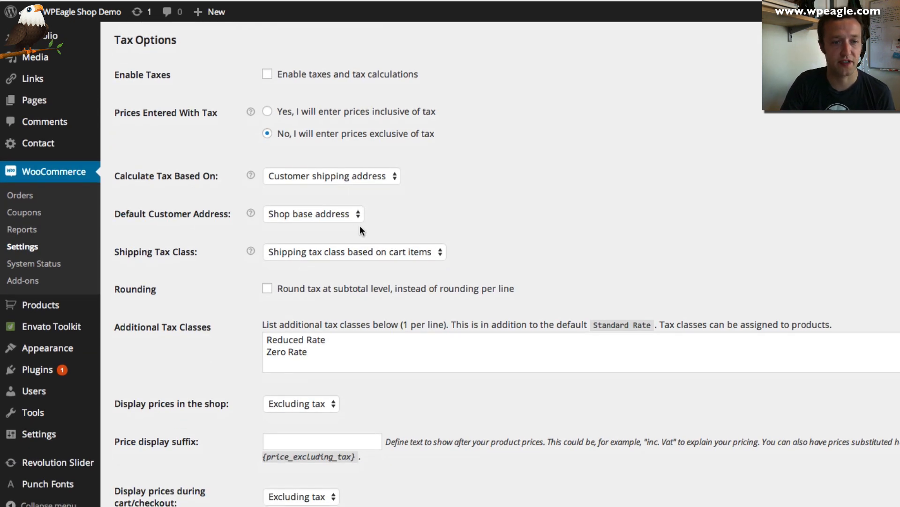
pyautogui.scroll(-4, 354, 227)
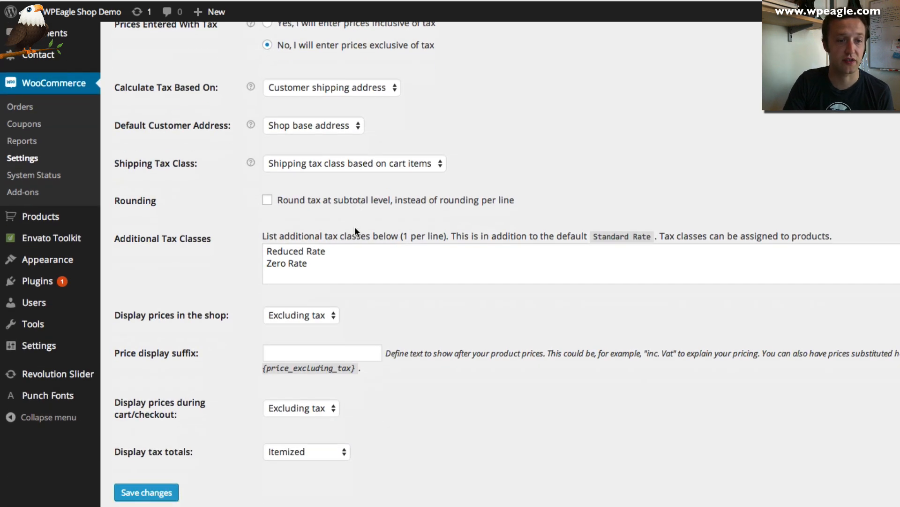
pyautogui.scroll(6, 355, 225)
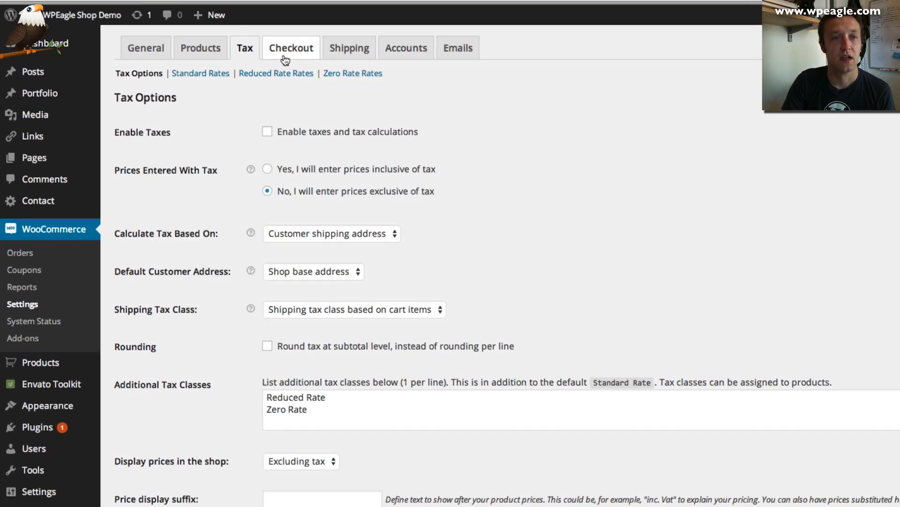
# Open the PayPal gateway settings from the Checkout settings
pyautogui.click(285, 60)
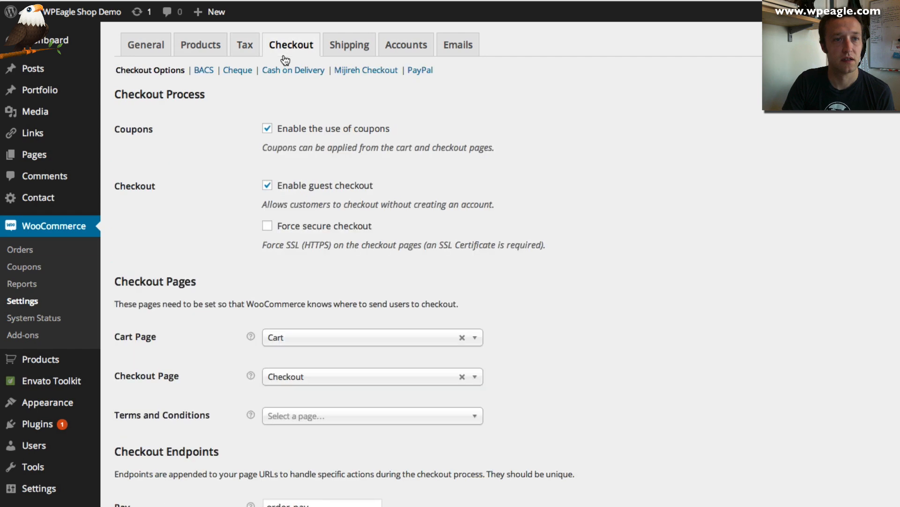
pyautogui.scroll(-1, 514, 184)
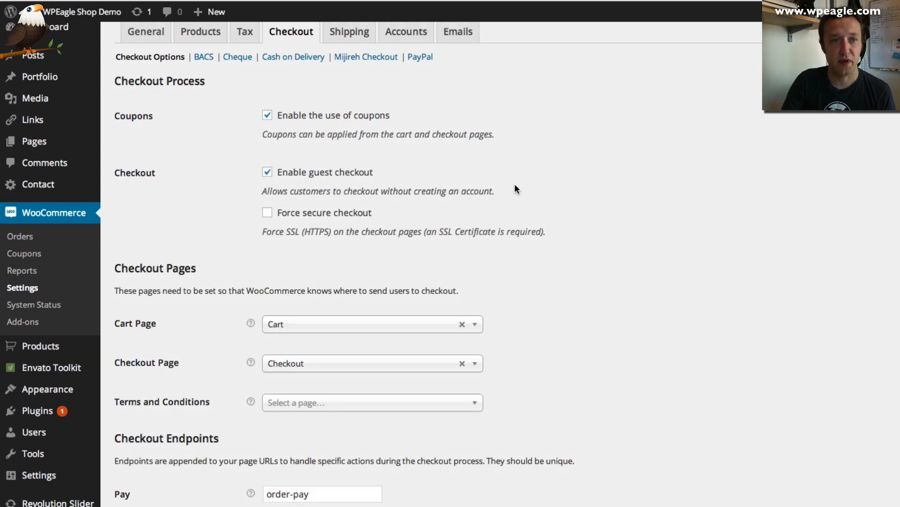
pyautogui.scroll(-2, 514, 185)
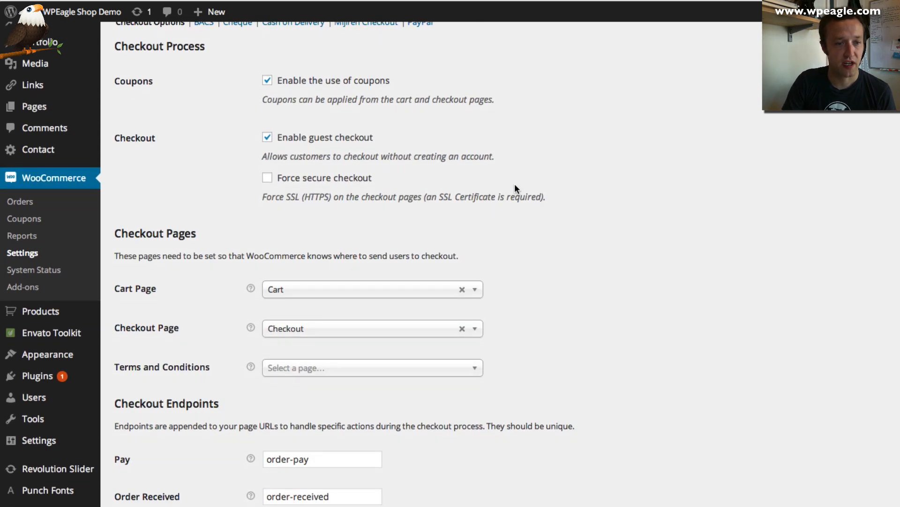
pyautogui.scroll(3, 514, 183)
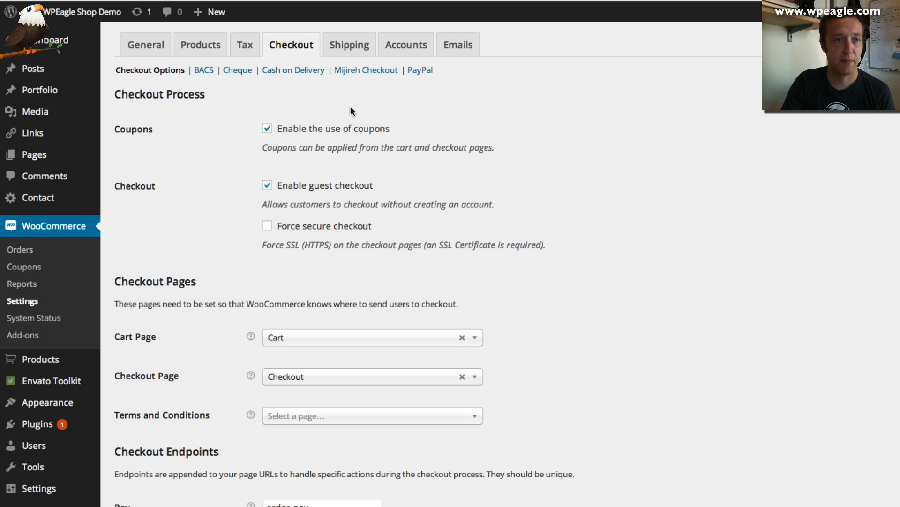
pyautogui.click(419, 71)
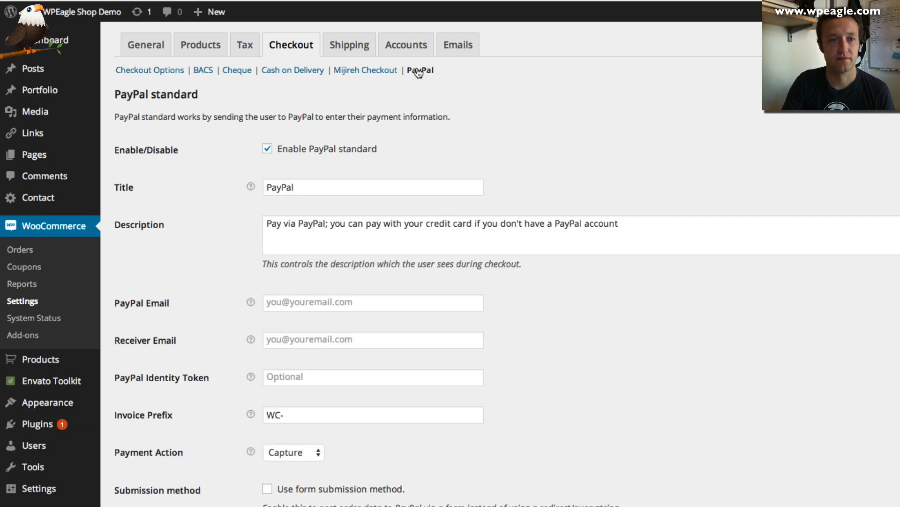
# Enter the shop's PayPal e-mail and copy the same address into Receiver Email
pyautogui.click(365, 301)
pyautogui.scroll(-1, 365, 301)
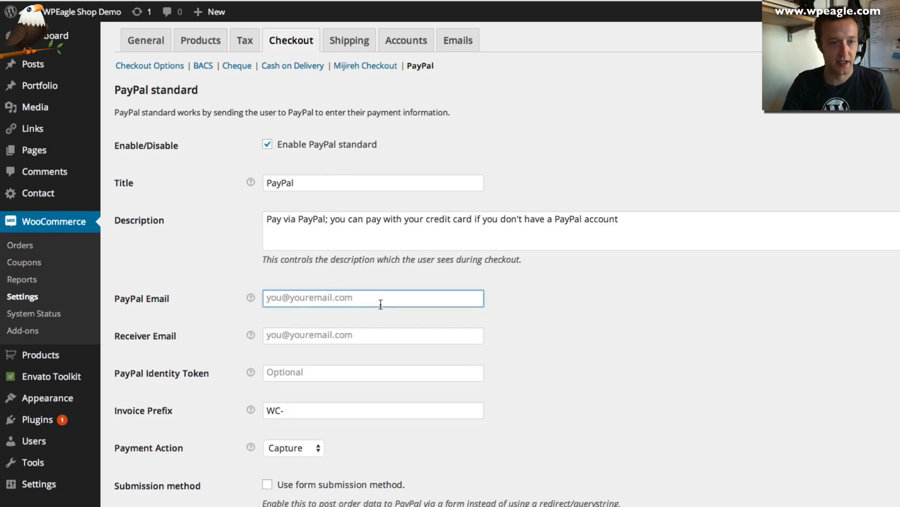
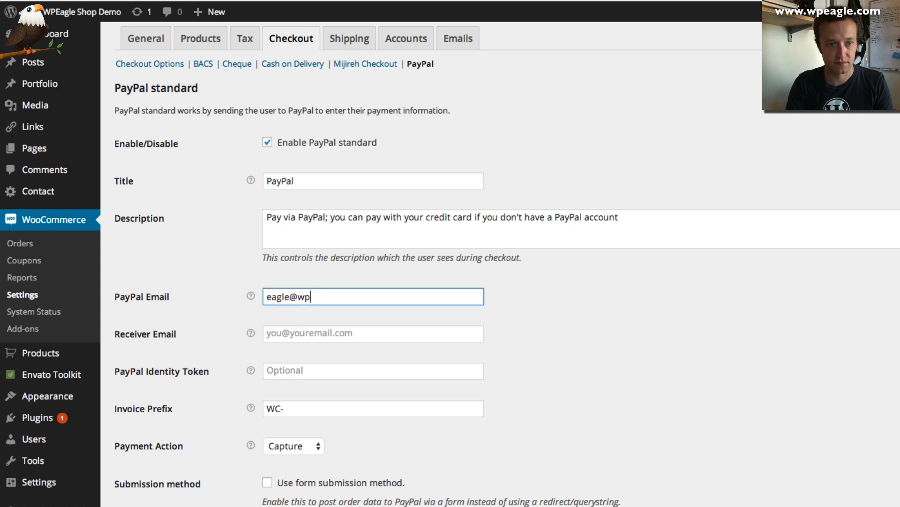
pyautogui.press('Tab')
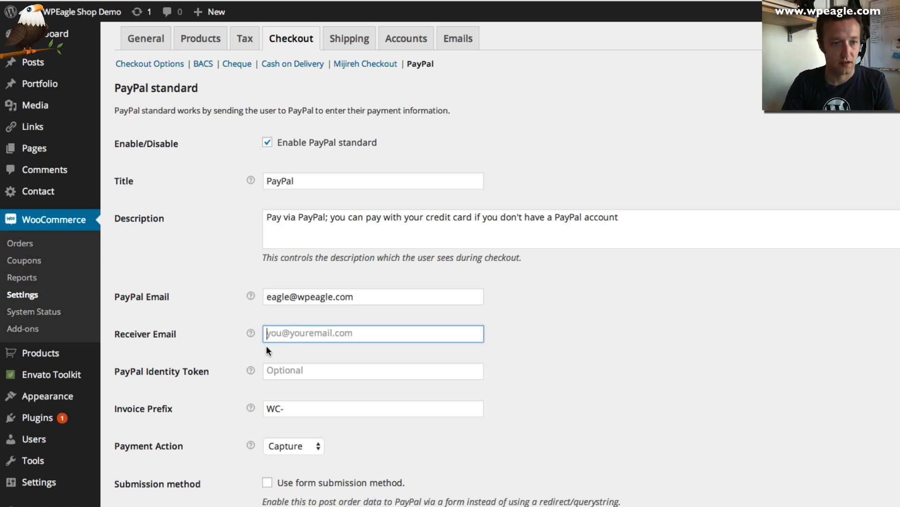
pyautogui.moveTo(250, 332)
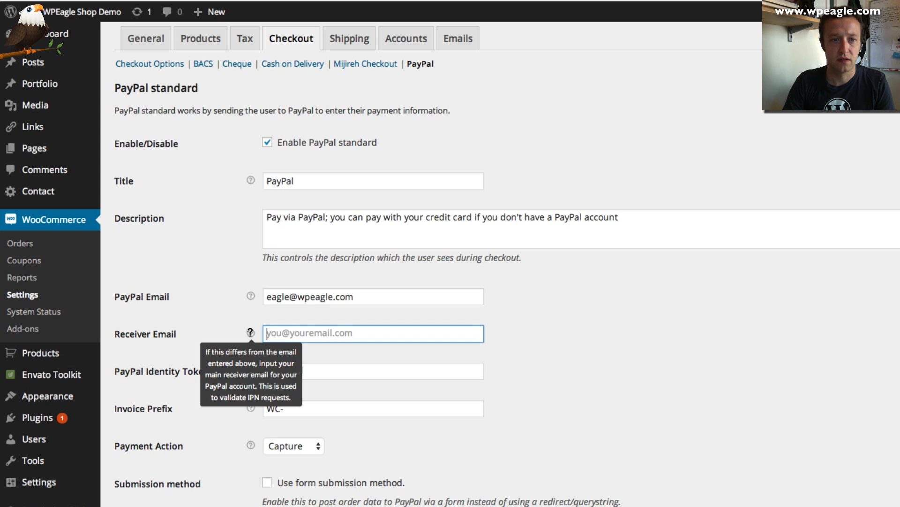
pyautogui.tripleClick(296, 299)
pyautogui.hotkey('ctrl', 'c')
pyautogui.moveTo(252, 333)
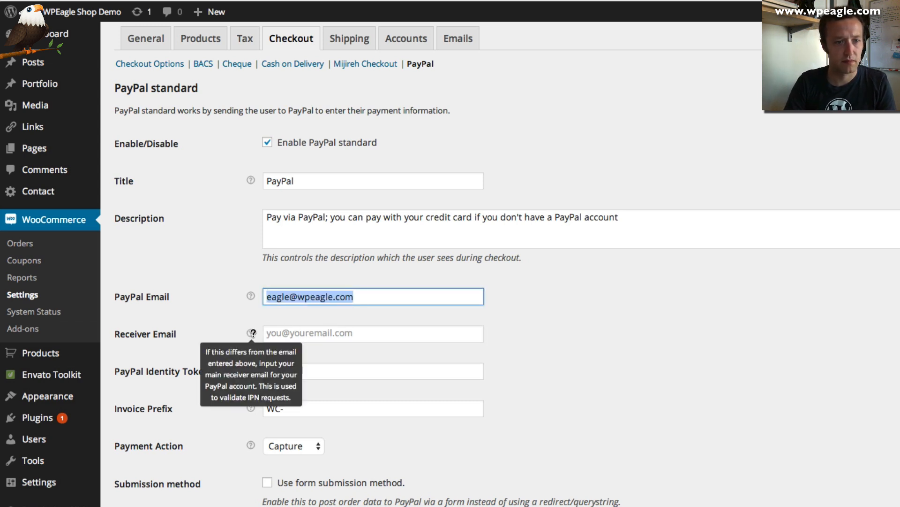
pyautogui.click(322, 333)
pyautogui.hotkey('ctrl', 'v')
# Save the PayPal standard settings
pyautogui.scroll(-2, 599, 334)
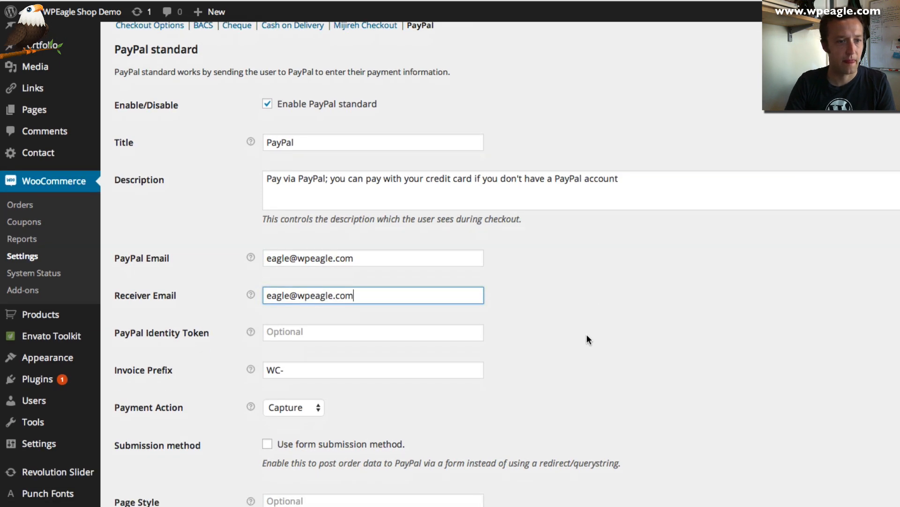
pyautogui.scroll(-5, 587, 335)
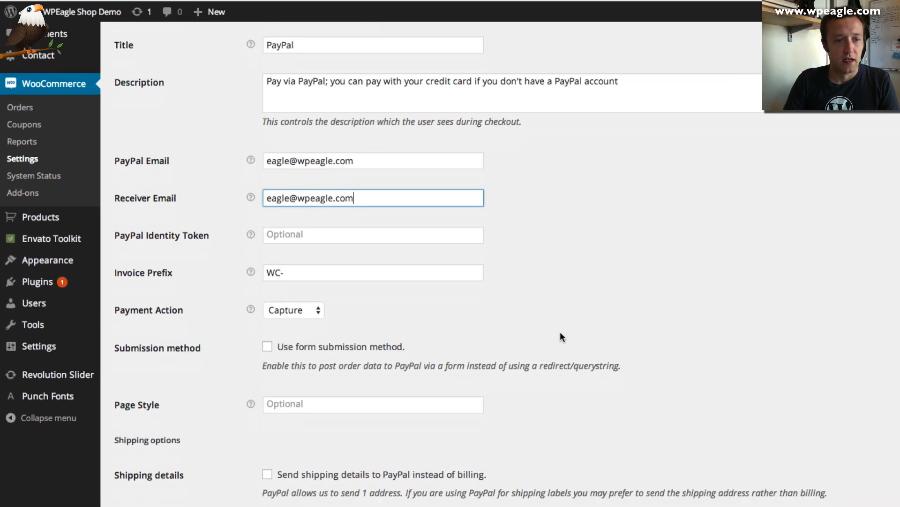
pyautogui.scroll(-10, 561, 336)
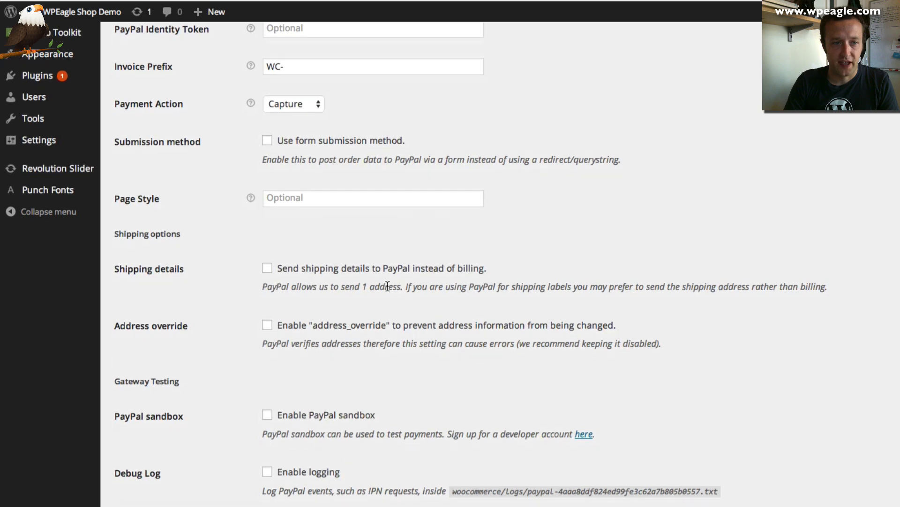
pyautogui.scroll(-4, 387, 286)
pyautogui.click(148, 462)
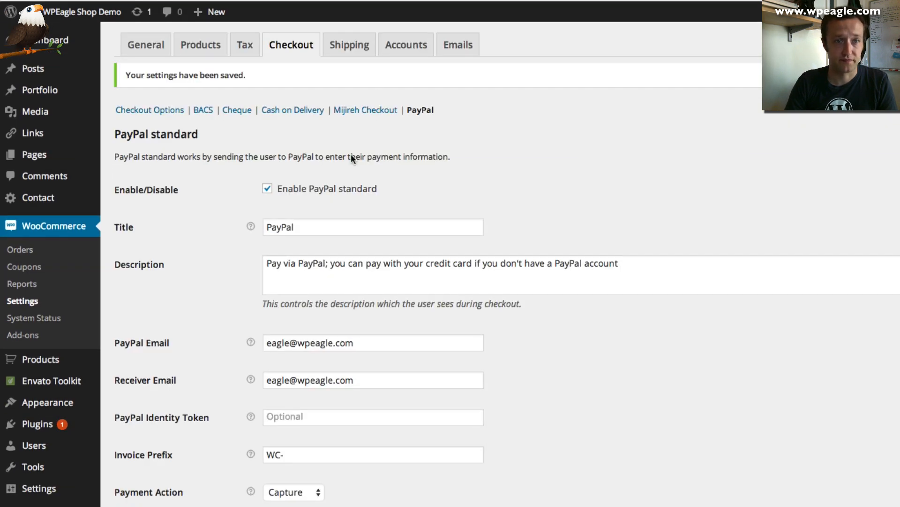
pyautogui.click(348, 46)
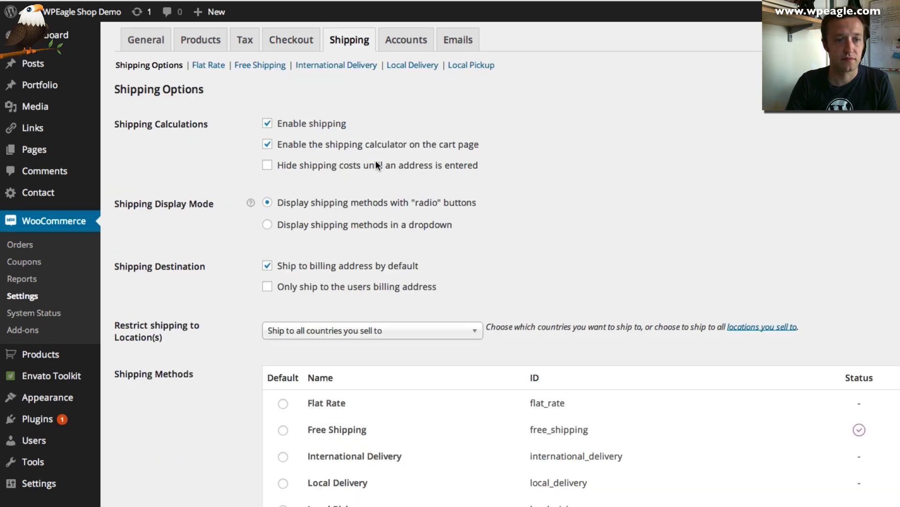
# Enable Flat Rate shipping with a 1.99 cost per order and save it
pyautogui.scroll(-2, 377, 166)
pyautogui.scroll(-1, 376, 164)
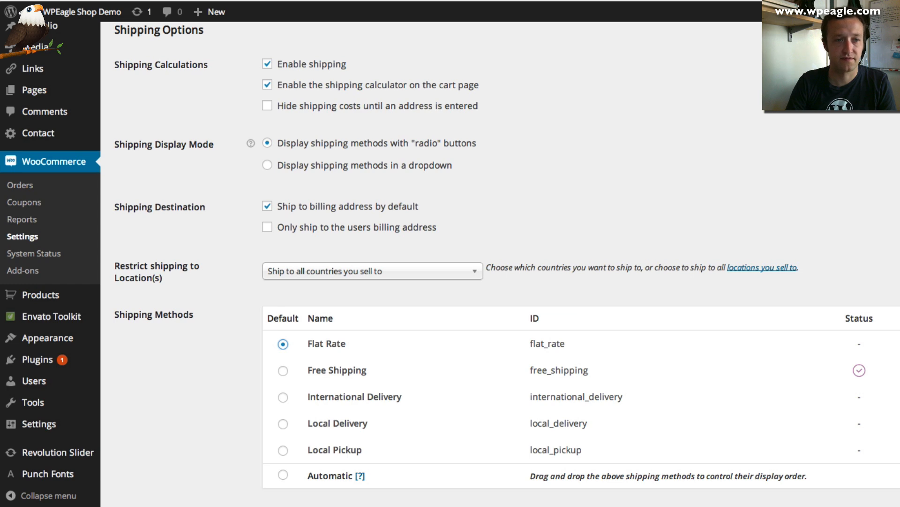
pyautogui.click(897, 344)
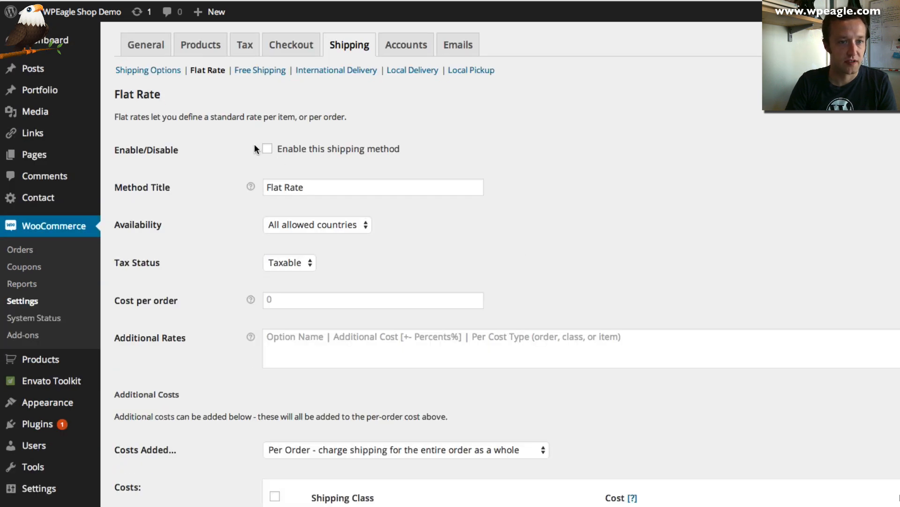
pyautogui.click(266, 148)
pyautogui.scroll(-1, 341, 191)
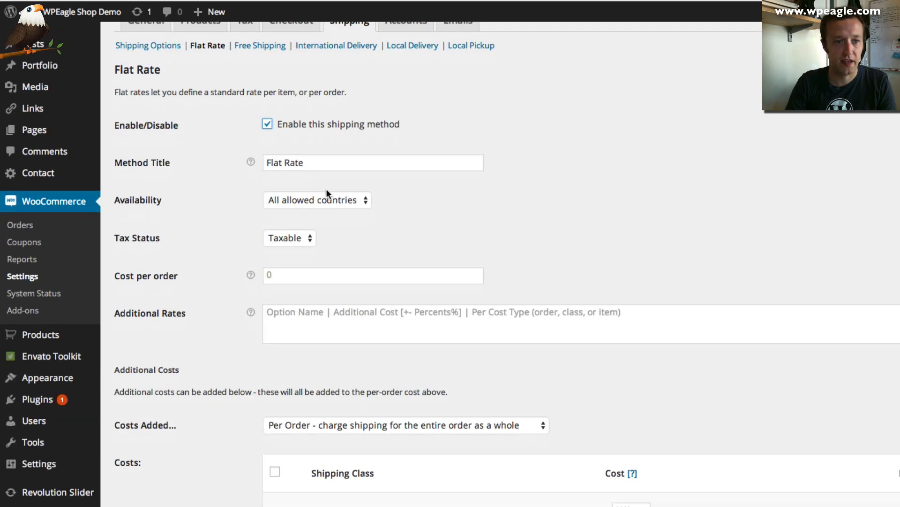
pyautogui.click(290, 273)
pyautogui.moveTo(247, 274)
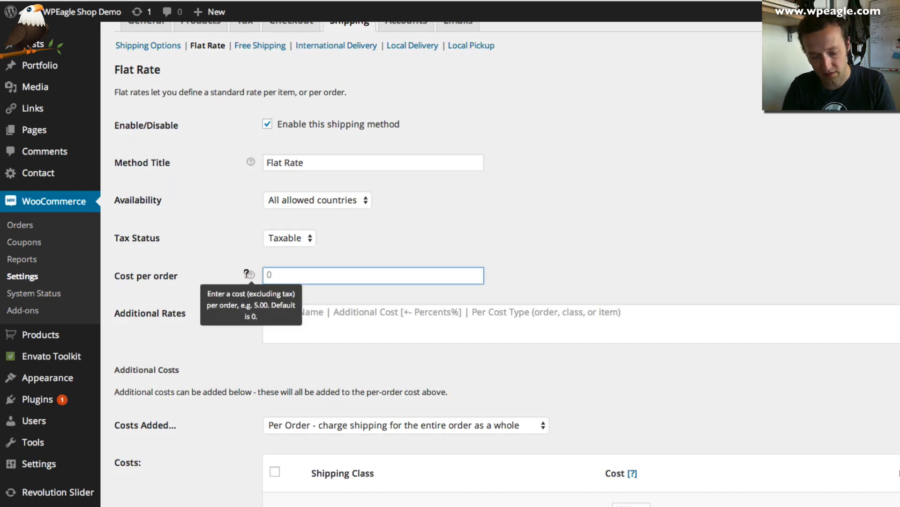
pyautogui.write('1.99')
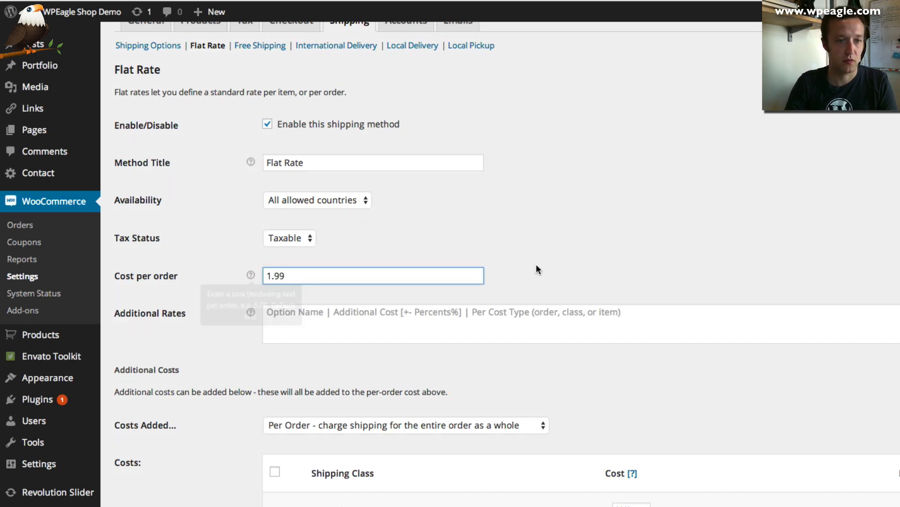
pyautogui.click(556, 250)
pyautogui.scroll(-4, 556, 250)
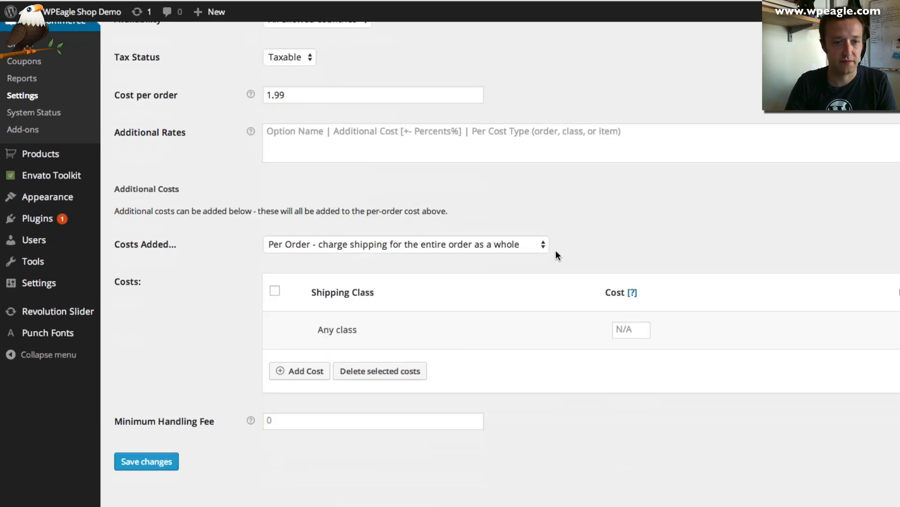
pyautogui.click(161, 466)
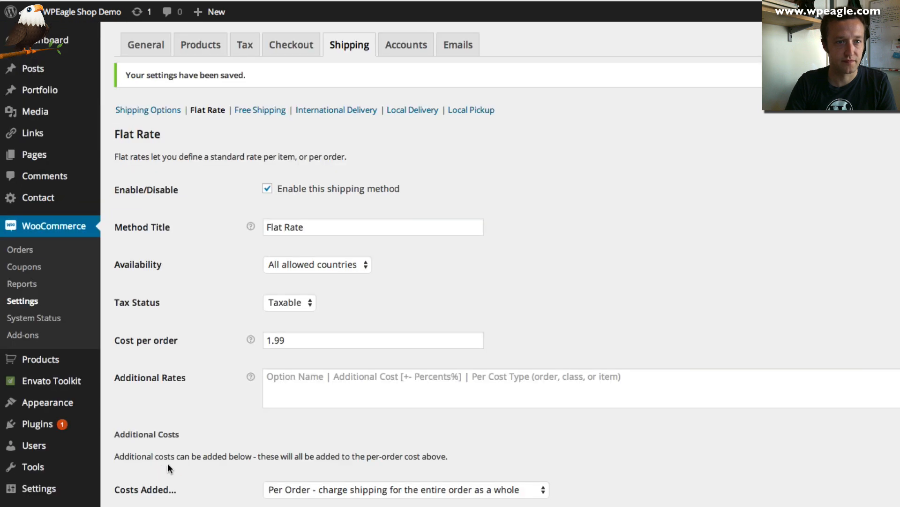
# Set the Free Shipping minimum order amount to 50 and save it
pyautogui.scroll(-5, 446, 241)
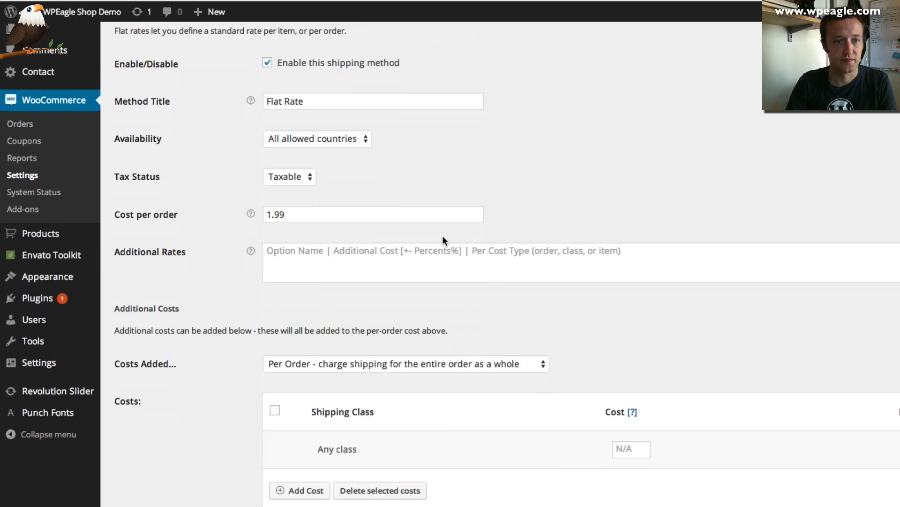
pyautogui.scroll(5, 446, 240)
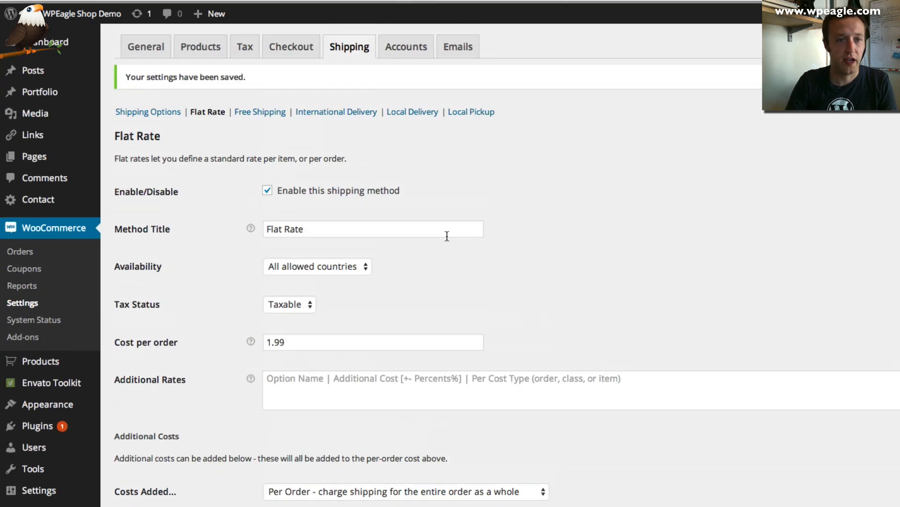
pyautogui.click(250, 111)
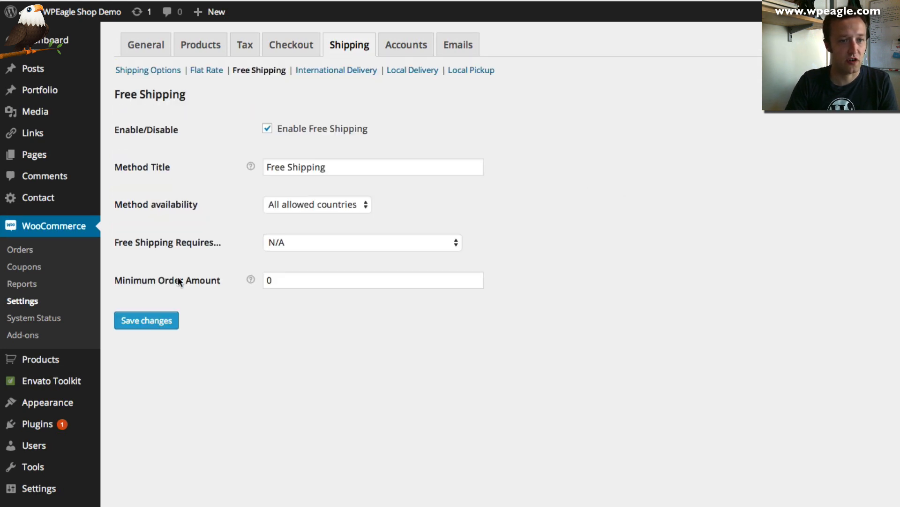
pyautogui.doubleClick(314, 284)
pyautogui.write('50')
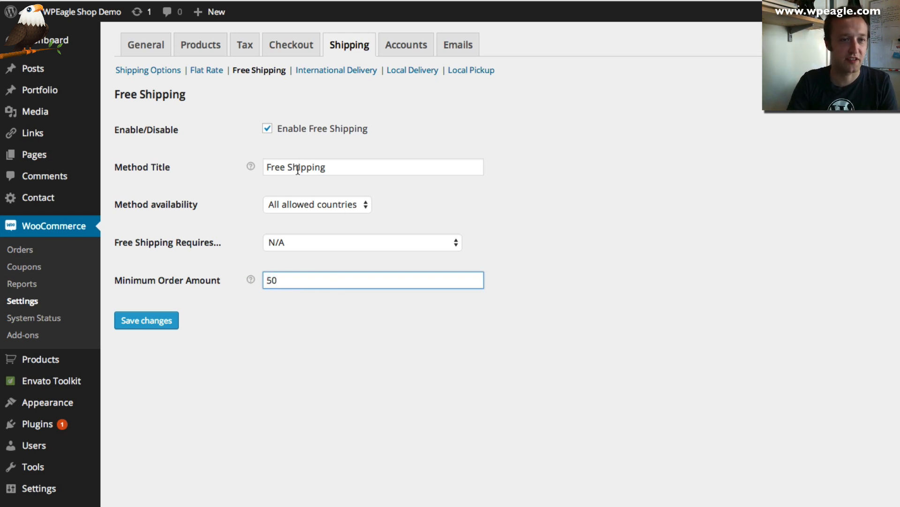
pyautogui.click(127, 323)
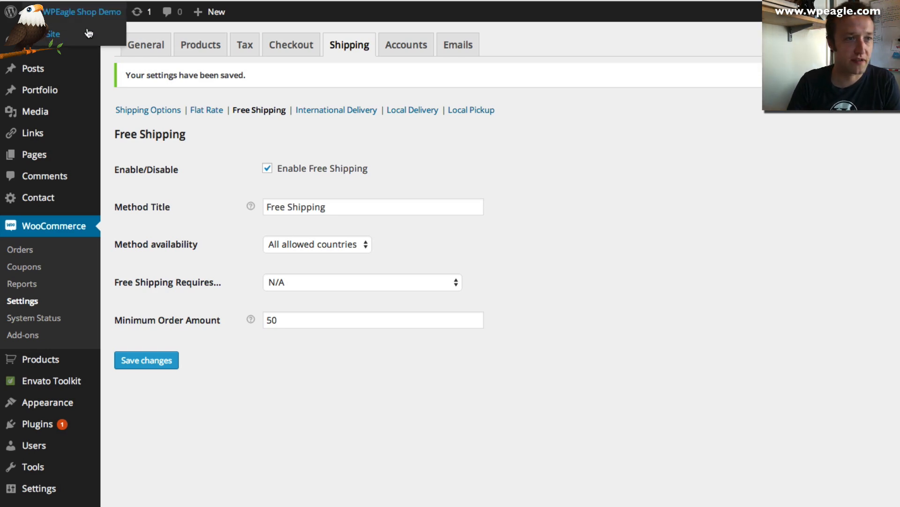
pyautogui.click(88, 33)
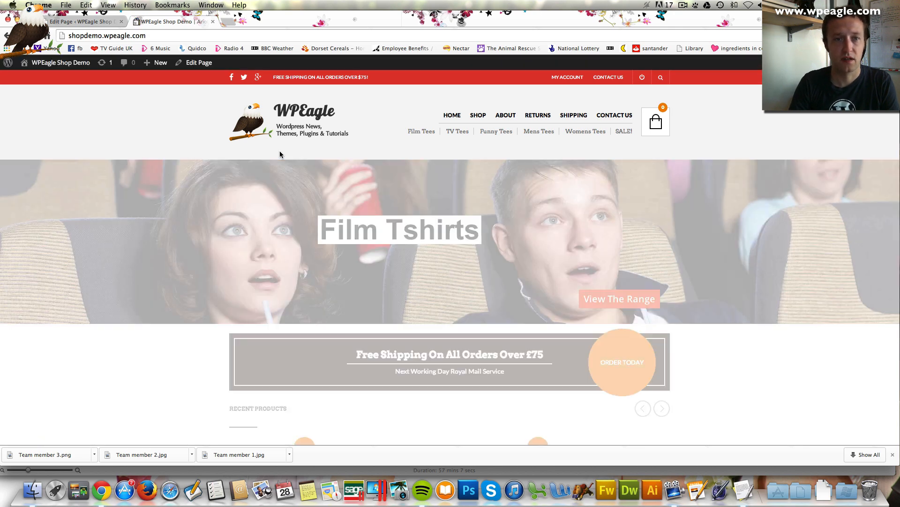
# Open the Breaking Bad t-shirt and choose size Medium and colour Black
pyautogui.scroll(-5, 299, 322)
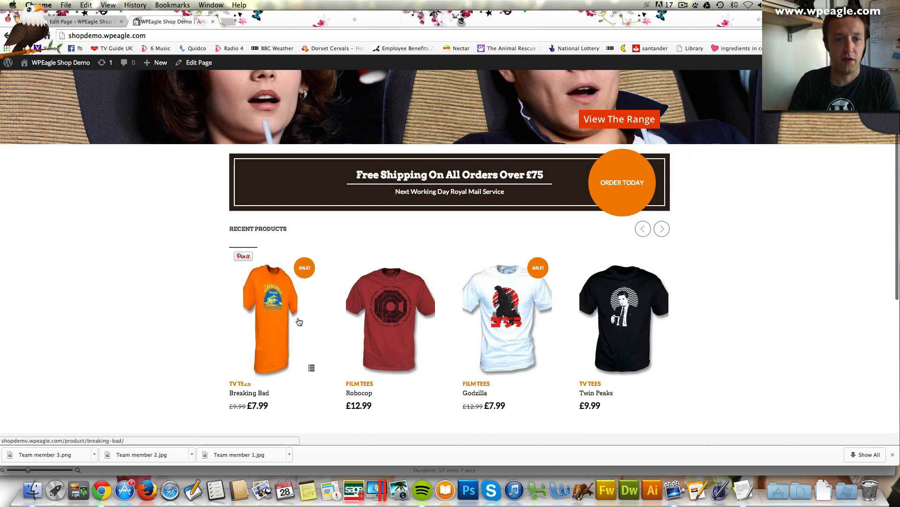
pyautogui.click(290, 336)
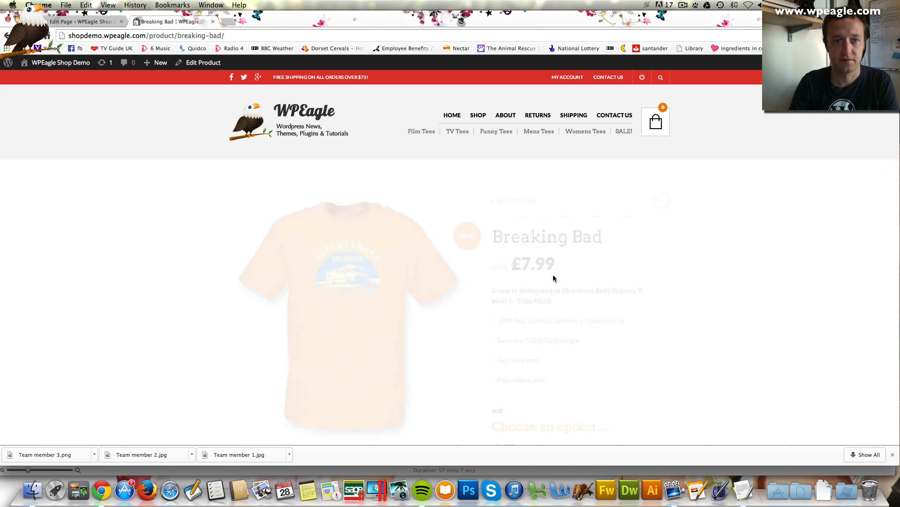
pyautogui.scroll(-3, 553, 279)
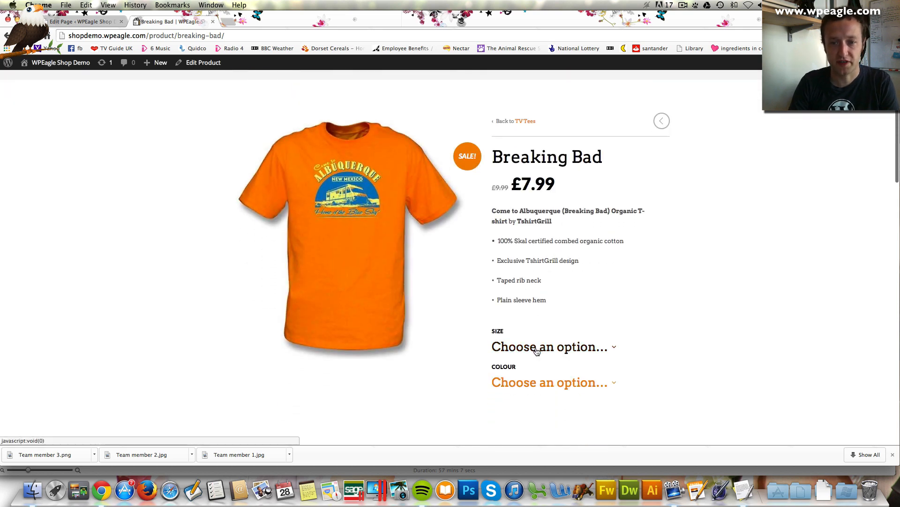
pyautogui.click(539, 347)
pyautogui.click(531, 380)
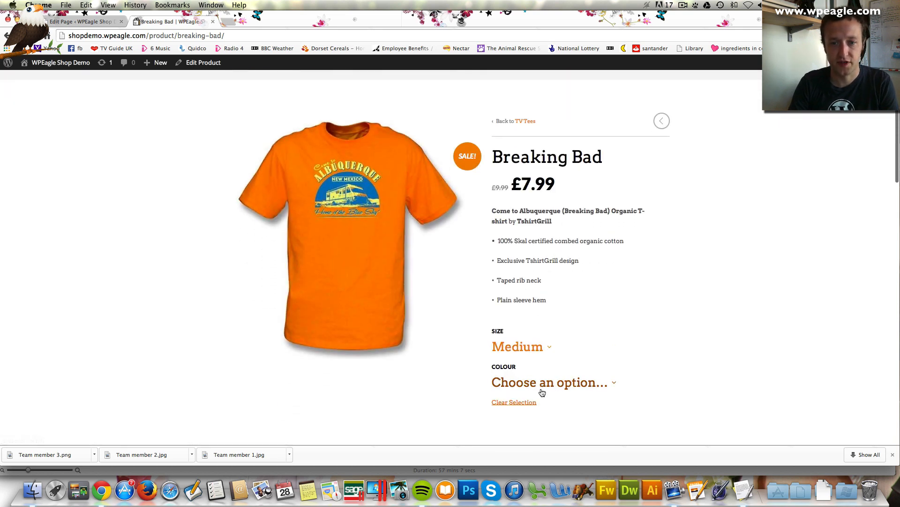
pyautogui.click(542, 387)
pyautogui.click(552, 417)
# Add the shirt to the cart and view the cart: £7.99 with Free Shipping applied
pyautogui.scroll(-3, 657, 337)
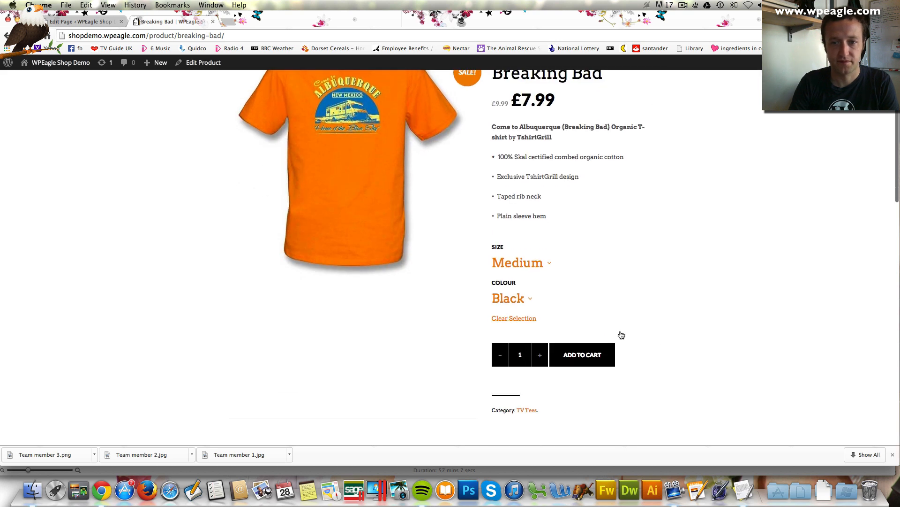
pyautogui.click(594, 355)
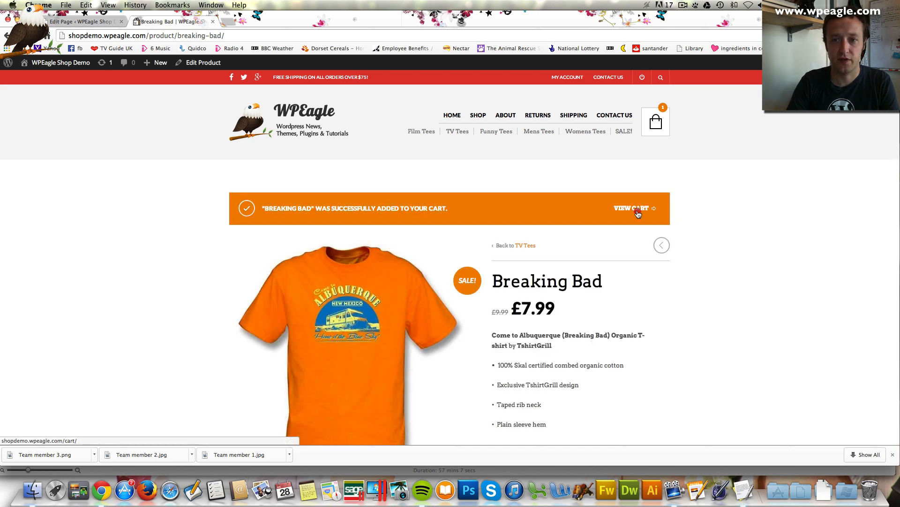
pyautogui.click(636, 209)
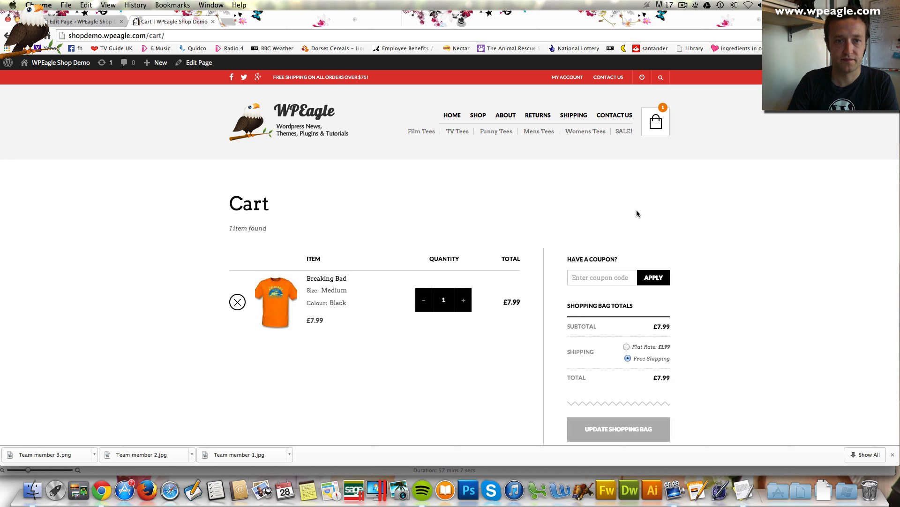
pyautogui.scroll(-3, 643, 211)
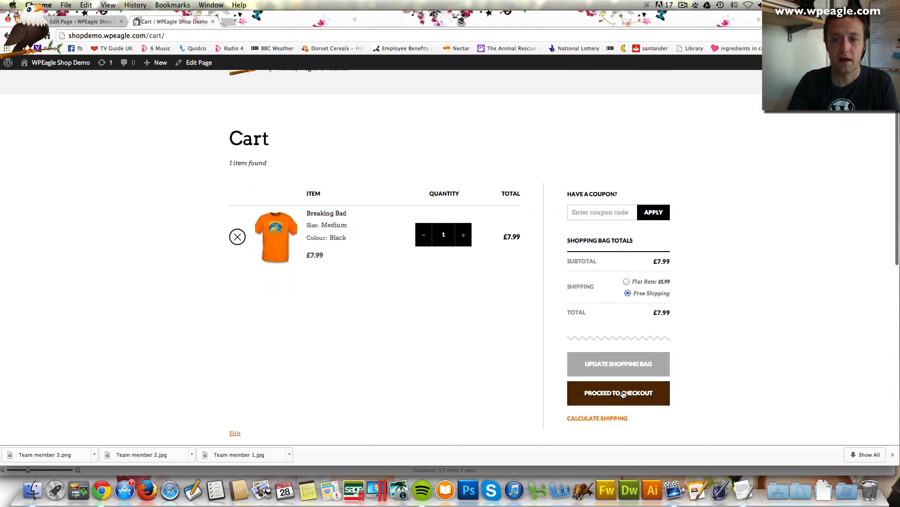
# Proceed from the cart to the checkout page
pyautogui.click(624, 393)
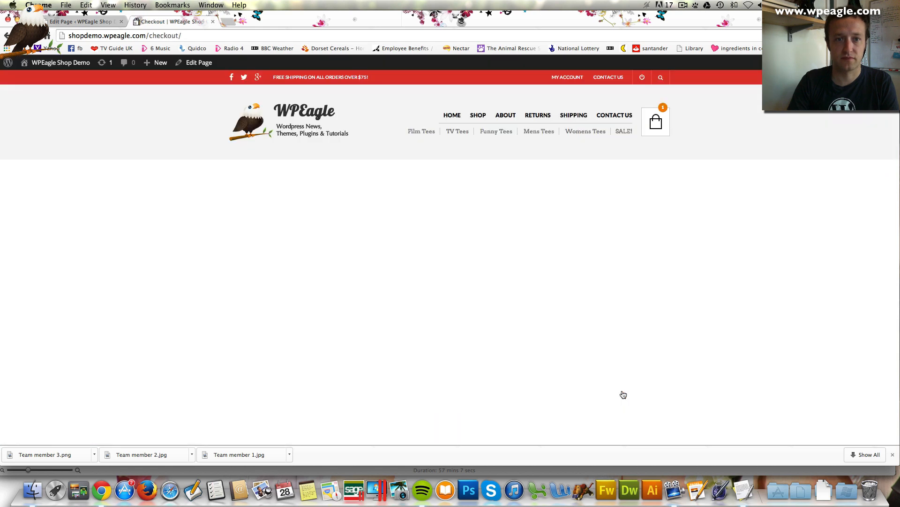
pyautogui.scroll(-15, 624, 321)
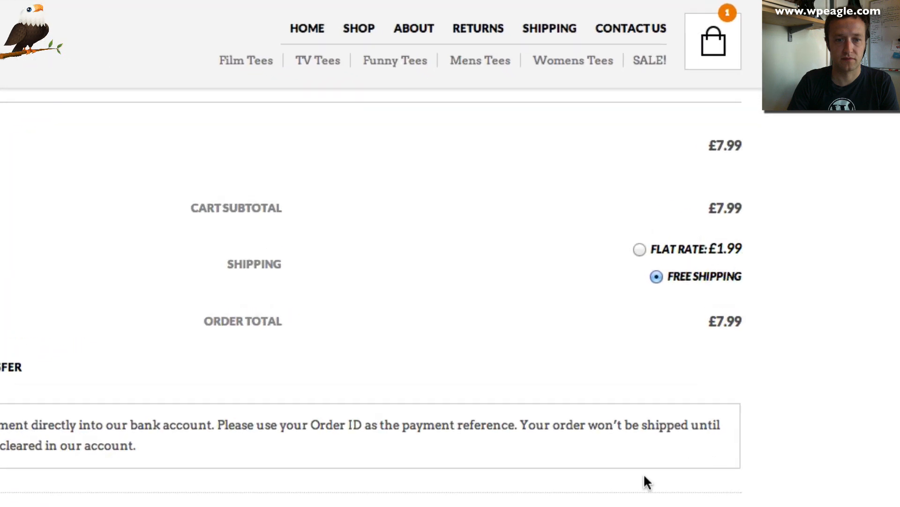
pyautogui.scroll(2, 644, 473)
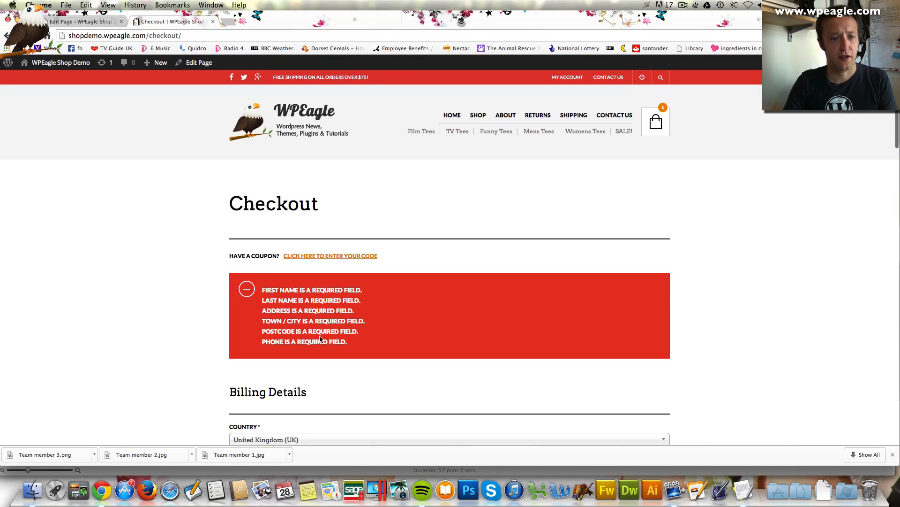
pyautogui.scroll(-6, 302, 241)
# Enter the customer's first and last name and fill the billing address from a saved suggestion
pyautogui.click(289, 201)
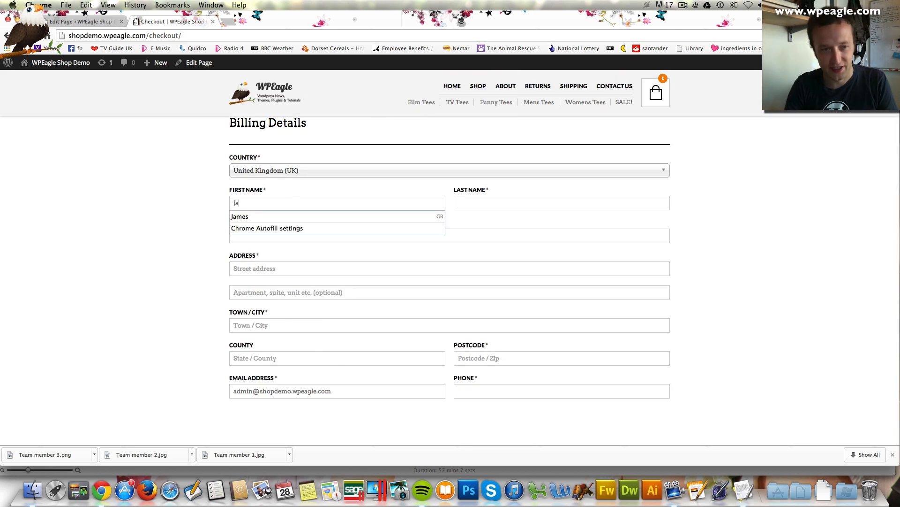
pyautogui.press('Tab')
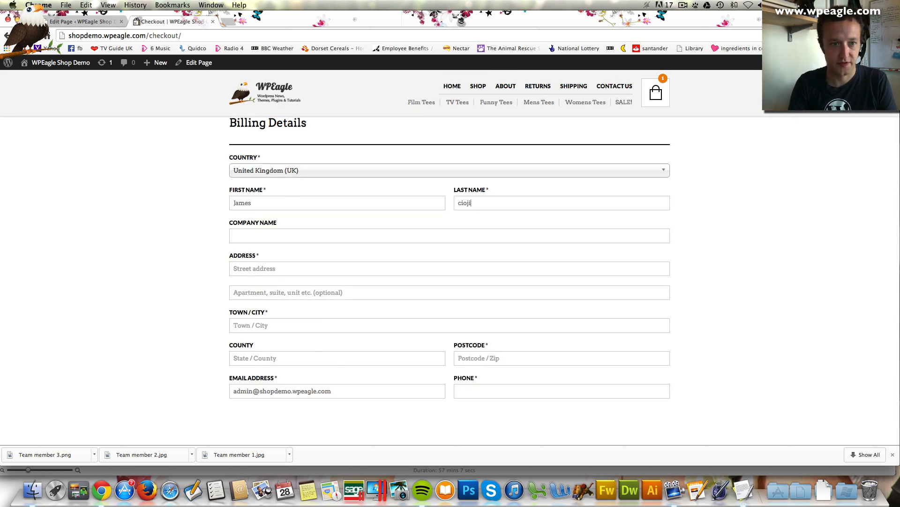
pyautogui.write('44')
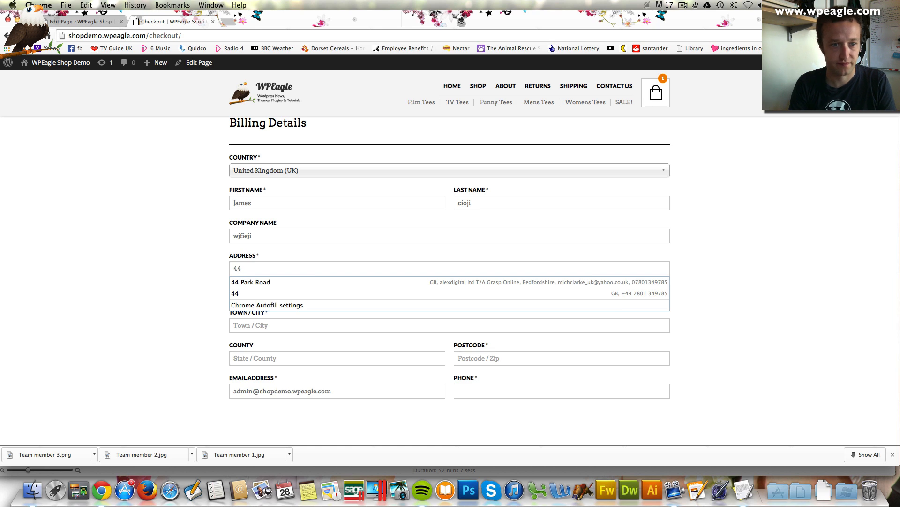
pyautogui.press('Up')
pyautogui.press('Up')
pyautogui.press('Up')
pyautogui.press('Return')
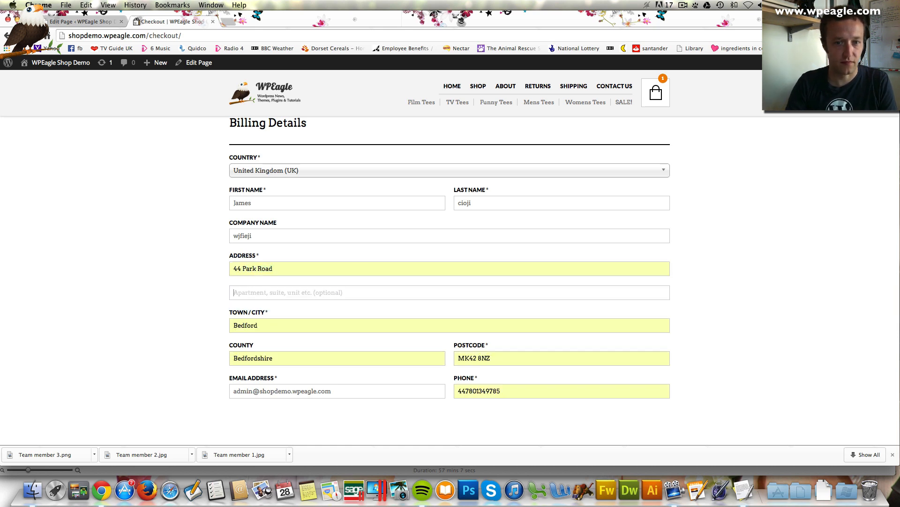
pyautogui.scroll(-5, 412, 318)
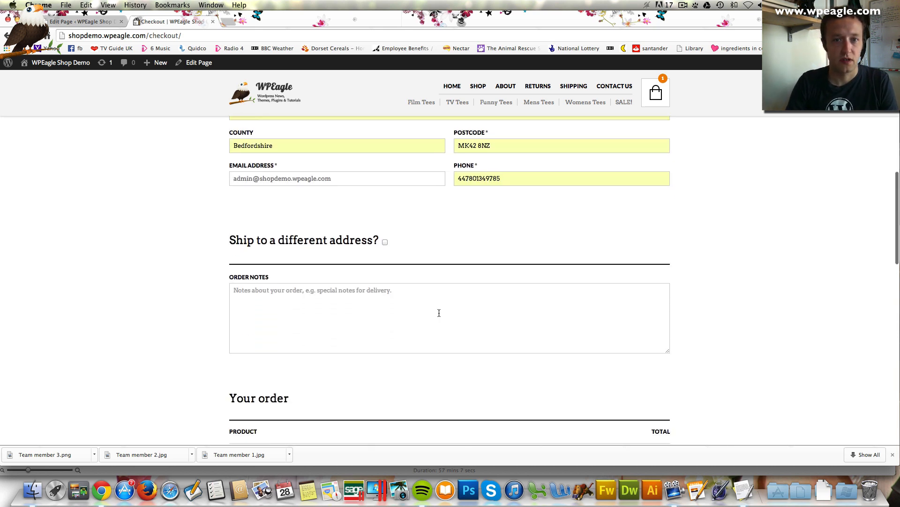
pyautogui.scroll(-1, 421, 179)
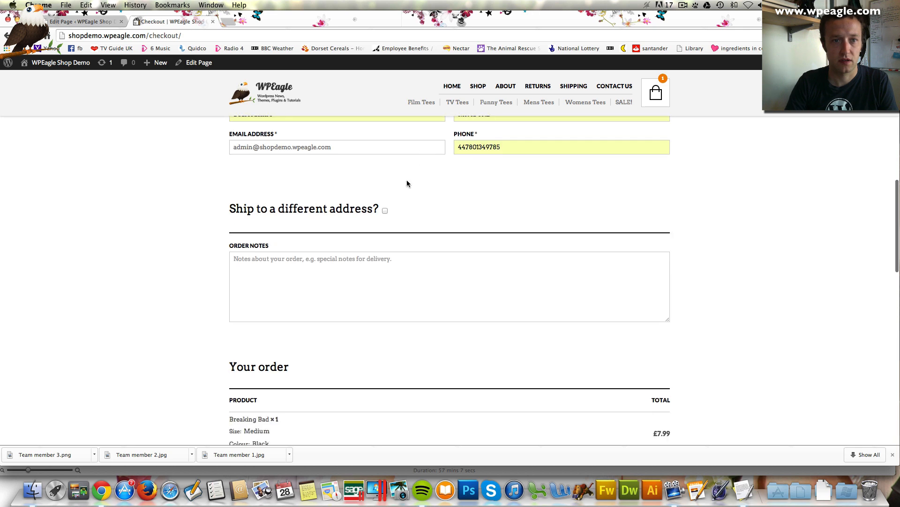
# Replace the billing e-mail with the customer's e-mail address
pyautogui.tripleClick(374, 151)
pyautogui.write('ale')
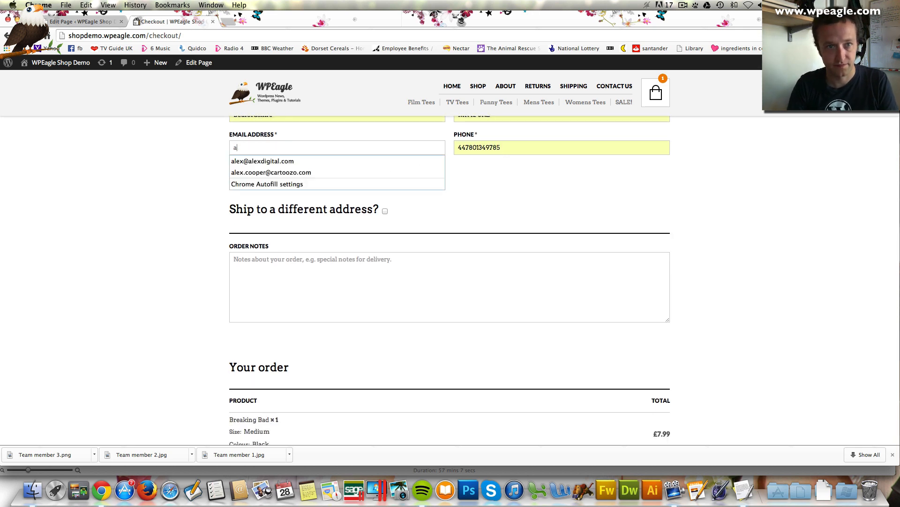
pyautogui.press('BackSpace')
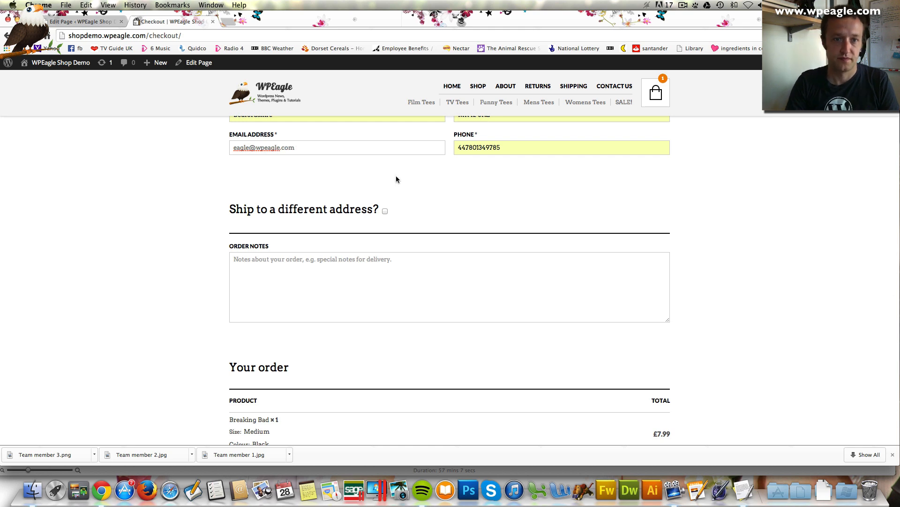
pyautogui.scroll(-10, 396, 179)
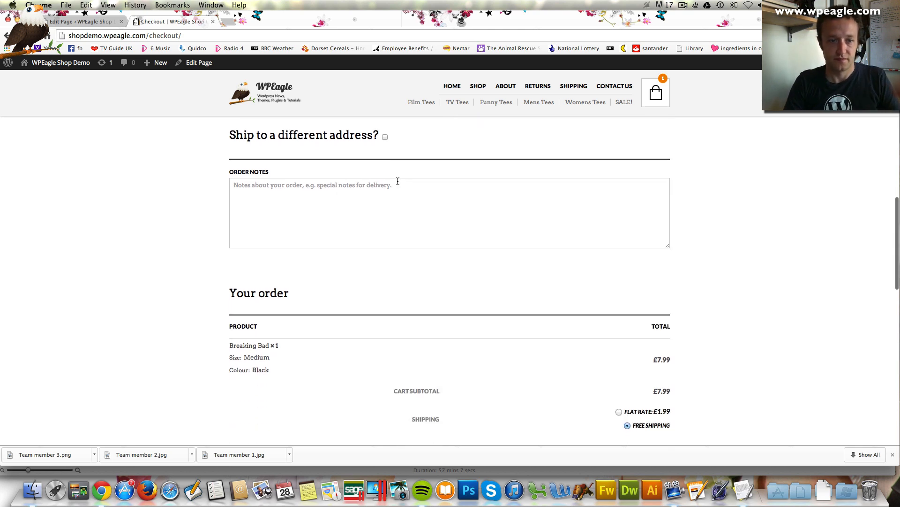
# Place the Breaking Bad tee order and review the order-received page: Direct Bank Transfer, £7.99
pyautogui.click(608, 409)
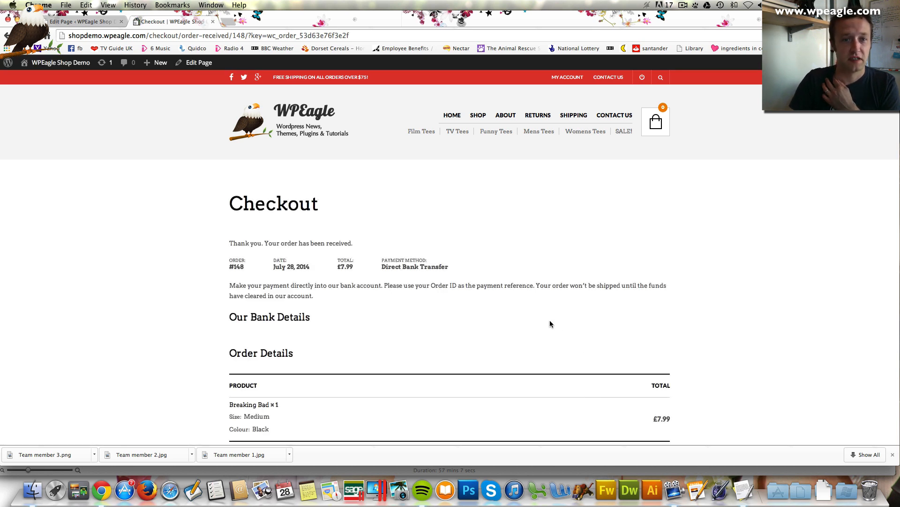
pyautogui.scroll(-5, 499, 291)
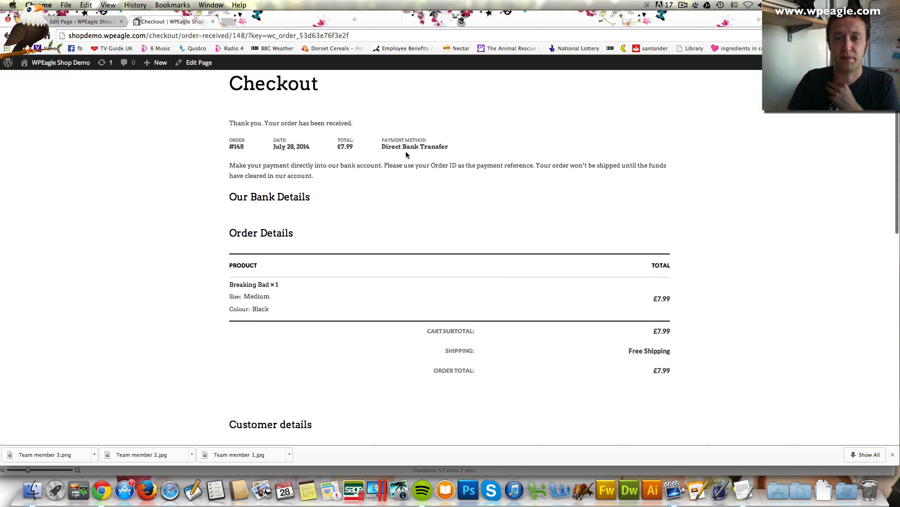
pyautogui.scroll(-2, 455, 180)
pyautogui.scroll(-10, 456, 180)
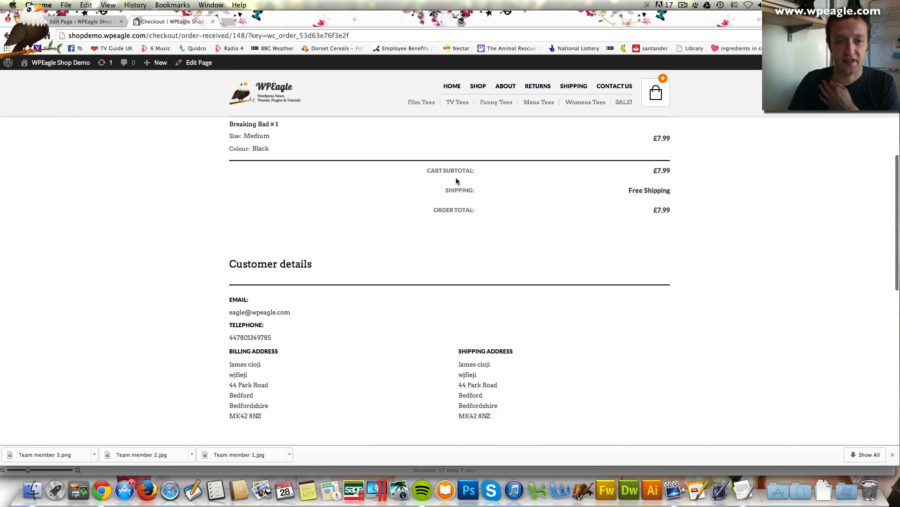
pyautogui.scroll(15, 455, 178)
pyautogui.scroll(3, 456, 182)
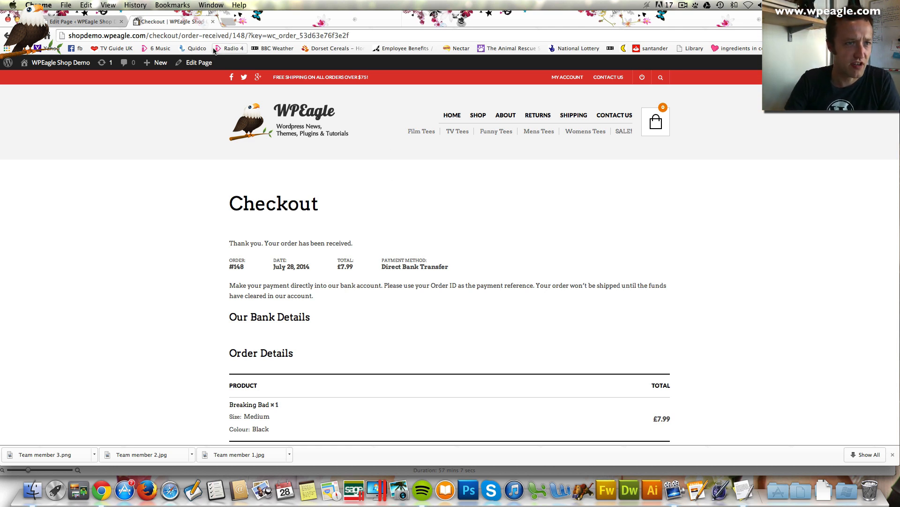
pyautogui.moveTo(66, 63)
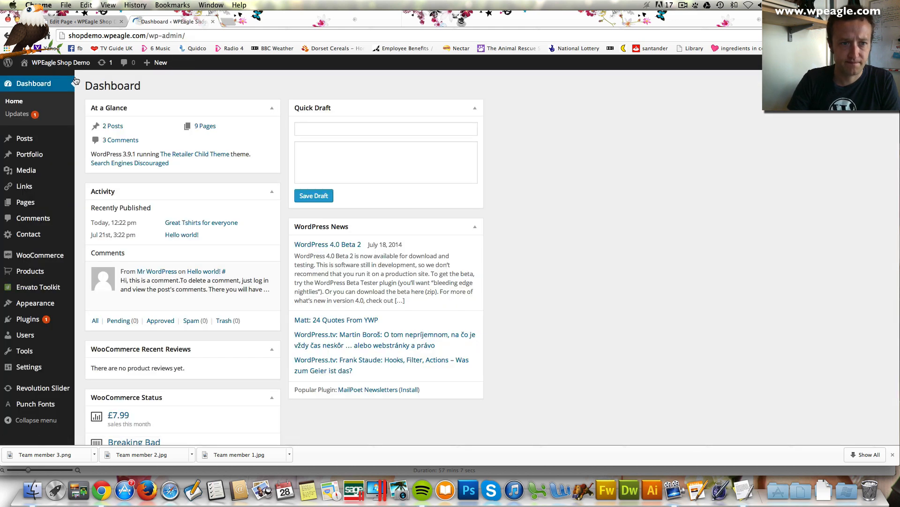
pyautogui.moveTo(57, 262)
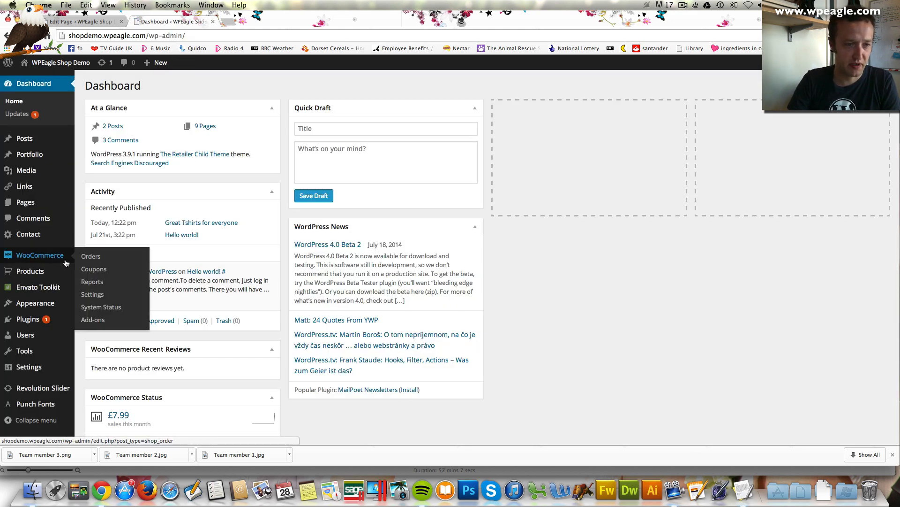
# Open WooCommerce's Shipping settings and find Flat Rate and Free Shipping in the methods table
pyautogui.click(104, 296)
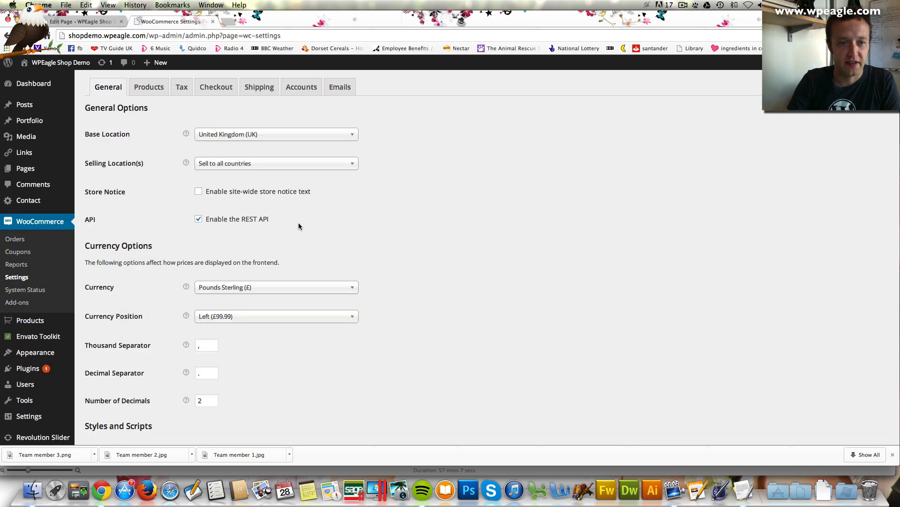
pyautogui.click(261, 88)
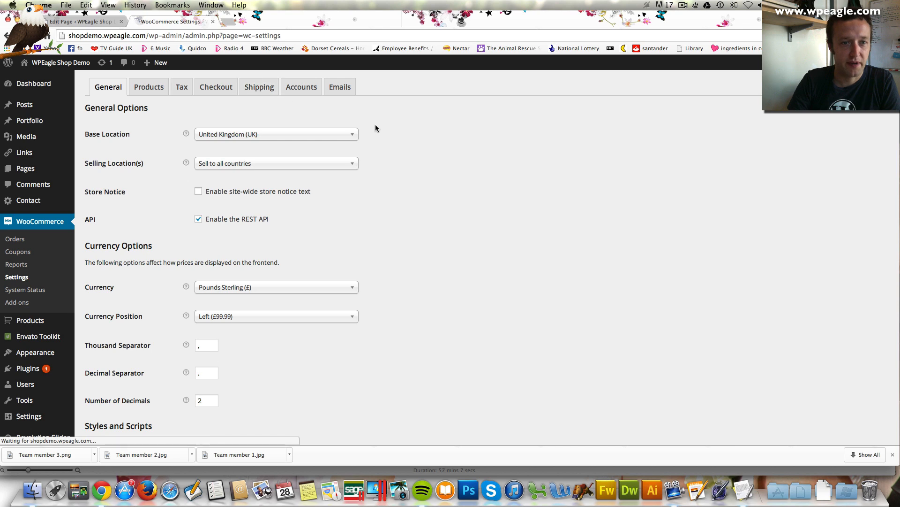
pyautogui.scroll(-4, 394, 150)
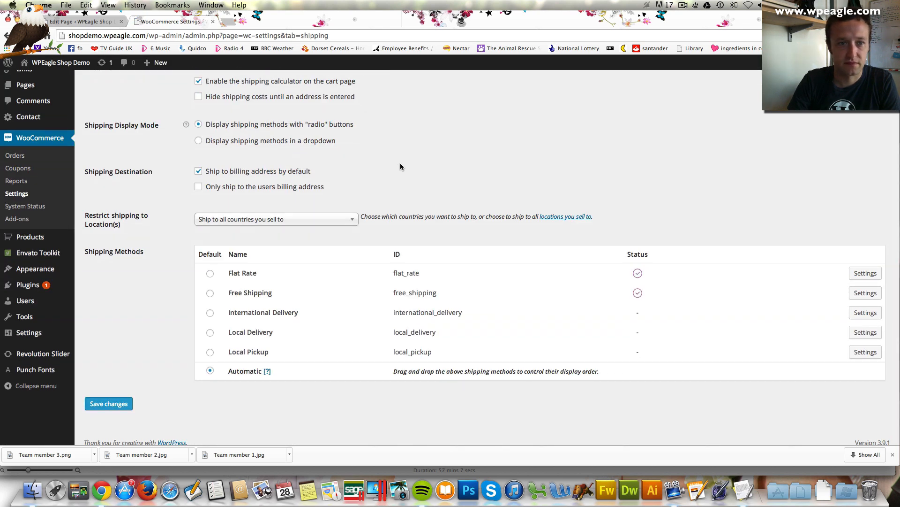
pyautogui.scroll(1, 400, 167)
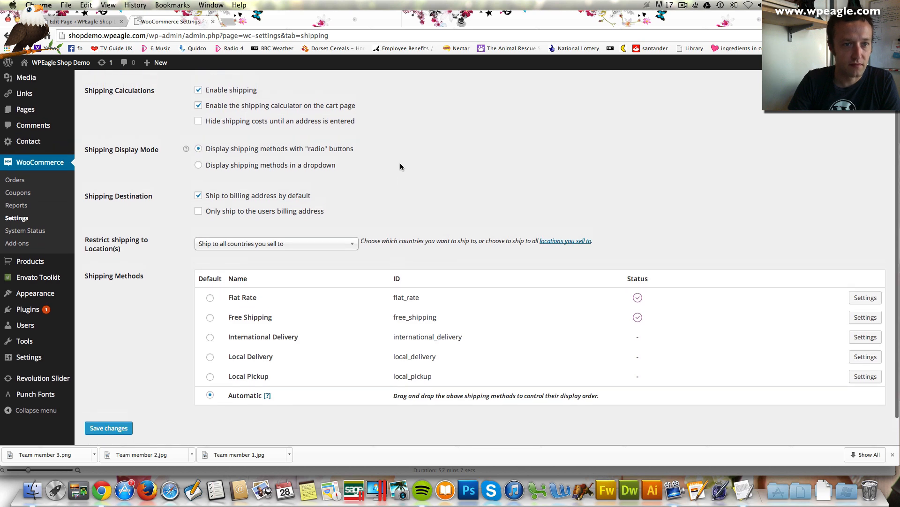
pyautogui.scroll(1, 400, 167)
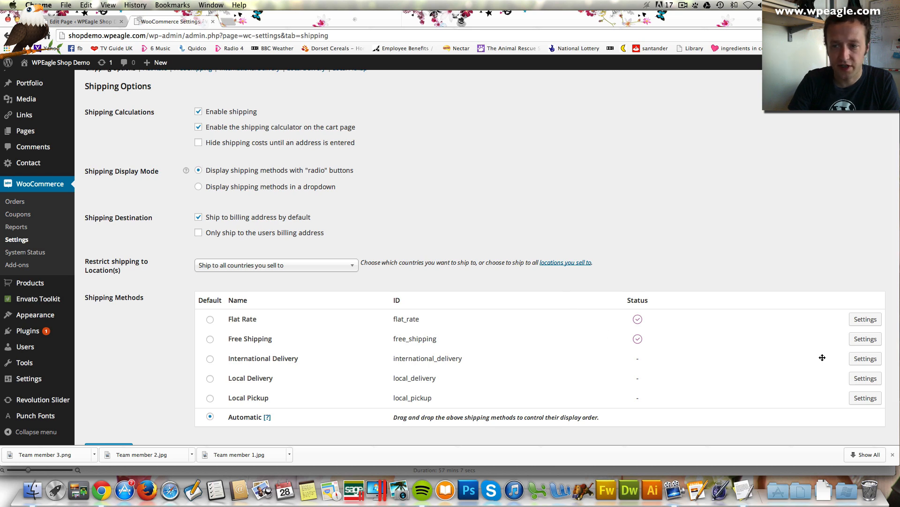
# Set Free Shipping to require 'A minimum order amount' of 50 and save
pyautogui.click(872, 339)
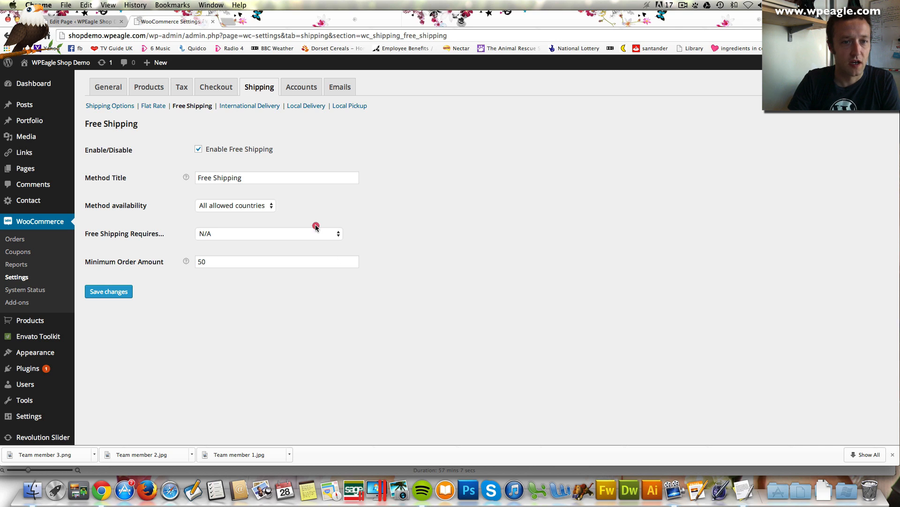
pyautogui.click(316, 233)
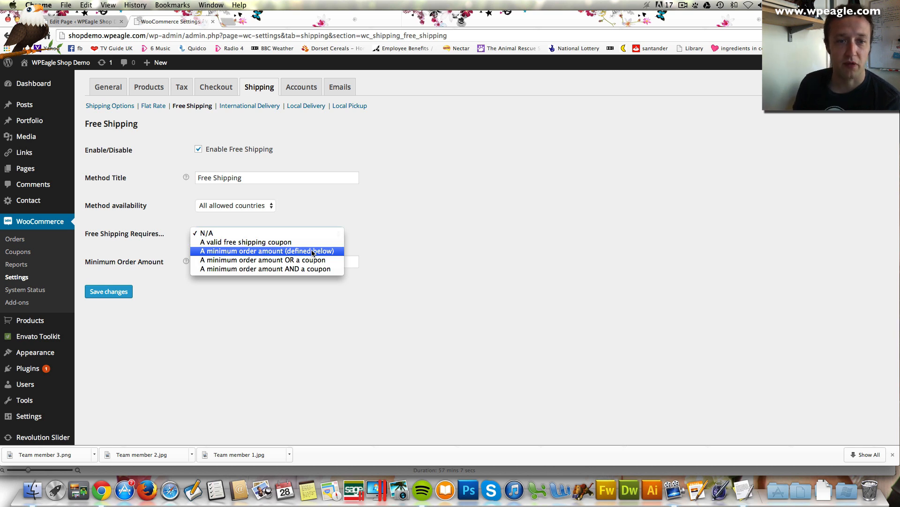
pyautogui.click(313, 251)
pyautogui.click(109, 291)
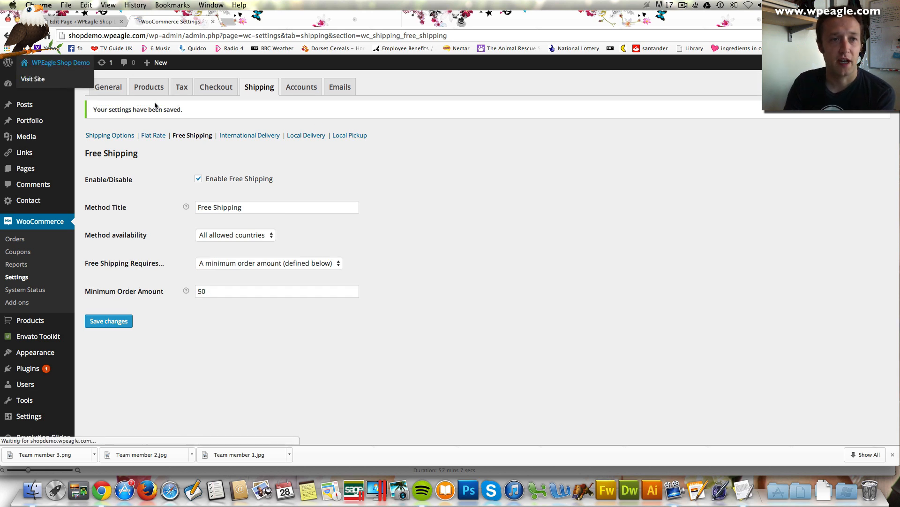
pyautogui.click(69, 83)
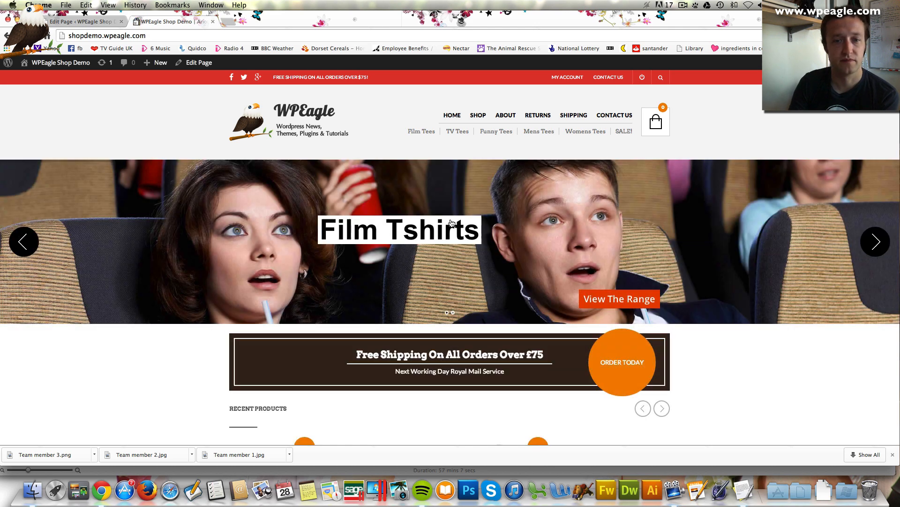
# Add a Small Black Breaking Bad tee to the cart and confirm it charges £1.99 flat-rate shipping (£9.98 total)
pyautogui.scroll(-5, 451, 222)
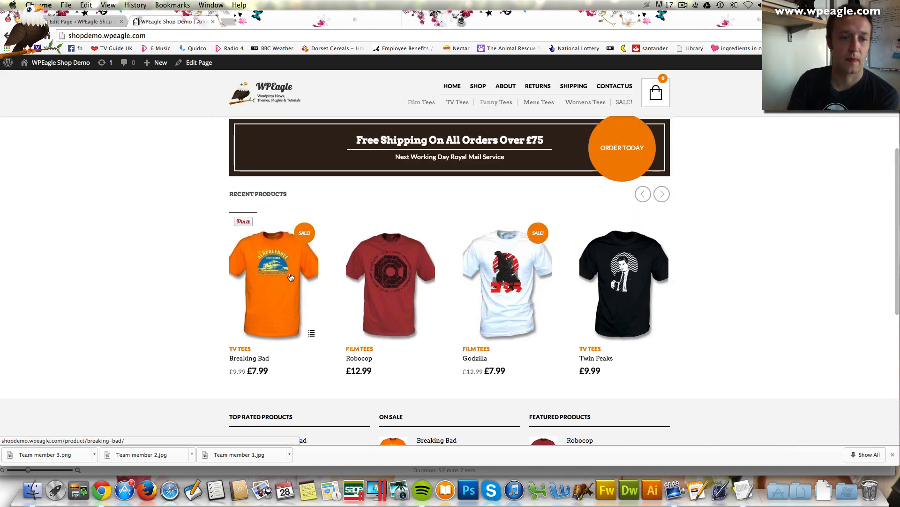
pyautogui.click(290, 277)
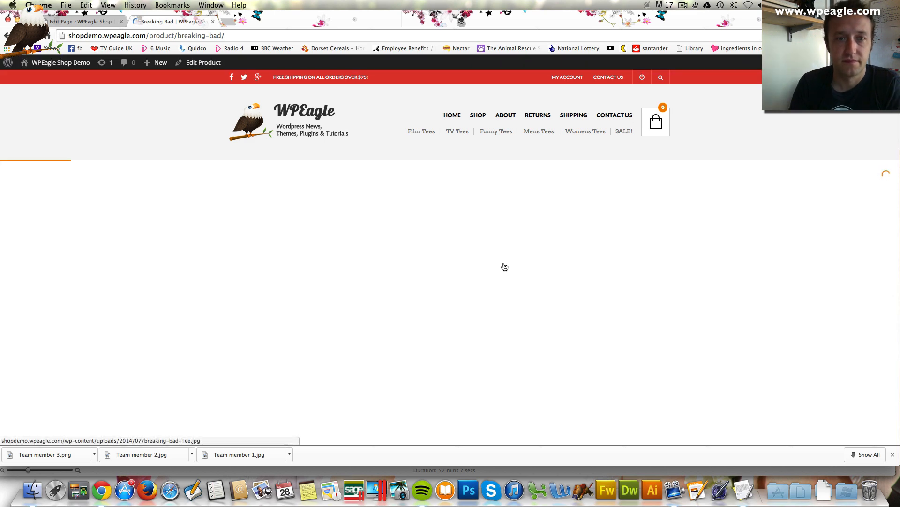
pyautogui.scroll(-5, 504, 264)
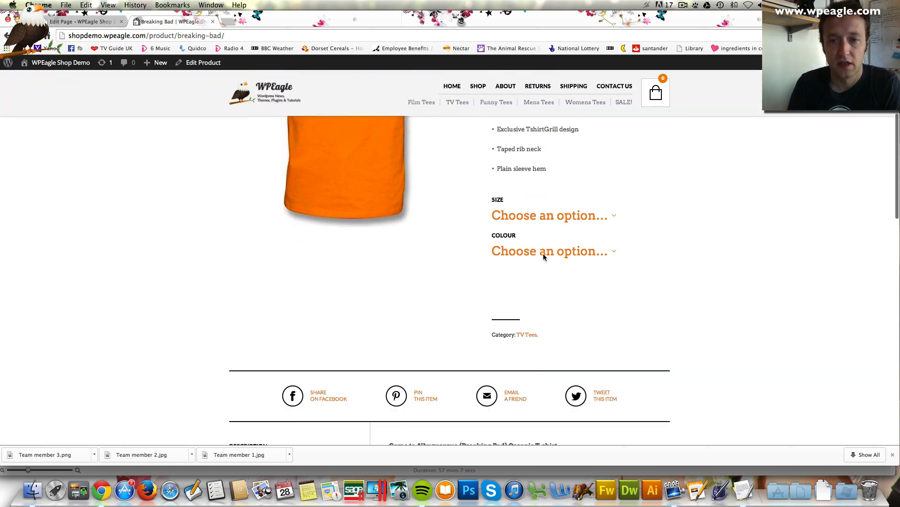
pyautogui.click(552, 217)
pyautogui.click(536, 256)
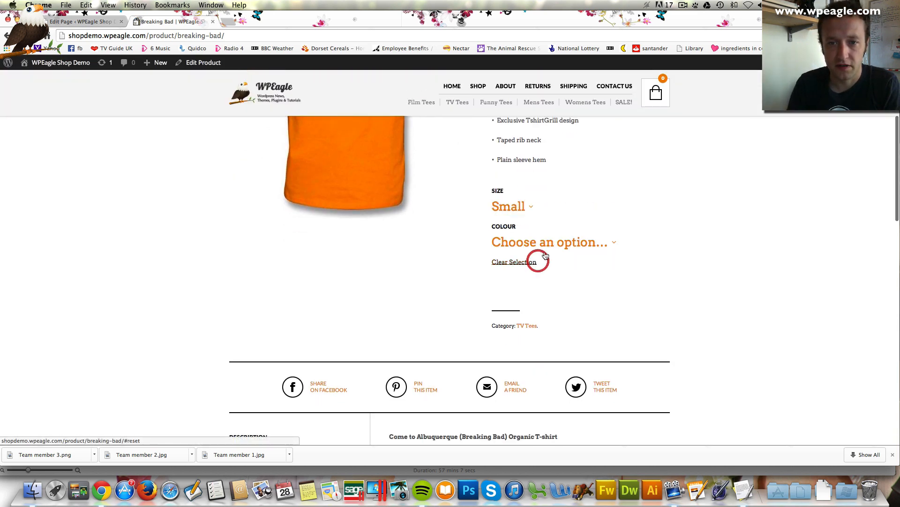
pyautogui.click(544, 244)
pyautogui.click(526, 282)
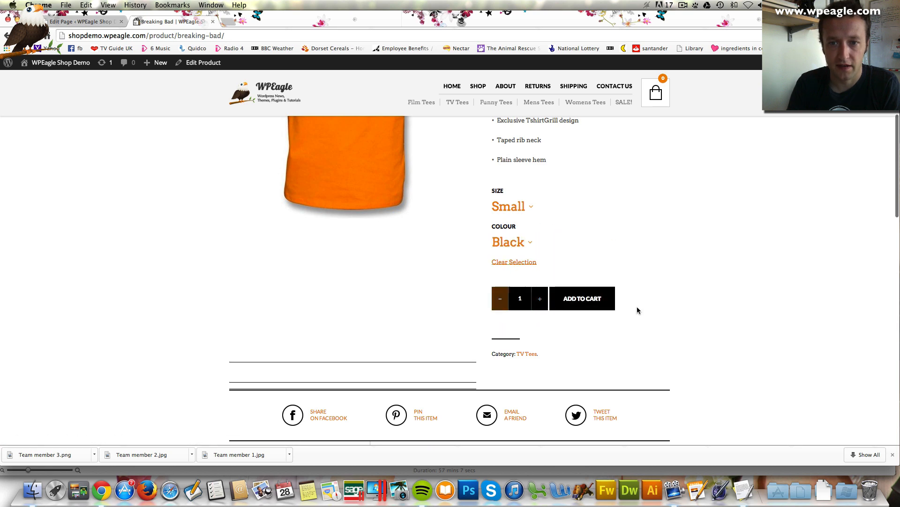
pyautogui.click(589, 305)
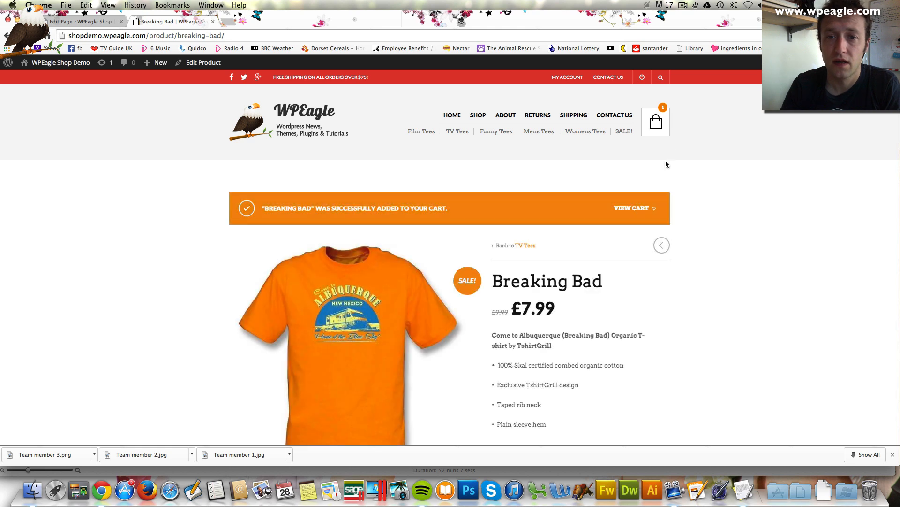
pyautogui.click(637, 208)
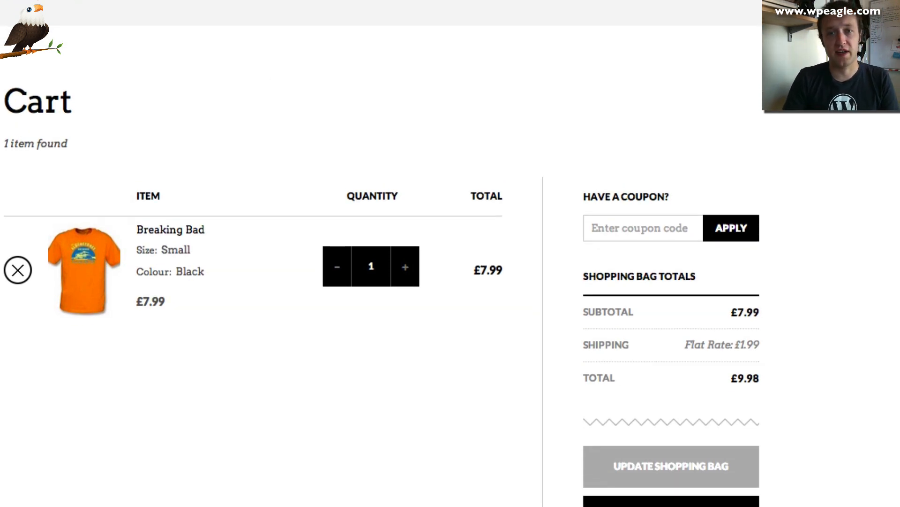
pyautogui.click(482, 113)
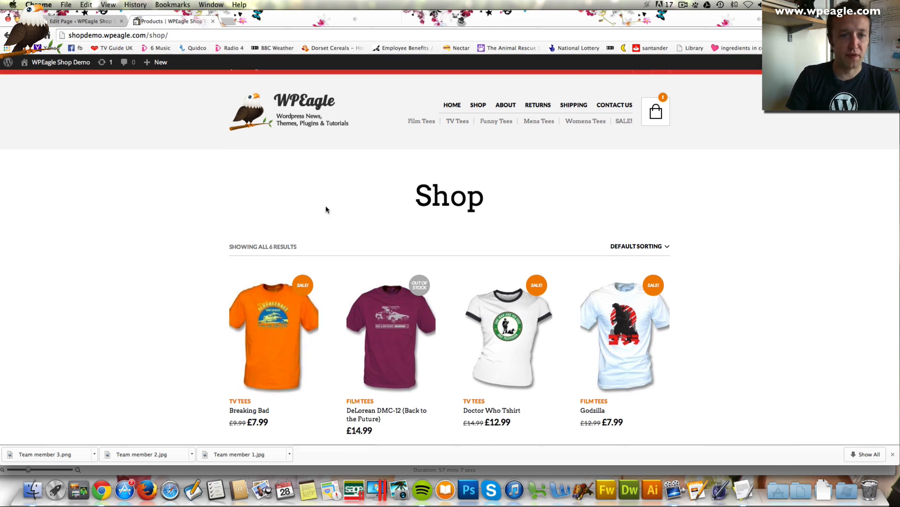
# Set The Retailer theme's shop catalogue layout to Shop w. Sidebar and save all changes
pyautogui.scroll(-5, 326, 207)
pyautogui.scroll(5, 329, 212)
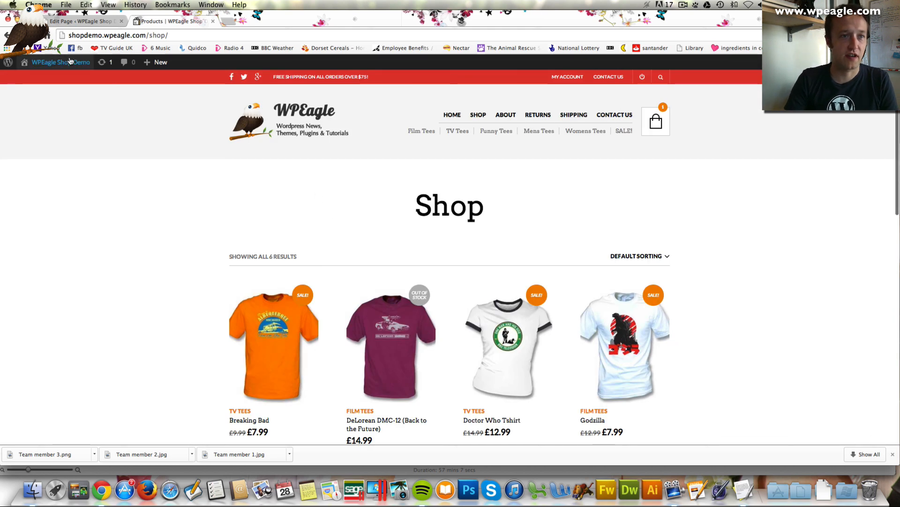
pyautogui.moveTo(66, 63)
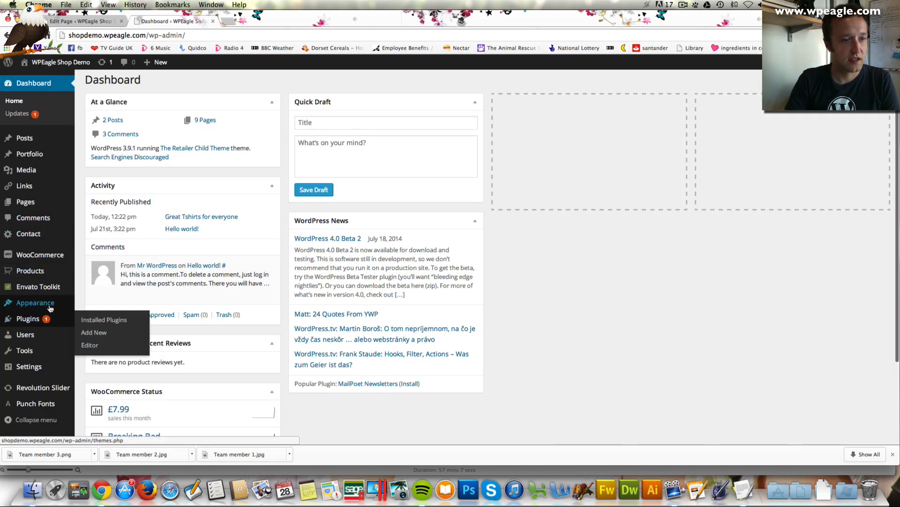
pyautogui.moveTo(50, 306)
pyautogui.click(109, 355)
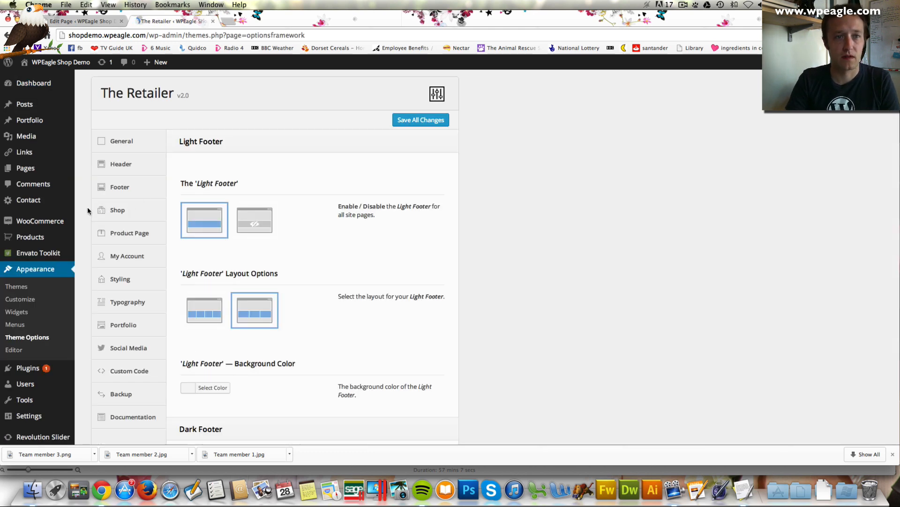
pyautogui.click(118, 210)
pyautogui.scroll(-2, 357, 183)
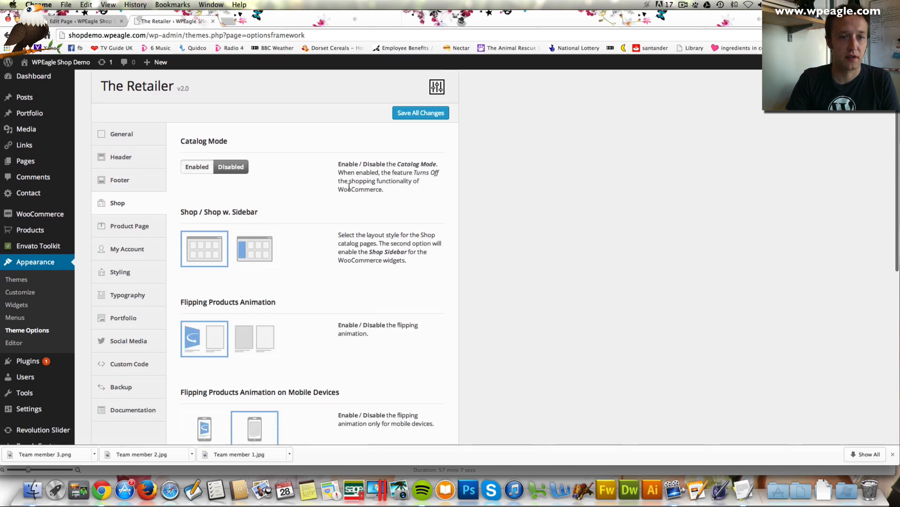
pyautogui.click(258, 224)
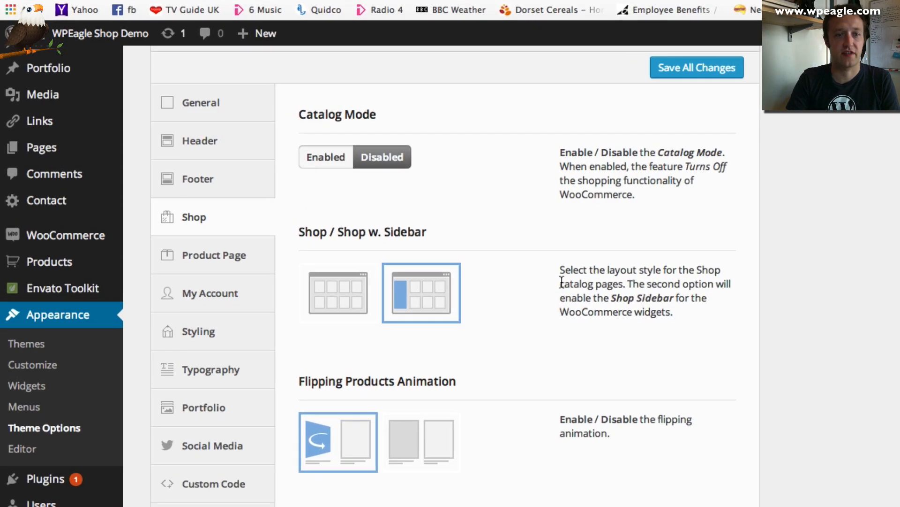
pyautogui.click(740, 62)
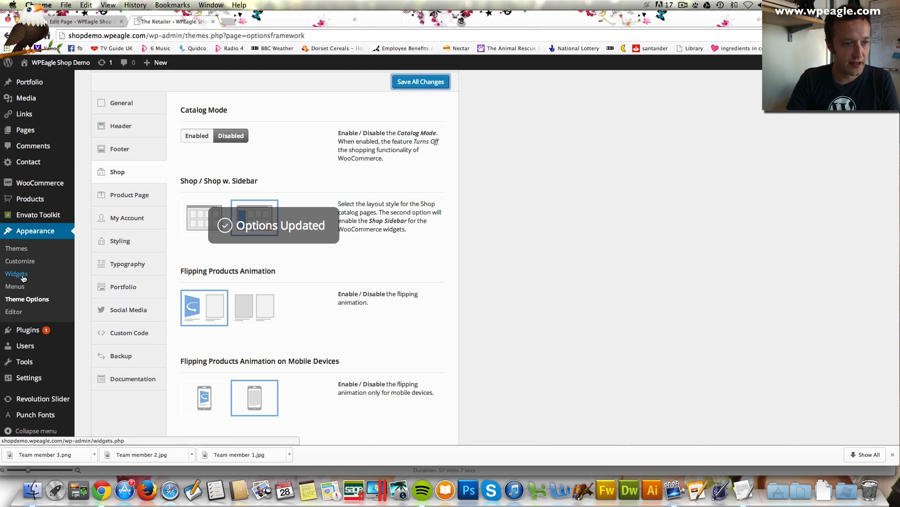
pyautogui.click(22, 275)
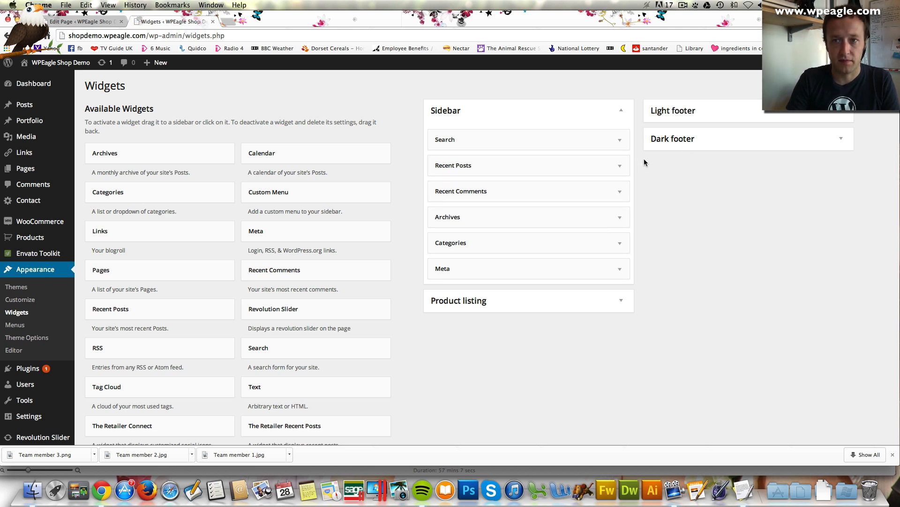
# Add a Filter by price widget to the Product listing sidebar and save it
pyautogui.click(593, 305)
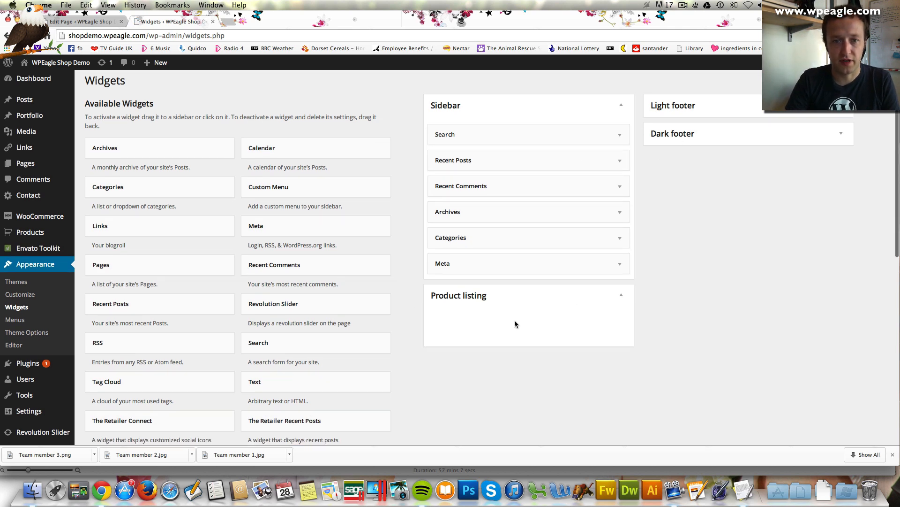
pyautogui.scroll(-2, 514, 322)
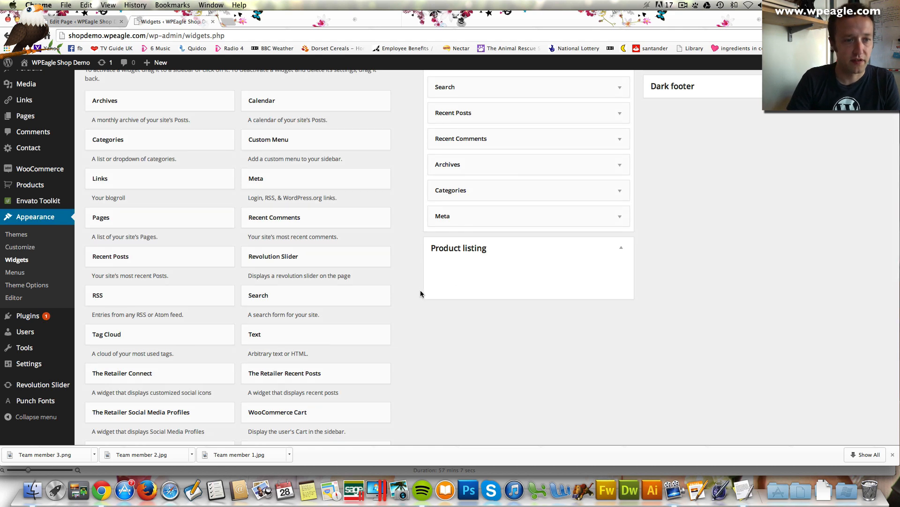
pyautogui.scroll(-2, 385, 272)
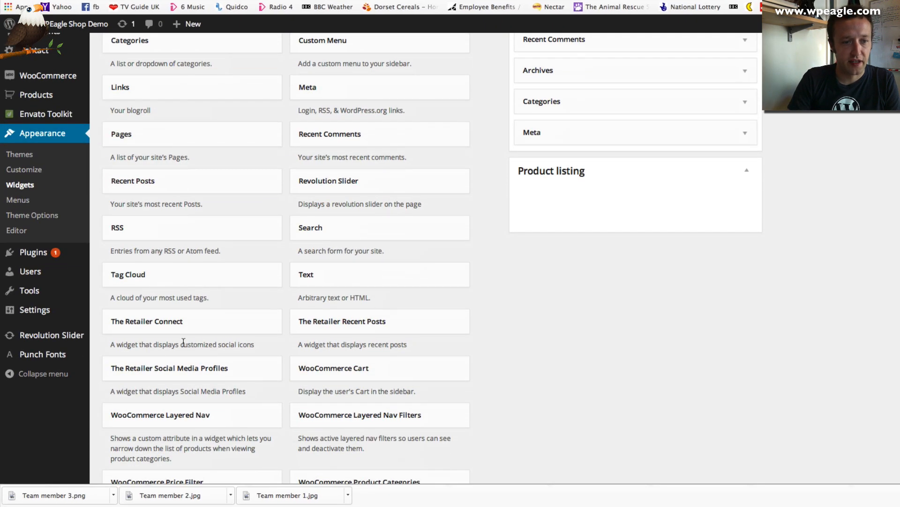
pyautogui.scroll(-1, 208, 364)
pyautogui.scroll(-1, 208, 363)
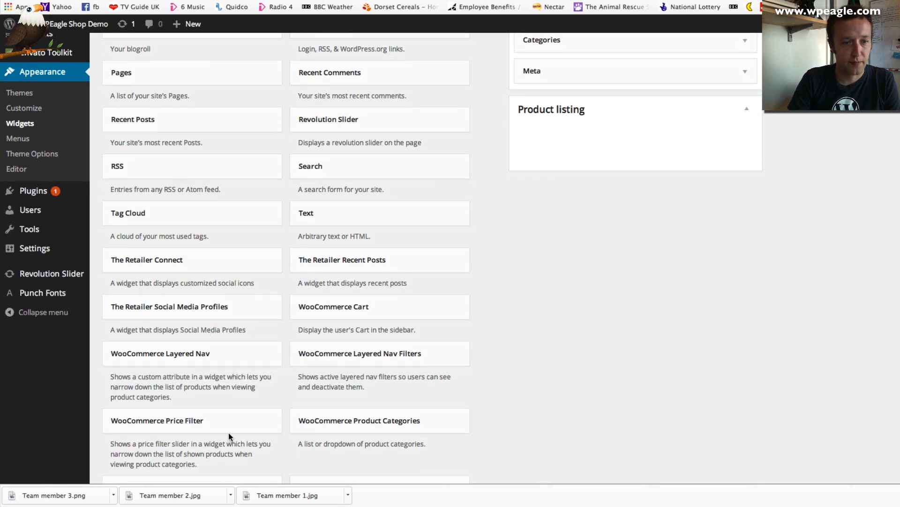
pyautogui.moveTo(229, 436); pyautogui.dragTo(631, 124)
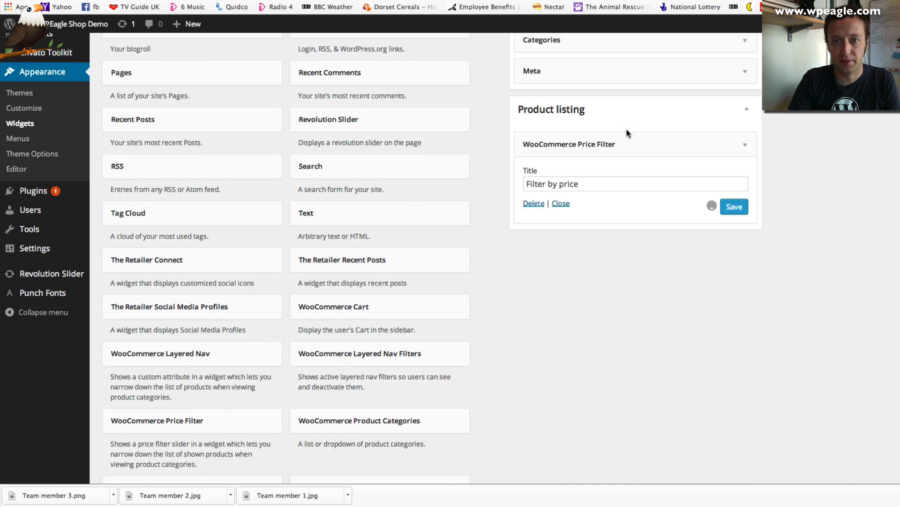
pyautogui.click(735, 207)
# Add the WooCommerce Product Search widget to the Product listing sidebar
pyautogui.scroll(-1, 592, 243)
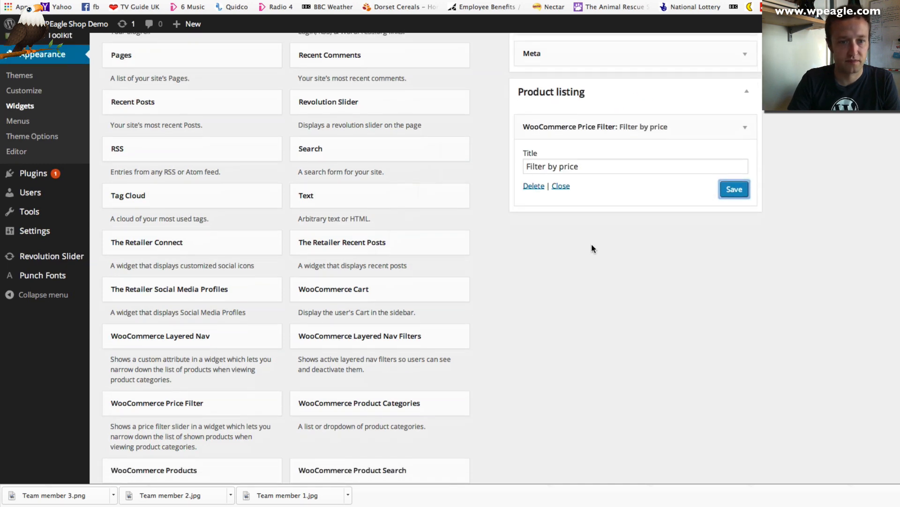
pyautogui.scroll(-3, 591, 245)
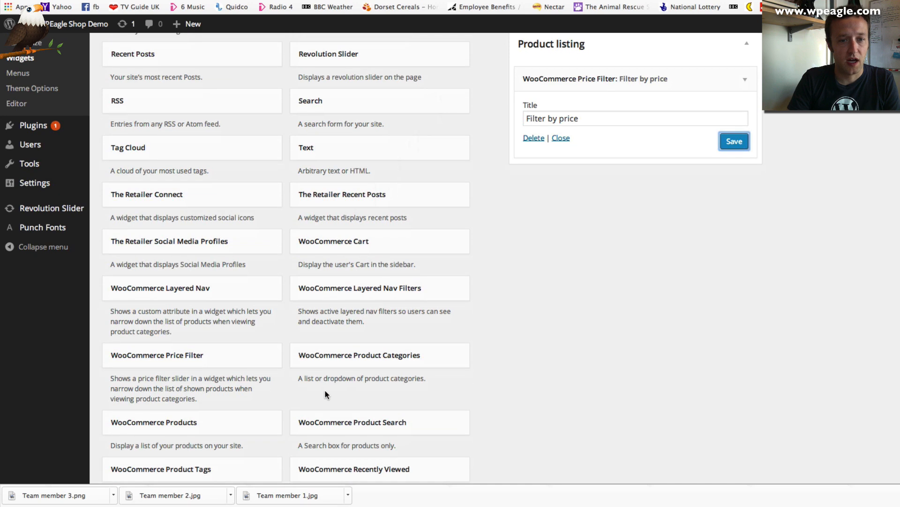
pyautogui.moveTo(373, 414); pyautogui.dragTo(600, 75)
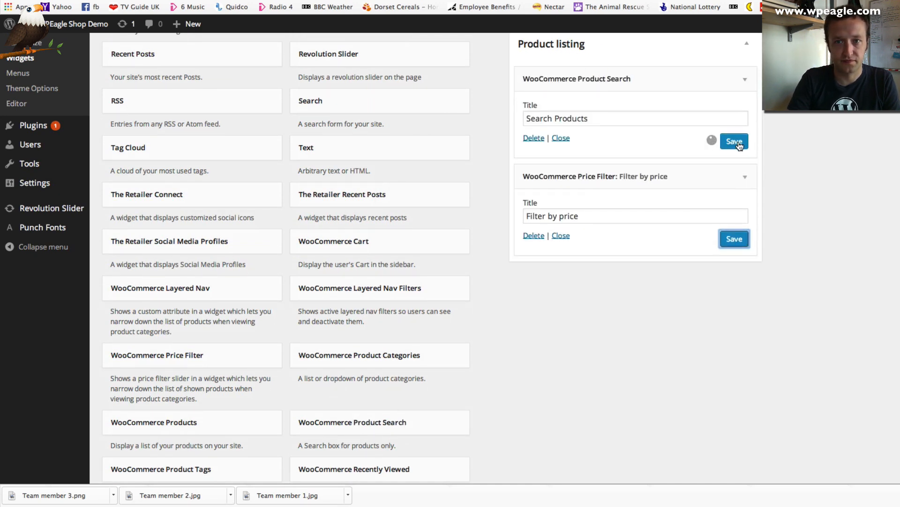
# Add a Layered Nav size filter below the price filter and save it
pyautogui.scroll(-3, 481, 239)
pyautogui.scroll(-2, 482, 239)
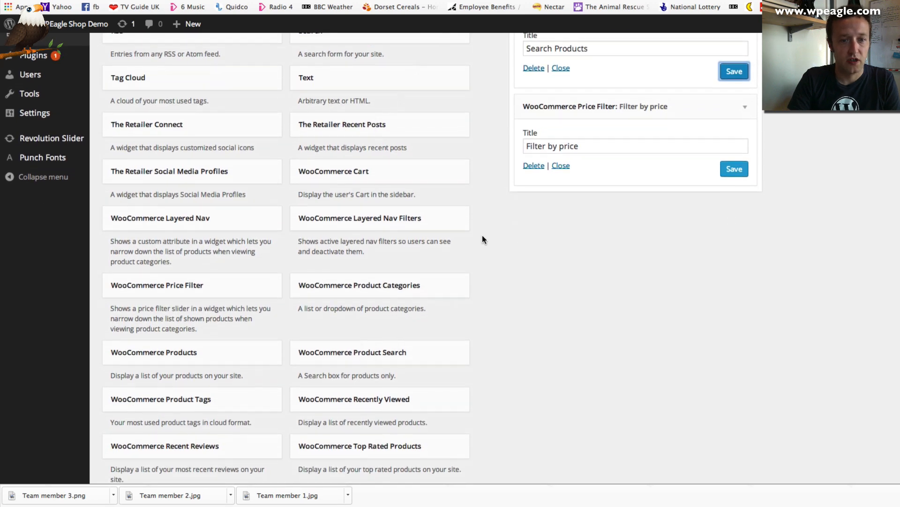
pyautogui.scroll(-1, 367, 296)
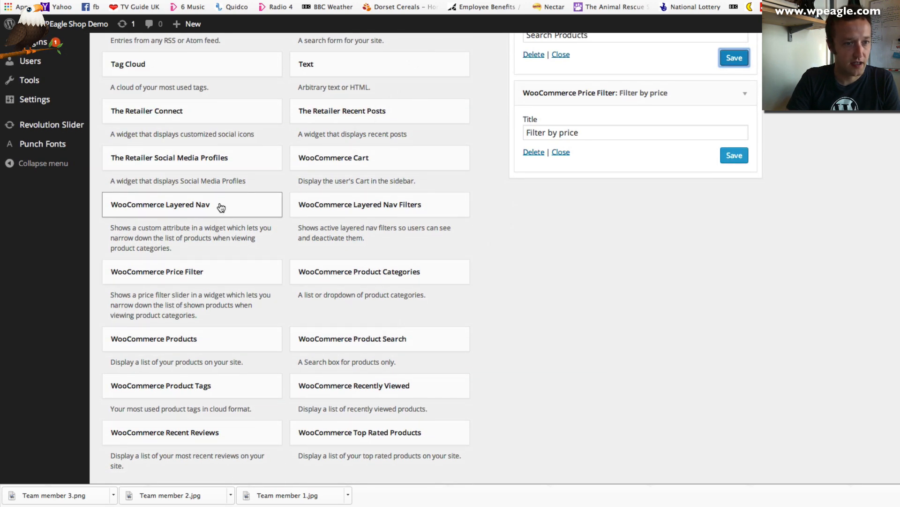
pyautogui.moveTo(226, 207); pyautogui.dragTo(635, 176)
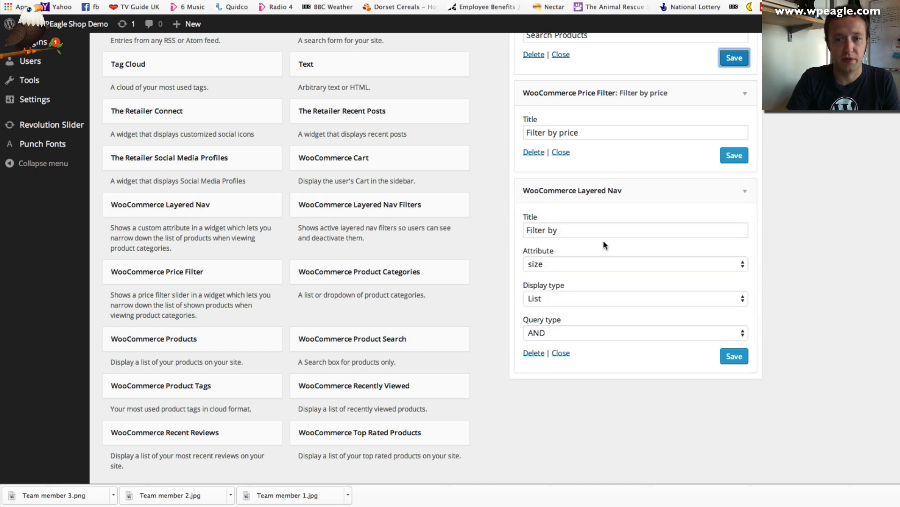
pyautogui.click(721, 361)
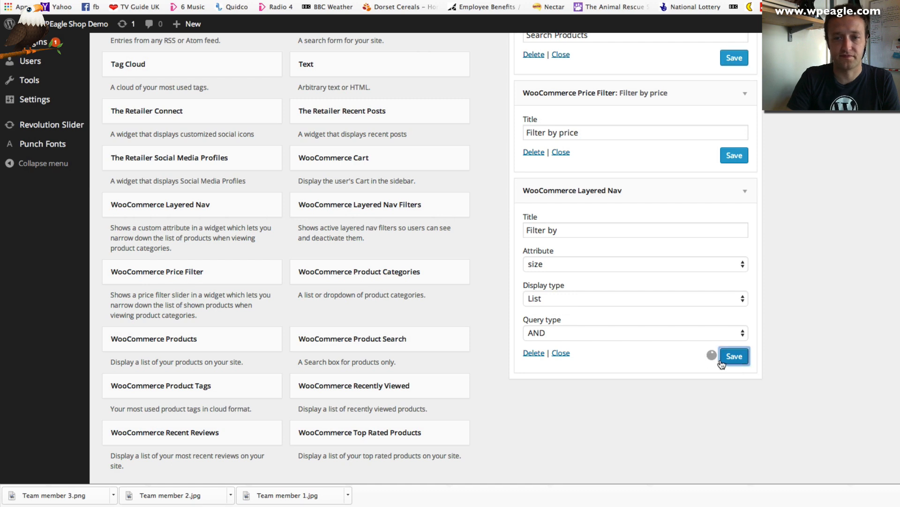
pyautogui.scroll(10, 499, 345)
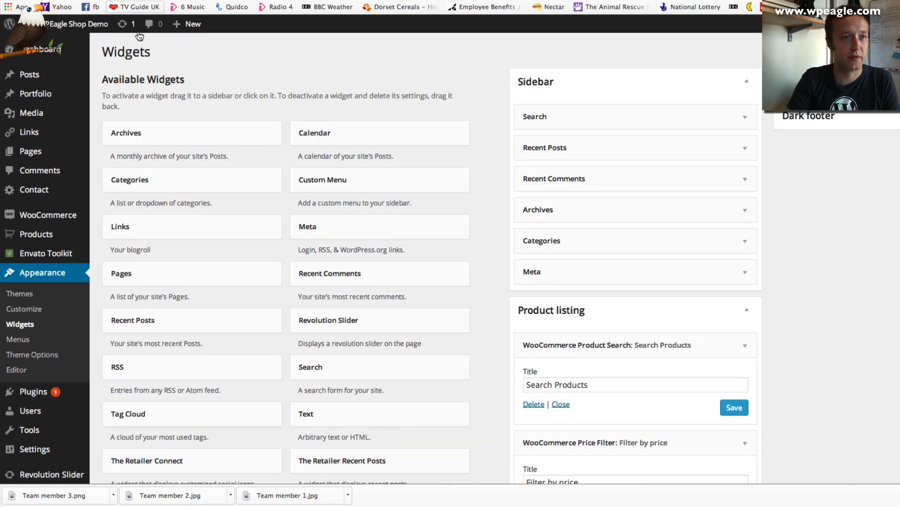
pyautogui.click(72, 48)
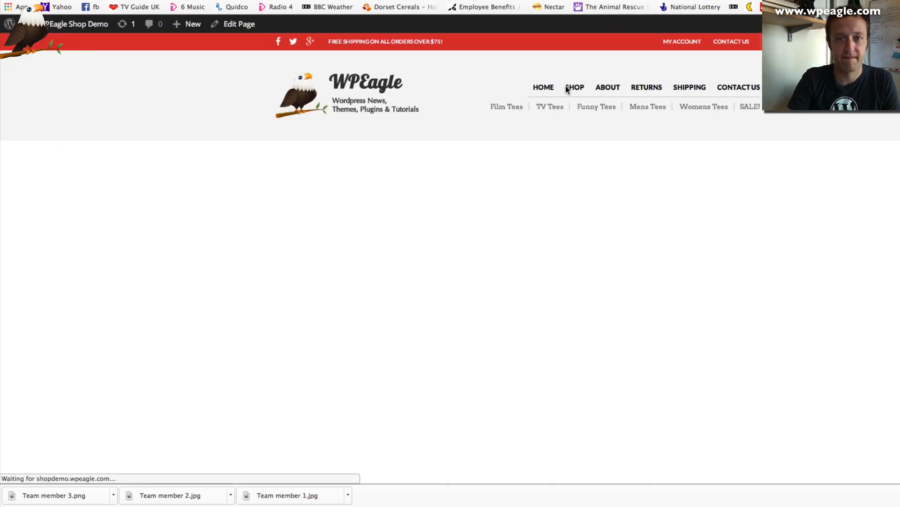
# Filter the Shop page to Medium and Large sizes, narrowing the listing to 3 tees
pyautogui.click(576, 88)
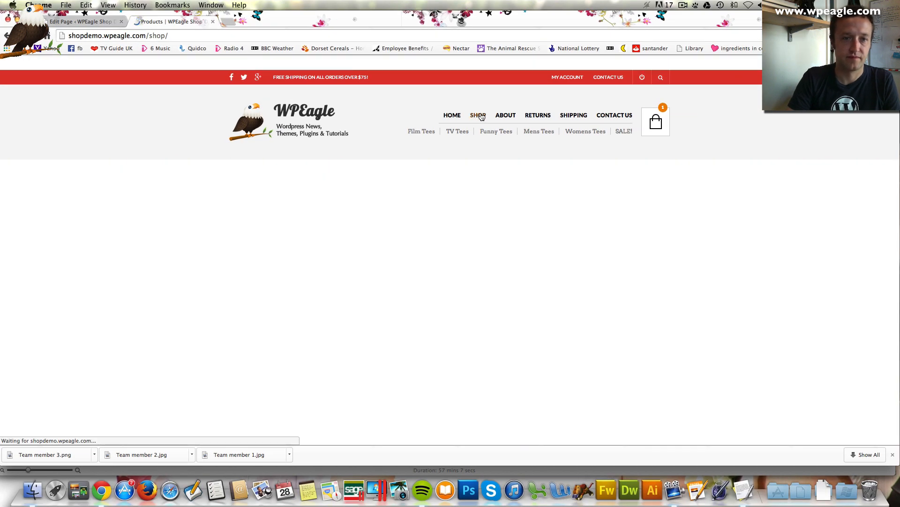
pyautogui.scroll(-5, 536, 177)
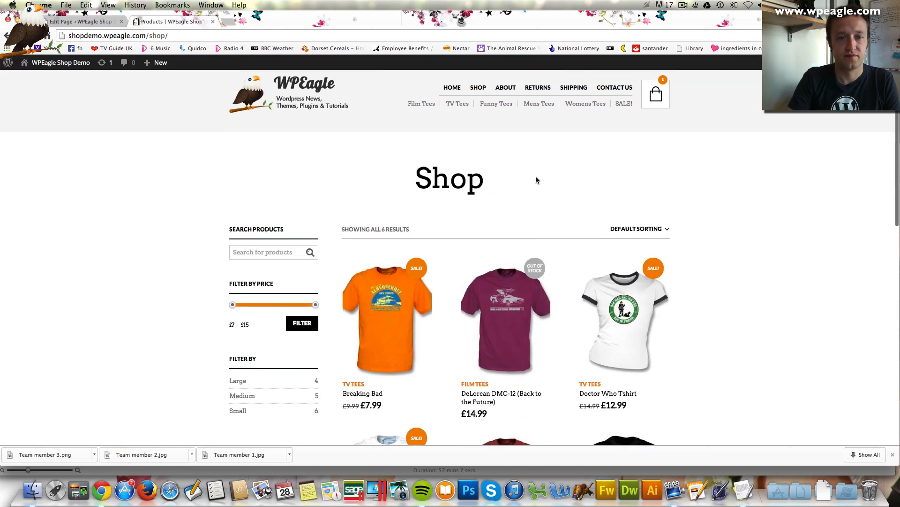
pyautogui.scroll(-8, 623, 170)
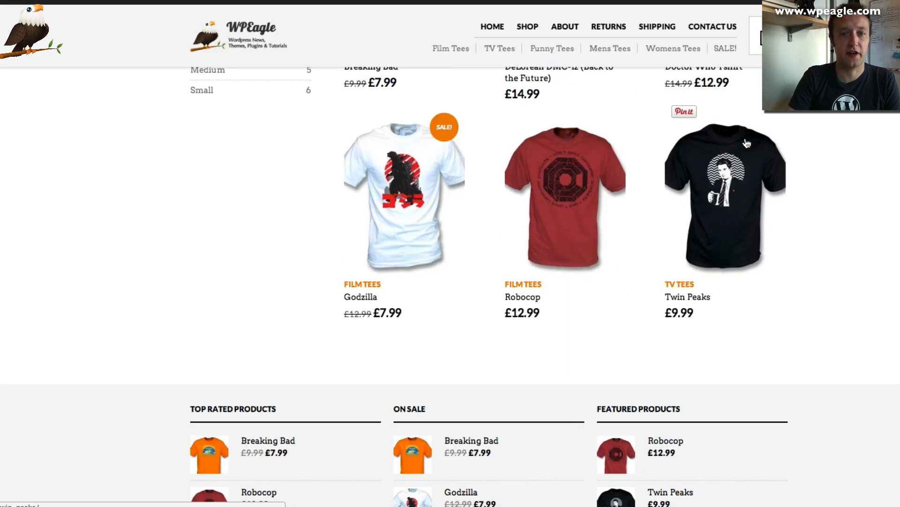
pyautogui.scroll(10, 623, 170)
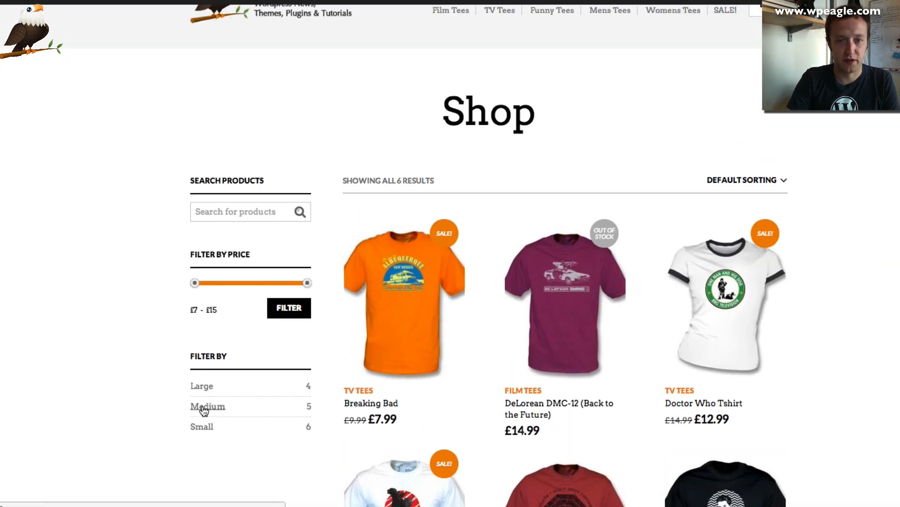
pyautogui.click(203, 408)
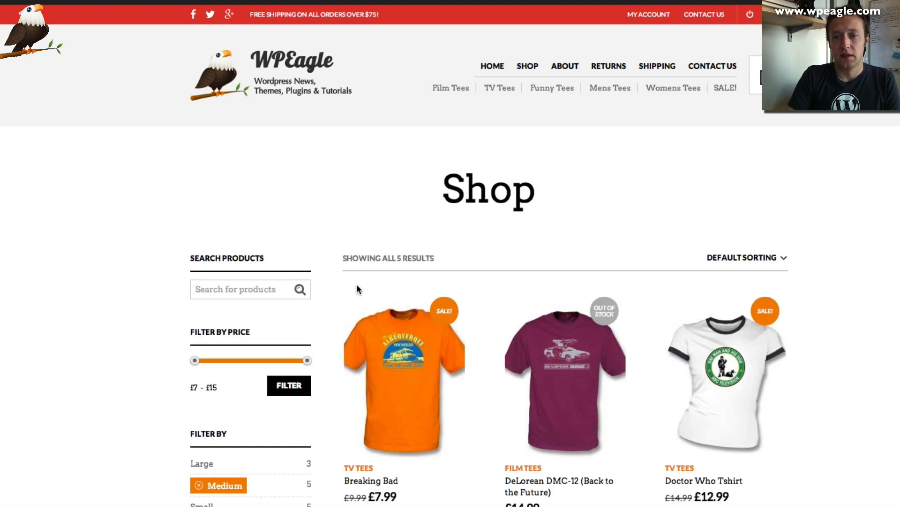
pyautogui.scroll(-5, 357, 284)
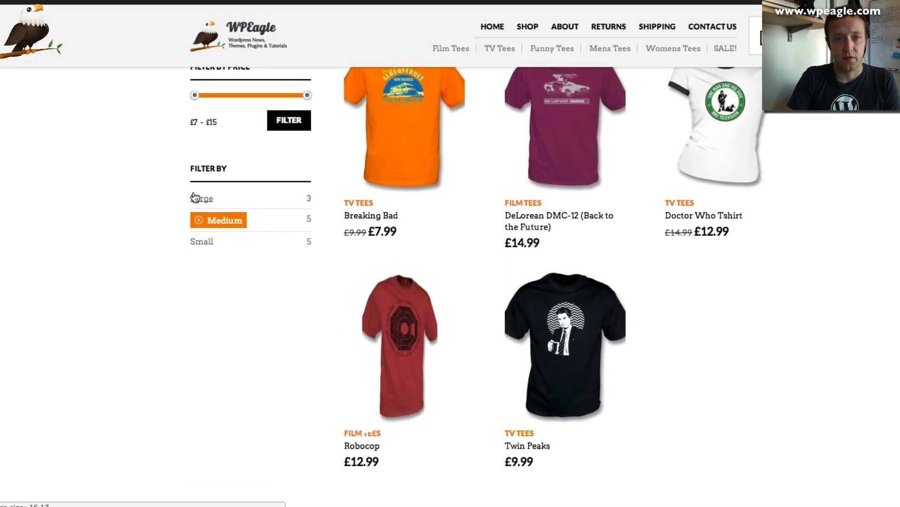
pyautogui.click(201, 198)
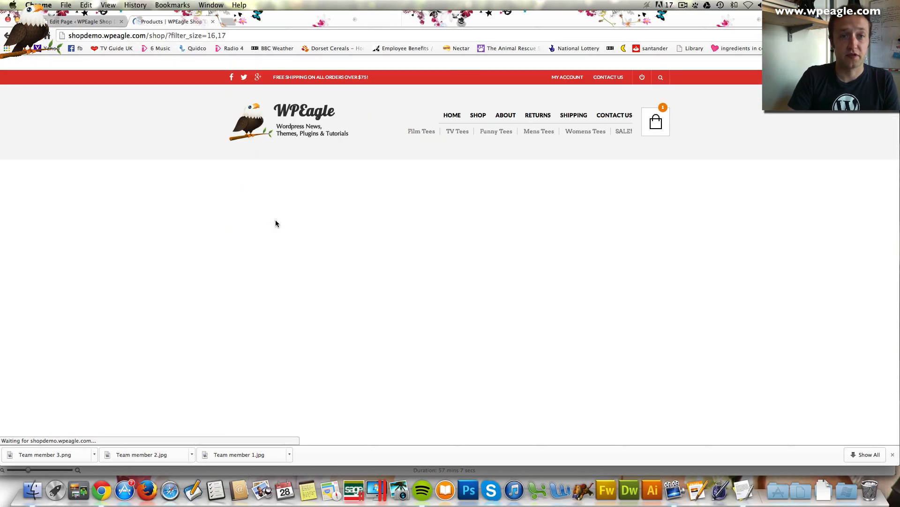
pyautogui.scroll(-5, 275, 220)
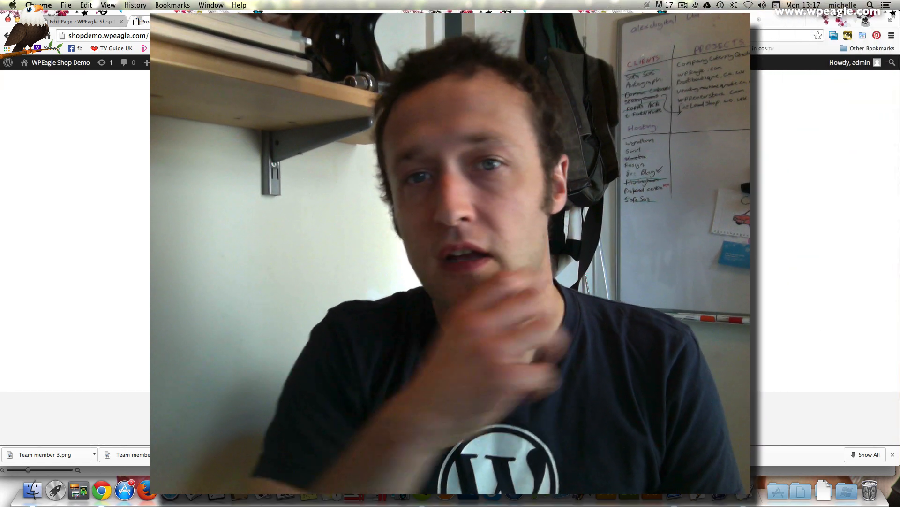
pyautogui.scroll(5, 275, 220)
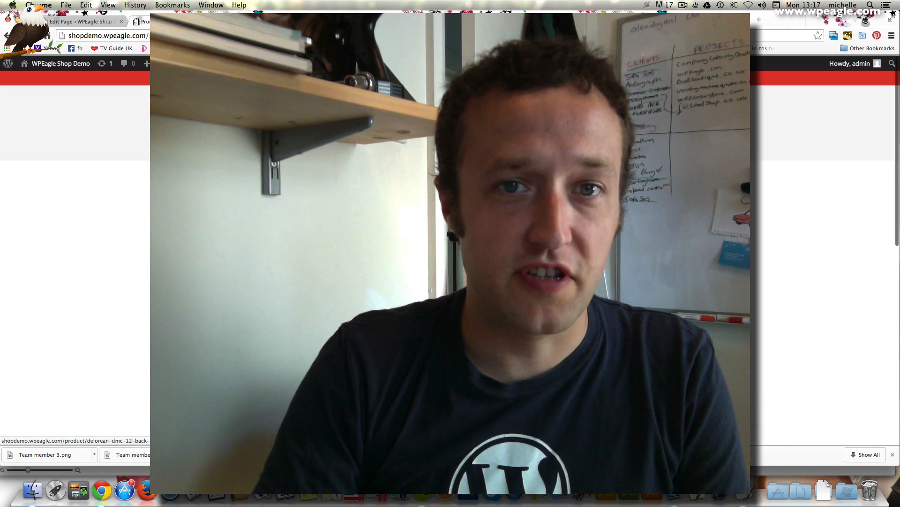